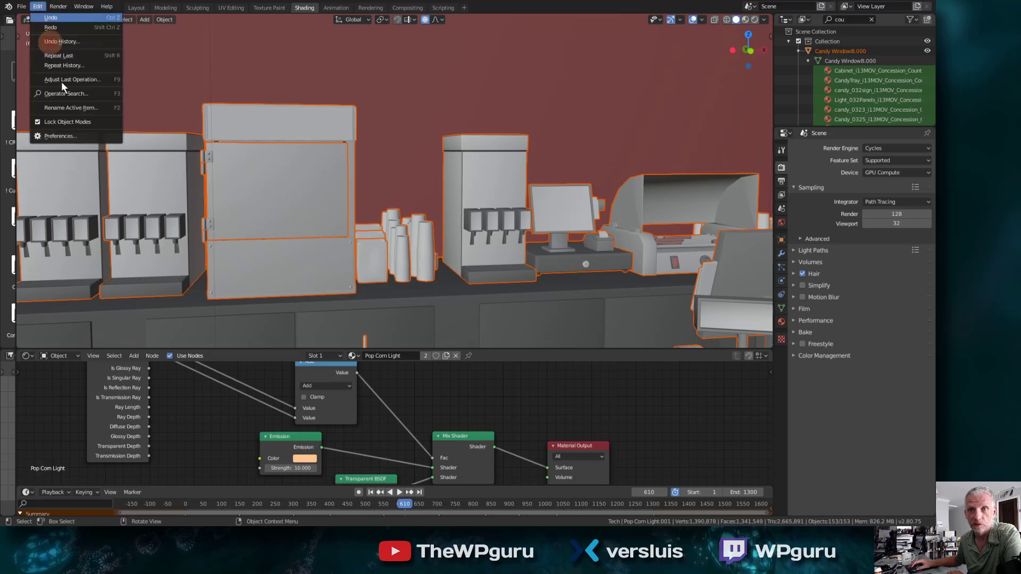
# - Switch the Cycles render devices to None and back to CUDA in the system preferences
pyautogui.click(81, 137)
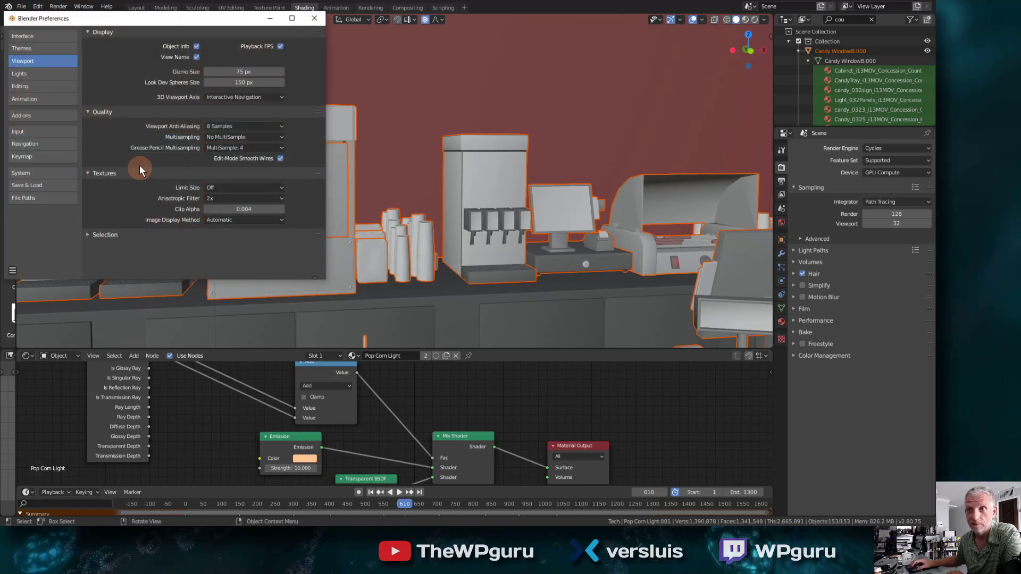
pyautogui.click(56, 173)
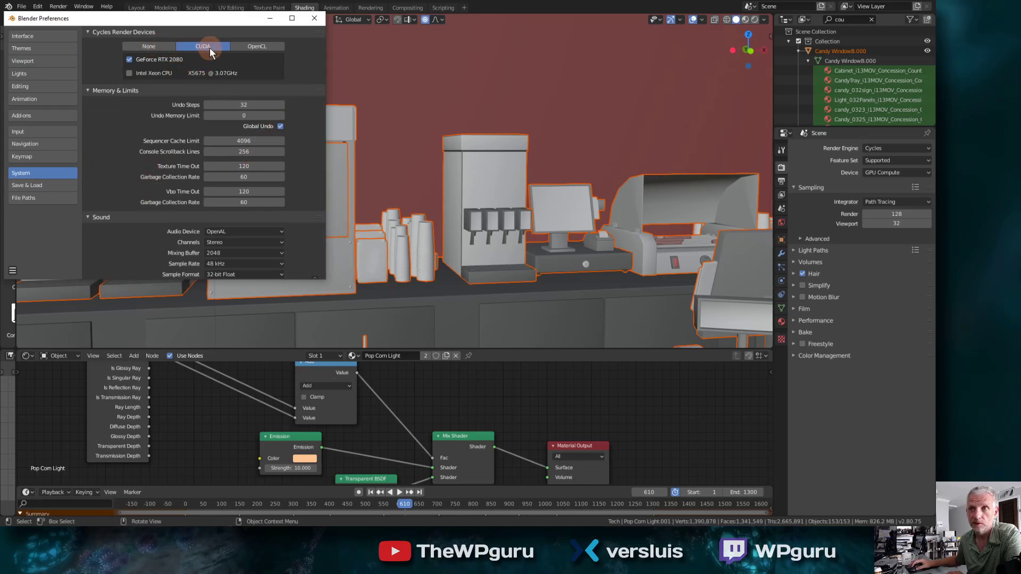
pyautogui.click(159, 45)
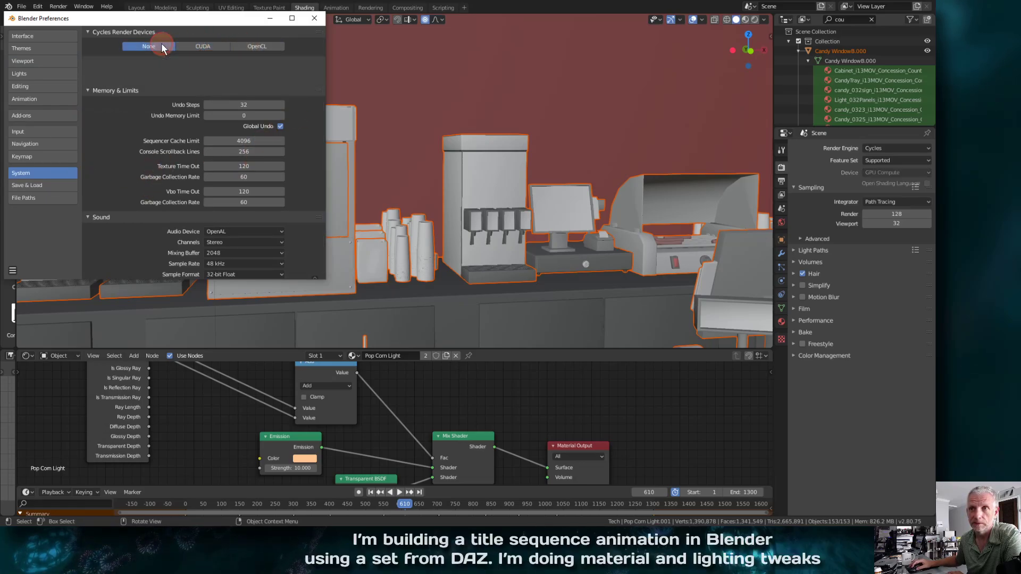
pyautogui.click(215, 46)
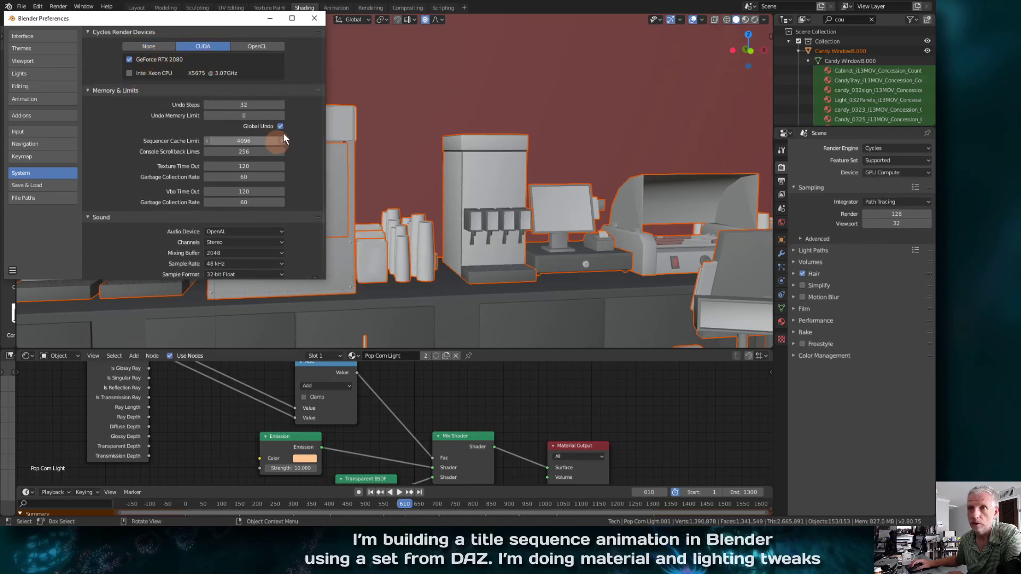
pyautogui.click(311, 21)
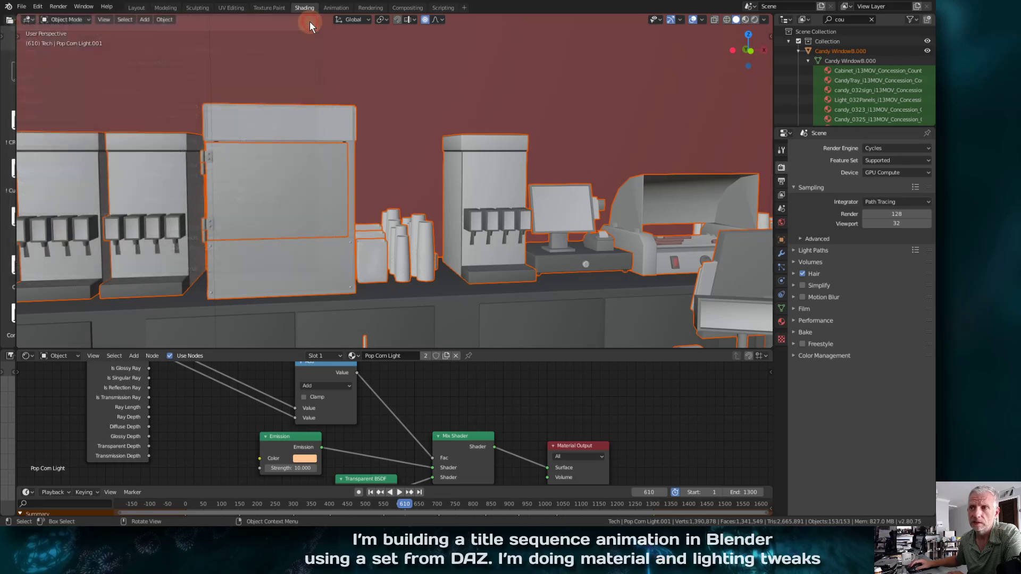
pyautogui.click(9, 519)
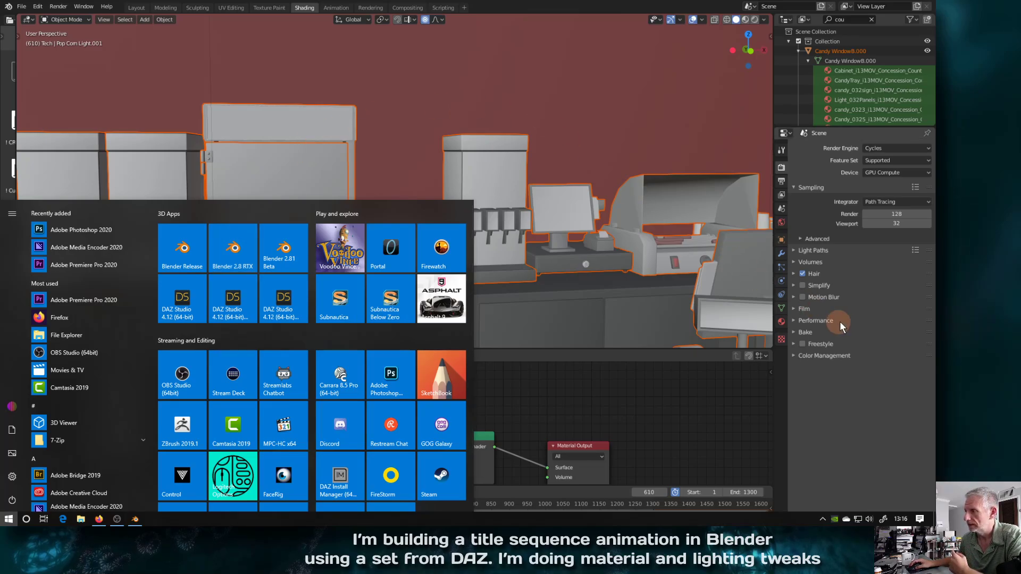
pyautogui.click(855, 403)
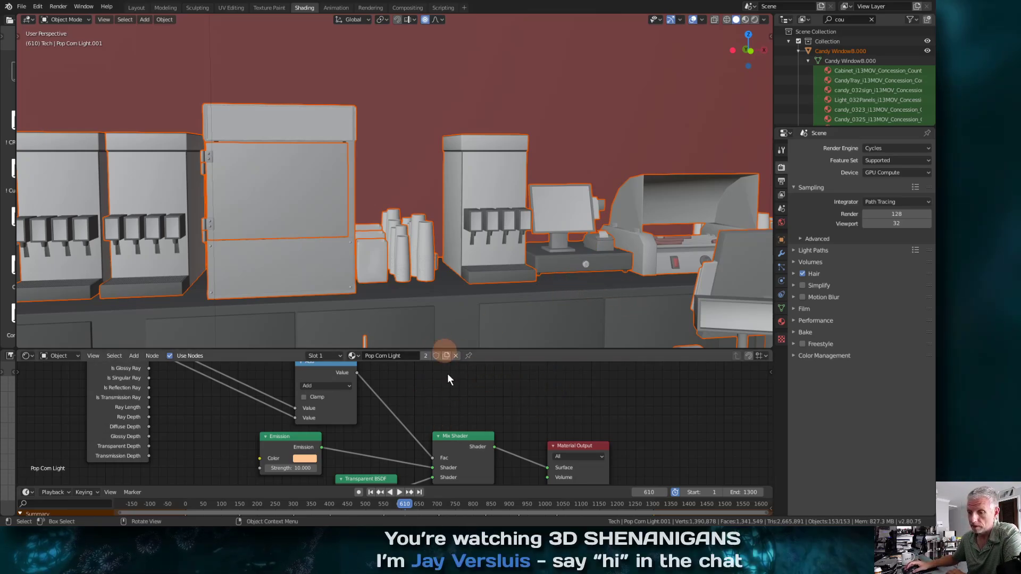
# - Review the camera move in the Layout workspace, scrubbing the animation from the lobby through the doorway into the auditorium
pyautogui.click(136, 7)
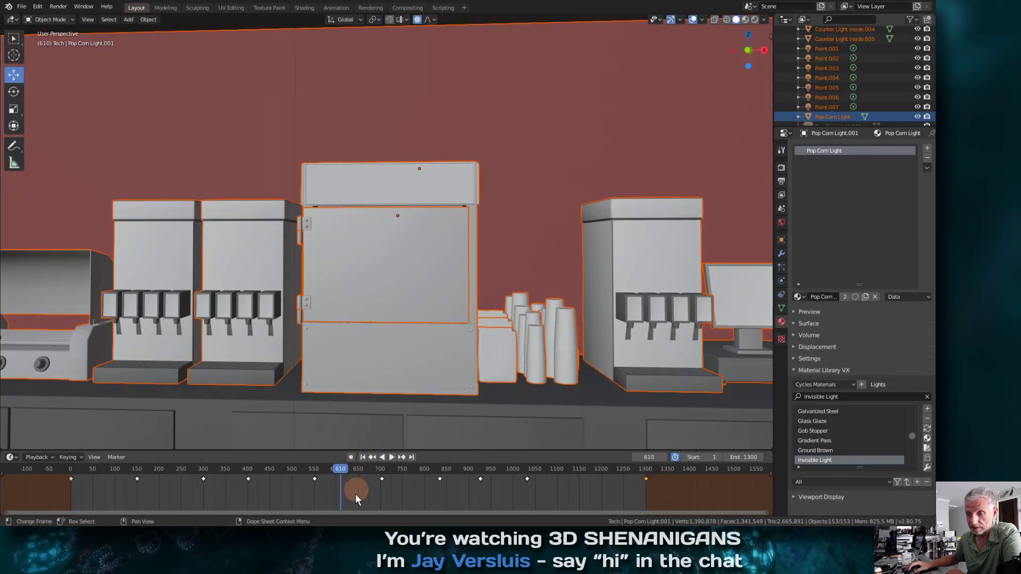
pyautogui.moveTo(340, 472); pyautogui.dragTo(299, 470)
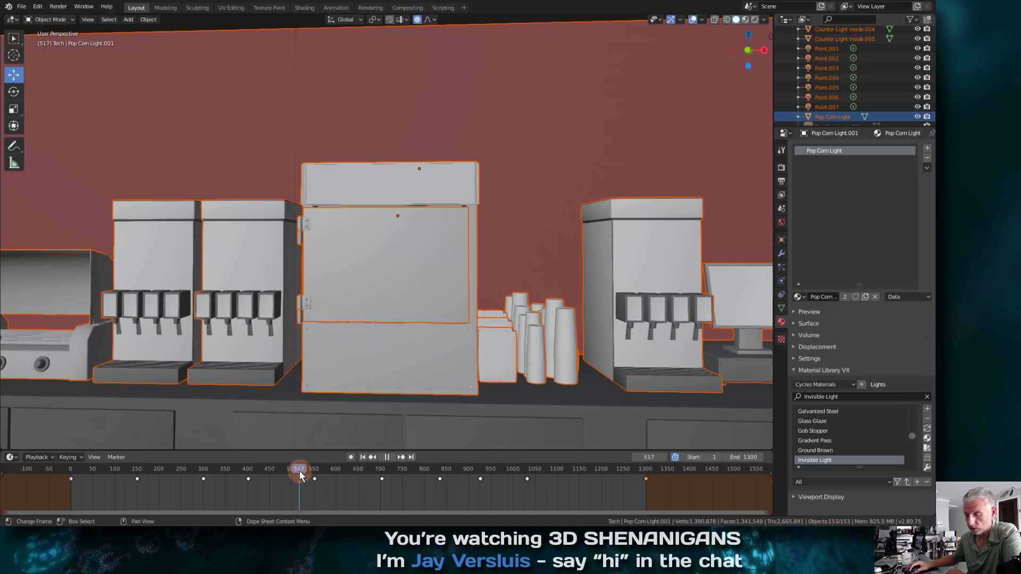
pyautogui.press('KP_Decimal')
pyautogui.press('KP_0')
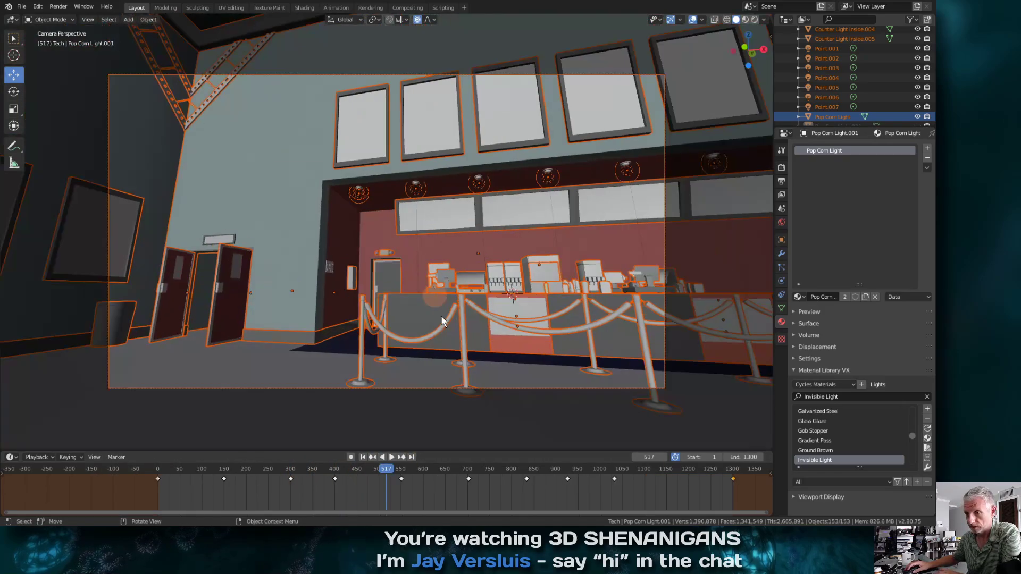
pyautogui.moveTo(386, 471); pyautogui.dragTo(319, 470)
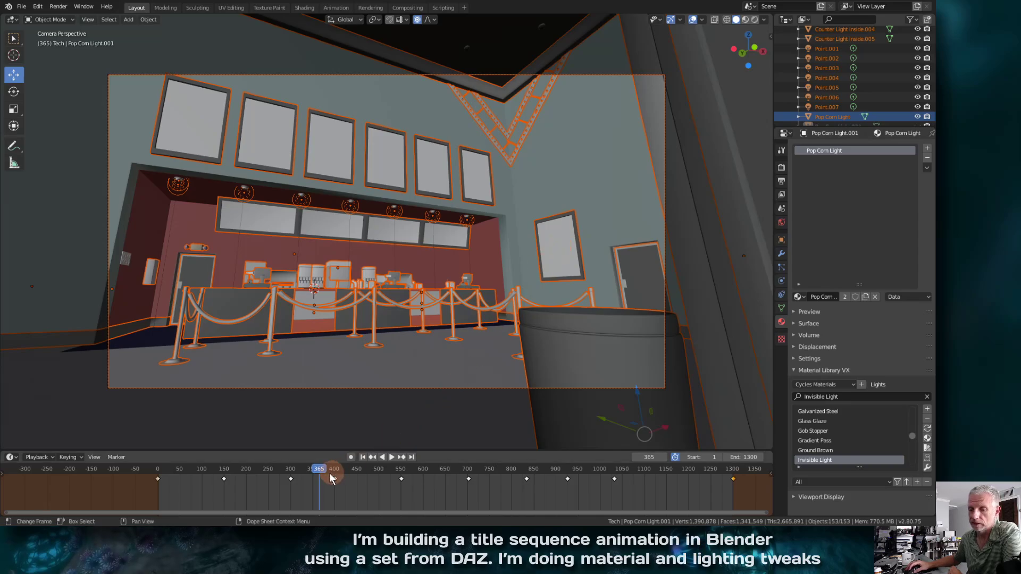
pyautogui.moveTo(321, 471); pyautogui.dragTo(407, 460)
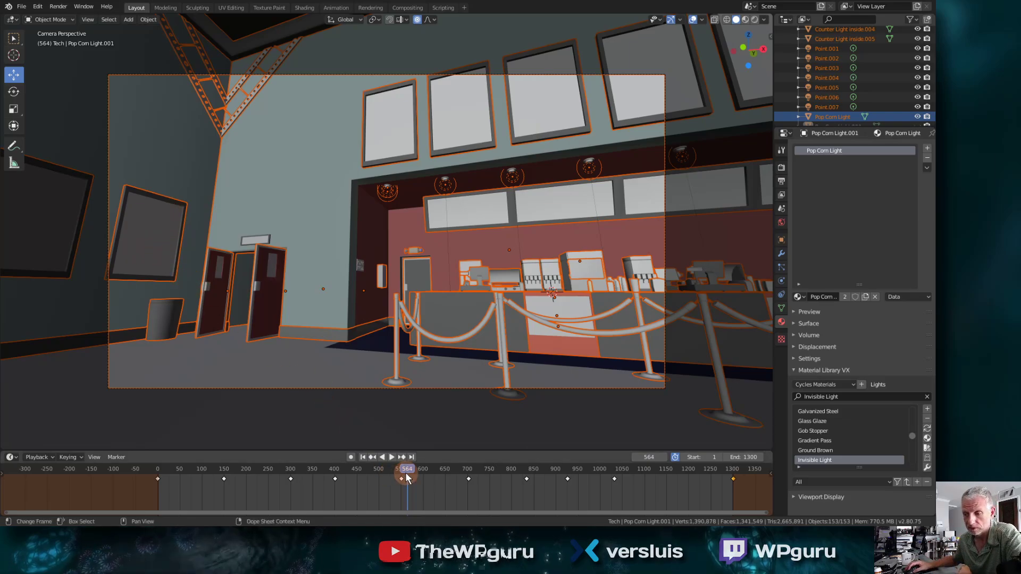
pyautogui.moveTo(405, 472); pyautogui.dragTo(486, 471)
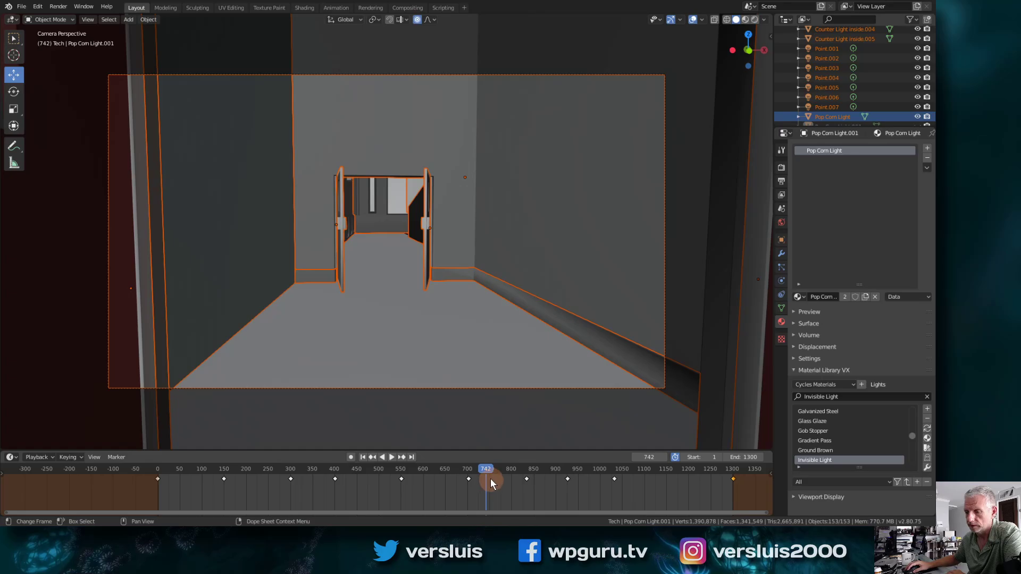
pyautogui.moveTo(491, 479); pyautogui.dragTo(566, 467)
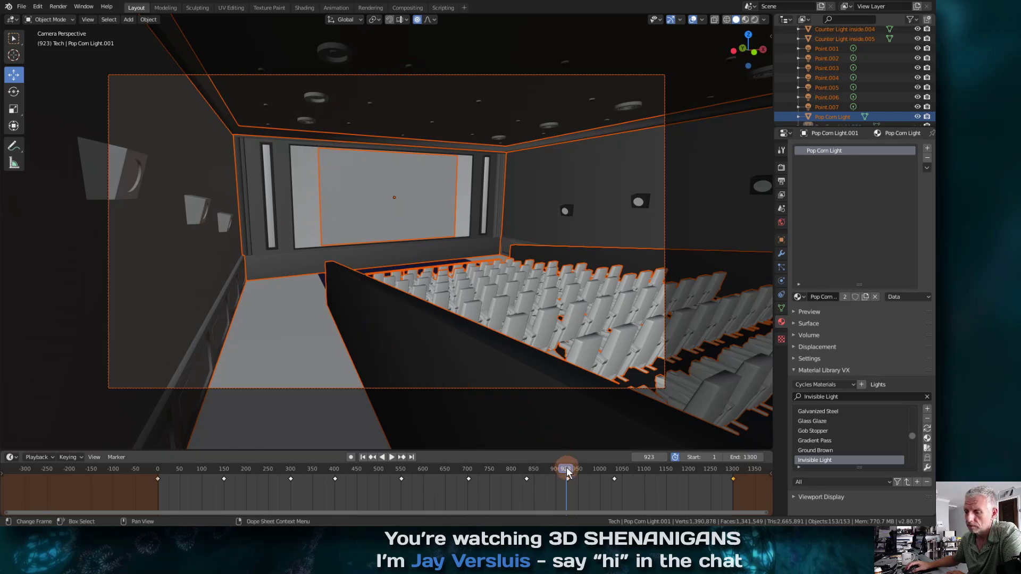
pyautogui.moveTo(567, 472); pyautogui.dragTo(600, 469)
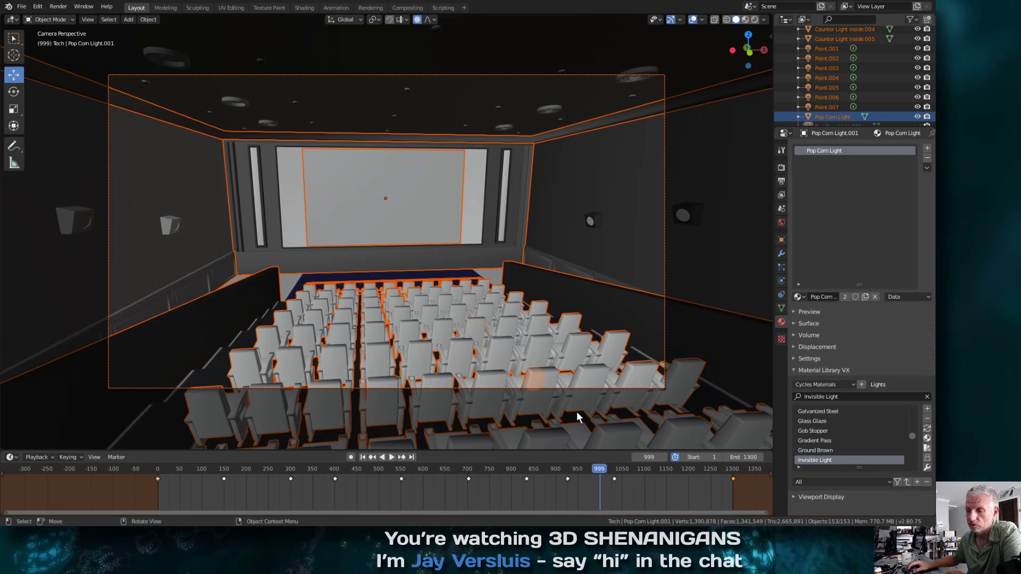
# - At frame 419, select the framed poster on the wall beside the concession area and show the camera view in the Shading workspace
pyautogui.moveTo(601, 471); pyautogui.dragTo(343, 473)
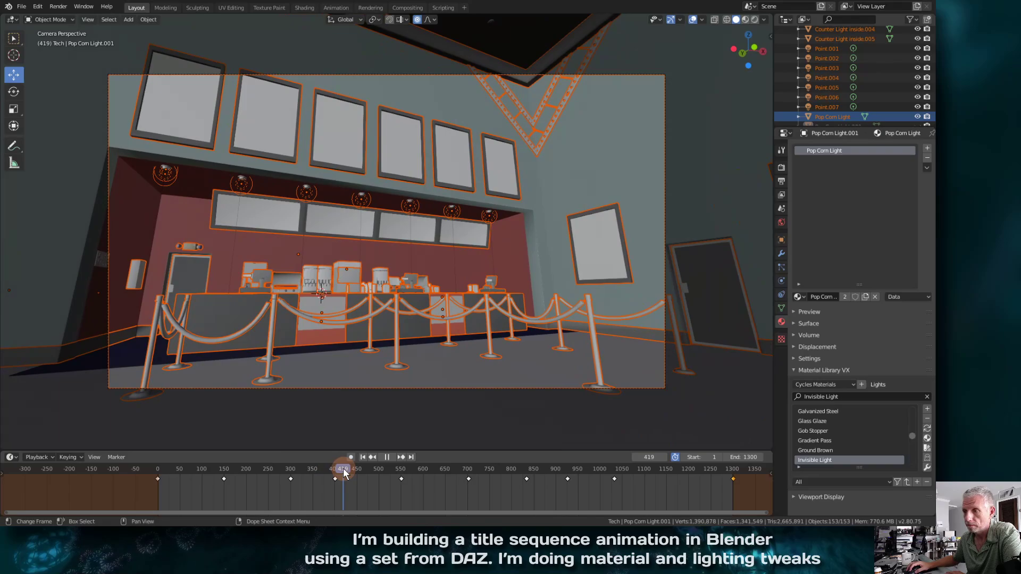
pyautogui.click(602, 241)
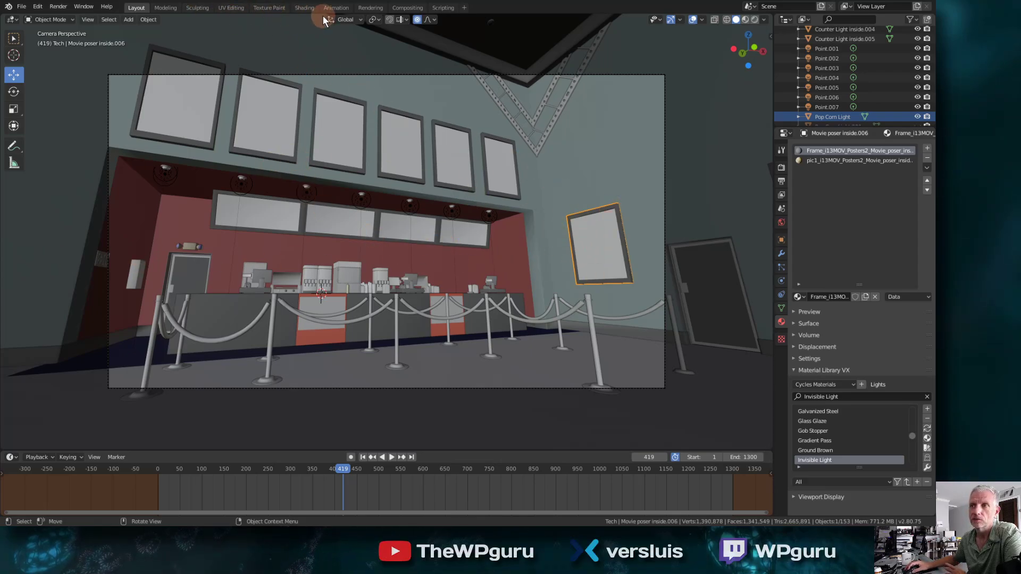
pyautogui.click(306, 8)
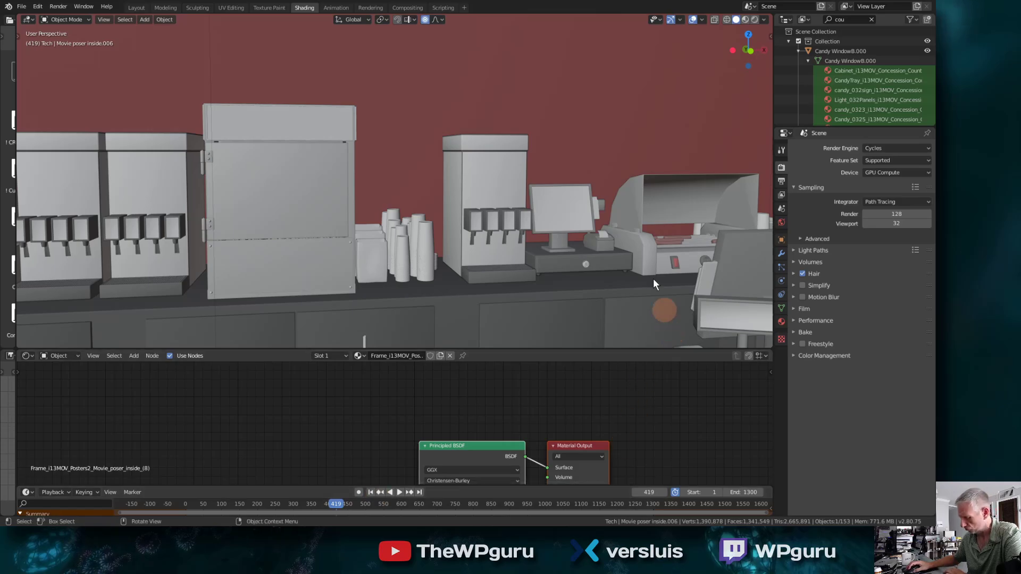
pyautogui.press('KP_0')
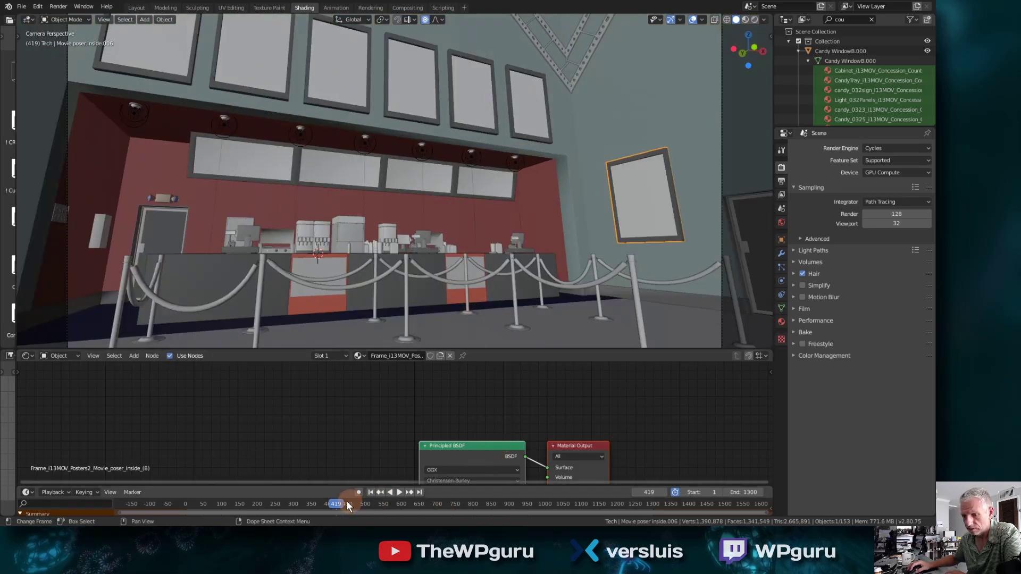
# - At frame 392, enter Edit Mode on the poster and select only its inner picture face
pyautogui.press('space')
pyautogui.click(301, 500)
pyautogui.moveTo(301, 500); pyautogui.dragTo(326, 499)
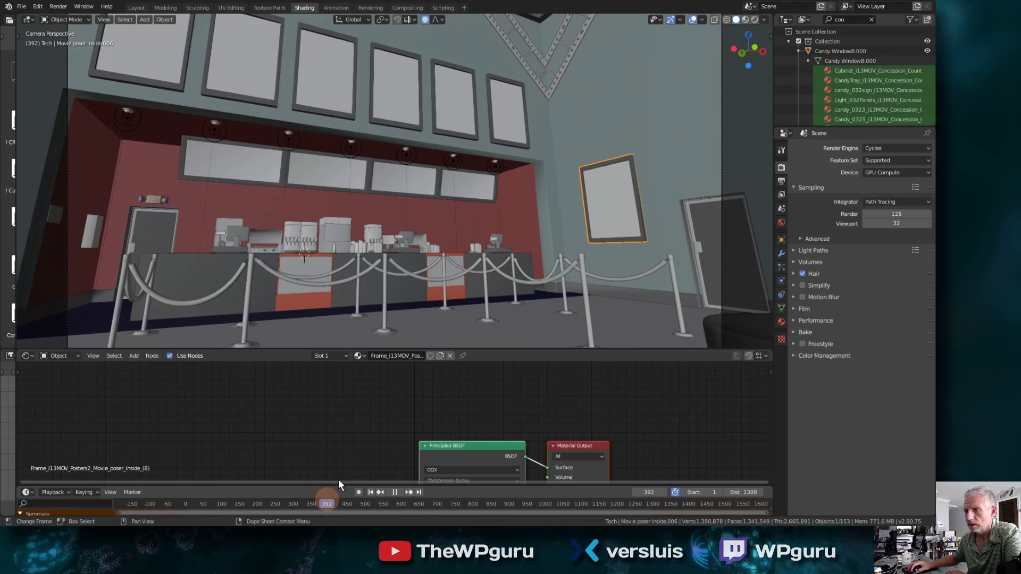
pyautogui.press('space')
pyautogui.scroll(-3, 451, 186)
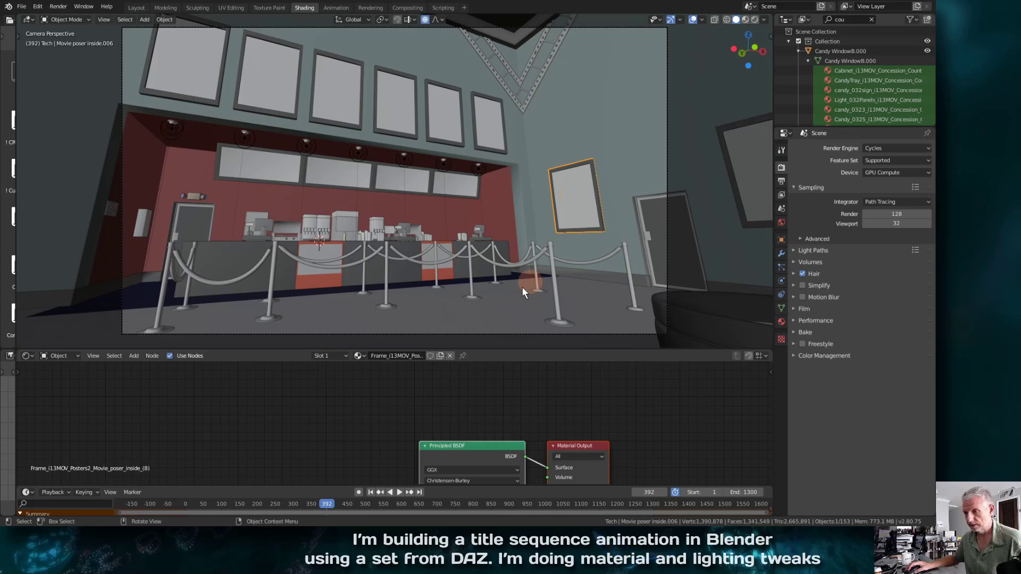
pyautogui.press('Tab')
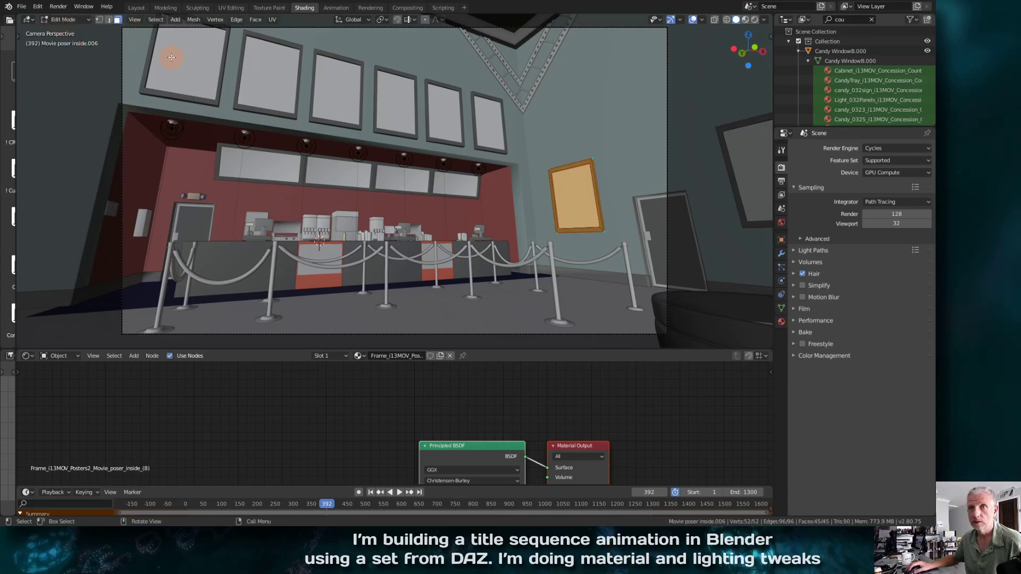
pyautogui.hotkey('alt', 'a')
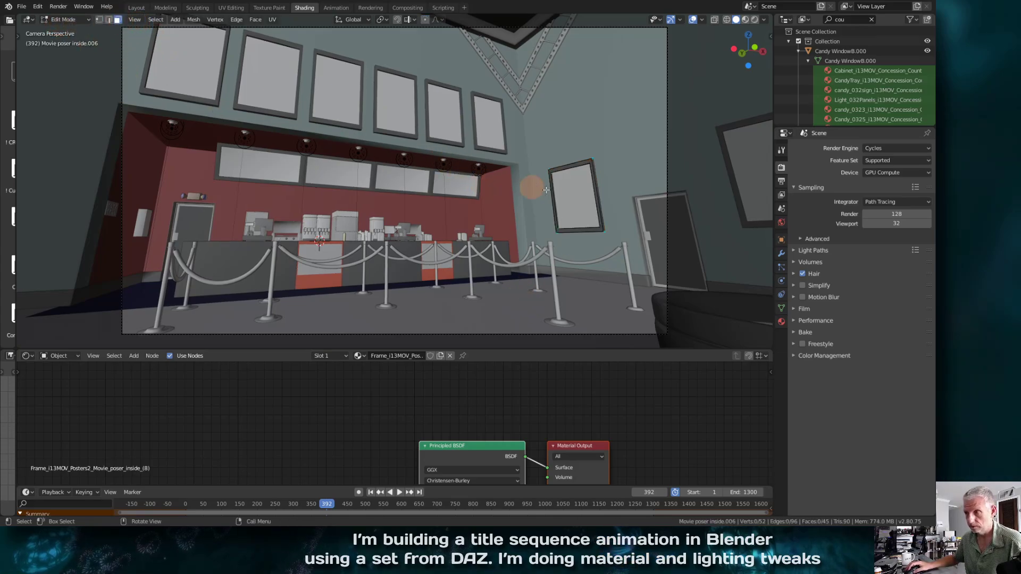
pyautogui.click(586, 202)
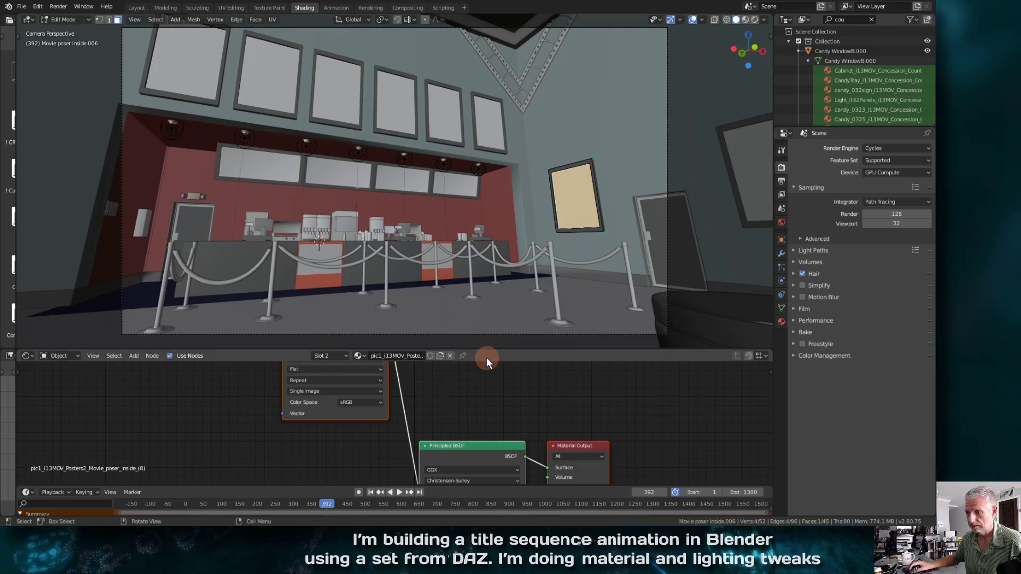
# - Enlarge the node editor, place the poster's image node beside the Principled BSDF and link its Color output to Emission
pyautogui.moveTo(487, 347); pyautogui.dragTo(488, 201)
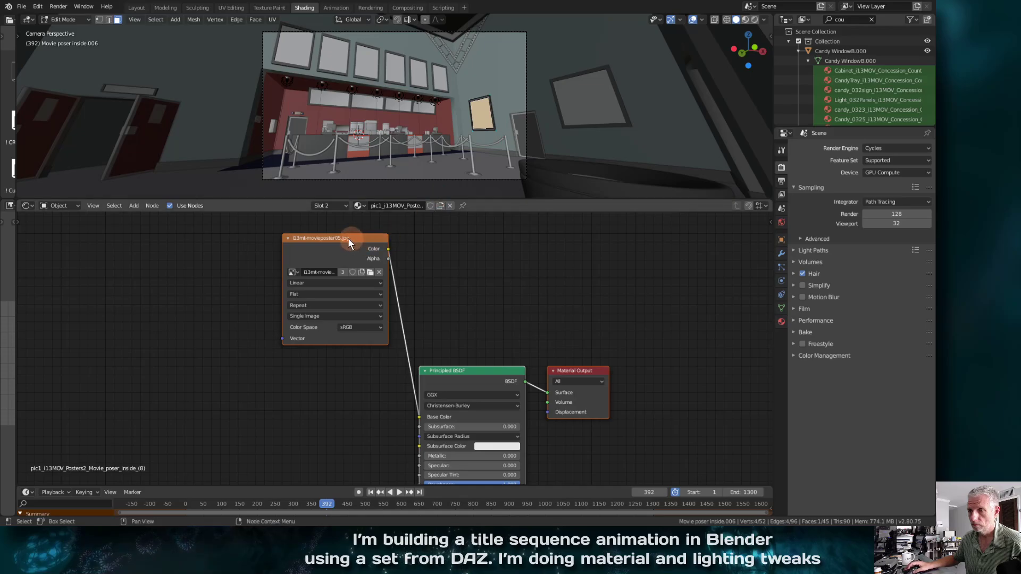
pyautogui.moveTo(323, 236); pyautogui.dragTo(294, 336)
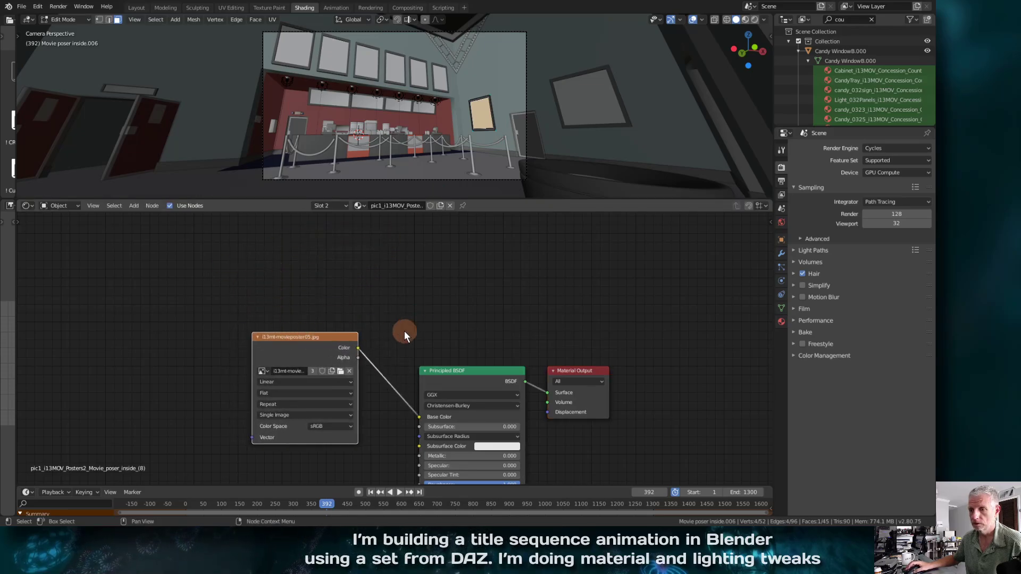
pyautogui.moveTo(405, 331); pyautogui.dragTo(376, 213, button='middle')
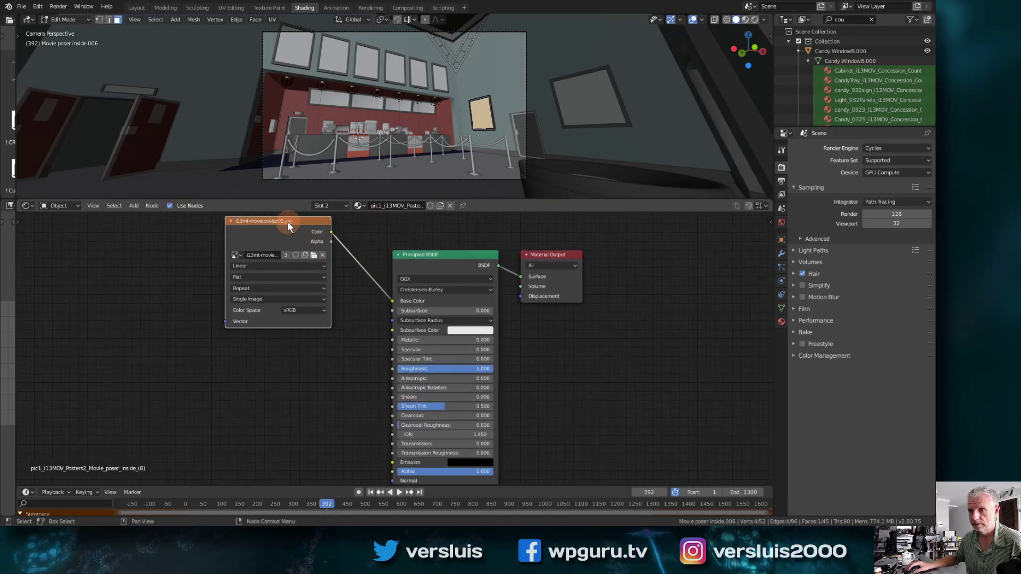
pyautogui.moveTo(288, 222); pyautogui.dragTo(244, 250)
pyautogui.moveTo(352, 320); pyautogui.dragTo(324, 292, button='middle')
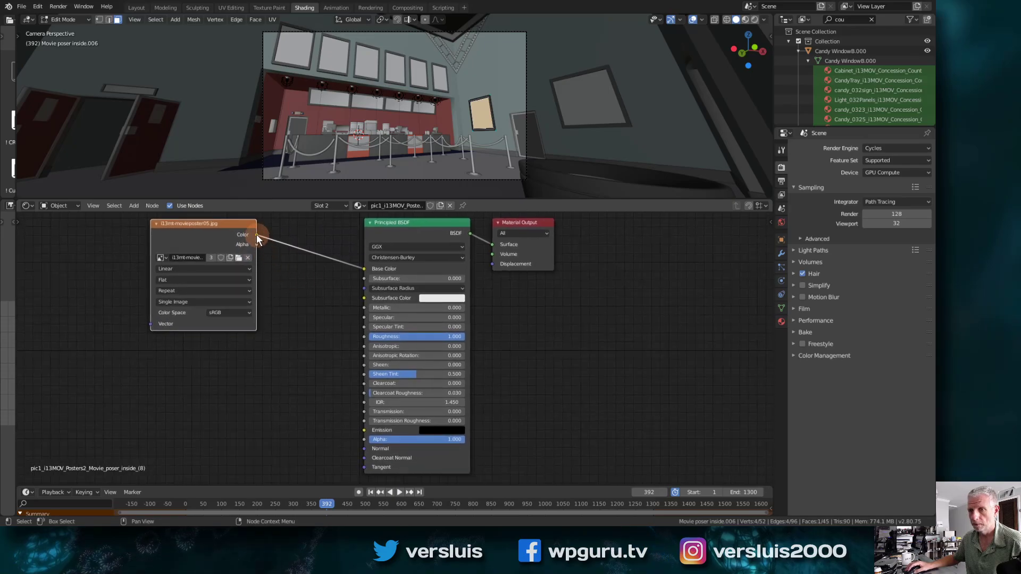
pyautogui.moveTo(257, 234); pyautogui.dragTo(365, 430)
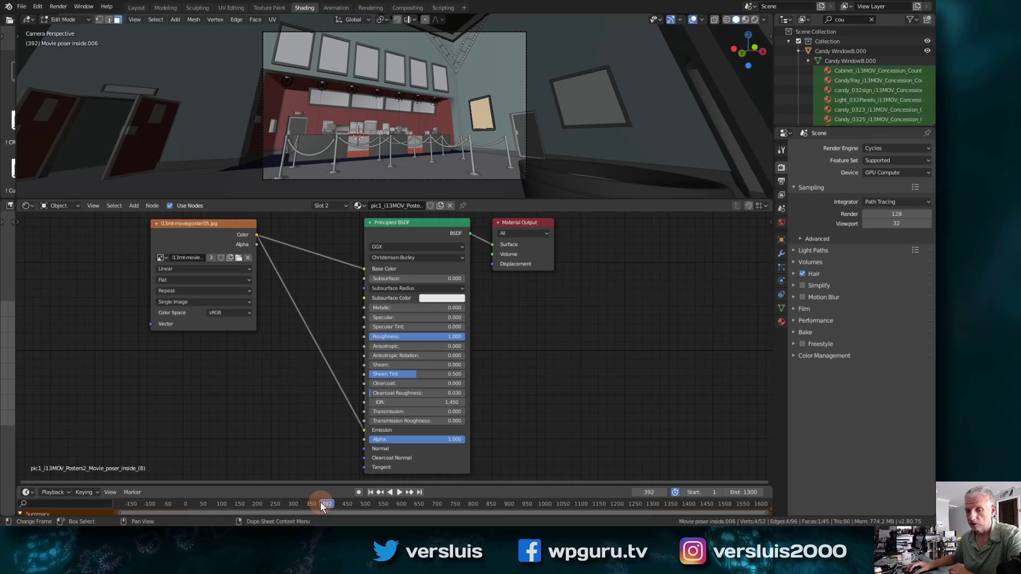
# - At frame 571, select only the picture face of the framed poster next to the open double doors in Edit Mode
pyautogui.moveTo(321, 502); pyautogui.dragTo(391, 503)
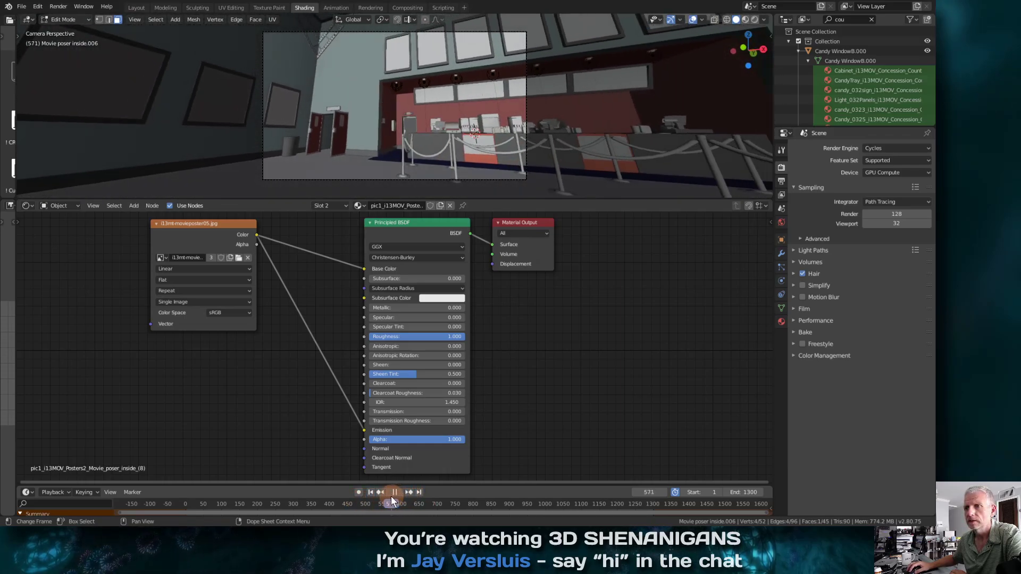
pyautogui.click(285, 117)
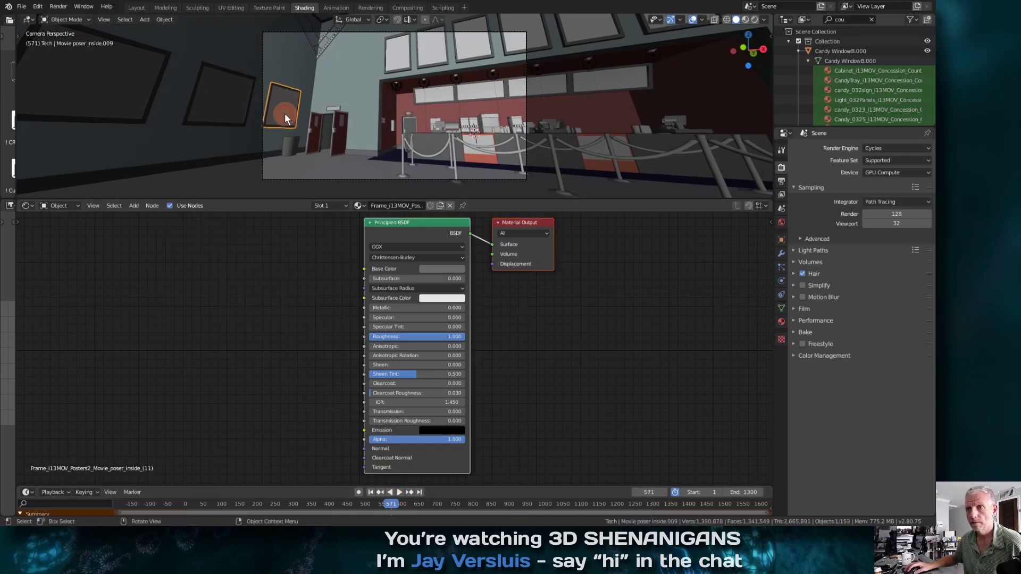
pyautogui.press('Tab')
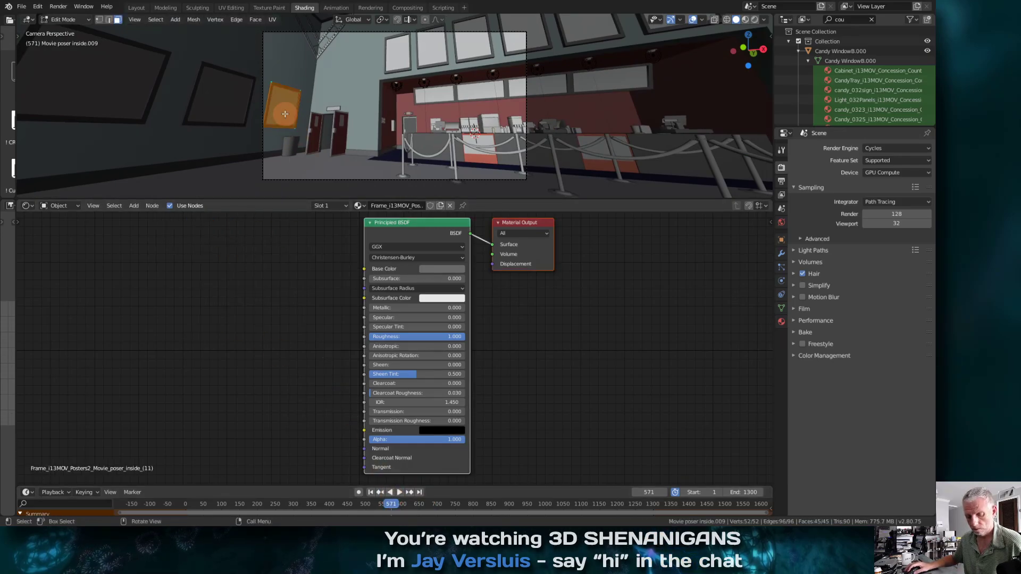
pyautogui.click(285, 114)
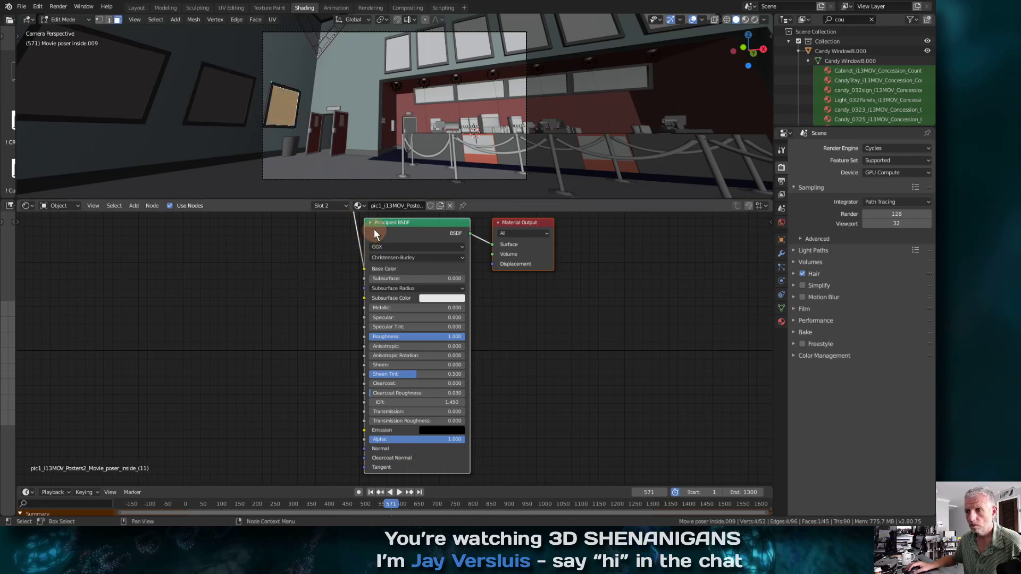
# - Place the movie poster's image node beside the Principled BSDF and link its Color output to Emission
pyautogui.scroll(1, 280, 293)
pyautogui.scroll(-3, 280, 294)
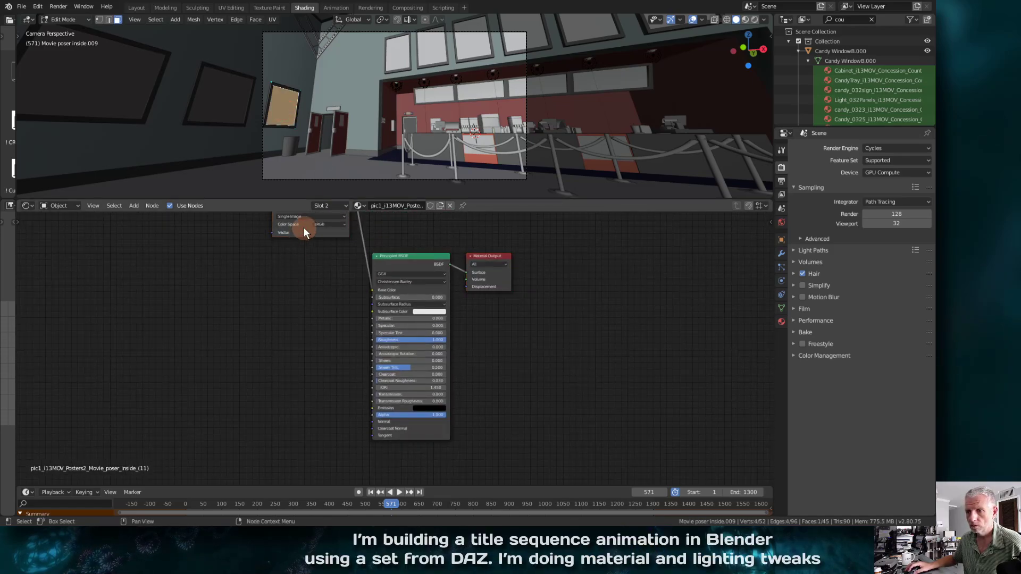
pyautogui.moveTo(299, 235); pyautogui.dragTo(269, 372)
pyautogui.scroll(2, 323, 341)
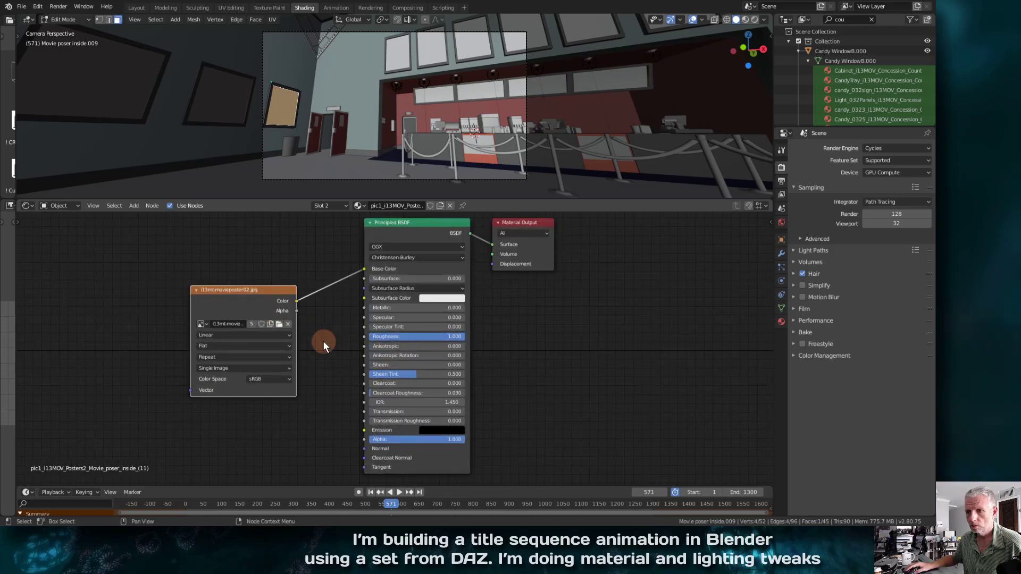
pyautogui.scroll(2, 324, 342)
pyautogui.moveTo(296, 337); pyautogui.dragTo(281, 266, button='middle')
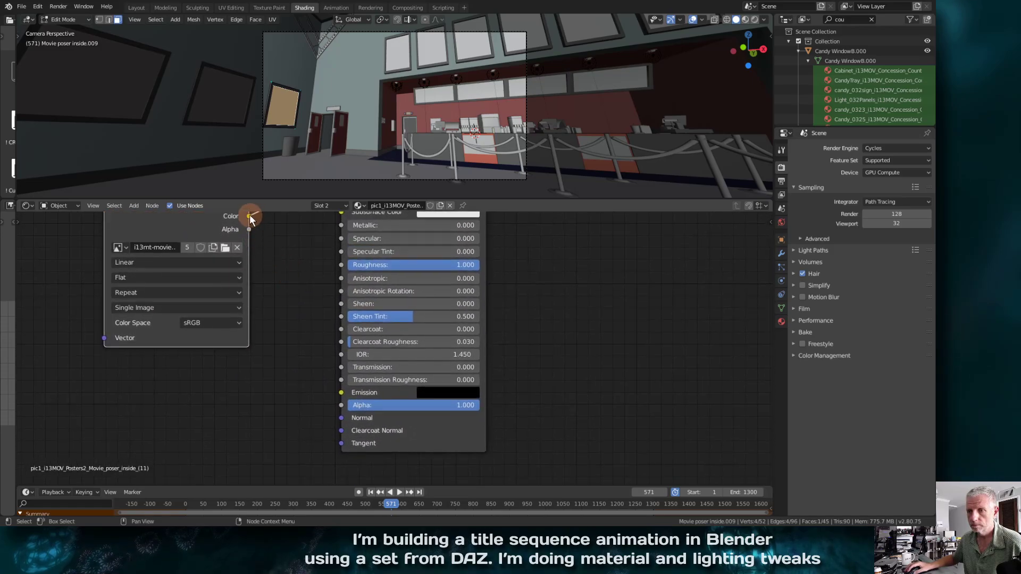
pyautogui.moveTo(250, 215); pyautogui.dragTo(341, 392)
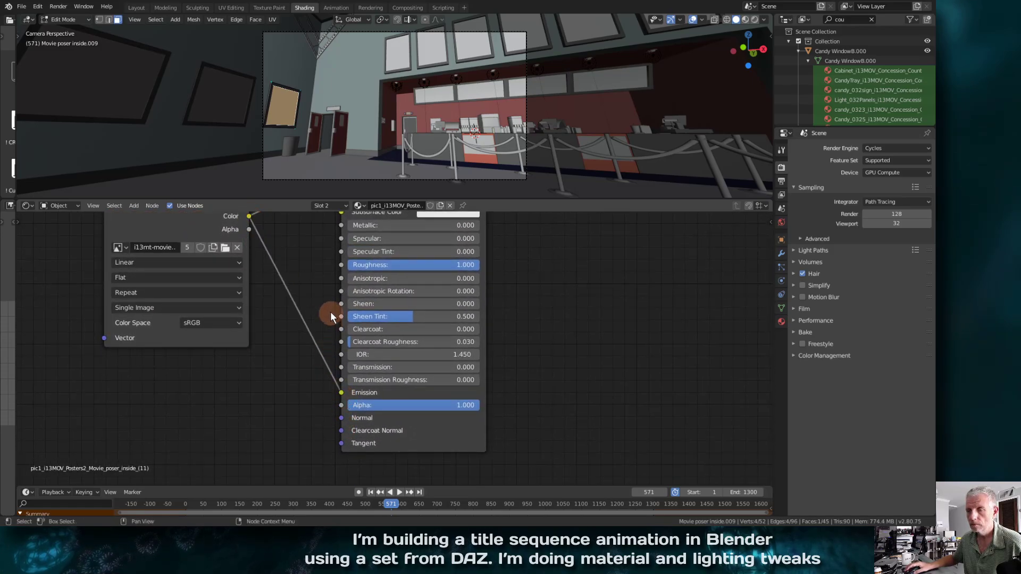
pyautogui.moveTo(331, 316); pyautogui.dragTo(343, 380, button='middle')
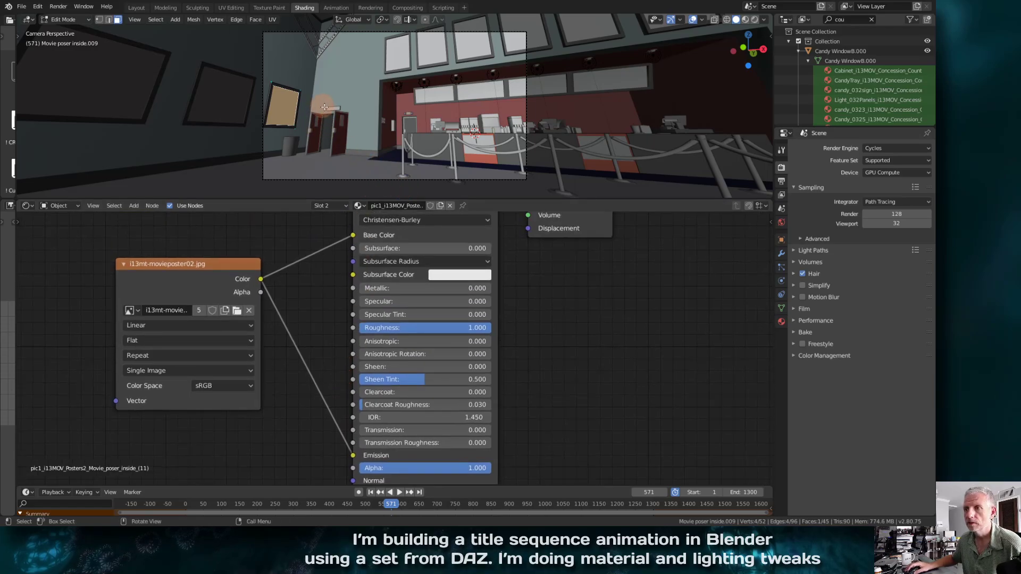
# - Leave the poster, enter Edit Mode on the middle wall object and select only the sign face above the open double doors
pyautogui.press('Tab')
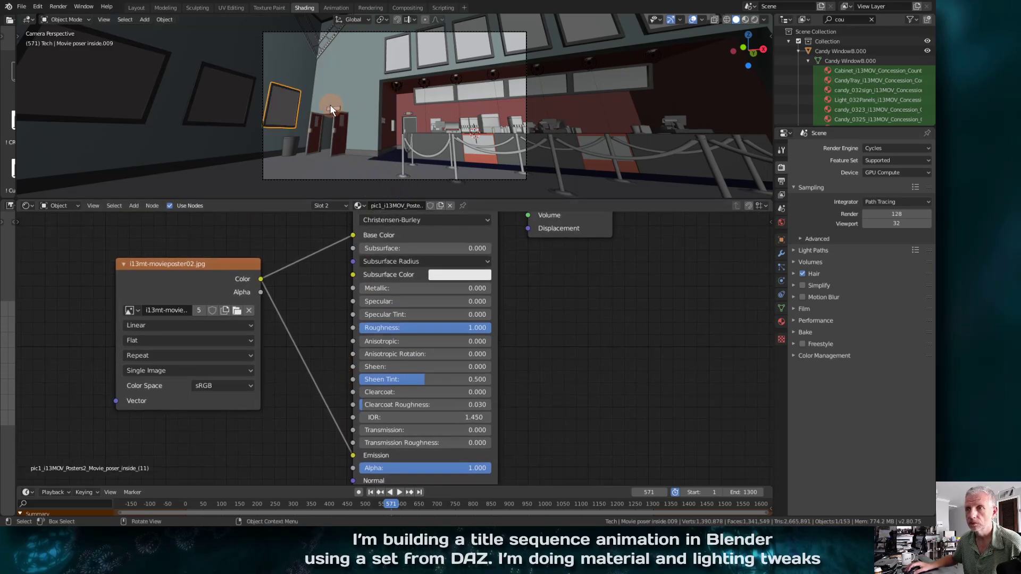
pyautogui.click(331, 112)
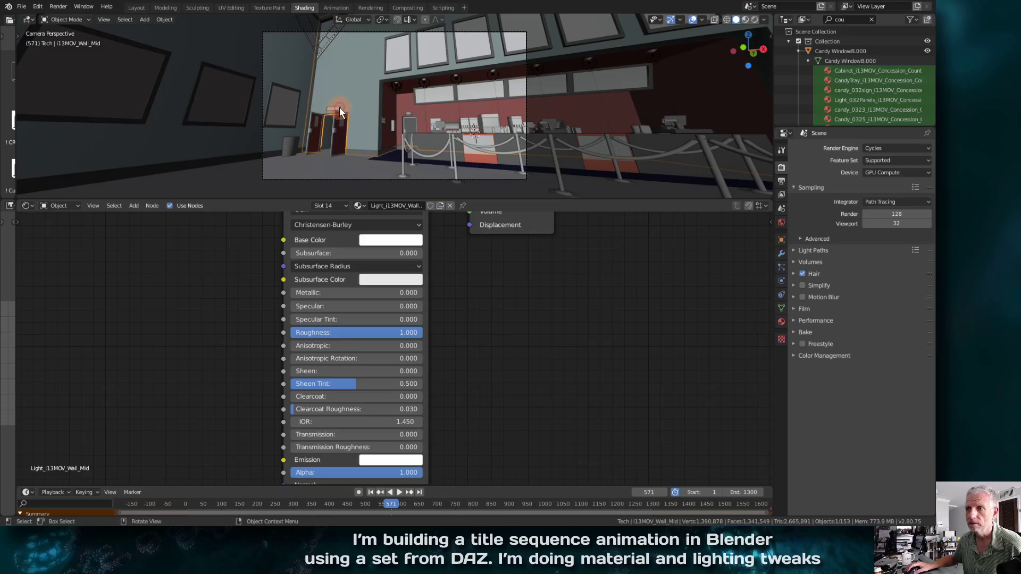
pyautogui.scroll(5, 313, 122)
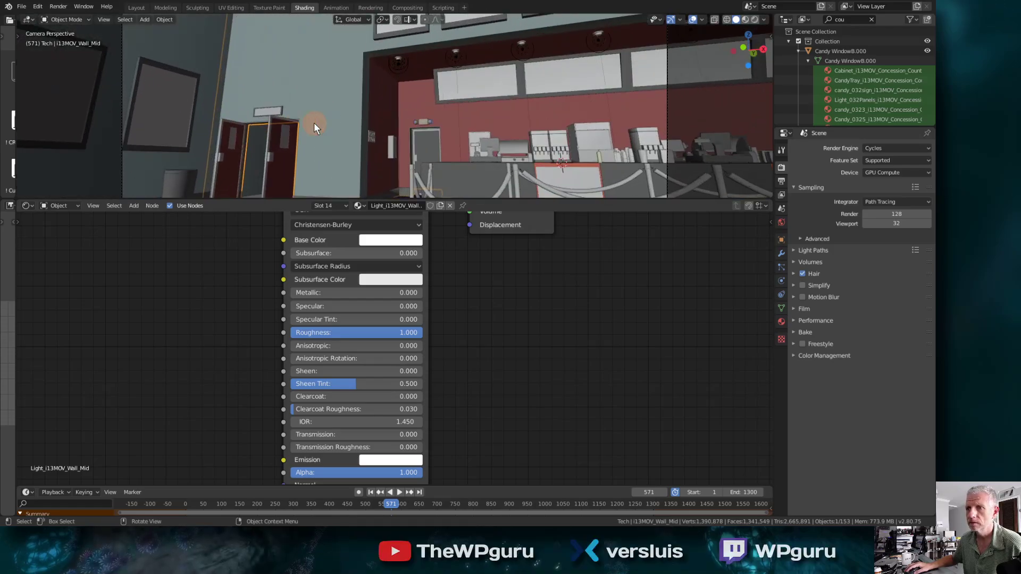
pyautogui.scroll(2, 314, 122)
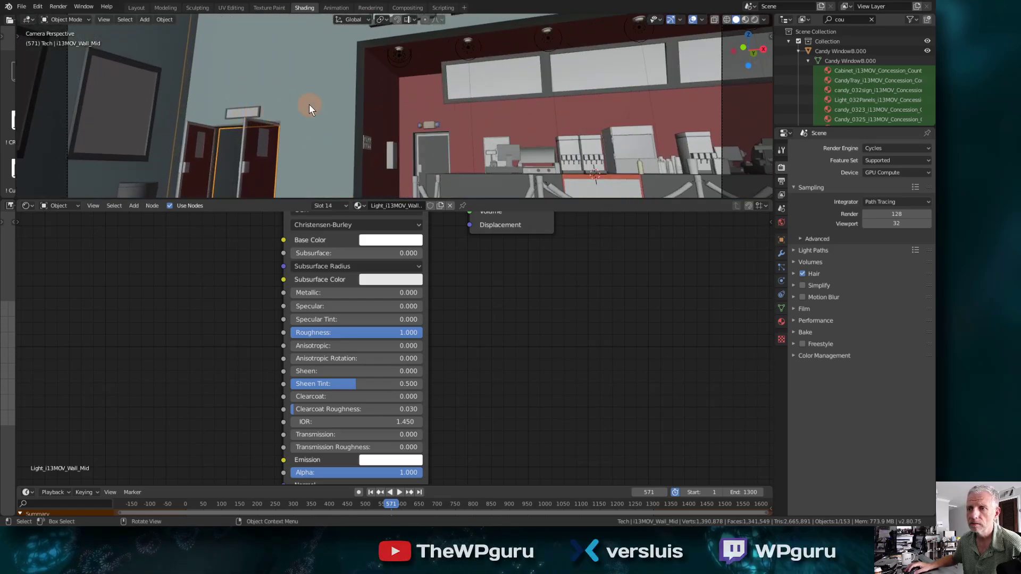
pyautogui.press('Tab')
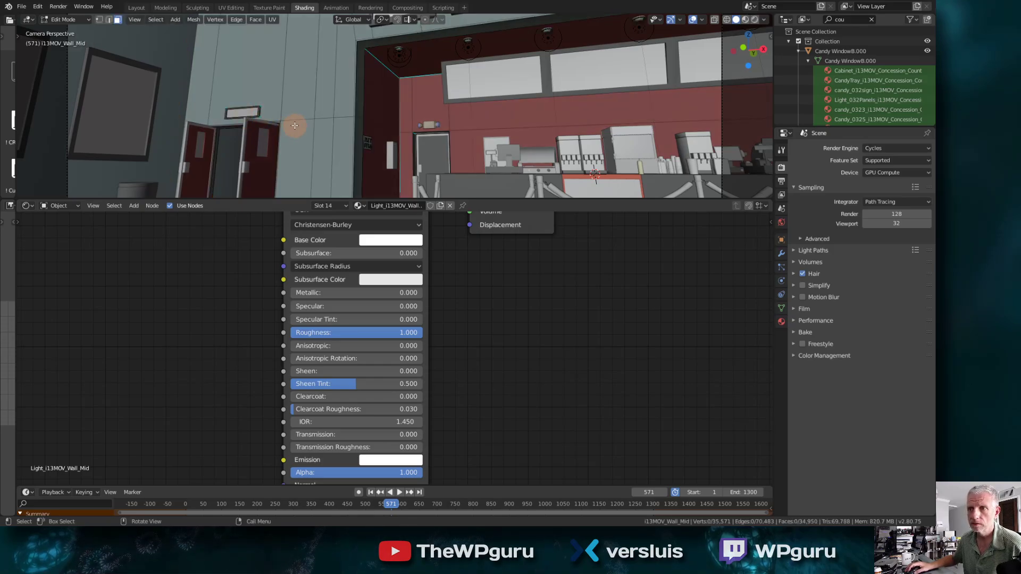
pyautogui.press('a')
pyautogui.hotkey('alt', 'a')
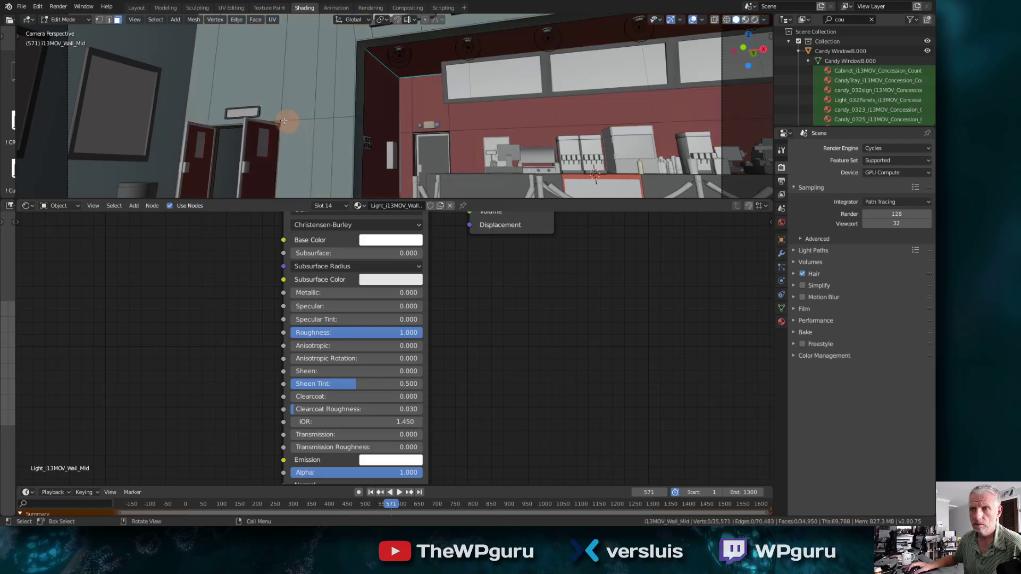
pyautogui.click(248, 112)
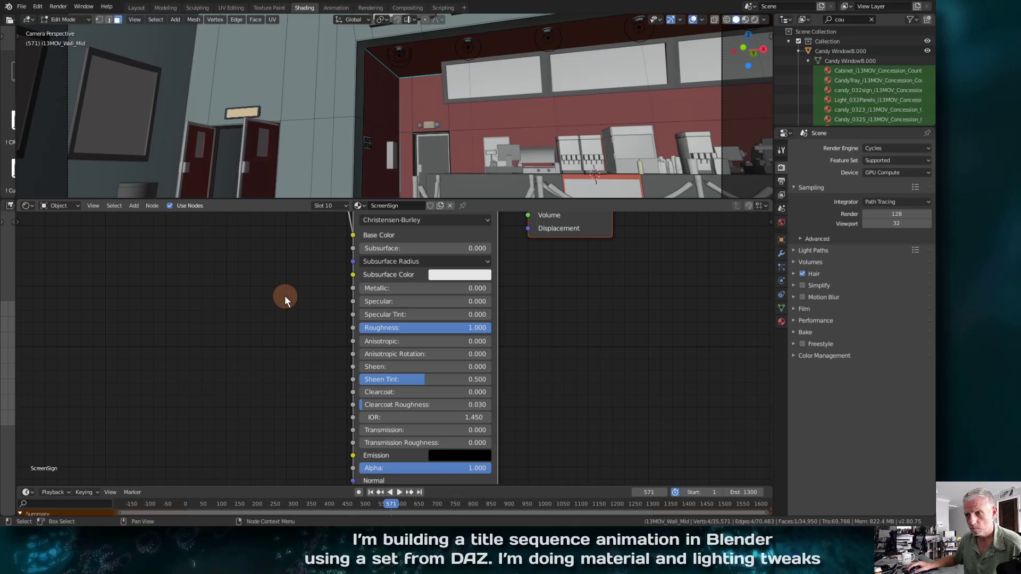
# - Place the ScreenSign material's image node beside the Principled BSDF and link its Color output to Emission
pyautogui.scroll(-4, 285, 296)
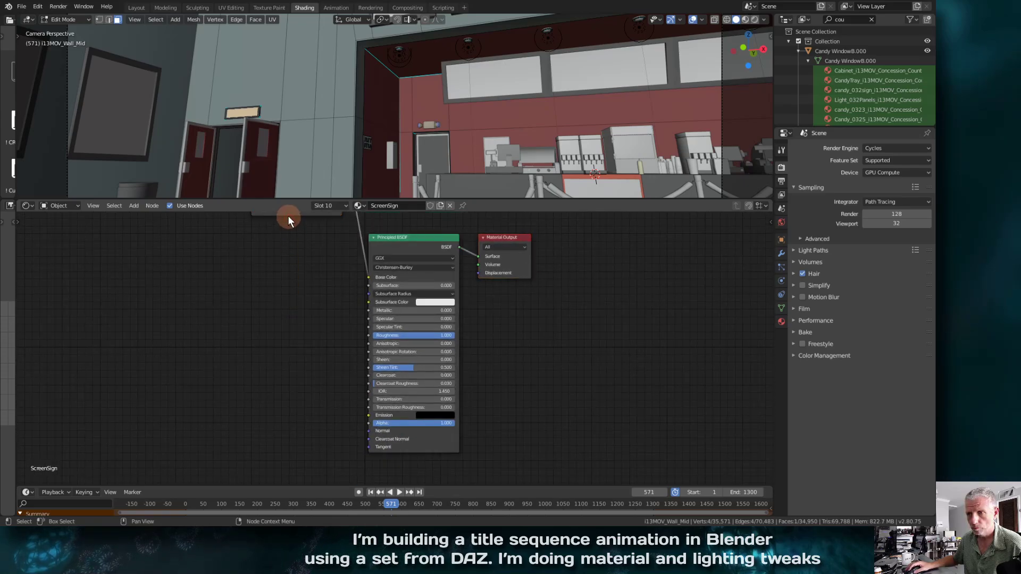
pyautogui.moveTo(289, 216); pyautogui.dragTo(238, 344)
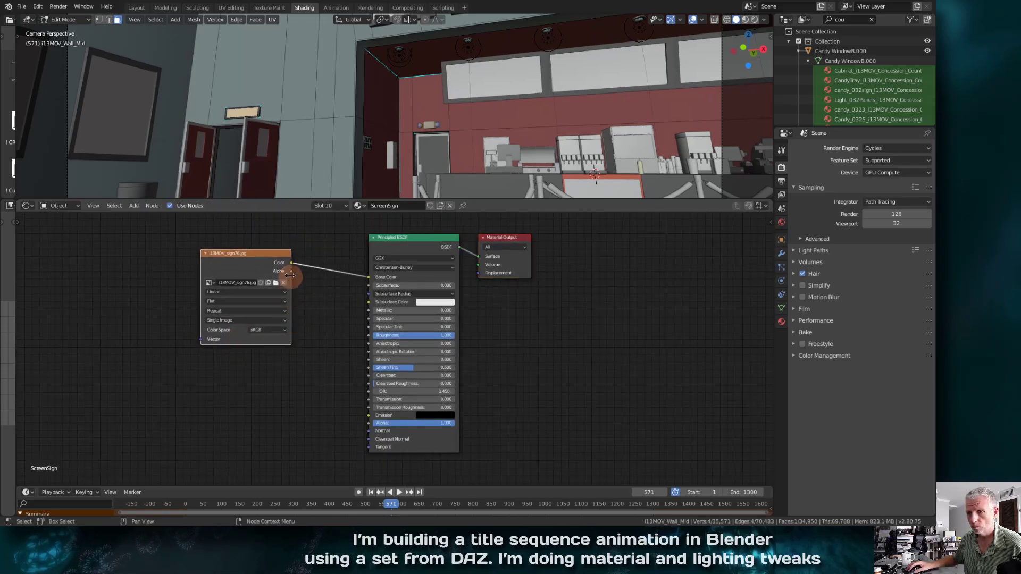
pyautogui.moveTo(292, 263); pyautogui.dragTo(368, 415)
pyautogui.scroll(2, 270, 407)
pyautogui.scroll(2, 319, 160)
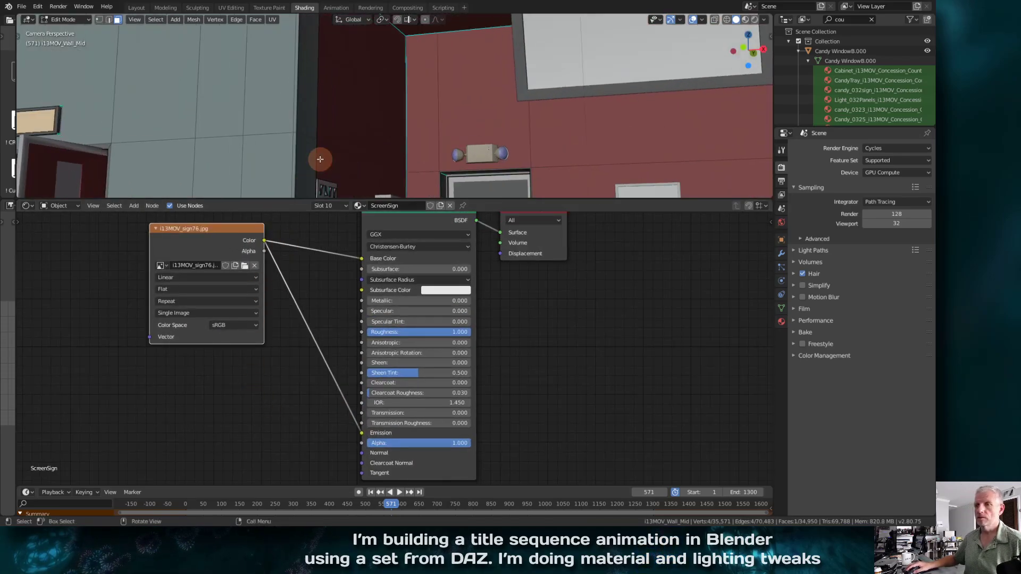
# - Examine the glowing posters and sign in an enlarged rendered camera view at frames 336, 430, 513 and 587
pyautogui.scroll(-5, 323, 160)
pyautogui.scroll(-2, 322, 160)
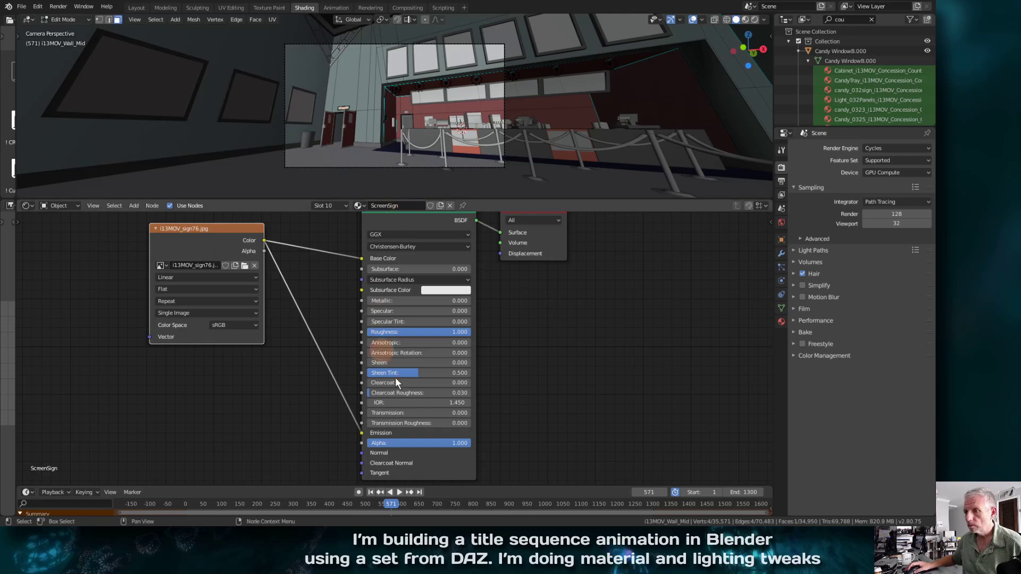
pyautogui.click(756, 19)
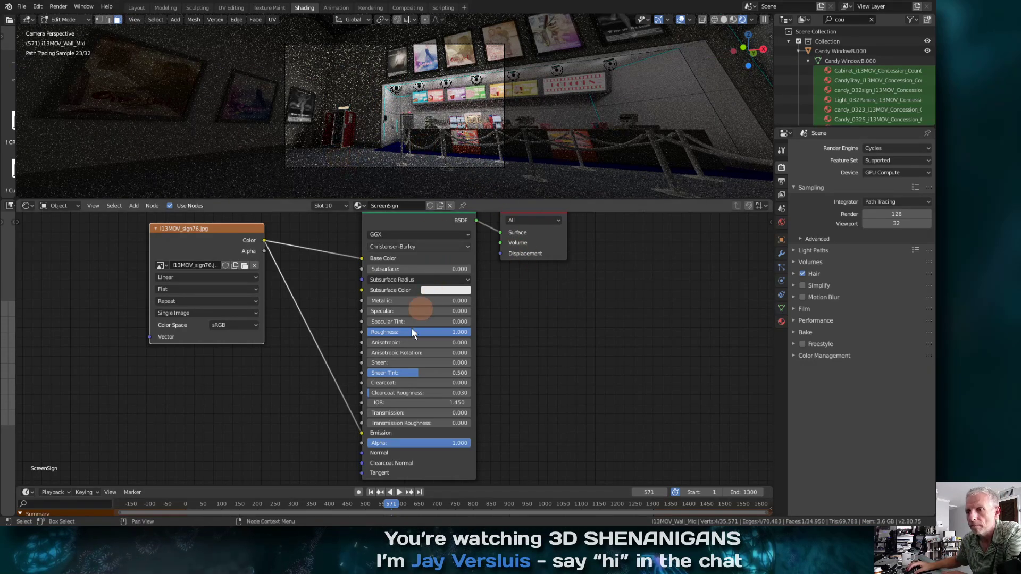
pyautogui.moveTo(388, 505); pyautogui.dragTo(306, 506)
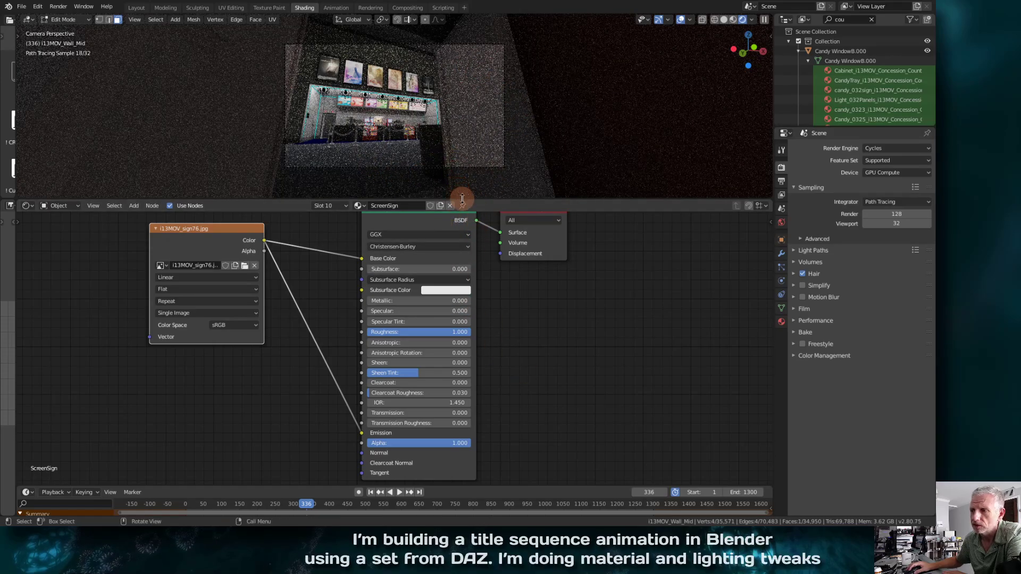
pyautogui.moveTo(464, 199); pyautogui.dragTo(467, 303)
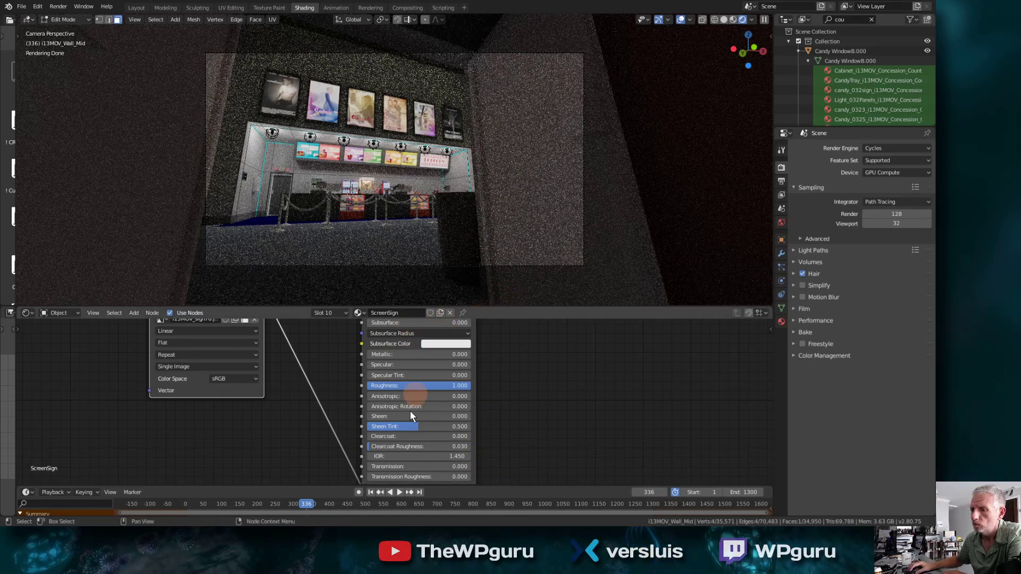
pyautogui.moveTo(299, 505); pyautogui.dragTo(340, 515)
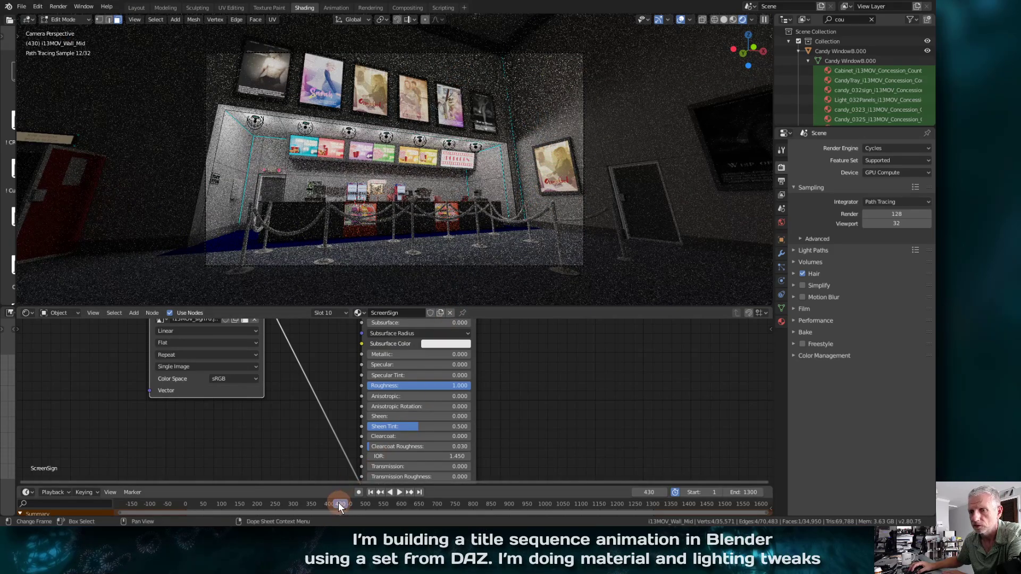
pyautogui.moveTo(338, 503)
pyautogui.mouseDown()
pyautogui.moveTo(308, 503)
pyautogui.moveTo(370, 502)
pyautogui.mouseUp()
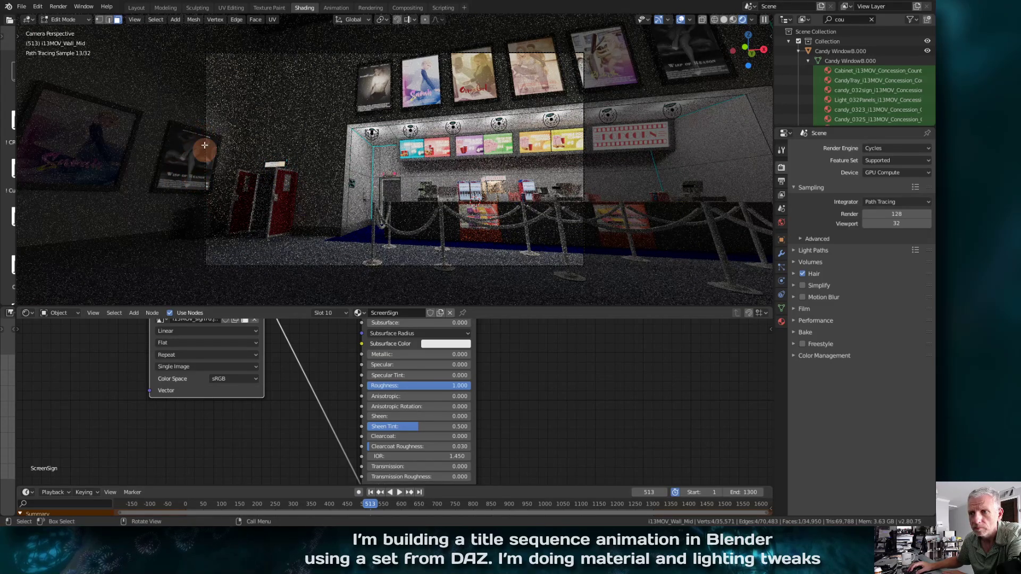
pyautogui.moveTo(372, 506); pyautogui.dragTo(400, 506)
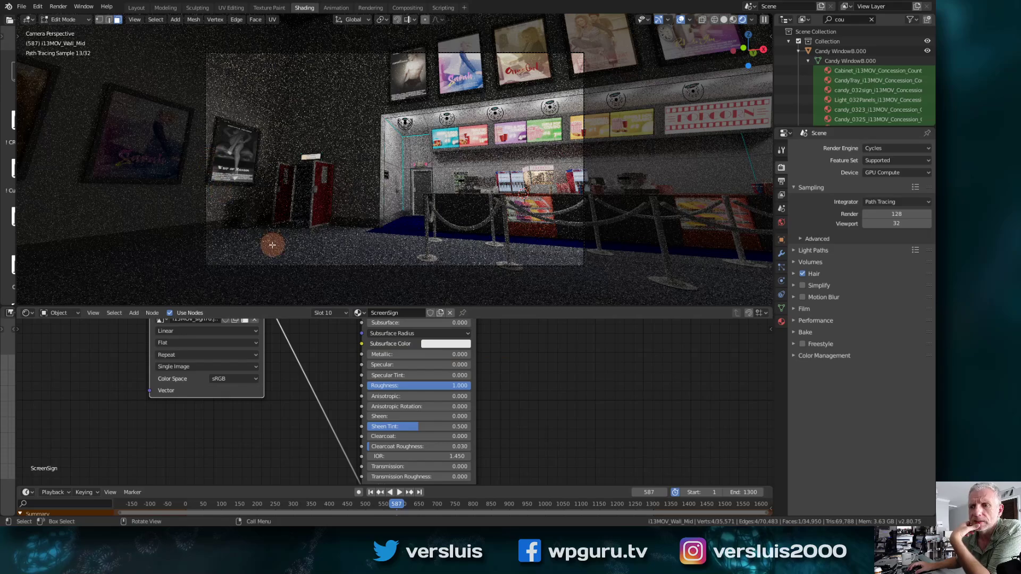
# - Reselect the picture face of the poster beside the double doors in Edit Mode and inspect its material nodes
pyautogui.press('Tab')
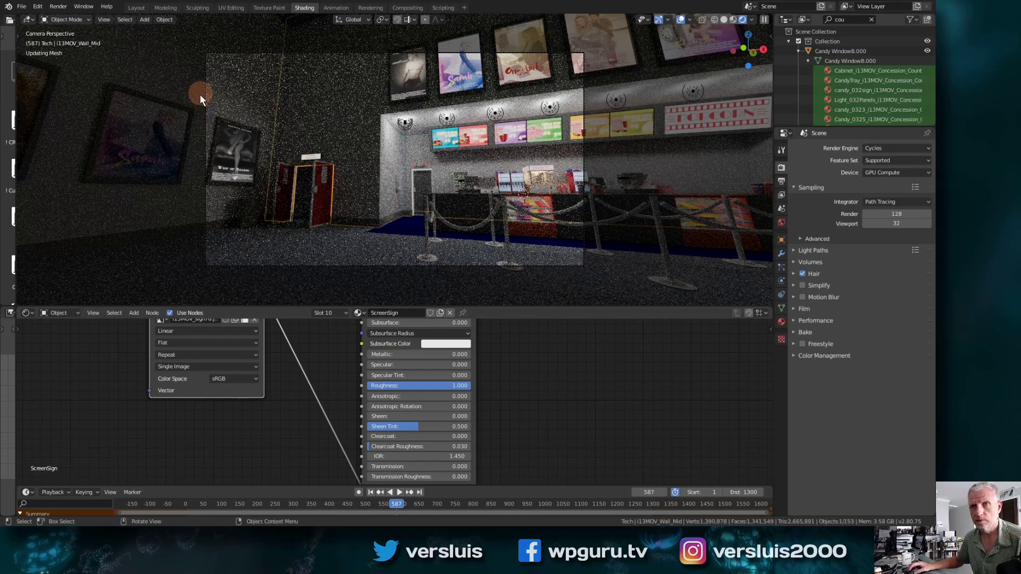
pyautogui.click(239, 155)
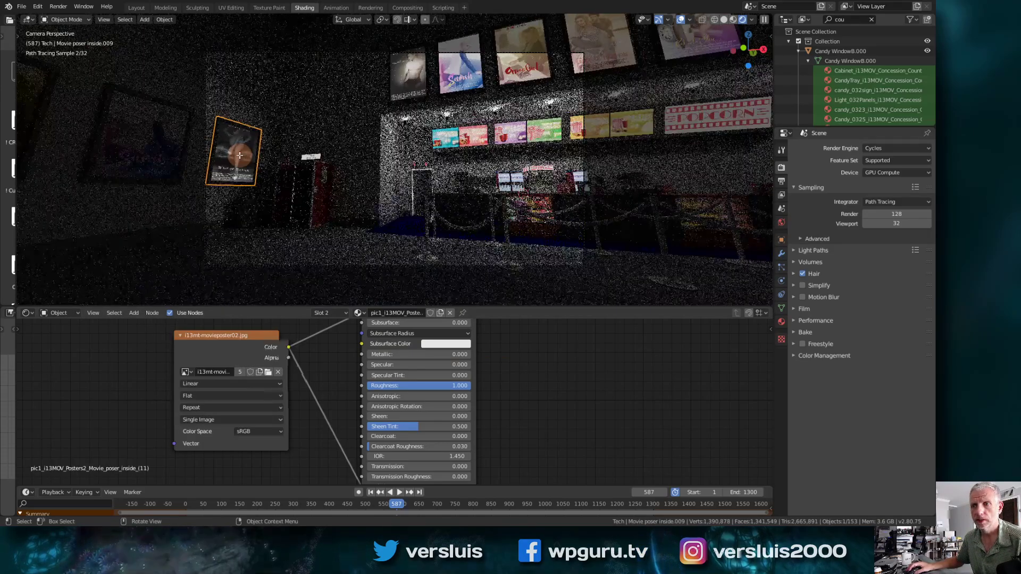
pyautogui.press('Tab')
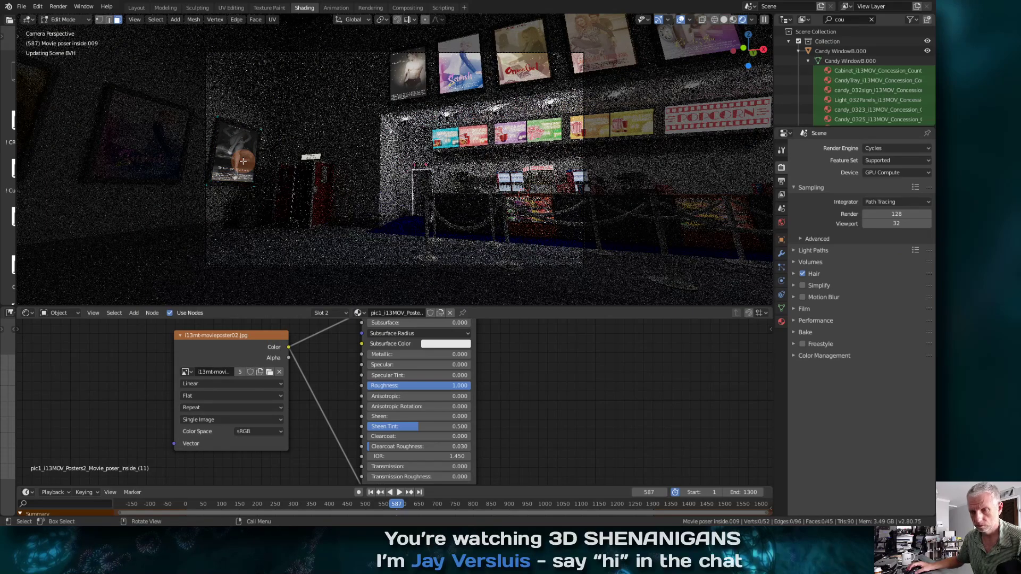
pyautogui.click(243, 158)
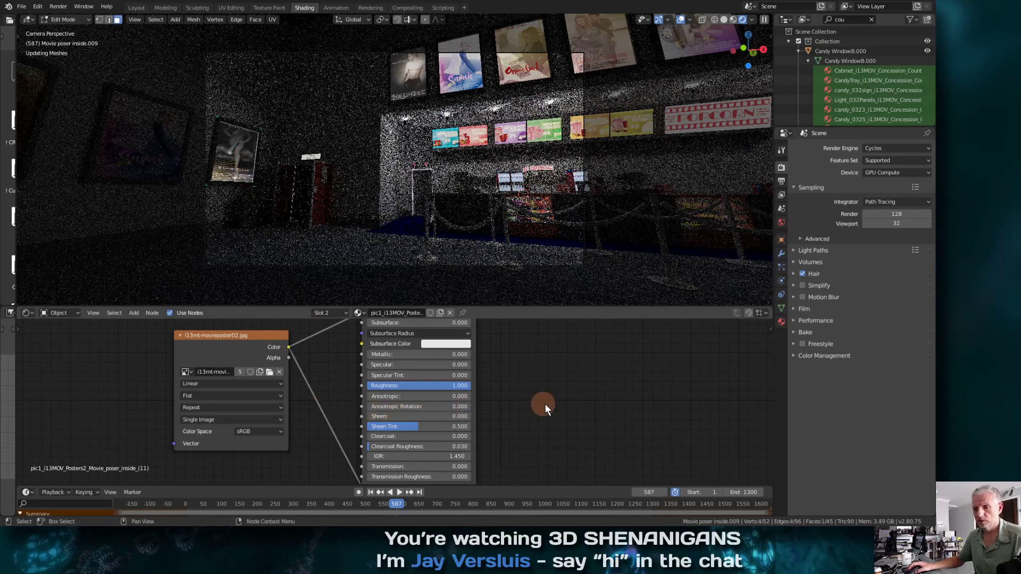
pyautogui.moveTo(552, 411); pyautogui.dragTo(567, 430, button='middle')
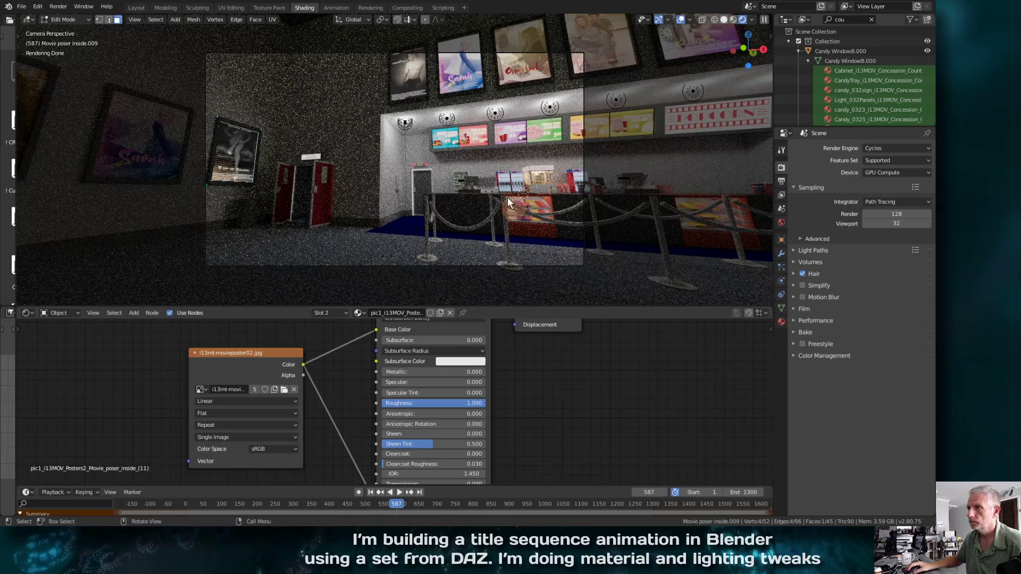
# - Return to solid shading, switch to the Layout workspace, go to frame 435 and view the lobby floor from above
pyautogui.click(724, 19)
pyautogui.click(136, 8)
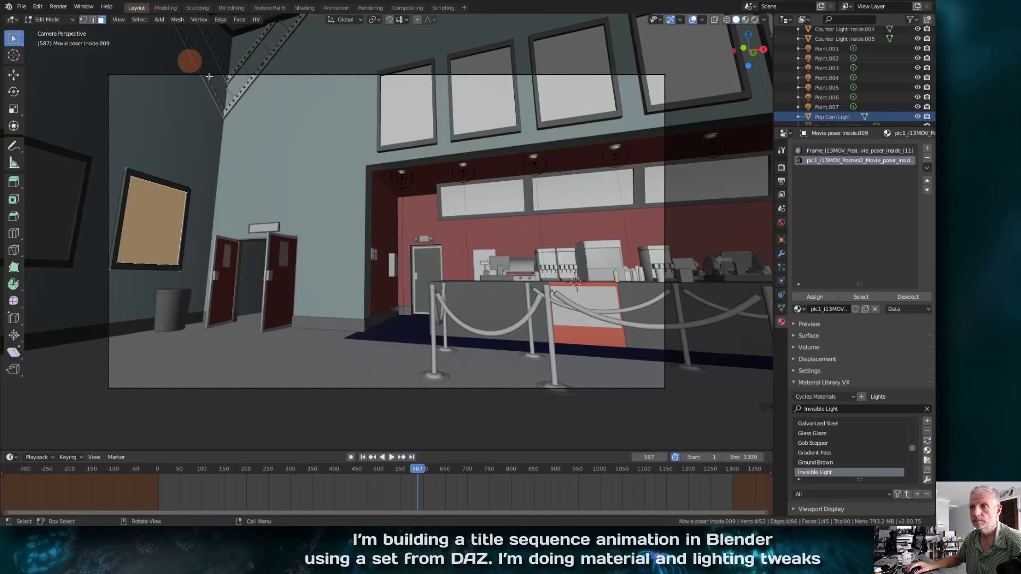
pyautogui.moveTo(415, 467); pyautogui.dragTo(350, 467)
pyautogui.scroll(-1, 382, 365)
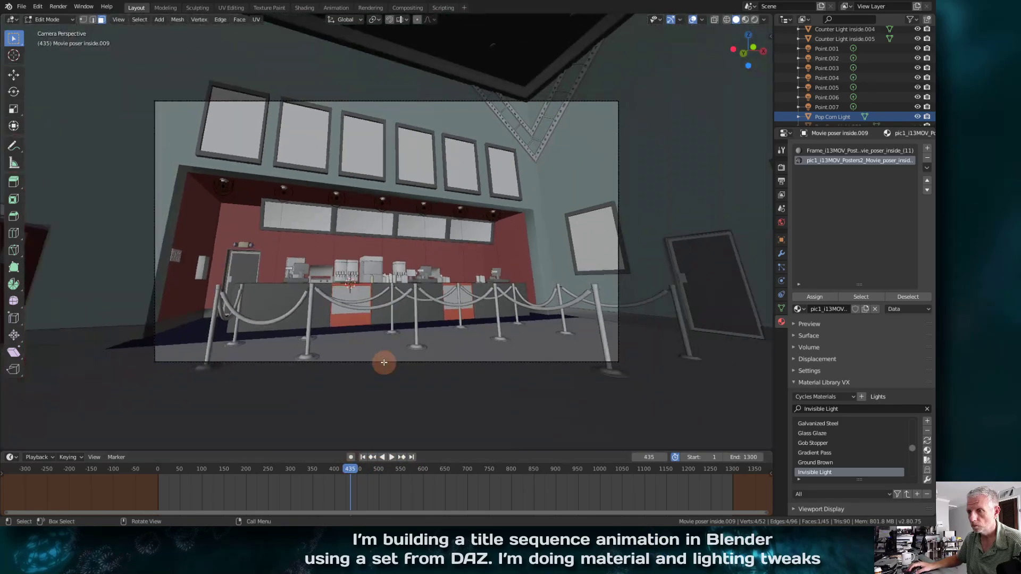
pyautogui.moveTo(383, 363); pyautogui.dragTo(189, 224, button='middle')
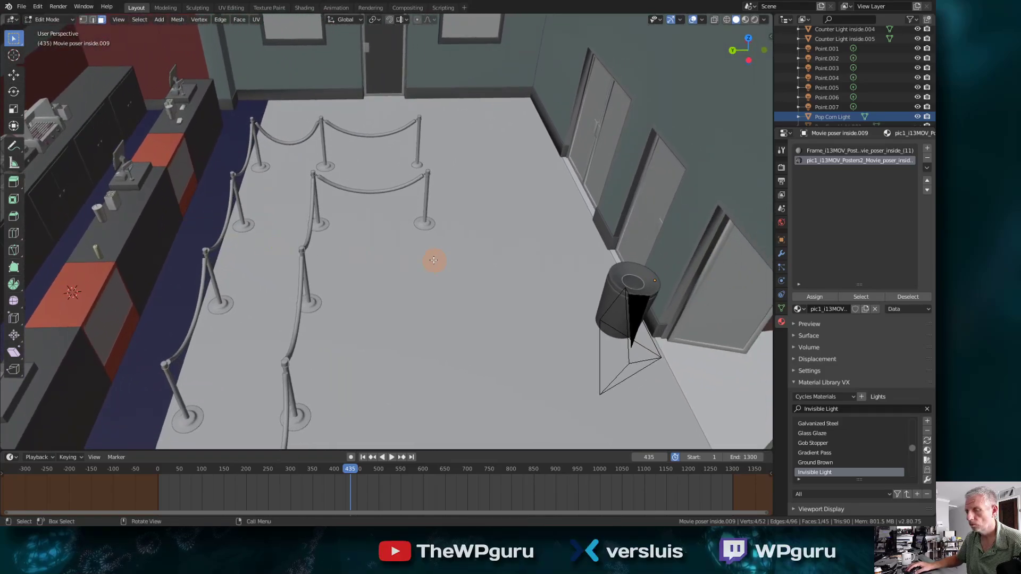
pyautogui.moveTo(433, 260); pyautogui.dragTo(409, 254, button='middle')
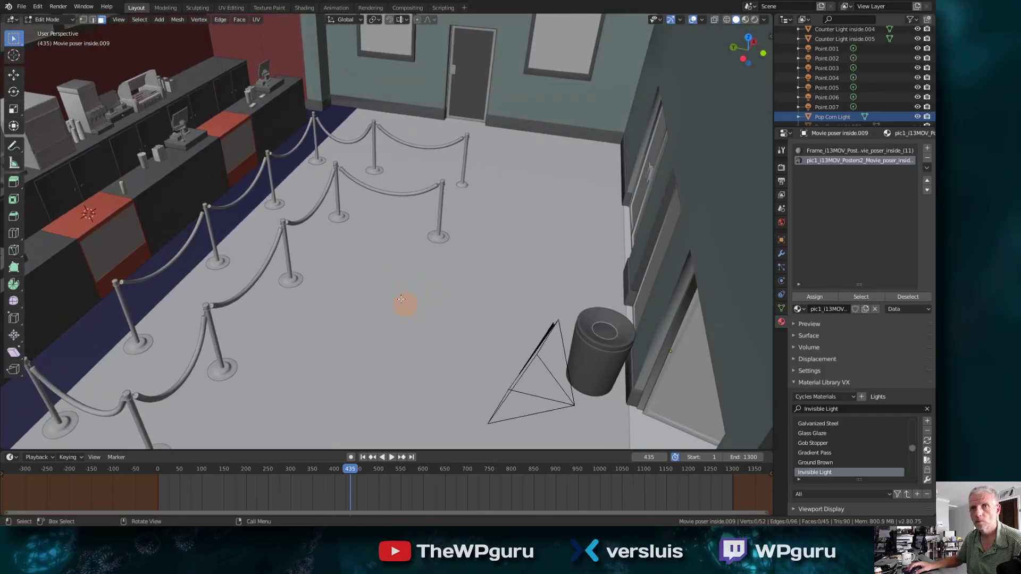
# - Leave Edit Mode, select the lobby floor and snap the 3D cursor to the selection
pyautogui.press('Tab')
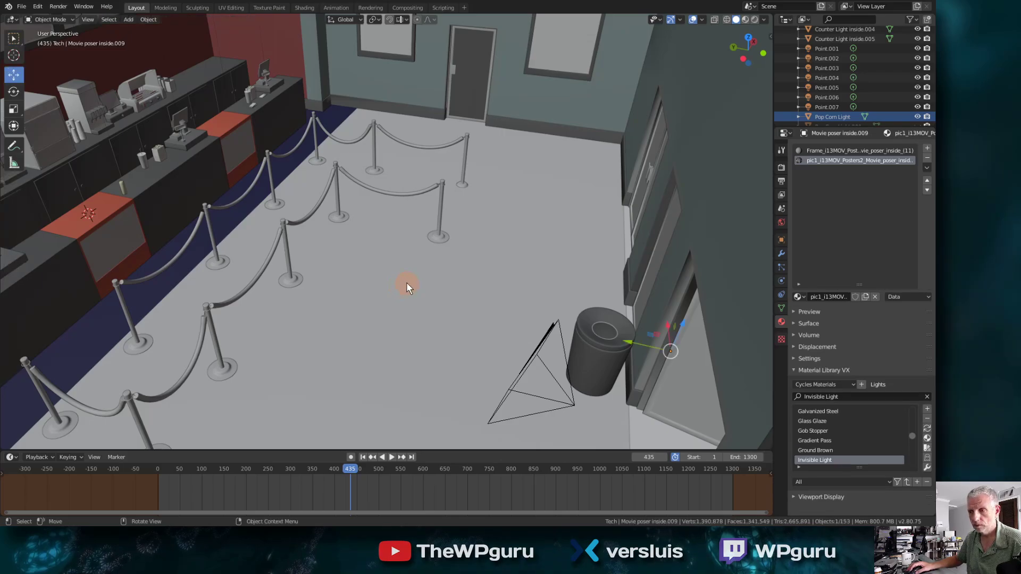
pyautogui.click(398, 285)
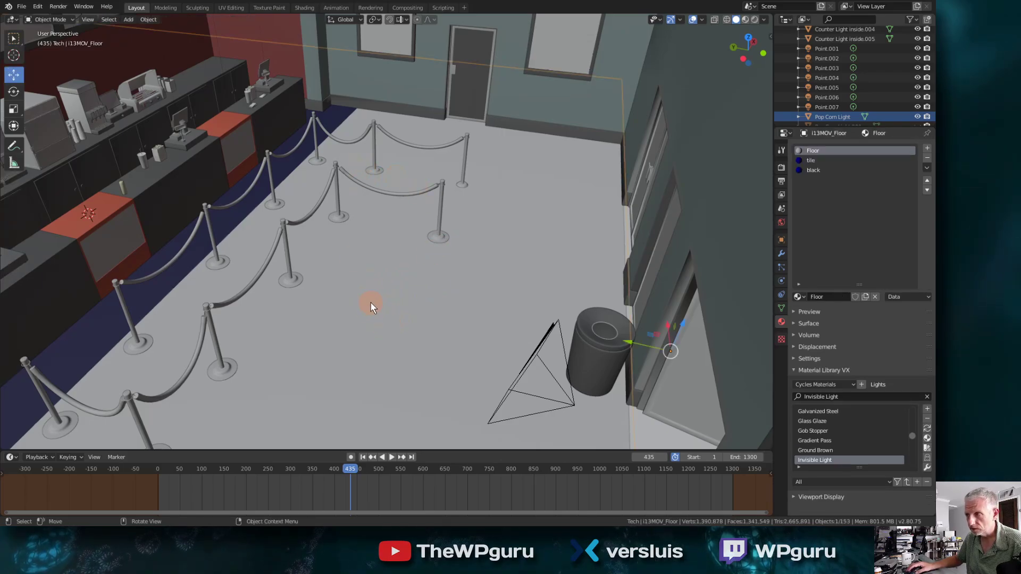
pyautogui.moveTo(371, 307); pyautogui.dragTo(367, 285, button='middle')
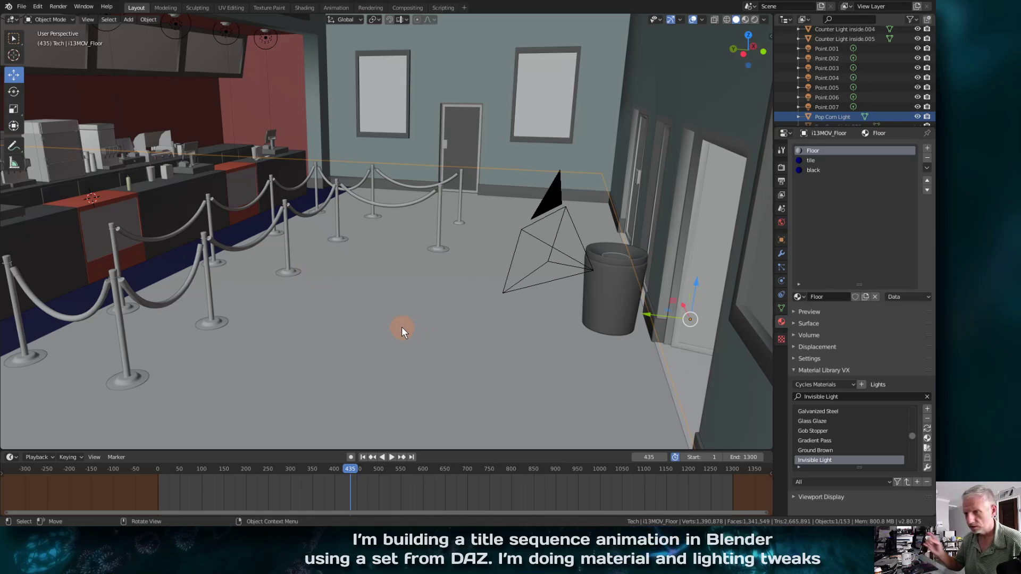
pyautogui.hotkey('shift', 's')
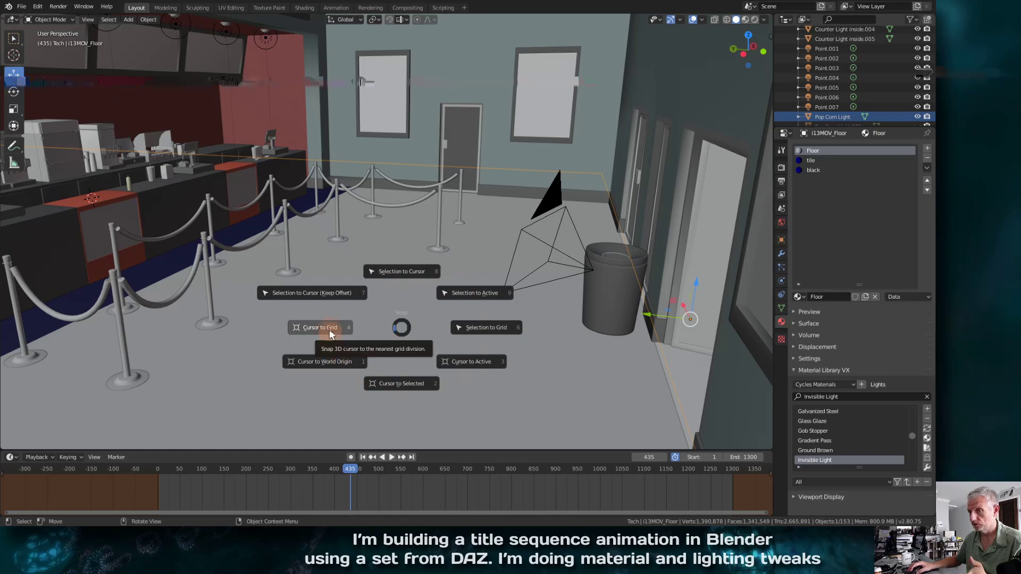
pyautogui.click(408, 380)
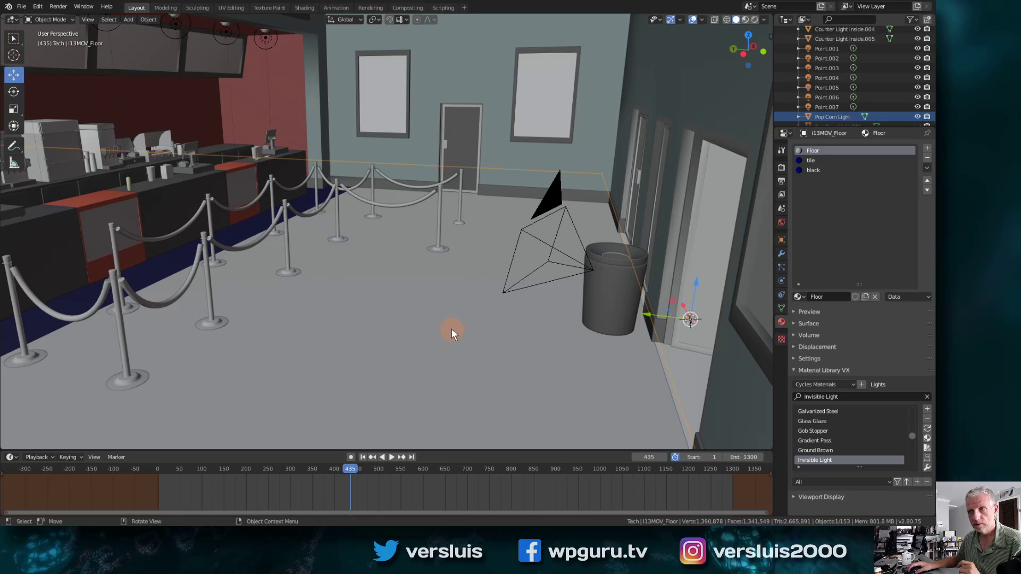
# - Add a plane mesh at the 3D cursor and rotate it 180° about the global X axis
pyautogui.moveTo(452, 333); pyautogui.dragTo(500, 335, button='middle')
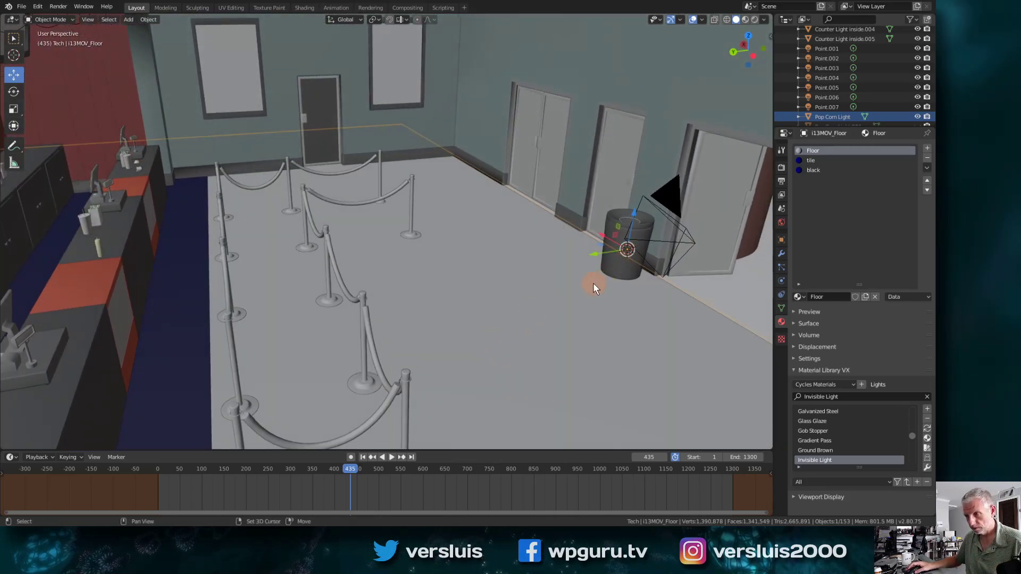
pyautogui.hotkey('shift', 'a')
pyautogui.moveTo(593, 283)
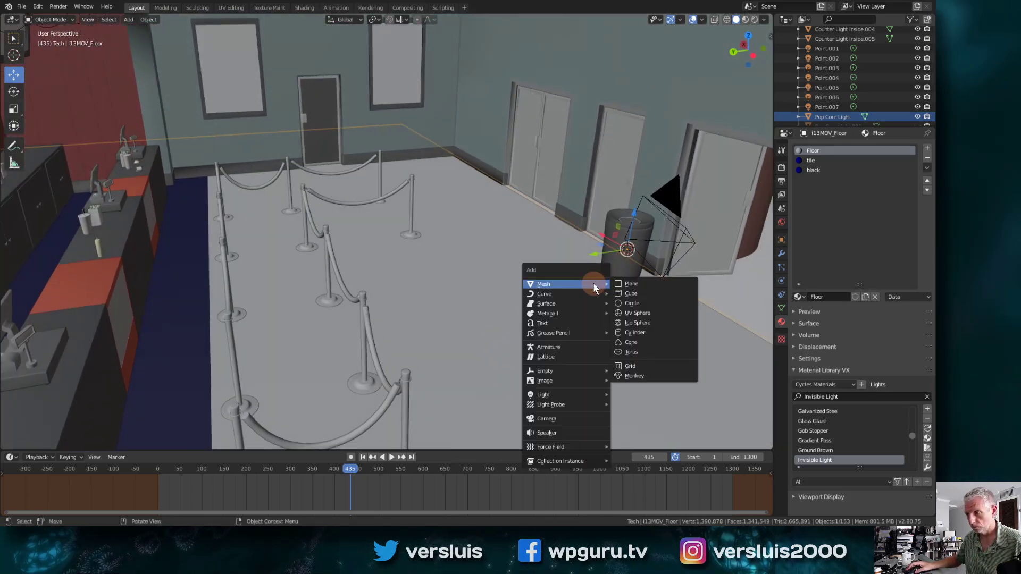
pyautogui.click(659, 283)
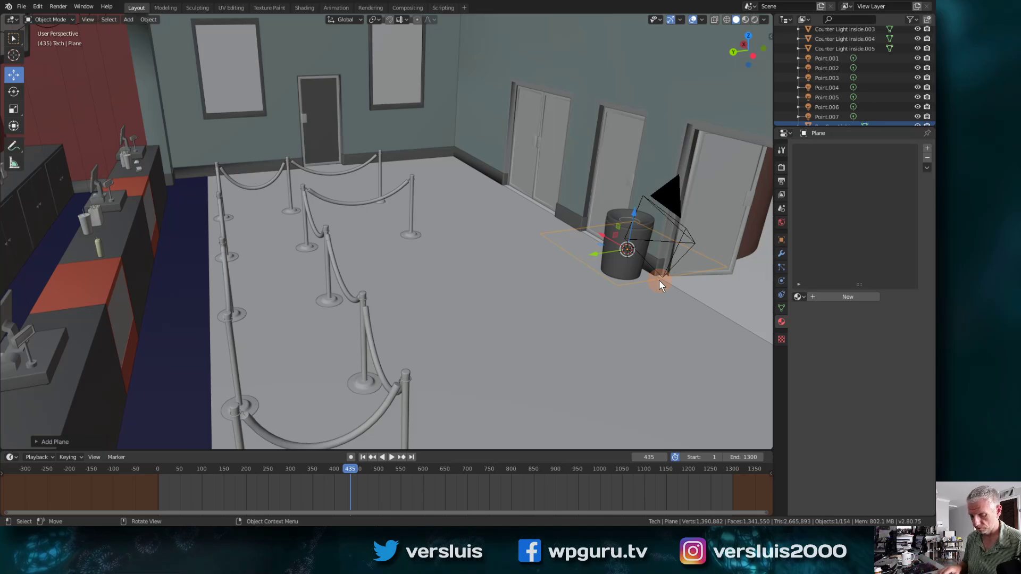
pyautogui.press('r')
pyautogui.press('x')
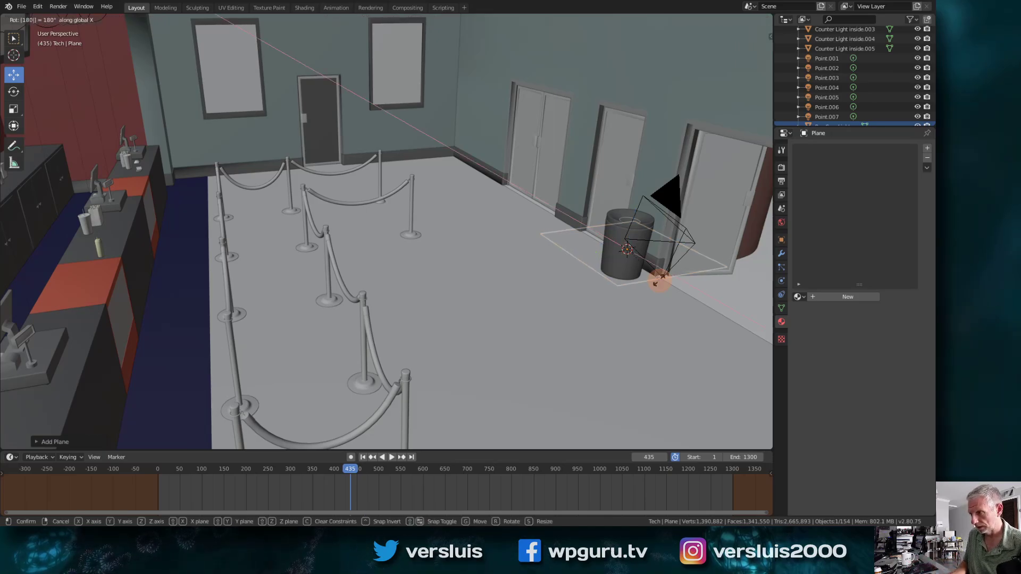
pyautogui.press('Return')
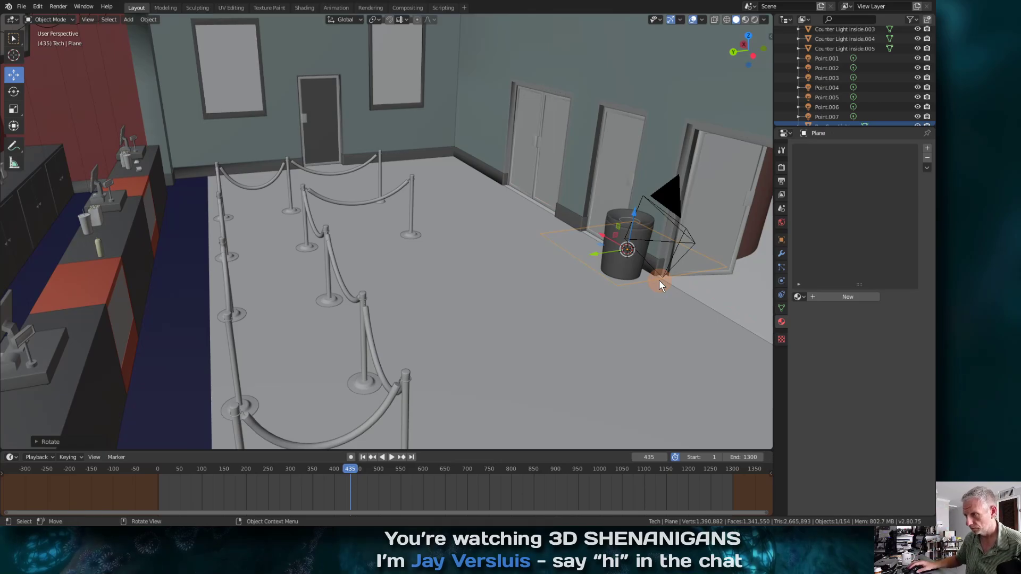
# - Raise the plane about 2.2 m along Z and rotate it another 180° about the X axis
pyautogui.press('g')
pyautogui.press('z')
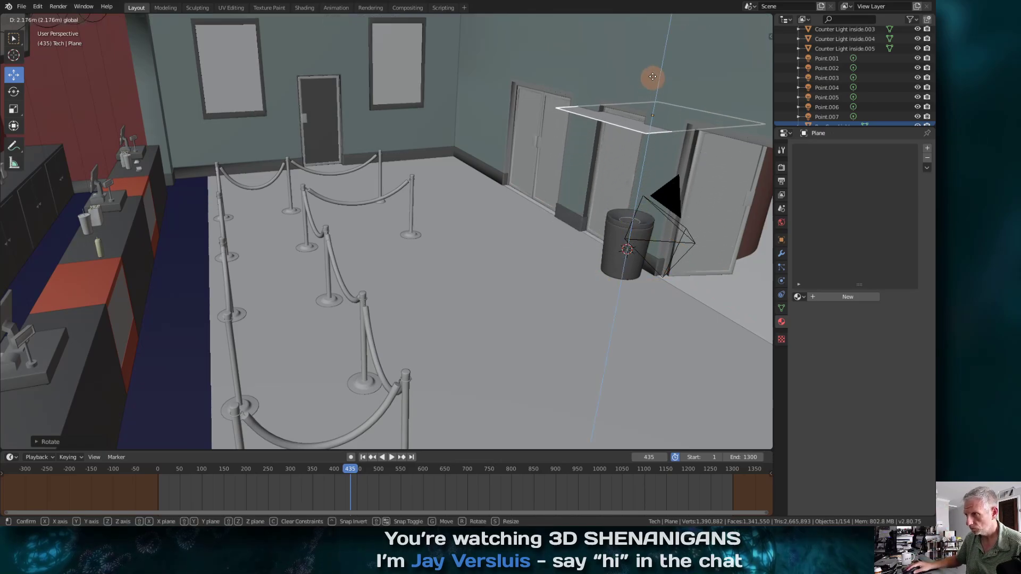
pyautogui.click(653, 70)
pyautogui.moveTo(617, 179)
pyautogui.mouseDown(button='middle')
pyautogui.moveTo(618, 147)
pyautogui.moveTo(615, 200)
pyautogui.moveTo(599, 175)
pyautogui.moveTo(598, 138)
pyautogui.moveTo(601, 167)
pyautogui.moveTo(608, 145)
pyautogui.moveTo(606, 187)
pyautogui.mouseUp(button='middle')
pyautogui.write('r')
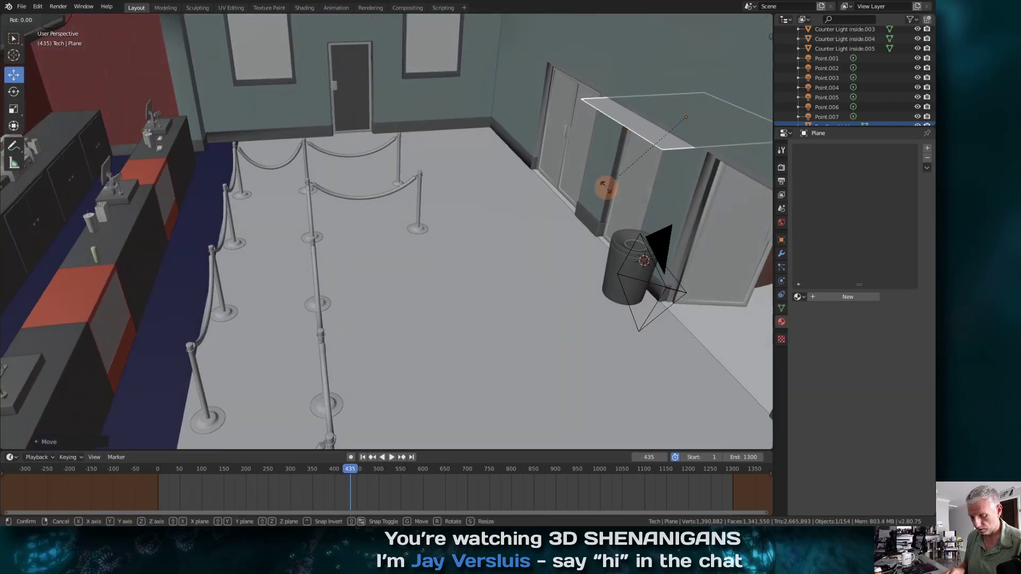
pyautogui.write('x180')
pyautogui.press('Return')
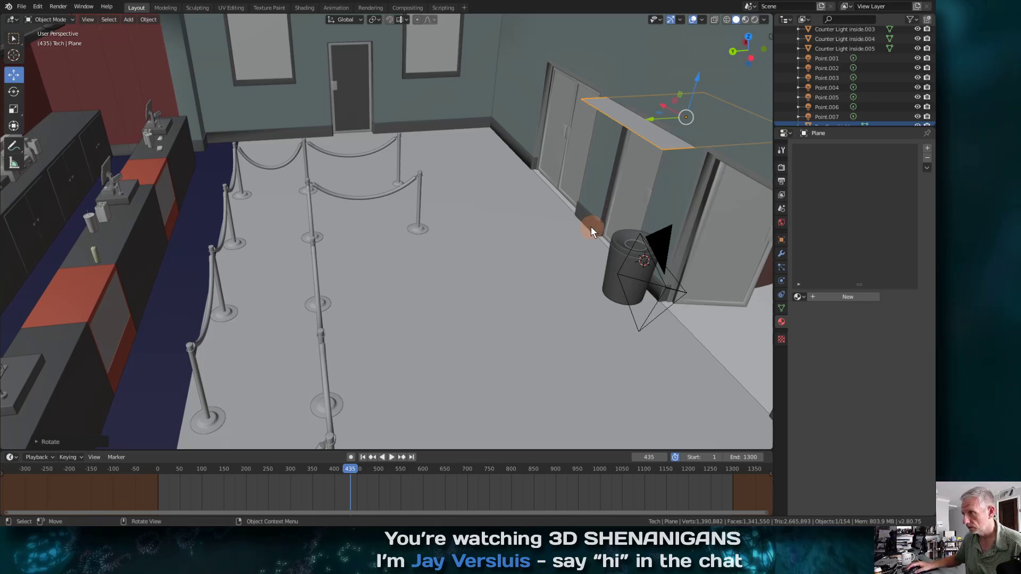
# - Move the plane along the Y axis away from the doors so it hangs over the rope barrier area
pyautogui.moveTo(592, 227); pyautogui.dragTo(570, 232, button='middle')
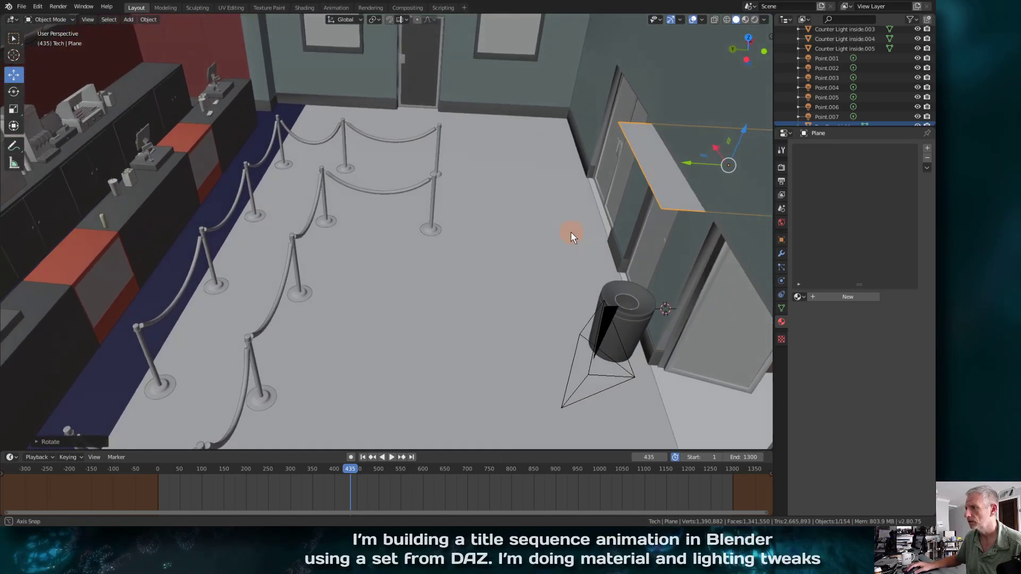
pyautogui.moveTo(687, 163); pyautogui.dragTo(337, 190)
pyautogui.moveTo(369, 231)
pyautogui.mouseDown(button='middle')
pyautogui.moveTo(372, 180)
pyautogui.moveTo(366, 238)
pyautogui.moveTo(372, 197)
pyautogui.moveTo(358, 220)
pyautogui.moveTo(378, 231)
pyautogui.mouseUp(button='middle')
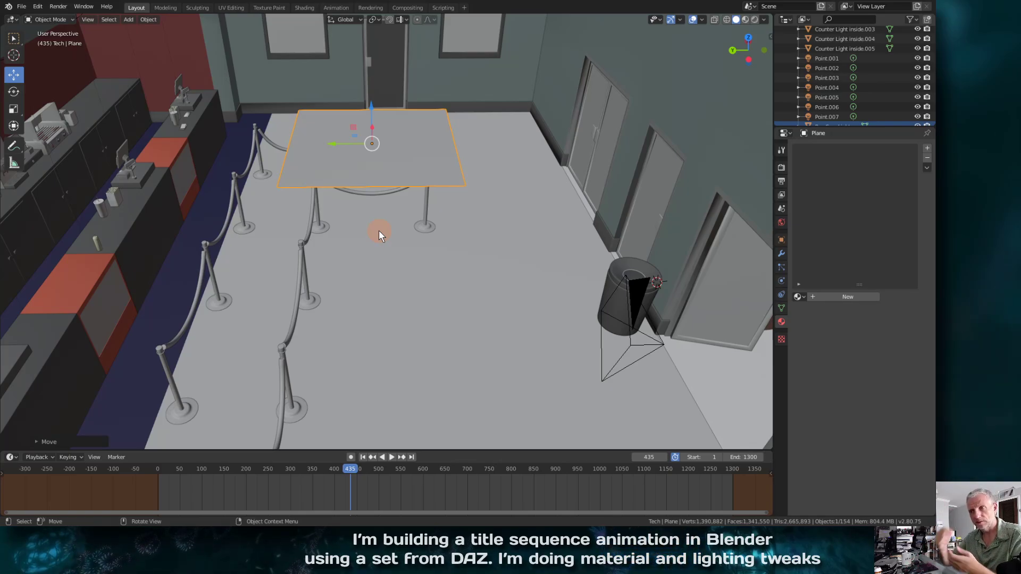
pyautogui.moveTo(389, 241); pyautogui.dragTo(397, 202, button='middle')
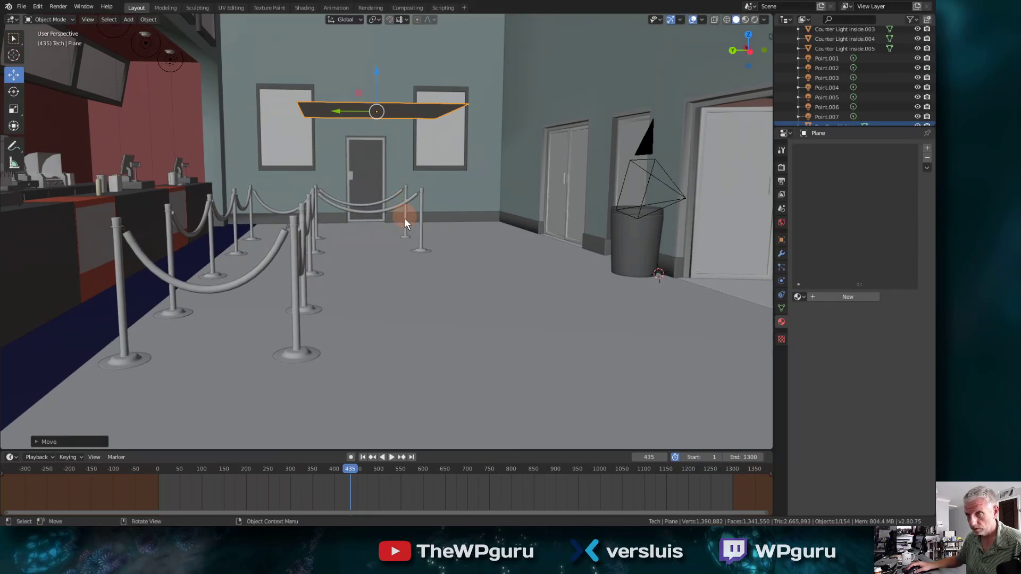
pyautogui.moveTo(408, 244); pyautogui.dragTo(397, 276, button='middle')
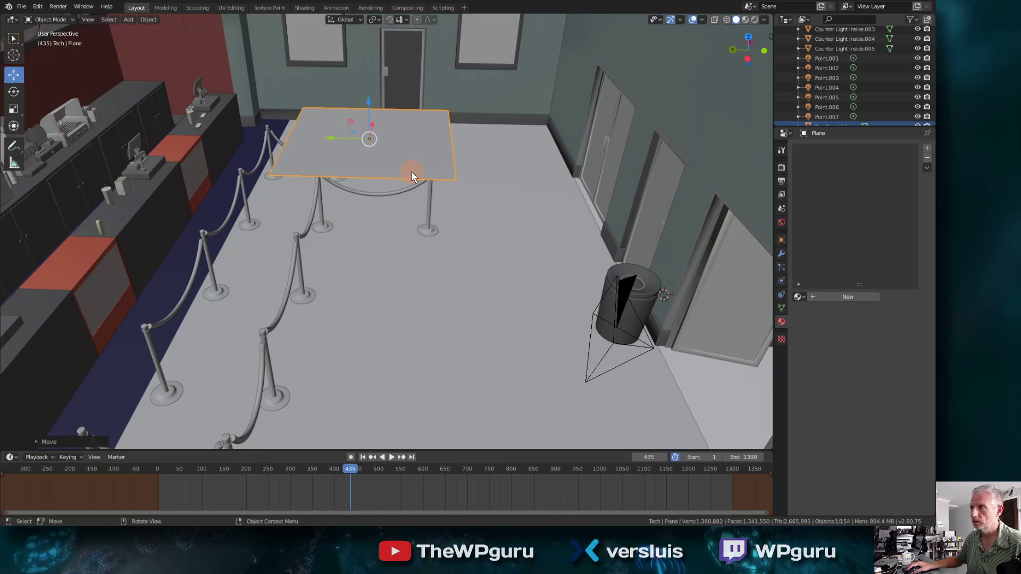
# - Scale the plane up uniformly to span from the counter to the door wall, and stretch it along X over the lobby's length
pyautogui.moveTo(411, 169); pyautogui.dragTo(387, 242, button='middle')
pyautogui.press('s')
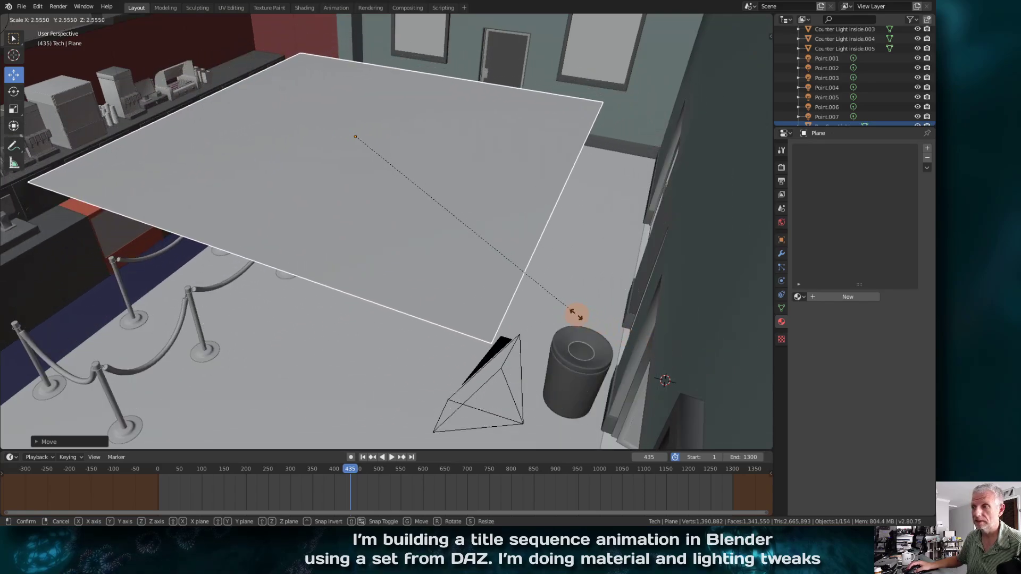
pyautogui.click(550, 307)
pyautogui.moveTo(520, 303)
pyautogui.mouseDown(button='middle')
pyautogui.moveTo(468, 269)
pyautogui.moveTo(545, 290)
pyautogui.moveTo(535, 292)
pyautogui.mouseUp(button='middle')
pyautogui.scroll(4, 533, 288)
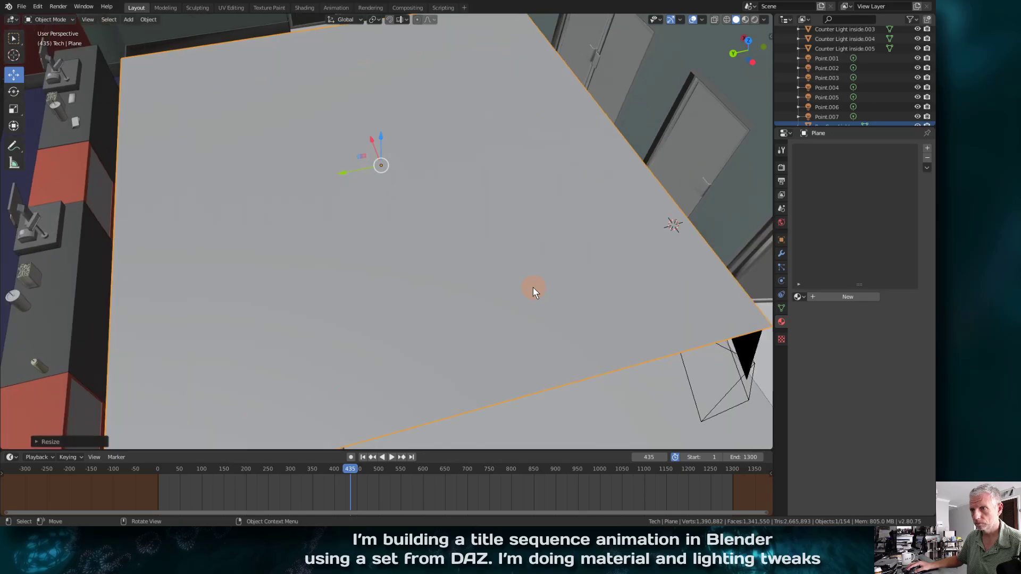
pyautogui.scroll(-3, 533, 287)
pyautogui.scroll(-3, 533, 287)
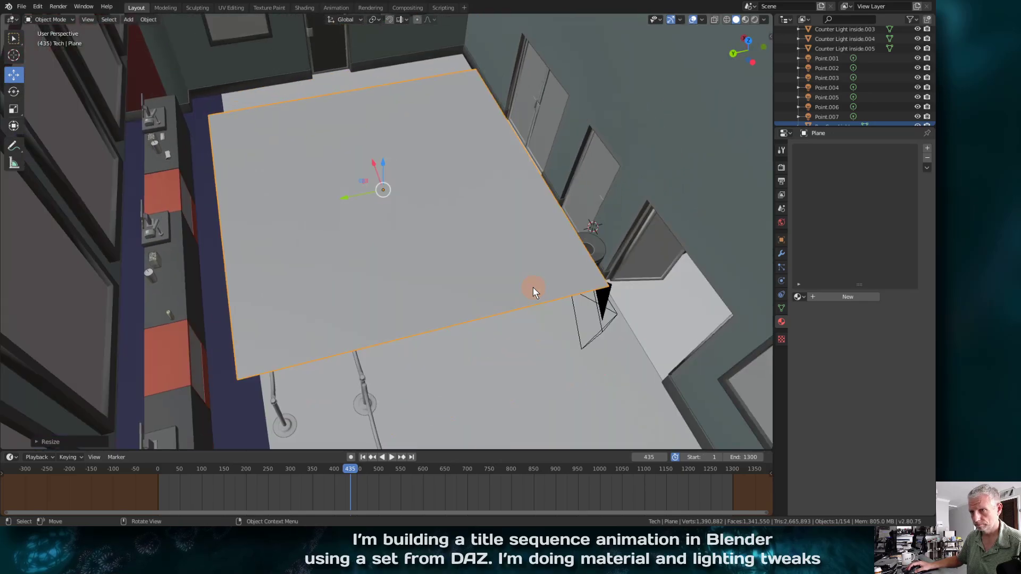
pyautogui.scroll(3, 533, 287)
pyautogui.scroll(-3, 533, 287)
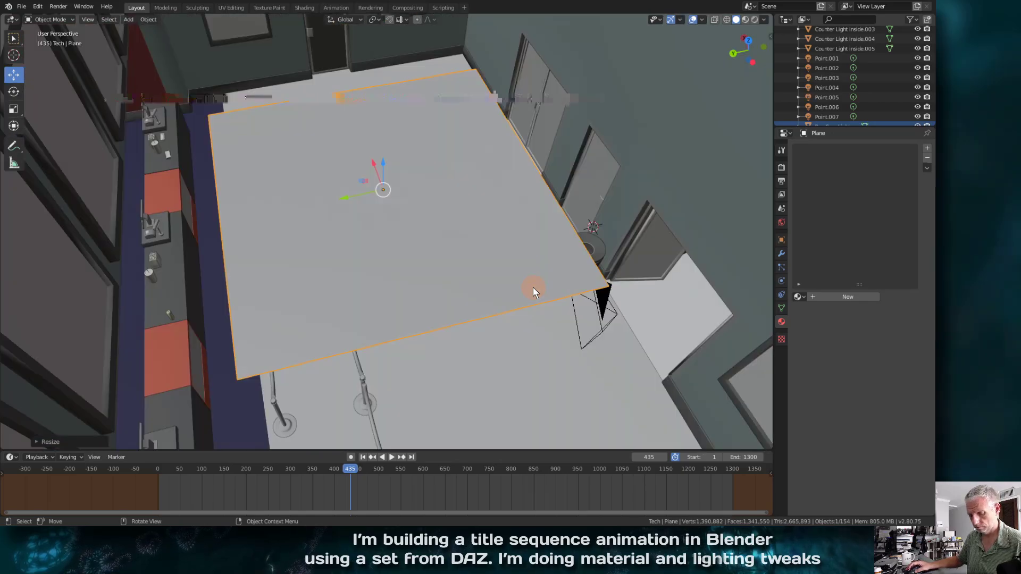
pyautogui.press('s')
pyautogui.press('x')
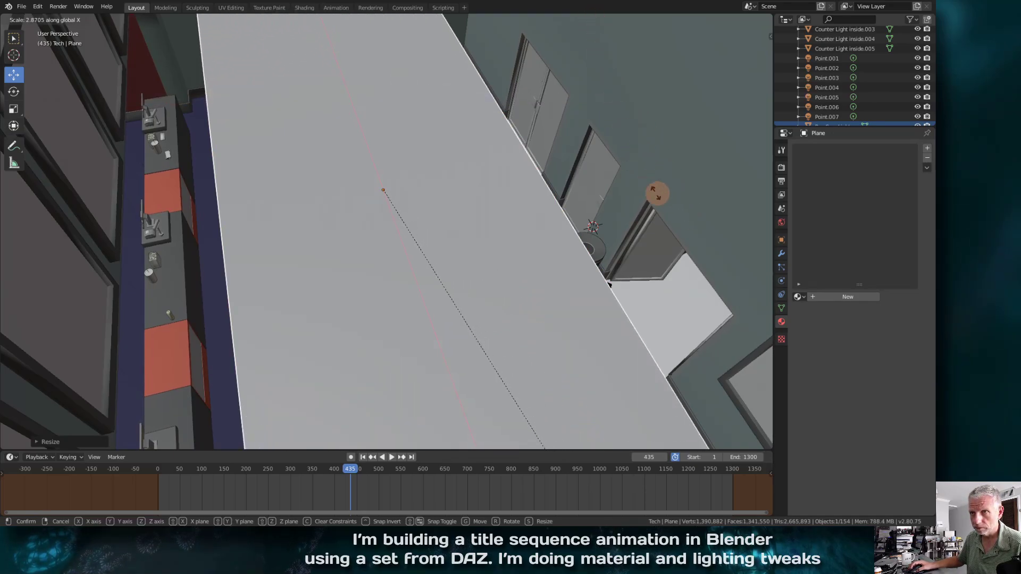
pyautogui.click(579, 100)
# - Give the plane a new material named Foyer Light and set its surface shader to Emission
pyautogui.moveTo(534, 146); pyautogui.dragTo(516, 88, button='middle')
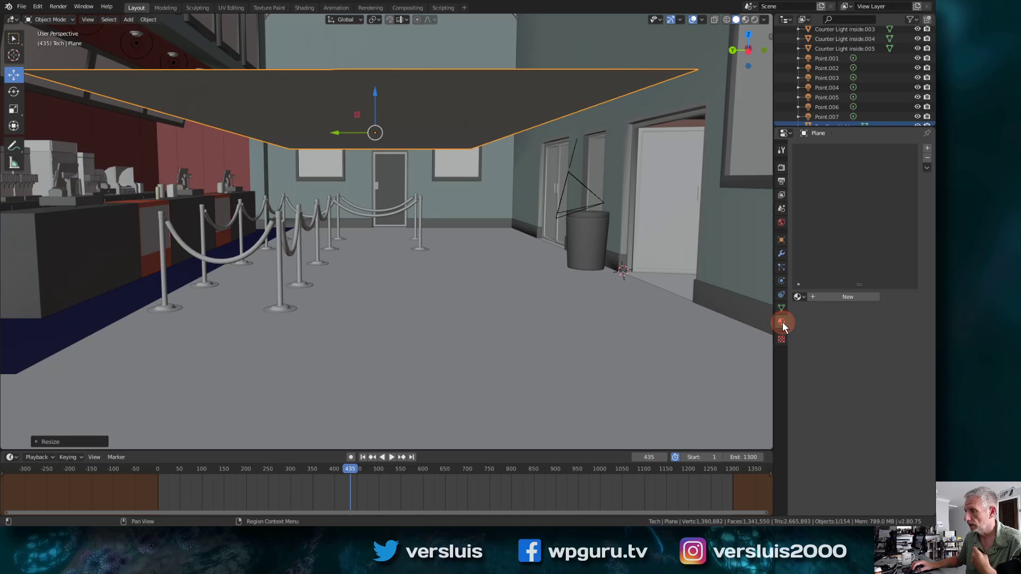
pyautogui.click(838, 299)
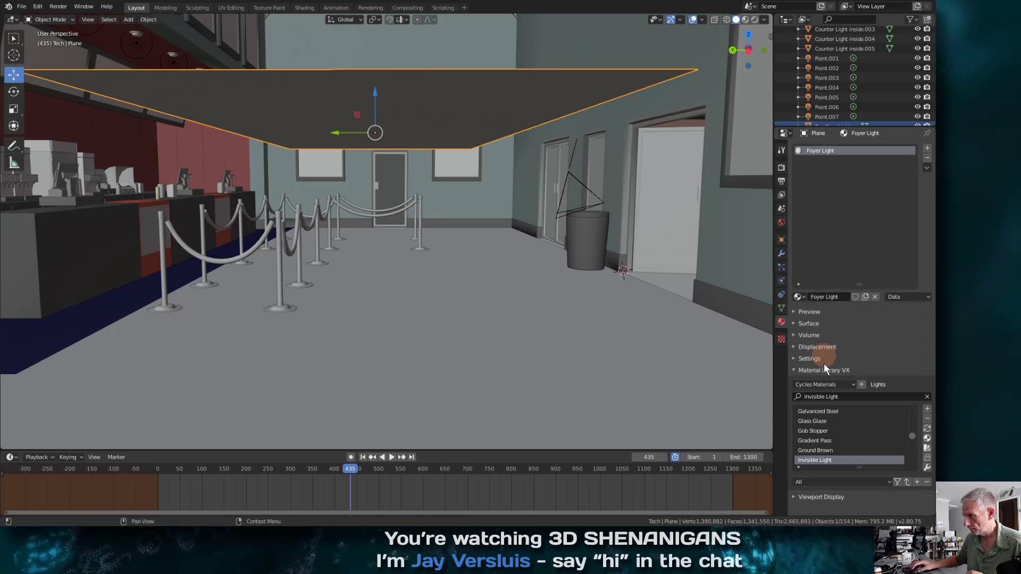
pyautogui.click(794, 324)
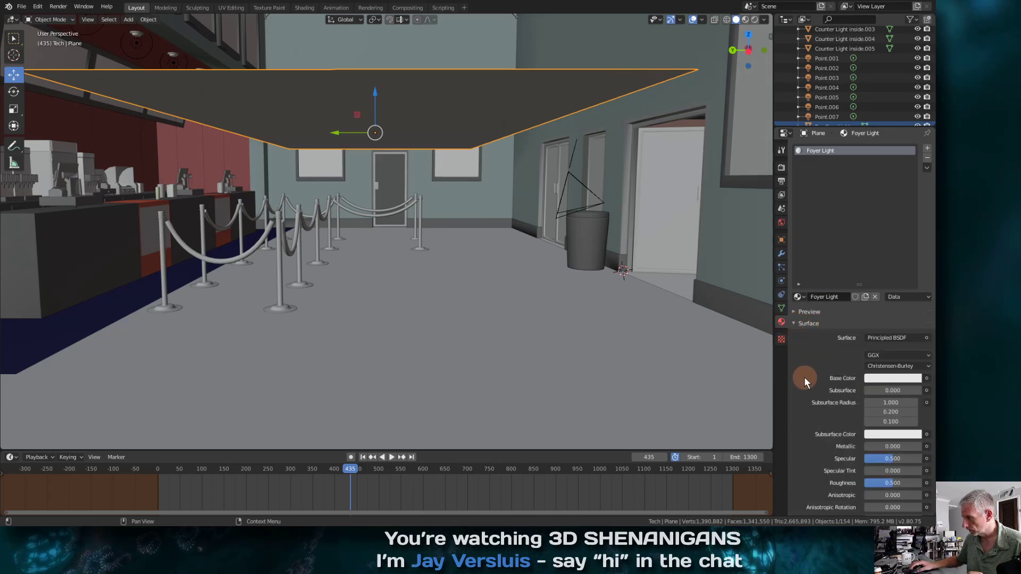
pyautogui.scroll(-1, 804, 377)
pyautogui.click(925, 336)
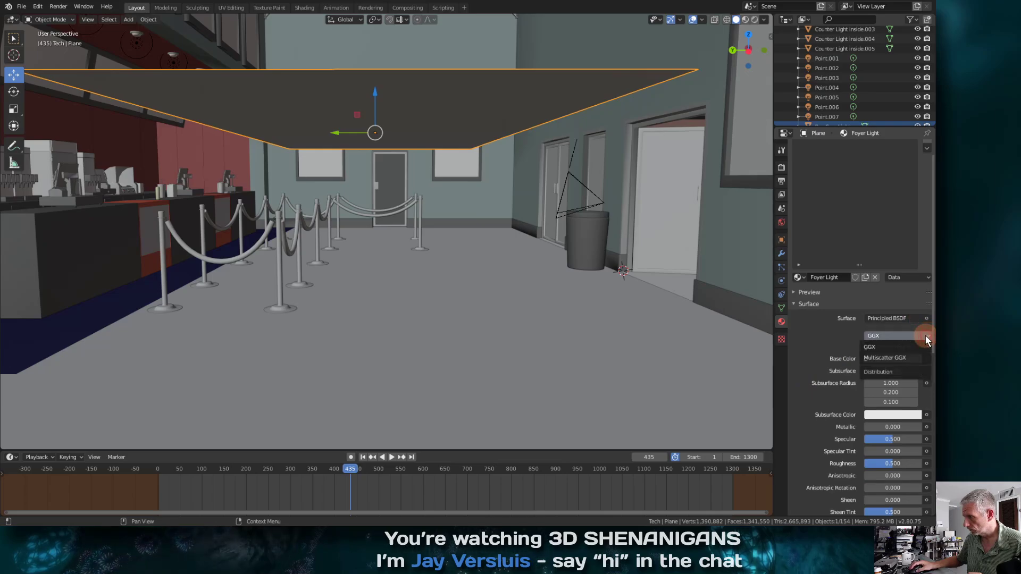
pyautogui.click(895, 316)
pyautogui.press('Escape')
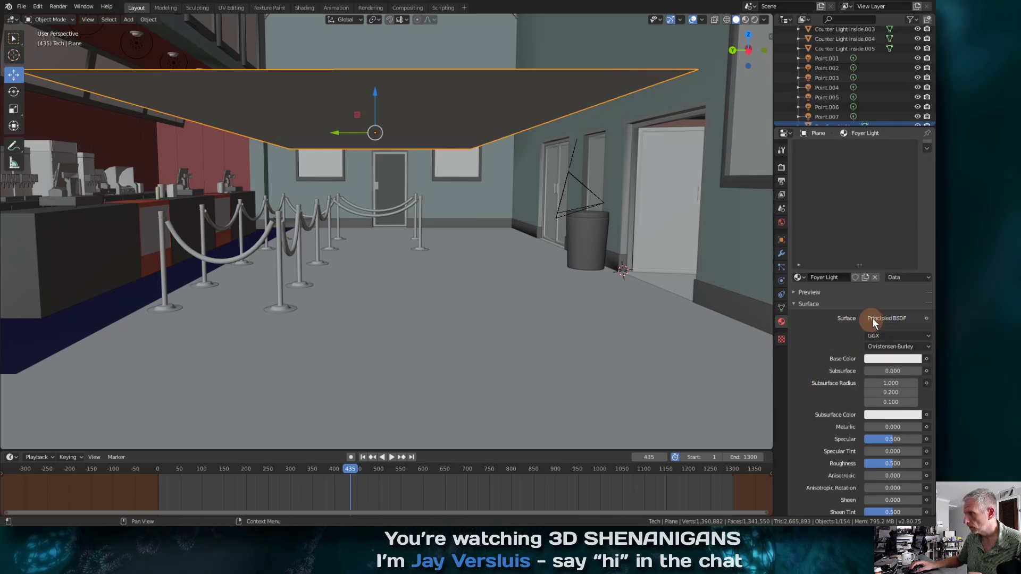
pyautogui.click(890, 321)
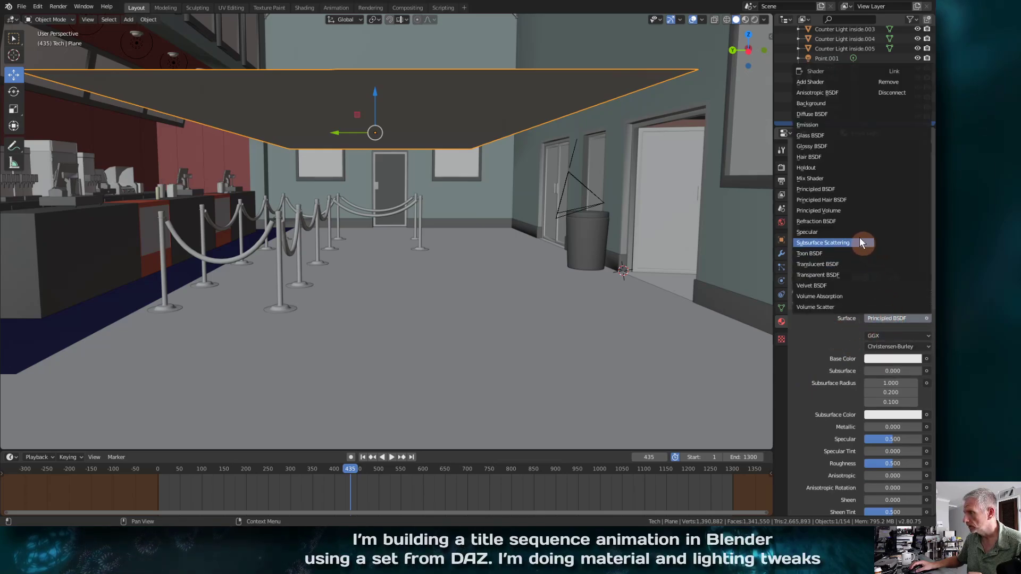
pyautogui.click(835, 124)
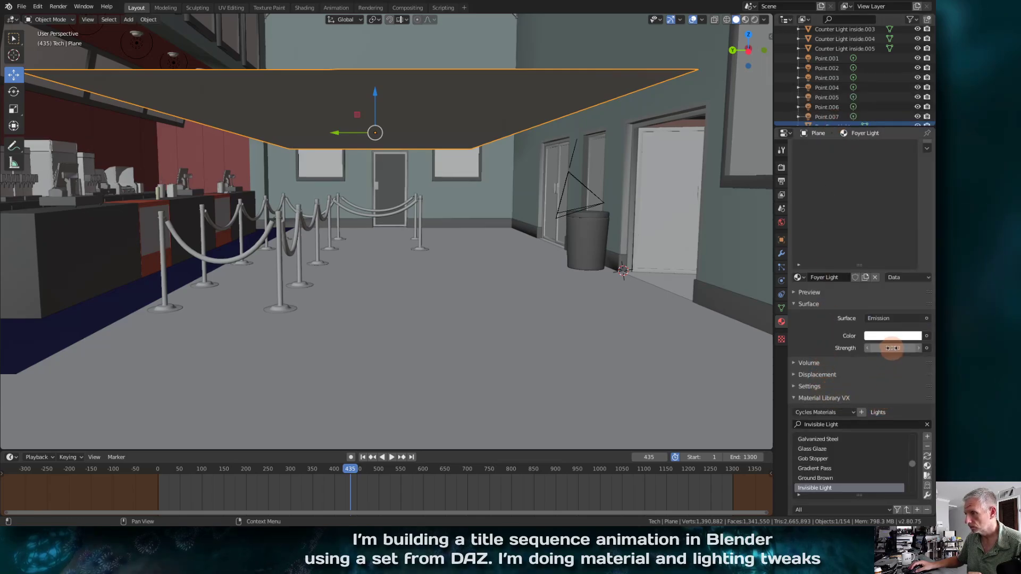
# - In rendered shading, raise the emissive plane along Z up to the ceiling and view the lobby through the camera
pyautogui.moveTo(674, 255); pyautogui.dragTo(660, 260, button='middle')
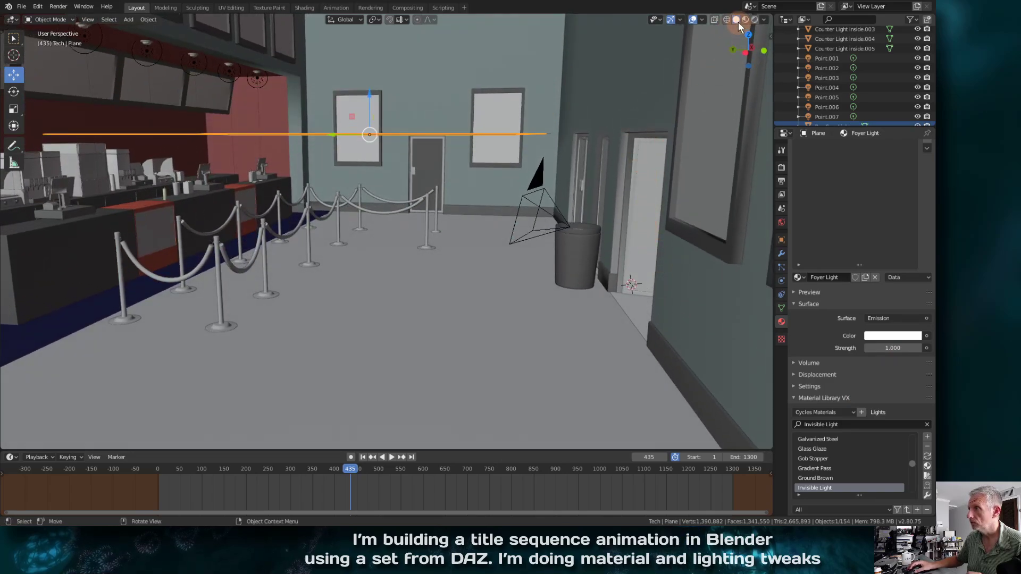
pyautogui.click(753, 18)
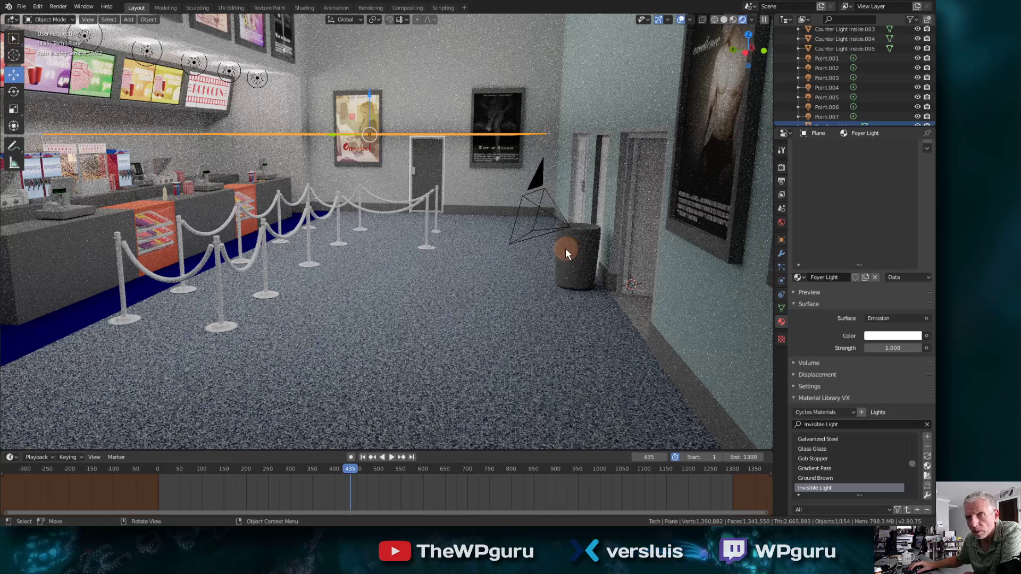
pyautogui.moveTo(565, 243)
pyautogui.mouseDown(button='middle')
pyautogui.moveTo(566, 232)
pyautogui.moveTo(570, 261)
pyautogui.moveTo(551, 236)
pyautogui.moveTo(559, 247)
pyautogui.mouseUp(button='middle')
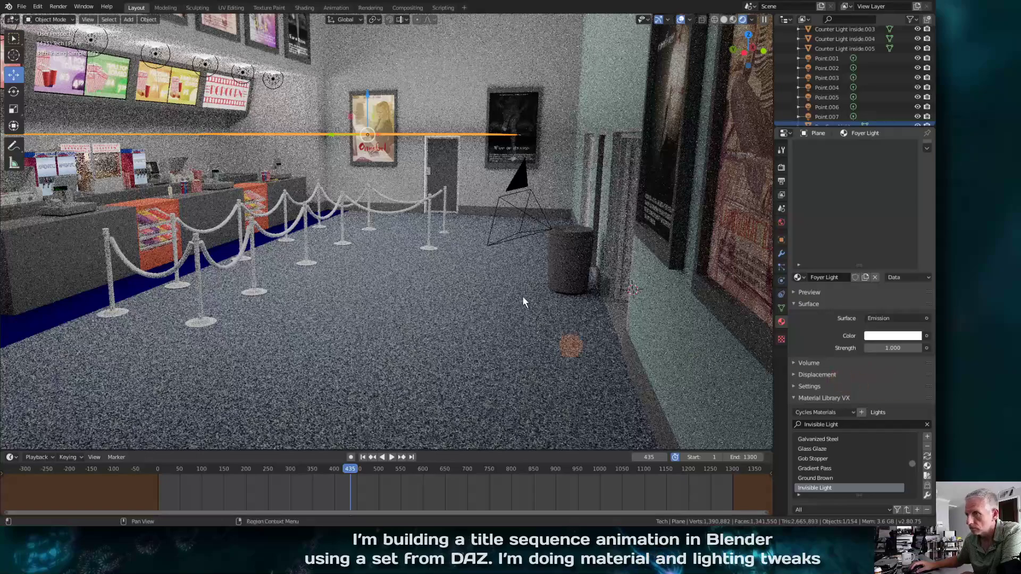
pyautogui.moveTo(422, 228); pyautogui.dragTo(460, 275, button='middle')
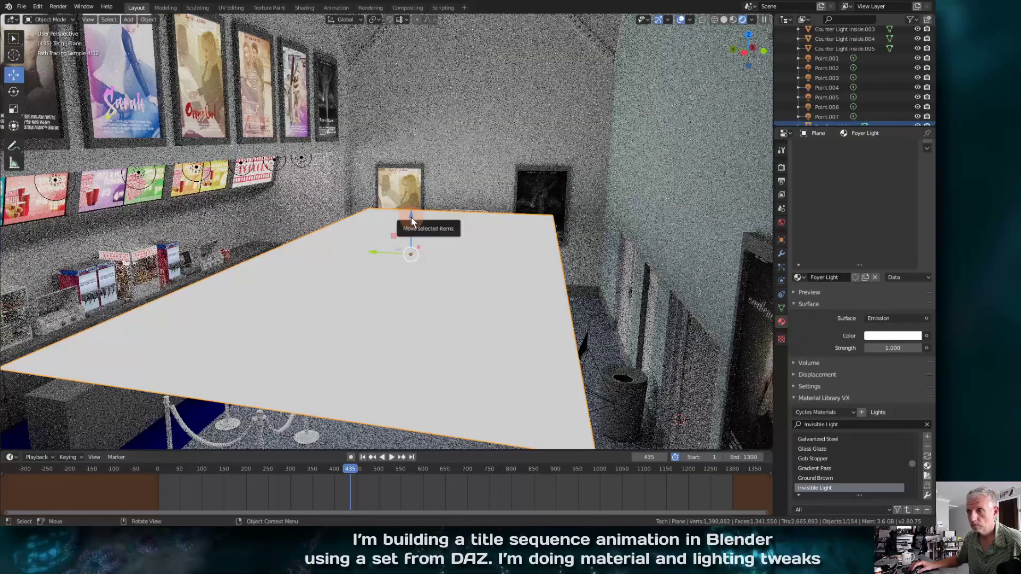
pyautogui.moveTo(411, 217); pyautogui.dragTo(407, 373)
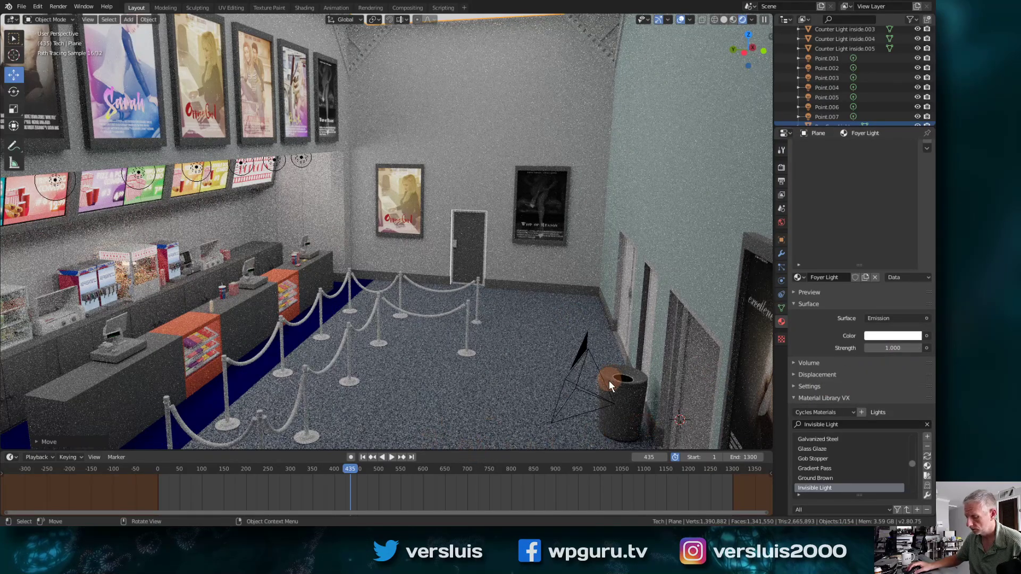
pyautogui.press('KP_0')
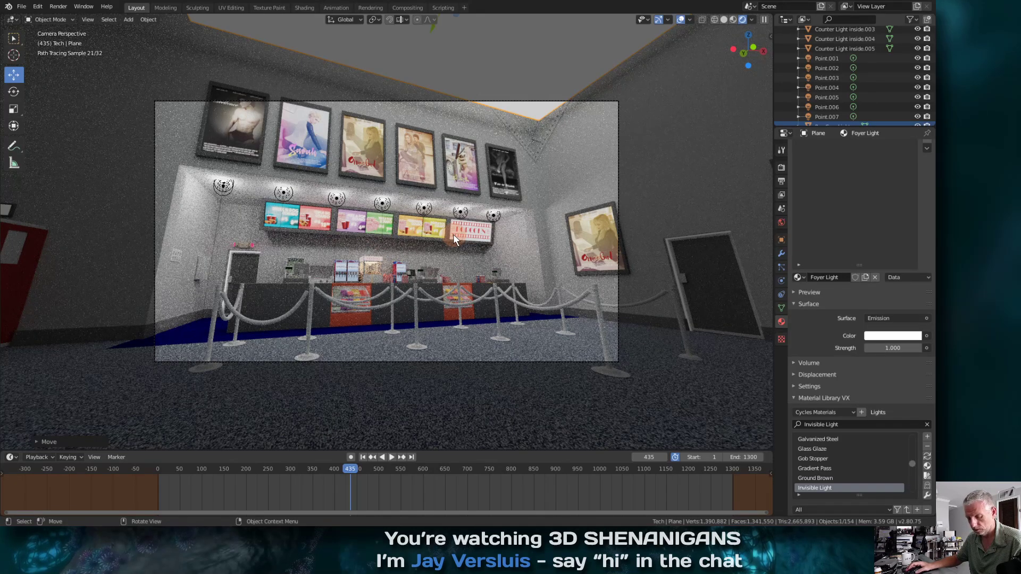
# - Adjust the emissive plane along the X axis and raise it along Z towards the lobby ceiling
pyautogui.press('g')
pyautogui.press('x')
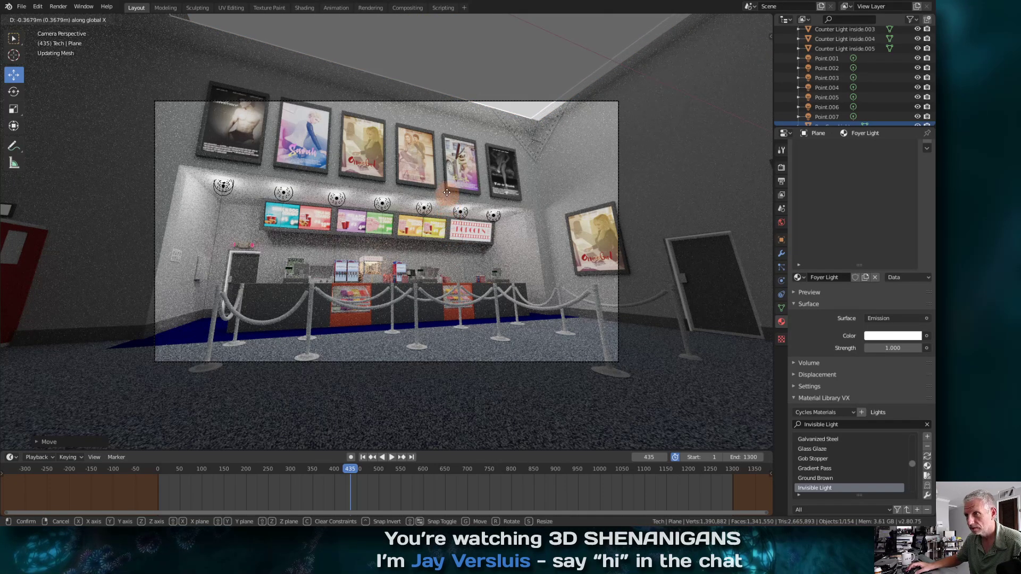
pyautogui.click(447, 194)
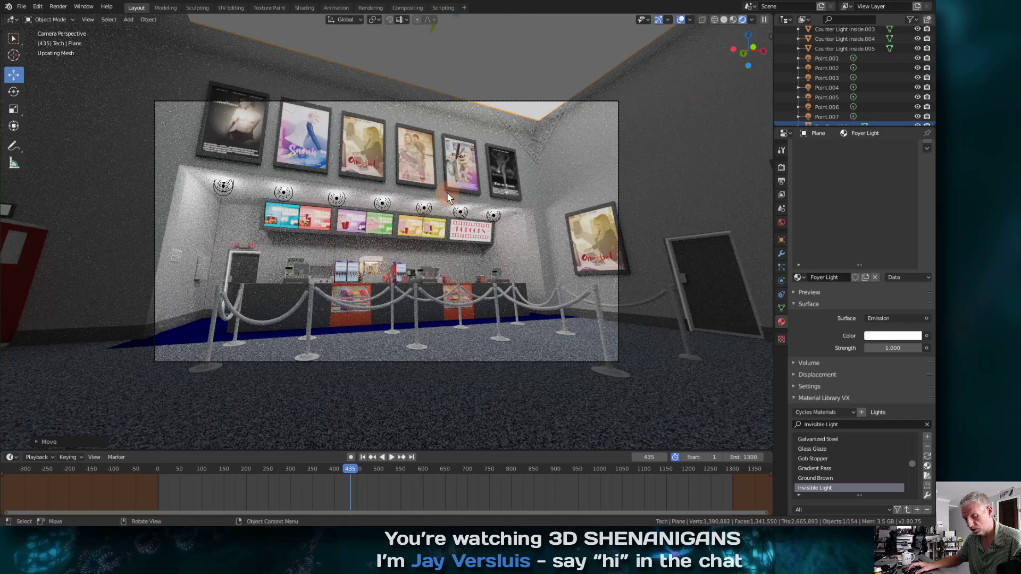
pyautogui.press('g')
pyautogui.press('z')
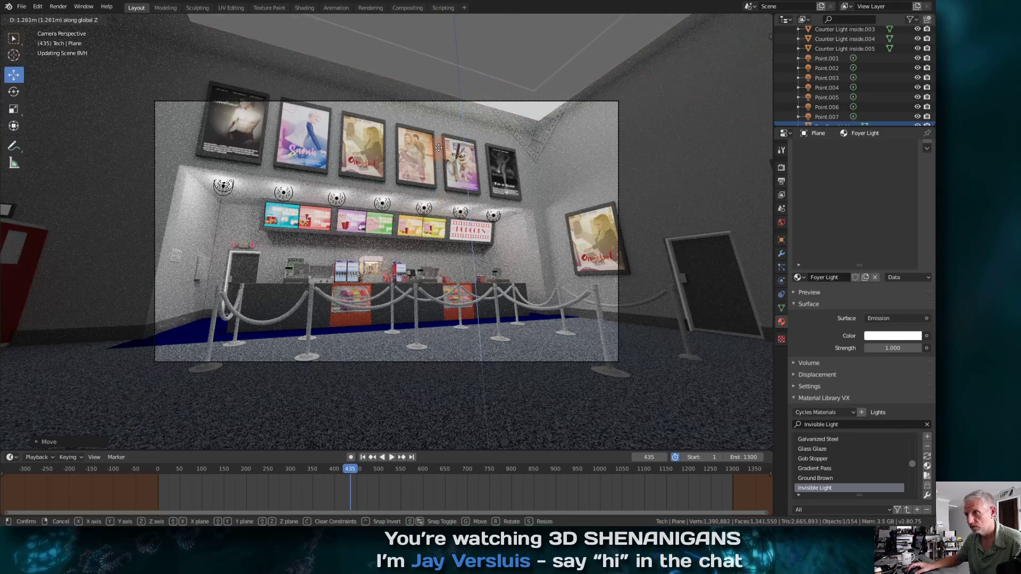
pyautogui.click(430, 108)
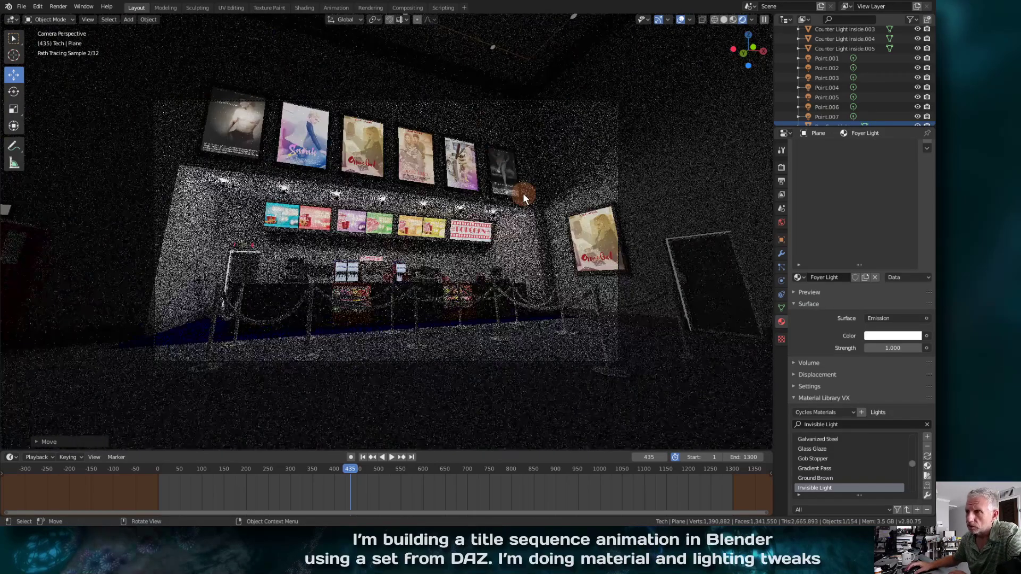
# - Lower the emissive plane along Z, using solid shading to place it just beneath the lobby ceiling
pyautogui.press('g')
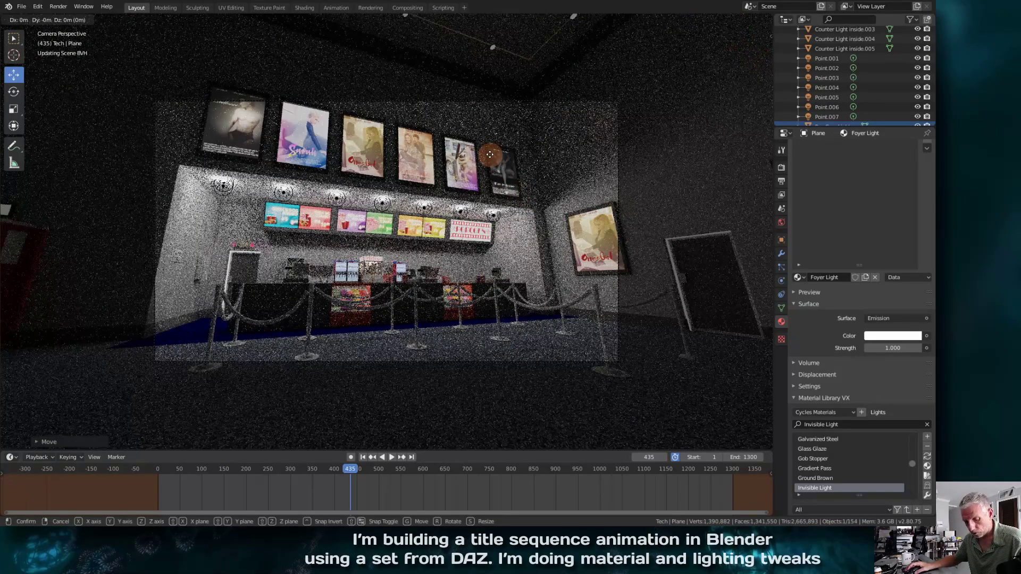
pyautogui.press('z')
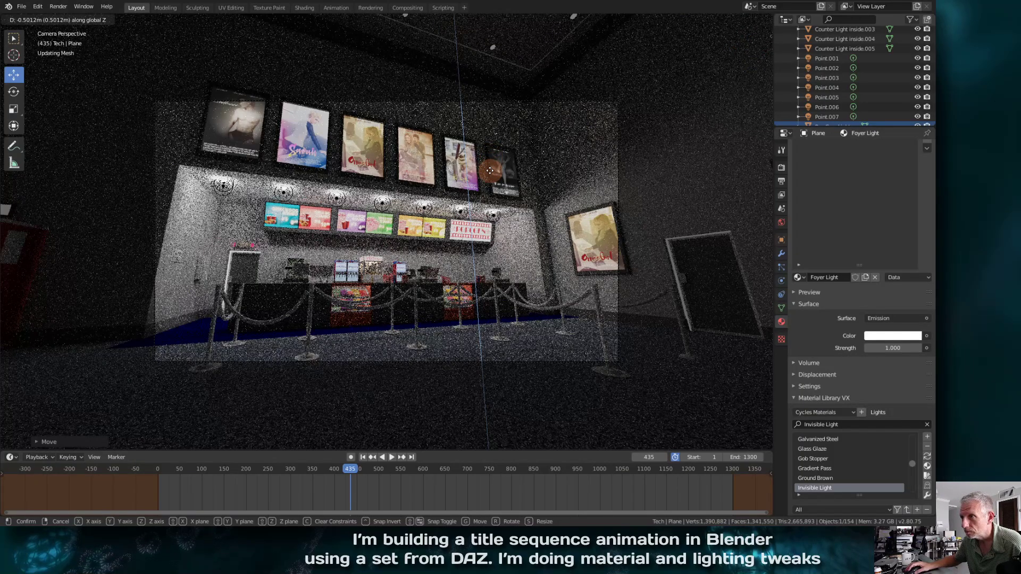
pyautogui.click(490, 175)
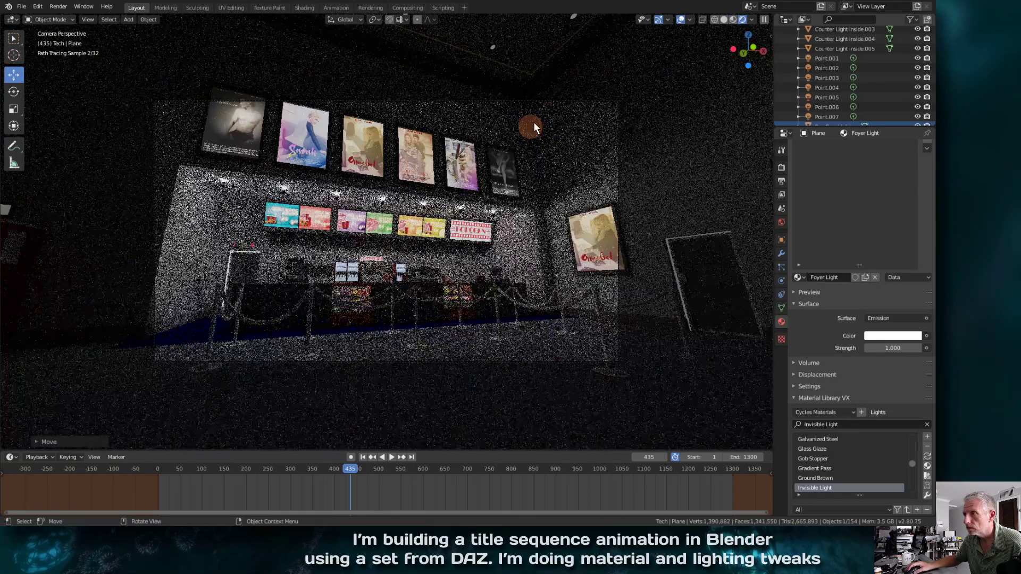
pyautogui.click(725, 19)
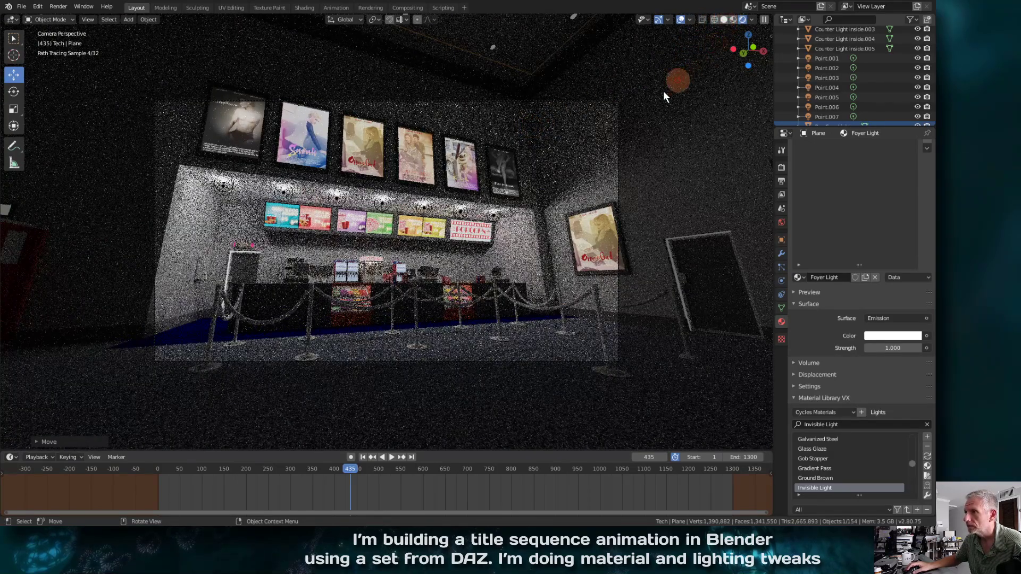
pyautogui.press('g')
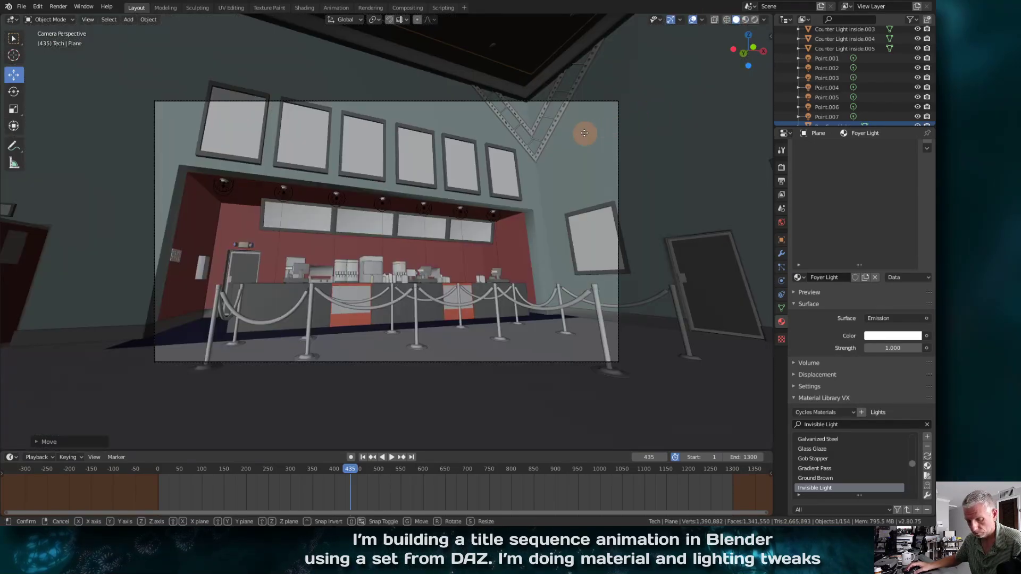
pyautogui.press('x')
pyautogui.press('z')
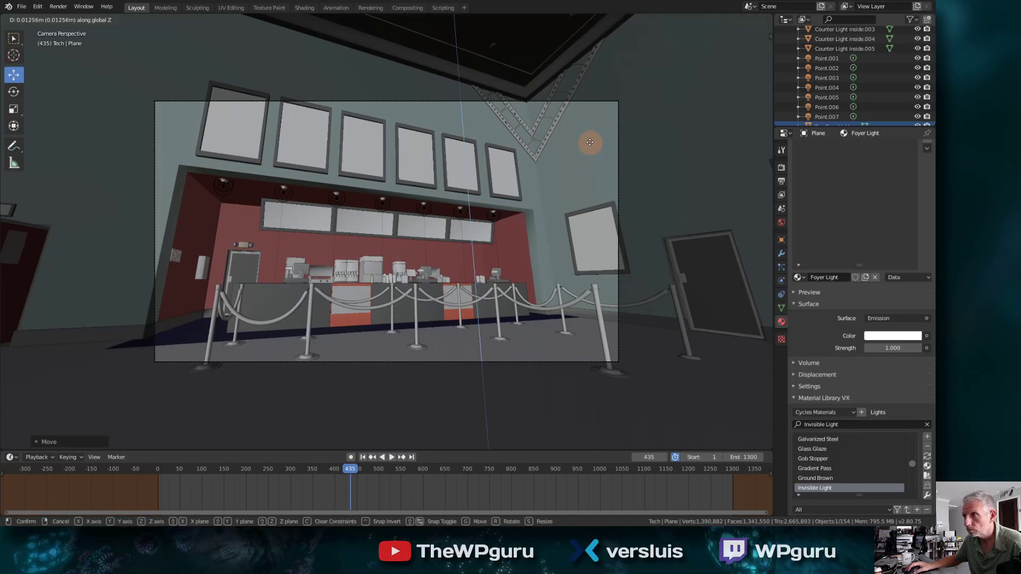
pyautogui.click(591, 158)
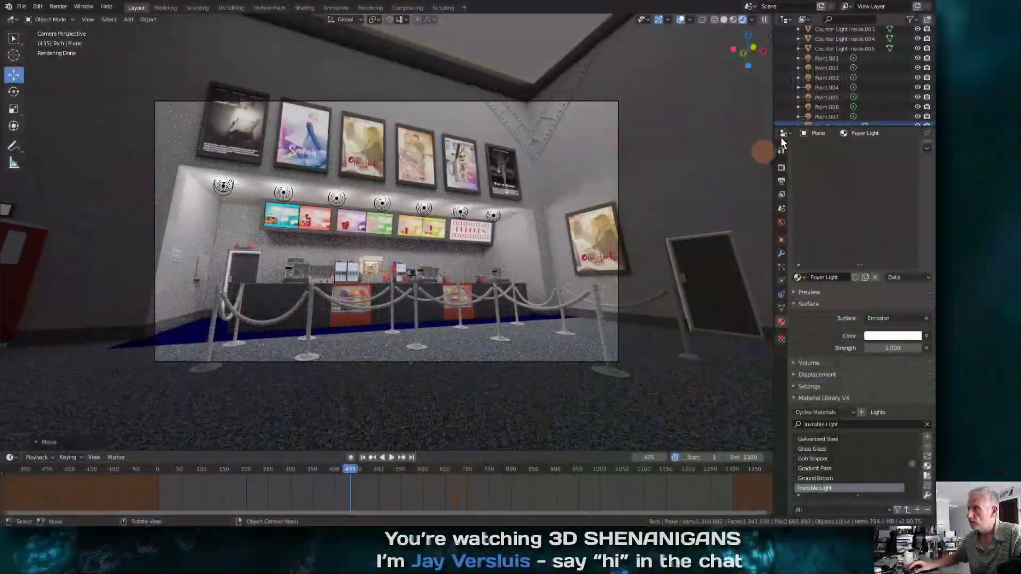
# - Switch to Firefox to look at the render of the toy figure among palm trees, and return to Blender
pyautogui.hotkey('alt', 'Tab')
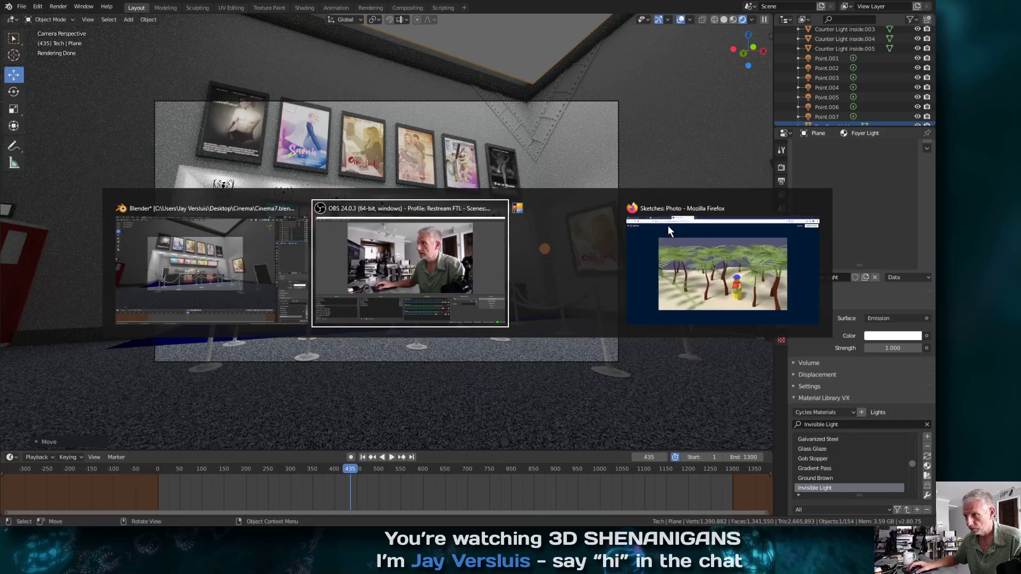
pyautogui.hotkey('alt', 'Tab')
pyautogui.hotkey('alt', 'Tab')
pyautogui.hotkey('alt', 'Tab')
pyautogui.hotkey('alt', 'Tab')
pyautogui.hotkey('alt', 'Tab')
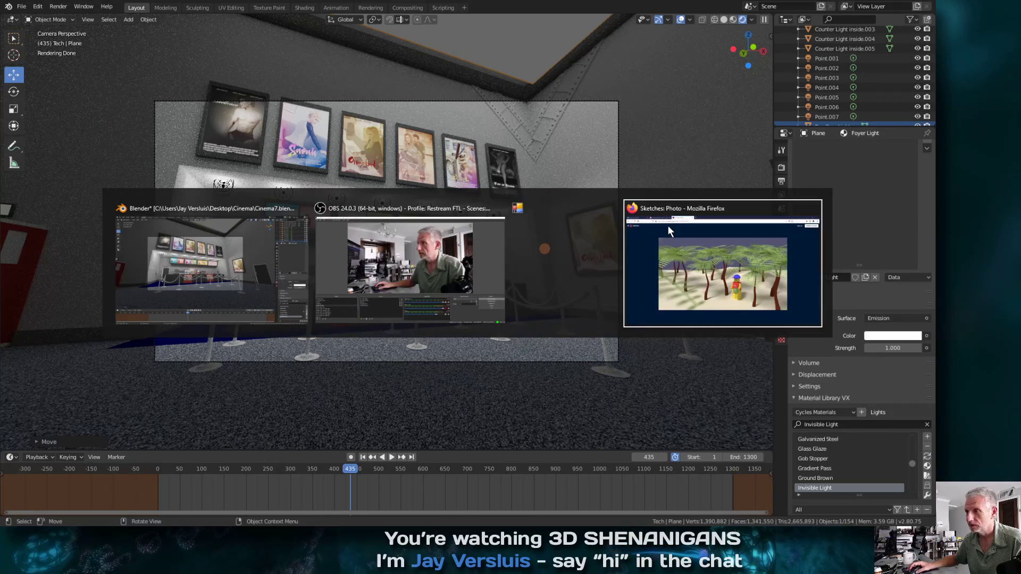
pyautogui.hotkey('alt', 'Tab')
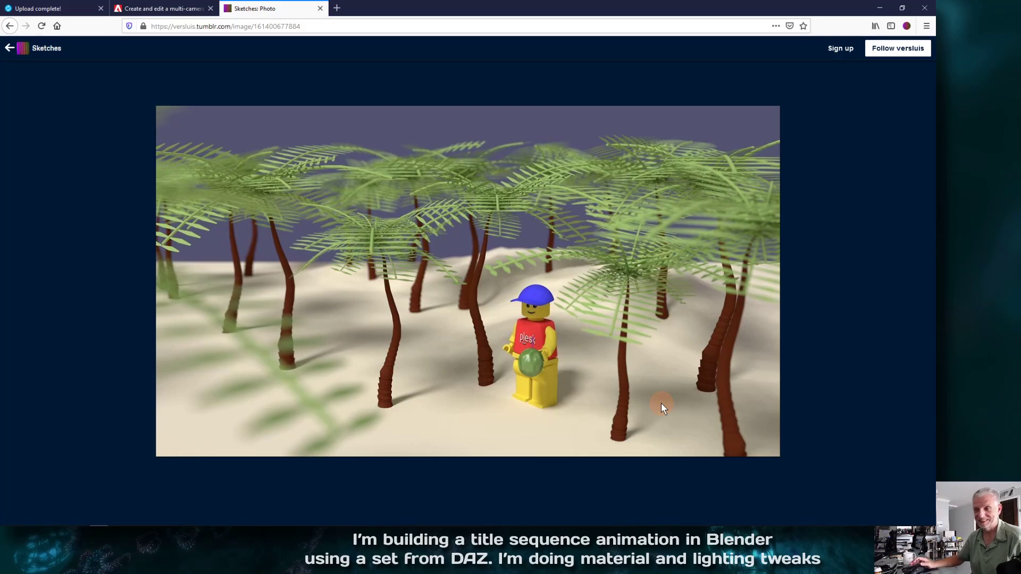
pyautogui.hotkey('alt', 'Tab')
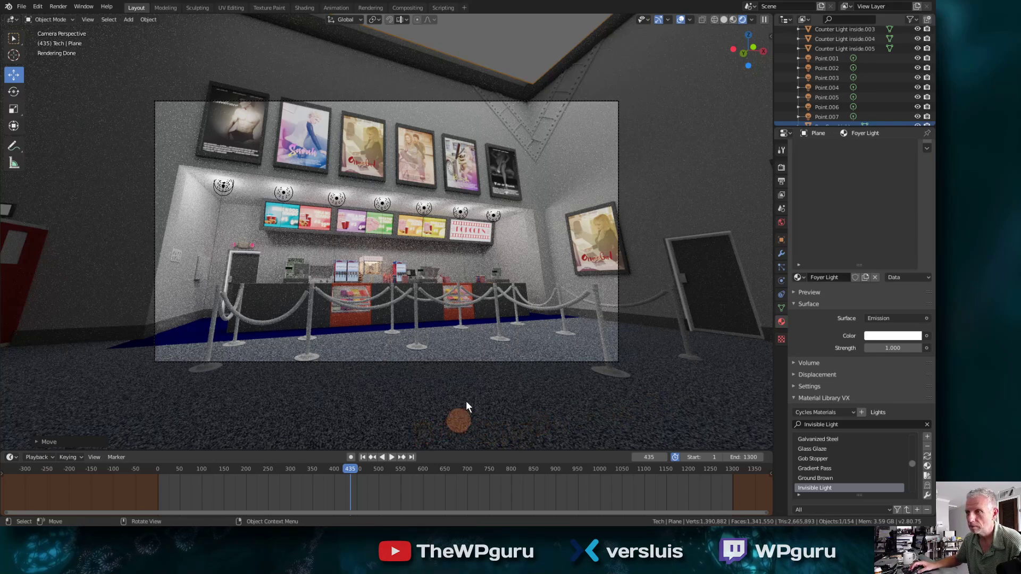
# - Scrub back to frame 339 and play the animation to frame 368 to check the foyer lighting through the camera
pyautogui.moveTo(352, 477)
pyautogui.mouseDown()
pyautogui.moveTo(343, 469)
pyautogui.moveTo(297, 480)
pyautogui.moveTo(294, 468)
pyautogui.moveTo(337, 470)
pyautogui.moveTo(308, 470)
pyautogui.mouseUp()
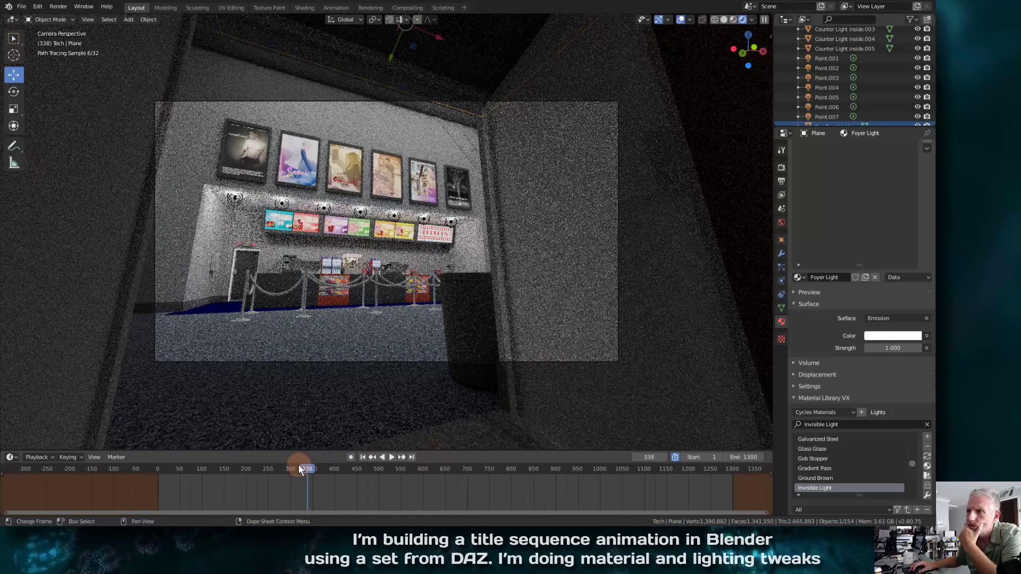
pyautogui.moveTo(308, 471); pyautogui.dragTo(315, 468)
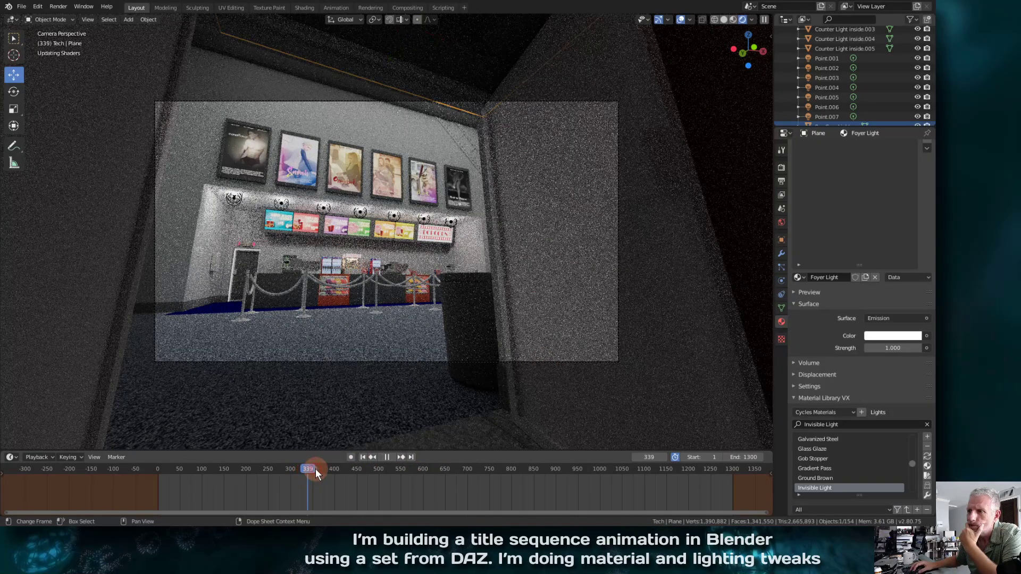
pyautogui.press('space')
pyautogui.press('space')
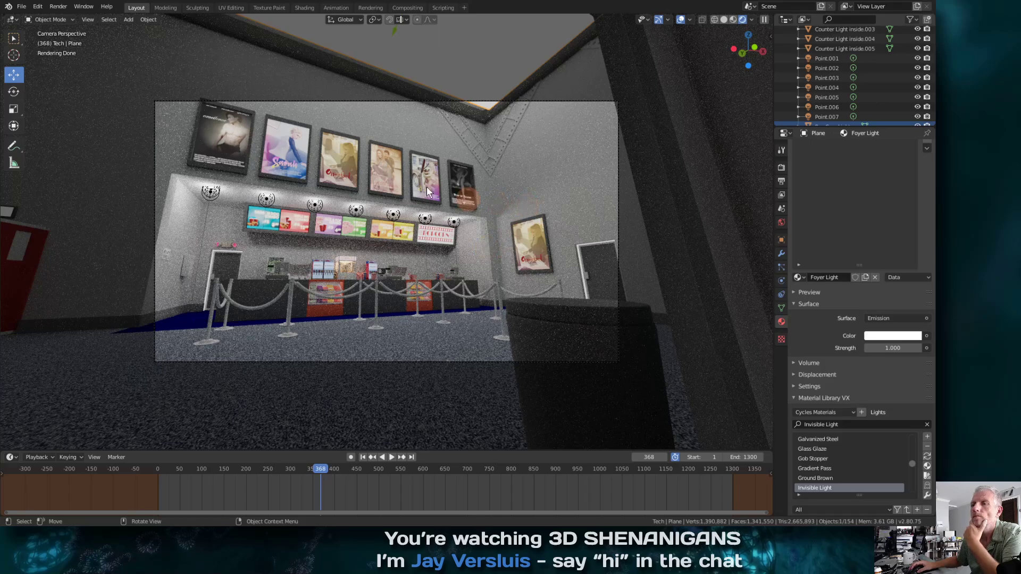
# - Open the Shading workspace, view the theater building from outside above, and select its roof
pyautogui.click(311, 9)
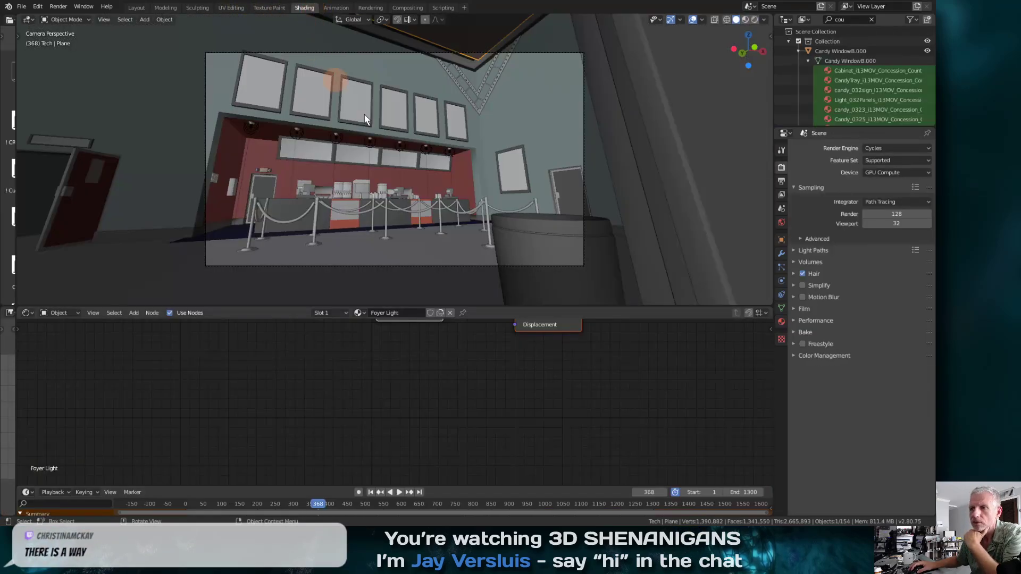
pyautogui.moveTo(431, 131); pyautogui.dragTo(243, 172, button='middle')
pyautogui.scroll(-10, 451, 164)
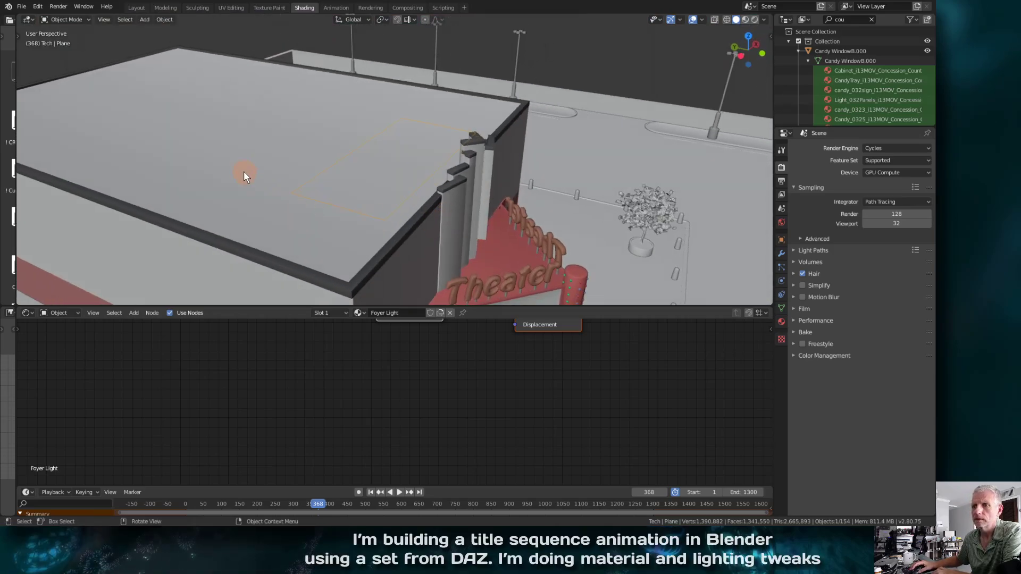
pyautogui.click(245, 171)
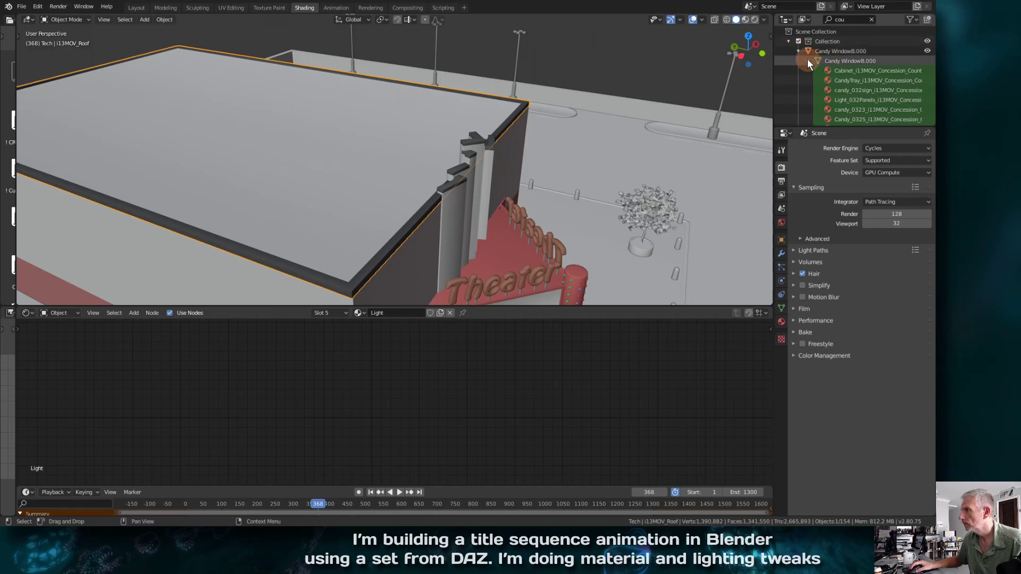
# - Enlarge the outliner and look for the roof object in its filtered list
pyautogui.click(834, 81)
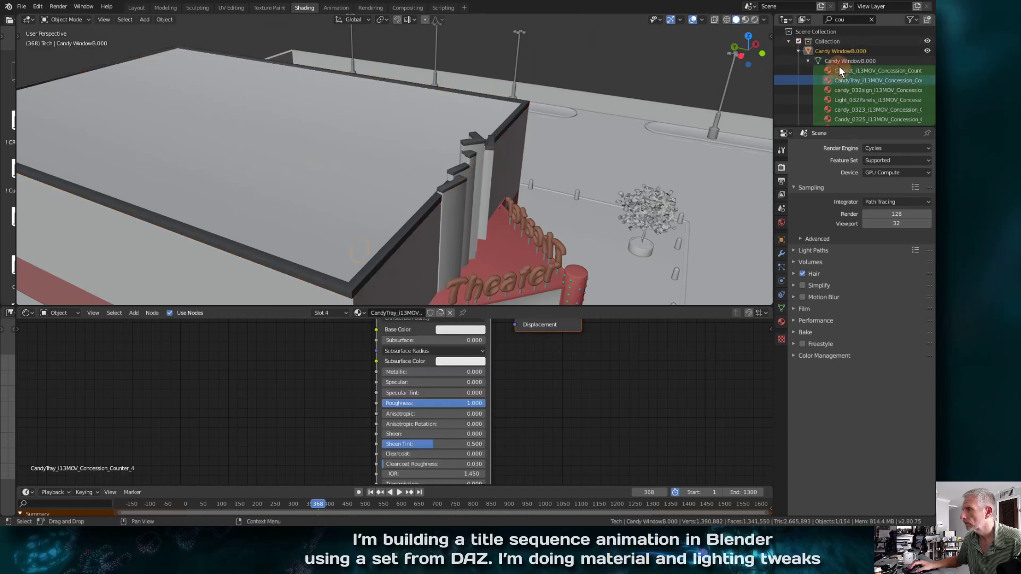
pyautogui.click(841, 50)
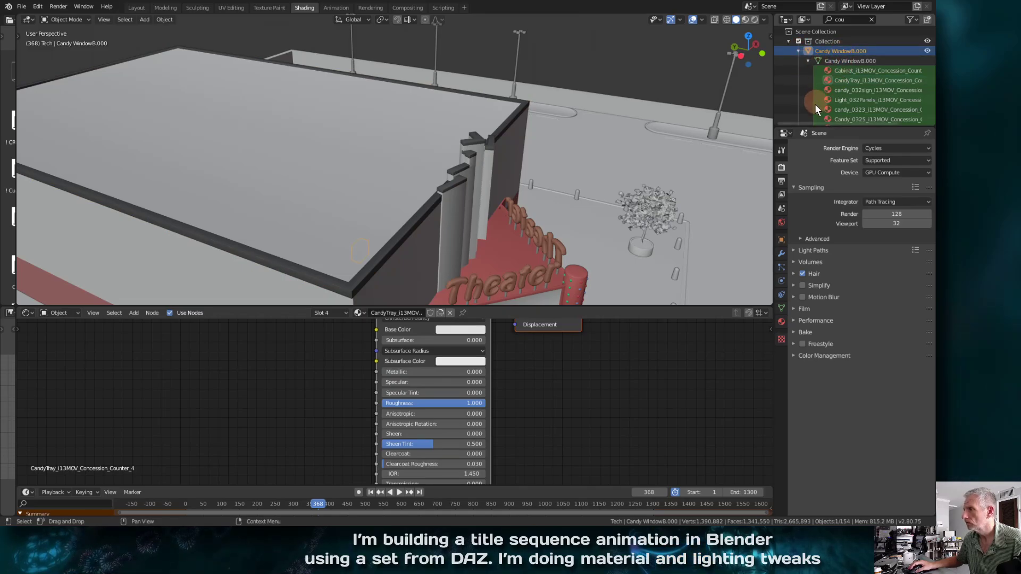
pyautogui.moveTo(820, 128); pyautogui.dragTo(831, 243)
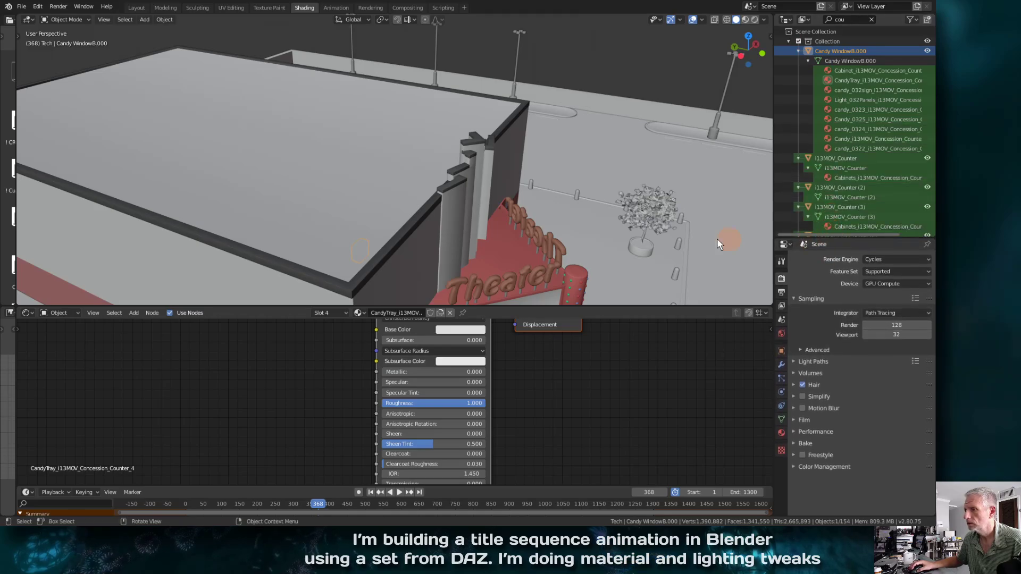
pyautogui.click(850, 121)
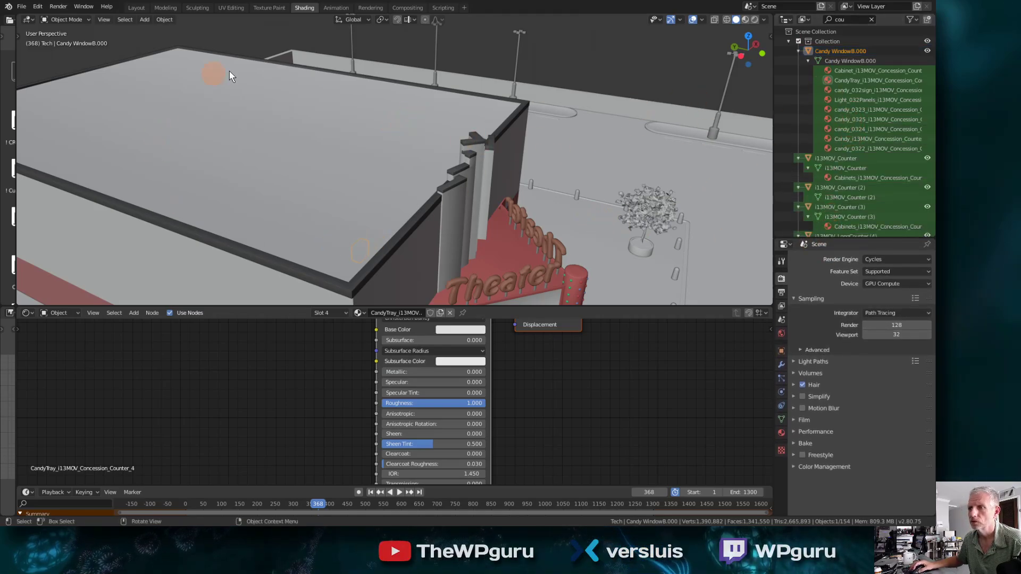
pyautogui.click(401, 148)
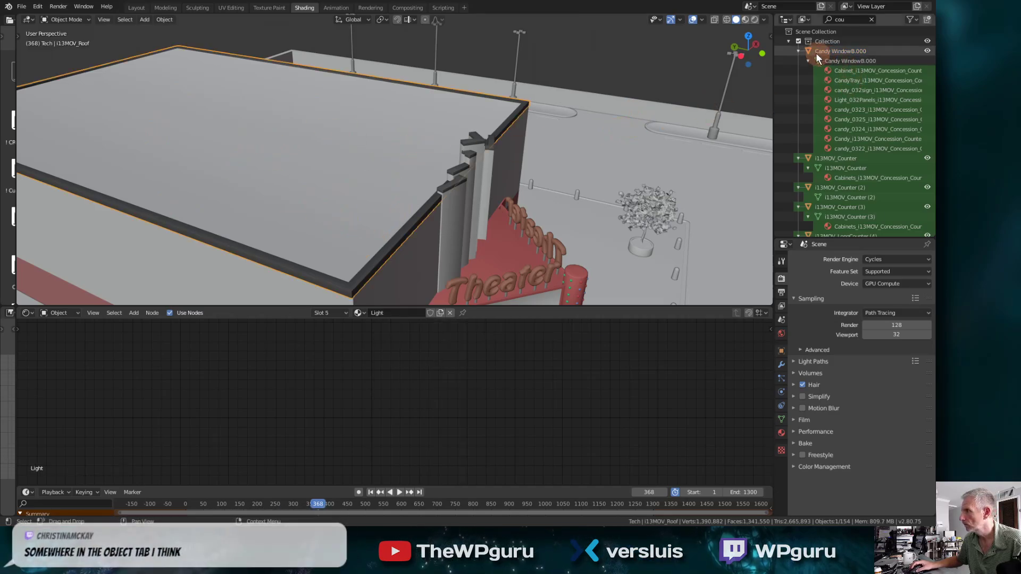
pyautogui.click(838, 155)
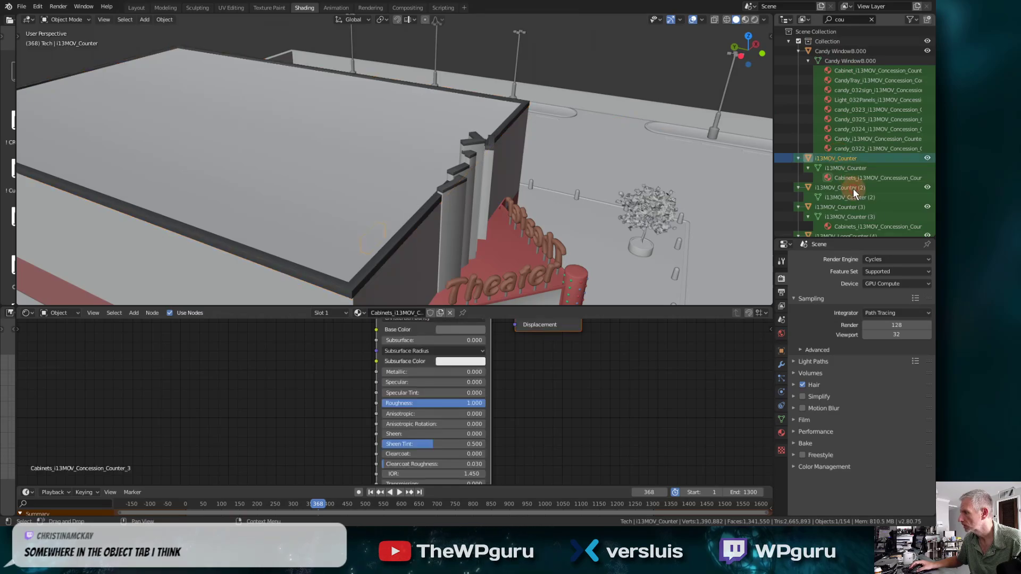
# - Clear the outliner's search filter and hide the i13MOV_Roof object in the viewport
pyautogui.click(872, 19)
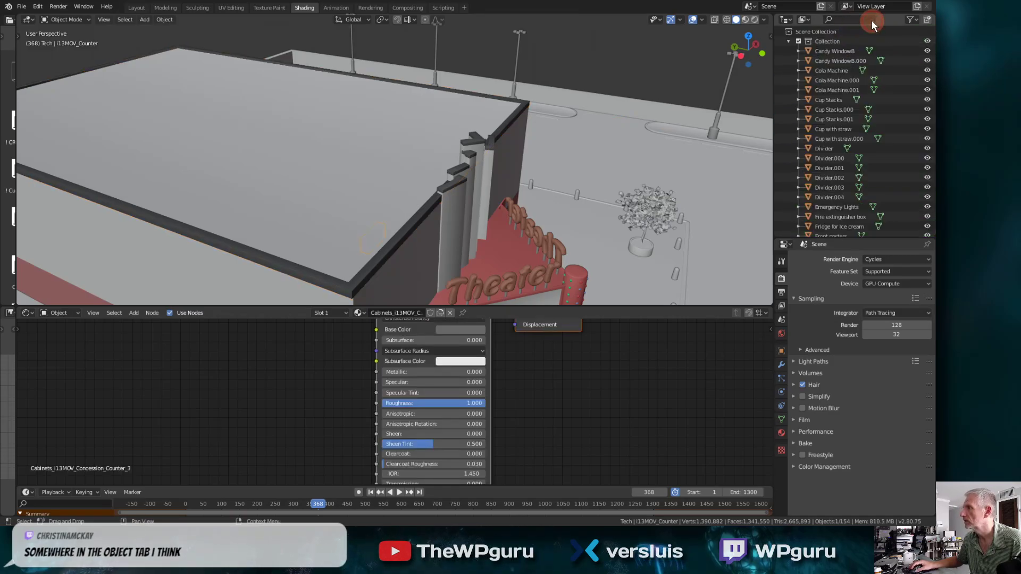
pyautogui.click(408, 125)
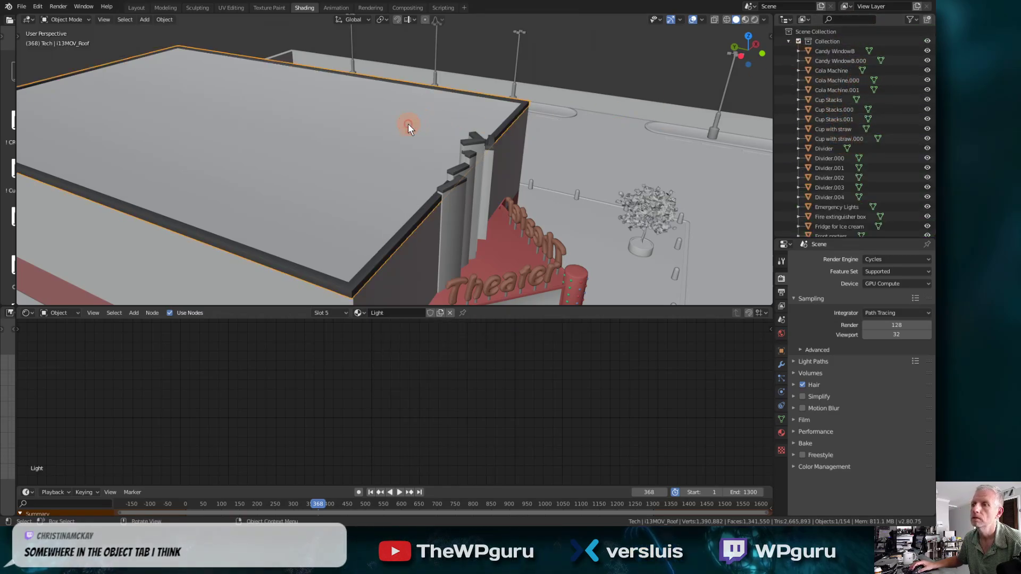
pyautogui.scroll(-10, 869, 114)
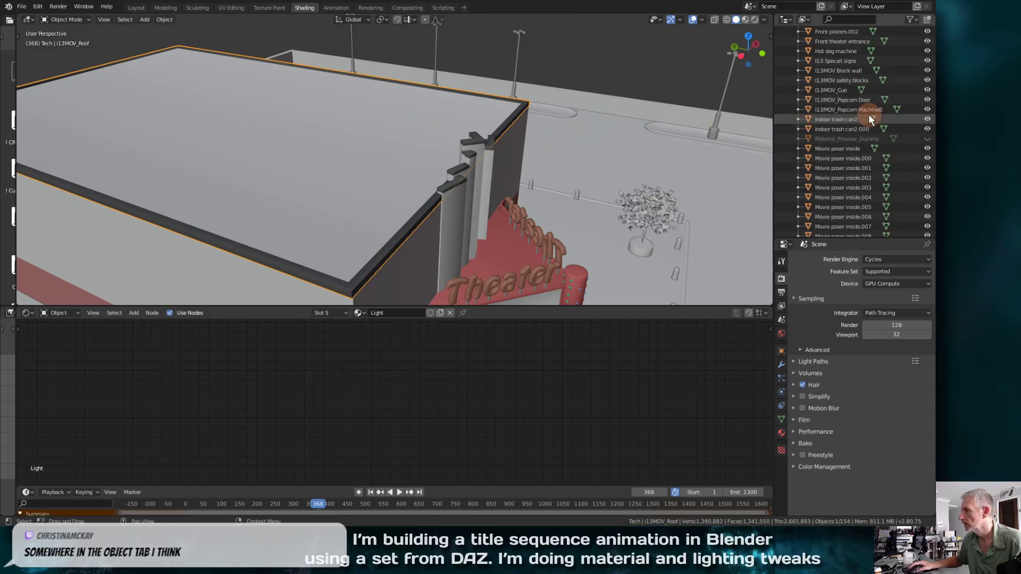
pyautogui.scroll(-15, 869, 114)
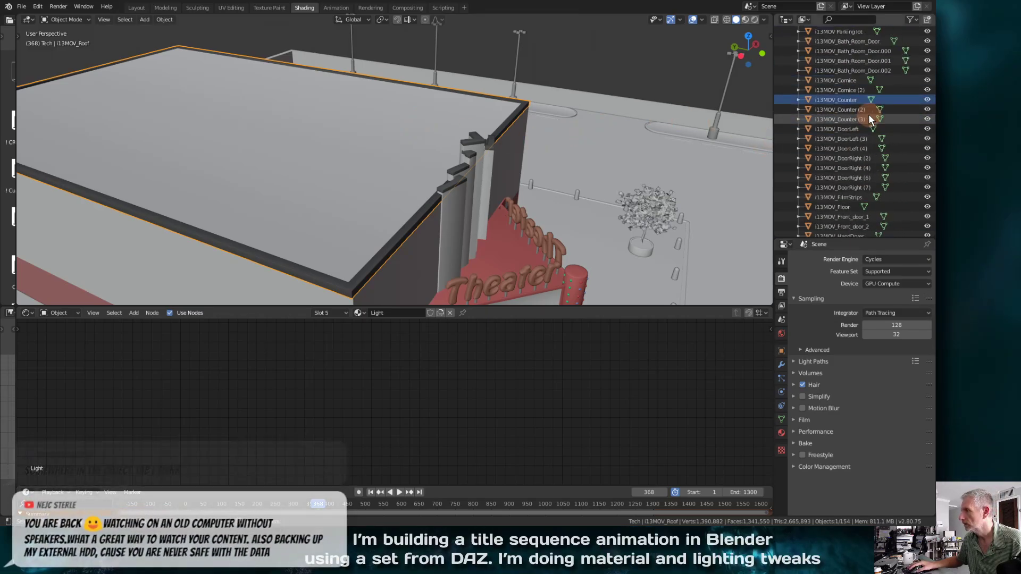
pyautogui.scroll(-10, 870, 113)
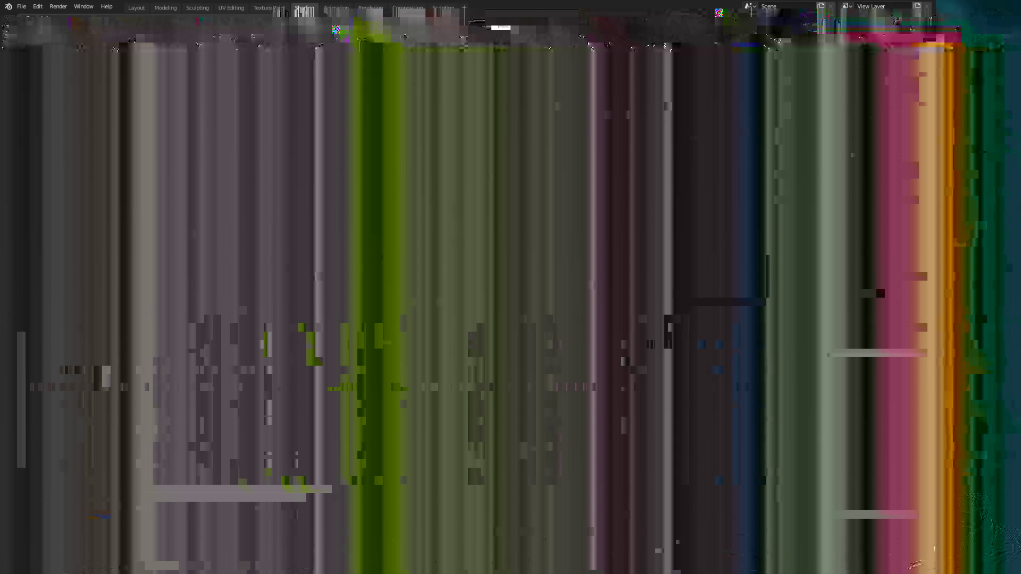
pyautogui.scroll(-5, 869, 114)
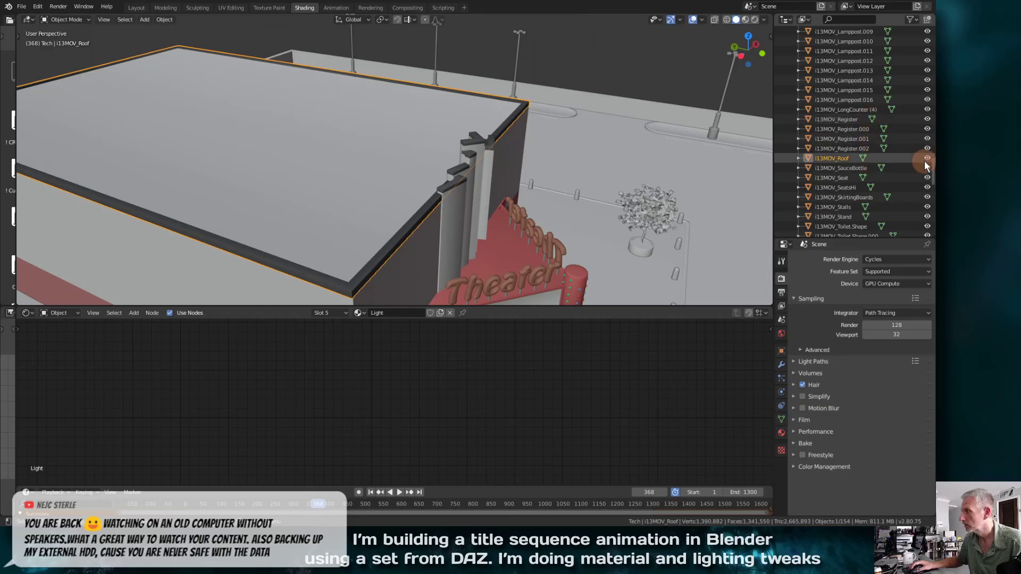
pyautogui.click(928, 159)
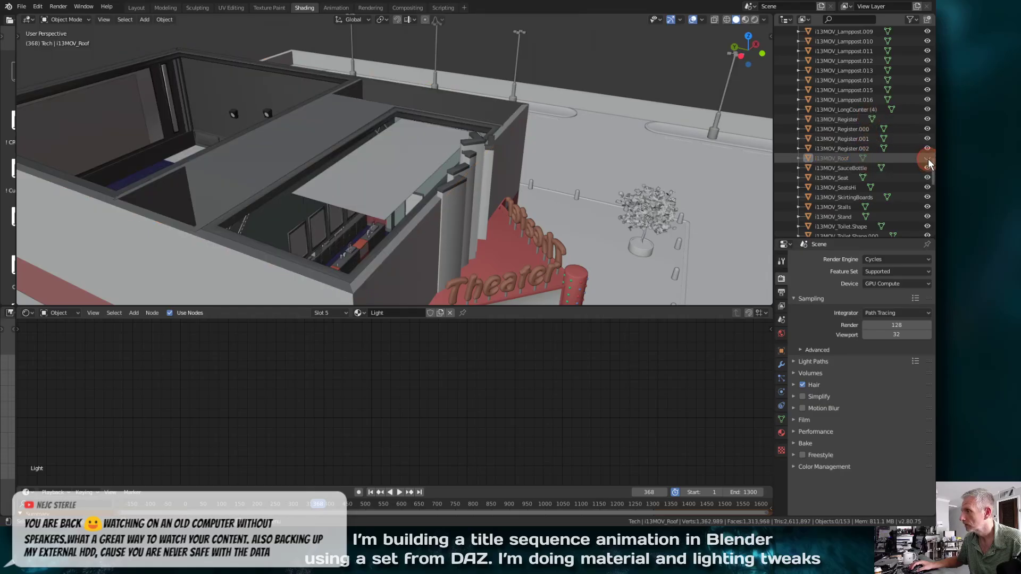
# - Select the plane over the foyer and enlarge the 3D viewport to see the open building from above
pyautogui.click(399, 172)
pyautogui.scroll(5, 399, 175)
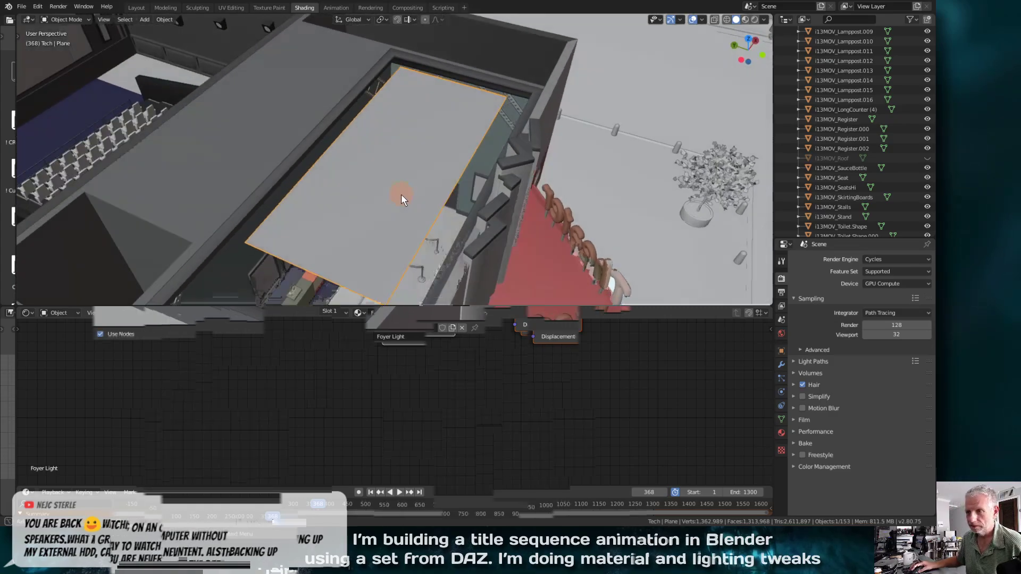
pyautogui.moveTo(401, 194)
pyautogui.mouseDown(button='middle')
pyautogui.moveTo(417, 167)
pyautogui.moveTo(402, 161)
pyautogui.moveTo(445, 151)
pyautogui.moveTo(451, 167)
pyautogui.moveTo(387, 186)
pyautogui.mouseUp(button='middle')
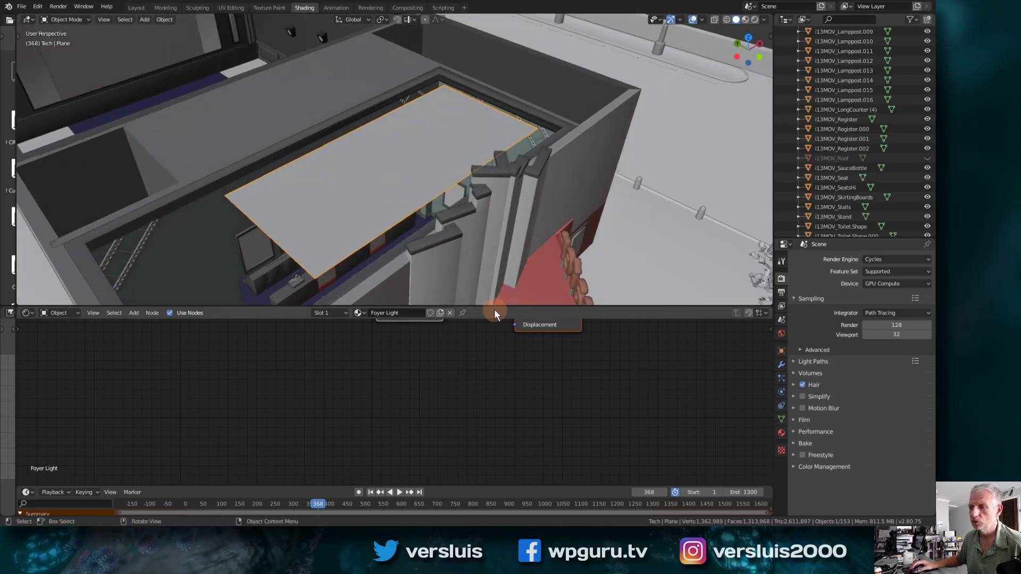
pyautogui.moveTo(494, 307); pyautogui.dragTo(495, 396)
pyautogui.moveTo(495, 396); pyautogui.dragTo(408, 274, button='middle')
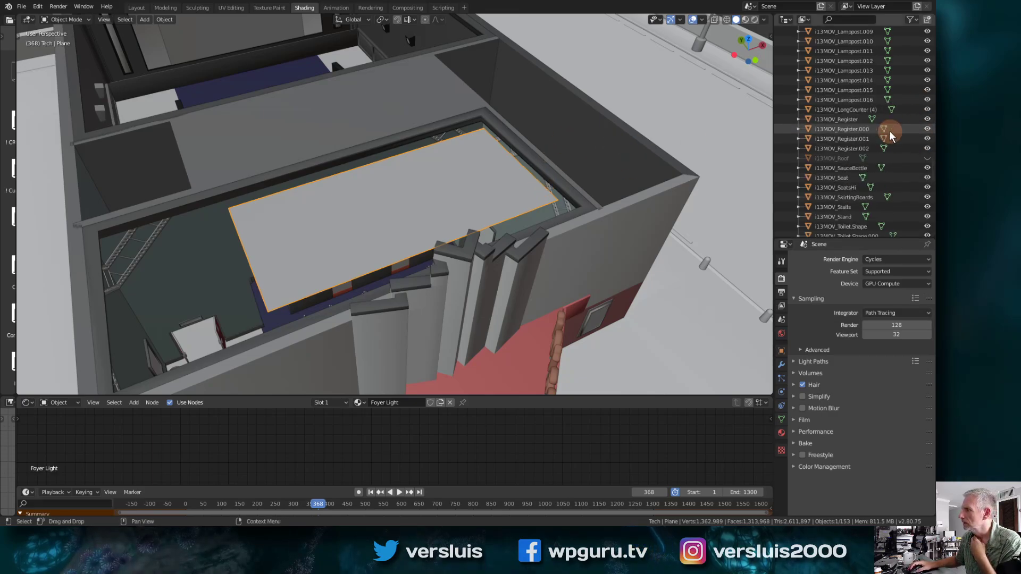
# - Locate the selected plane in the Tech collection and move it to the Lights collection
pyautogui.scroll(-10, 850, 156)
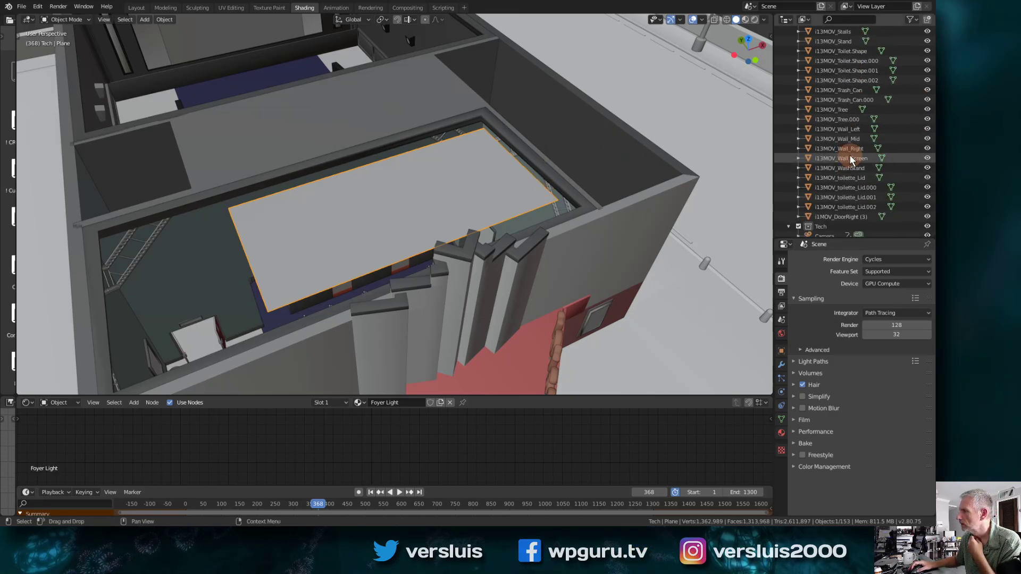
pyautogui.scroll(-2, 850, 158)
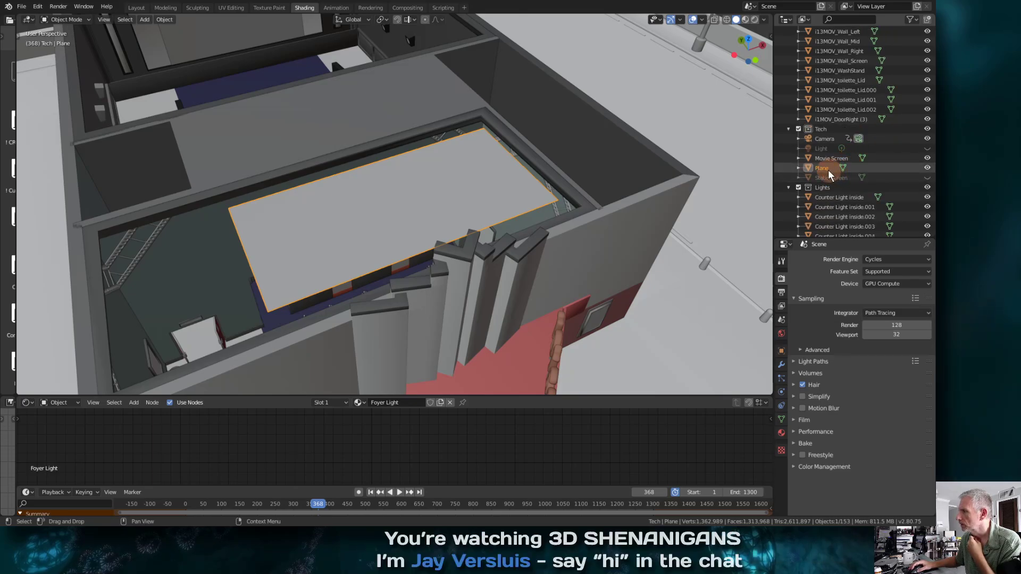
pyautogui.scroll(-2, 825, 171)
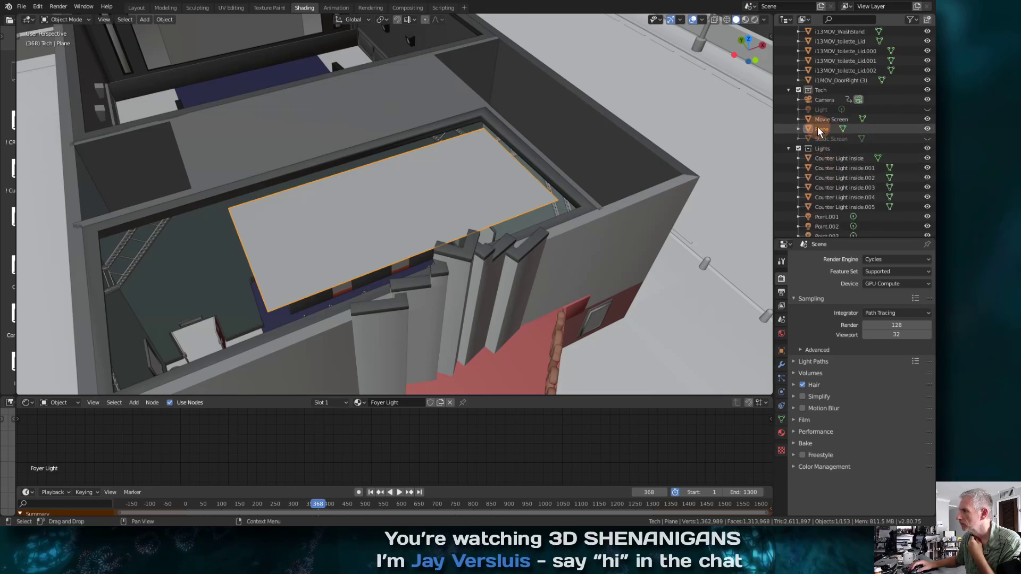
pyautogui.click(822, 130)
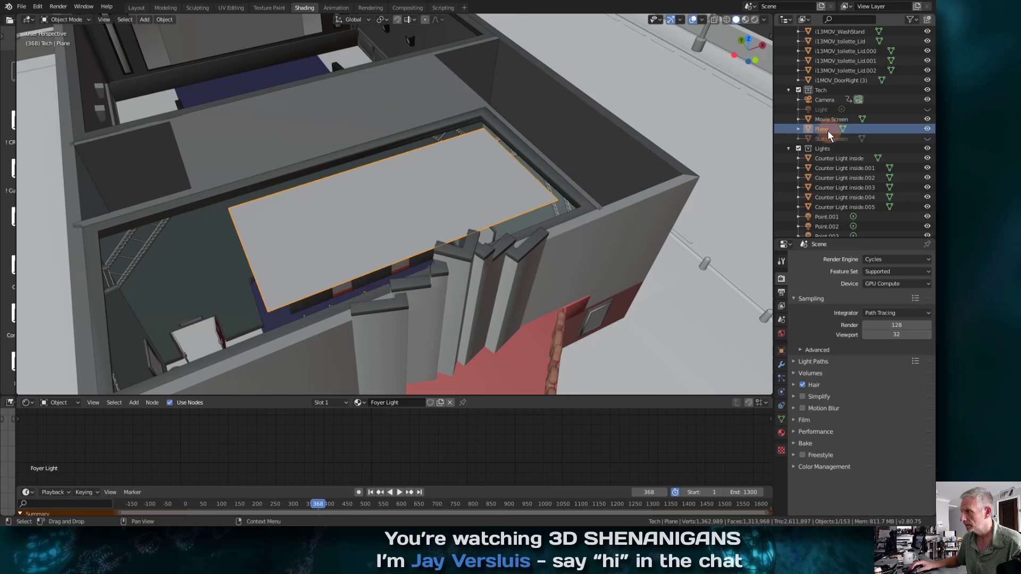
pyautogui.press('m')
pyautogui.click(815, 163)
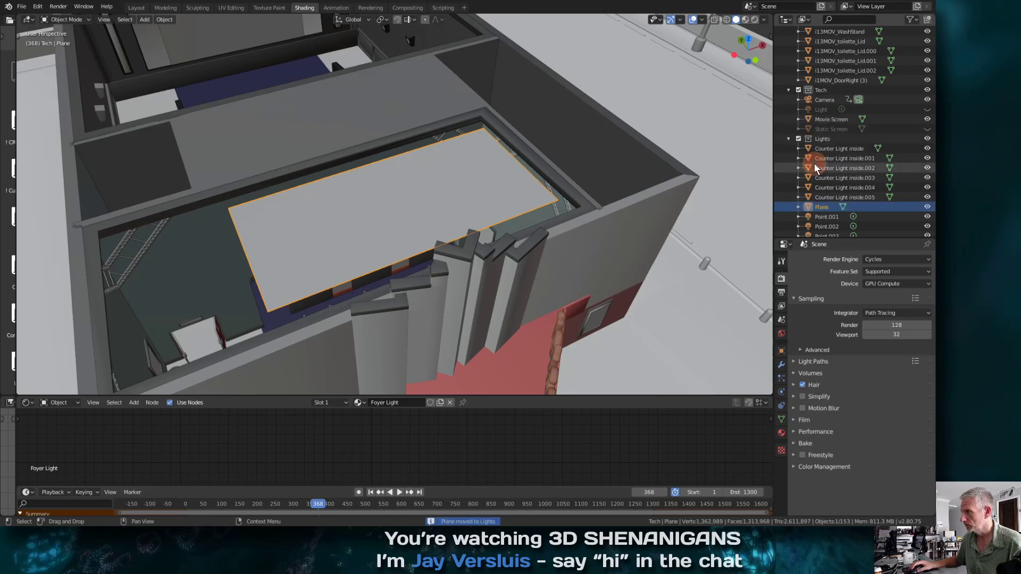
# - Rename the plane in the Lights collection as Foyer Light
pyautogui.doubleClick(822, 206)
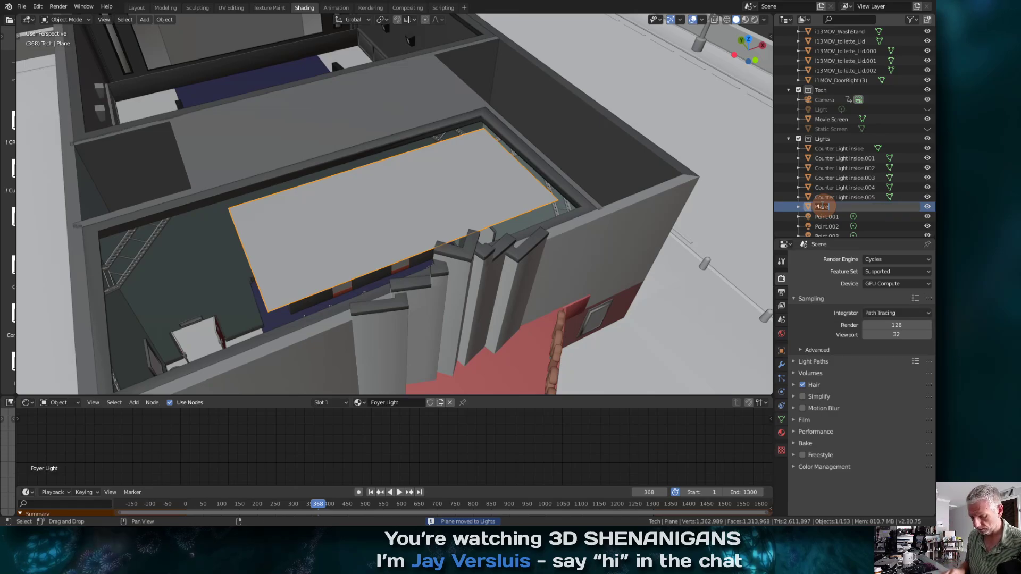
pyautogui.write('Foyer Light')
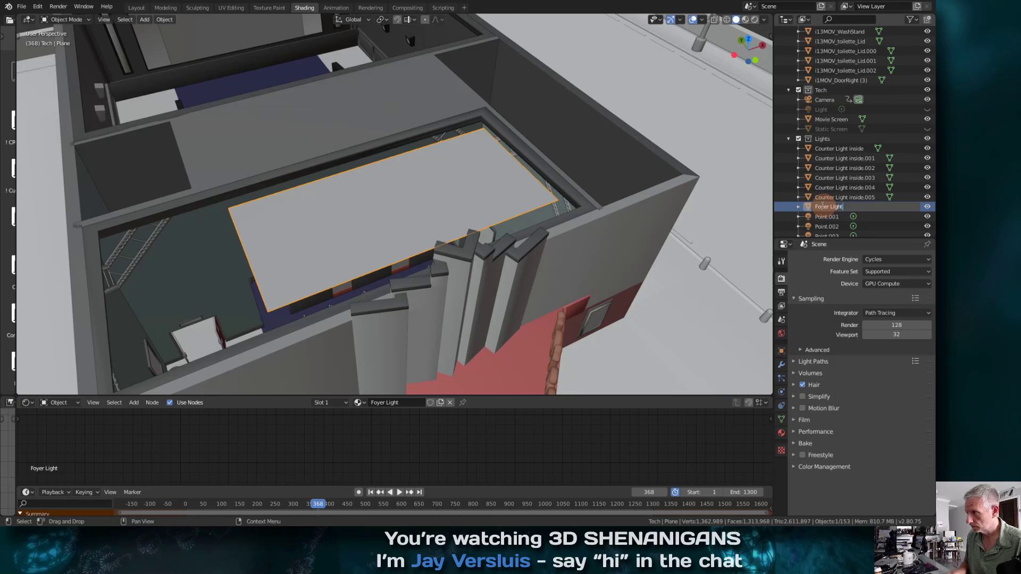
pyautogui.press('BackSpace')
pyautogui.press('BackSpace')
pyautogui.press('BackSpace')
pyautogui.press('BackSpace')
pyautogui.write('ight')
pyautogui.press('Return')
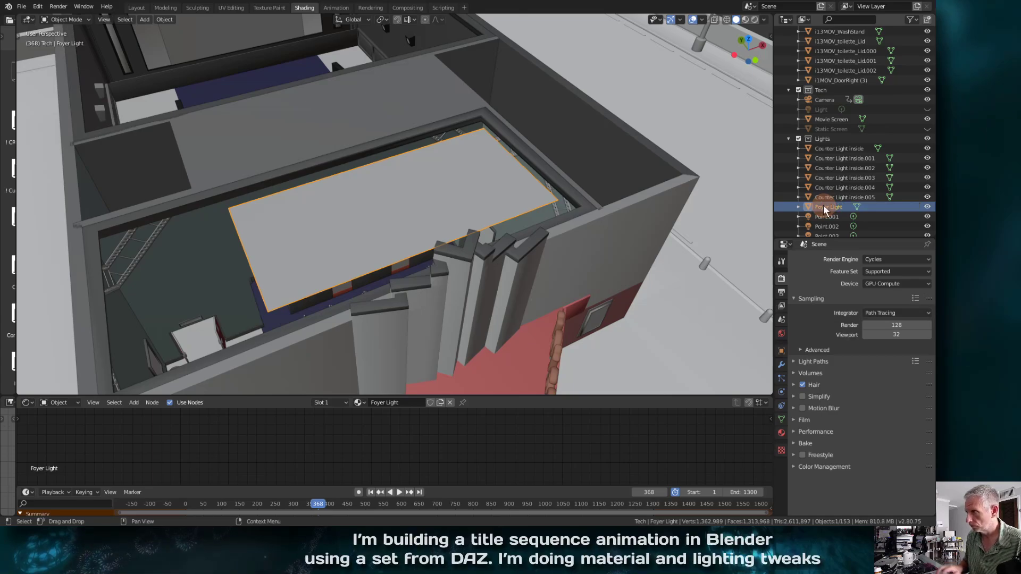
# - Toggle the Foyer Light's viewport visibility to compare the foyer with and without the plane
pyautogui.click(928, 207)
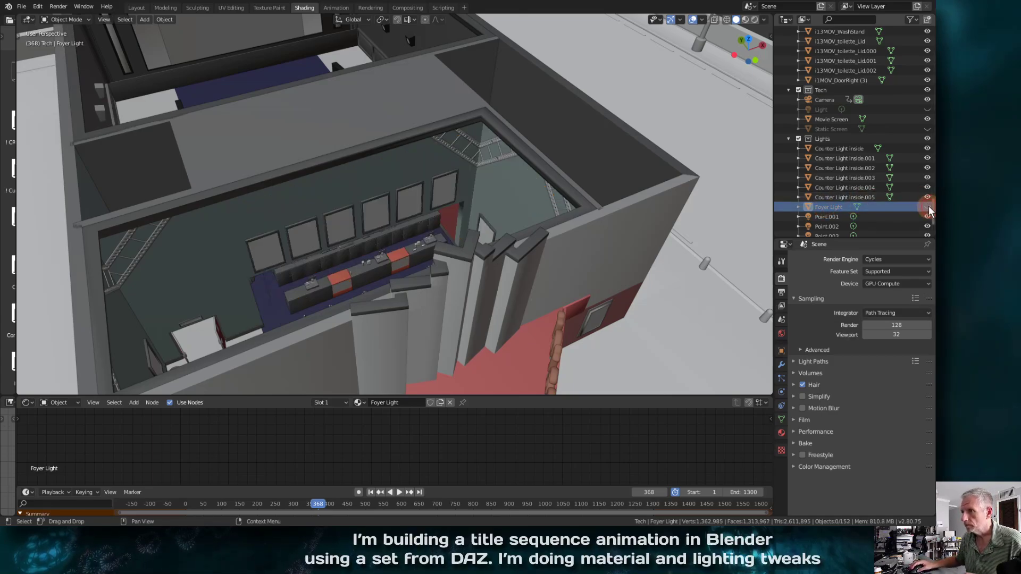
pyautogui.click(928, 206)
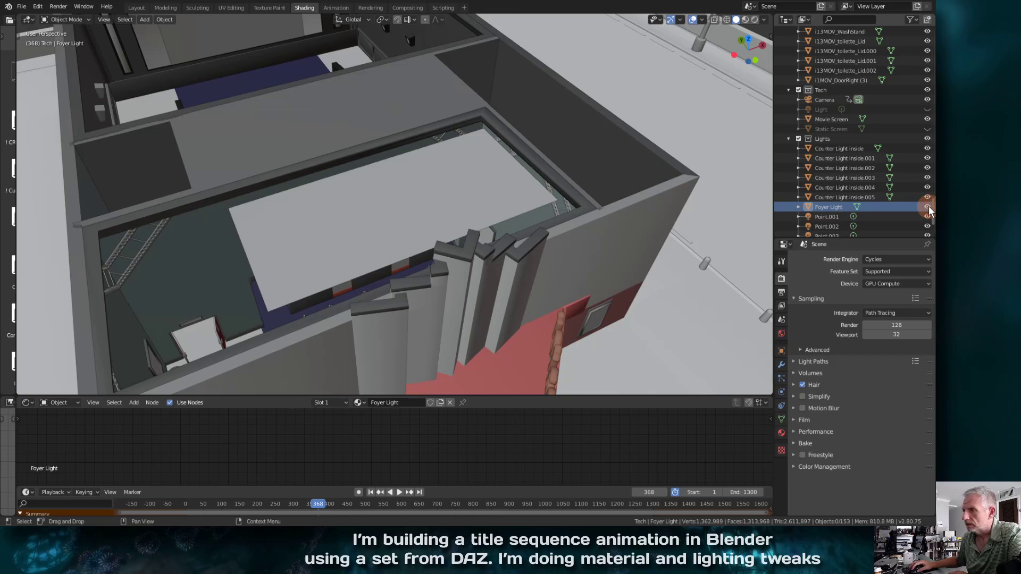
pyautogui.click(929, 206)
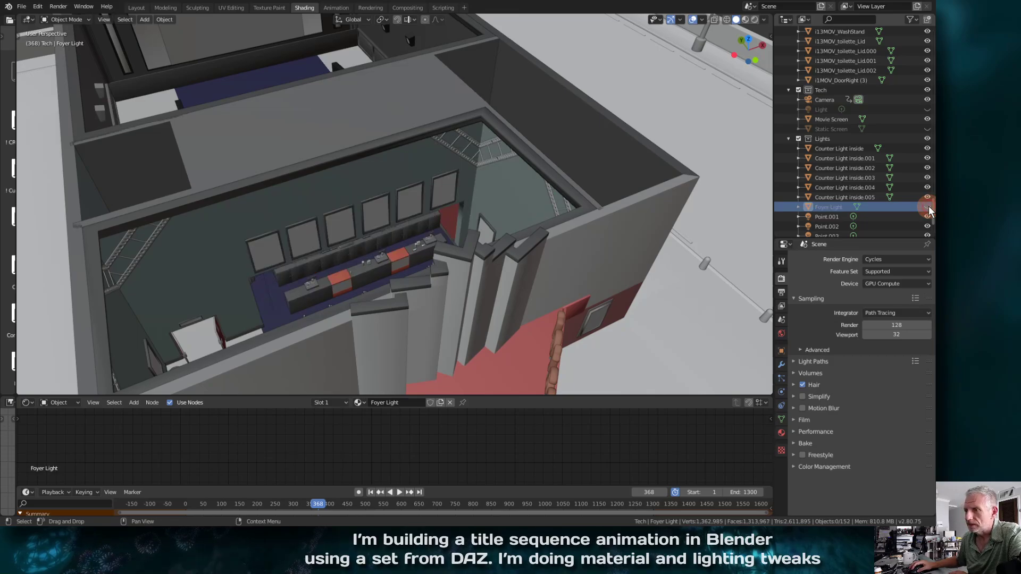
# - Add the render visibility and indirect-only restriction toggles to the outliner display
pyautogui.click(917, 20)
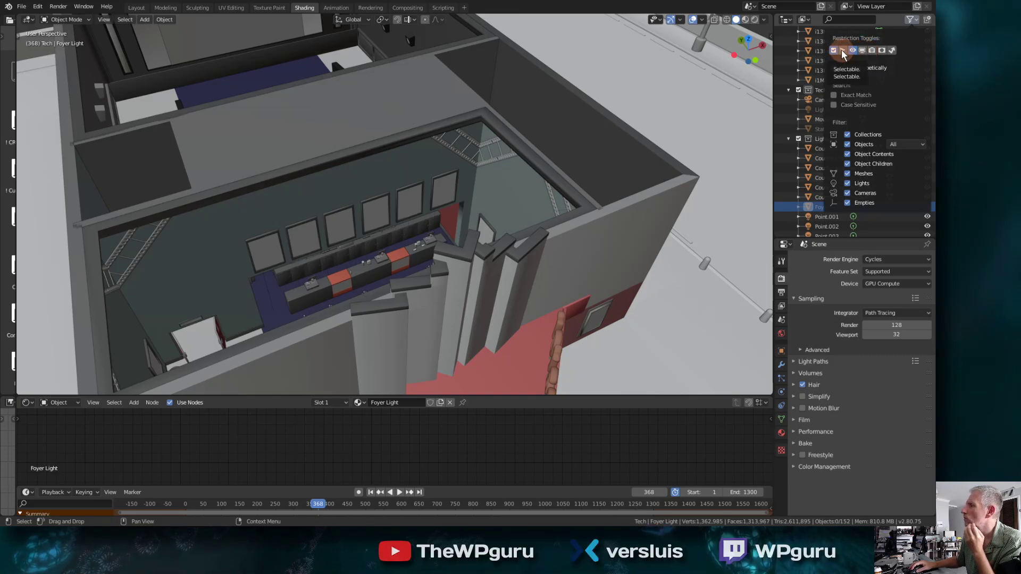
pyautogui.click(873, 49)
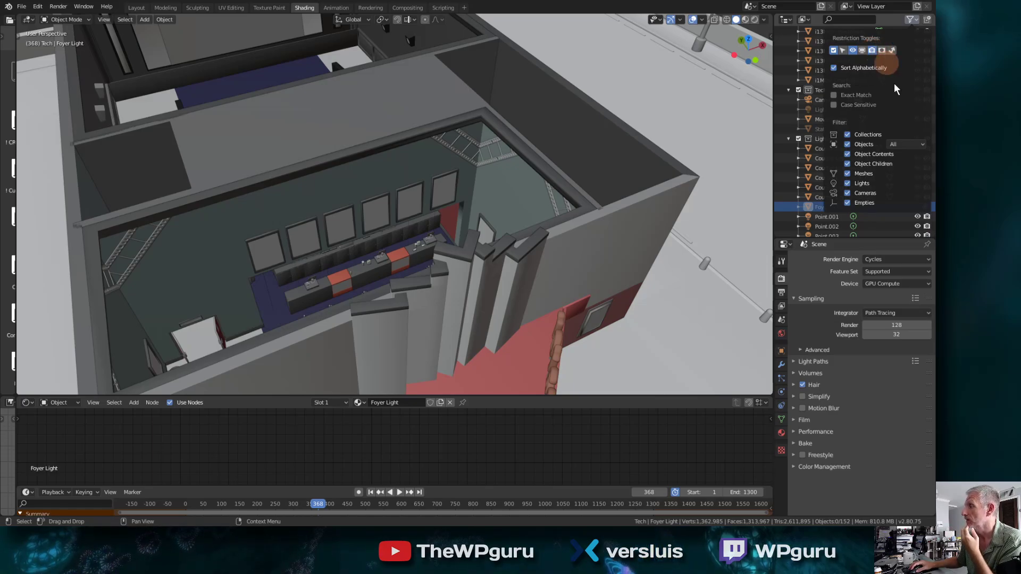
pyautogui.click(892, 51)
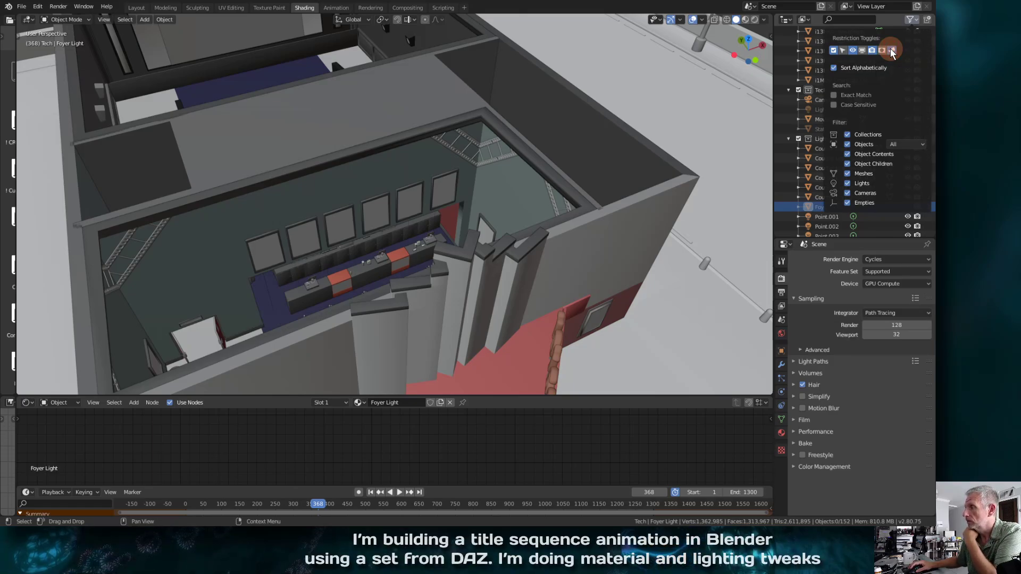
# - Make the Foyer Light visible in the viewport and disable it in renders
pyautogui.click(908, 206)
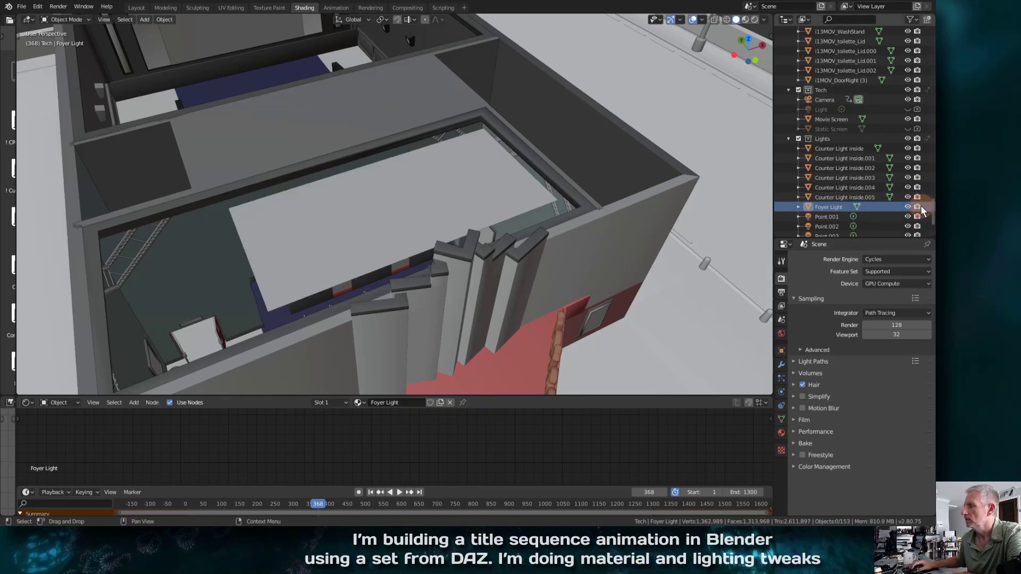
pyautogui.click(909, 206)
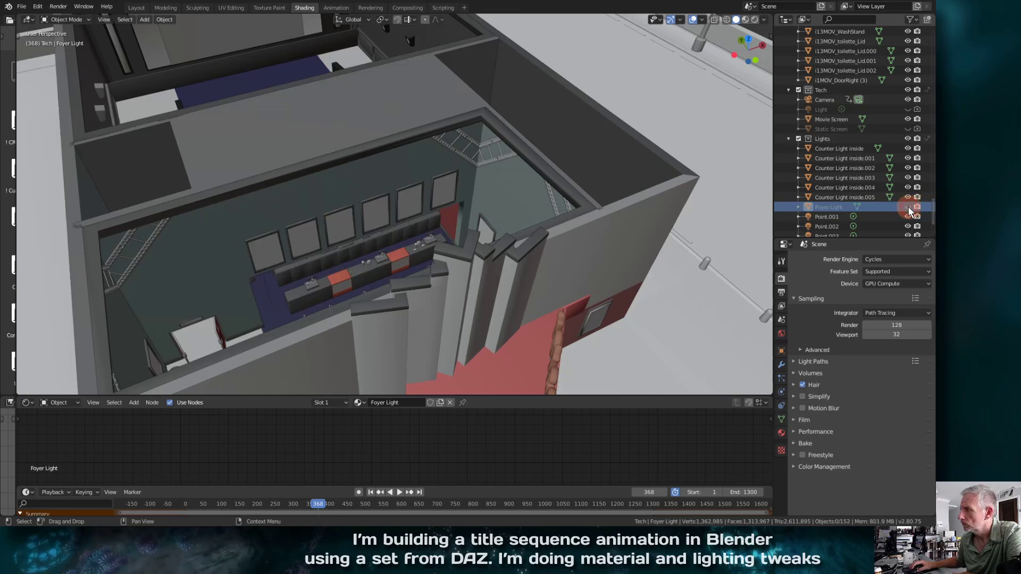
pyautogui.click(908, 206)
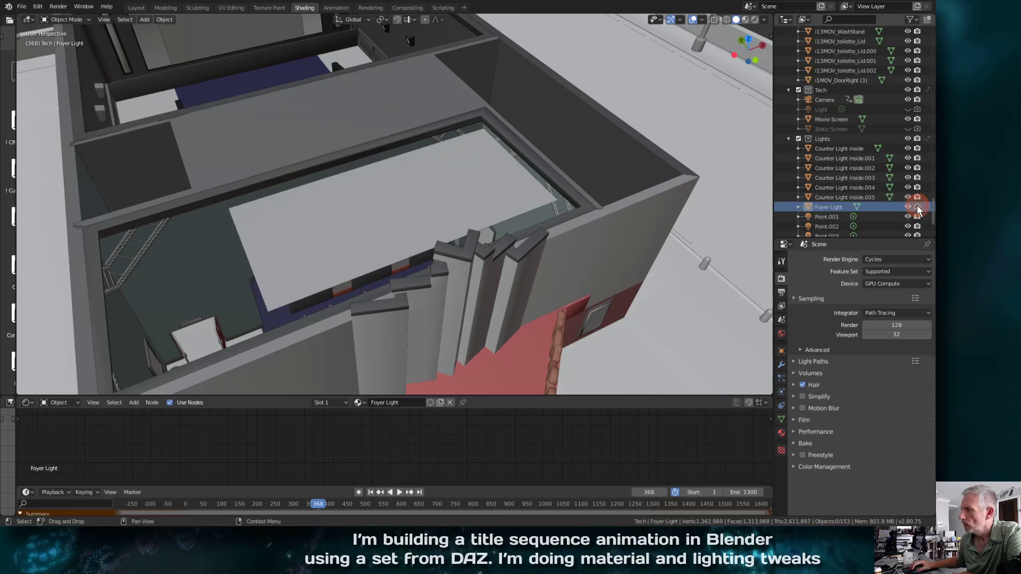
pyautogui.click(917, 207)
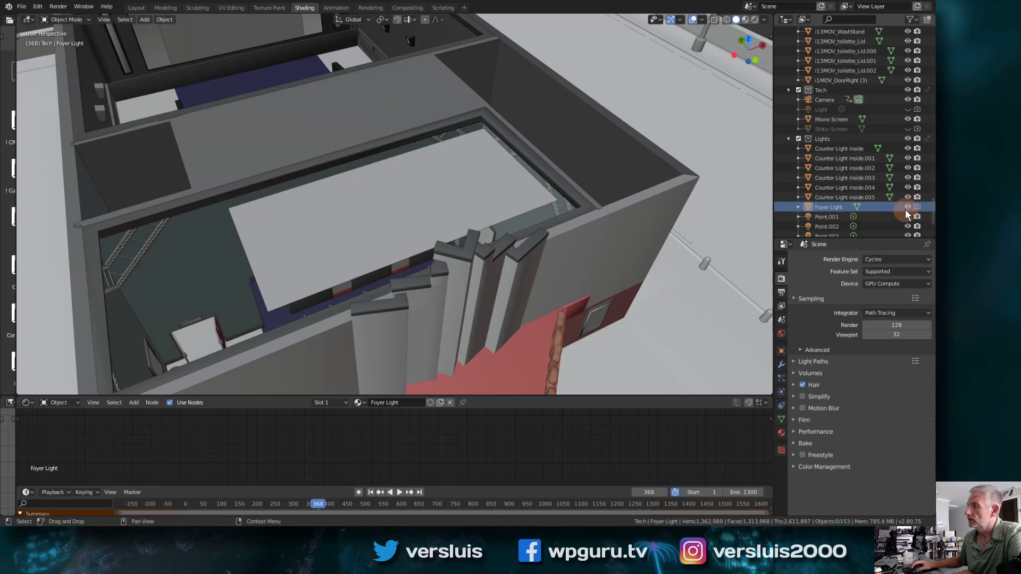
# - Preview the building in rendered shading to check the Foyer Light, and return to solid shading
pyautogui.click(754, 19)
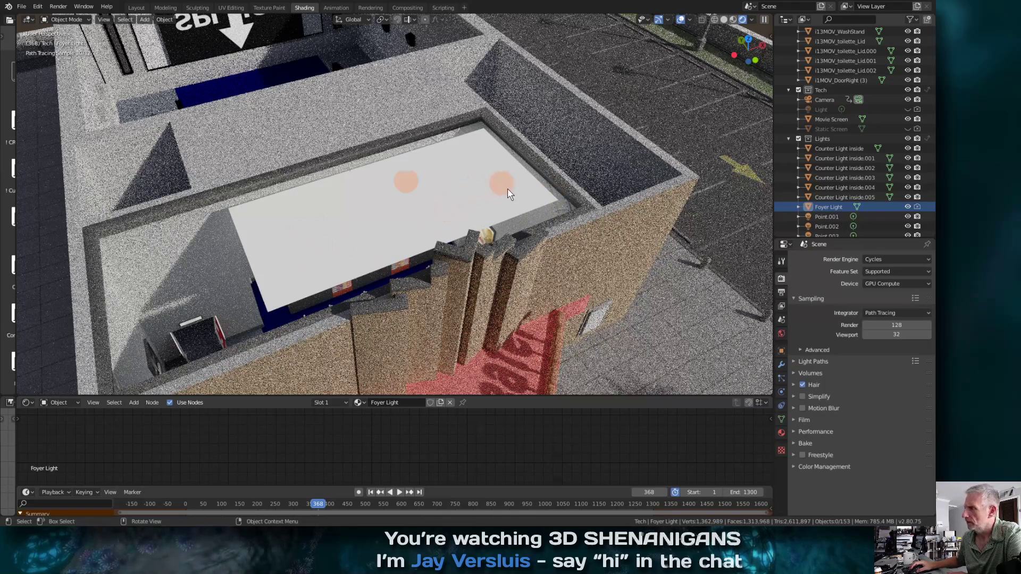
pyautogui.click(917, 207)
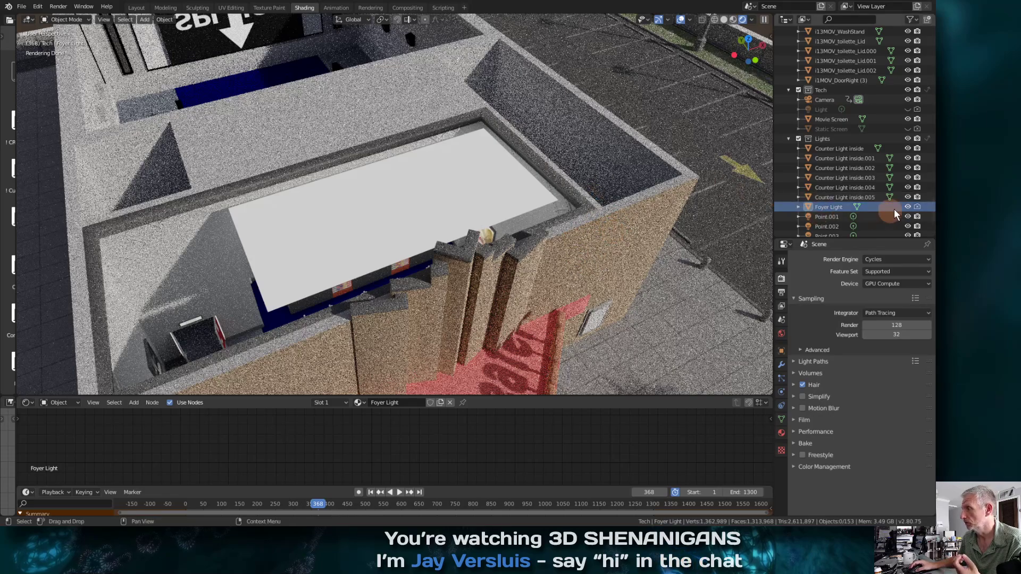
pyautogui.click(725, 20)
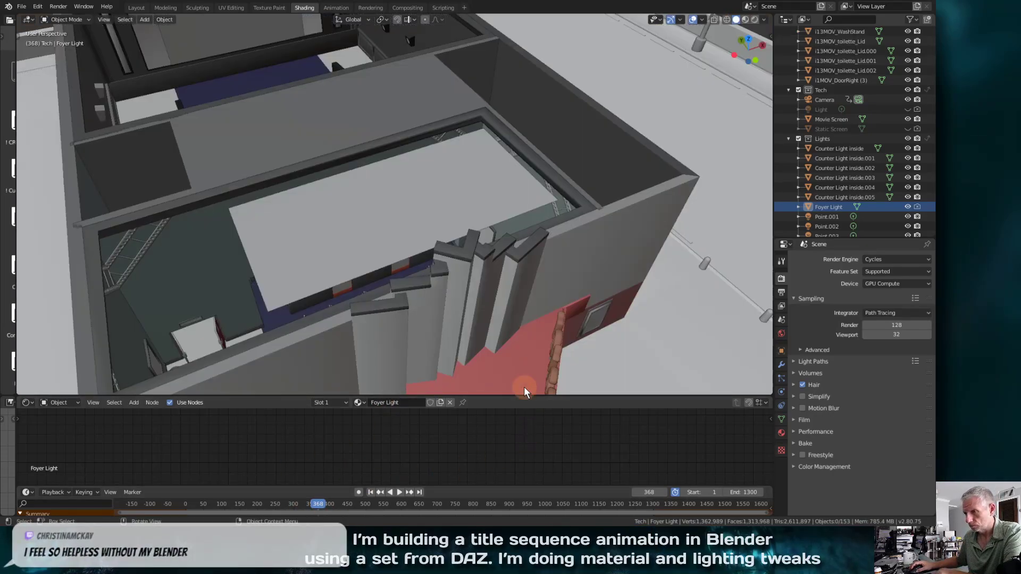
# - View the foyer through the camera at frame 350
pyautogui.press('KP_0')
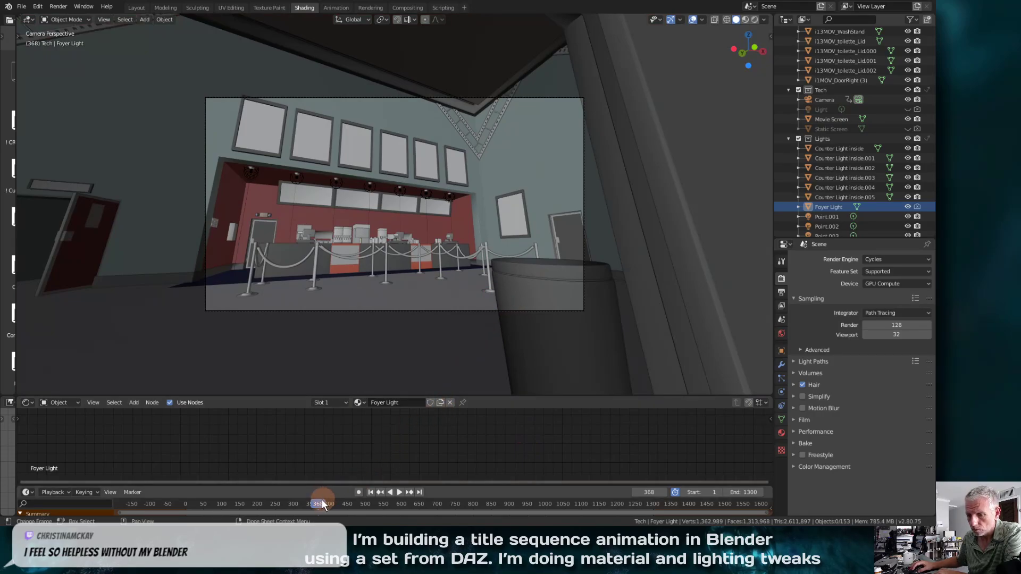
pyautogui.moveTo(321, 500)
pyautogui.mouseDown()
pyautogui.moveTo(328, 503)
pyautogui.moveTo(295, 506)
pyautogui.moveTo(311, 503)
pyautogui.mouseUp()
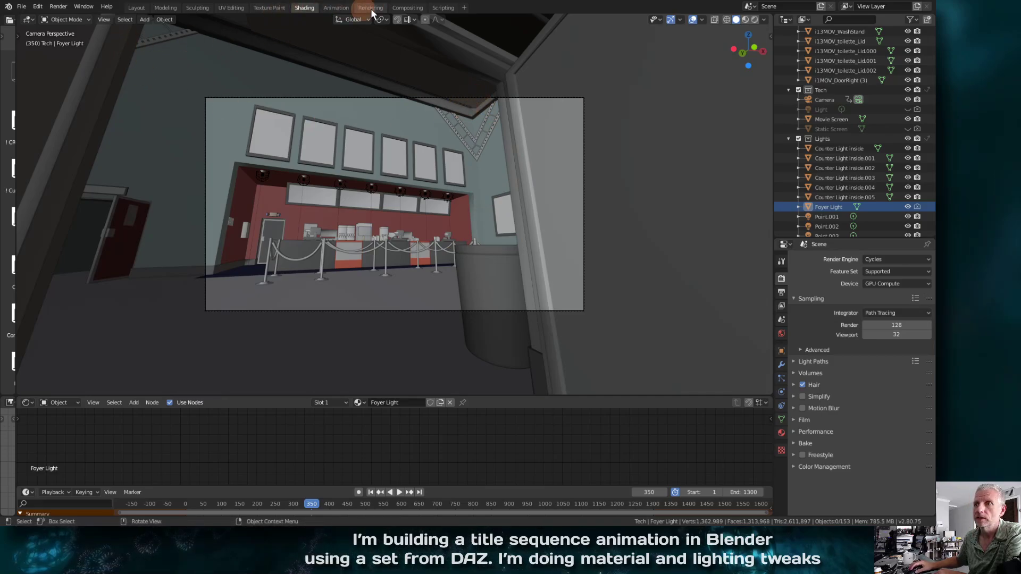
pyautogui.click(58, 7)
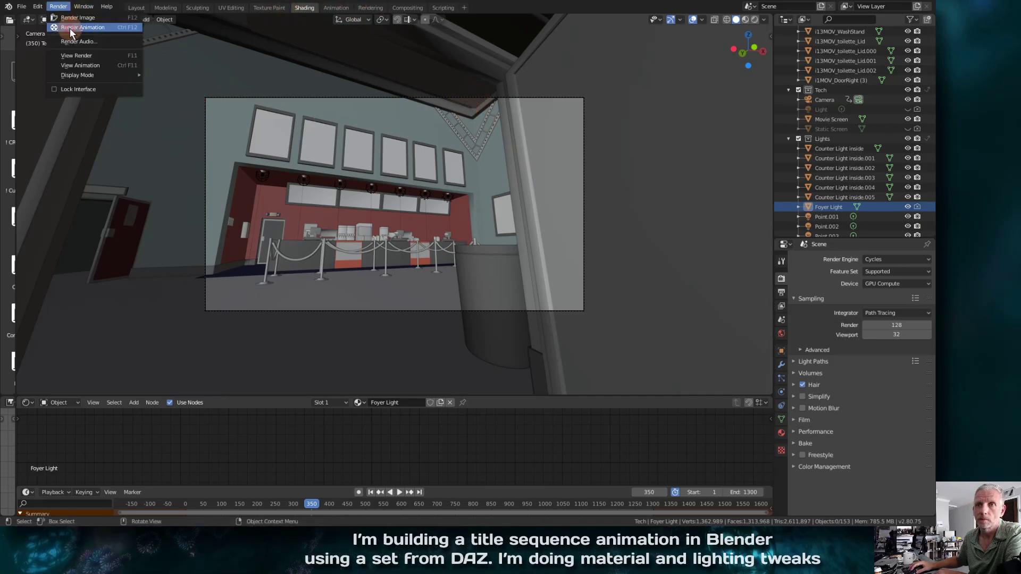
pyautogui.click(72, 27)
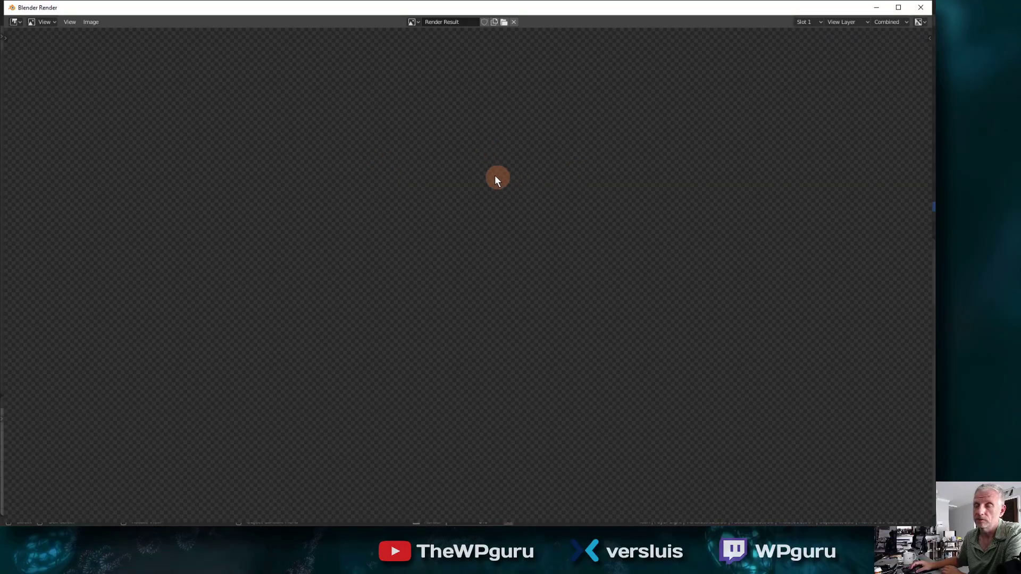
pyautogui.click(921, 9)
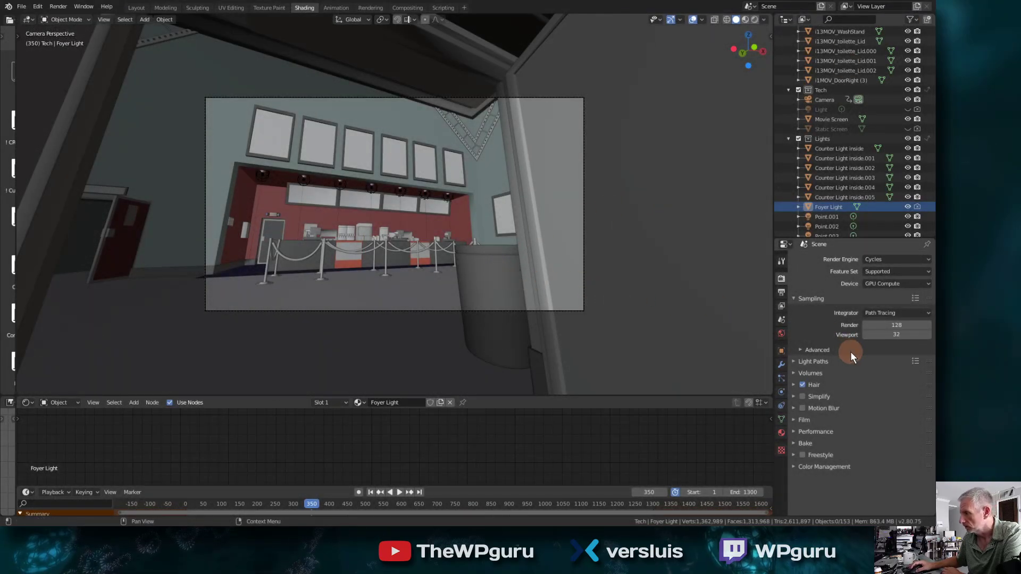
# - Set the render resolution scale to 50% and render a test image of the current frame
pyautogui.click(782, 293)
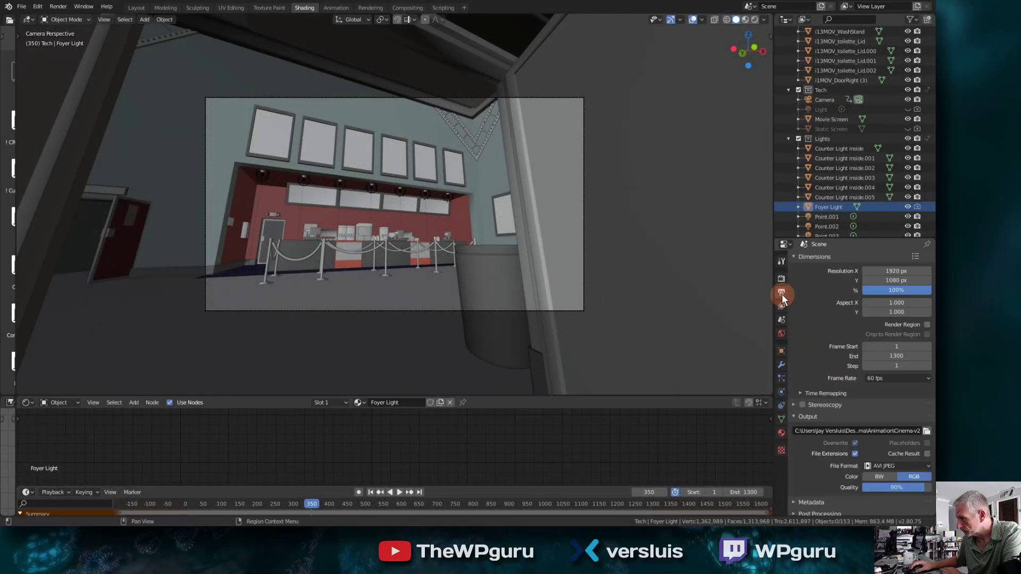
pyautogui.moveTo(899, 291); pyautogui.dragTo(866, 292)
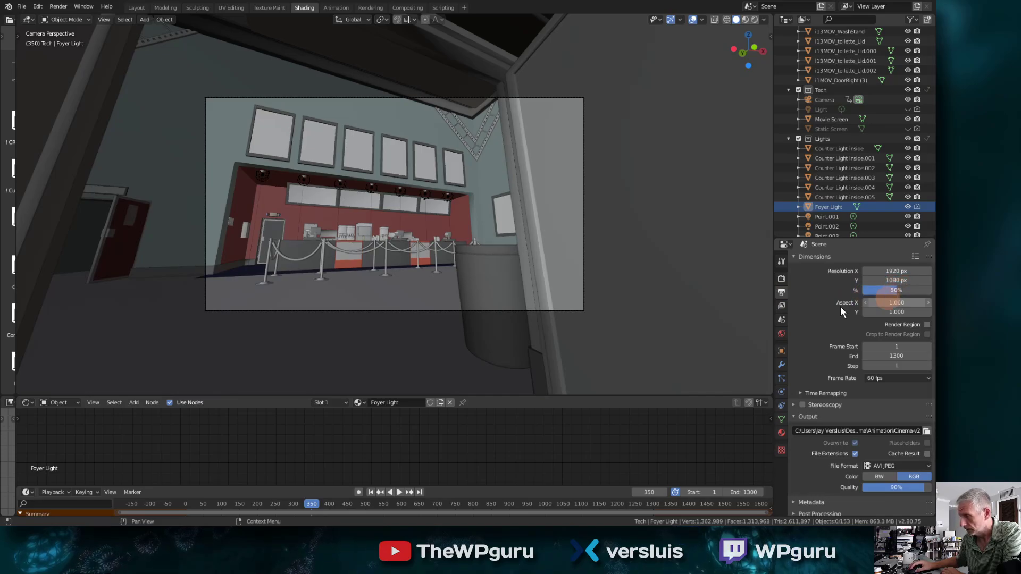
pyautogui.click(59, 7)
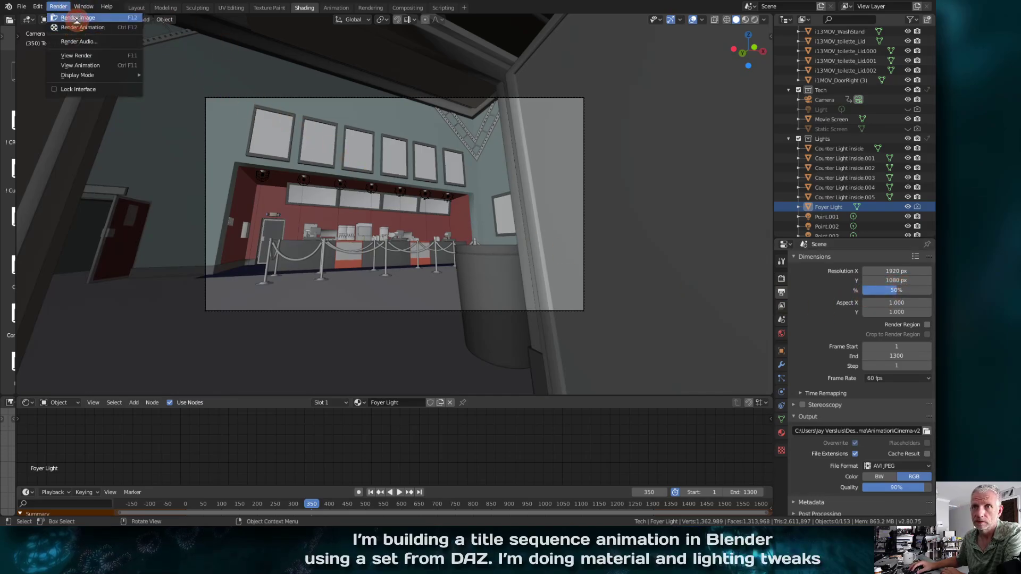
pyautogui.click(75, 28)
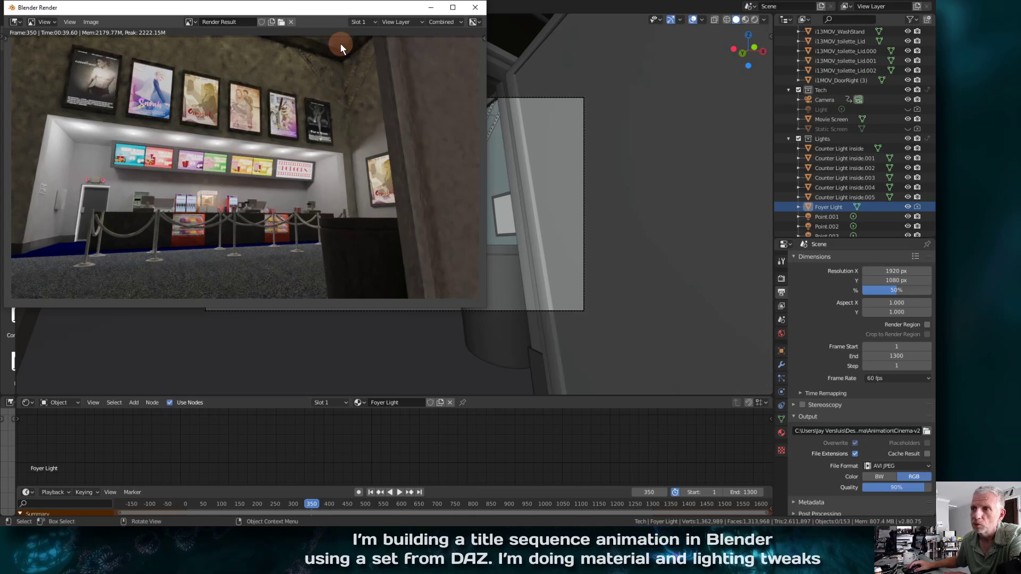
pyautogui.click(425, 9)
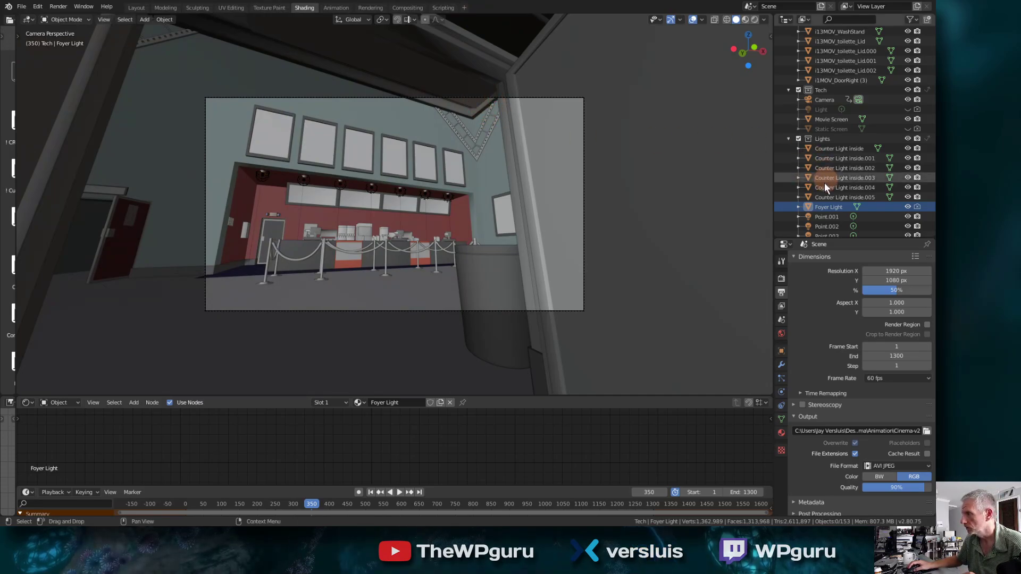
# - Move the Foyer Light along the global Y axis and preview the camera view in rendered shading
pyautogui.click(823, 206)
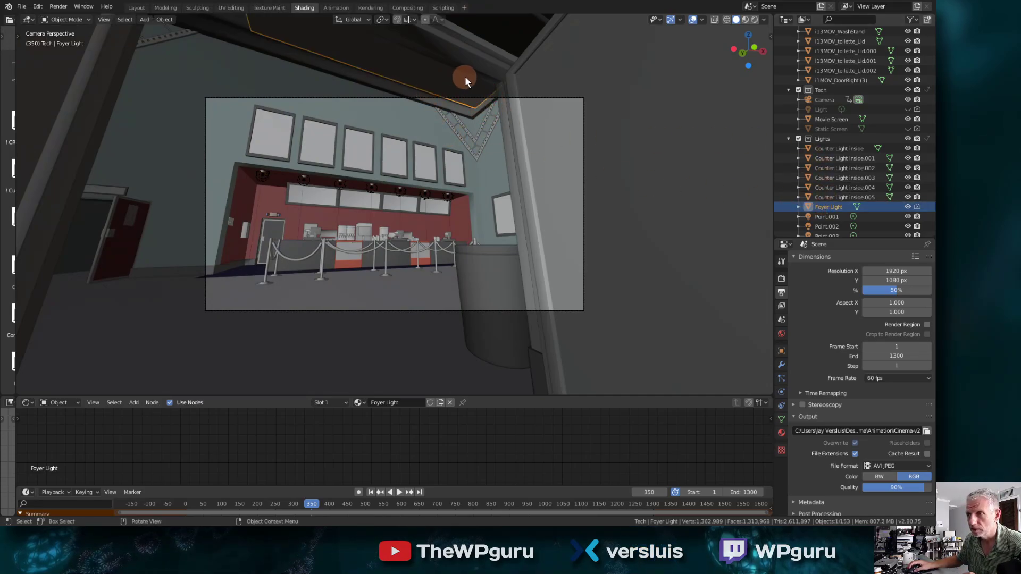
pyautogui.press('g')
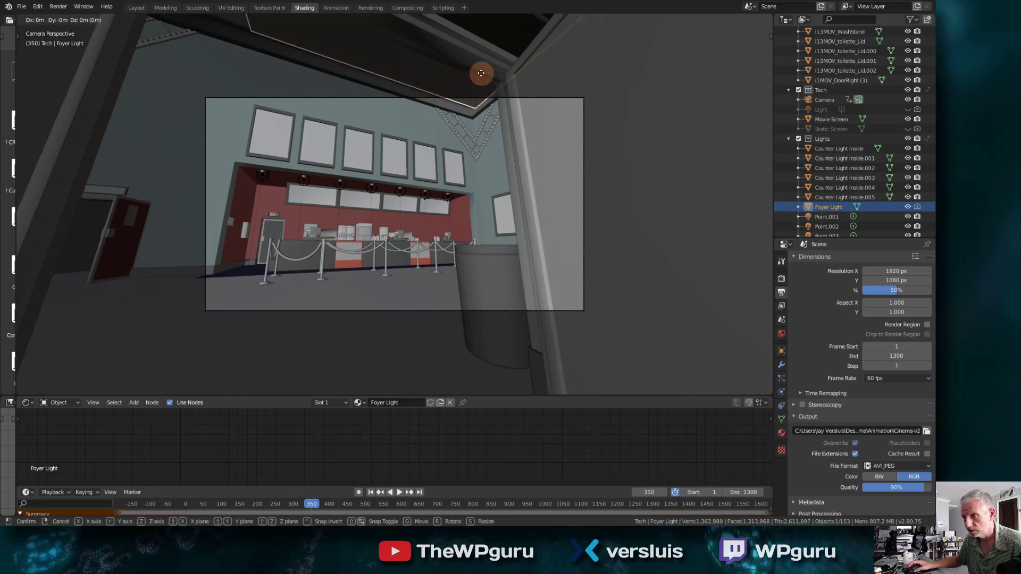
pyautogui.press('z')
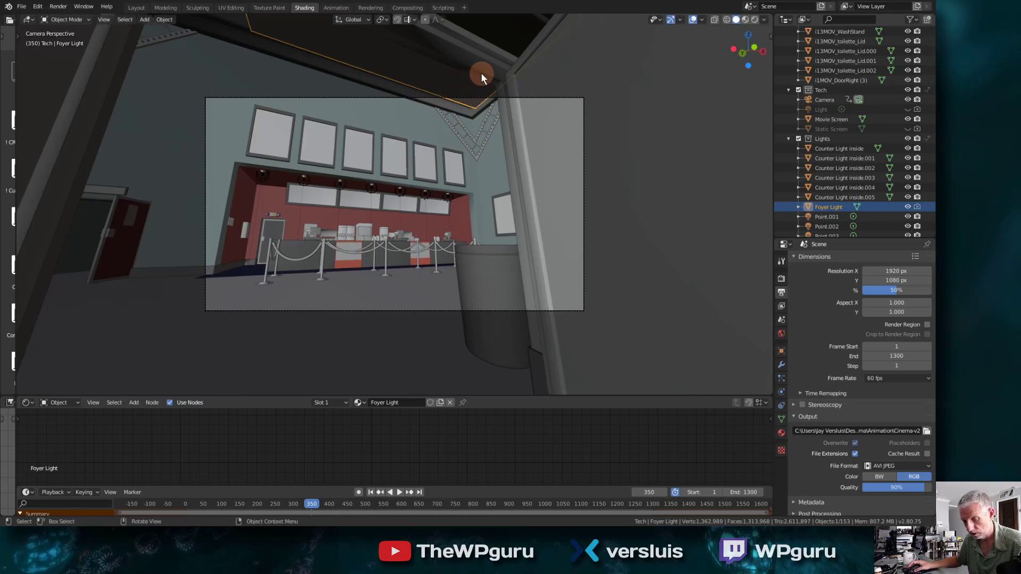
pyautogui.press('x')
pyautogui.press('y')
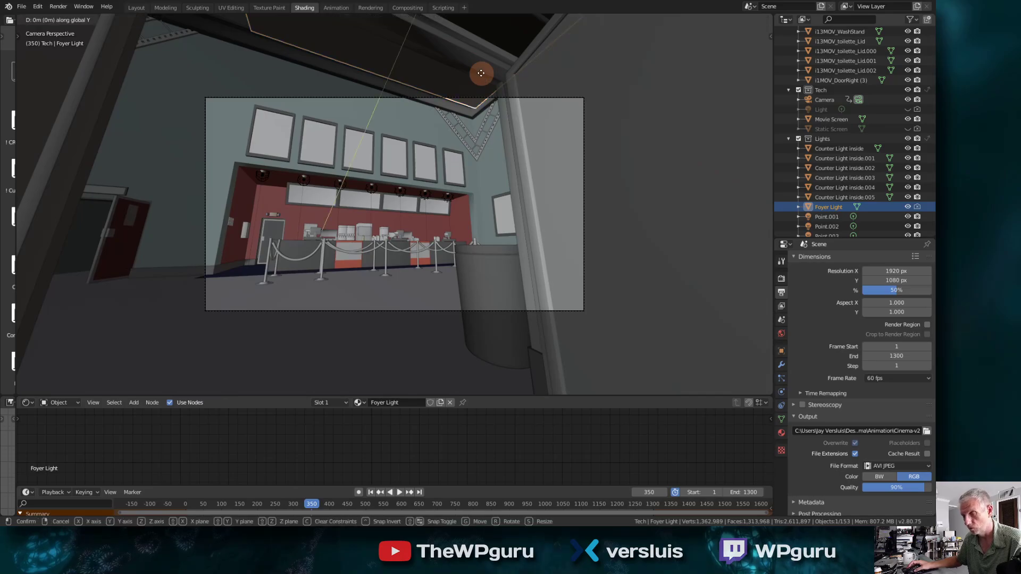
pyautogui.click(498, 35)
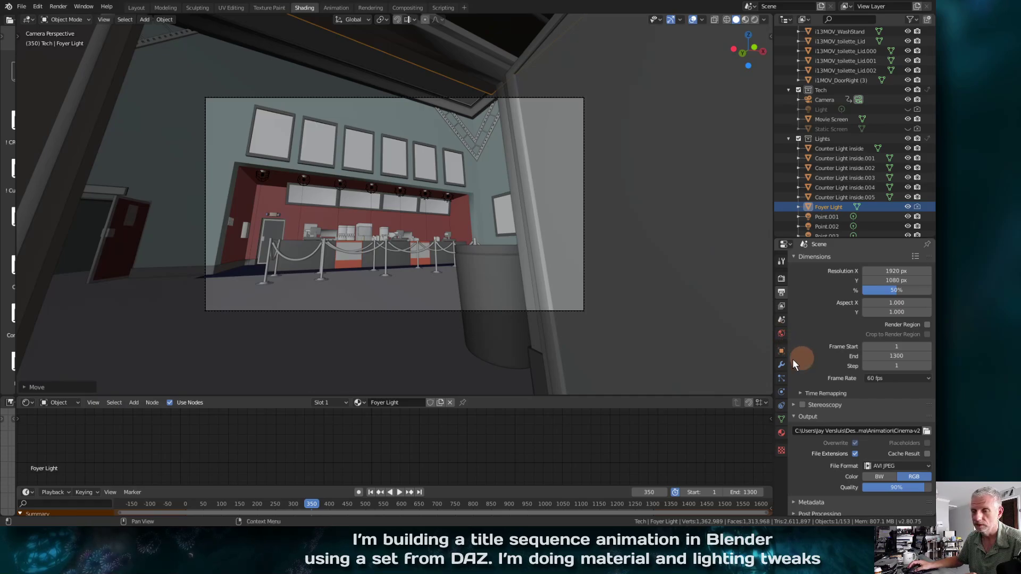
pyautogui.click(756, 20)
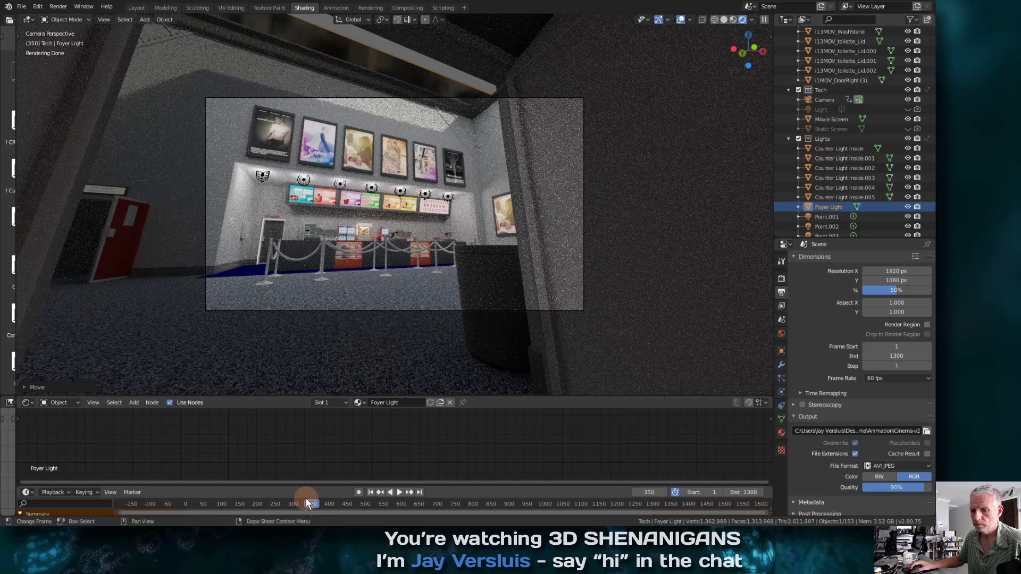
# - Return the viewport to solid shading and go to frame 621 of the animation
pyautogui.moveTo(308, 500); pyautogui.dragTo(283, 509)
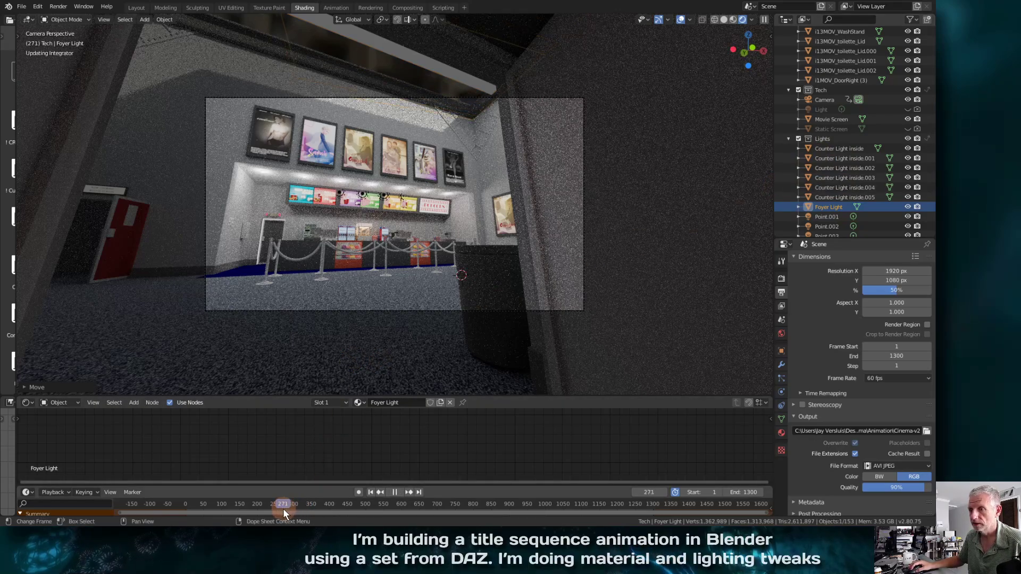
pyautogui.press('space')
pyautogui.click(724, 19)
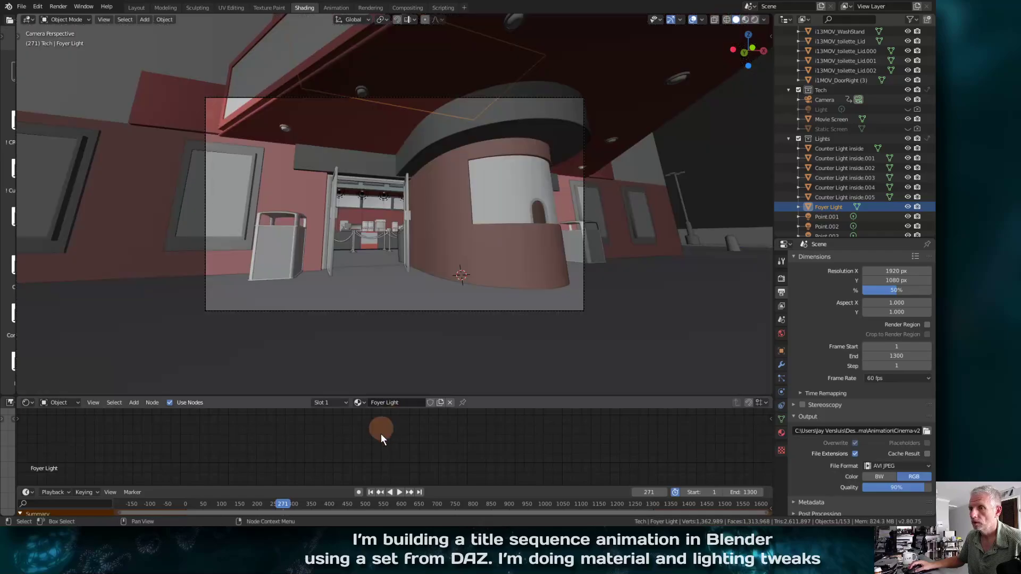
pyautogui.click(388, 492)
pyautogui.moveTo(282, 505); pyautogui.dragTo(410, 510)
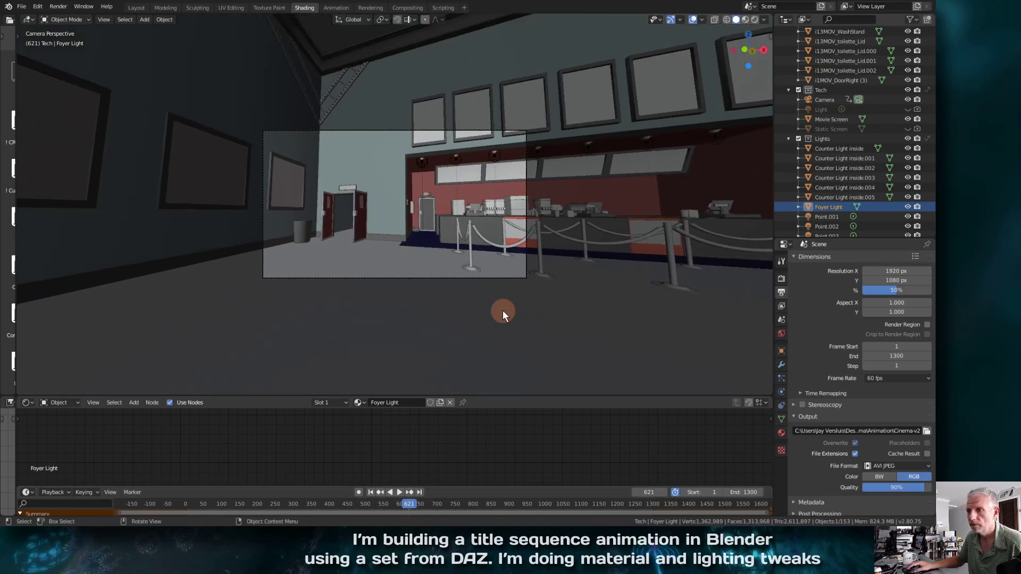
# - Select the Emergency Lights above the door beside the counter and show their material nodes in an enlarged shader editor
pyautogui.scroll(5, 503, 311)
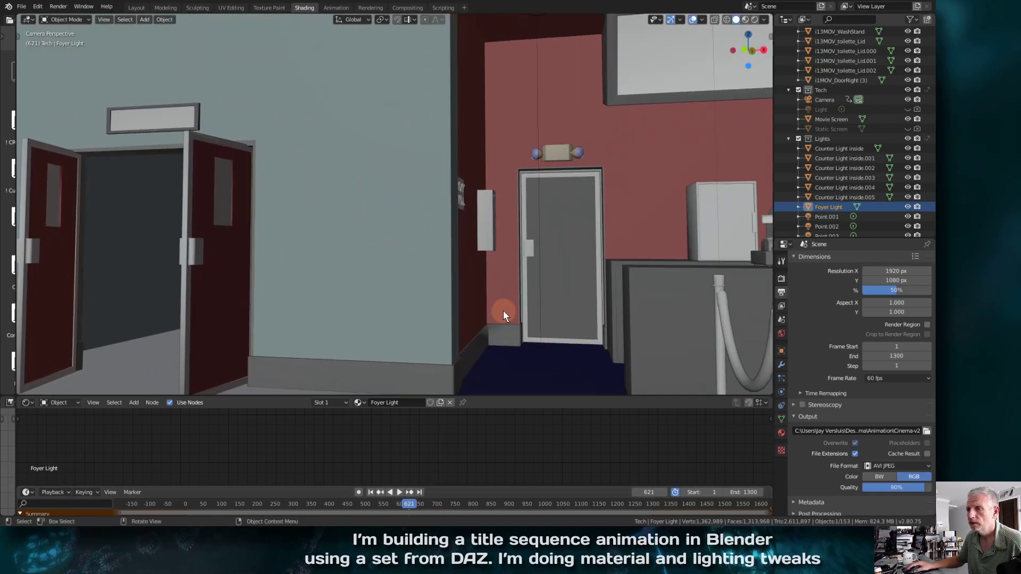
pyautogui.click(577, 153)
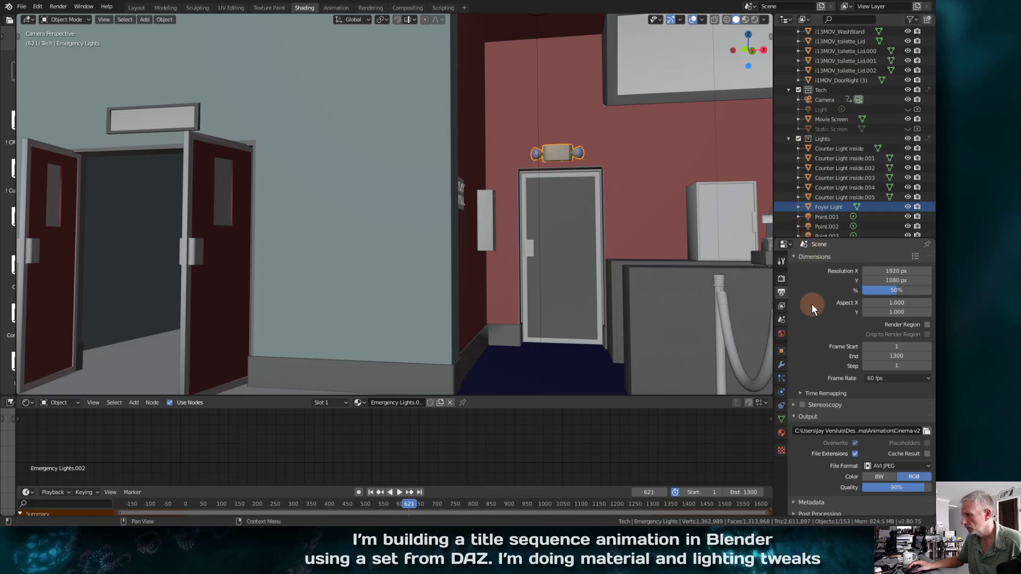
pyautogui.click(783, 433)
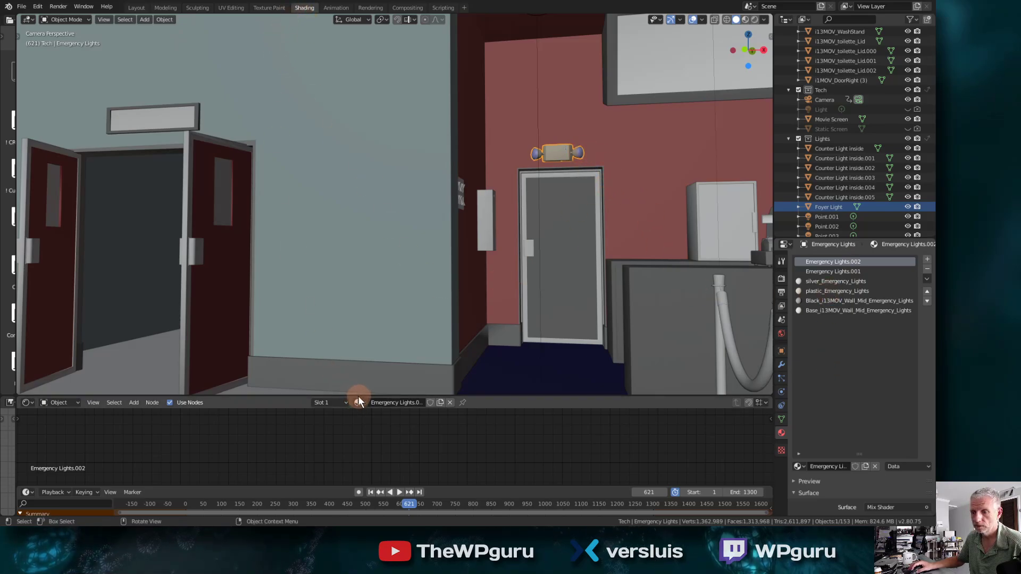
pyautogui.moveTo(358, 397); pyautogui.dragTo(368, 249)
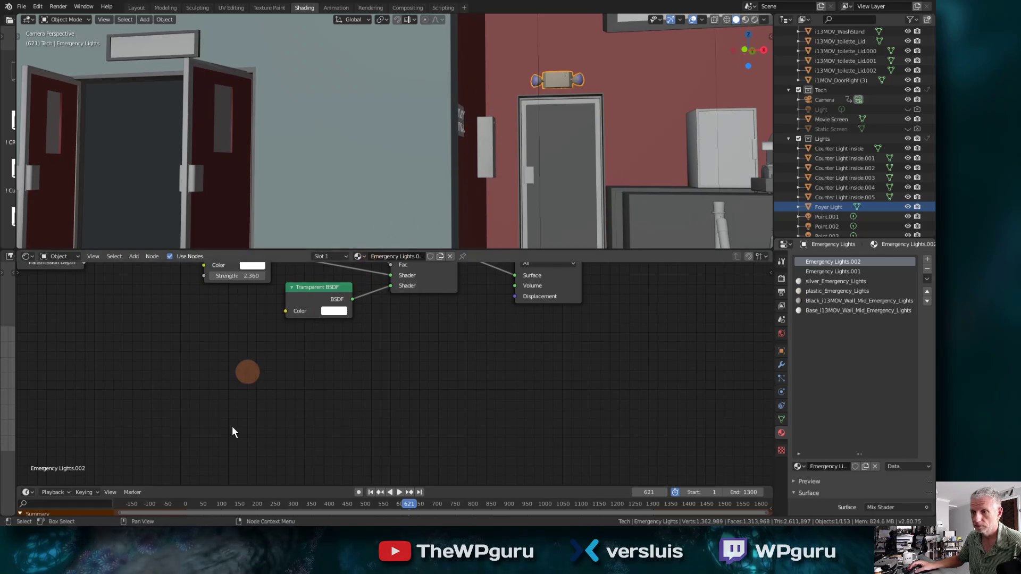
pyautogui.moveTo(383, 376); pyautogui.dragTo(396, 466, button='middle')
pyautogui.moveTo(472, 342); pyautogui.dragTo(503, 369, button='middle')
# - Pick a face on the emergency lamp to identify its material, compare the two light materials and make Emergency Lights.001 active
pyautogui.press('Tab')
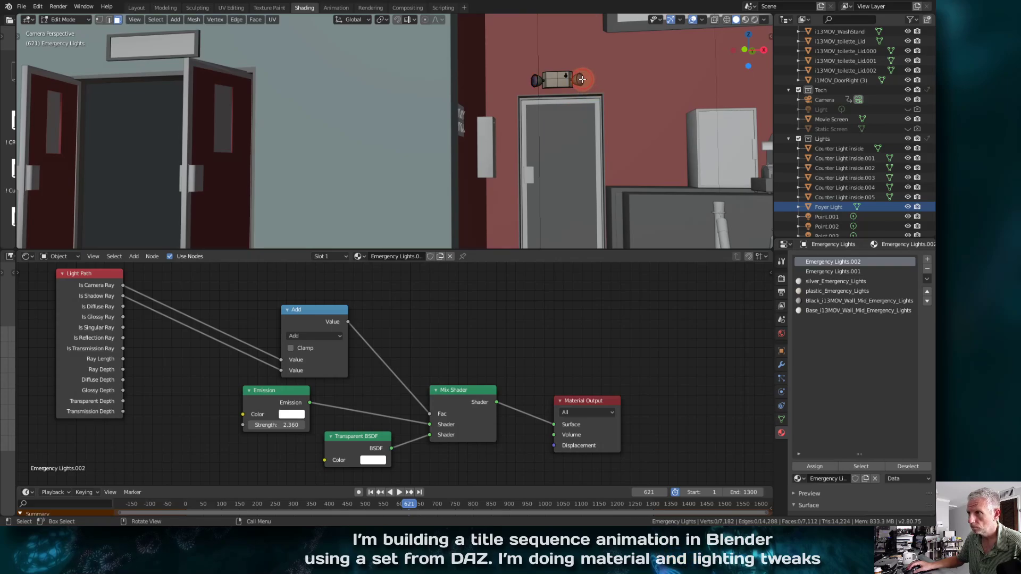
pyautogui.click(580, 78)
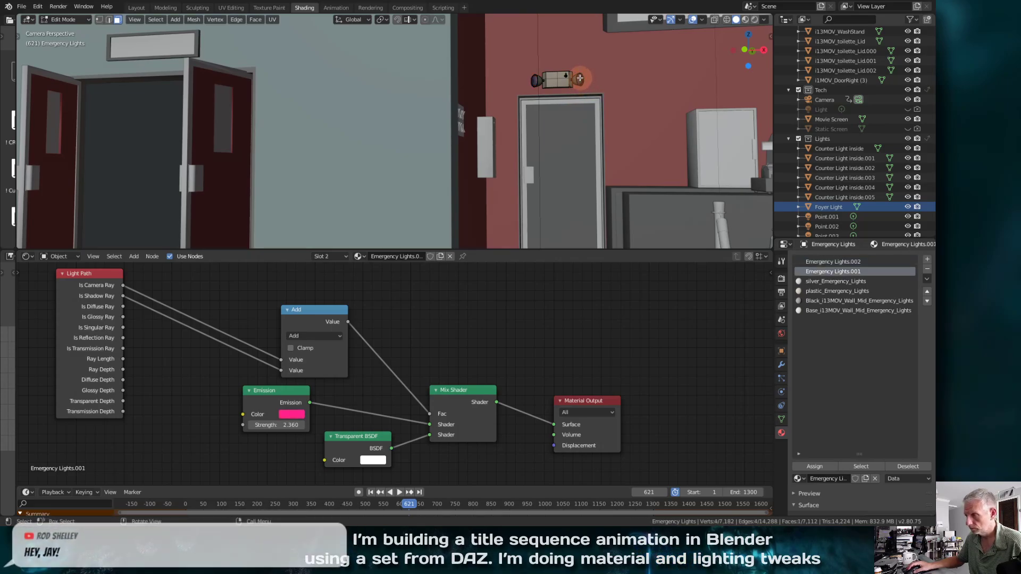
pyautogui.press('Tab')
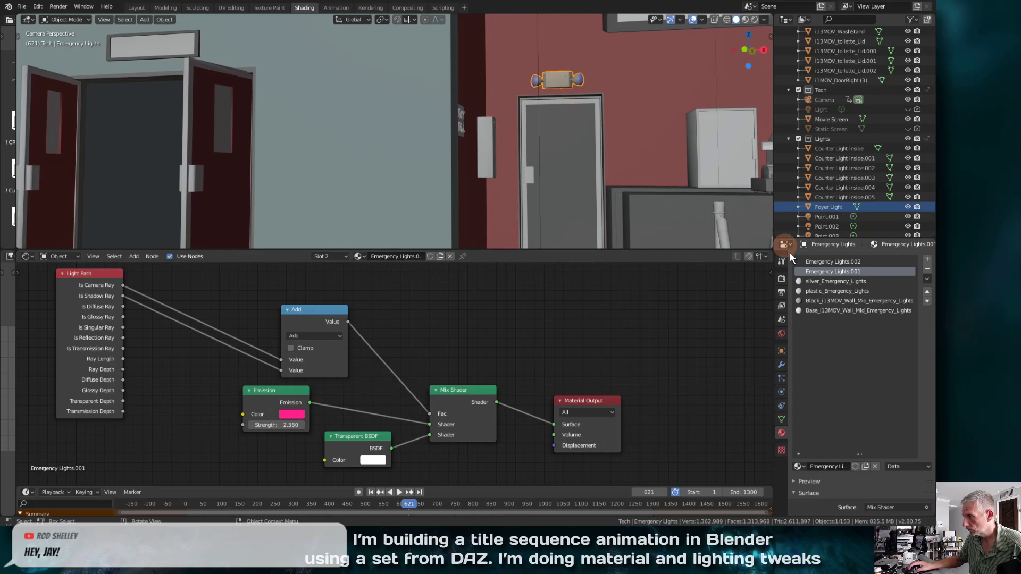
pyautogui.click(849, 262)
pyautogui.click(838, 272)
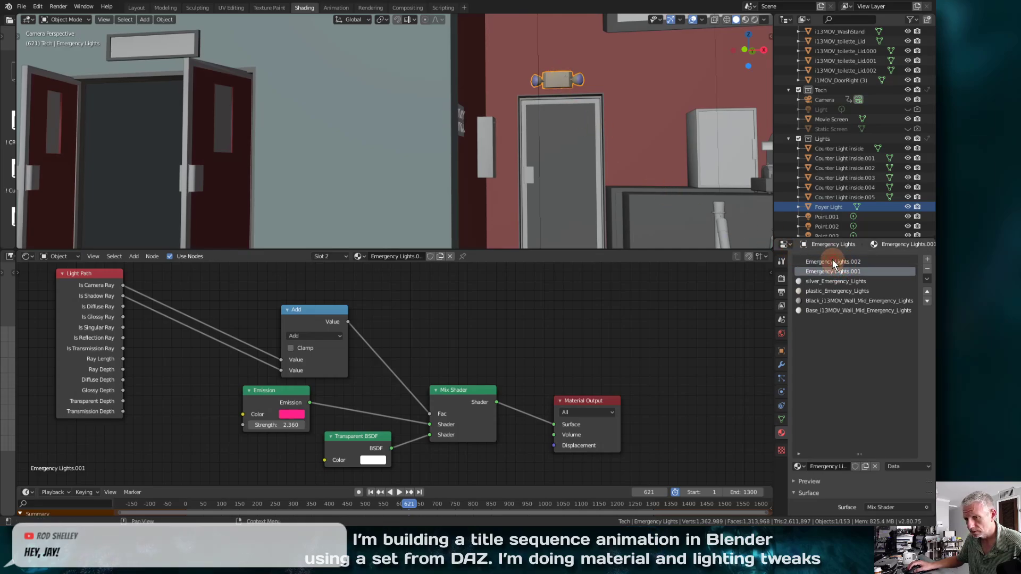
pyautogui.click(832, 262)
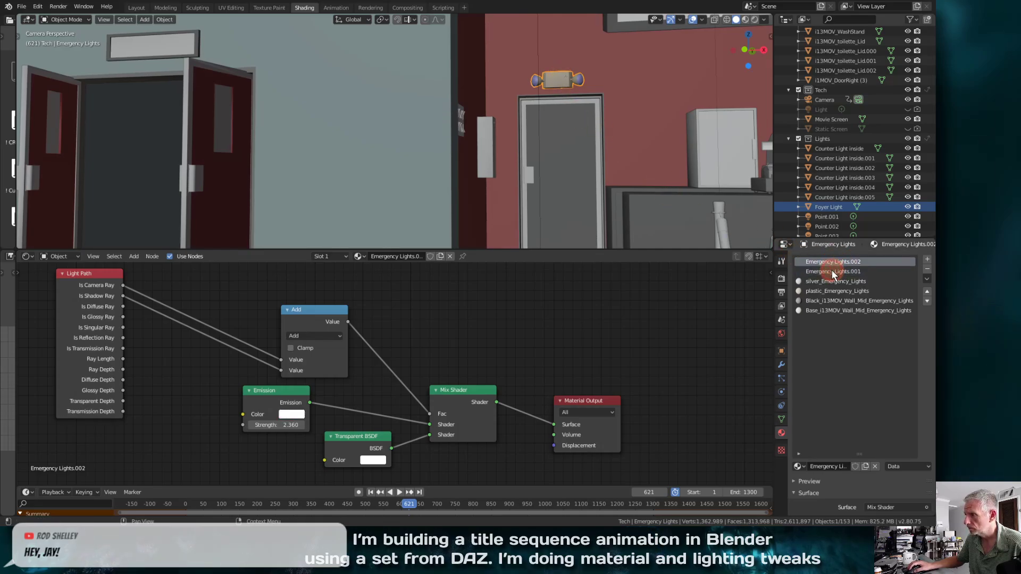
pyautogui.click(832, 271)
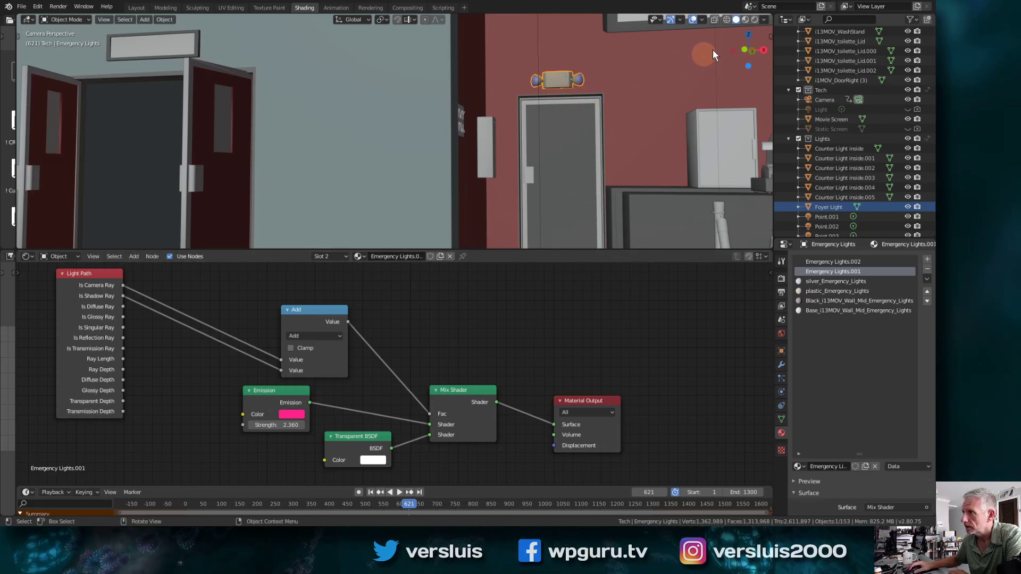
# - Preview the emergency lights in rendered shading and change the emission color of Emergency Lights.001 to pale green
pyautogui.click(754, 20)
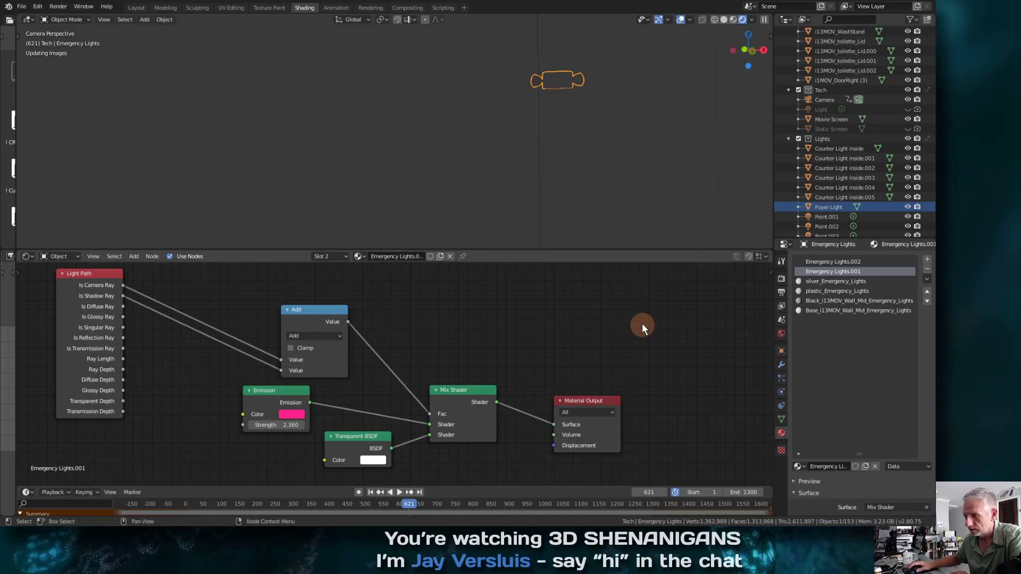
pyautogui.moveTo(499, 330)
pyautogui.mouseDown(button='middle')
pyautogui.moveTo(456, 308)
pyautogui.moveTo(510, 321)
pyautogui.moveTo(509, 331)
pyautogui.mouseUp(button='middle')
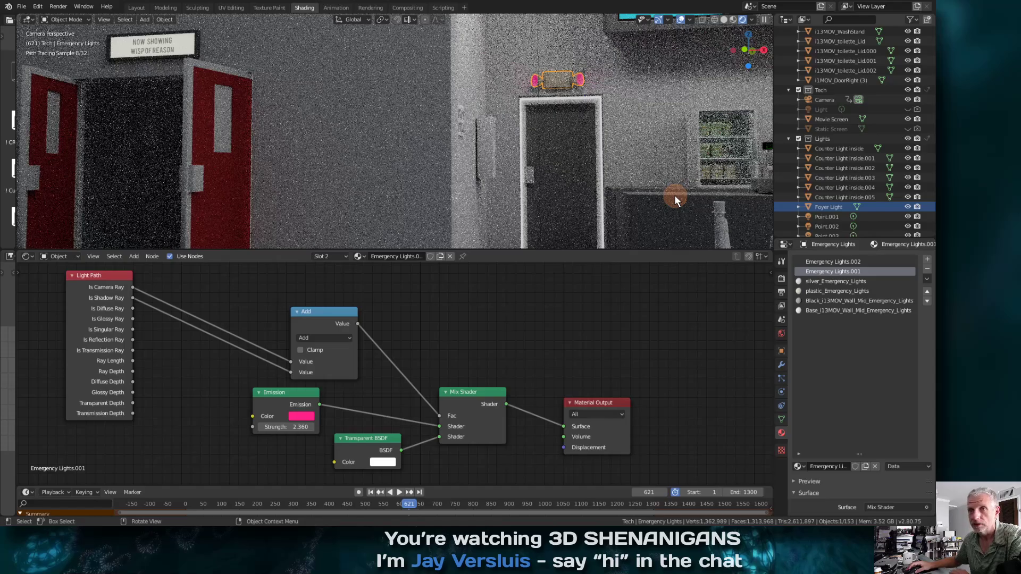
pyautogui.keyDown('shift'); pyautogui.moveTo(621, 213); pyautogui.dragTo(472, 250, button='middle'); pyautogui.keyUp('shift')
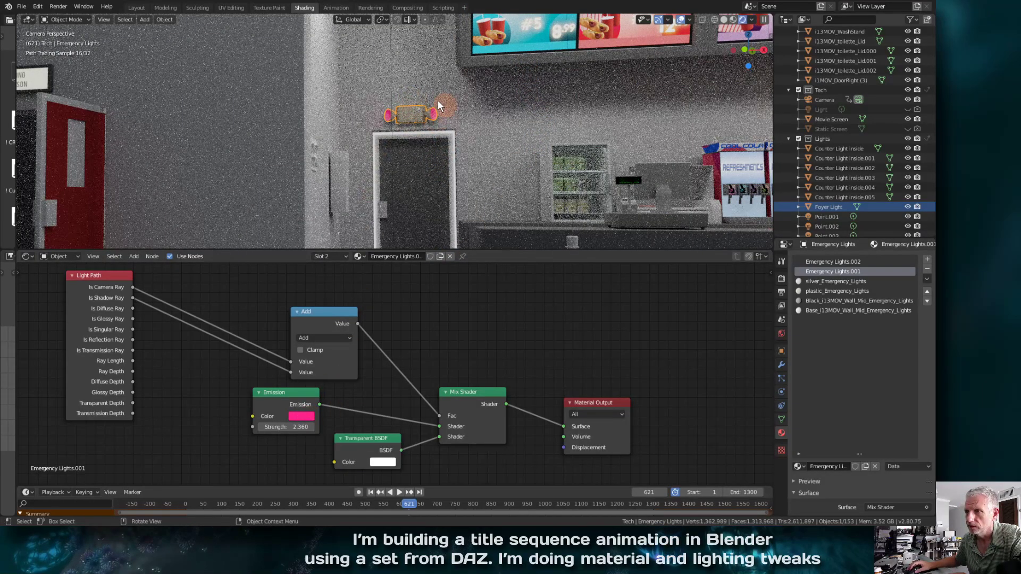
pyautogui.click(302, 416)
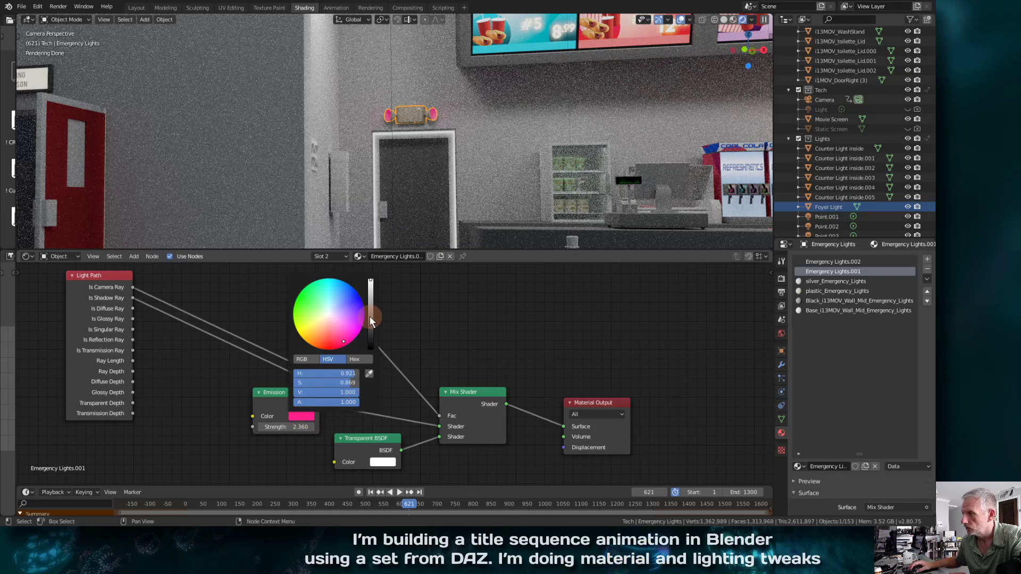
pyautogui.moveTo(322, 305); pyautogui.dragTo(315, 310)
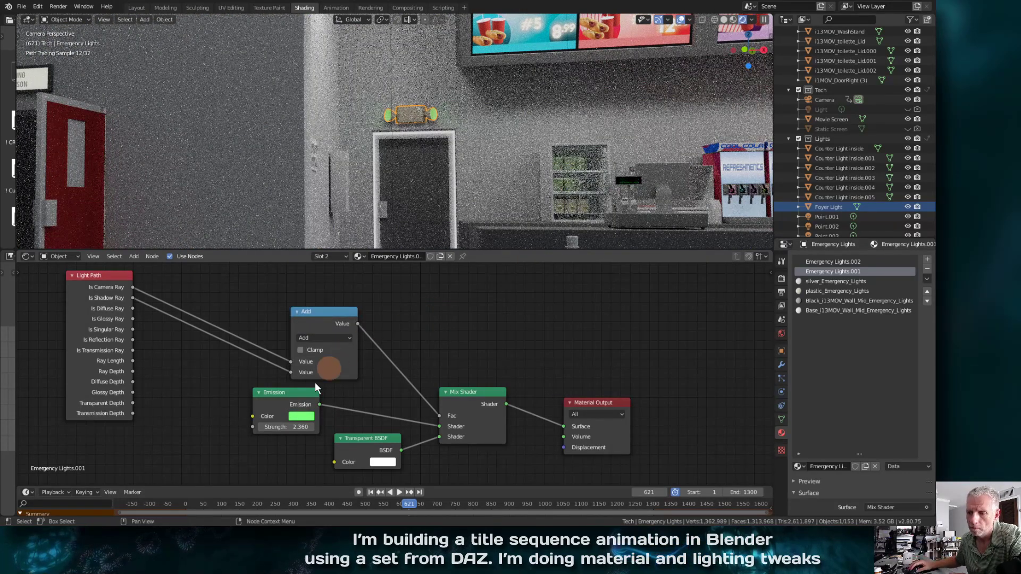
pyautogui.click(301, 416)
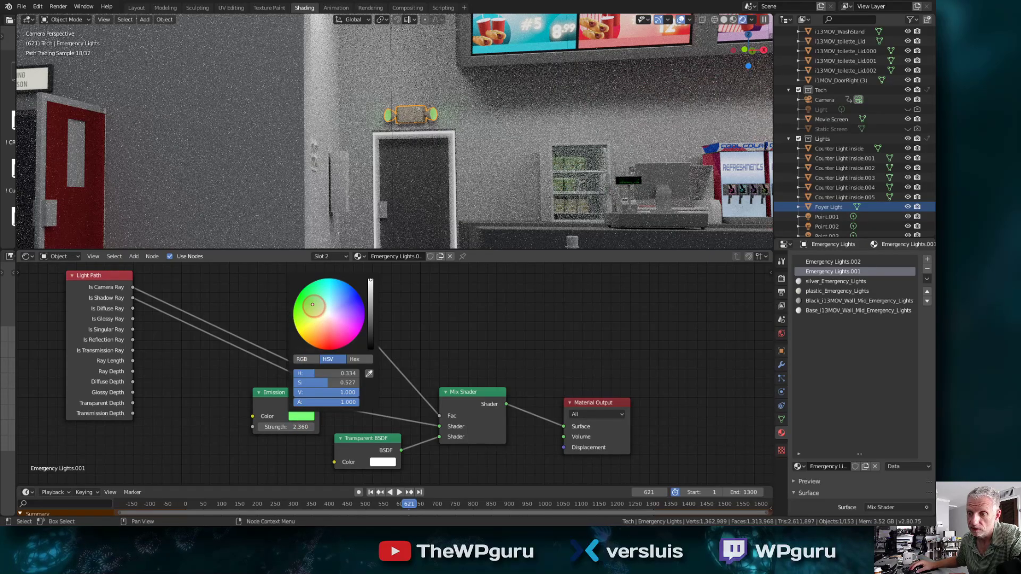
pyautogui.moveTo(312, 306); pyautogui.dragTo(317, 310)
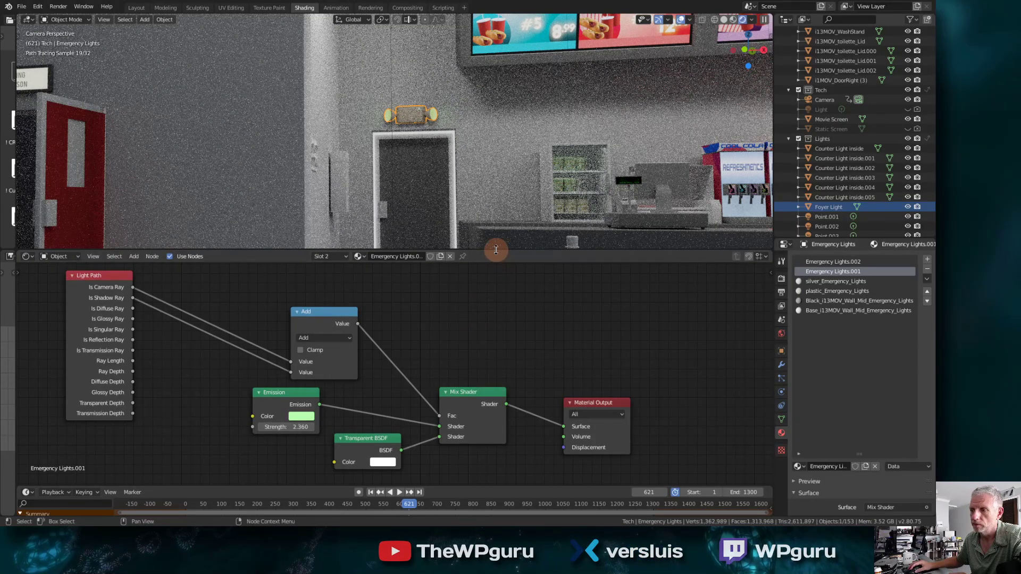
# - Check the rendered foyer and the corridor at frame 742 through the camera, and return to solid shading
pyautogui.scroll(-2, 496, 218)
pyautogui.scroll(-3, 496, 218)
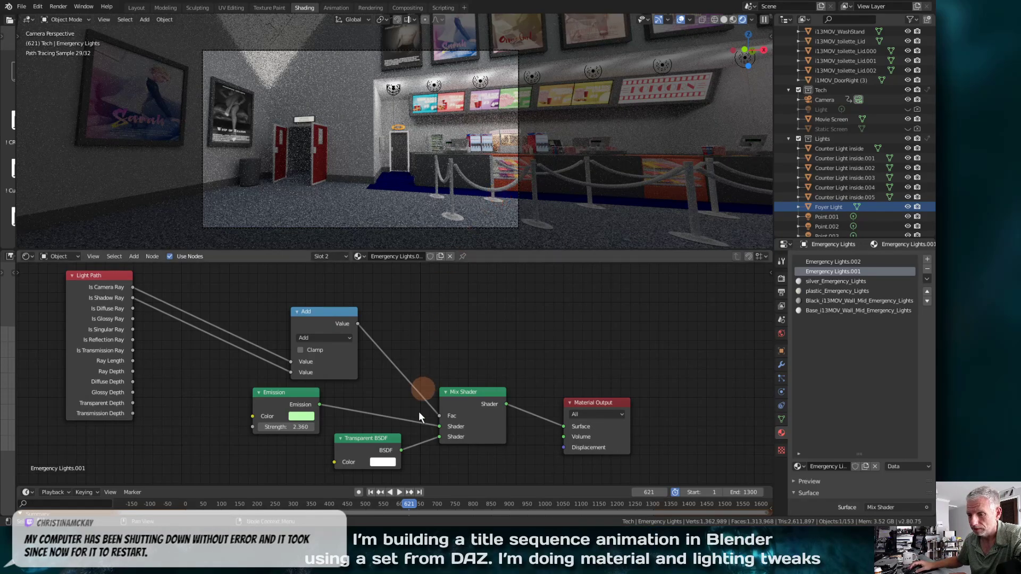
pyautogui.moveTo(408, 503); pyautogui.dragTo(453, 503)
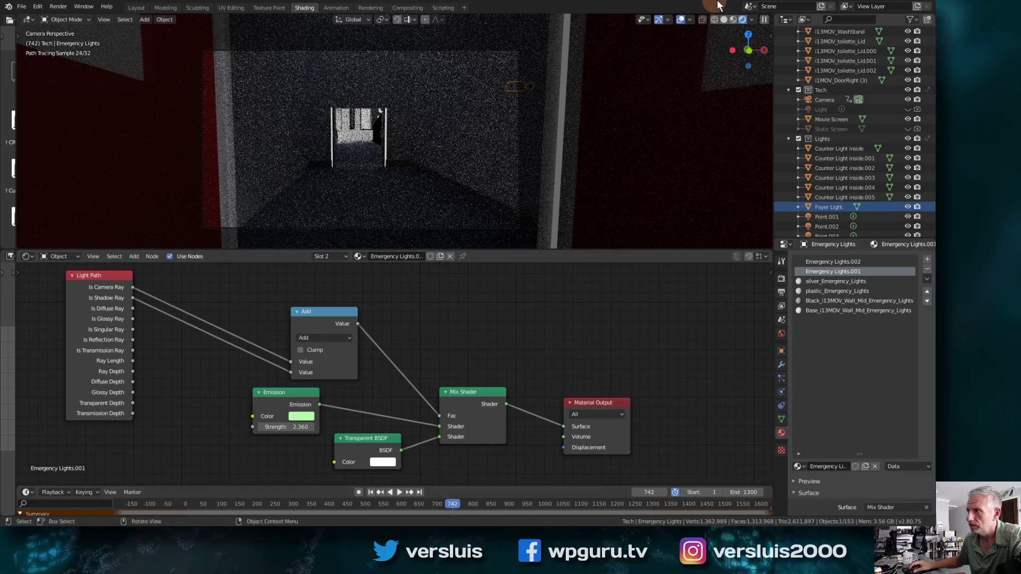
pyautogui.click(725, 19)
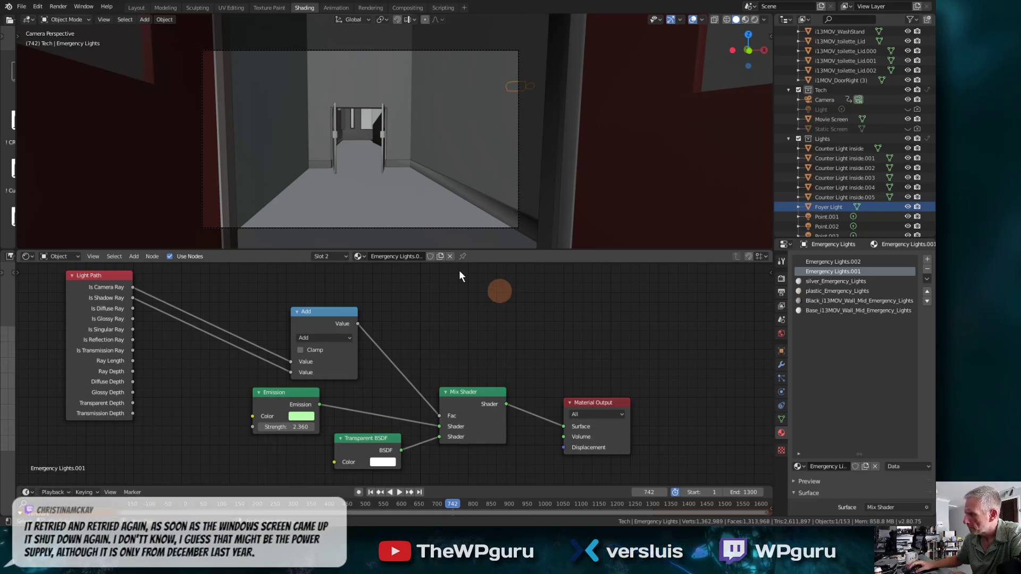
# - Switch to the Layout workspace in solid shading and go to frame 727, at the corridor doors
pyautogui.click(391, 244)
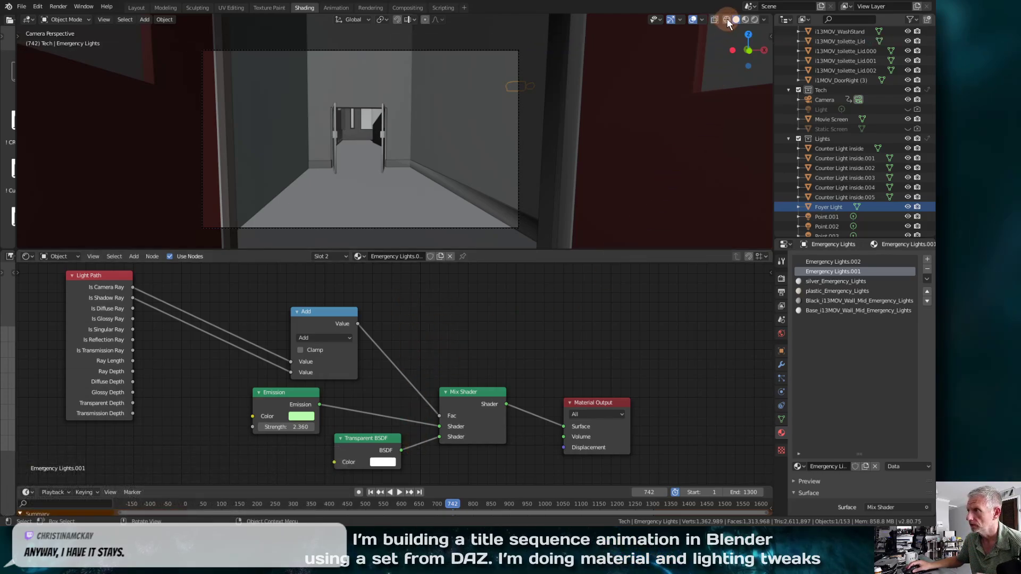
pyautogui.click(137, 9)
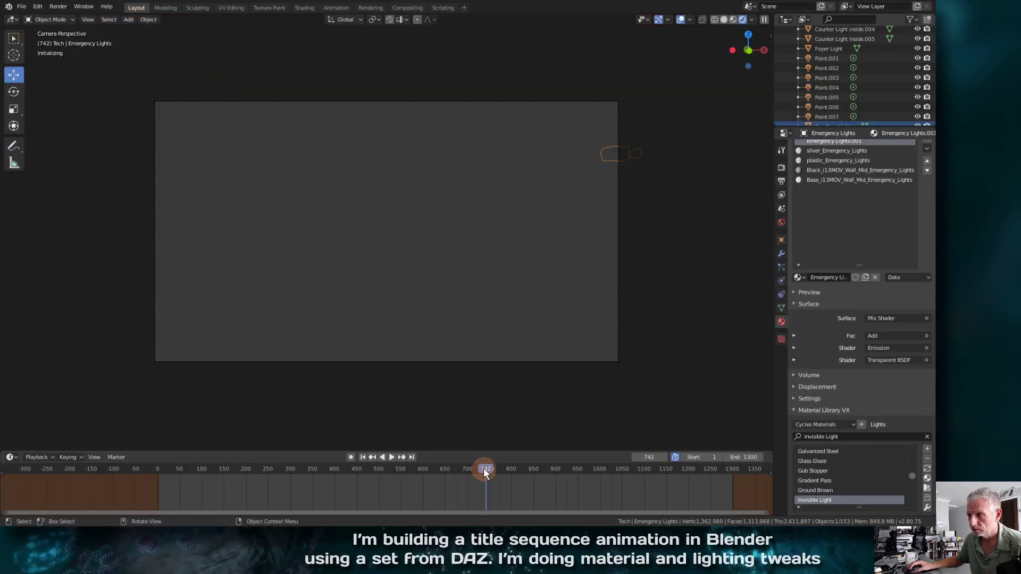
pyautogui.click(723, 19)
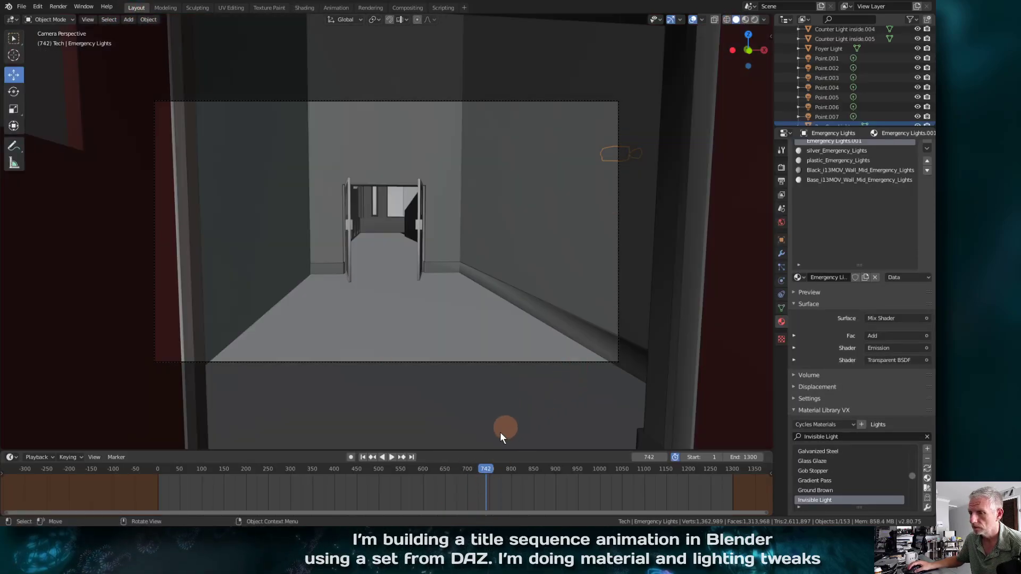
pyautogui.moveTo(484, 466)
pyautogui.mouseDown()
pyautogui.moveTo(471, 467)
pyautogui.moveTo(502, 461)
pyautogui.moveTo(464, 471)
pyautogui.moveTo(479, 468)
pyautogui.mouseUp()
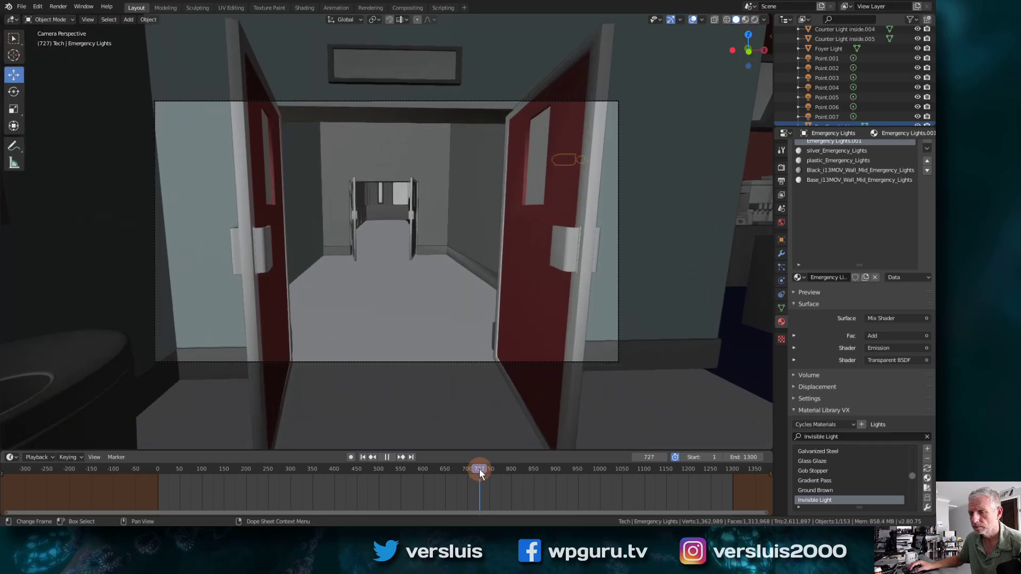
# - Select the i13MOV_Floor object and leave the camera view to frame the whole cinema set
pyautogui.click(409, 329)
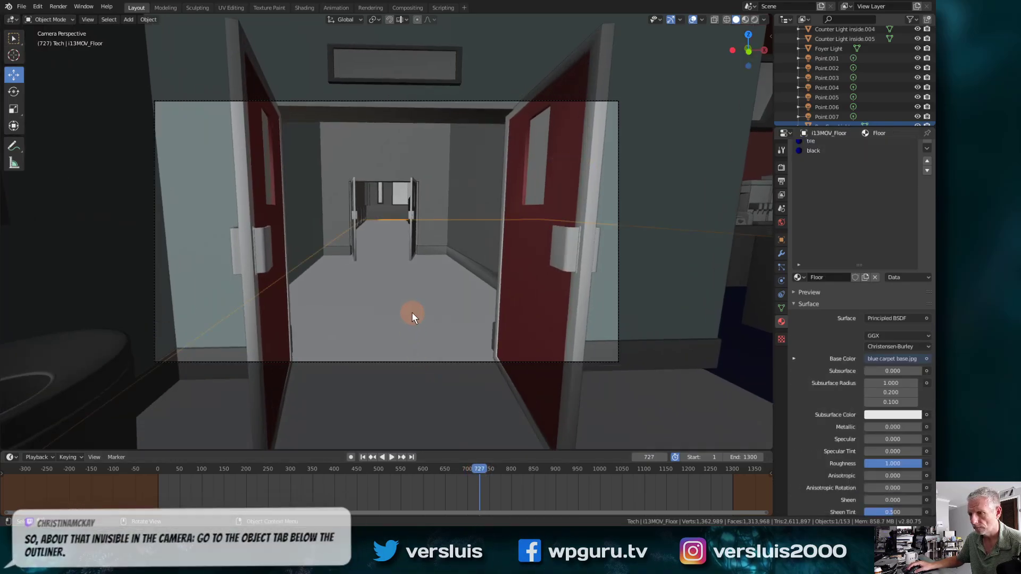
pyautogui.moveTo(412, 312); pyautogui.dragTo(496, 335, button='middle')
pyautogui.press('Home')
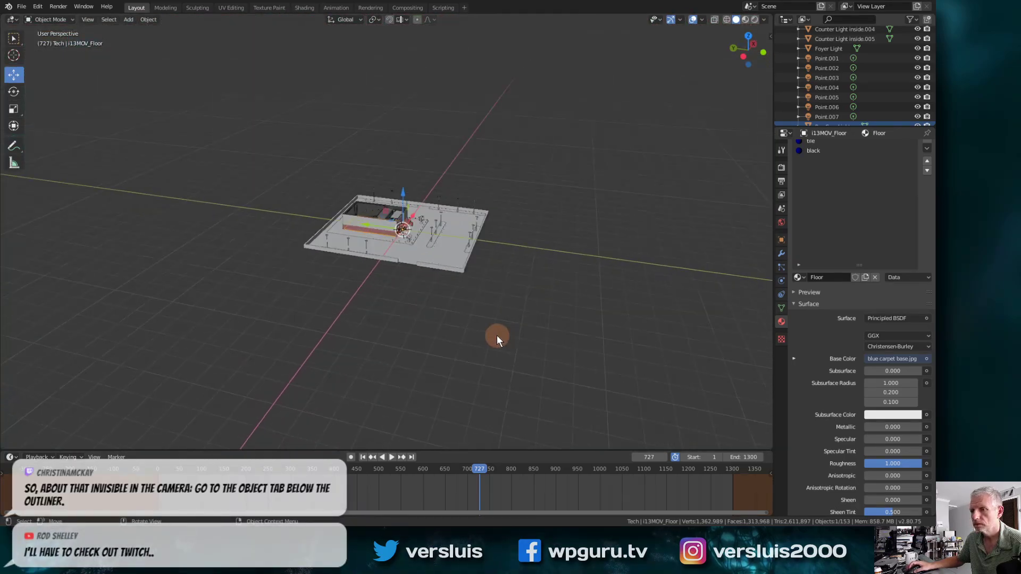
# - Select the cinema's long outer side wall, i13MOV_Wall_Left, and search the outliner for its entry
pyautogui.scroll(10, 496, 336)
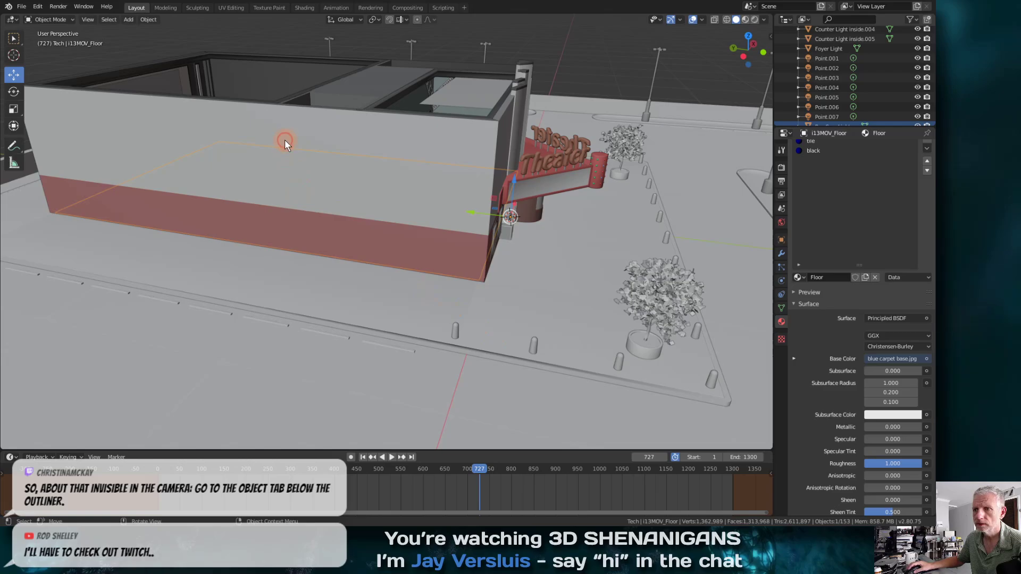
pyautogui.click(314, 180)
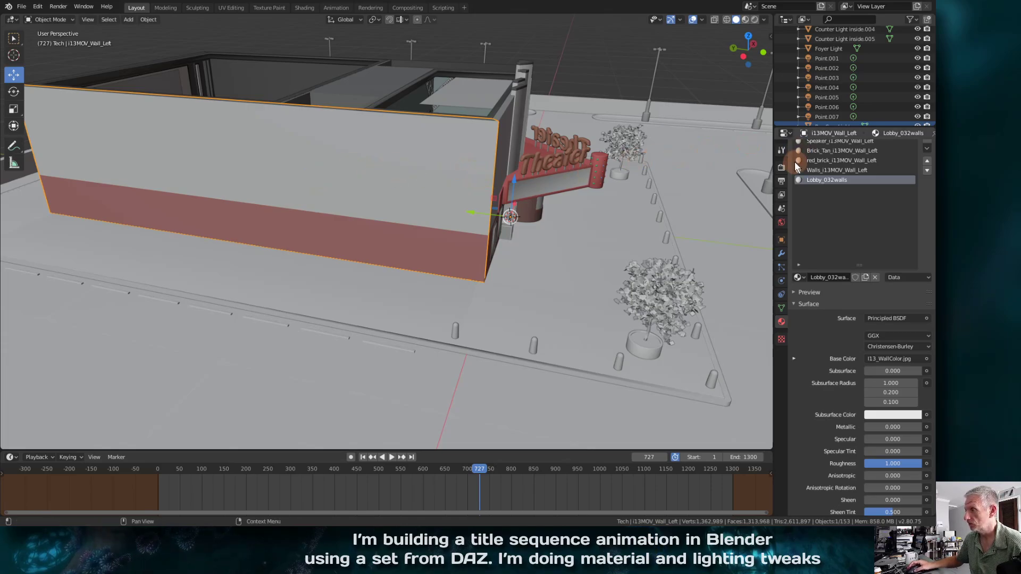
pyautogui.scroll(-10, 879, 83)
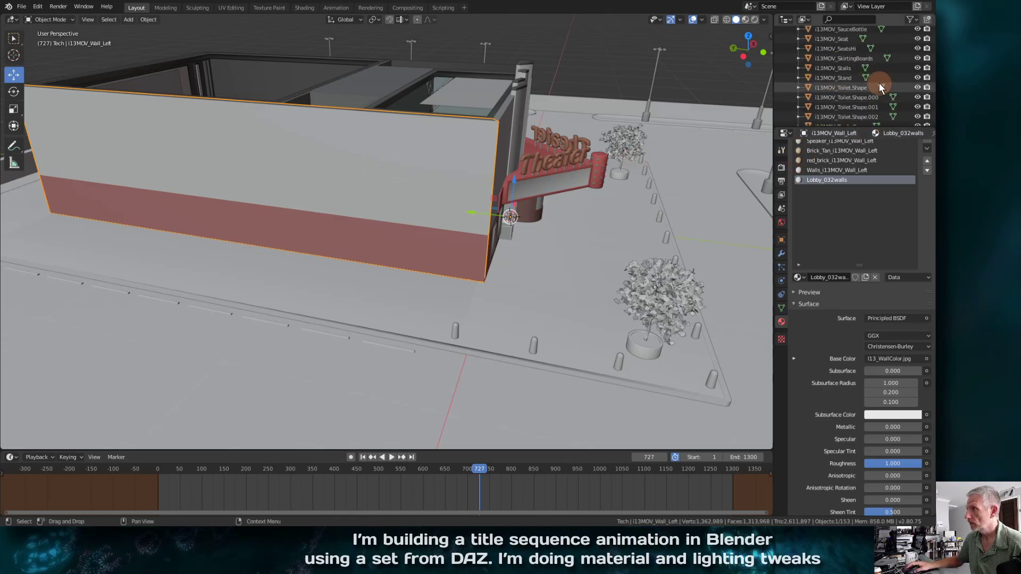
pyautogui.scroll(-10, 879, 83)
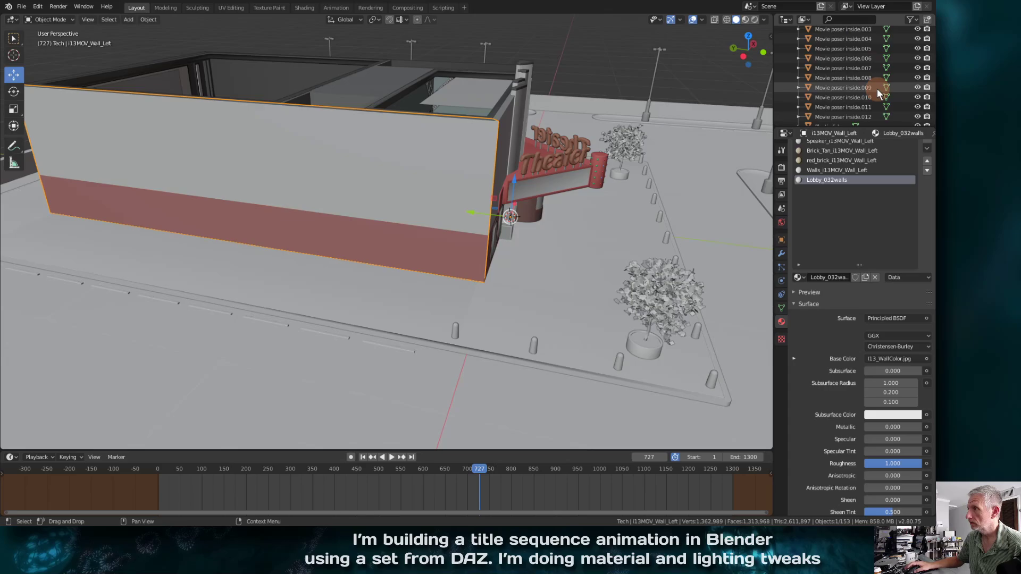
pyautogui.scroll(-10, 876, 88)
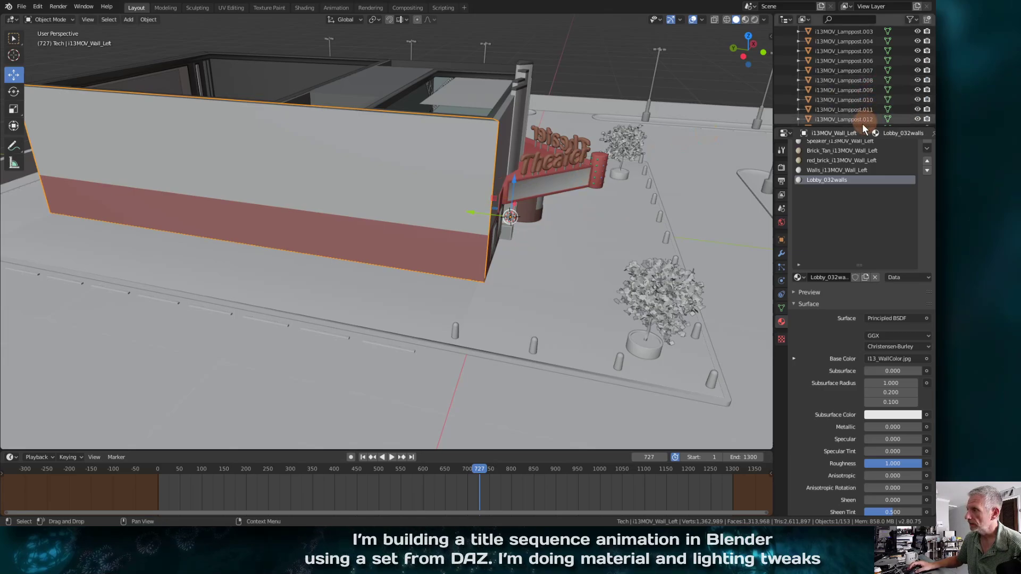
pyautogui.click(562, 187)
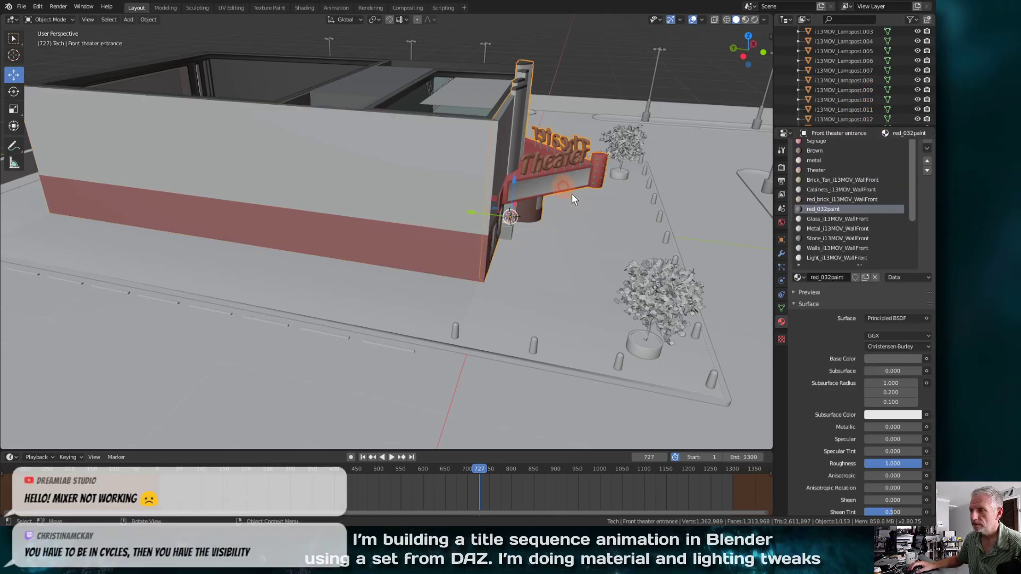
pyautogui.click(435, 303)
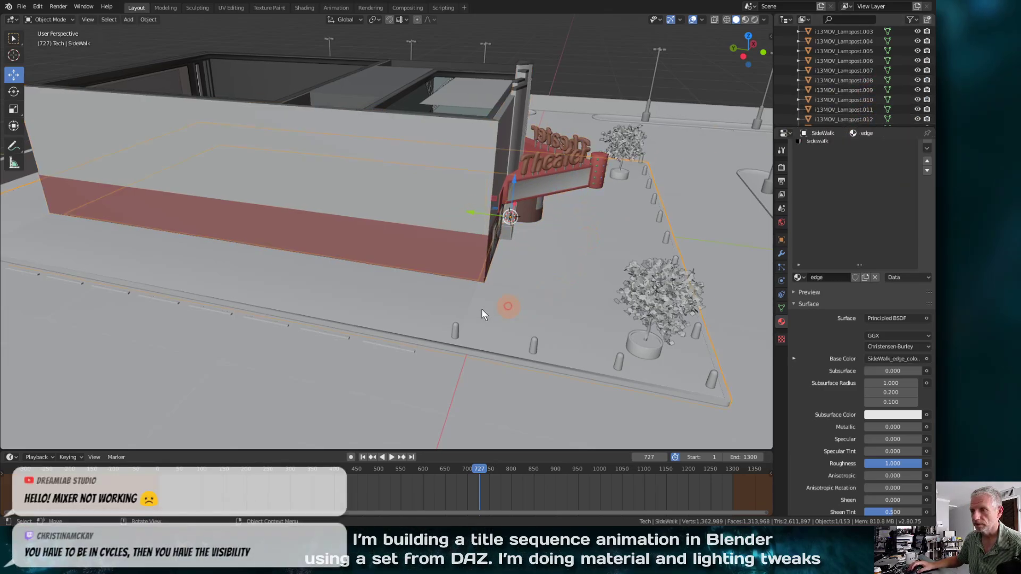
pyautogui.click(372, 173)
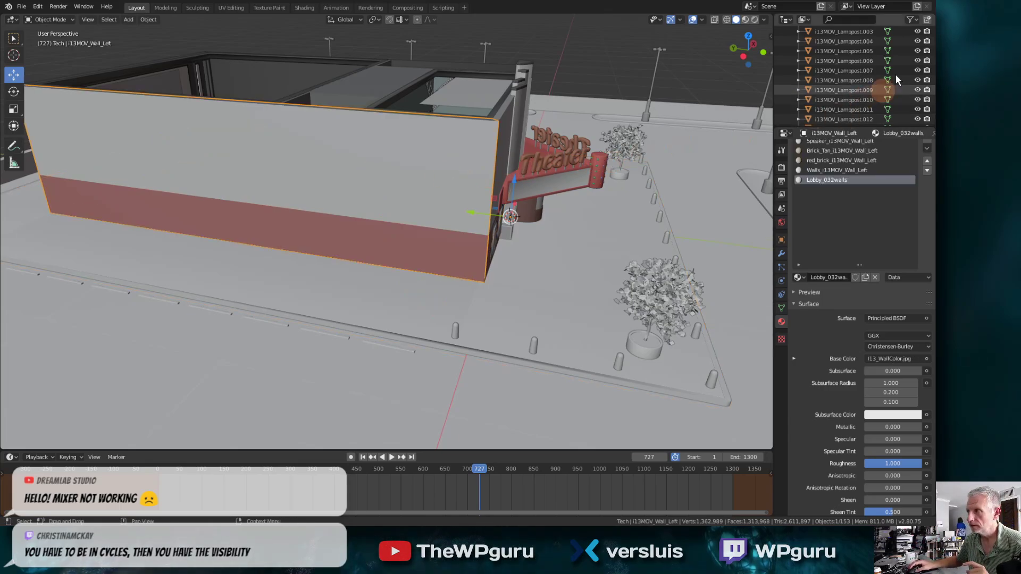
# - Enlarge the outliner, locate i13MOV_Wall_Left and hide that wall in the viewport
pyautogui.moveTo(870, 128); pyautogui.dragTo(867, 266)
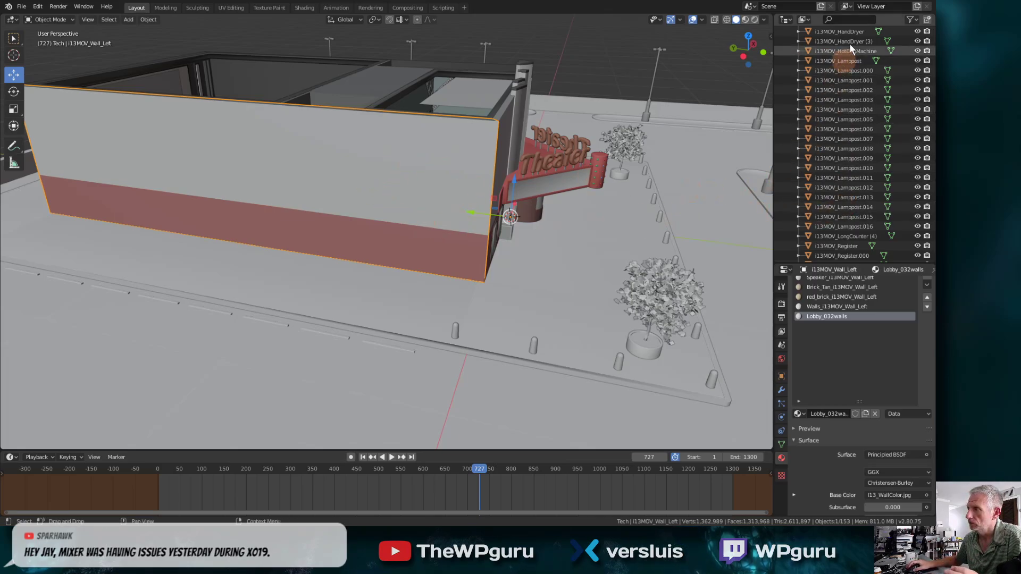
pyautogui.scroll(-15, 879, 95)
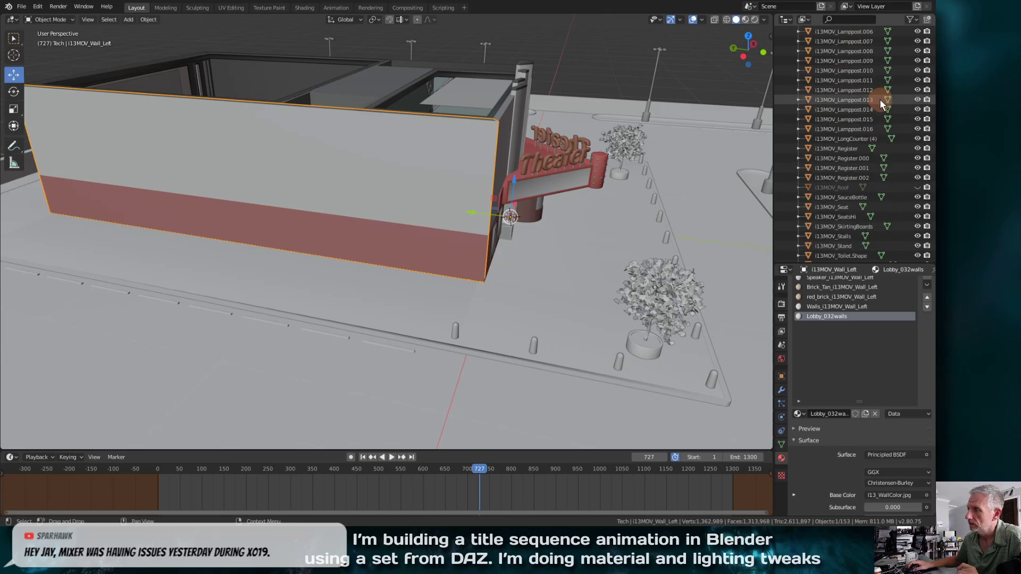
pyautogui.scroll(-2, 880, 101)
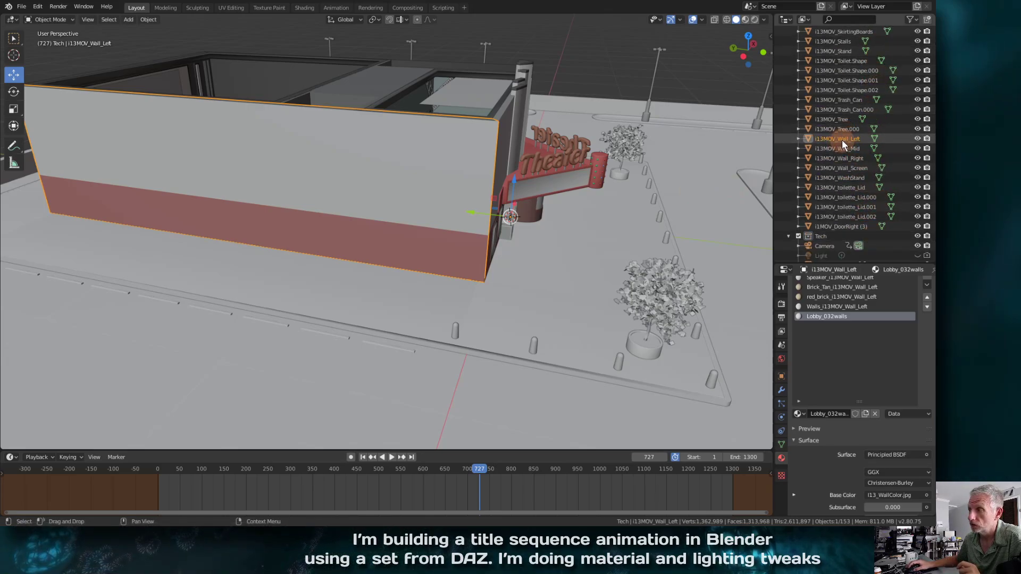
pyautogui.click(562, 187)
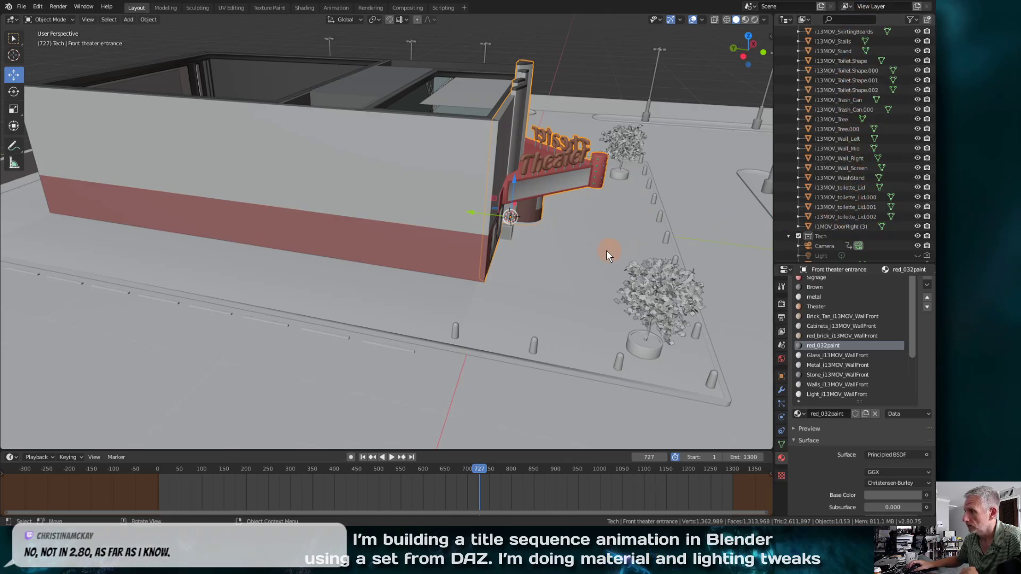
pyautogui.click(412, 181)
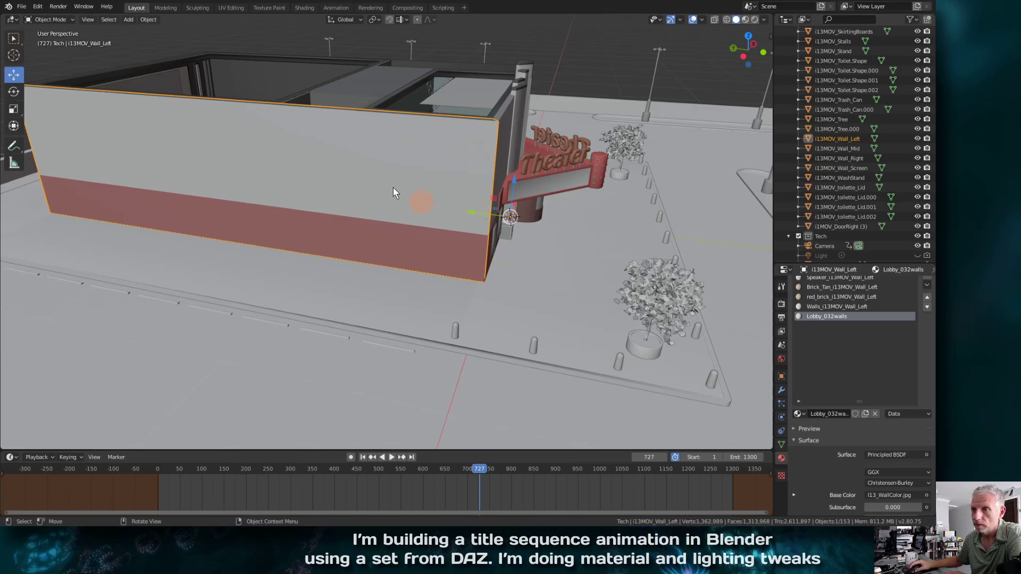
pyautogui.click(917, 139)
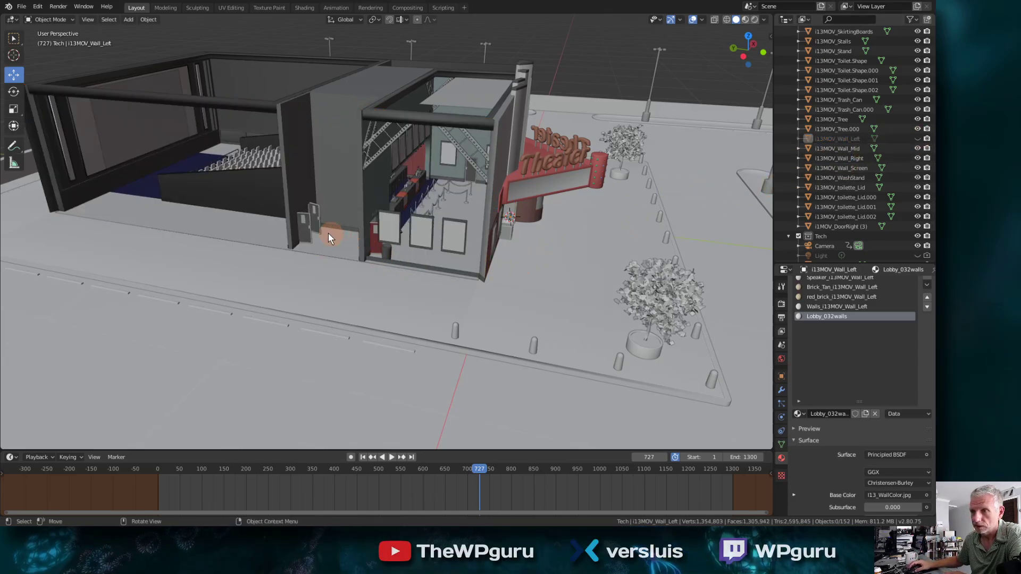
# - Examine the exposed corridor between the grey and red doors from several angles and select its floor
pyautogui.scroll(5, 324, 248)
pyautogui.scroll(6, 324, 248)
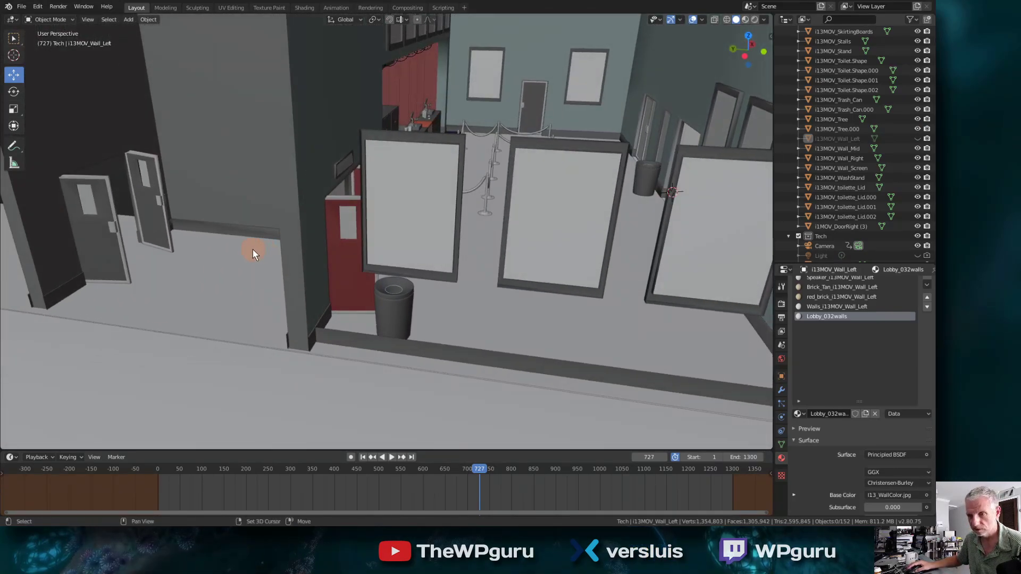
pyautogui.moveTo(253, 255); pyautogui.dragTo(431, 251, button='middle')
pyautogui.moveTo(381, 229); pyautogui.dragTo(348, 144, button='middle')
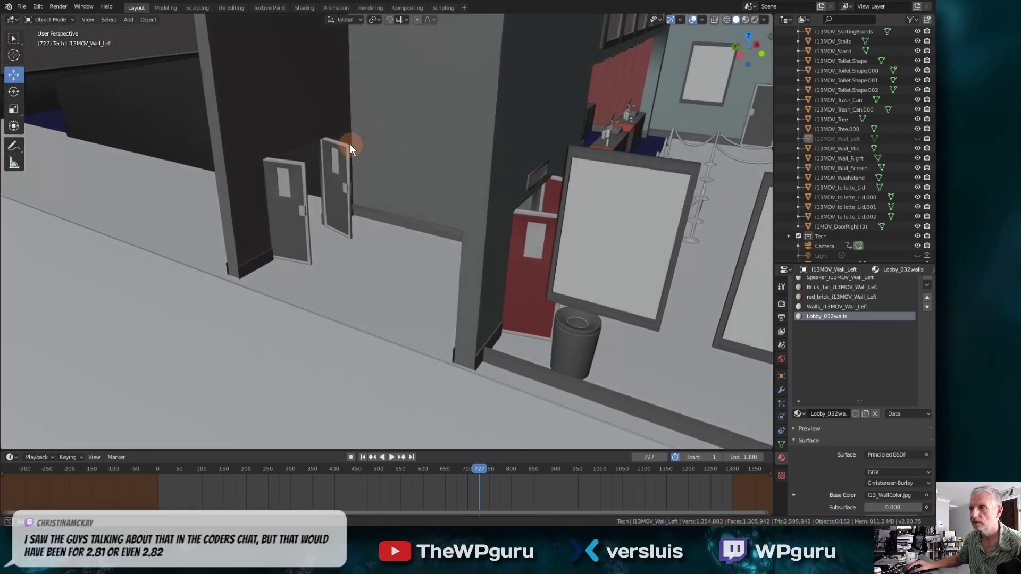
pyautogui.moveTo(362, 251); pyautogui.dragTo(390, 276, button='middle')
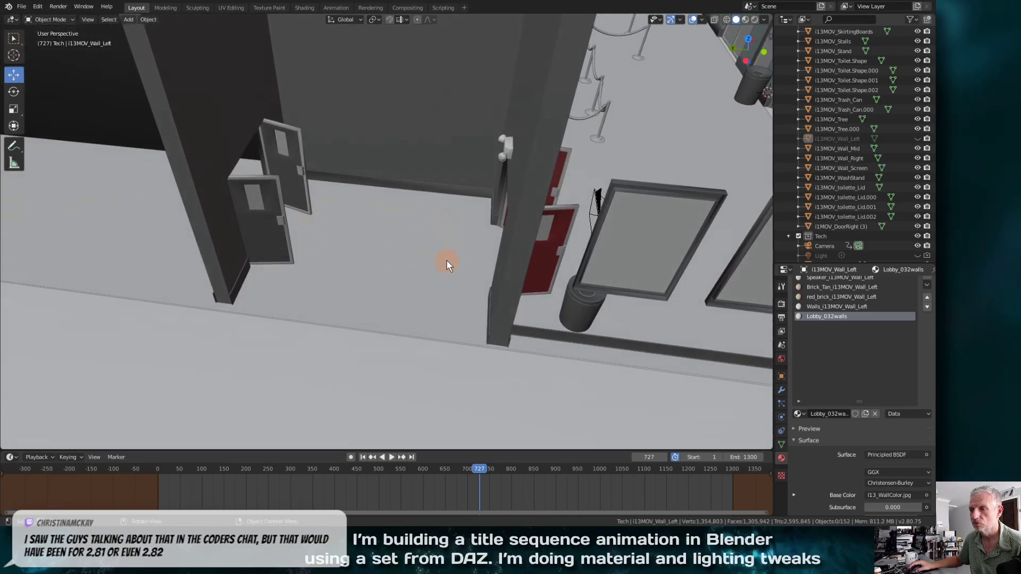
pyautogui.click(425, 256)
pyautogui.moveTo(413, 279); pyautogui.dragTo(426, 261, button='middle')
pyautogui.scroll(-6, 426, 261)
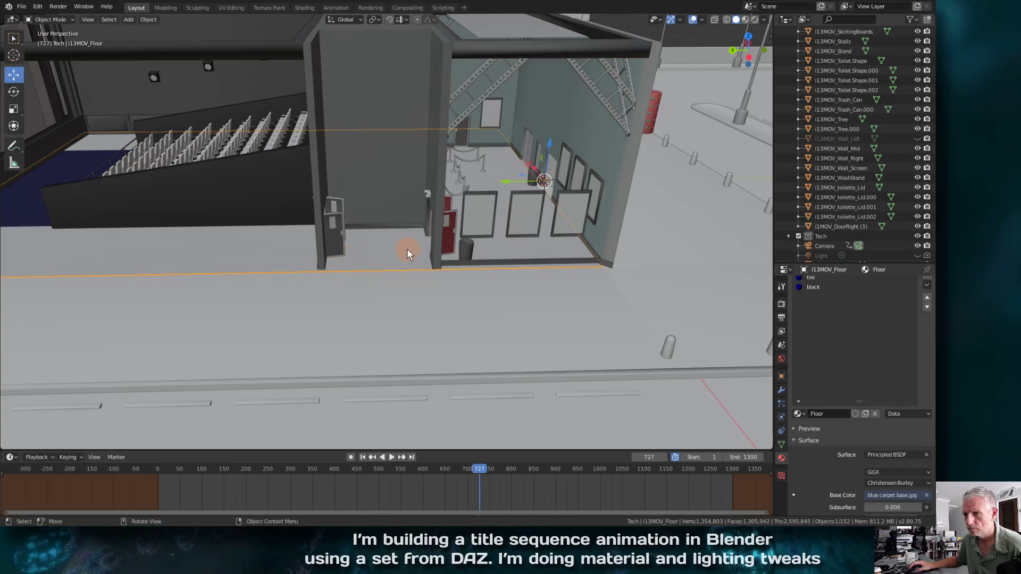
pyautogui.moveTo(371, 228); pyautogui.dragTo(334, 306, button='middle')
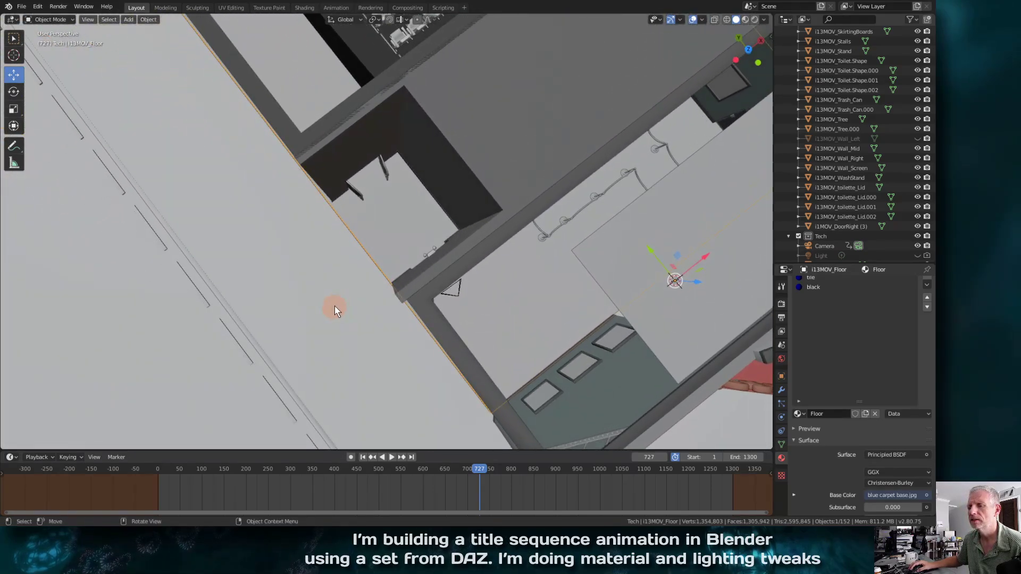
# - Place the 3D cursor on the corridor floor between the grey and red doors
pyautogui.rightClick(396, 216)
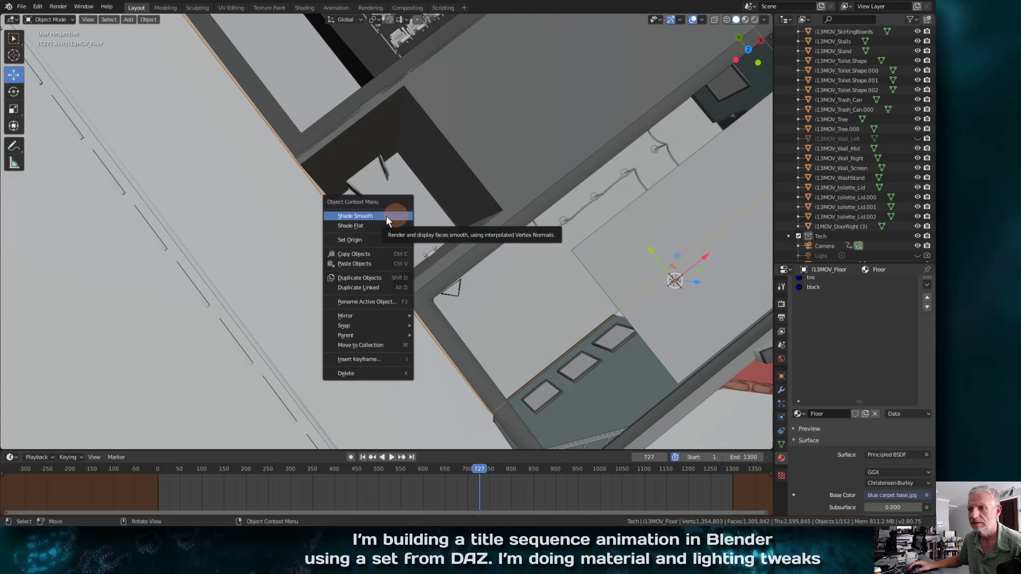
pyautogui.click(386, 216)
pyautogui.click(279, 229)
pyautogui.click(14, 54)
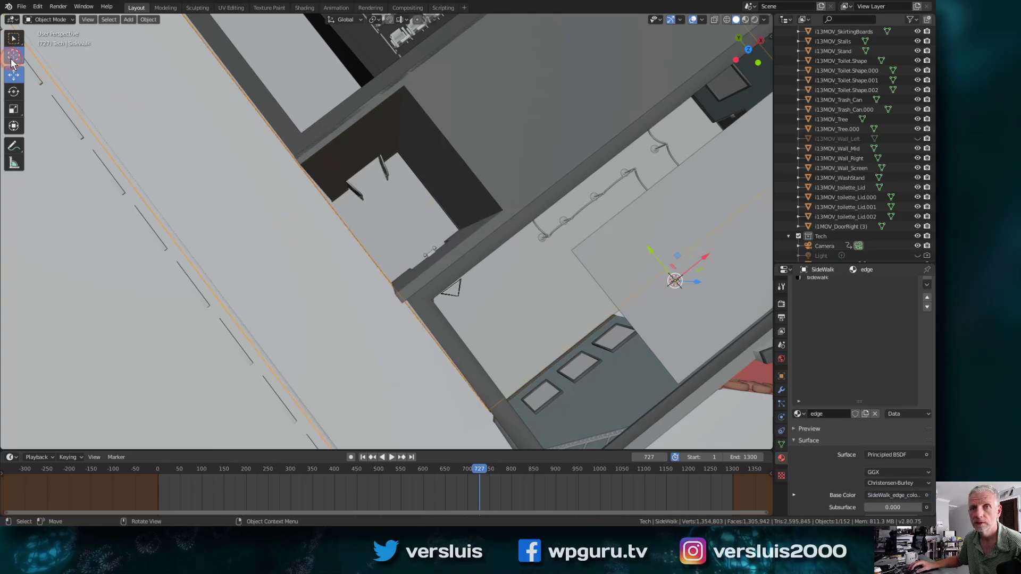
pyautogui.click(394, 216)
# - Add a mesh plane at the 3D cursor on the corridor floor and activate the Move tool
pyautogui.moveTo(346, 247); pyautogui.dragTo(410, 169, button='middle')
pyautogui.scroll(-3, 410, 172)
pyautogui.scroll(8, 411, 172)
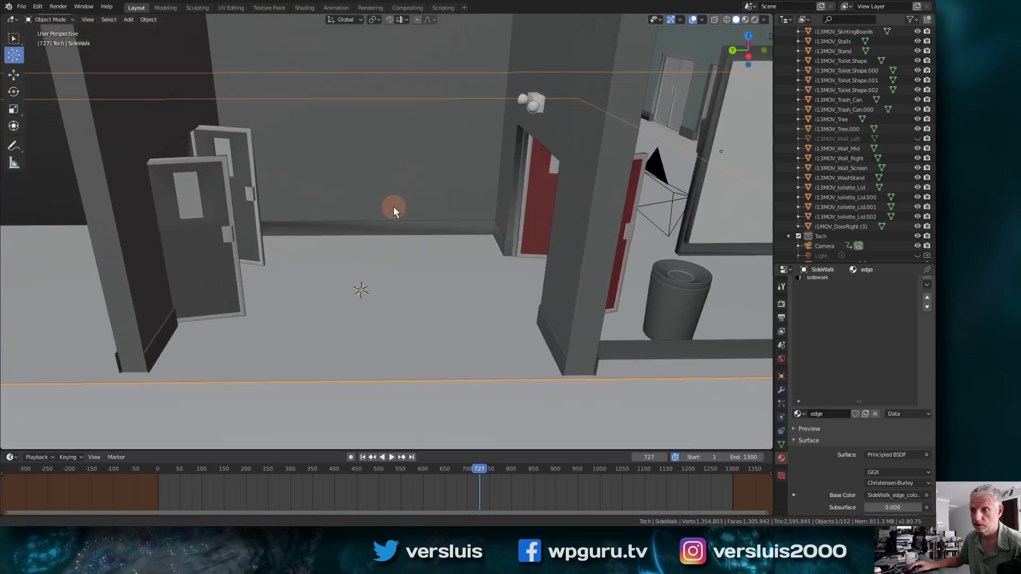
pyautogui.moveTo(394, 207); pyautogui.dragTo(414, 155, button='middle')
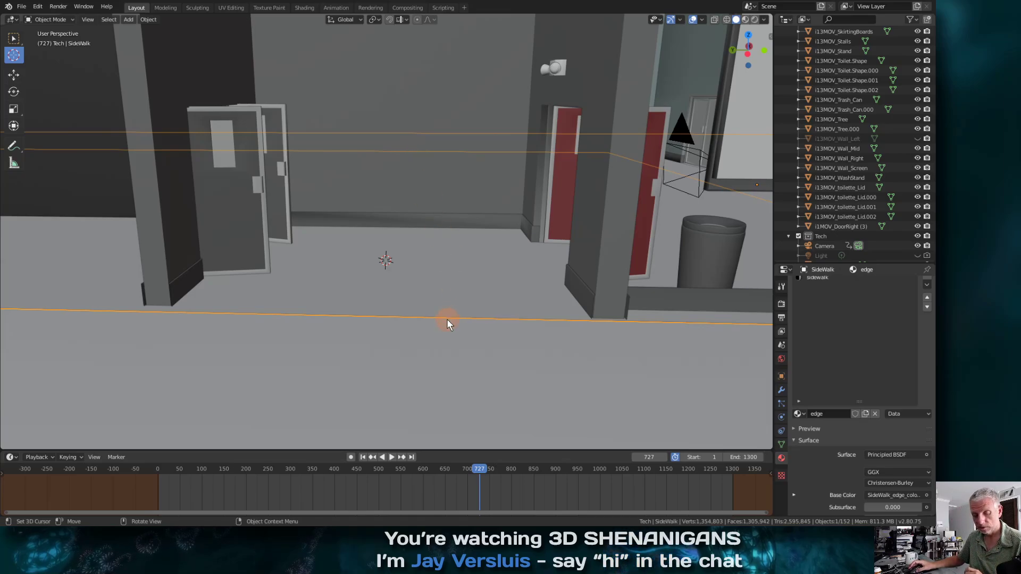
pyautogui.hotkey('shift', 'a')
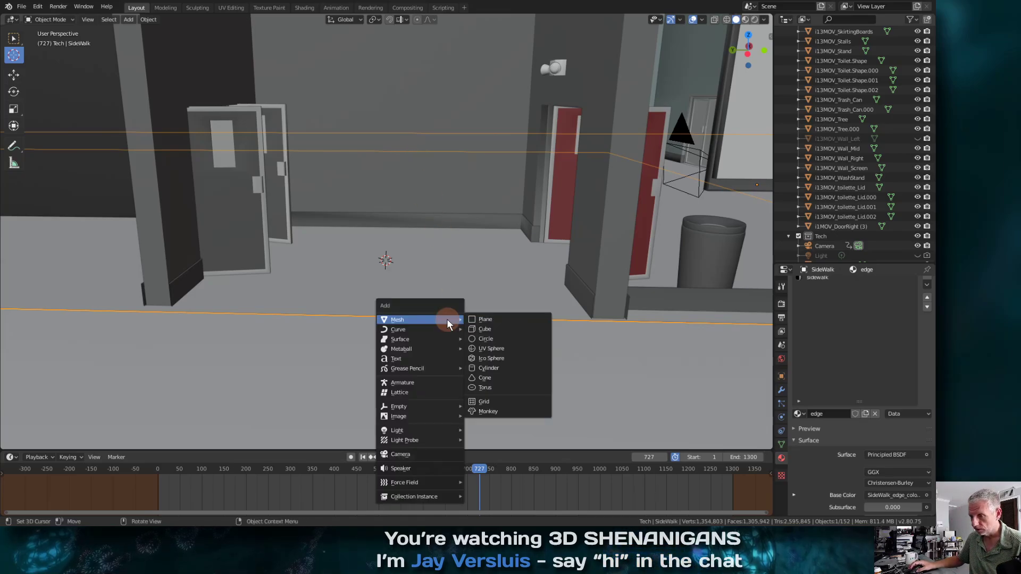
pyautogui.click(515, 320)
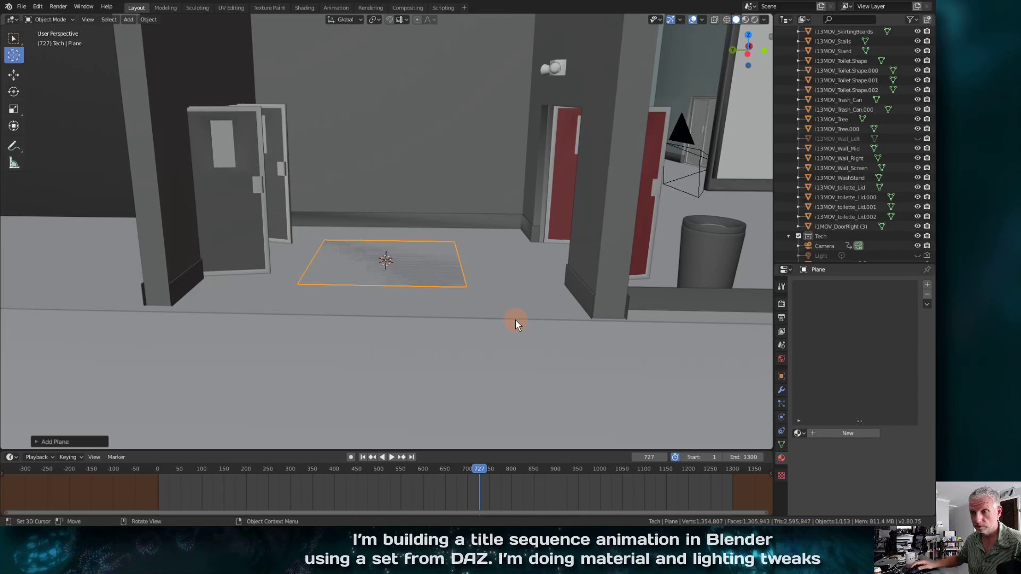
pyautogui.press('s')
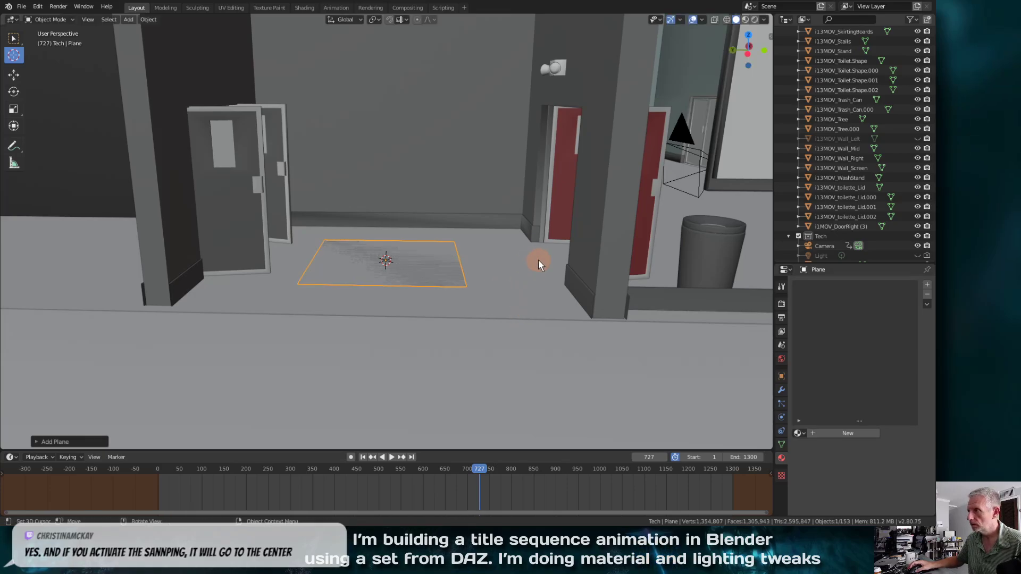
pyautogui.moveTo(538, 259); pyautogui.dragTo(487, 314, button='middle')
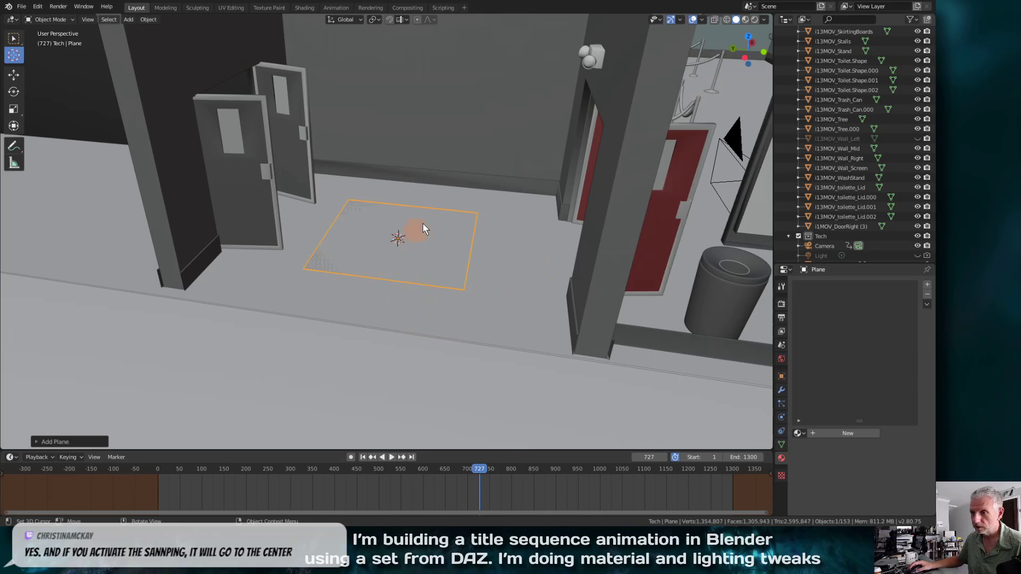
pyautogui.click(14, 75)
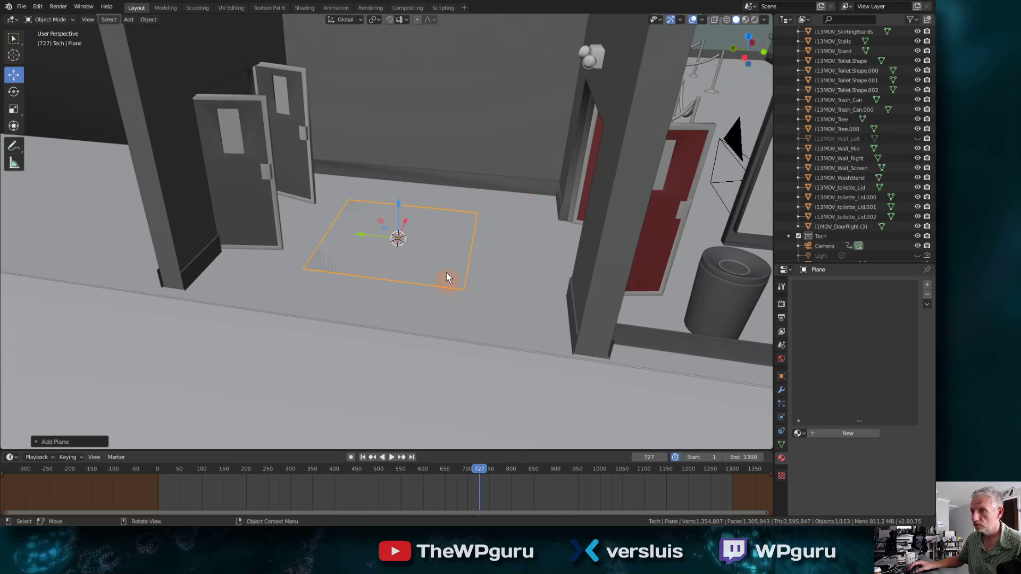
pyautogui.moveTo(446, 272)
pyautogui.mouseDown(button='middle')
pyautogui.moveTo(419, 279)
pyautogui.moveTo(434, 263)
pyautogui.mouseUp(button='middle')
pyautogui.press('s')
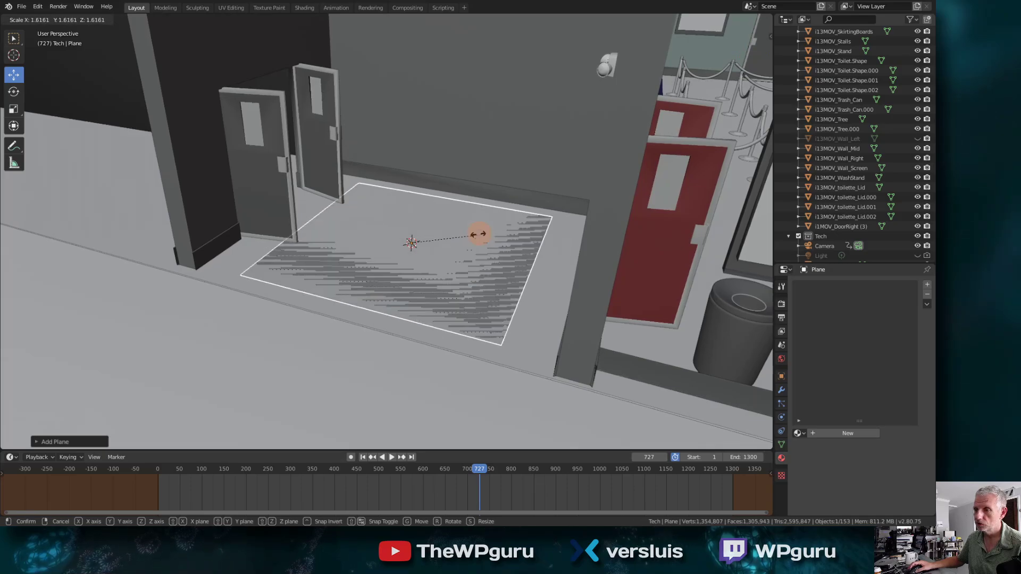
pyautogui.click(457, 263)
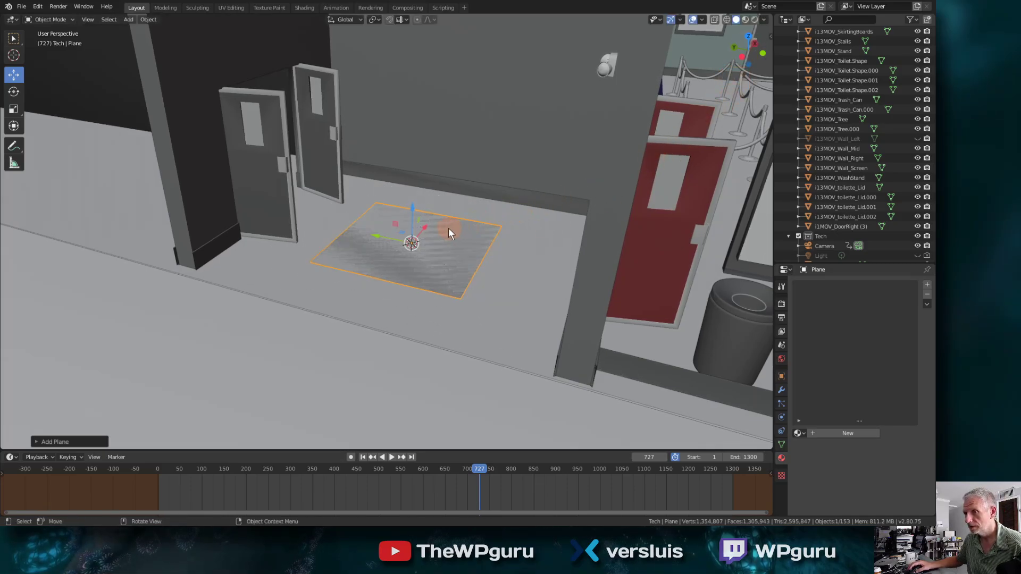
pyautogui.moveTo(465, 216)
pyautogui.mouseDown(button='middle')
pyautogui.moveTo(449, 229)
pyautogui.moveTo(480, 212)
pyautogui.mouseUp(button='middle')
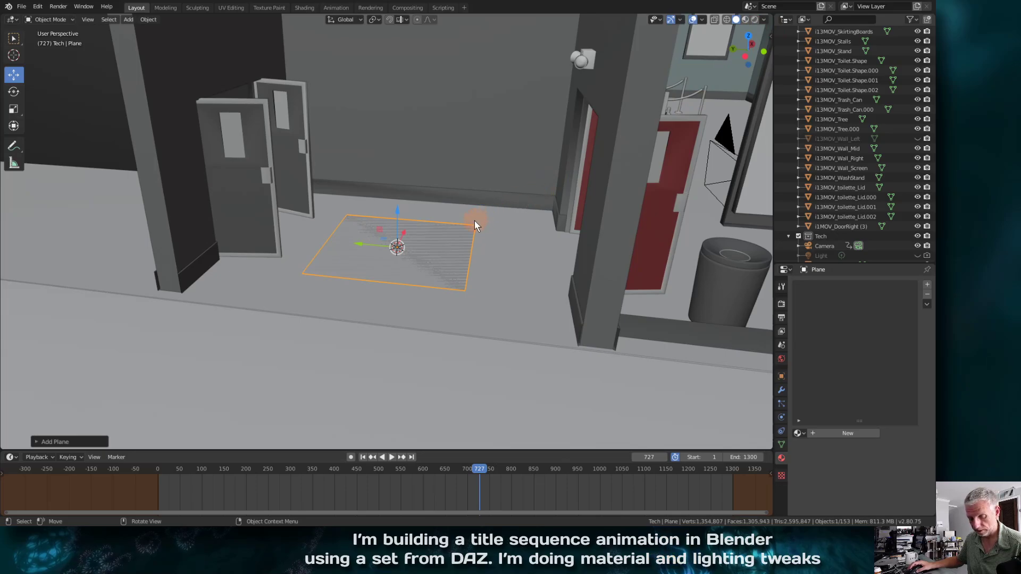
# - Scale the plane along X to about 0.08 and lengthen it along Y into a thin strip running between the corridor's door pairs
pyautogui.press('s')
pyautogui.press('x')
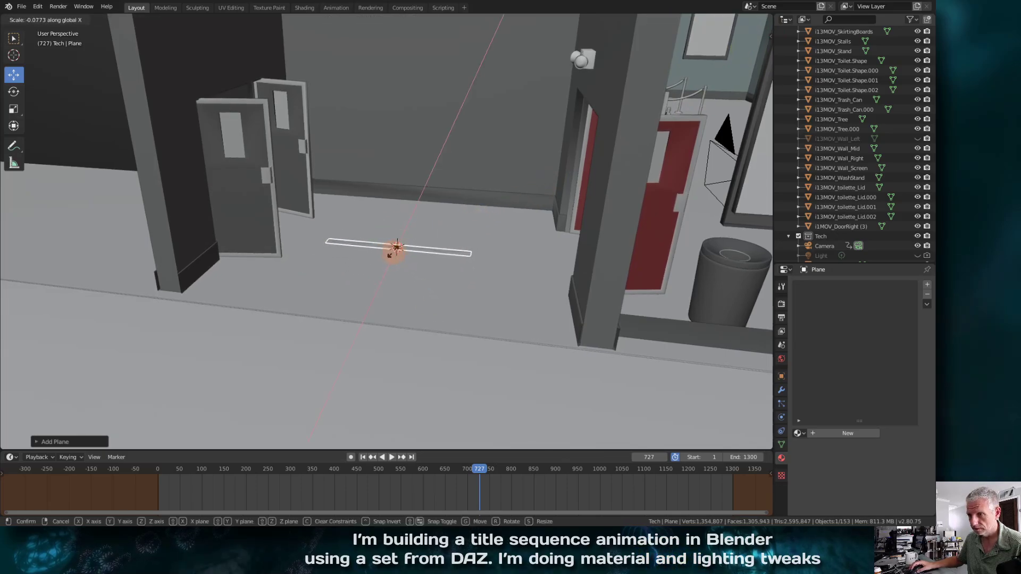
pyautogui.click(394, 251)
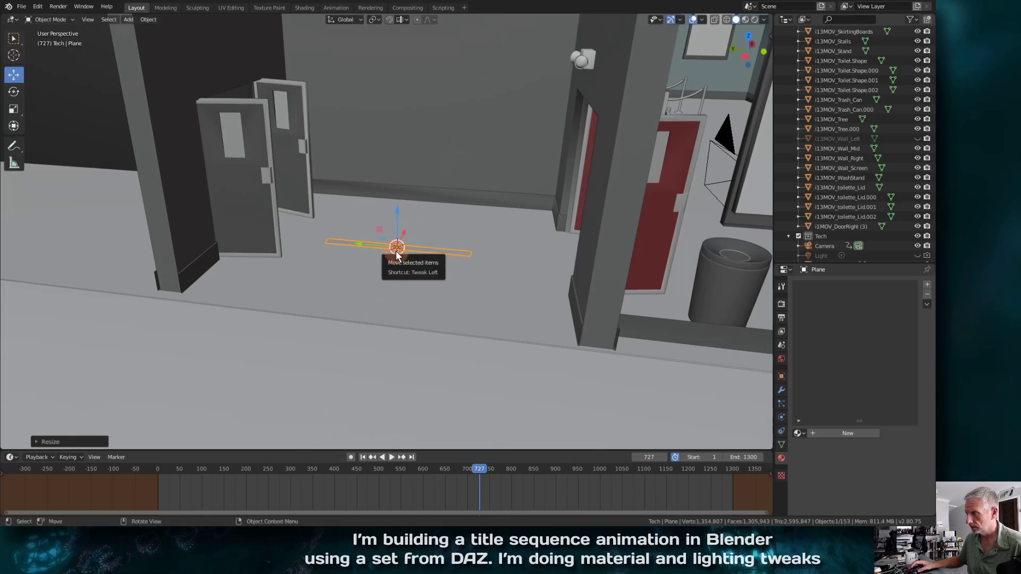
pyautogui.press('s')
pyautogui.press('y')
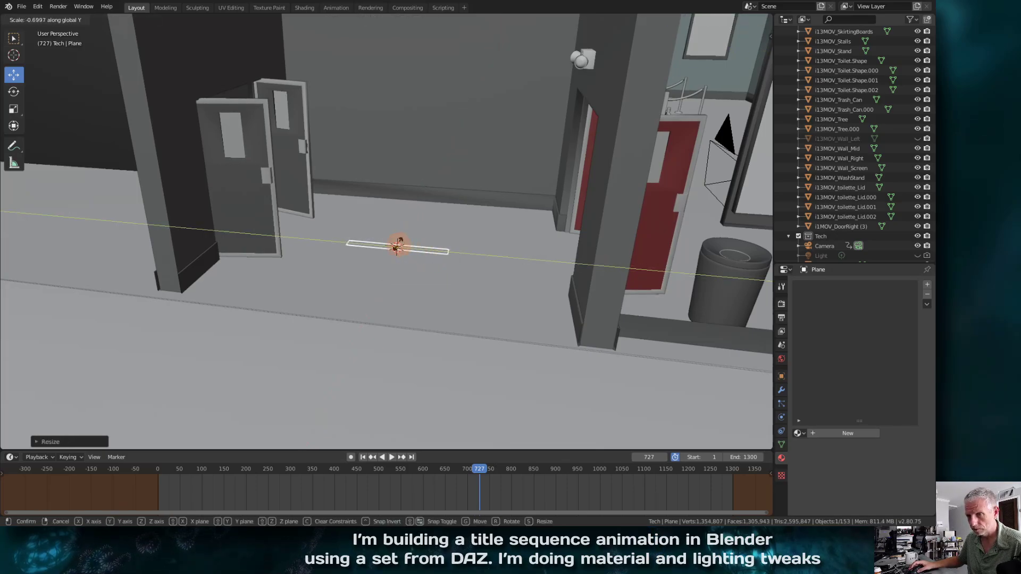
pyautogui.click(403, 246)
pyautogui.moveTo(417, 238); pyautogui.dragTo(356, 299, button='middle')
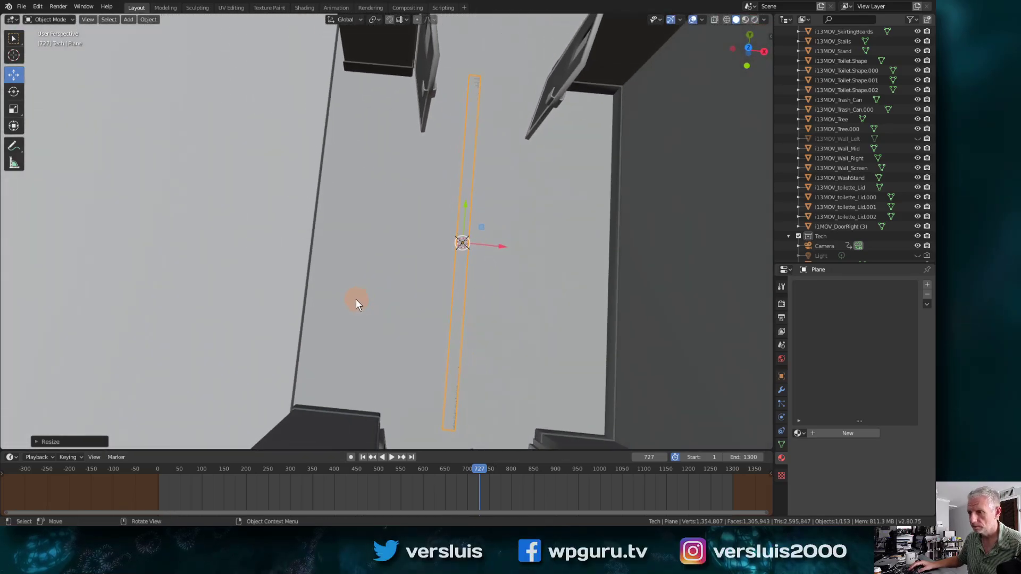
# - Narrow the strip plane further along X and raise it about 0.02 m along Z above the corridor floor
pyautogui.press('s')
pyautogui.press('x')
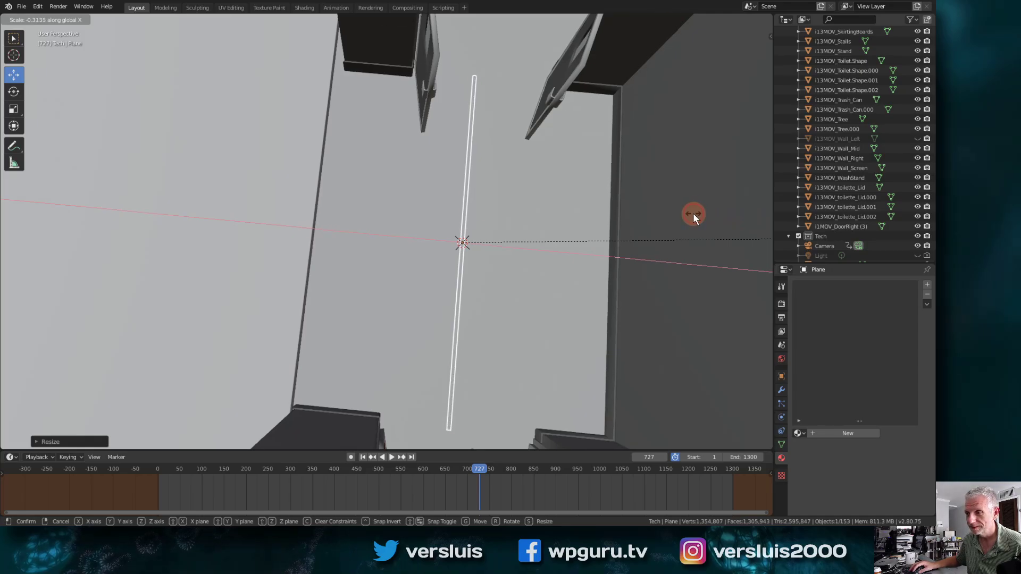
pyautogui.click(694, 261)
pyautogui.moveTo(530, 257); pyautogui.dragTo(631, 212, button='middle')
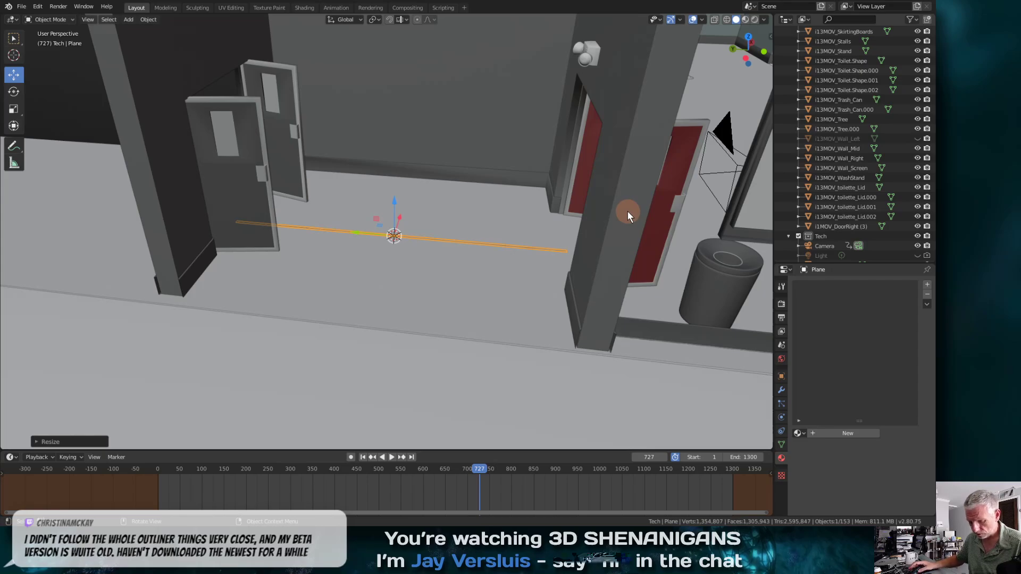
pyautogui.press('g')
pyautogui.press('z')
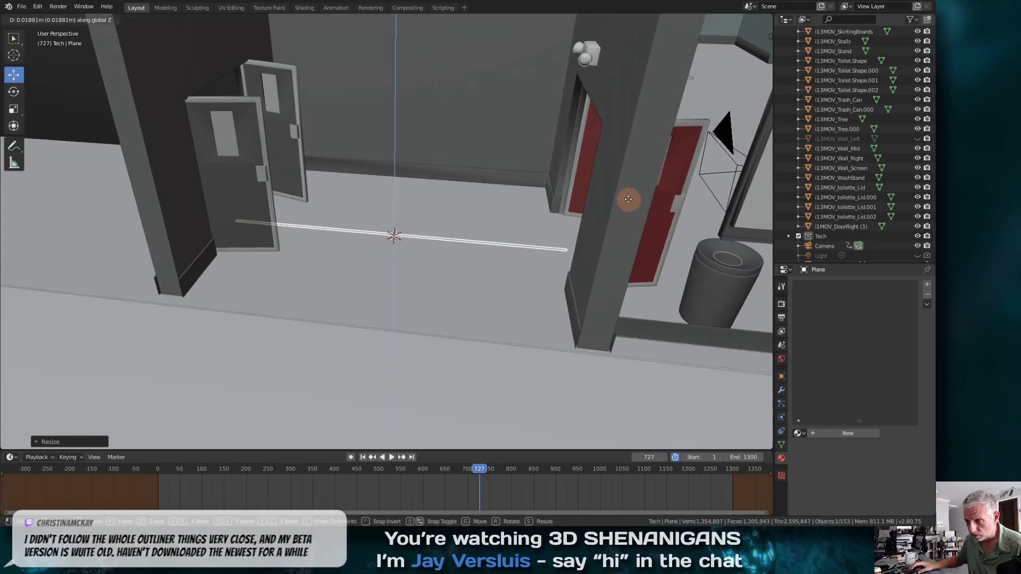
pyautogui.click(628, 199)
# - Move the strip along X to the corridor's open edge and scale it along Y to about 0.93 to fit between the pillars
pyautogui.moveTo(529, 237); pyautogui.dragTo(509, 254, button='middle')
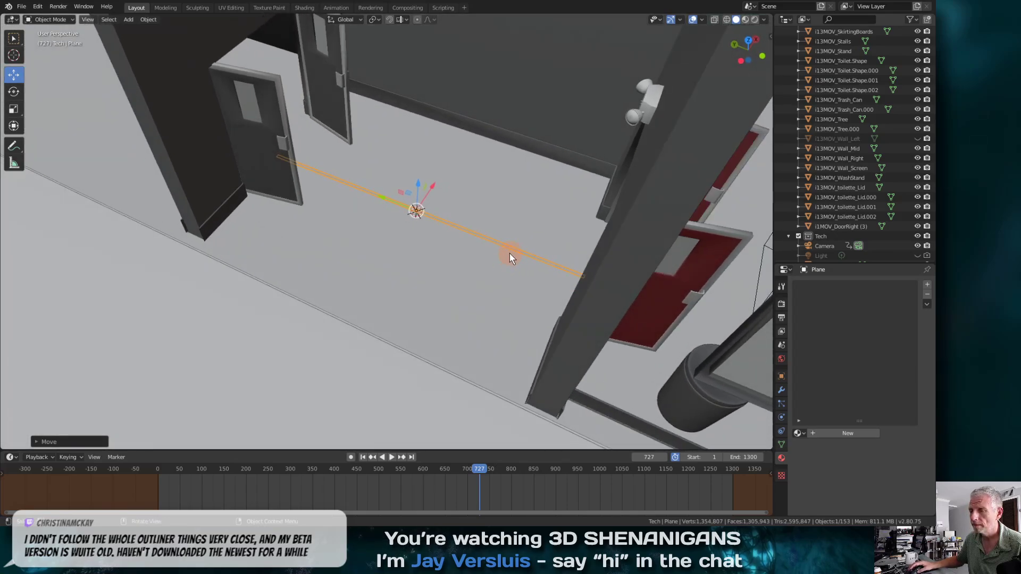
pyautogui.moveTo(431, 190); pyautogui.dragTo(369, 263)
pyautogui.moveTo(369, 262); pyautogui.dragTo(406, 253, button='middle')
pyautogui.press('s')
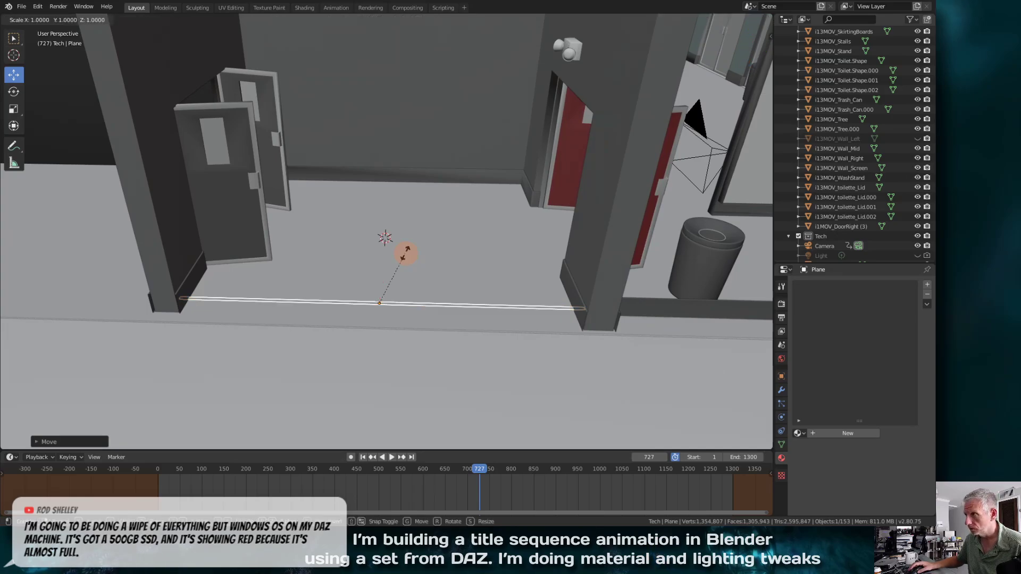
pyautogui.press('Escape')
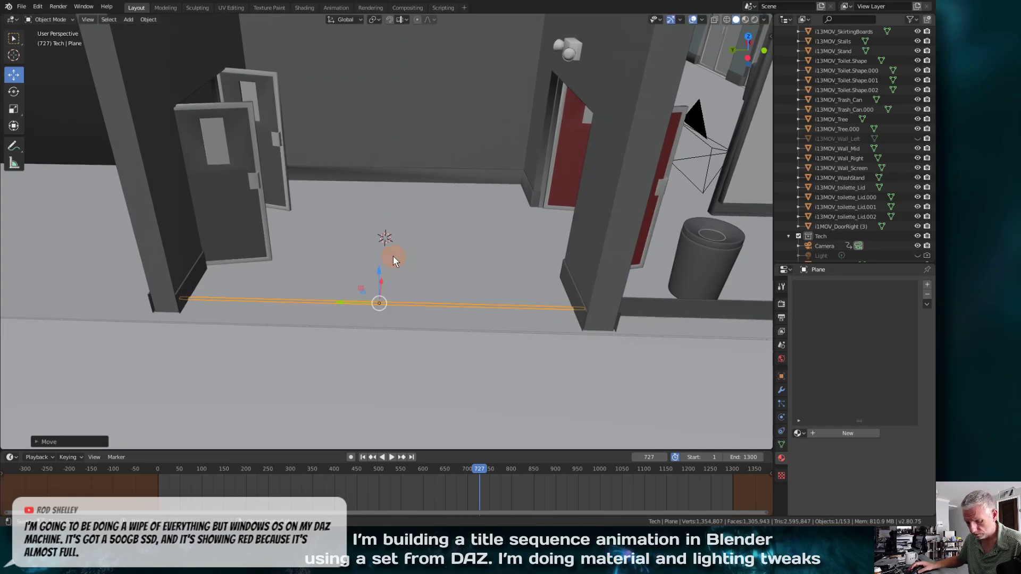
pyautogui.press('s')
pyautogui.press('y')
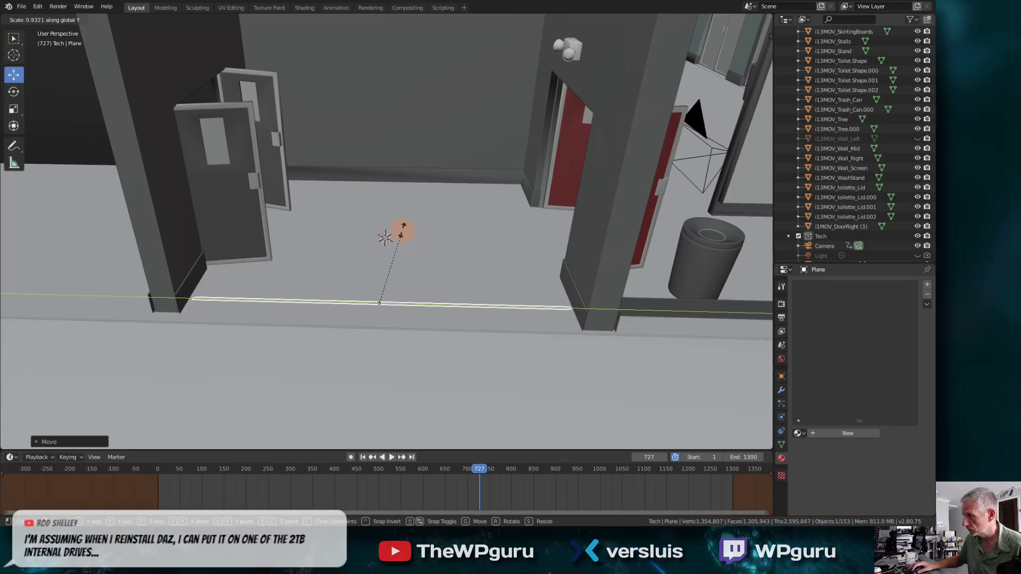
pyautogui.click(403, 231)
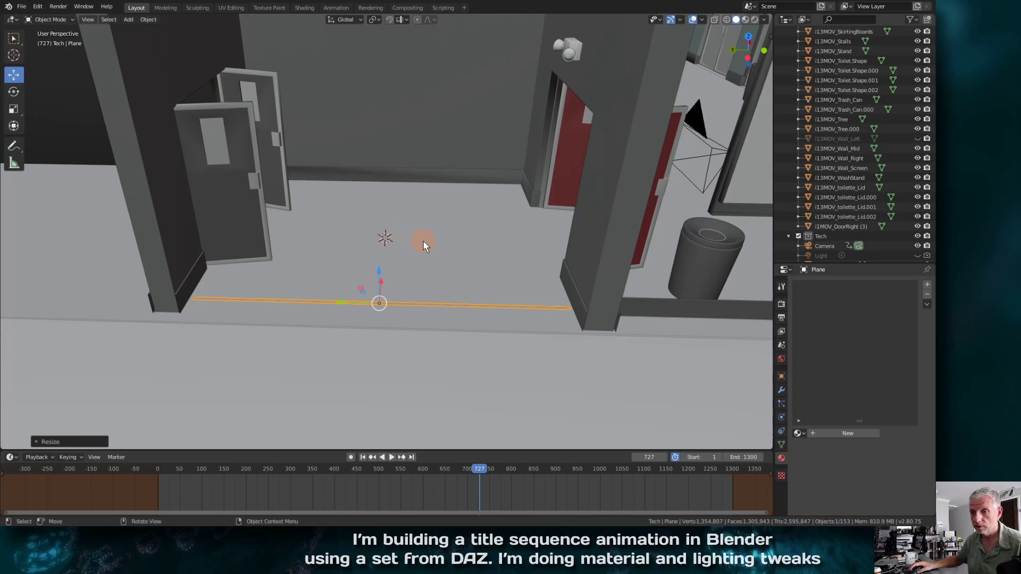
# - Nudge the strip along X at the corridor's open edge and apply all of its transforms
pyautogui.moveTo(423, 241); pyautogui.dragTo(321, 293, button='middle')
pyautogui.moveTo(384, 244); pyautogui.dragTo(399, 241)
pyautogui.moveTo(400, 276); pyautogui.dragTo(478, 198, button='middle')
pyautogui.hotkey('ctrl', 'a')
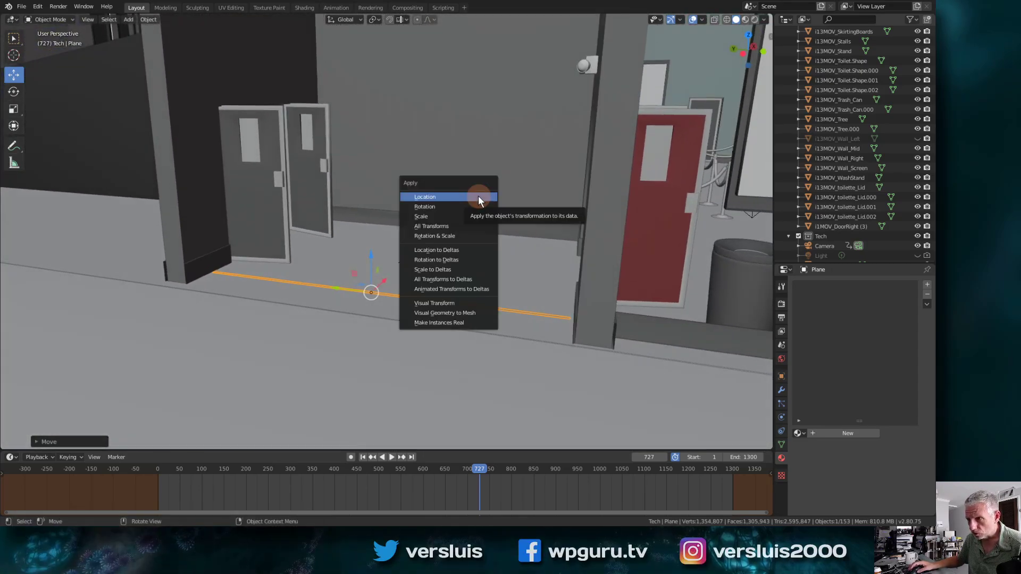
pyautogui.click(474, 232)
# - Rename the strip plane "Antechamber Strip Lights" and move it to the Lights collection
pyautogui.scroll(-8, 807, 134)
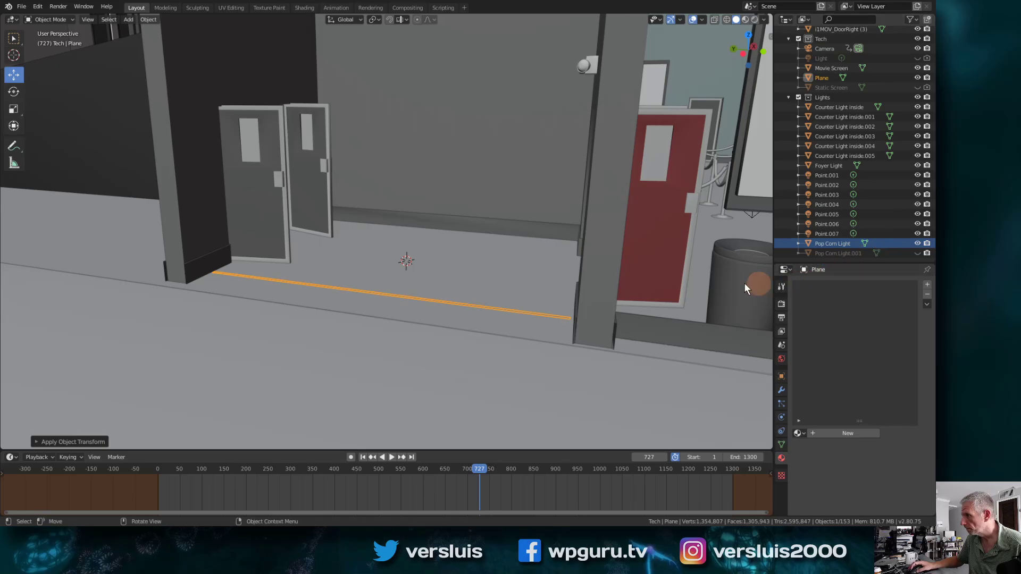
pyautogui.click(822, 78)
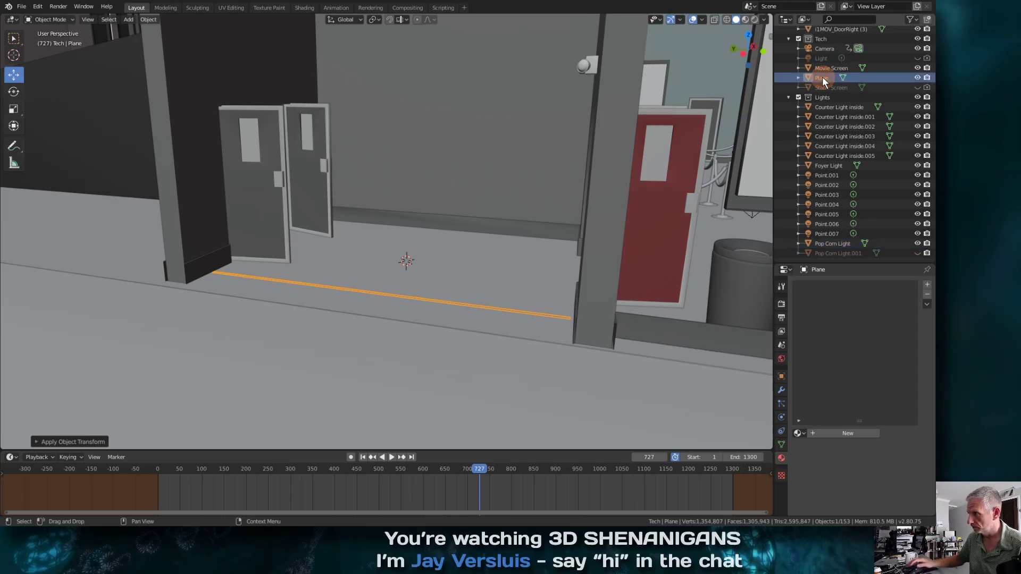
pyautogui.doubleClick(823, 78)
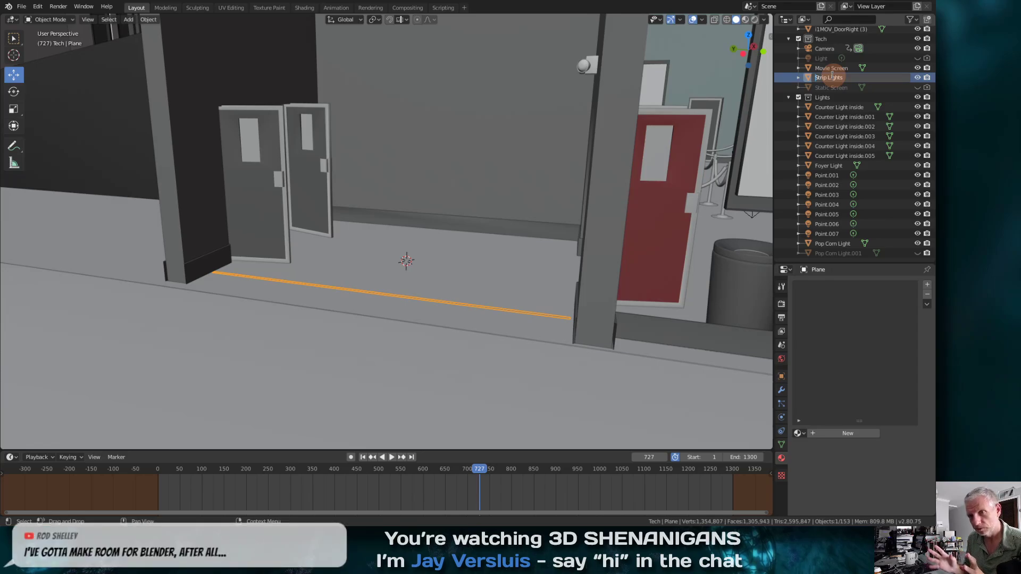
pyautogui.write('Antec')
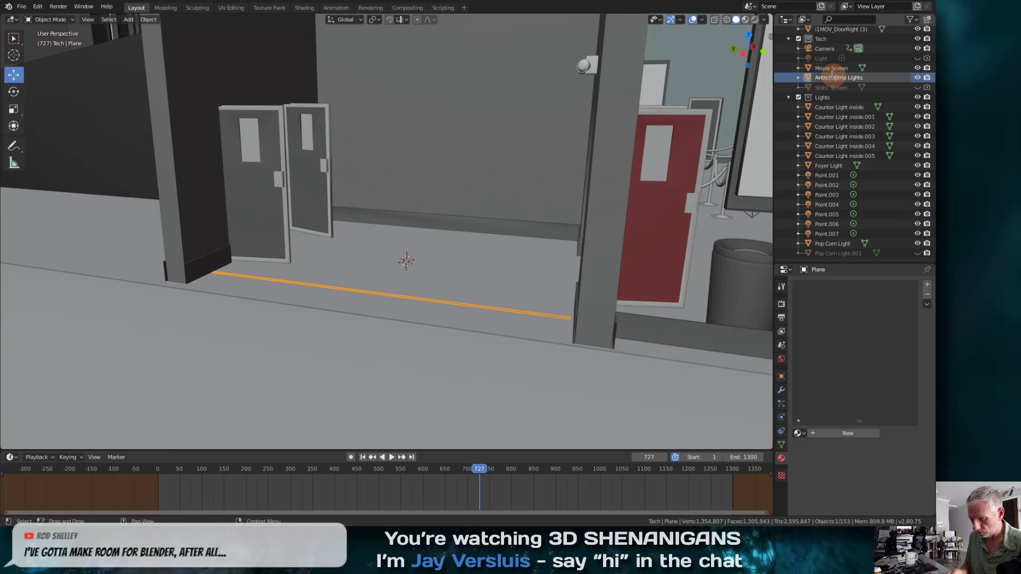
pyautogui.write('hamber')
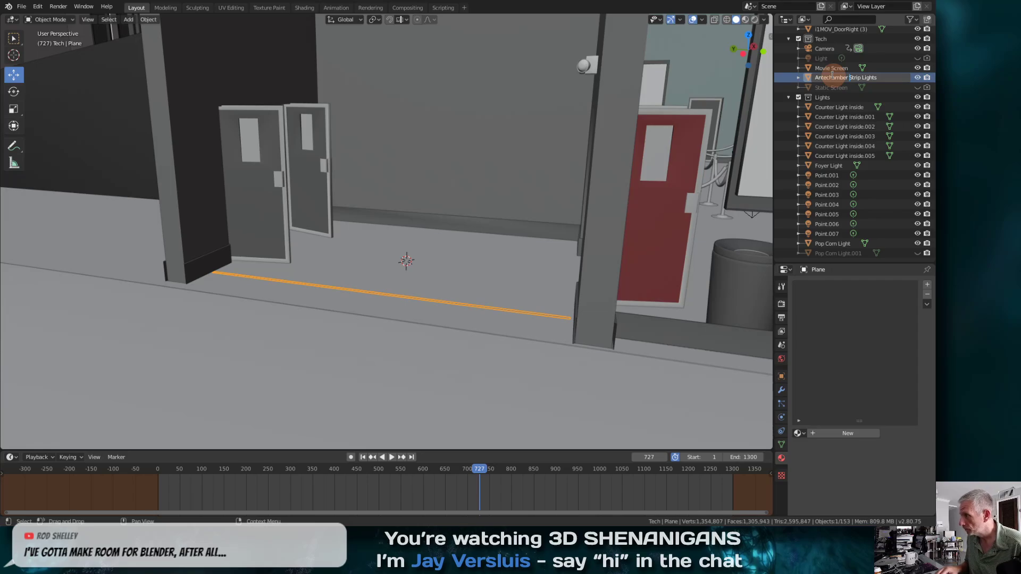
pyautogui.press('Return')
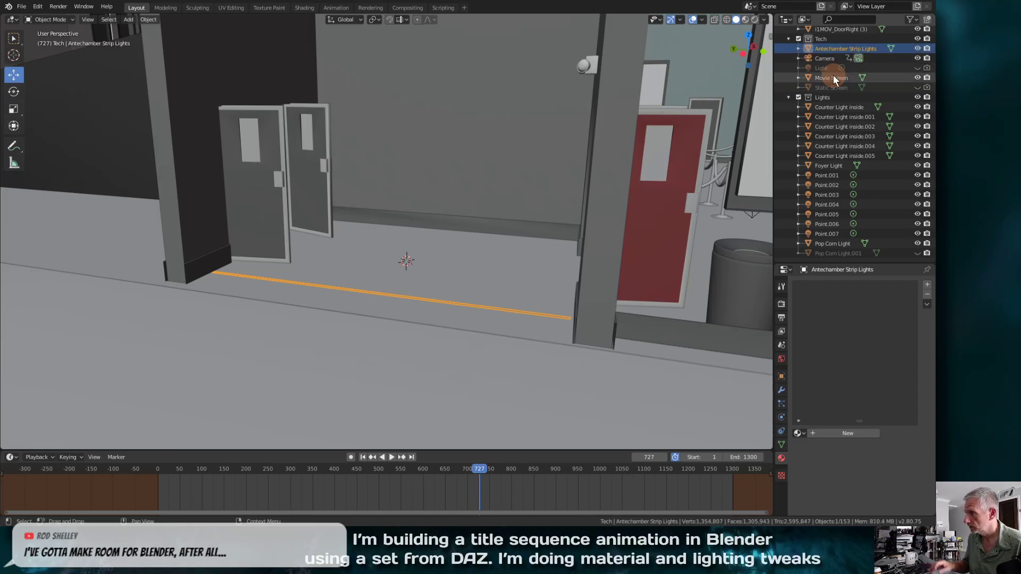
pyautogui.press('m')
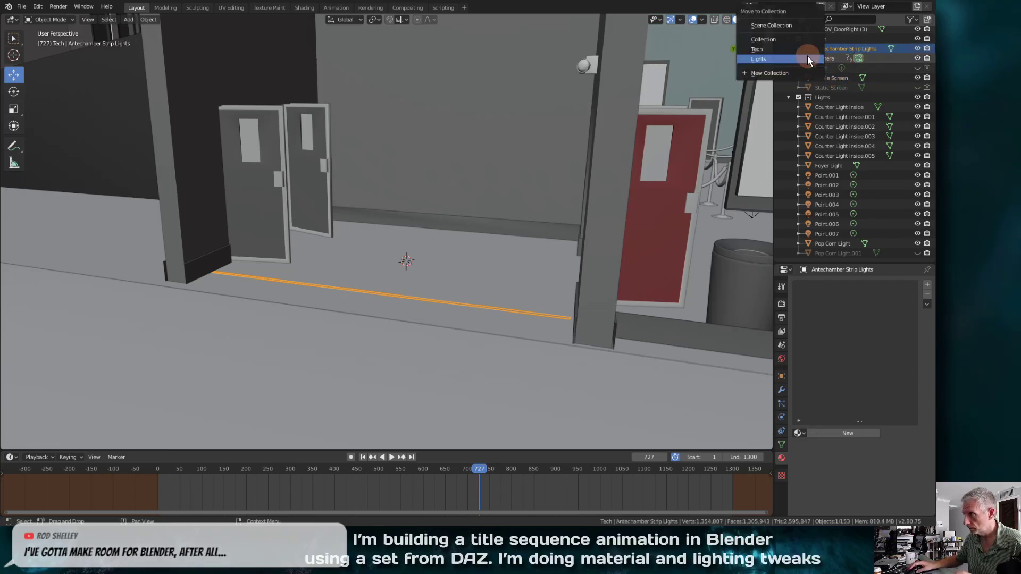
pyautogui.click(803, 58)
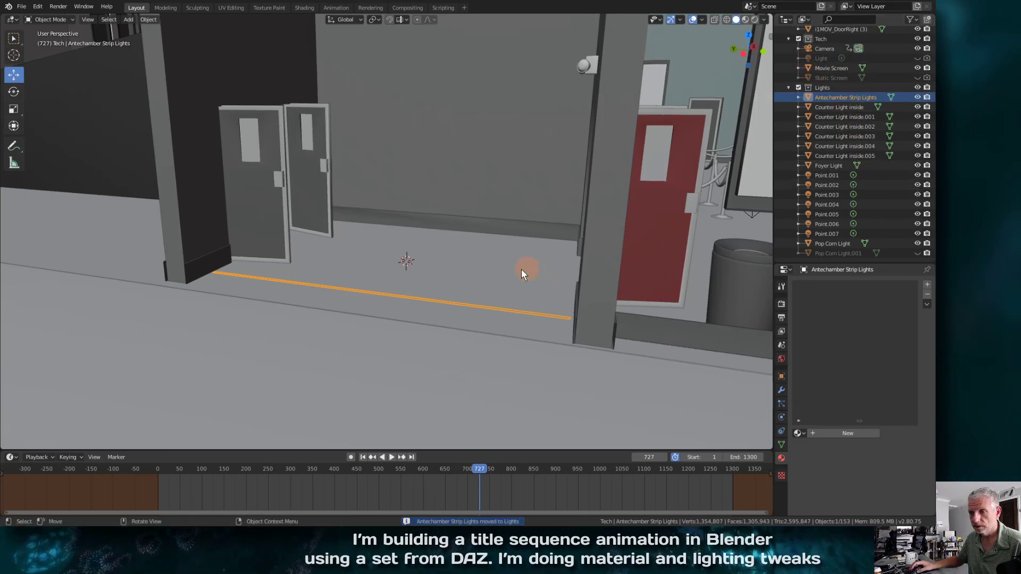
# - Add a new material to the strip and name it "Antechamber Lights"
pyautogui.scroll(-2, 453, 310)
pyautogui.scroll(4, 453, 310)
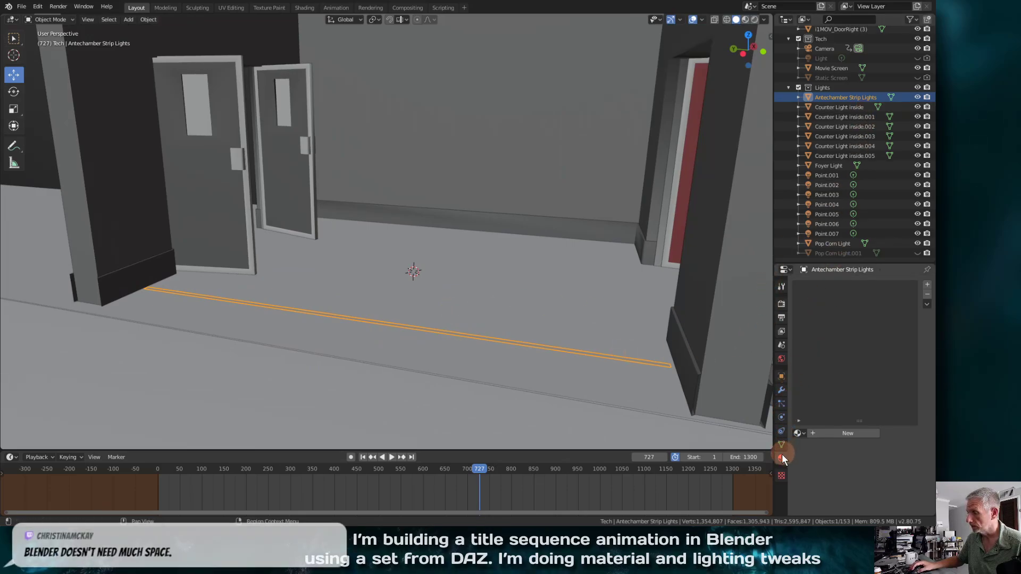
pyautogui.click(839, 433)
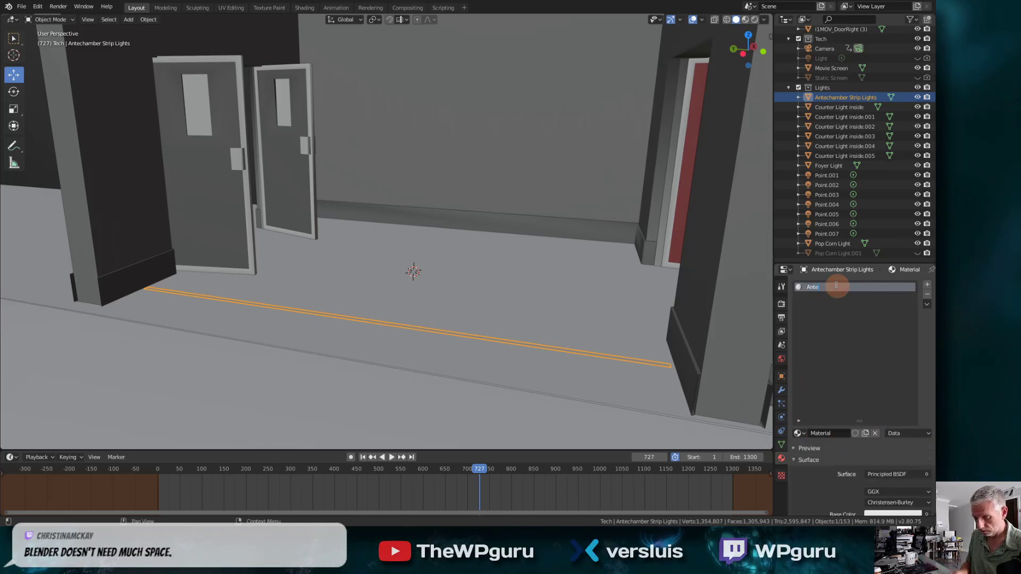
pyautogui.click(837, 286)
pyautogui.write('Antechamber Lights')
pyautogui.press('Return')
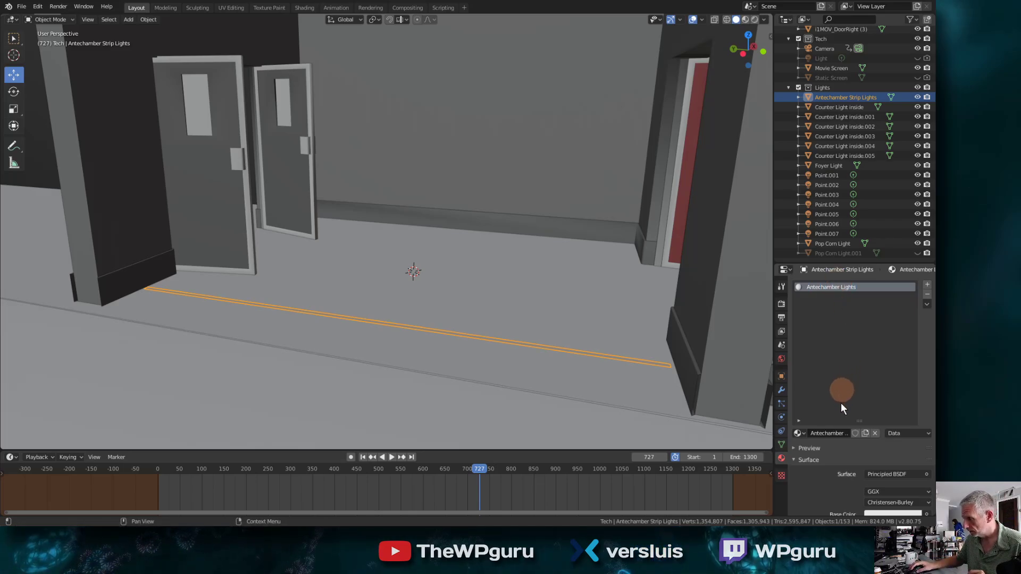
# - Change the Antechamber Lights material's surface to Emission and give it a pale yellow color
pyautogui.moveTo(858, 422); pyautogui.dragTo(858, 337)
pyautogui.click(892, 407)
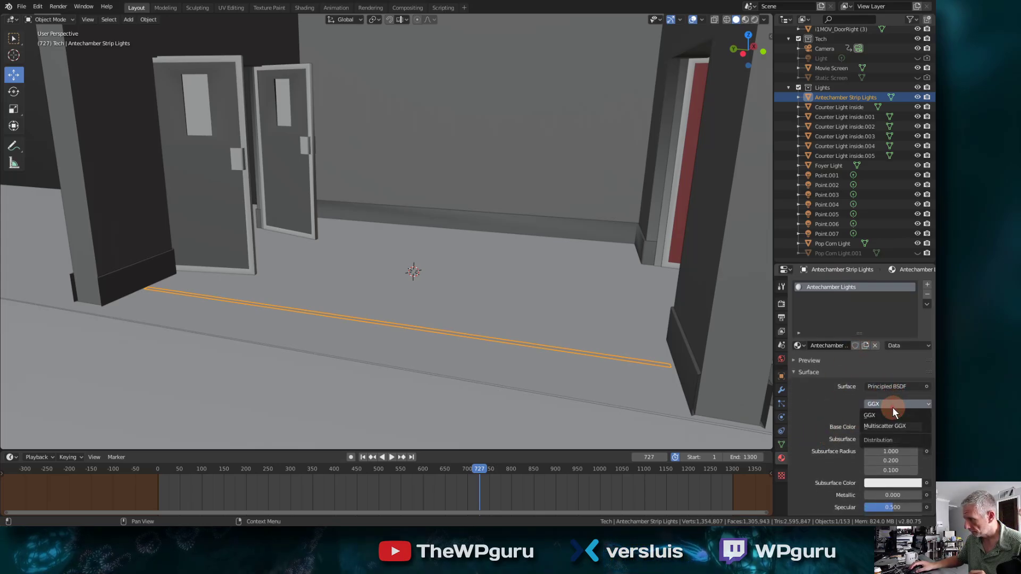
pyautogui.click(880, 386)
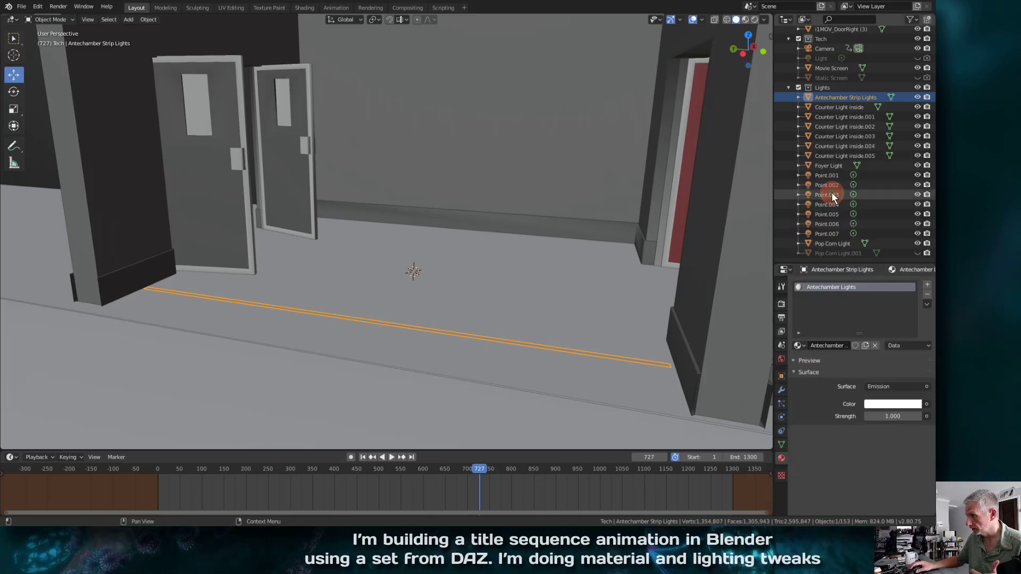
pyautogui.click(832, 193)
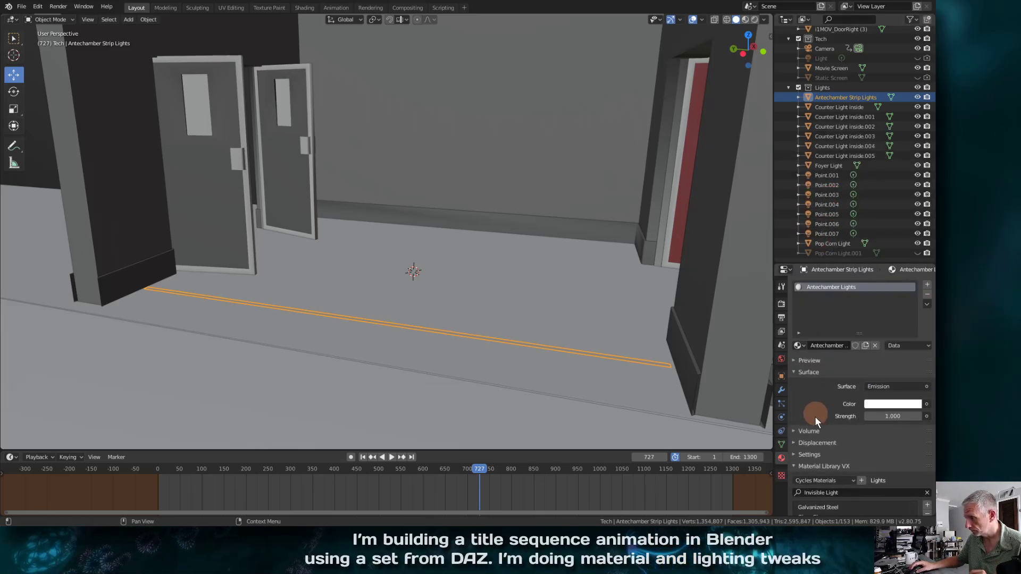
pyautogui.click(883, 405)
pyautogui.moveTo(867, 318); pyautogui.dragTo(865, 306)
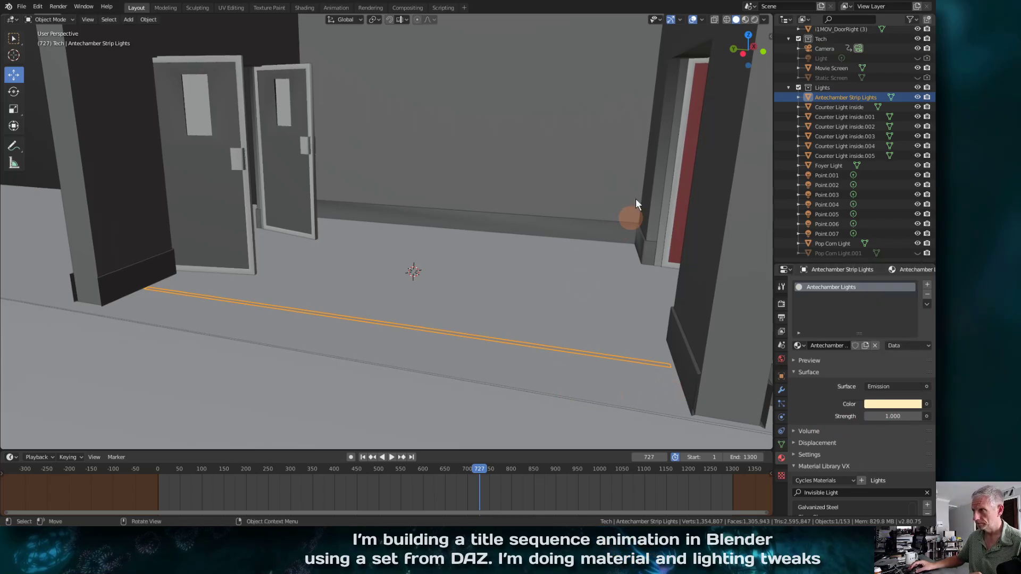
# - Switch the viewport to rendered shading and set the strip material's emission strength to 20
pyautogui.click(753, 19)
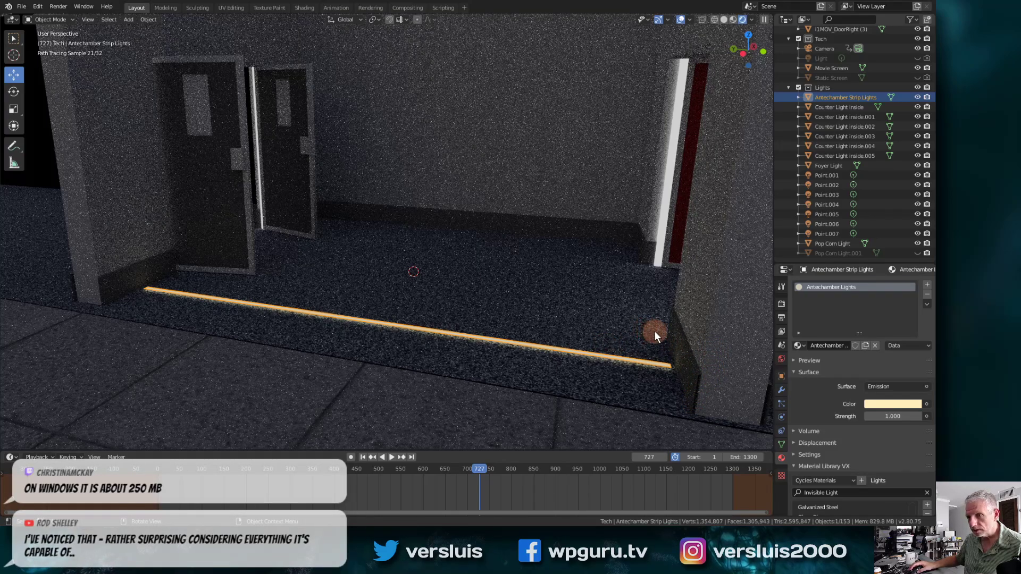
pyautogui.click(897, 416)
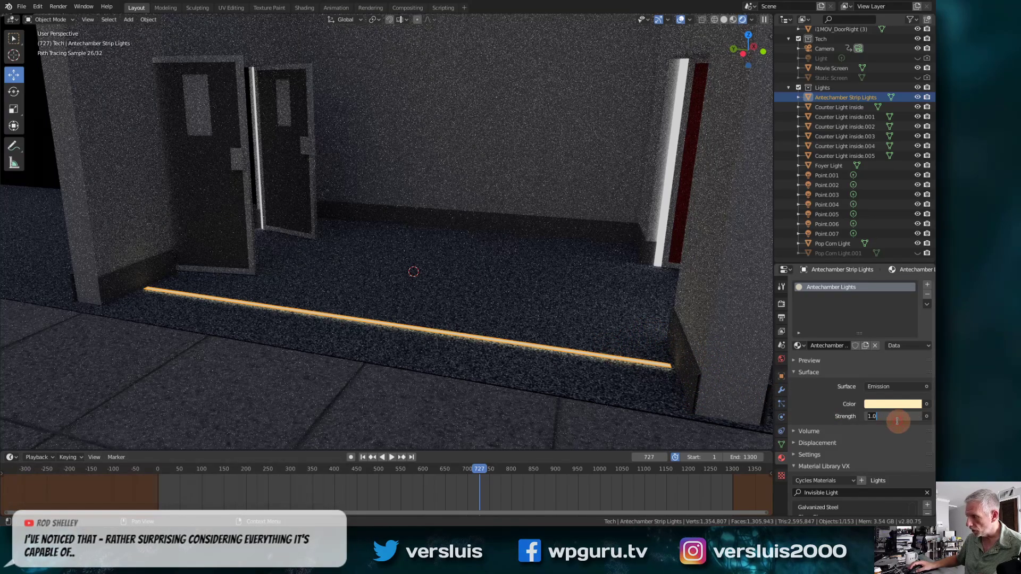
pyautogui.press('Return')
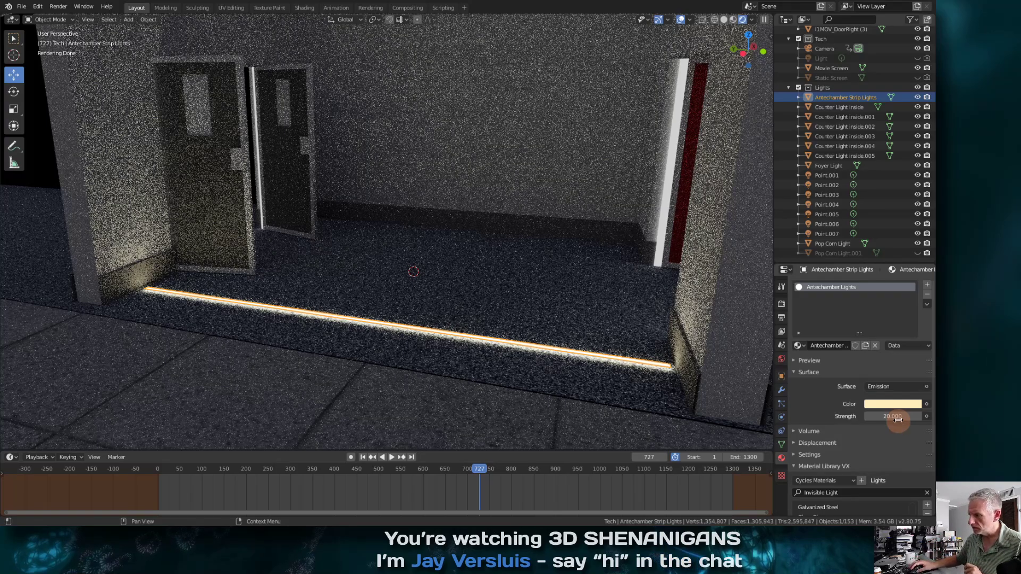
# - Set the Antechamber Lights material's emission strength to 10
pyautogui.click(898, 417)
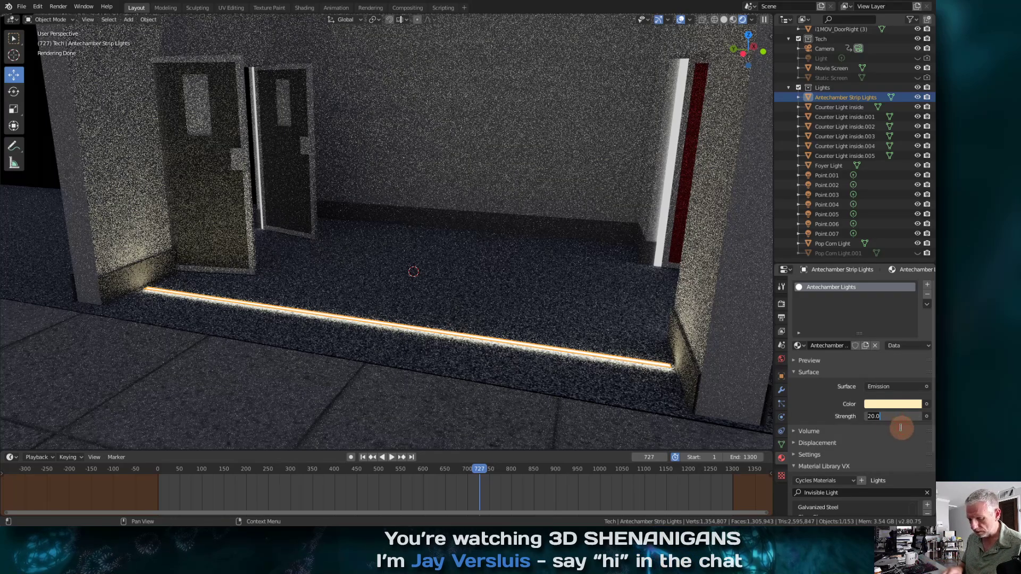
pyautogui.write('10')
pyautogui.press('Return')
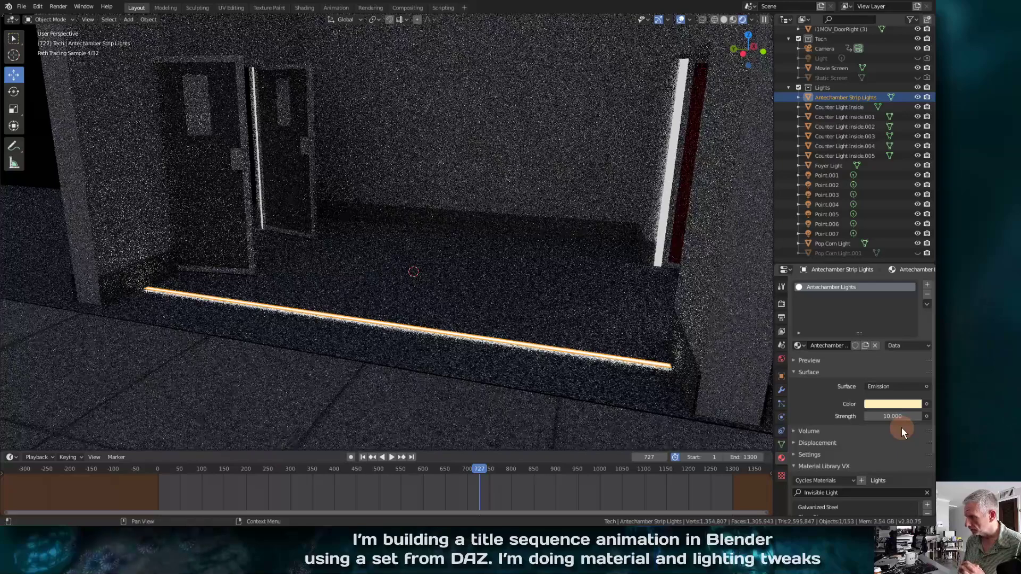
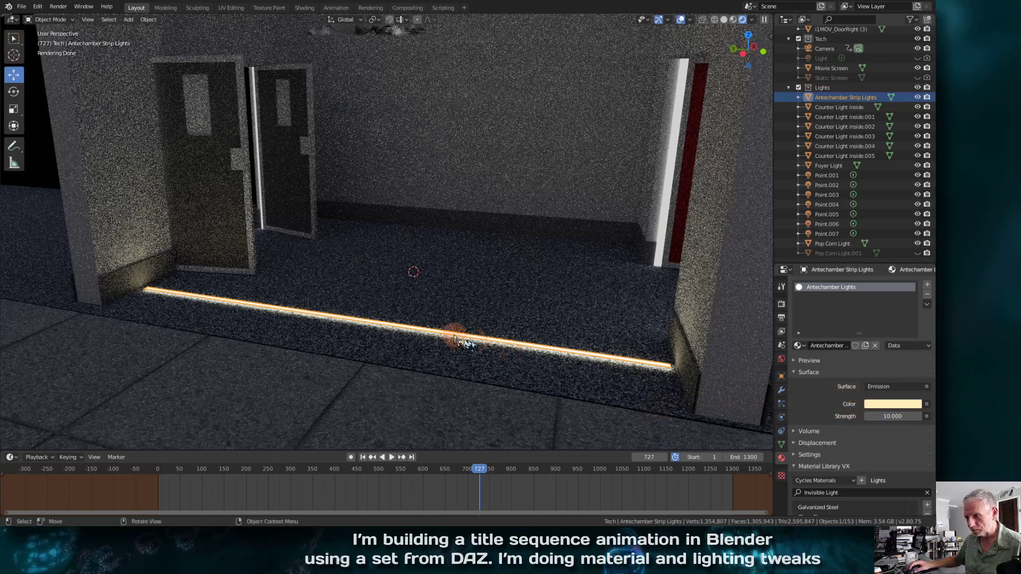
# - Examine the glowing strip and its light on the corridor floor and walls from near and far
pyautogui.scroll(-5, 455, 338)
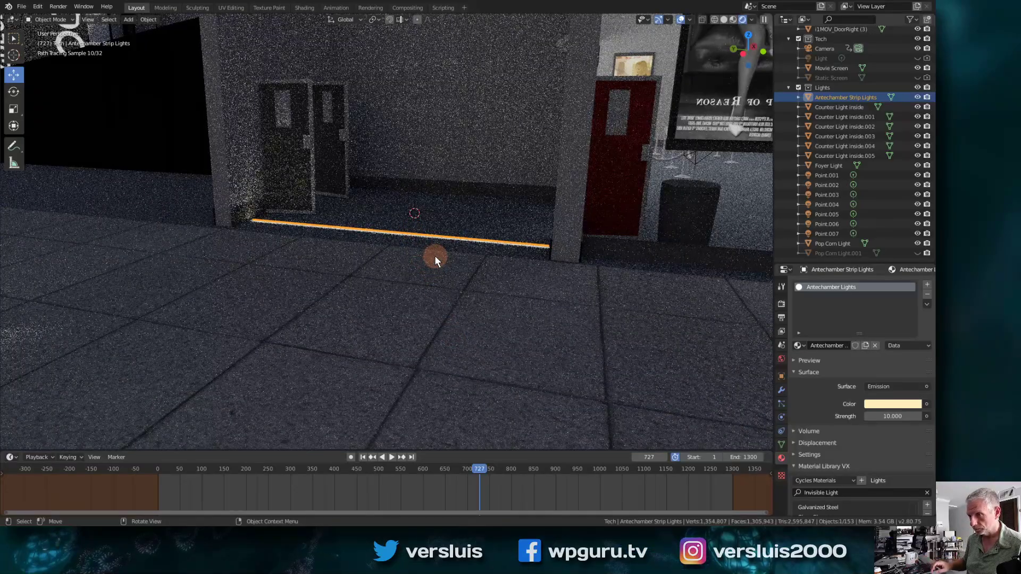
pyautogui.press('KP_Decimal')
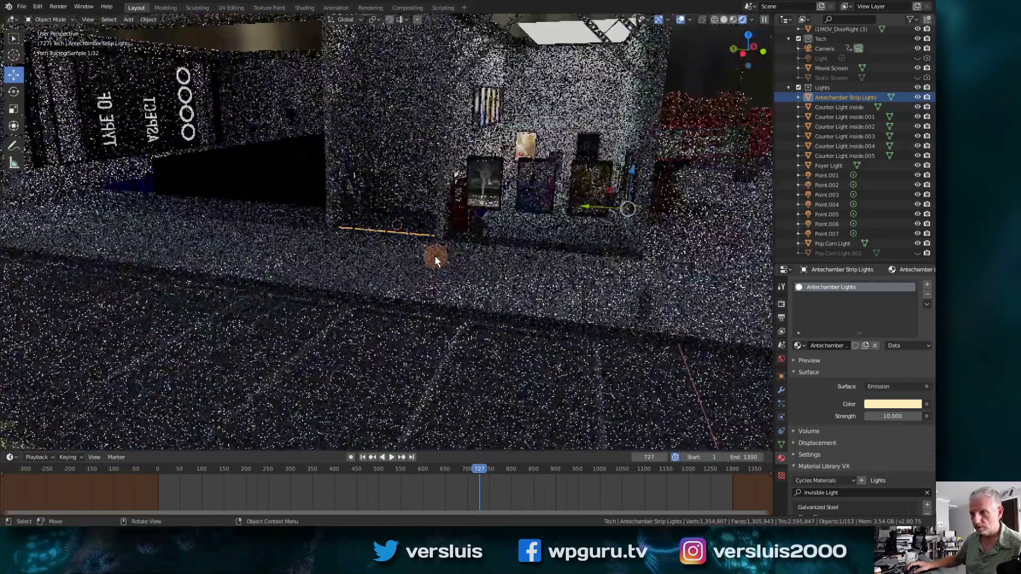
pyautogui.scroll(-8, 435, 255)
pyautogui.scroll(18, 435, 255)
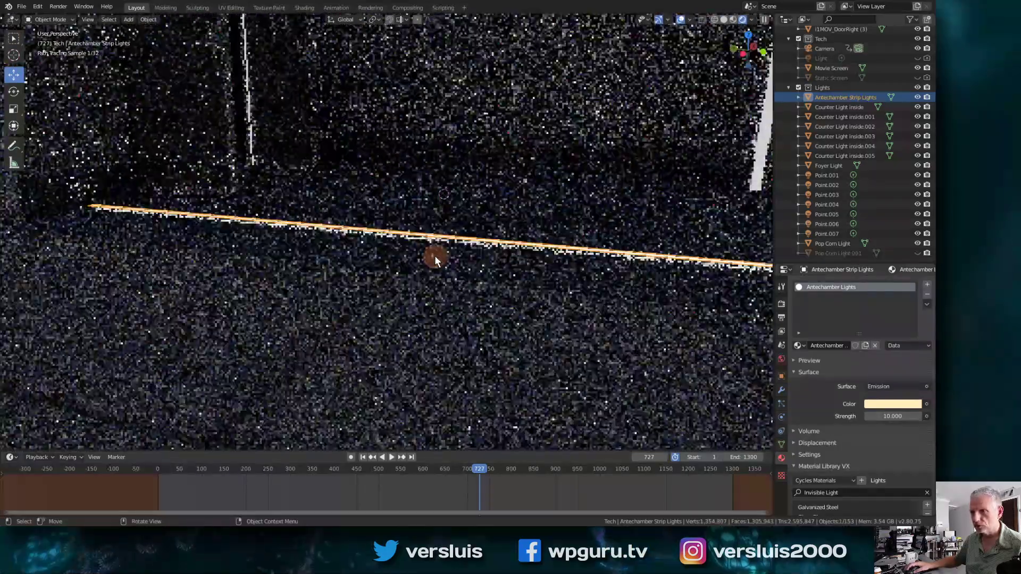
pyautogui.scroll(3, 436, 255)
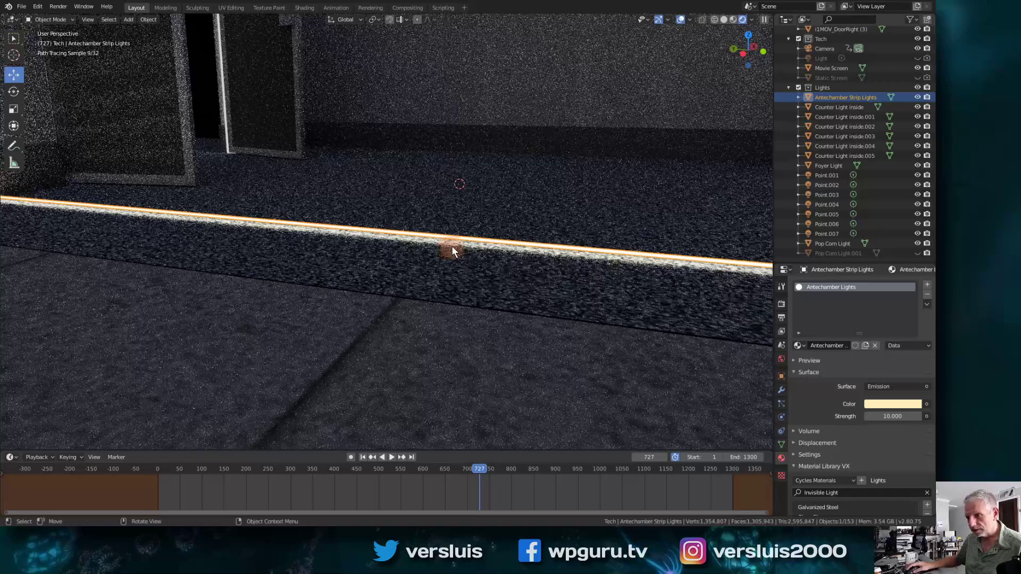
pyautogui.scroll(-6, 452, 247)
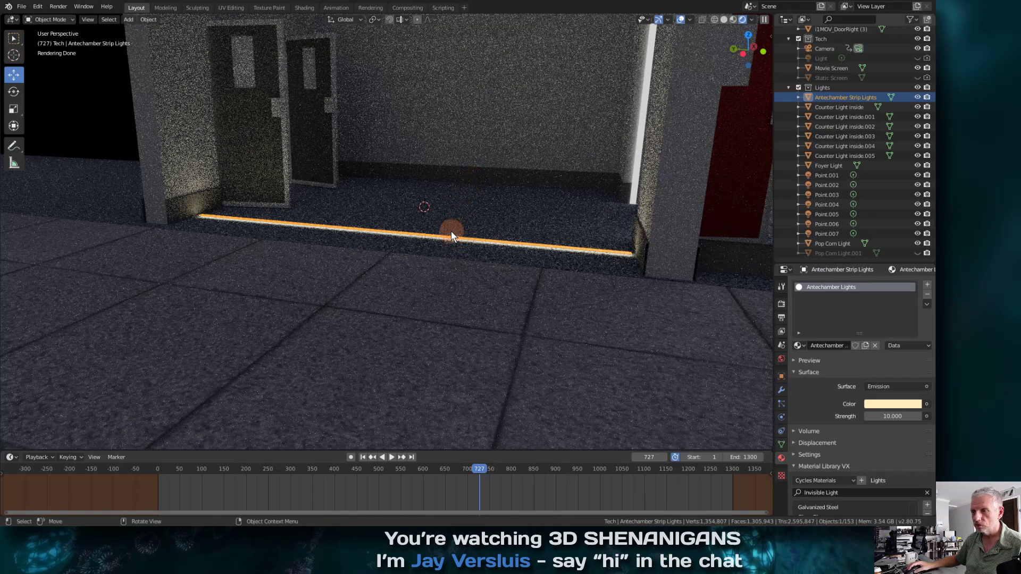
# - In solid shading, make a linked duplicate of the antechamber strip light and move it along X to the corridor's opposite wall
pyautogui.click(723, 19)
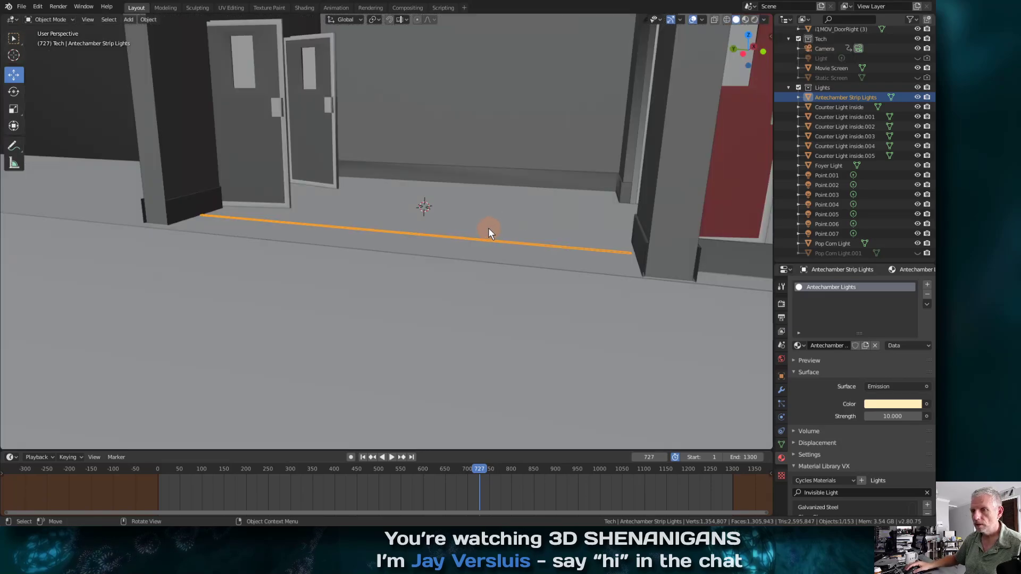
pyautogui.moveTo(488, 228); pyautogui.dragTo(448, 273, button='middle')
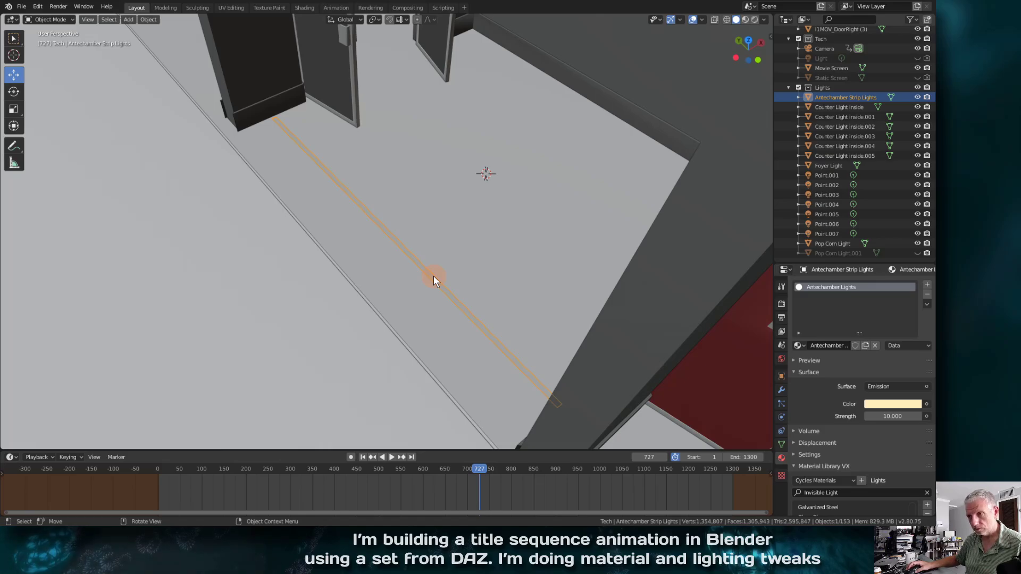
pyautogui.hotkey('shift', 'd')
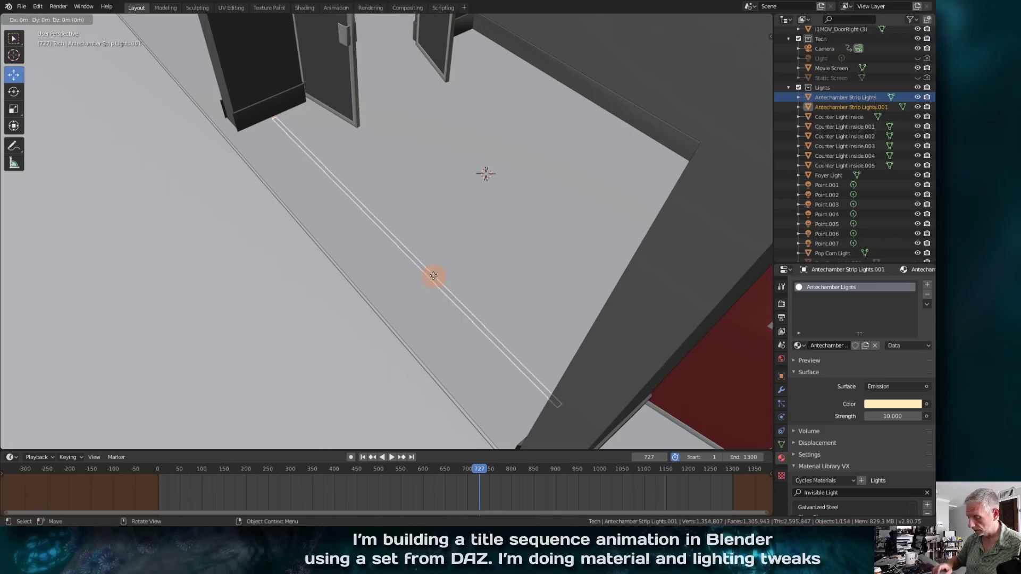
pyautogui.press('Escape')
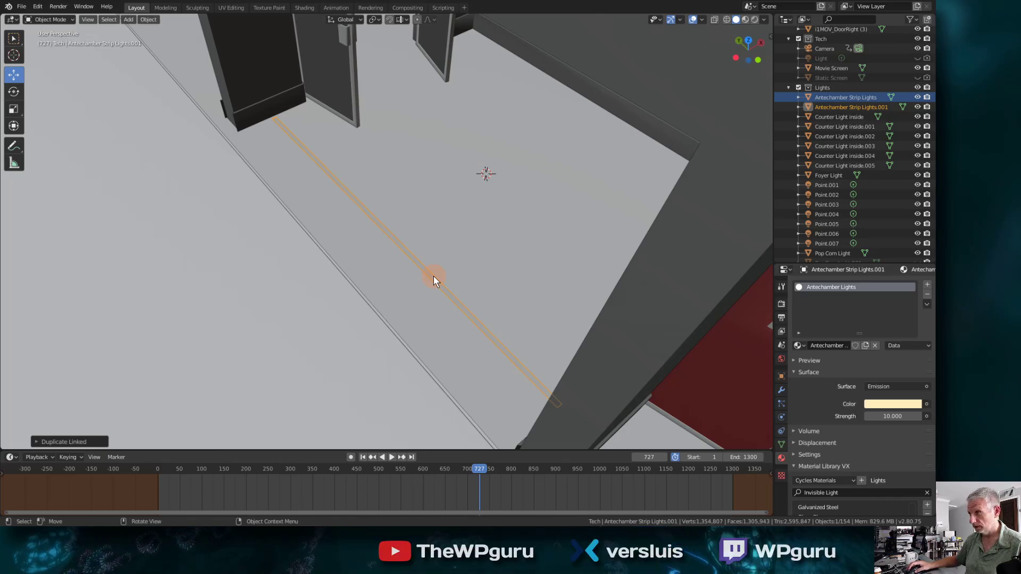
pyautogui.press('g')
pyautogui.press('x')
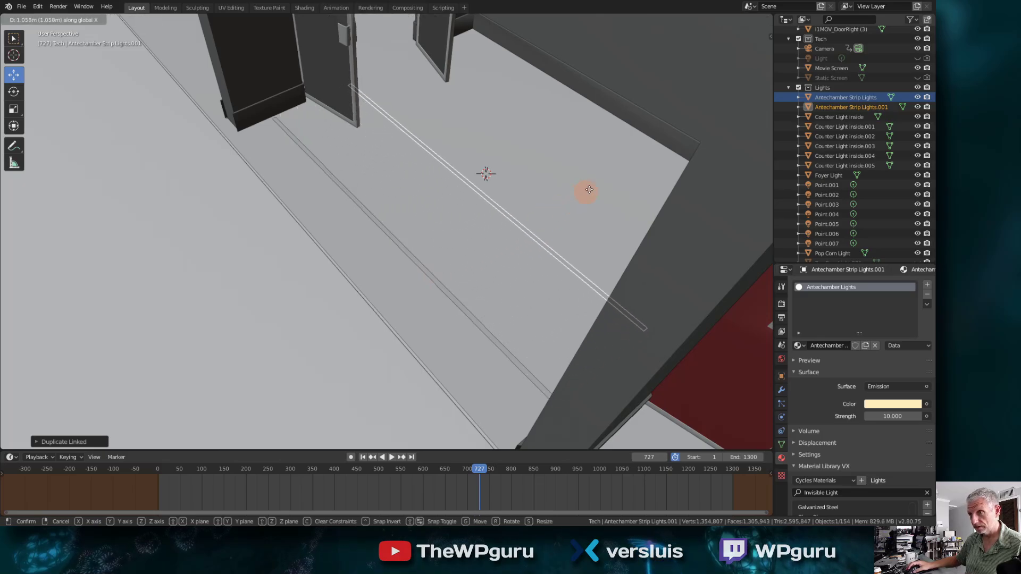
pyautogui.click(731, 61)
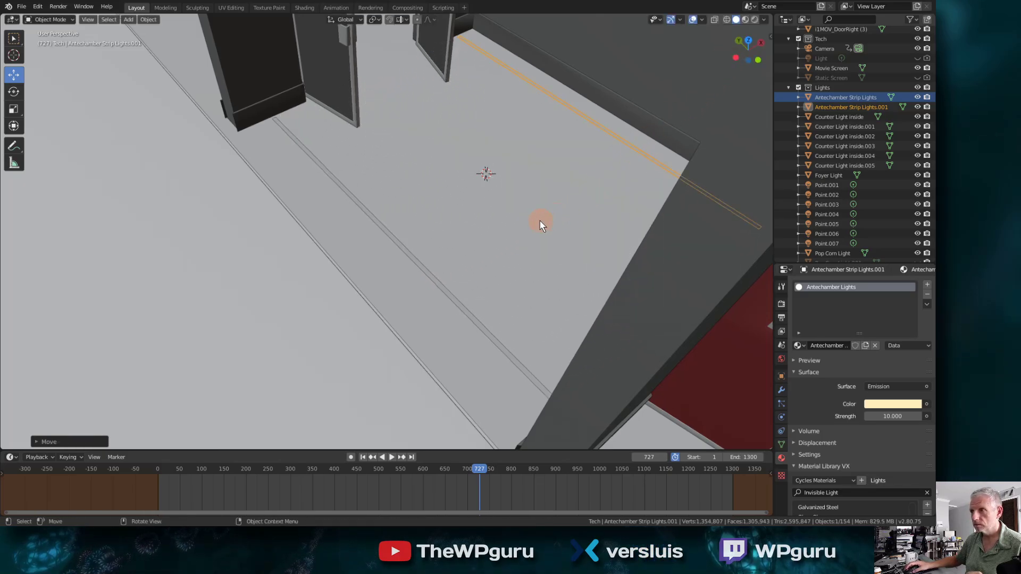
pyautogui.moveTo(540, 223); pyautogui.dragTo(559, 195, button='middle')
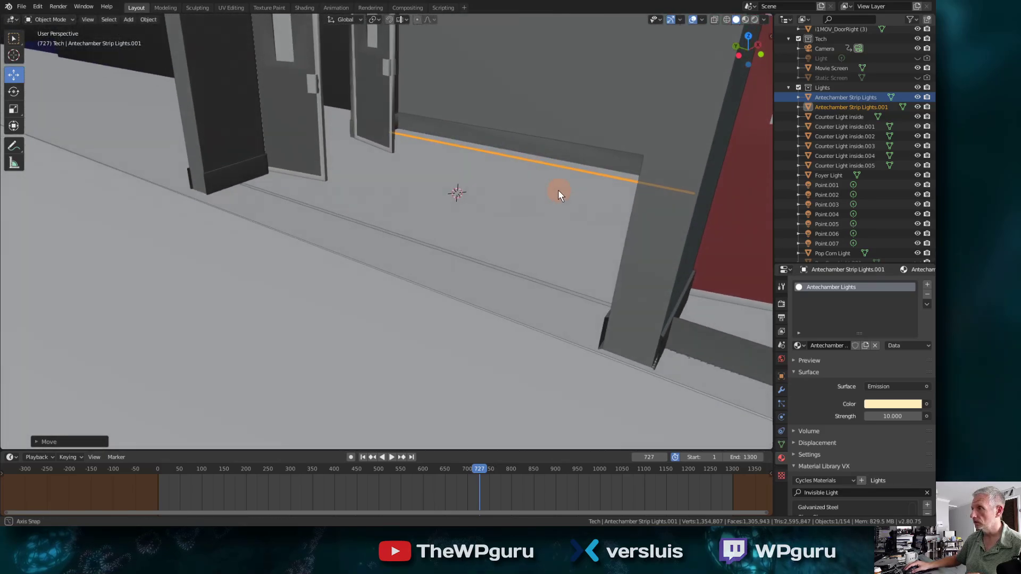
# - Unhide i13MOV_Wall_Left and i13MOV_Roof, and show the corridor through the camera in rendered shading
pyautogui.scroll(-5, 552, 219)
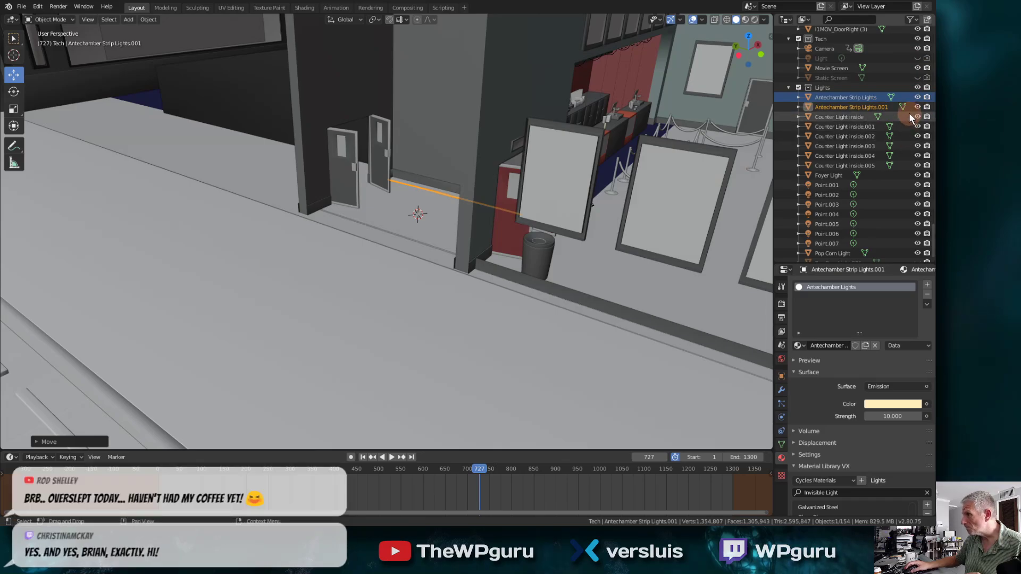
pyautogui.scroll(10, 908, 113)
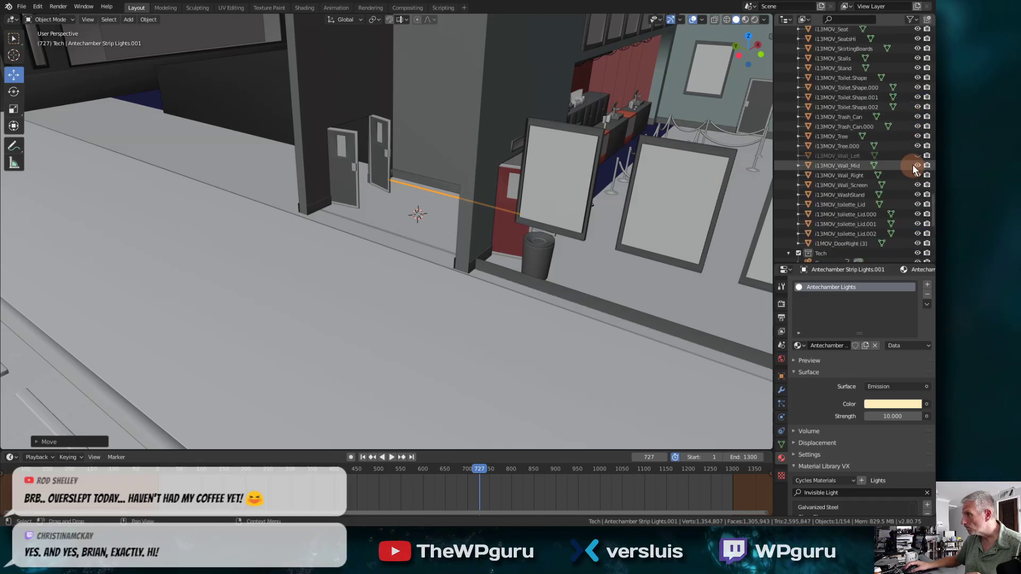
pyautogui.click(917, 155)
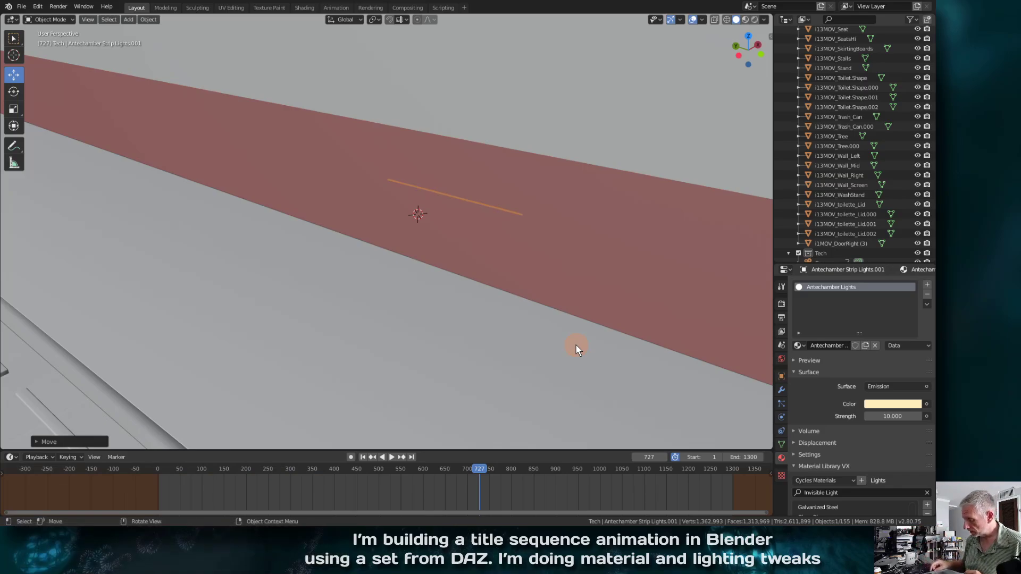
pyautogui.press('KP_0')
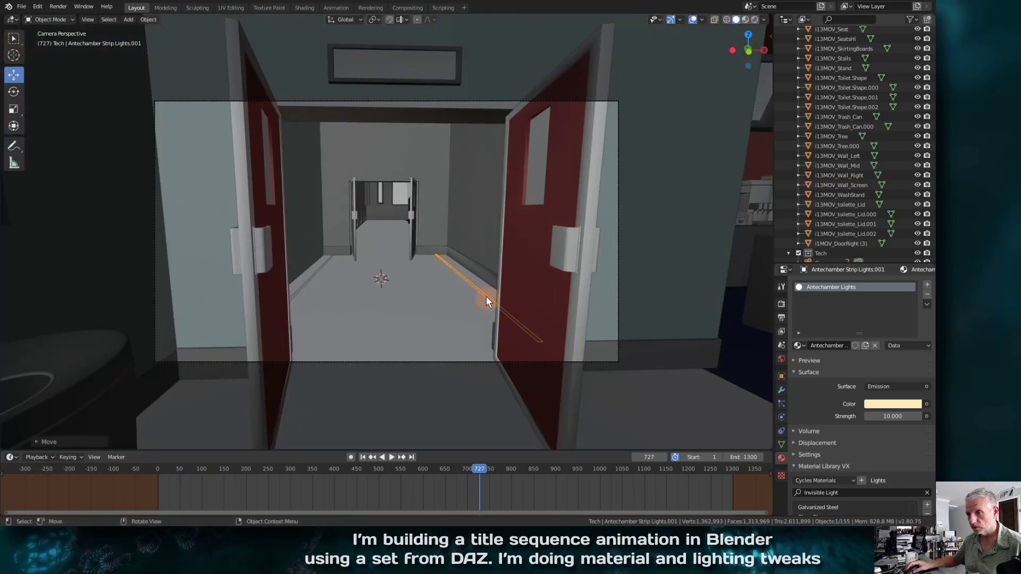
pyautogui.click(754, 20)
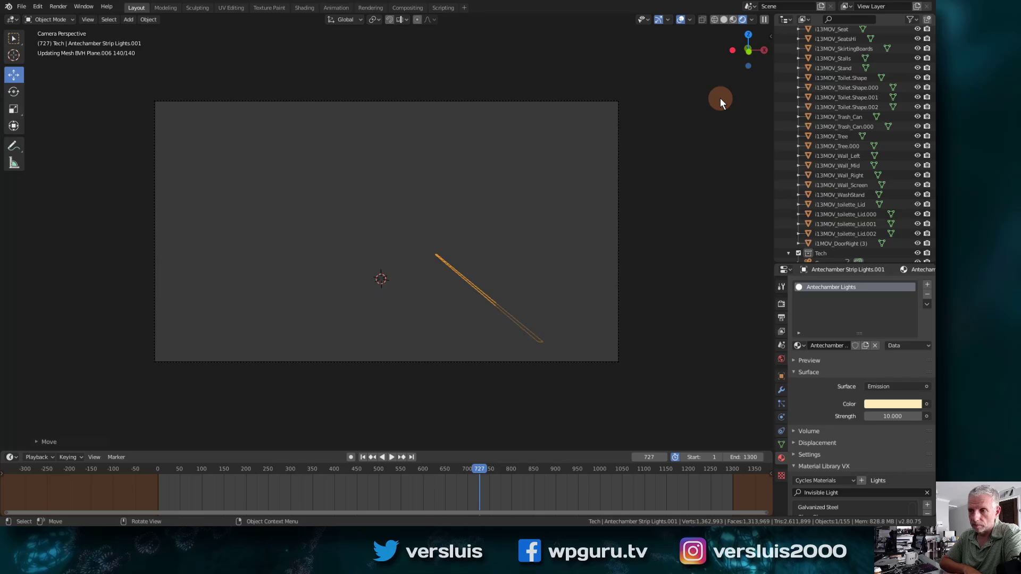
pyautogui.scroll(5, 892, 160)
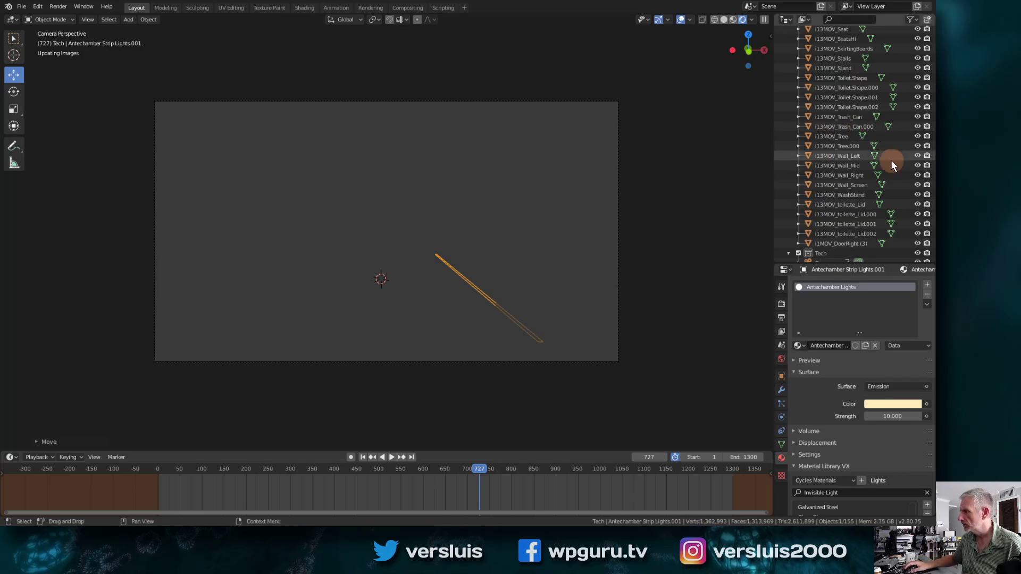
pyautogui.click(917, 106)
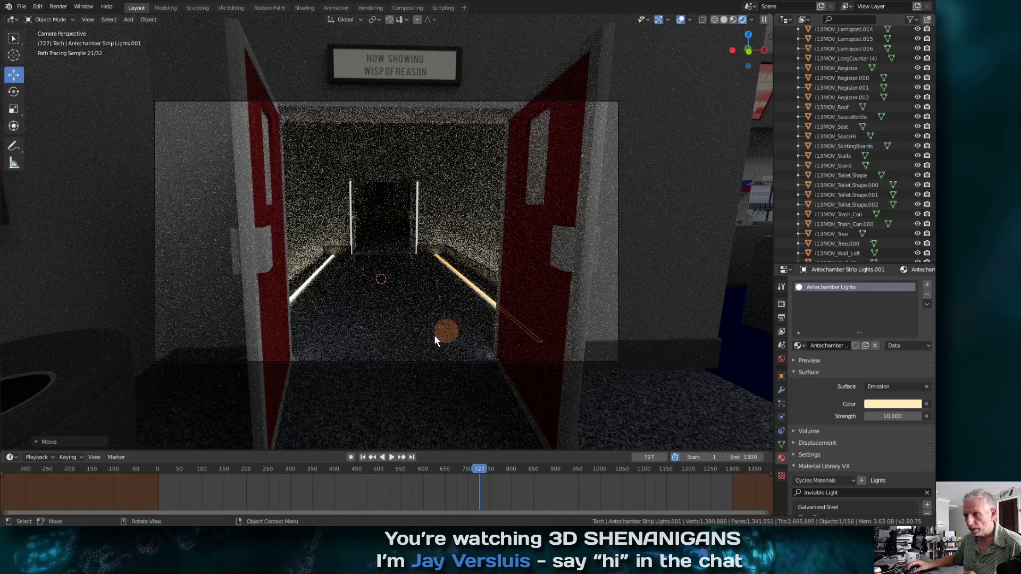
# - Move the original Antechamber Strip Lights object slightly along X, away from the wall towards the corridor's centre
pyautogui.click(307, 280)
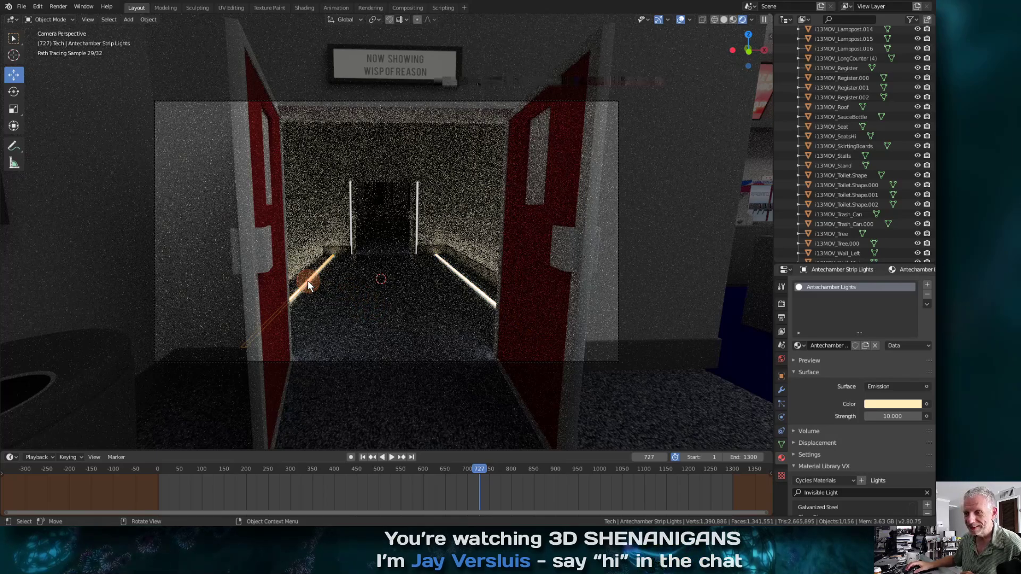
pyautogui.press('g')
pyautogui.press('x')
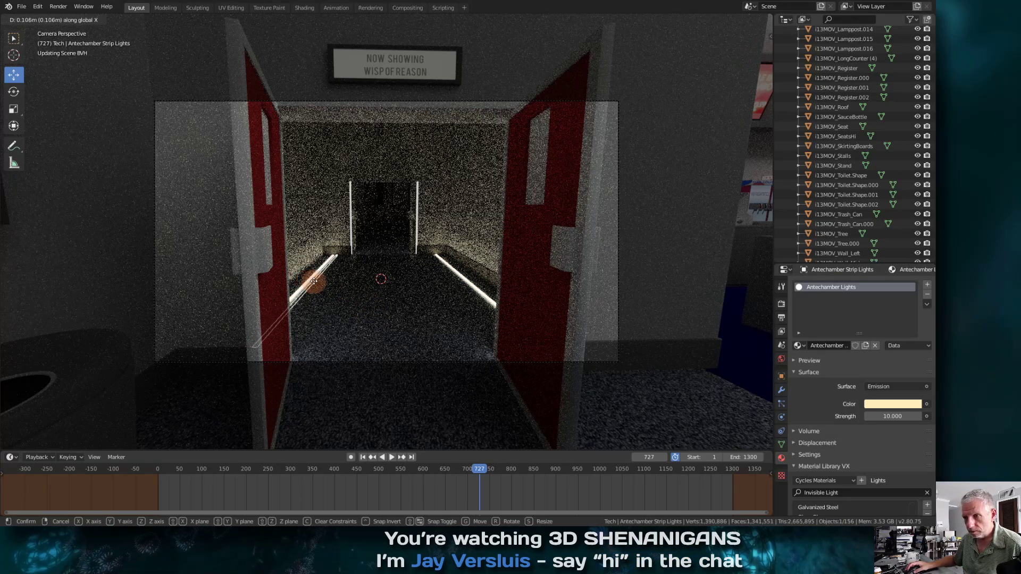
pyautogui.click(342, 286)
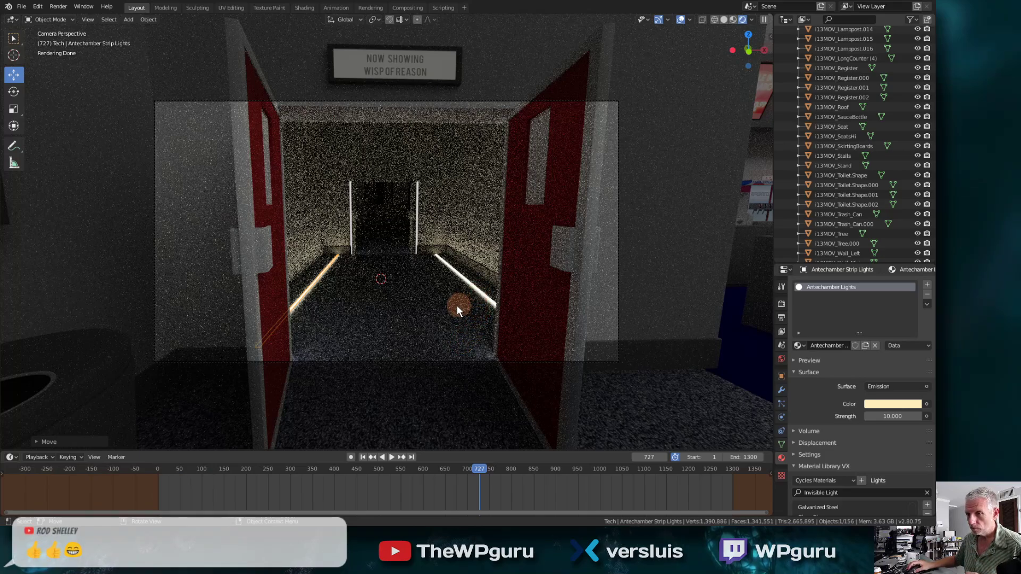
# - Go to frame 748 inside the antechamber and set the Antechamber Lights material's emission strength to 5
pyautogui.press('space')
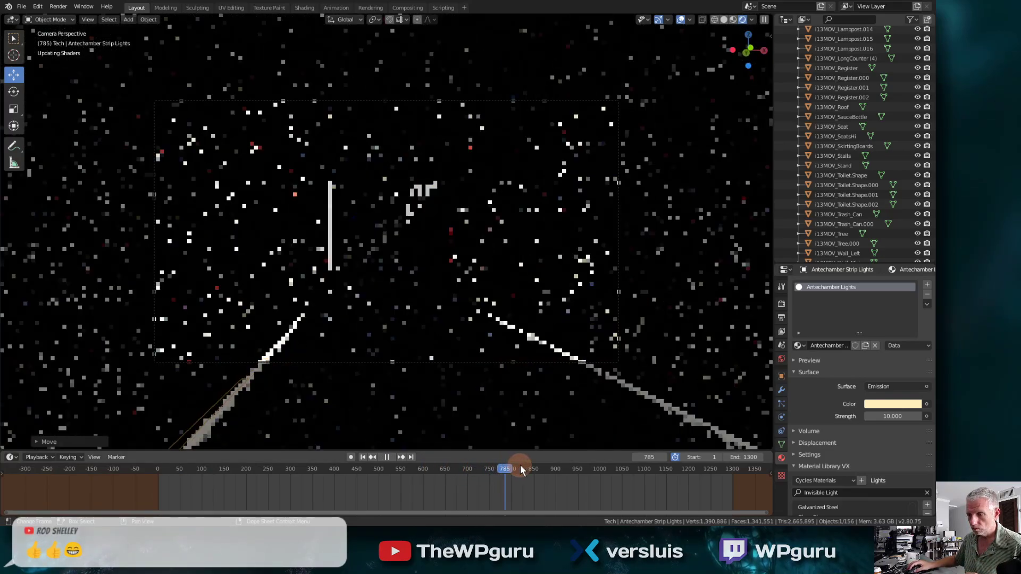
pyautogui.moveTo(521, 465); pyautogui.dragTo(488, 458)
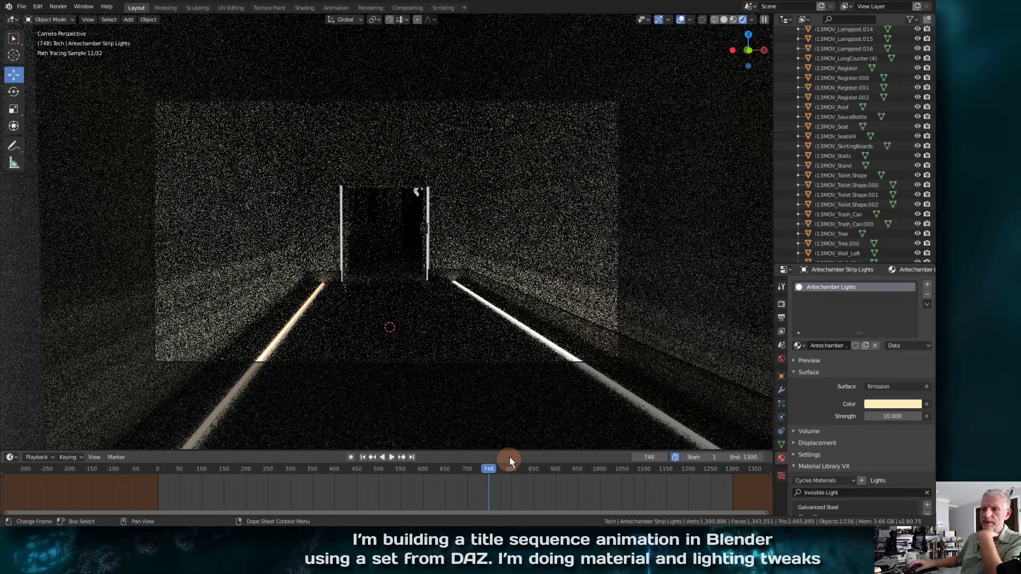
pyautogui.scroll(-3, 530, 381)
pyautogui.scroll(3, 530, 385)
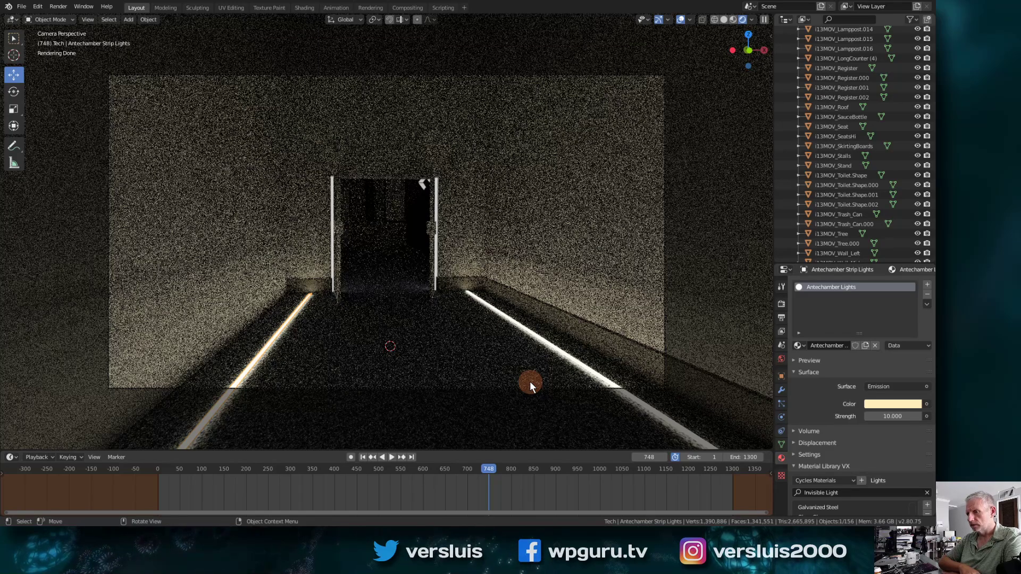
pyautogui.click(892, 417)
pyautogui.write('5')
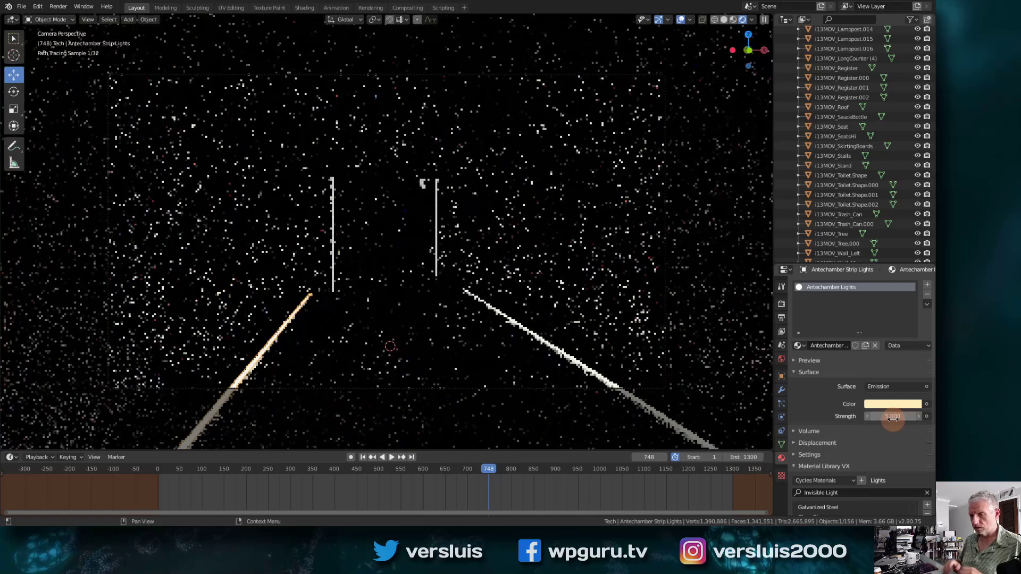
pyautogui.press('Return')
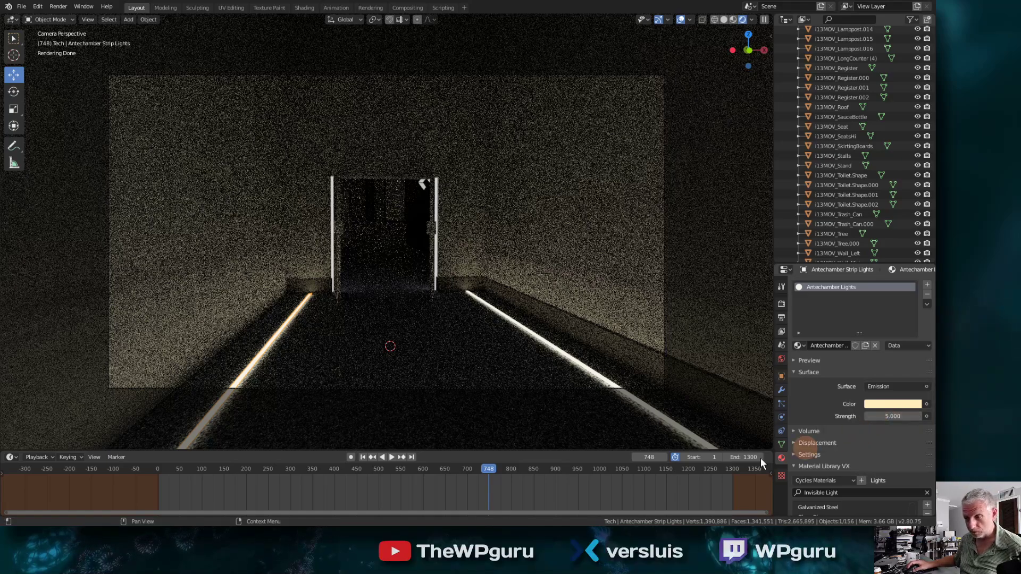
# - Scrub through the antechamber shot and into the auditorium to frame 1005 to check the rendered lighting
pyautogui.moveTo(493, 466); pyautogui.dragTo(503, 466)
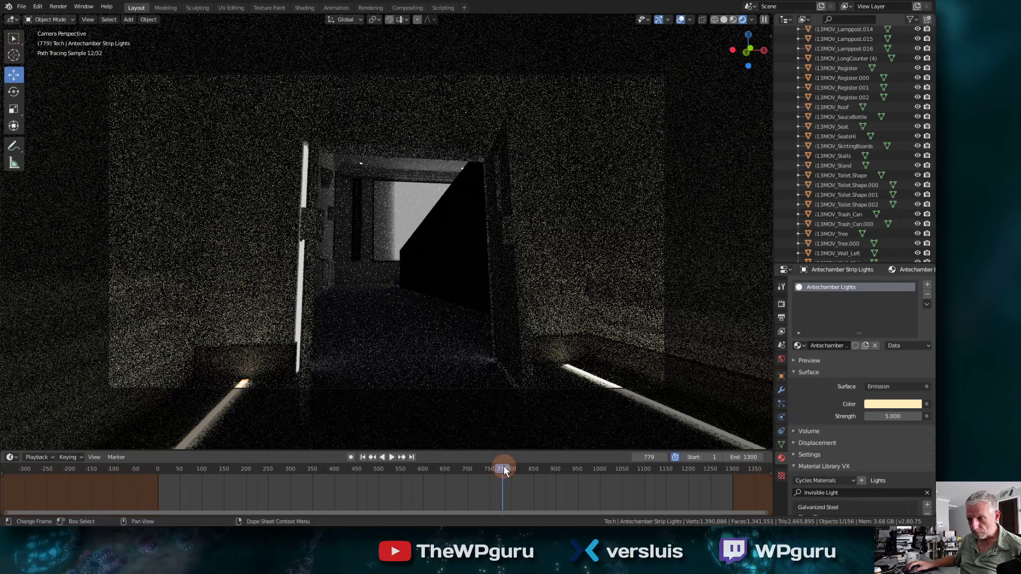
pyautogui.moveTo(503, 466)
pyautogui.mouseDown()
pyautogui.moveTo(424, 467)
pyautogui.moveTo(487, 466)
pyautogui.mouseUp()
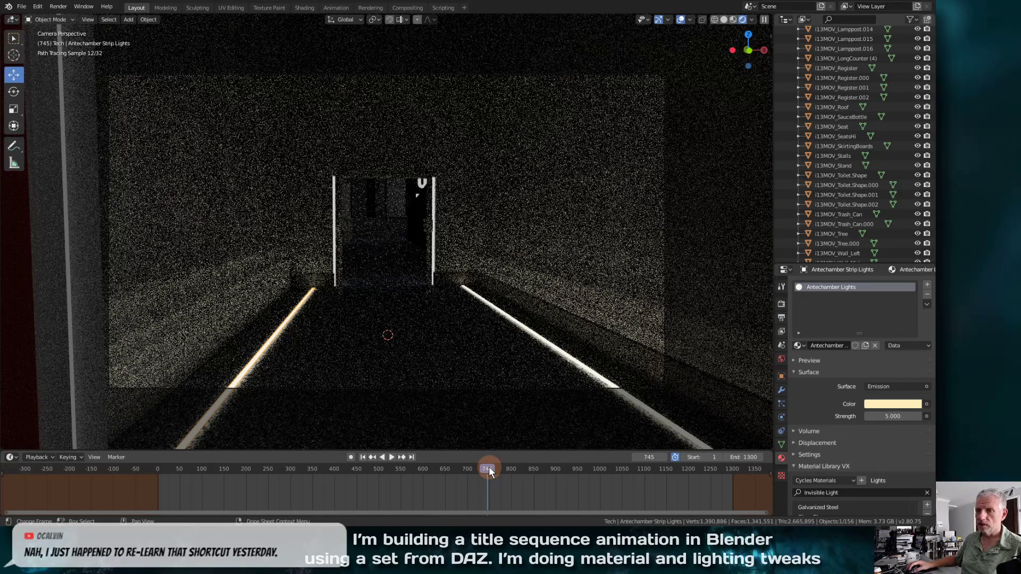
pyautogui.moveTo(490, 467); pyautogui.dragTo(553, 469)
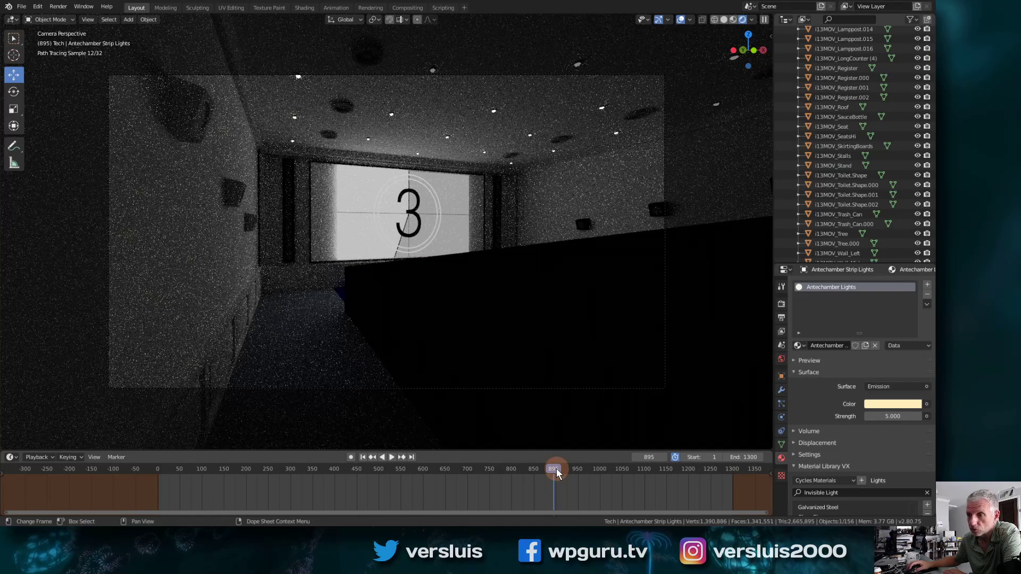
pyautogui.moveTo(557, 473); pyautogui.dragTo(601, 468)
pyautogui.press('space')
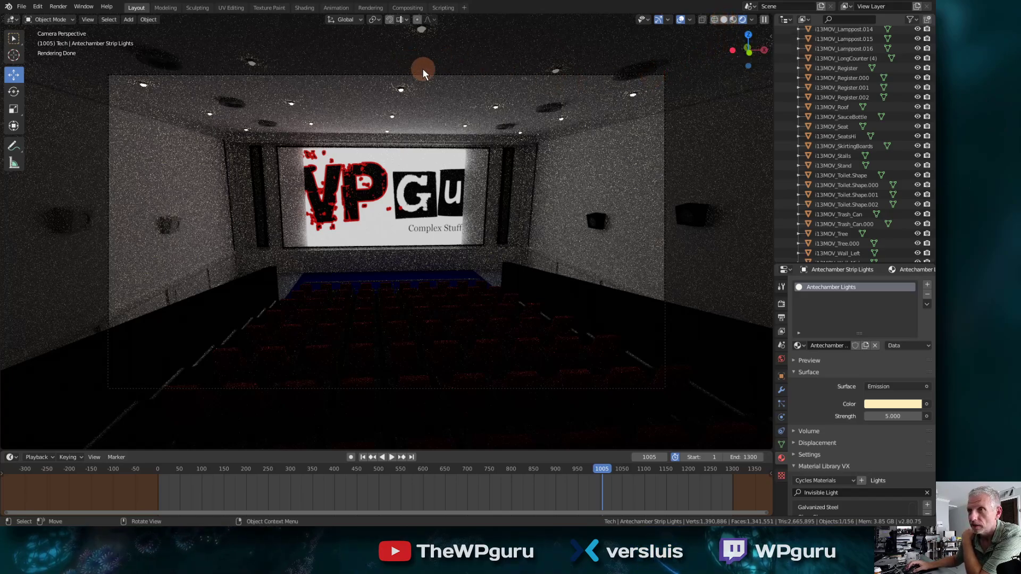
# - Return the viewport to solid shading, open the Shading workspace and select the auditorium roof
pyautogui.click(724, 19)
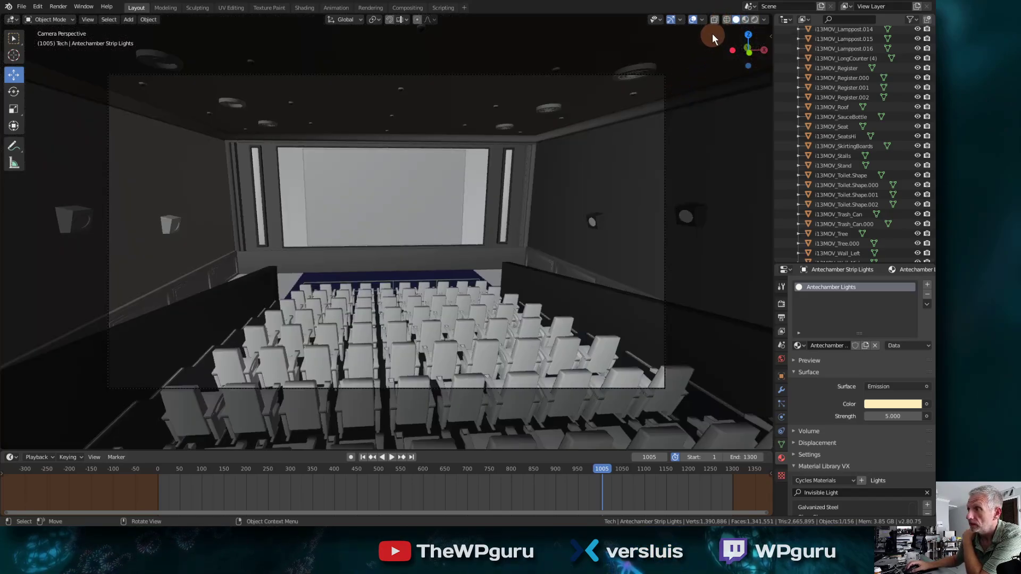
pyautogui.click(314, 8)
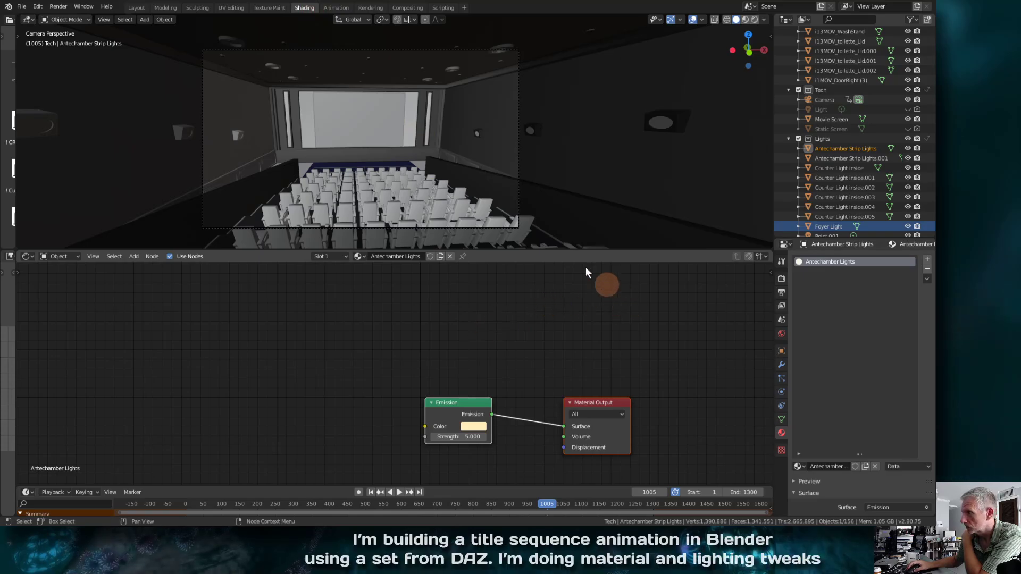
pyautogui.click(462, 74)
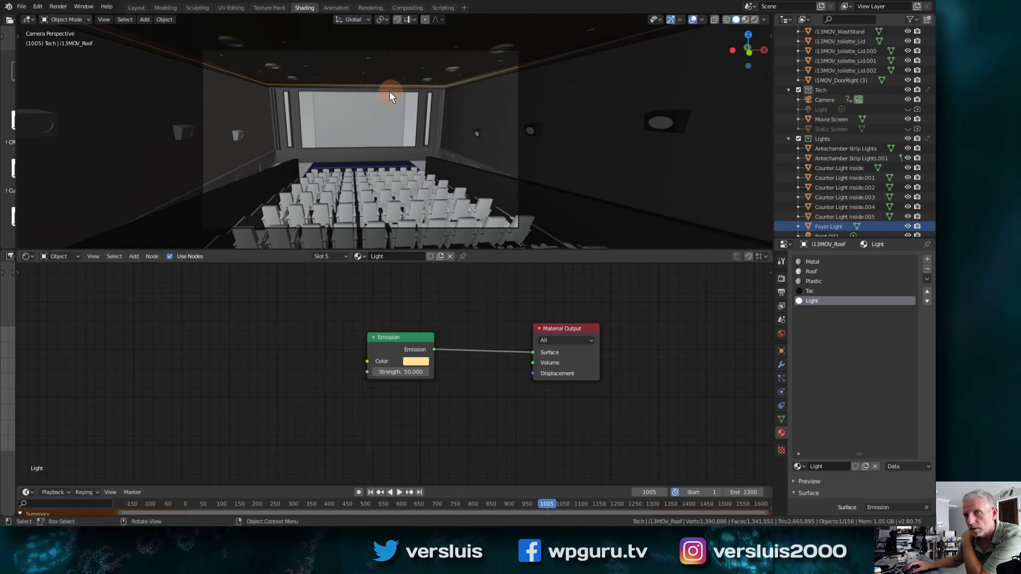
# - Clear the roof's mesh selection and select the faces assigned to the Light material to check which fixtures use it
pyautogui.press('Tab')
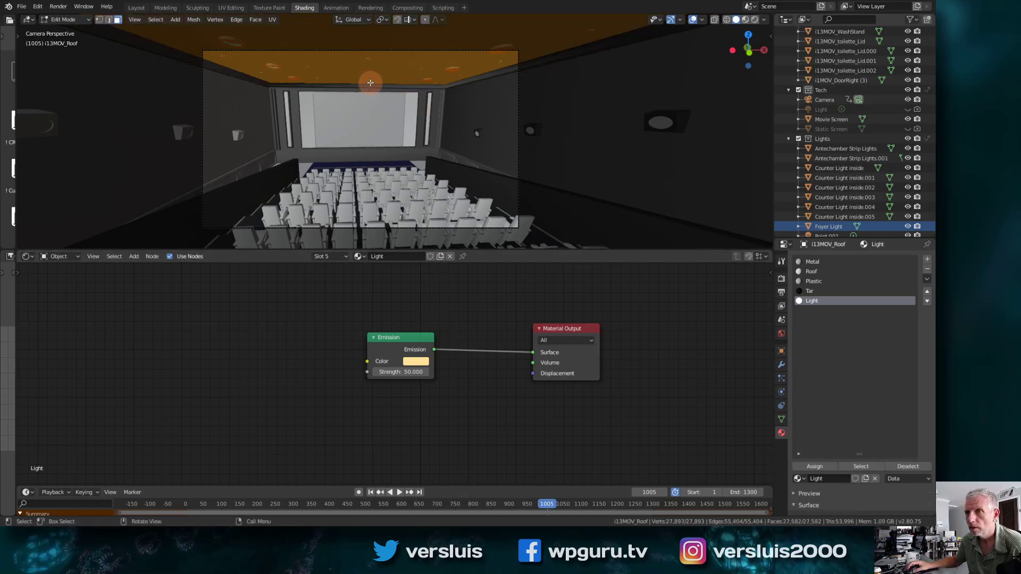
pyautogui.press('Tab')
pyautogui.press('Tab')
pyautogui.hotkey('alt', 'a')
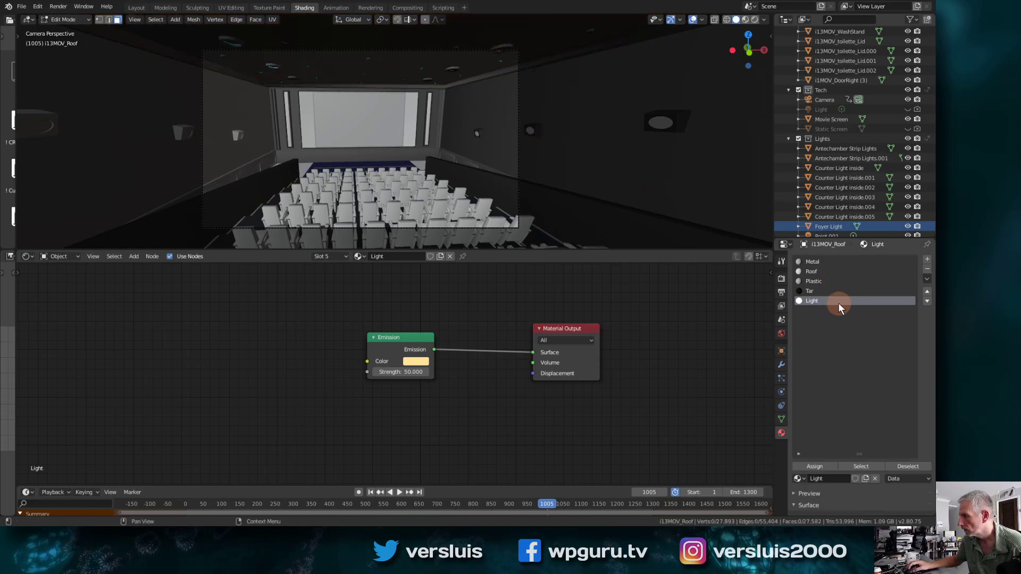
pyautogui.click(869, 467)
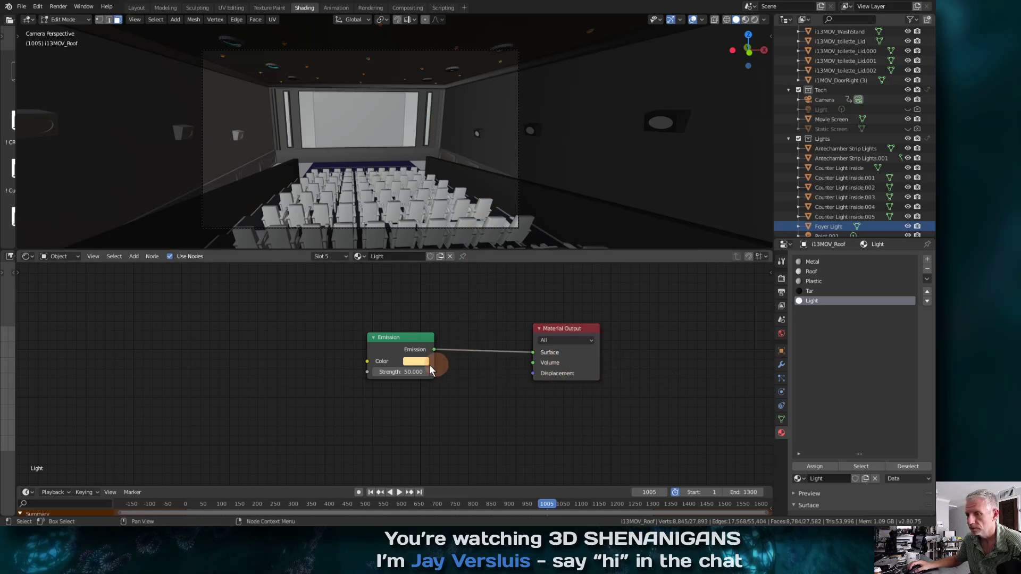
pyautogui.press('Tab')
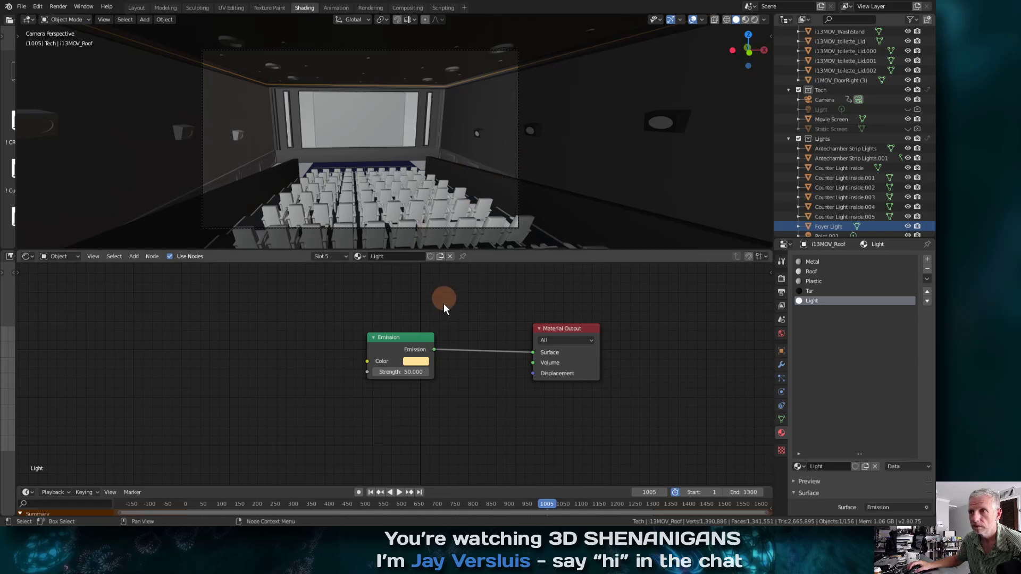
# - Set the emission strength of the roof's Light material to 200
pyautogui.click(404, 372)
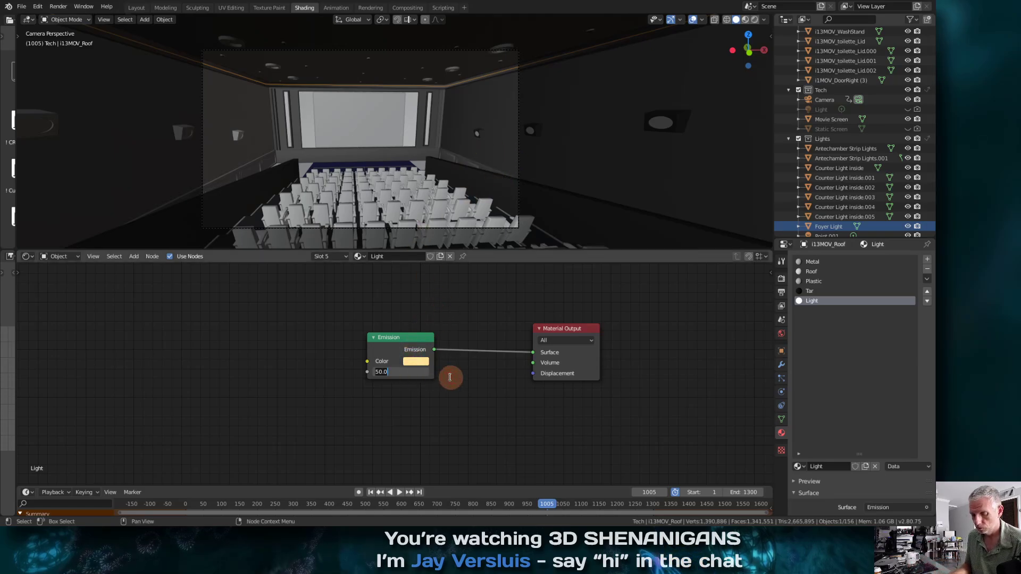
pyautogui.write('200')
pyautogui.press('Return')
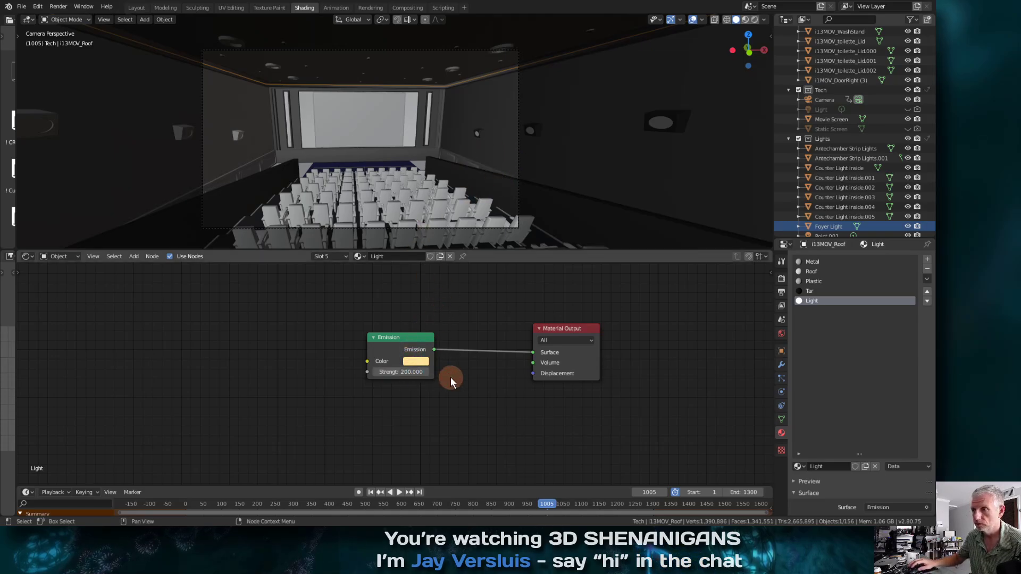
# - Preview the auditorium in rendered shading and set the Cycles viewport samples to 0
pyautogui.click(755, 20)
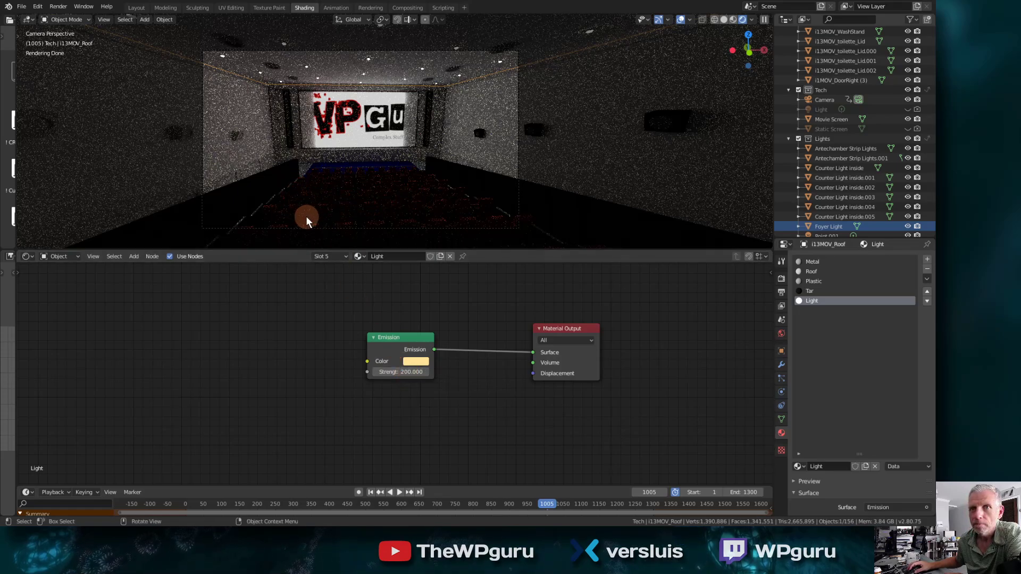
pyautogui.click(782, 278)
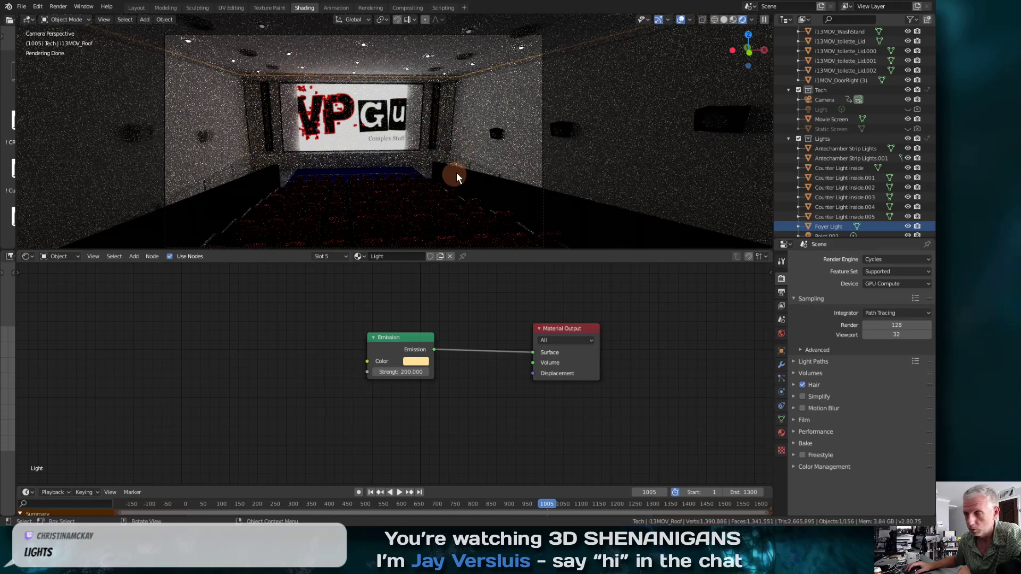
pyautogui.click(904, 336)
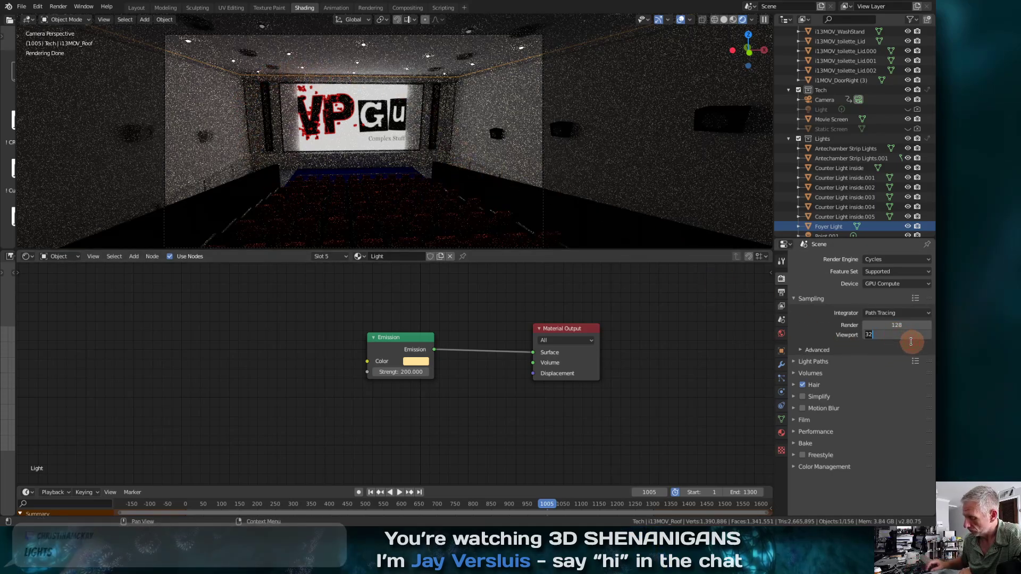
pyautogui.write('0')
pyautogui.press('Return')
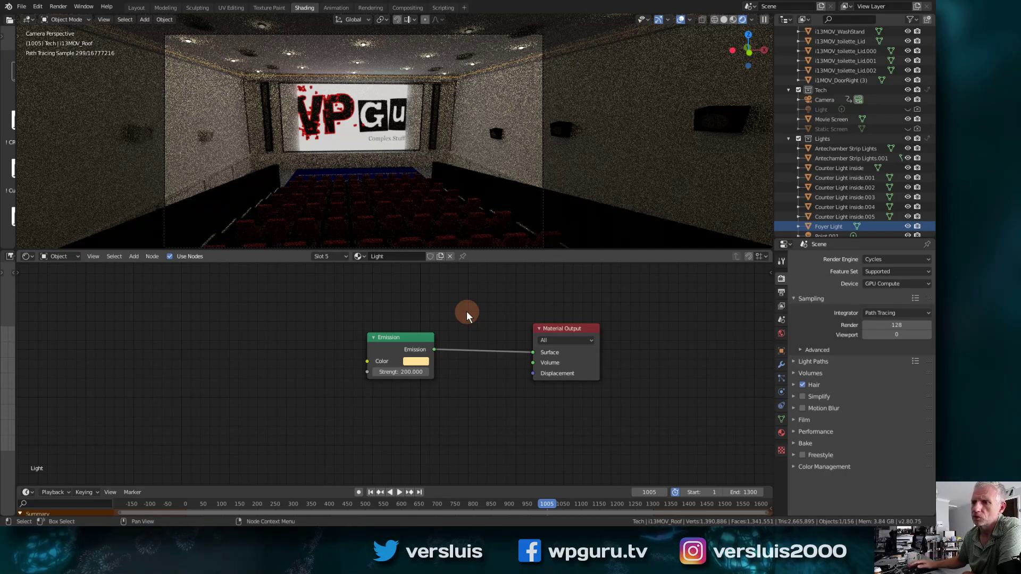
# - Set the emission strength of the roof's Light material to 100 and slightly enlarge the 3D view
pyautogui.click(409, 375)
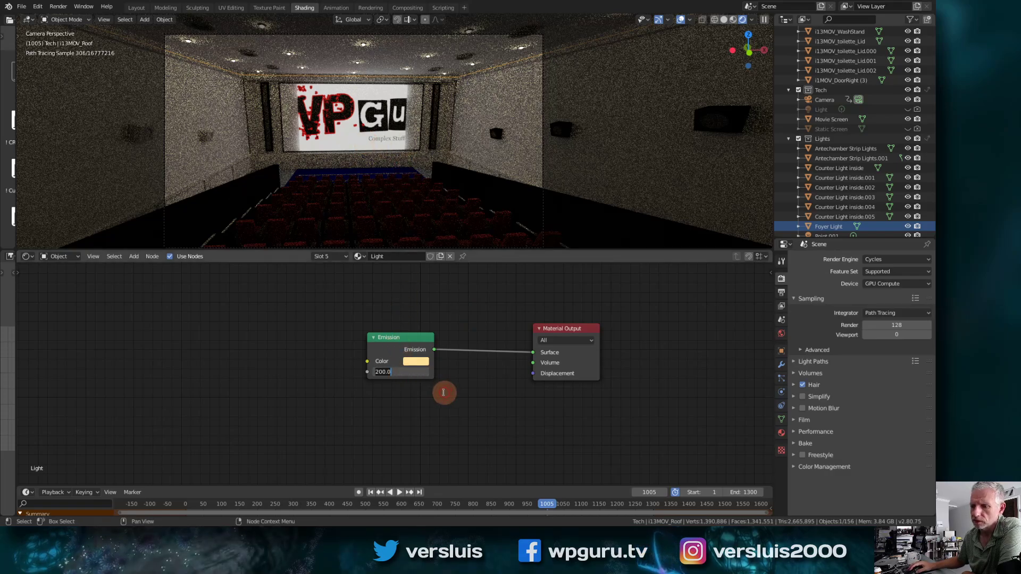
pyautogui.write('100')
pyautogui.press('Return')
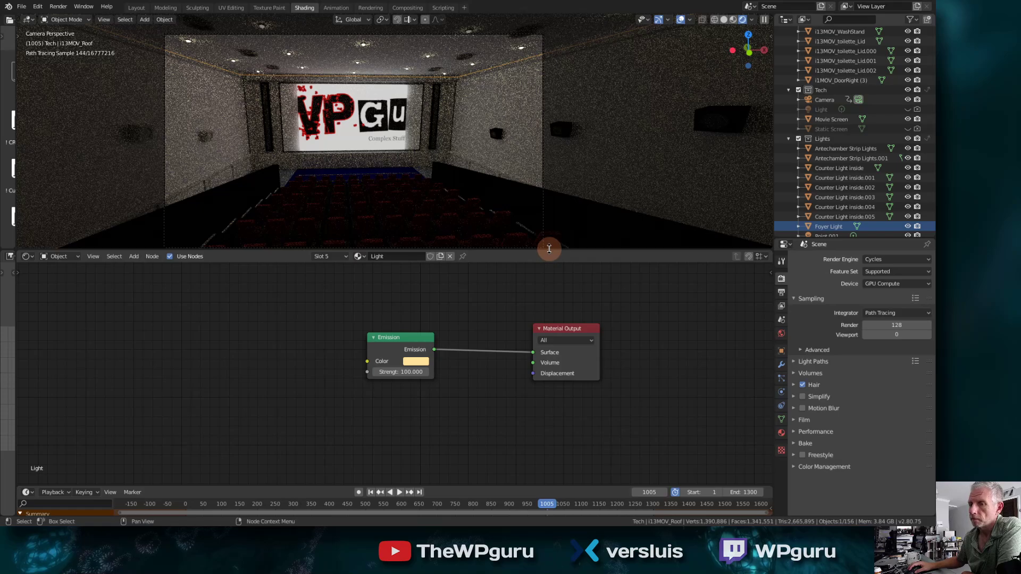
pyautogui.moveTo(549, 248); pyautogui.dragTo(548, 263)
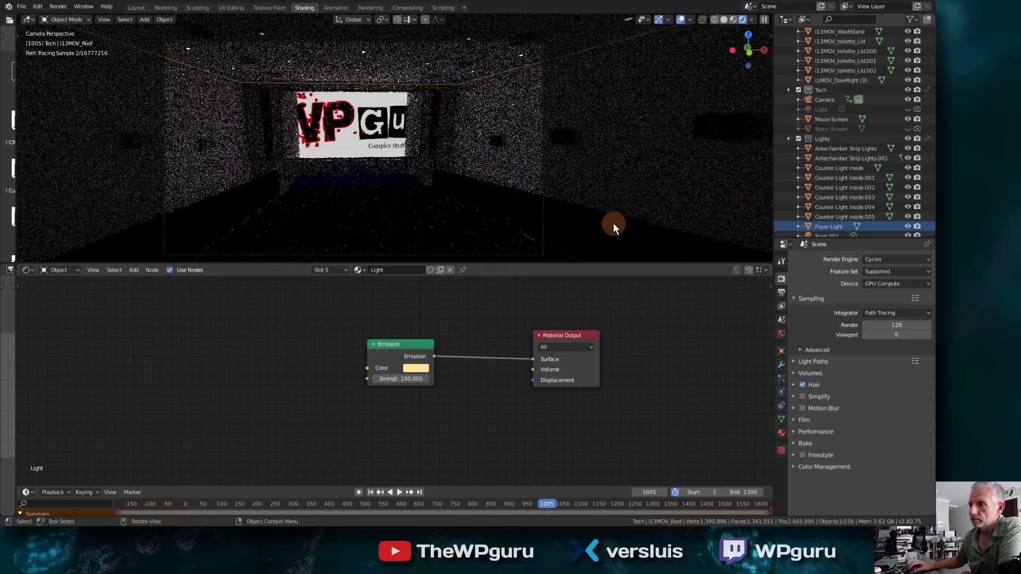
# - Return the viewport to solid shading and select the auditorium's left wall in the Layout workspace
pyautogui.click(724, 19)
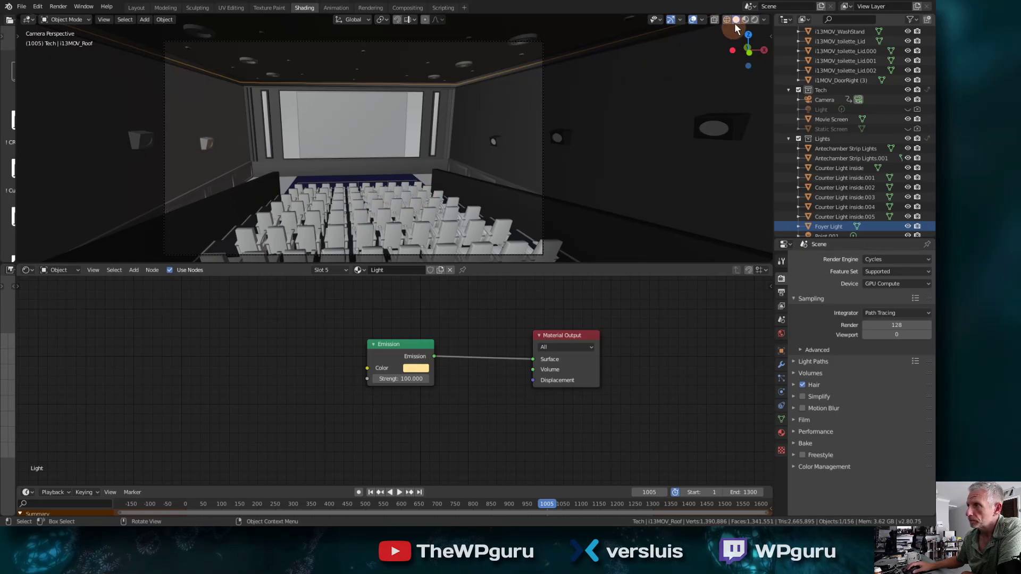
pyautogui.click(136, 7)
pyautogui.click(174, 225)
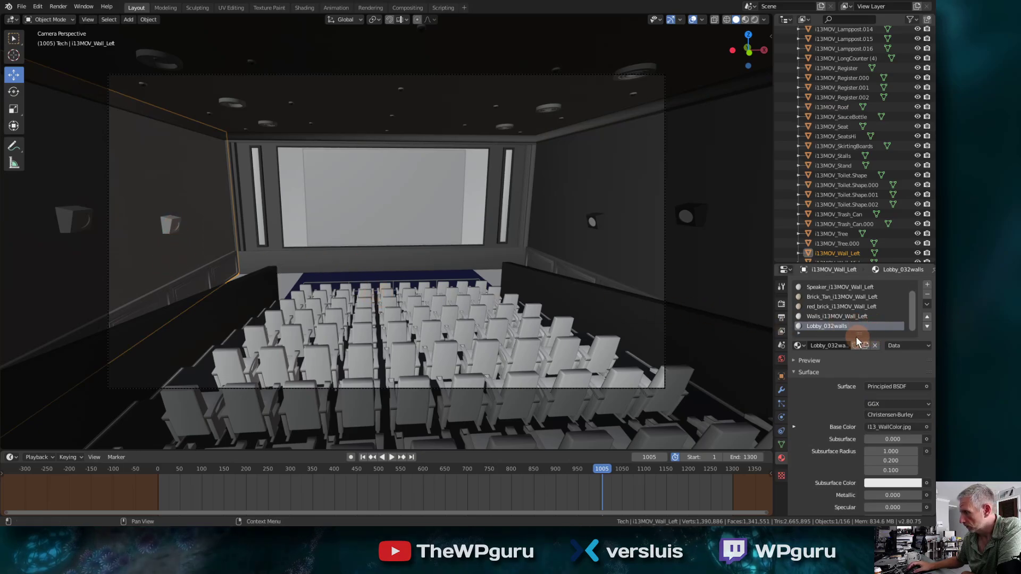
# - In Edit Mode on the left wall, check which faces use the Speaker and Brick_Tan materials, clearing the selection after each
pyautogui.click(852, 288)
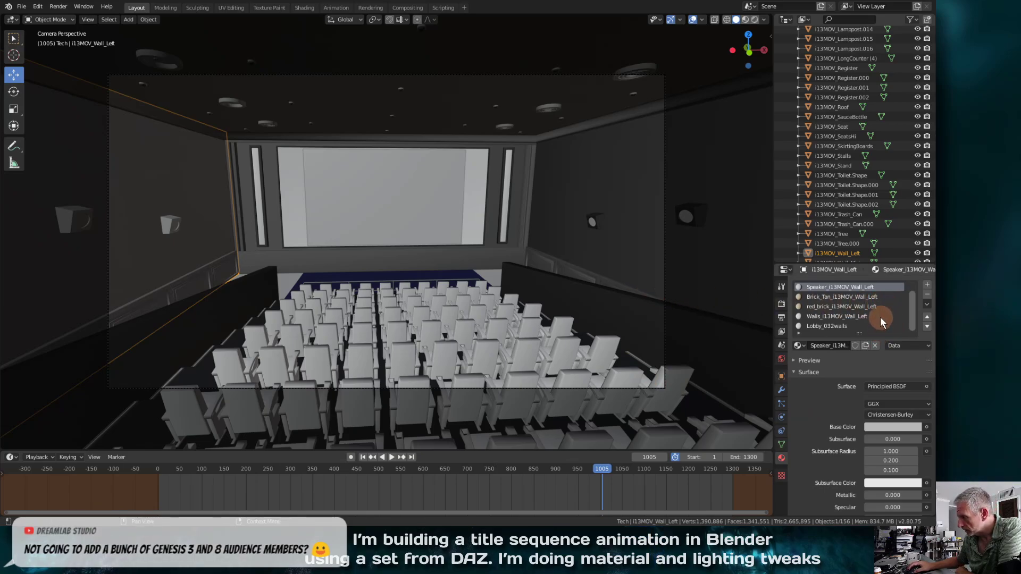
pyautogui.press('Tab')
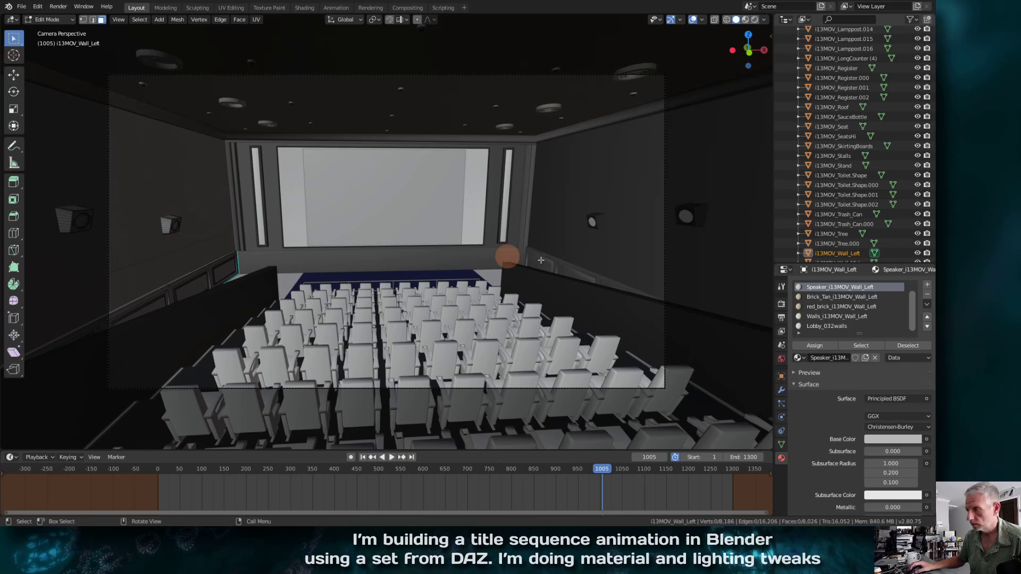
pyautogui.click(854, 348)
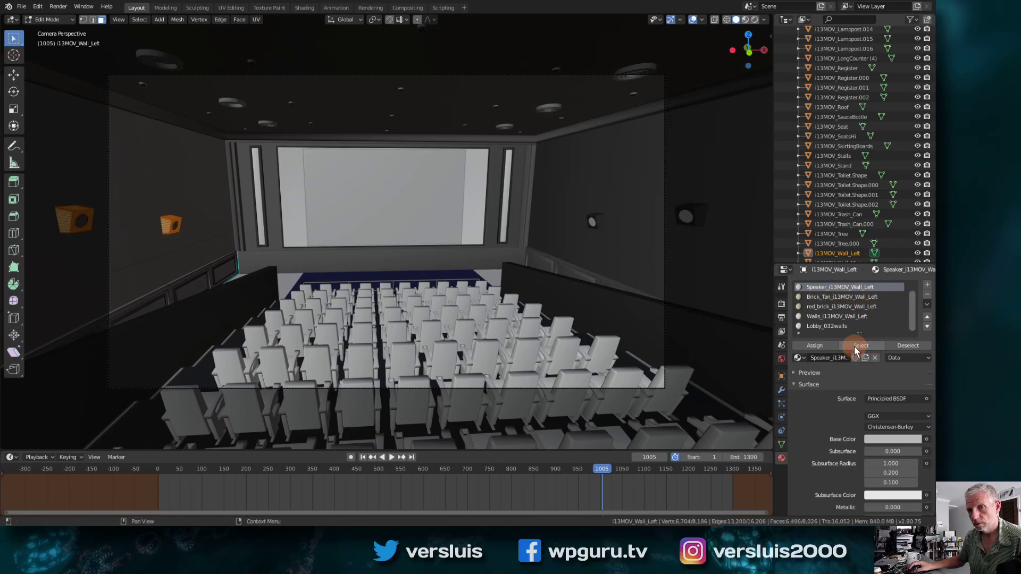
pyautogui.click(860, 297)
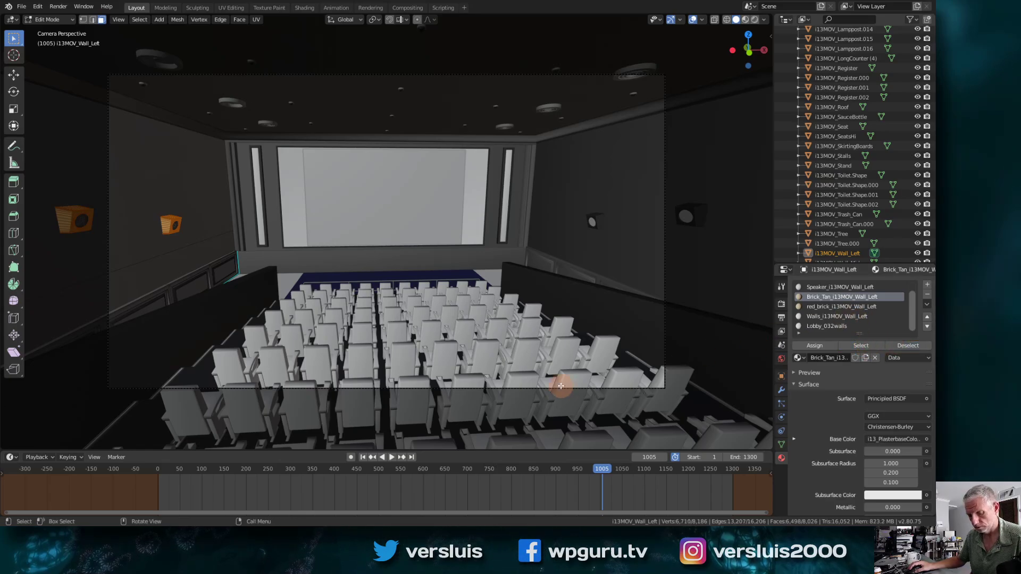
pyautogui.hotkey('alt', 'a')
pyautogui.click(861, 346)
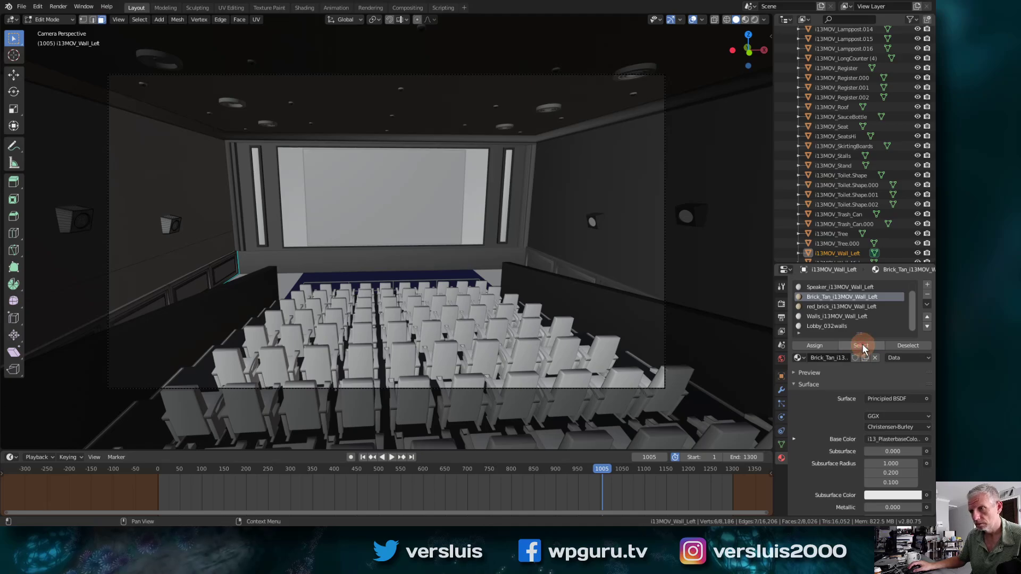
pyautogui.hotkey('alt', 'a')
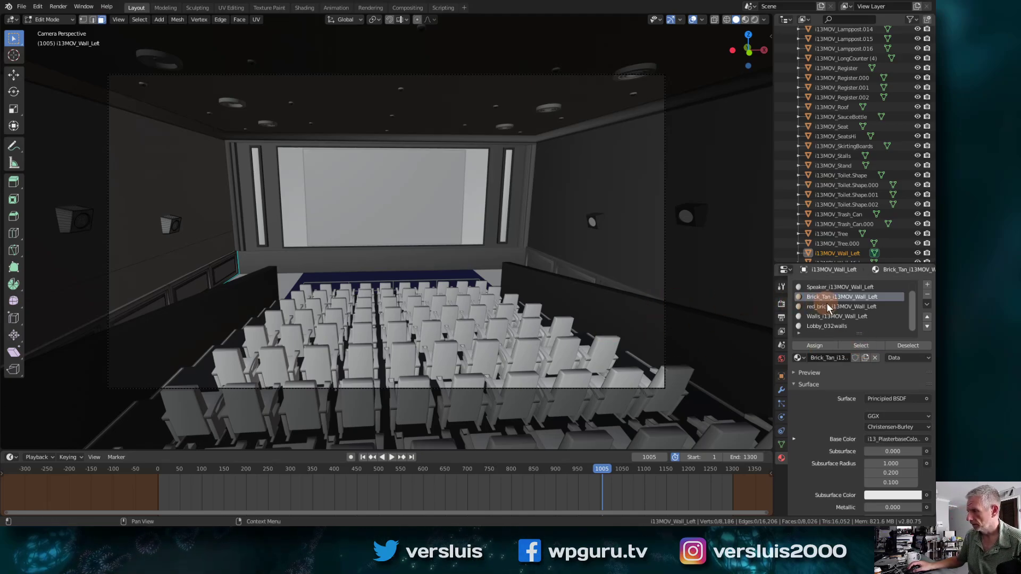
# - Make SpeakerGrill_i13MOV_Wall_Left the active material and select the wall faces assigned to it
pyautogui.scroll(1, 834, 317)
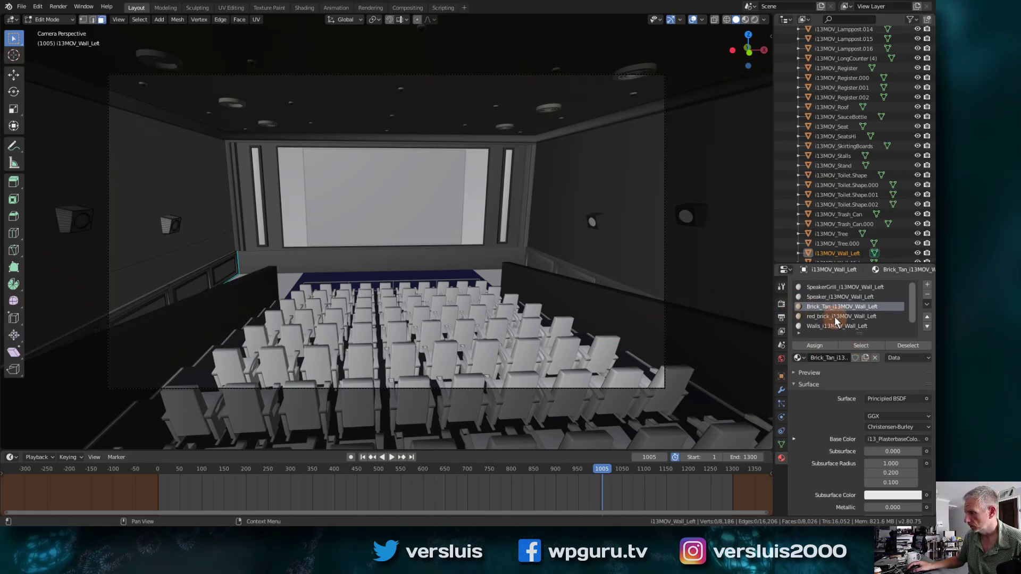
pyautogui.click(835, 288)
pyautogui.click(862, 346)
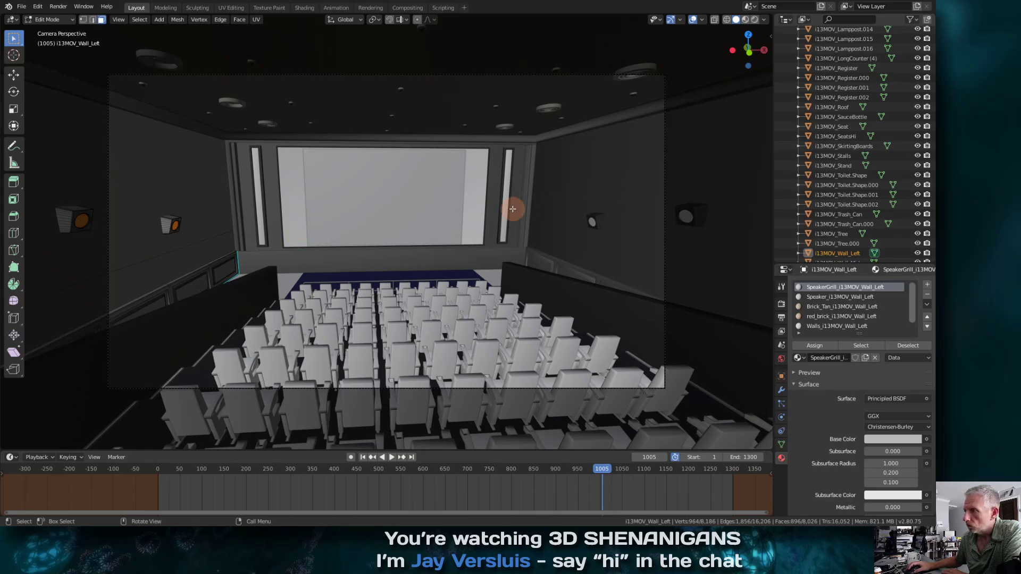
pyautogui.scroll(-3, 851, 213)
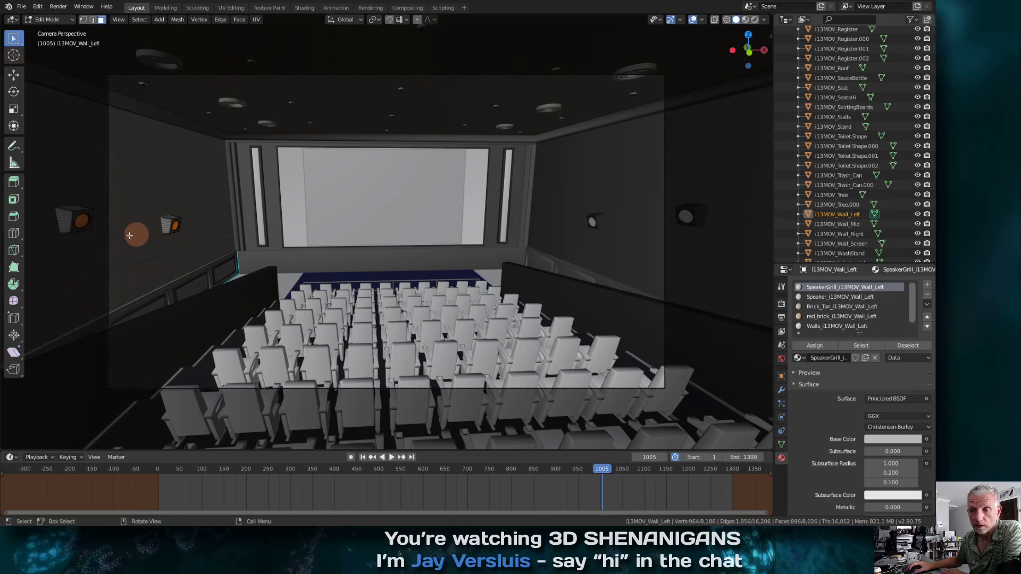
# - In the Shading workspace, set the SpeakerGrill material's emission to white, preview it in rendered shading and return to Object Mode
pyautogui.click(303, 8)
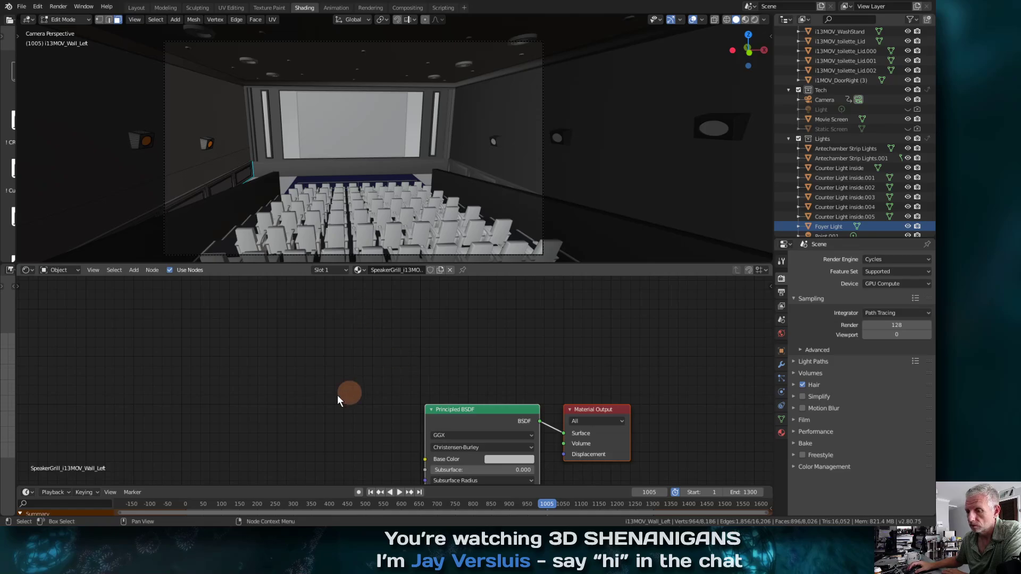
pyautogui.moveTo(338, 400); pyautogui.dragTo(297, 292, button='middle')
pyautogui.moveTo(308, 344); pyautogui.dragTo(326, 264, button='middle')
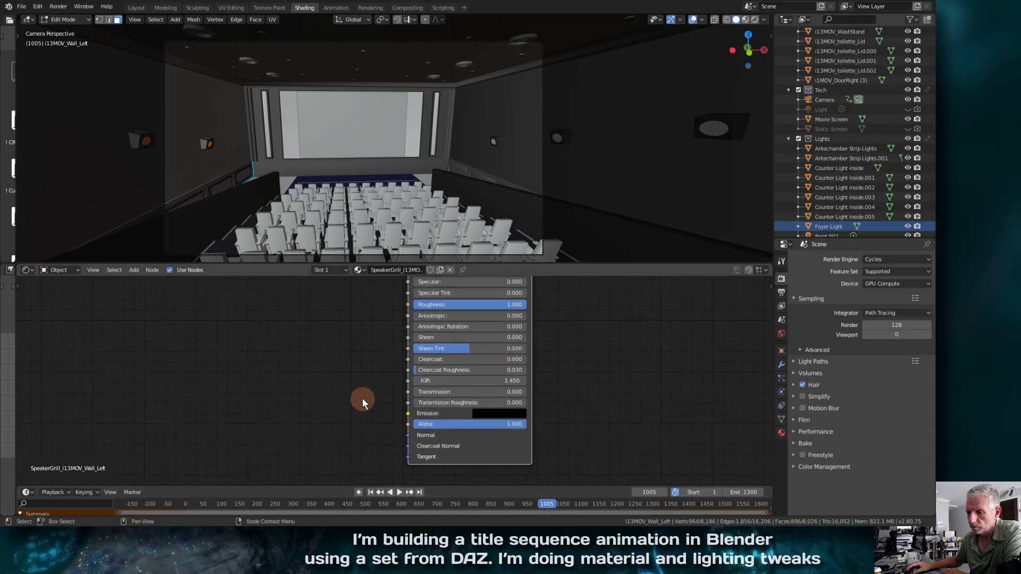
pyautogui.moveTo(362, 402); pyautogui.dragTo(303, 440, button='middle')
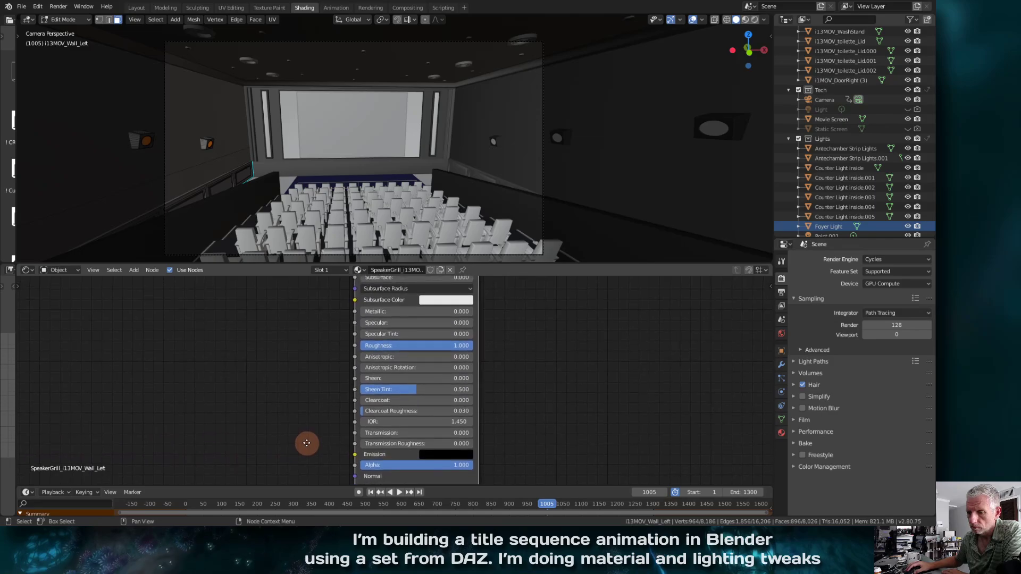
pyautogui.click(441, 455)
pyautogui.moveTo(511, 352); pyautogui.dragTo(513, 292)
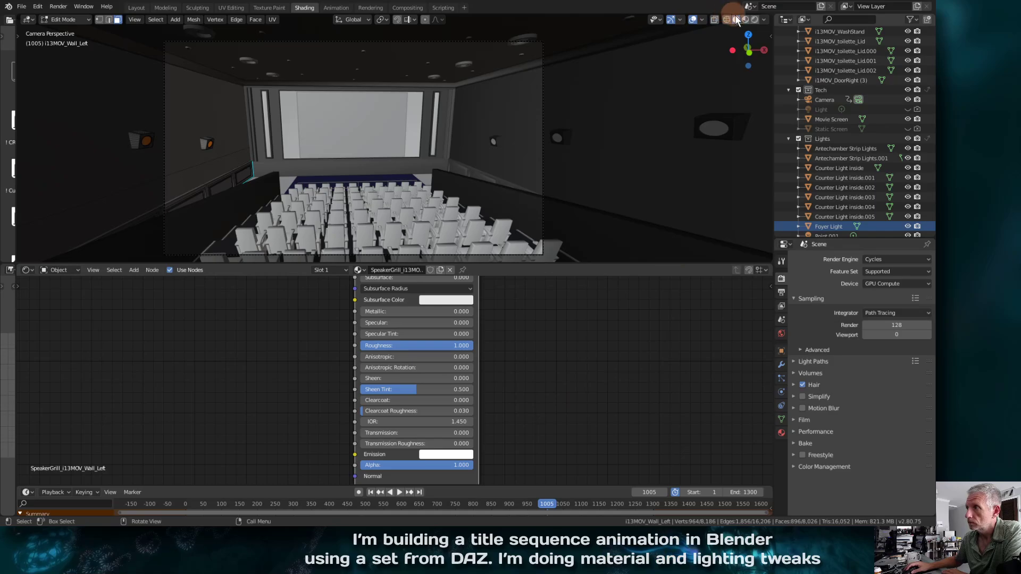
pyautogui.click(754, 20)
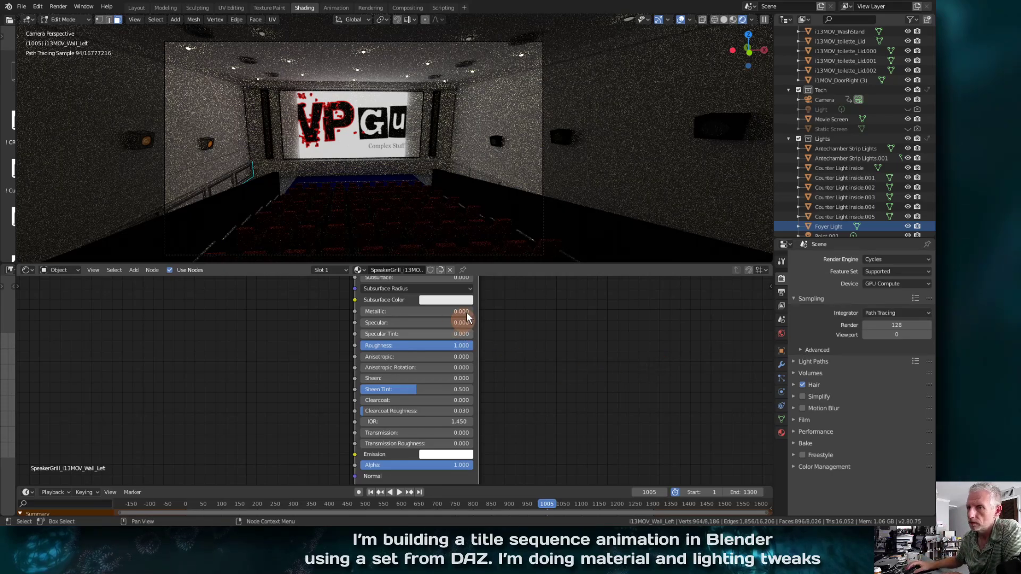
pyautogui.press('Tab')
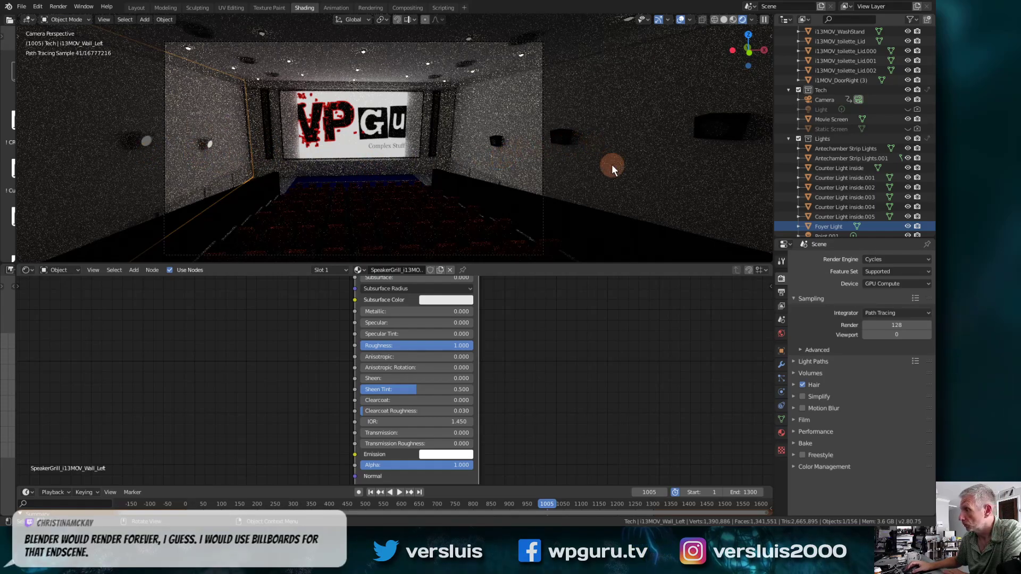
# - Try green, purple, blue and pink emission colours on the left wall's SpeakerGrill material
pyautogui.click(461, 456)
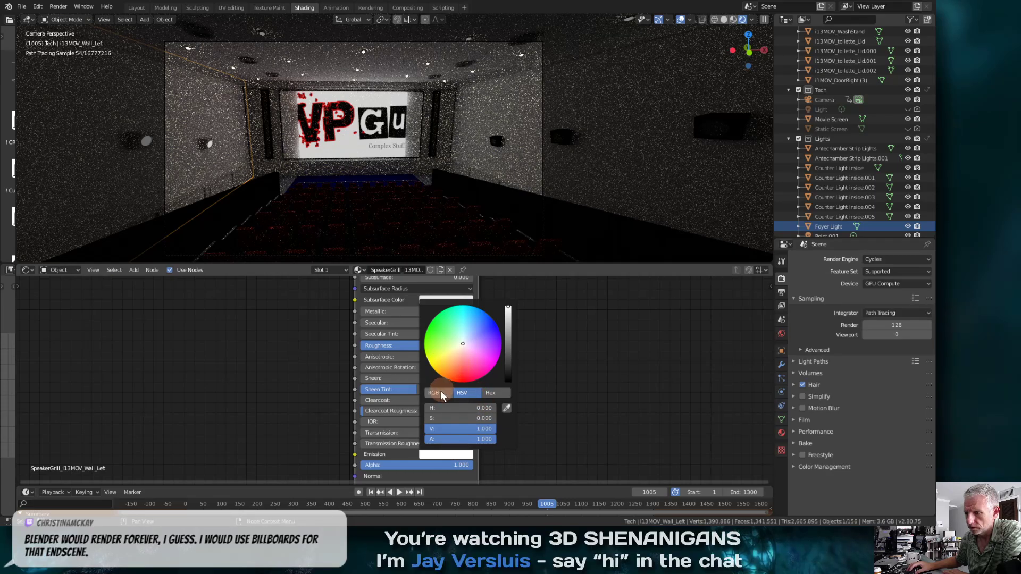
pyautogui.click(451, 337)
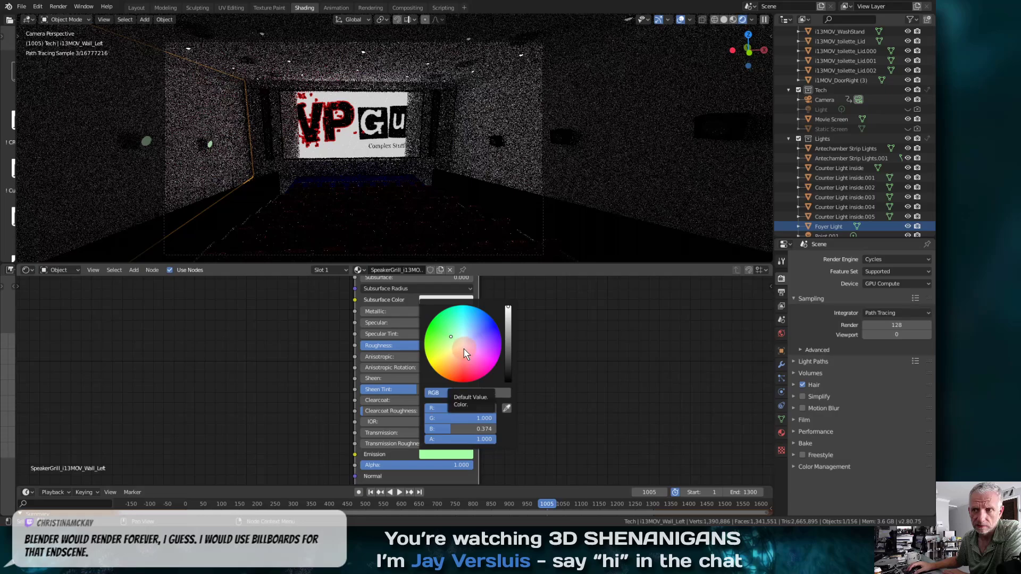
pyautogui.click(446, 326)
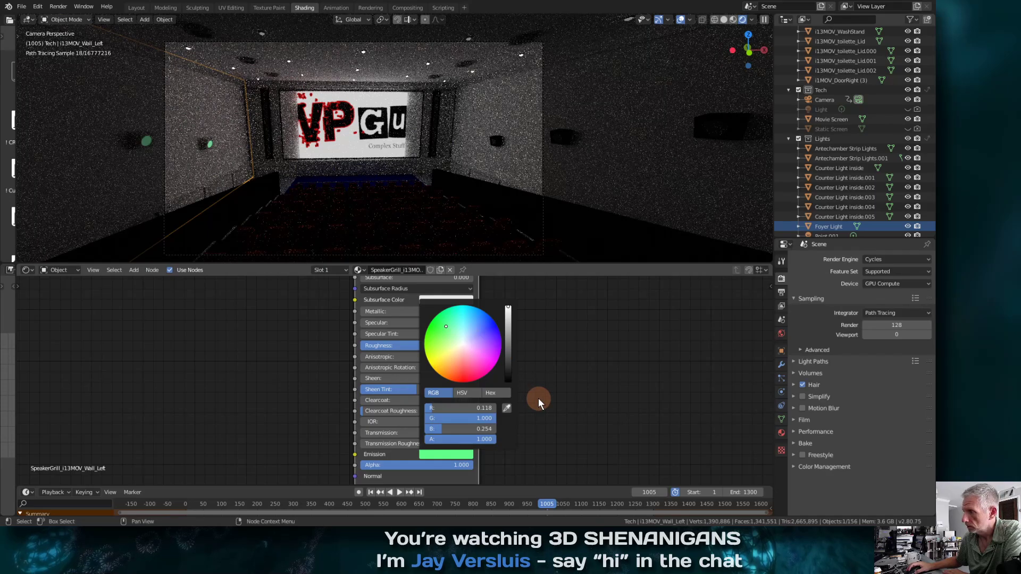
pyautogui.click(467, 456)
pyautogui.click(486, 345)
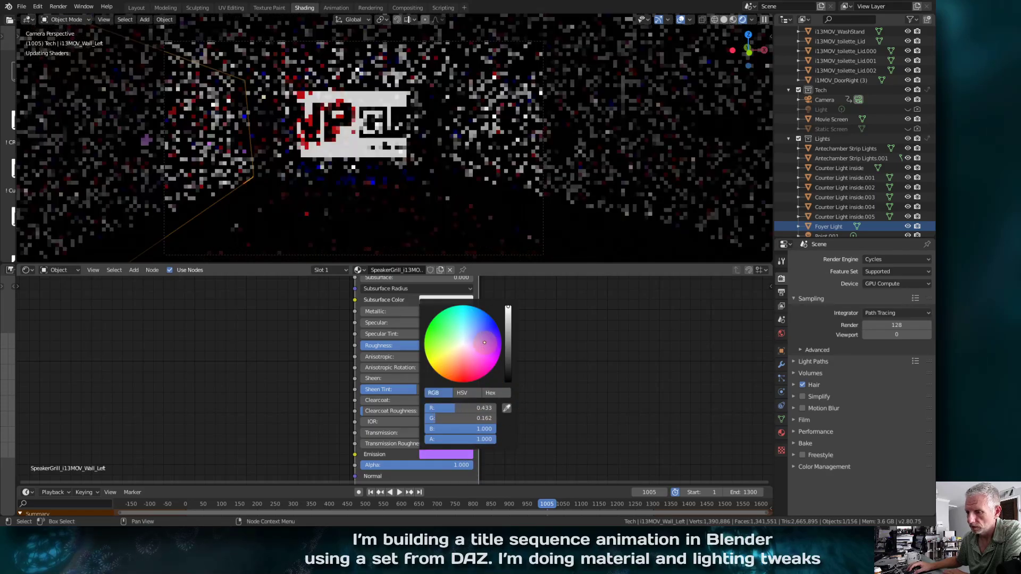
pyautogui.click(551, 388)
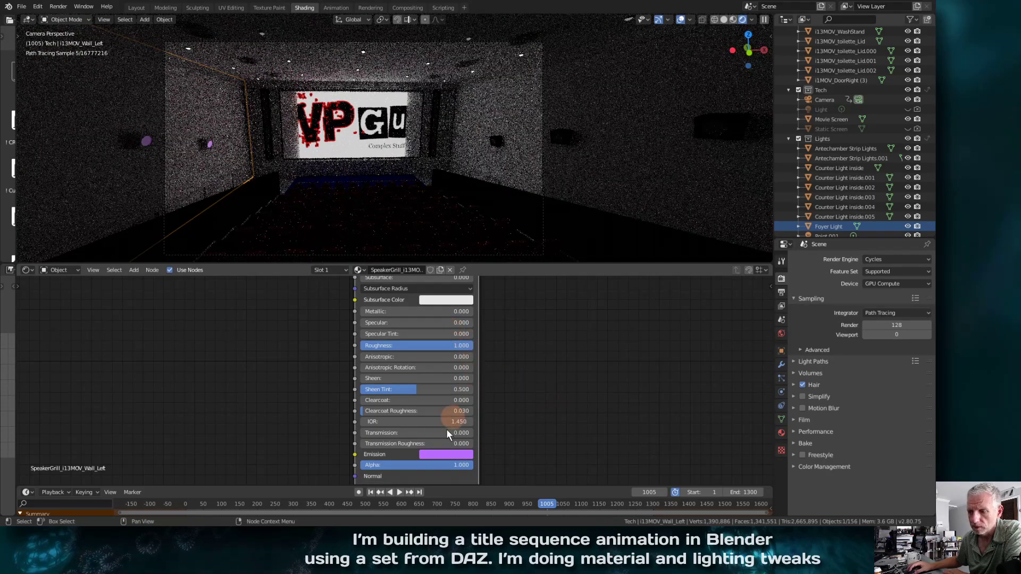
pyautogui.click(450, 454)
pyautogui.click(483, 328)
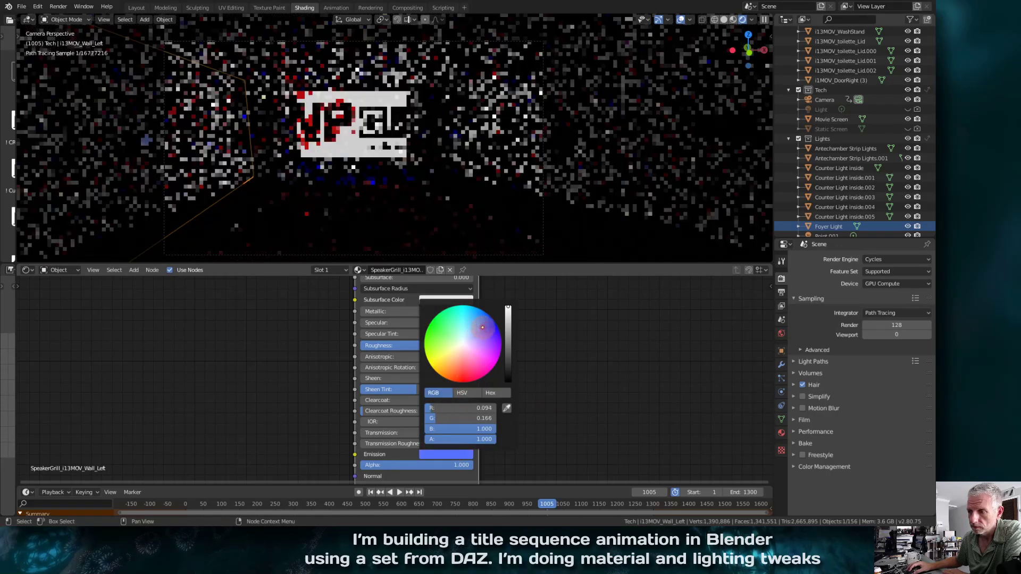
pyautogui.click(475, 353)
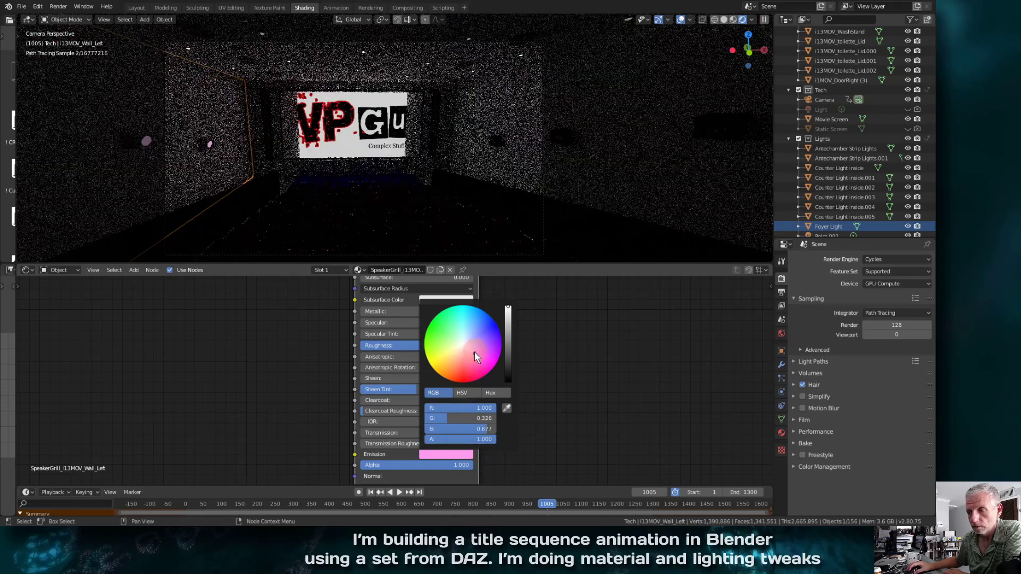
pyautogui.moveTo(474, 354); pyautogui.dragTo(475, 357)
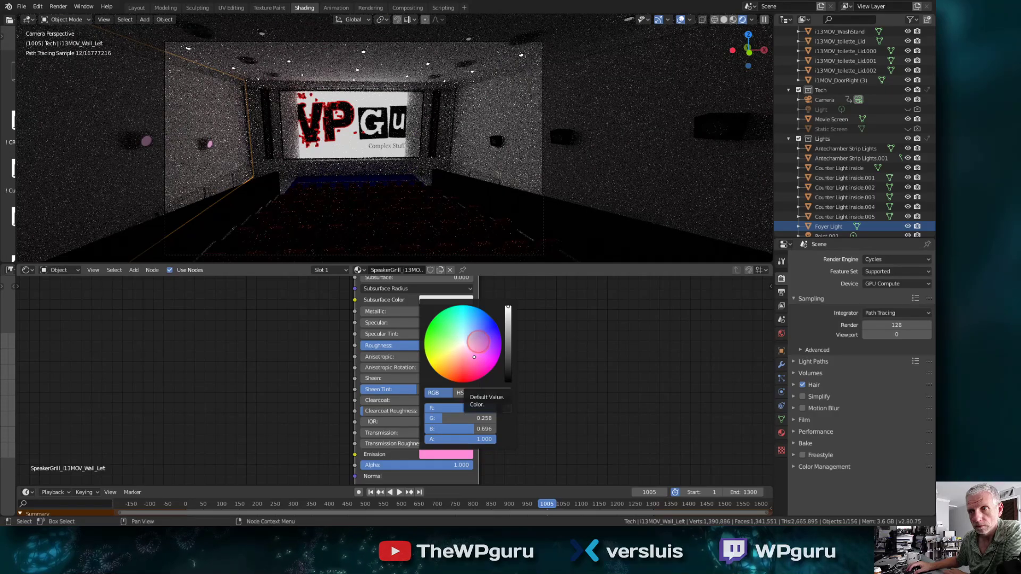
# - Try a blue-violet emission on the left wall's SpeakerGrill material, and set its emission colour to hex FFFFFF
pyautogui.click(480, 336)
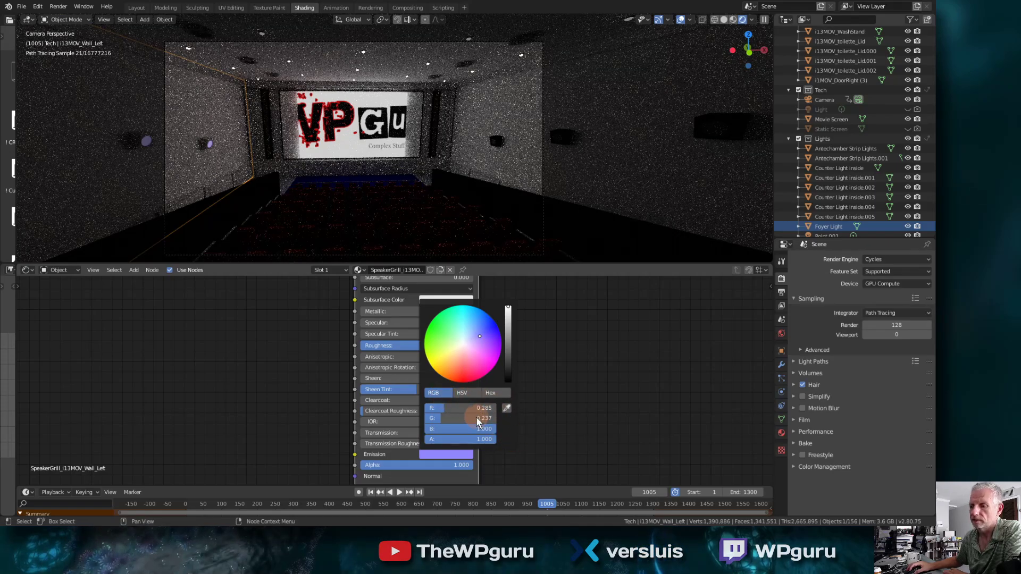
pyautogui.click(466, 393)
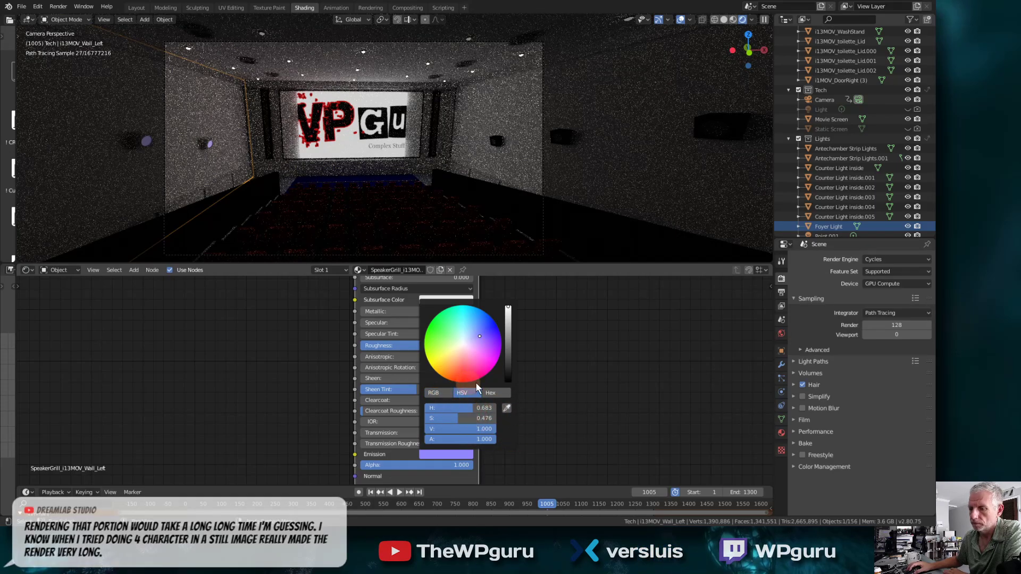
pyautogui.click(492, 393)
pyautogui.click(472, 409)
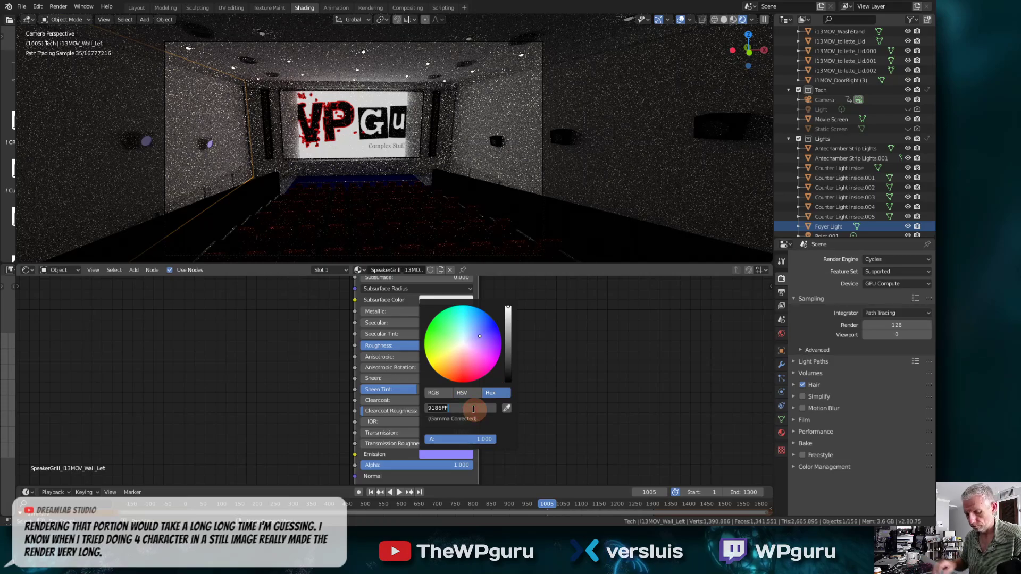
pyautogui.write('FFFFFF')
pyautogui.press('Return')
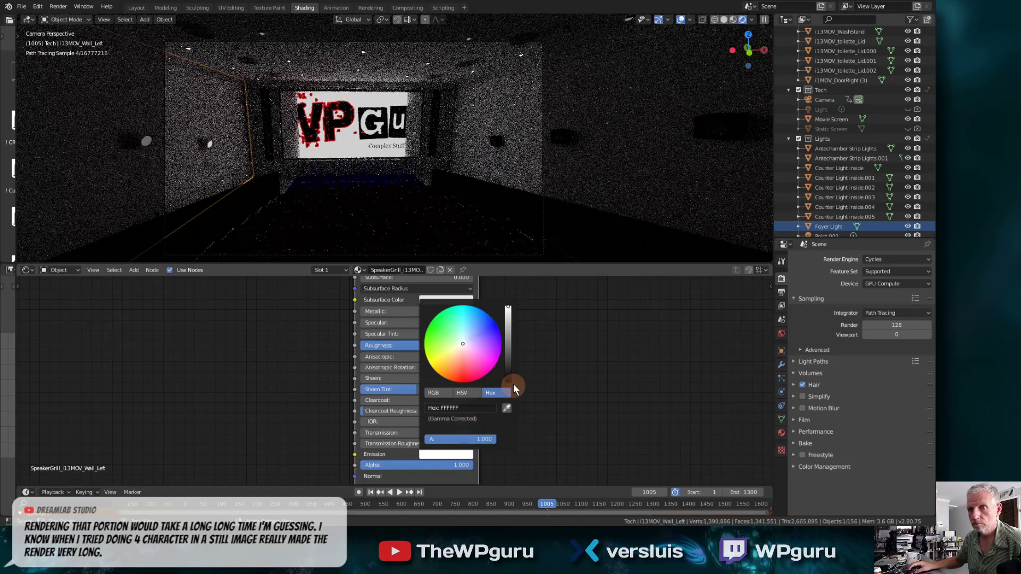
# - On the right cinema wall, make SpeakerGrill the active material and raise its emission colour from black to full white
pyautogui.click(506, 159)
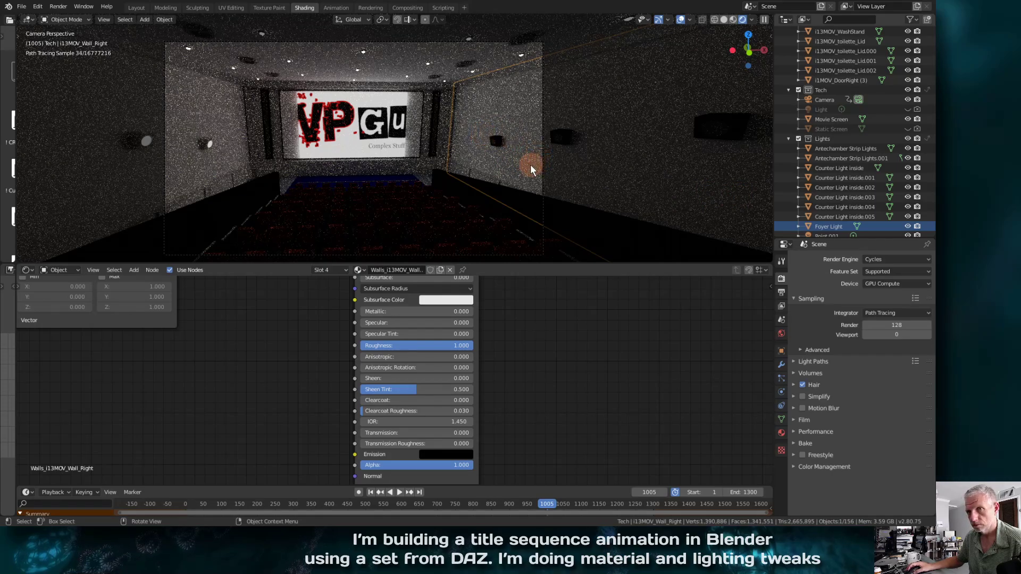
pyautogui.click(781, 432)
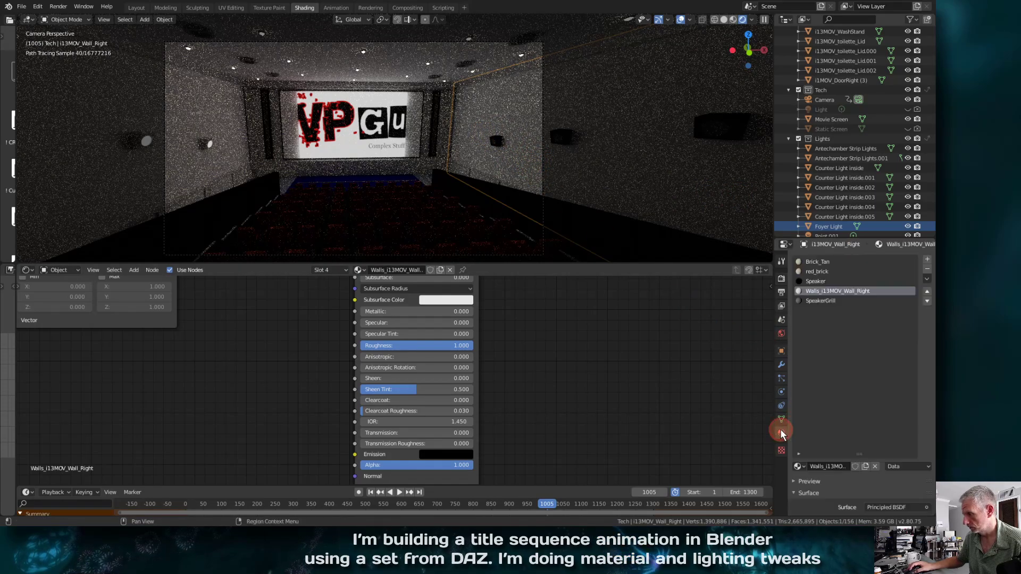
pyautogui.click(826, 302)
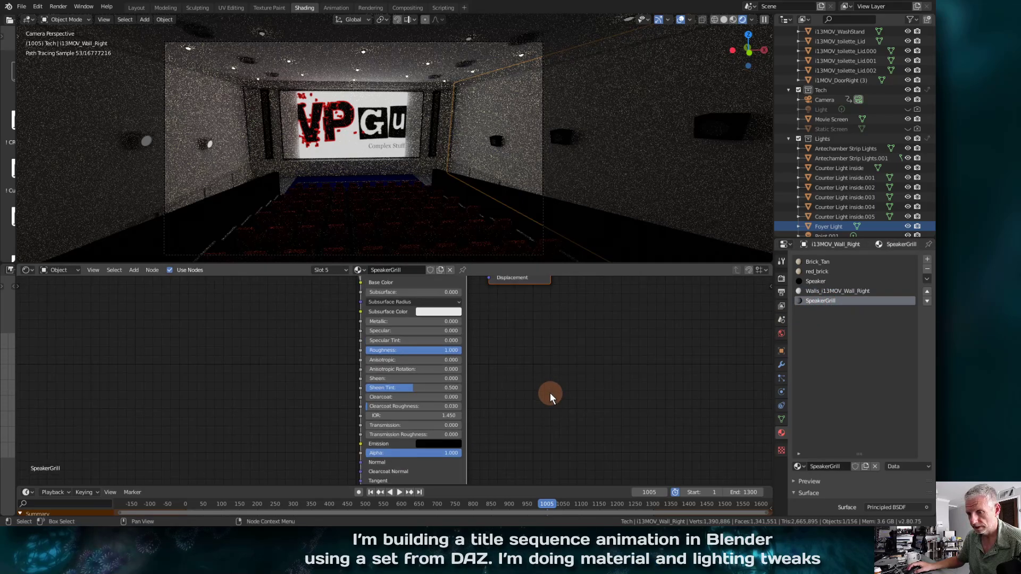
pyautogui.click(445, 454)
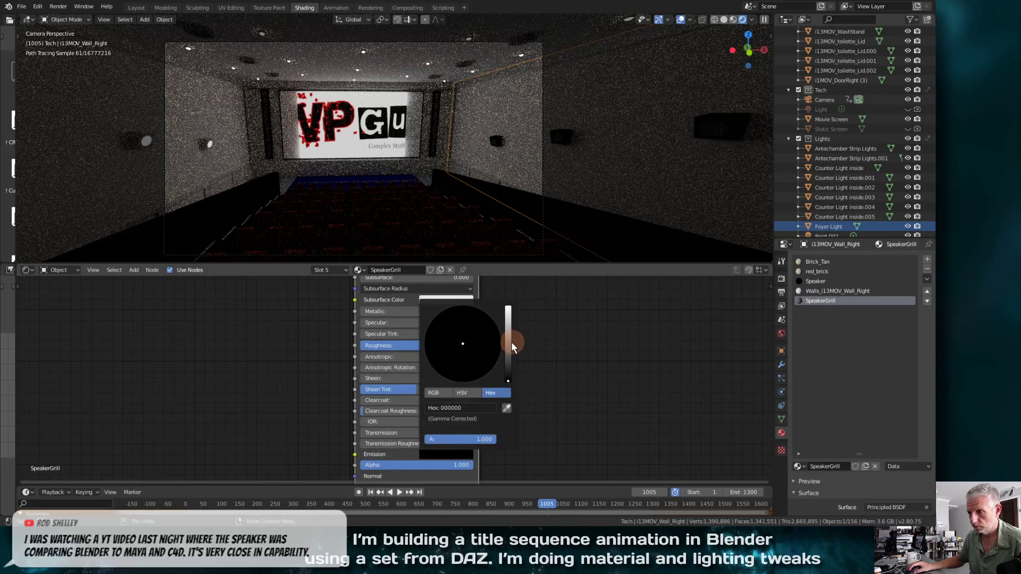
pyautogui.moveTo(511, 343); pyautogui.dragTo(511, 291)
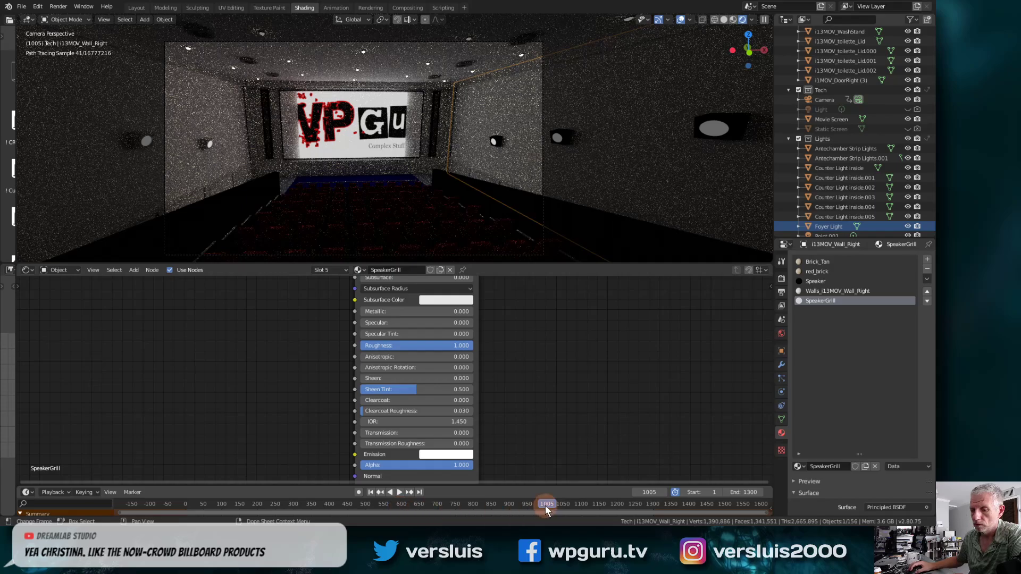
# - At frame 724 in the Layout workspace, set the antechamber strip light's emission strength to 2
pyautogui.moveTo(545, 505); pyautogui.dragTo(446, 512)
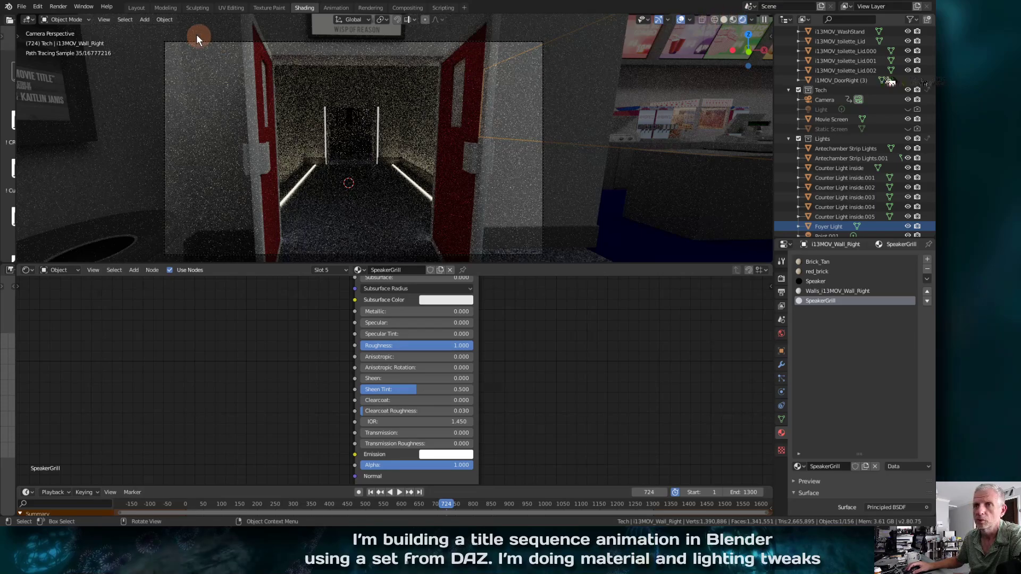
pyautogui.click(137, 6)
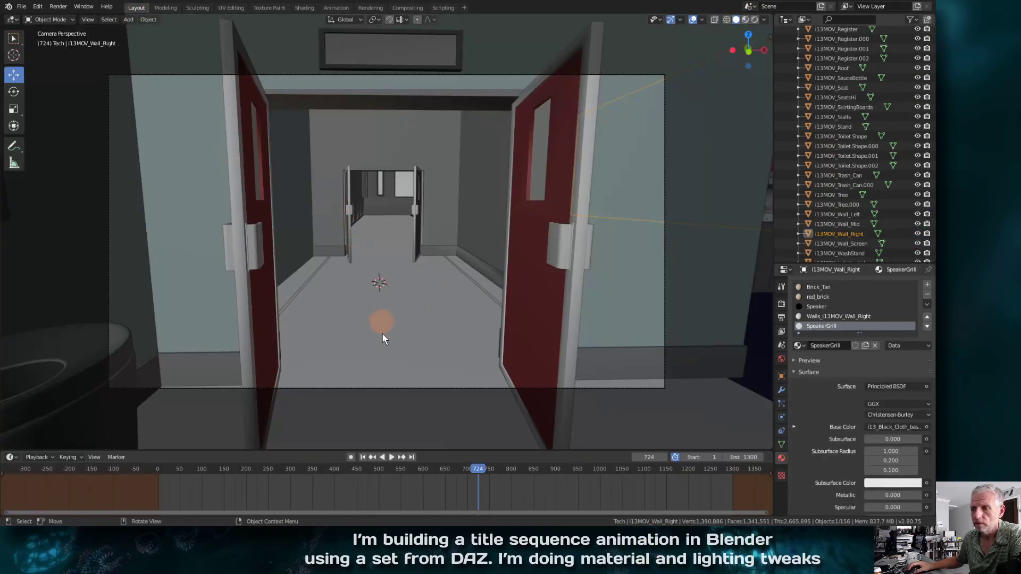
pyautogui.click(309, 281)
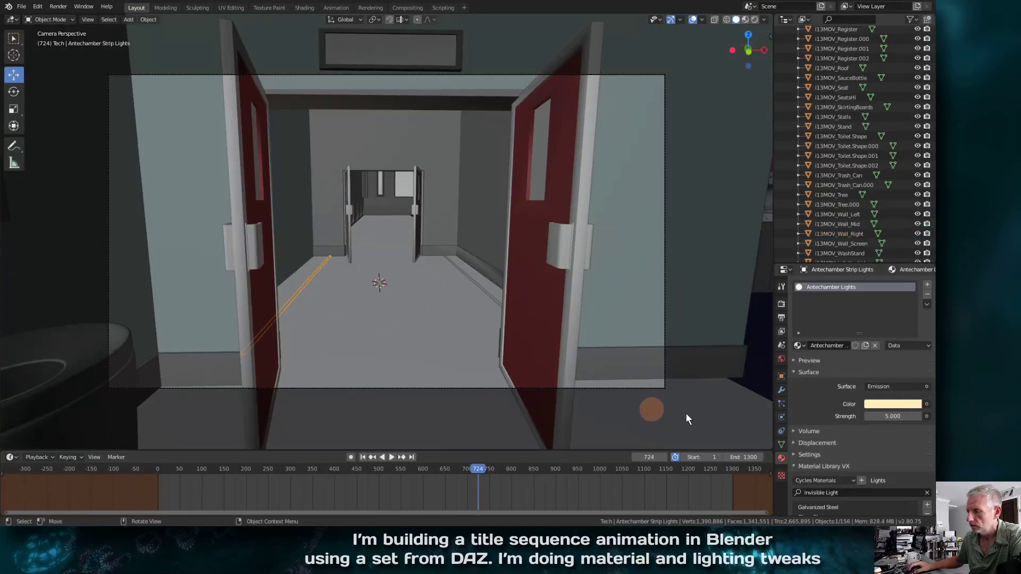
pyautogui.click(899, 417)
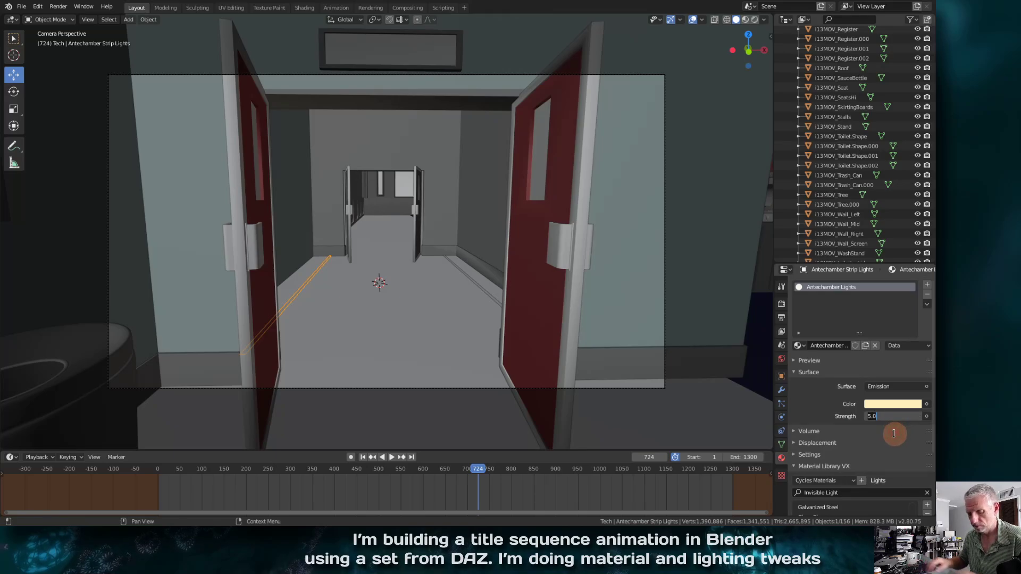
pyautogui.press('Return')
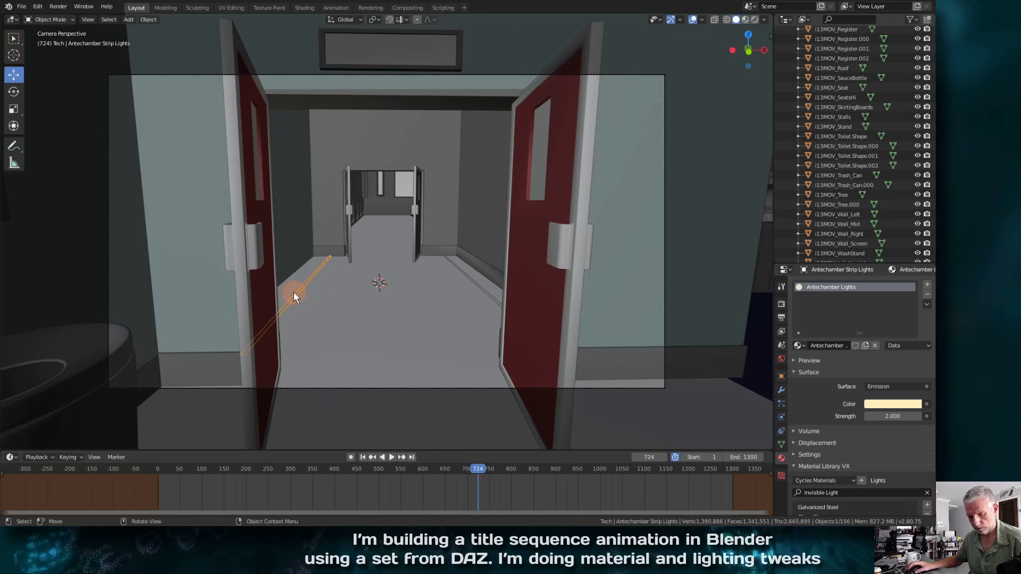
# - Make a linked duplicate of the left antechamber strip light and move it along X to the middle of the floor
pyautogui.hotkey('shift', 'd')
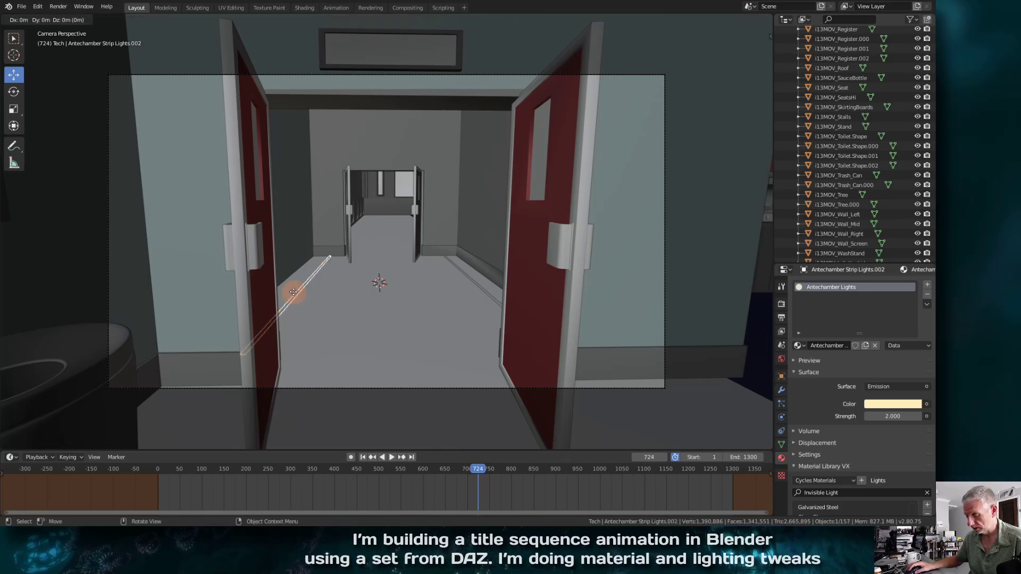
pyautogui.click(294, 292)
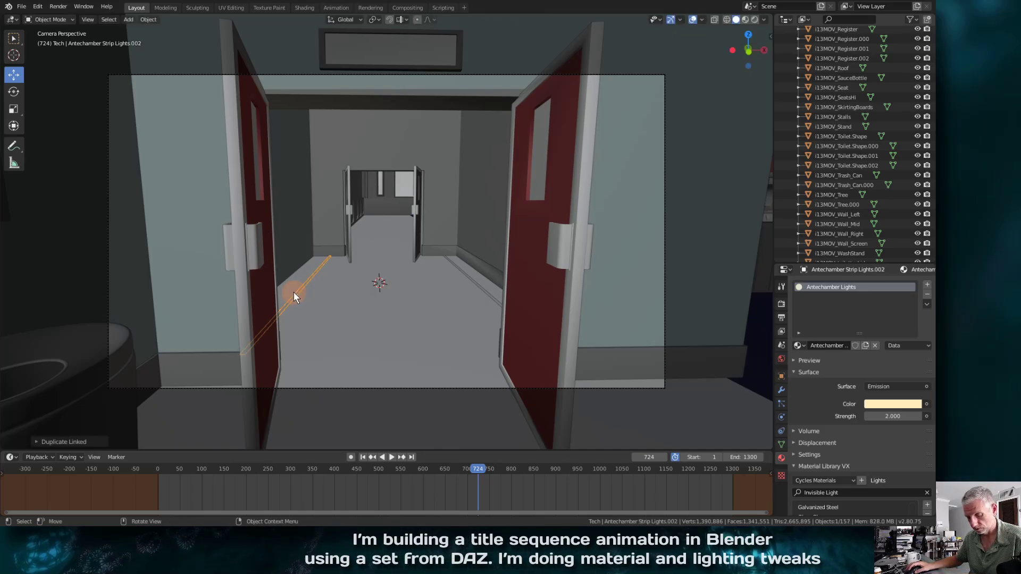
pyautogui.press('g')
pyautogui.press('x')
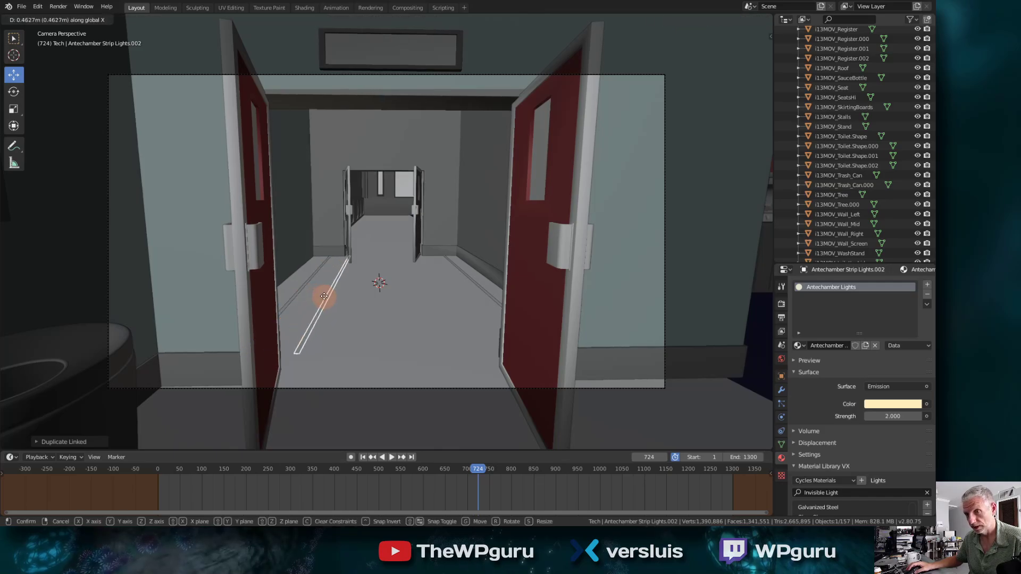
pyautogui.click(372, 298)
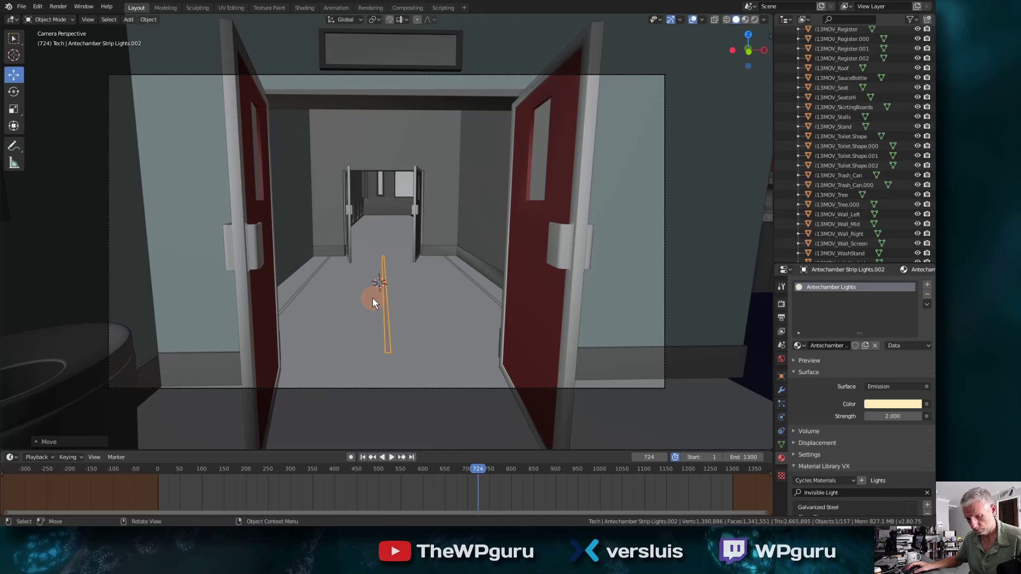
# - Add two more linked strip light duplicates along X, one on each side of the middle floor strip
pyautogui.hotkey('shift', 'd')
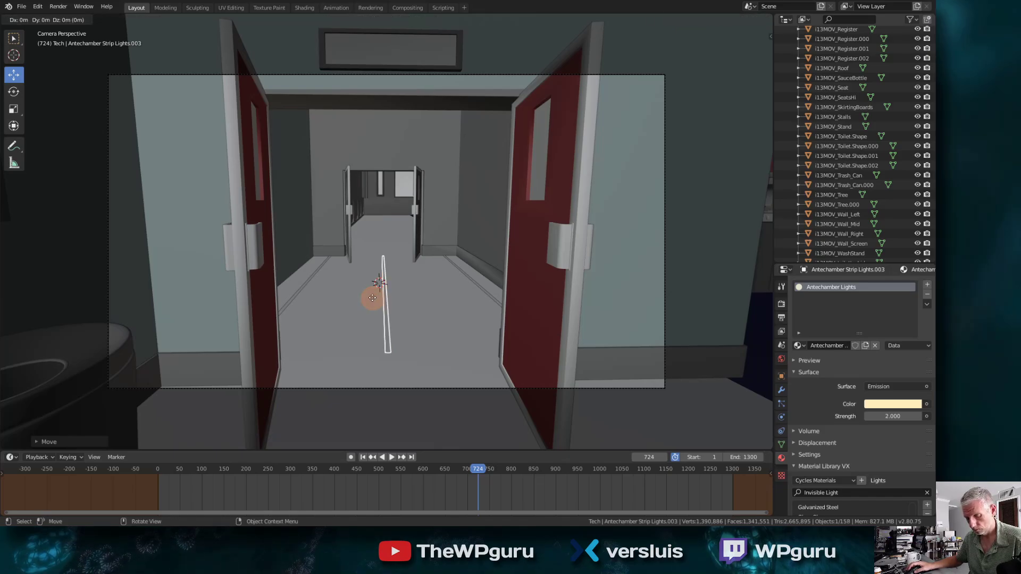
pyautogui.press('x')
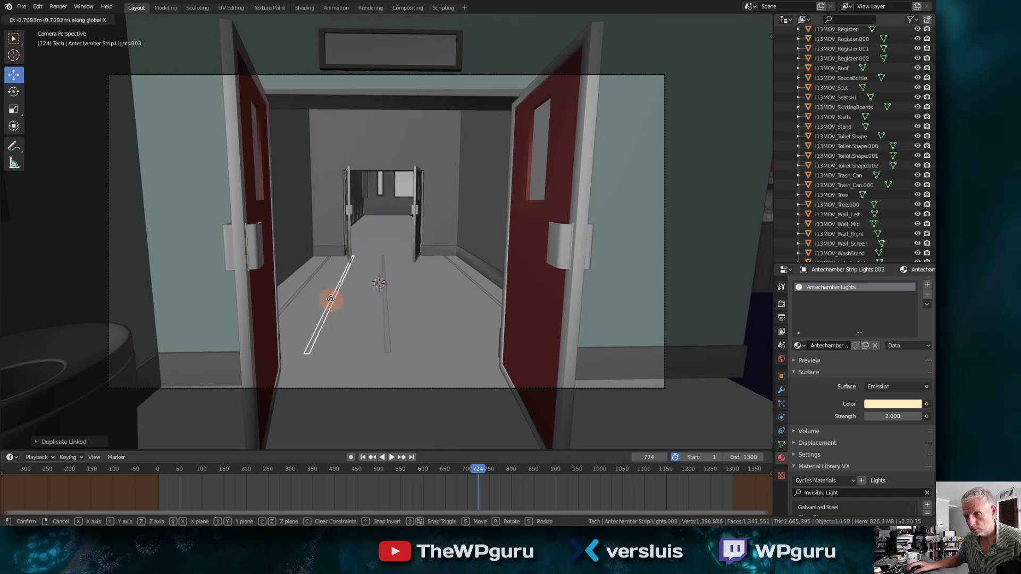
pyautogui.click(335, 300)
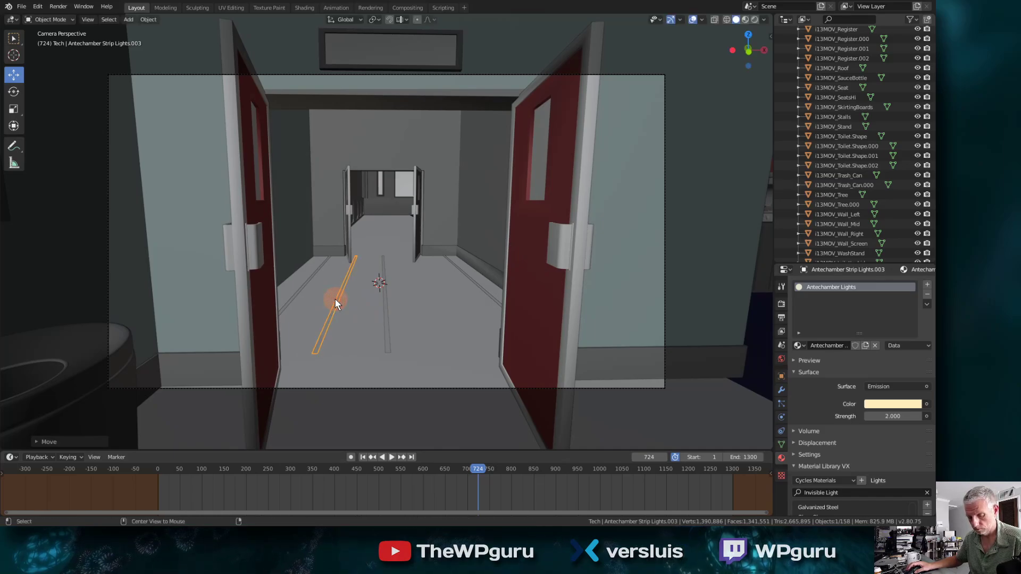
pyautogui.hotkey('shift', 'd')
pyautogui.hotkey('alt', 'd')
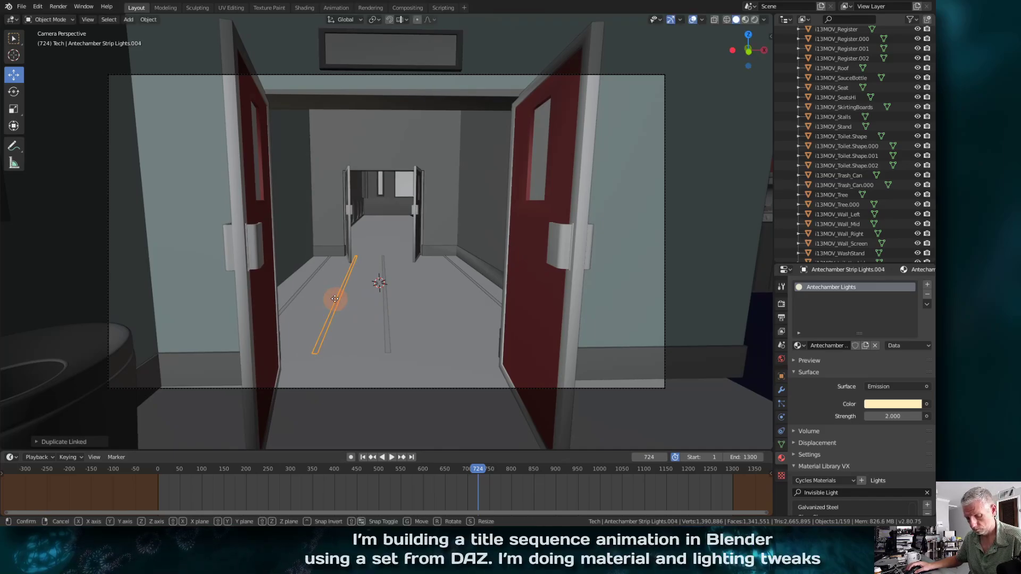
pyautogui.press('x')
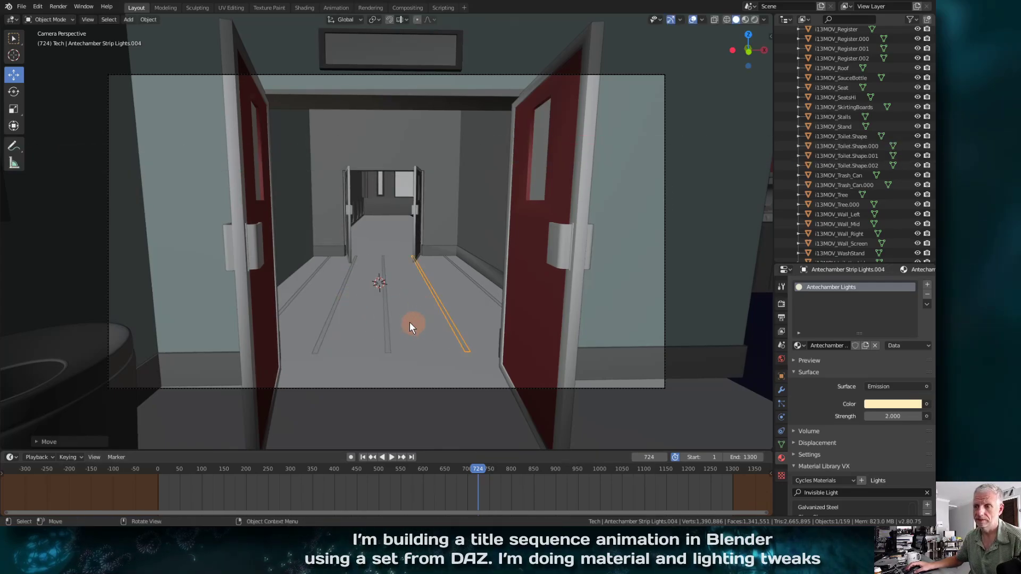
# - Check the new antechamber floor strips in the rendered Shading workspace and play the camera move to frame 738
pyautogui.moveTo(402, 317)
pyautogui.mouseDown(button='middle')
pyautogui.moveTo(401, 333)
pyautogui.moveTo(401, 308)
pyautogui.mouseUp(button='middle')
pyautogui.scroll(-3, 401, 309)
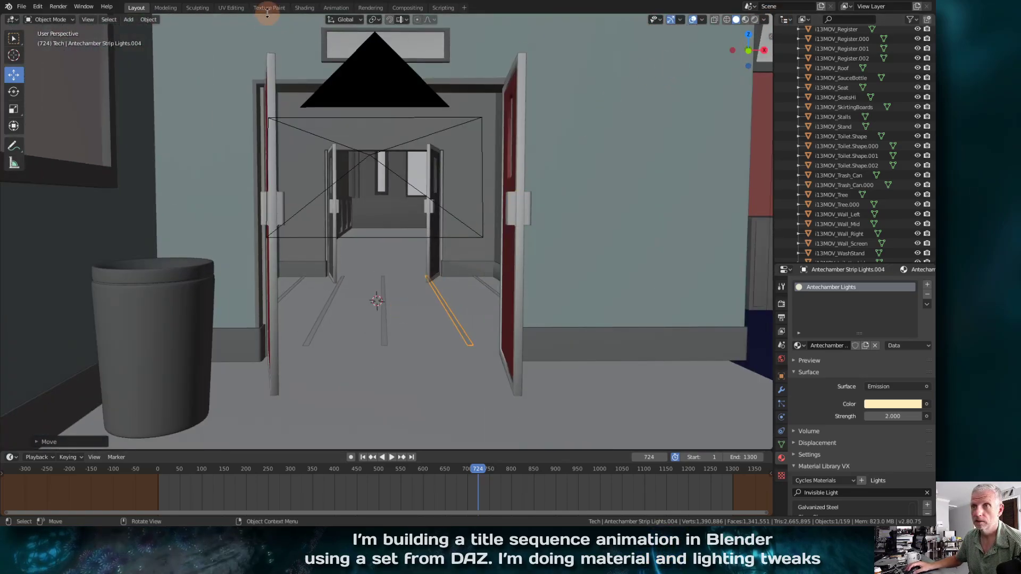
pyautogui.click(303, 8)
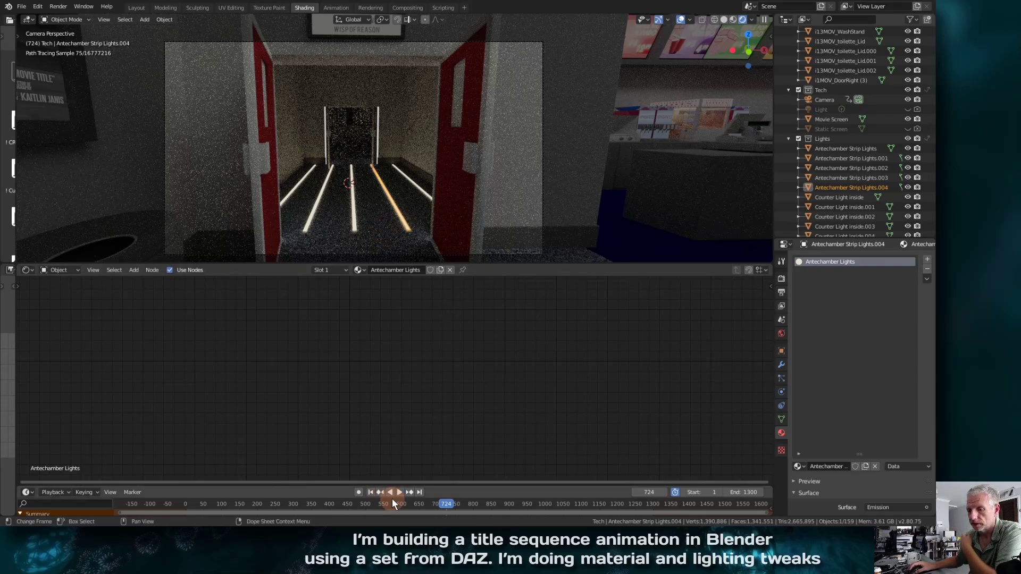
pyautogui.click(444, 503)
pyautogui.press('space')
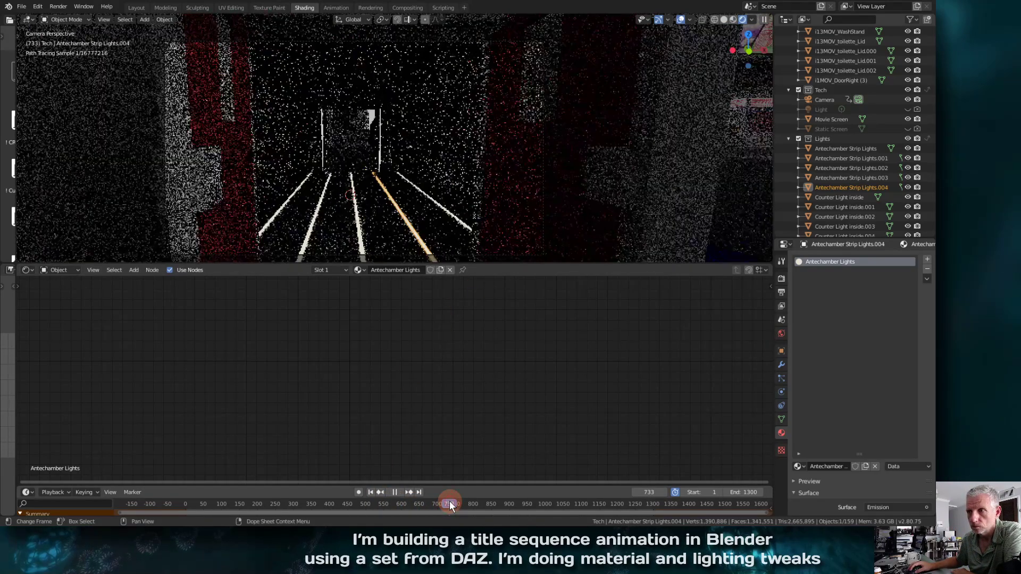
pyautogui.press('space')
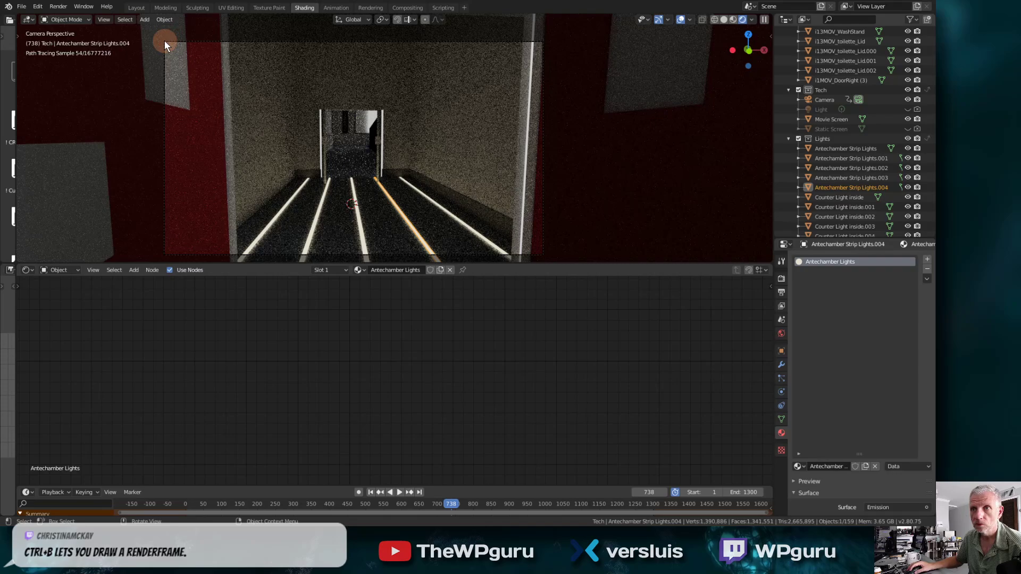
# - Try to draw a render region around the camera frame
pyautogui.hotkey('ctrl', 'b')
pyautogui.moveTo(165, 40); pyautogui.dragTo(544, 254)
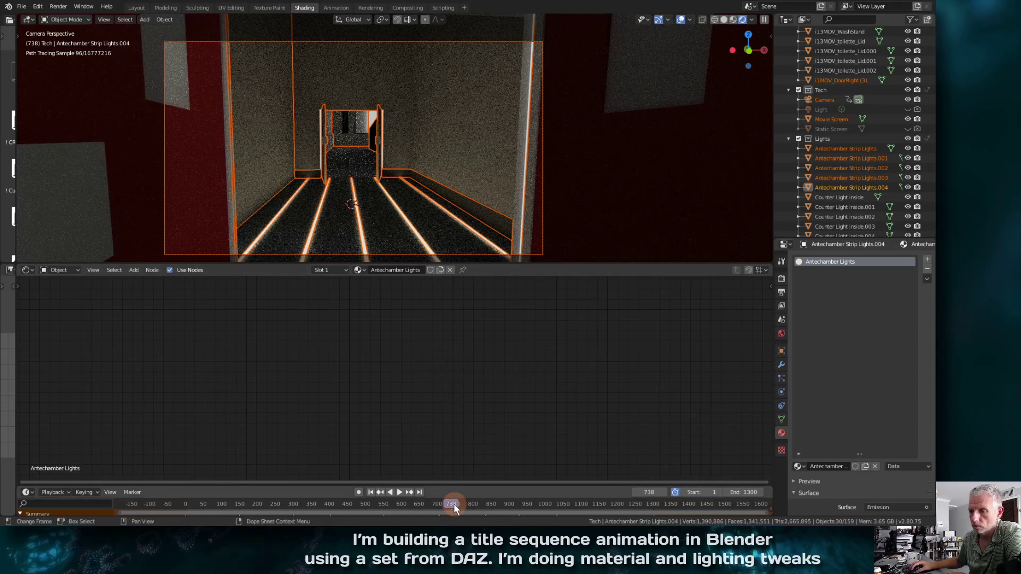
# - Scrub the animation back through frames 678 and 391 to frame 354 to review the foyer lighting
pyautogui.moveTo(455, 504); pyautogui.dragTo(429, 509)
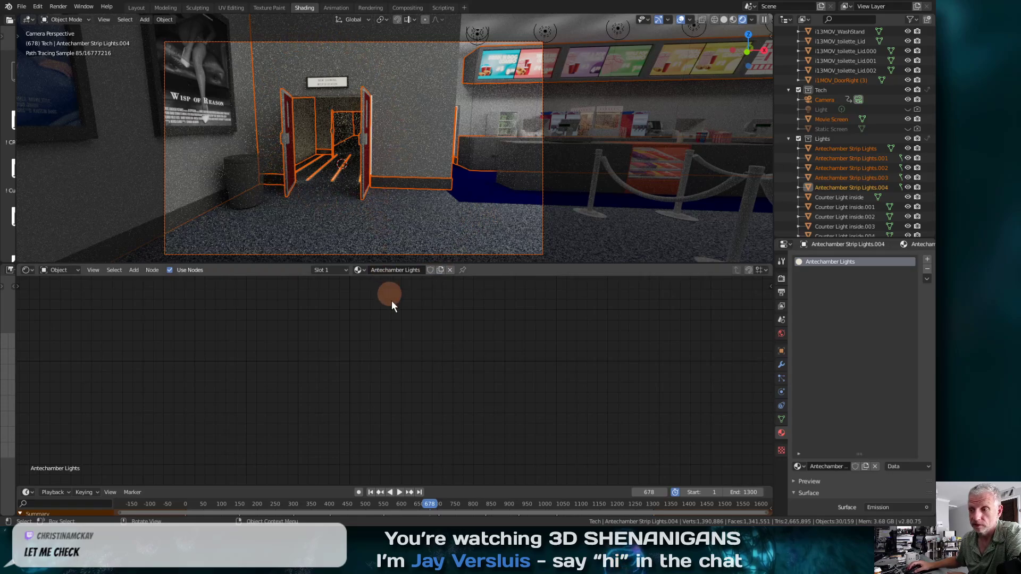
pyautogui.moveTo(430, 502); pyautogui.dragTo(326, 503)
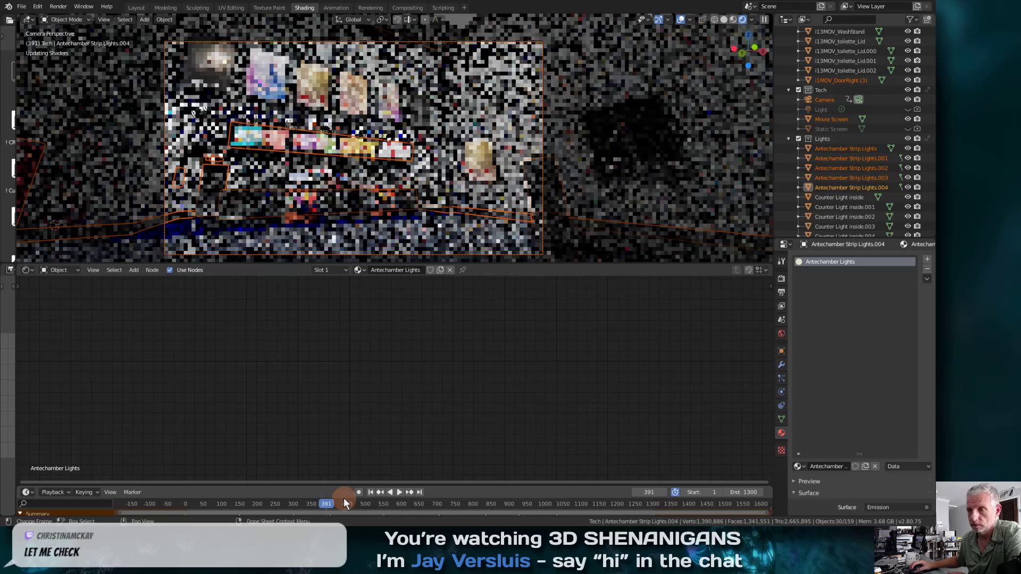
pyautogui.click(315, 504)
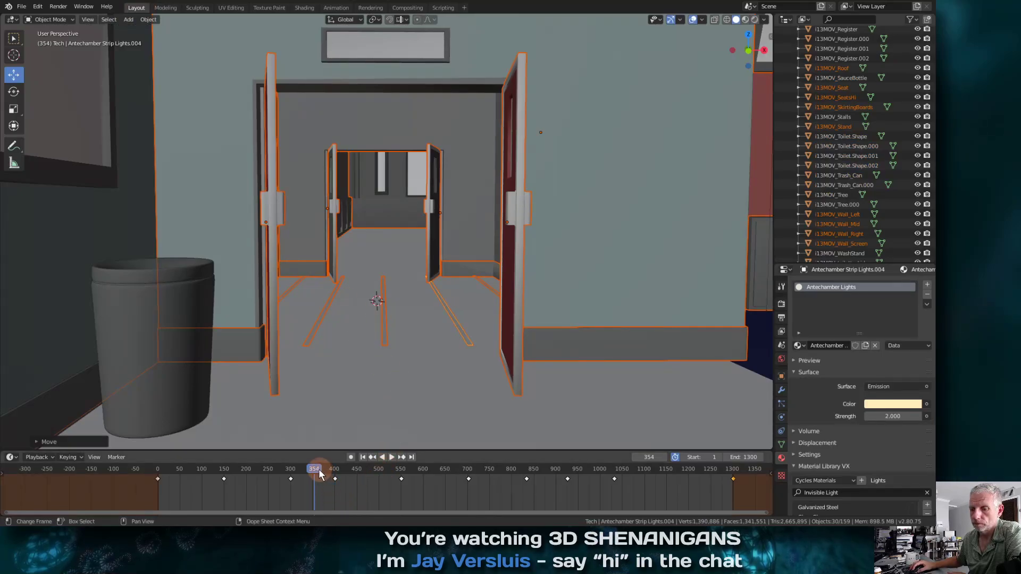
# - Switch to the scene camera's view, scrub to the exterior shot at frame 161 and select the front theater entrance
pyautogui.moveTo(318, 471)
pyautogui.mouseDown()
pyautogui.moveTo(177, 486)
pyautogui.moveTo(172, 472)
pyautogui.moveTo(253, 470)
pyautogui.mouseUp()
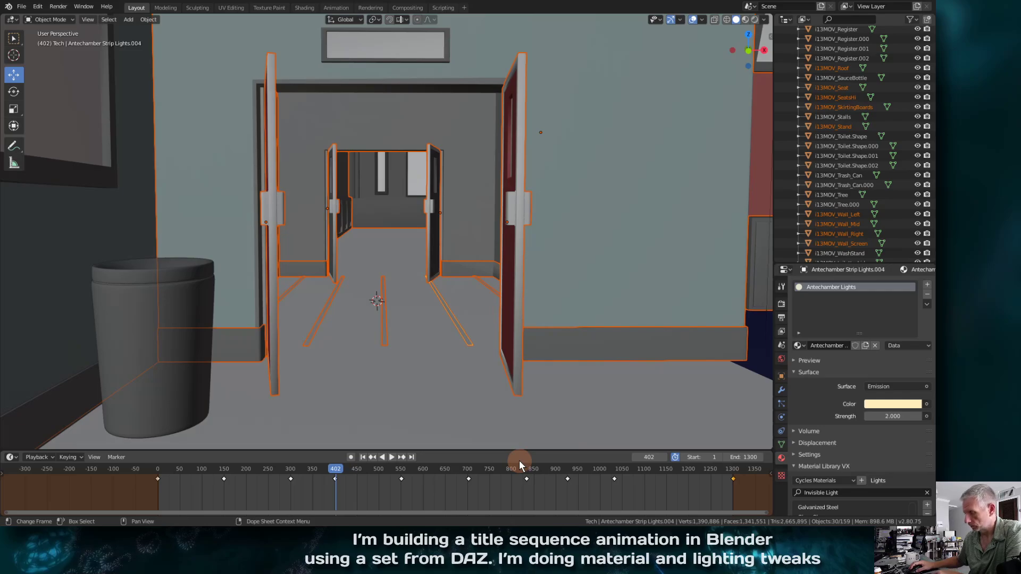
pyautogui.press('KP_0')
pyautogui.moveTo(336, 467); pyautogui.dragTo(202, 500)
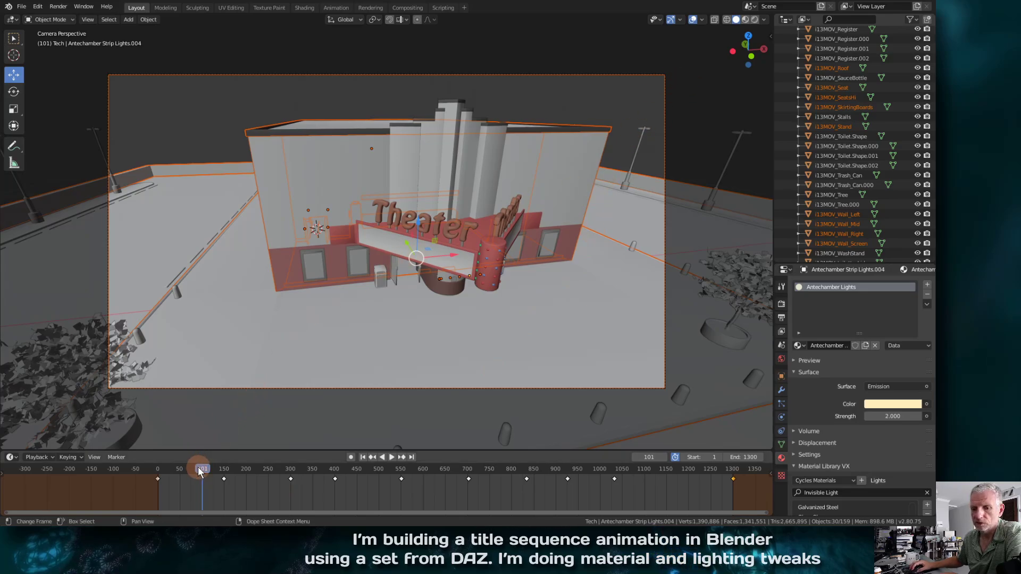
pyautogui.moveTo(198, 468); pyautogui.dragTo(229, 465)
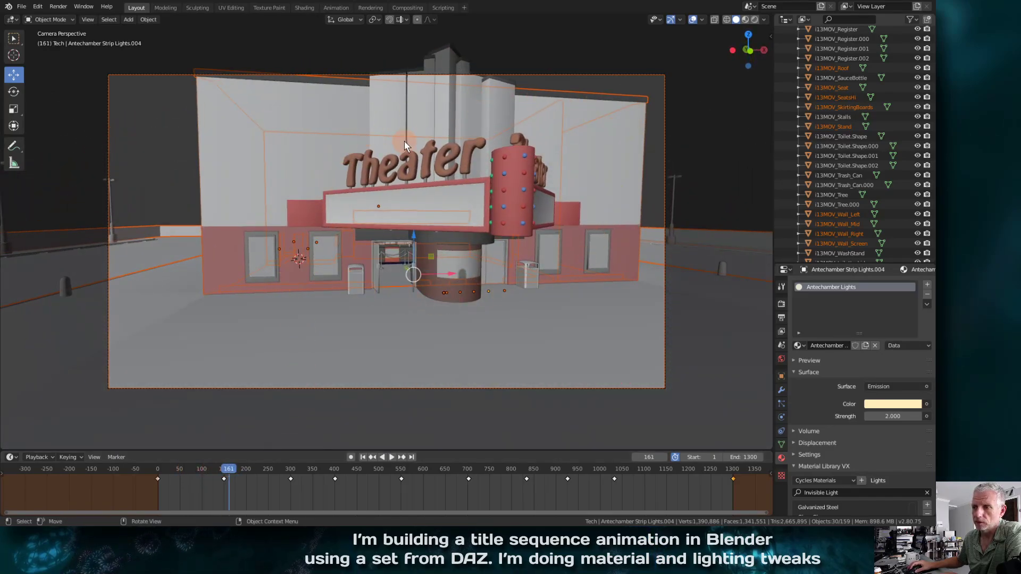
pyautogui.click(372, 168)
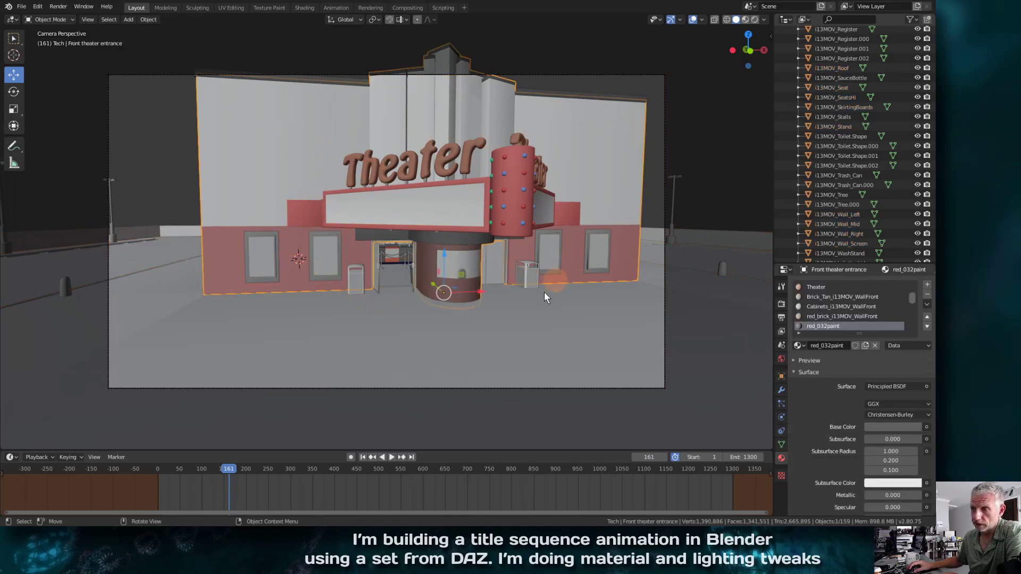
# - Preview frame 96 with rendered viewport shading and give the Properties editor more height
pyautogui.moveTo(228, 469); pyautogui.dragTo(200, 478)
pyautogui.click(493, 128)
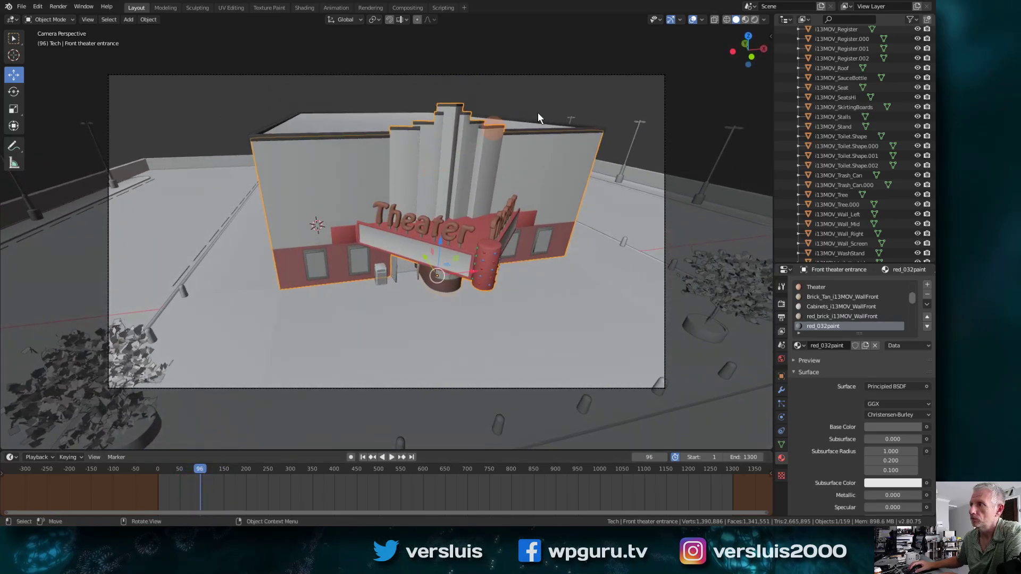
pyautogui.click(755, 19)
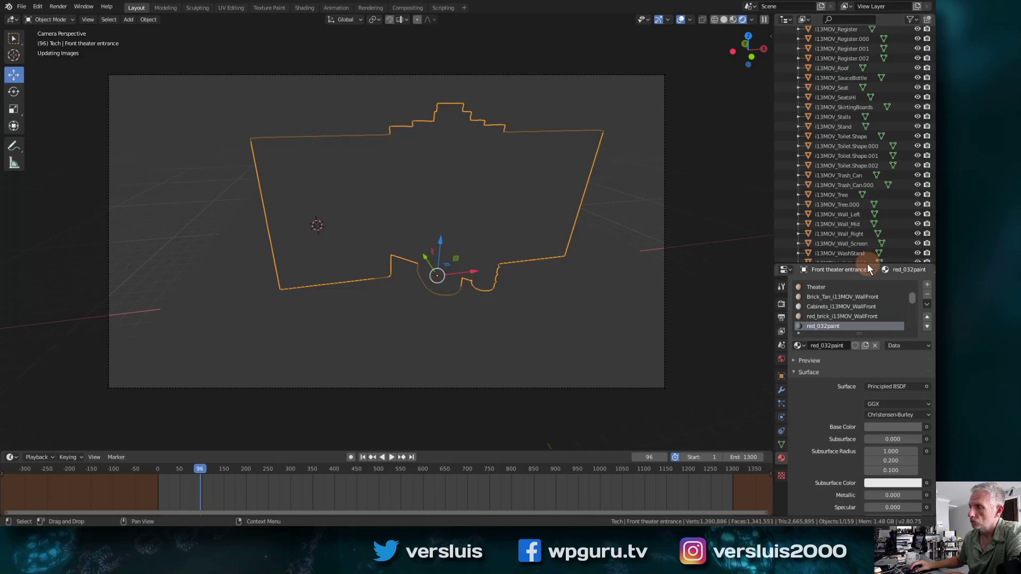
pyautogui.moveTo(867, 261); pyautogui.dragTo(866, 182)
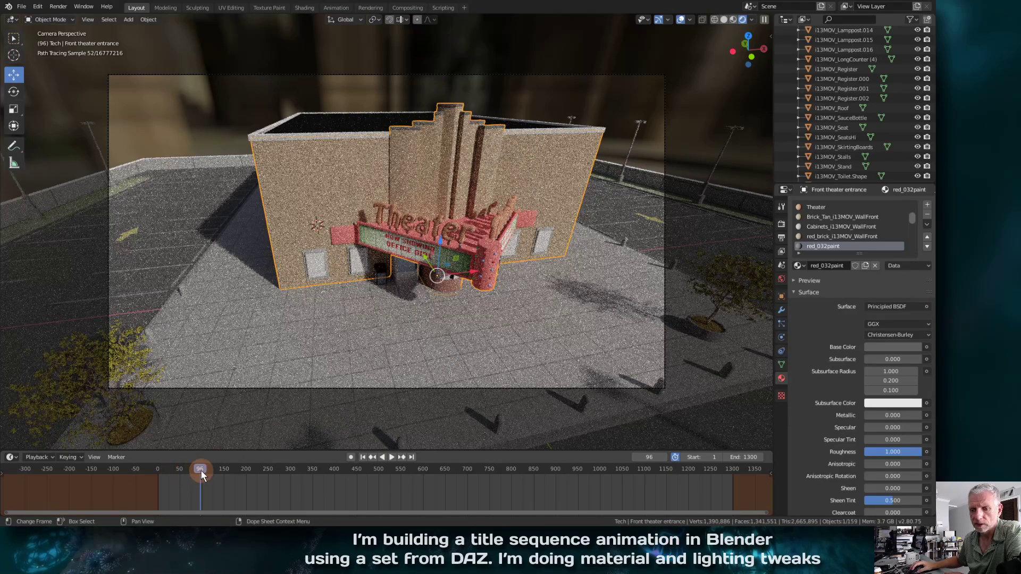
# - Review the rendered aerial shot of the theater by scrubbing and playing the animation between frames 101 and 44
pyautogui.moveTo(202, 471); pyautogui.dragTo(202, 470)
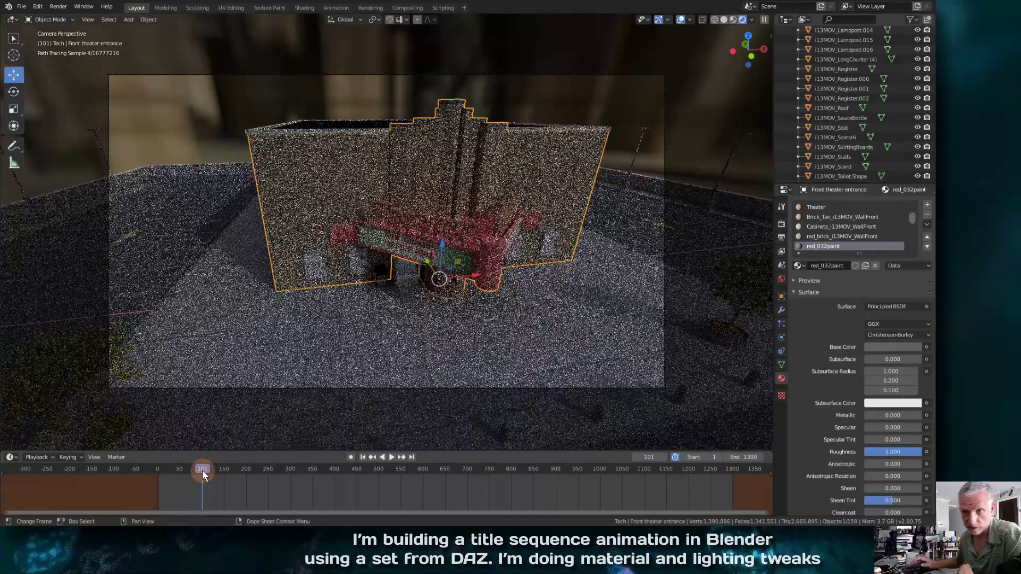
pyautogui.hotkey('shift', 'ctrl', 'space')
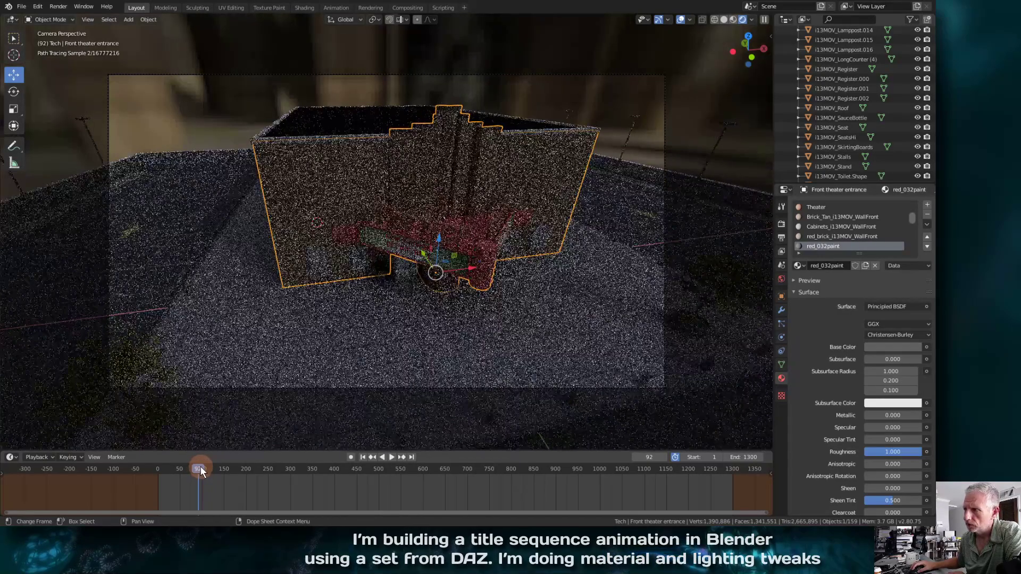
pyautogui.moveTo(200, 467); pyautogui.dragTo(177, 471)
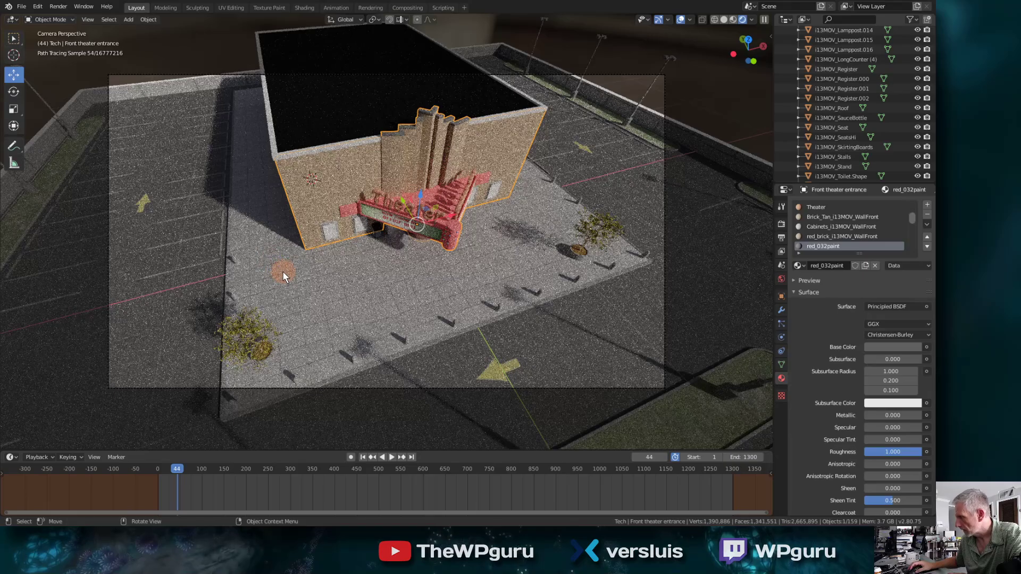
pyautogui.press('space')
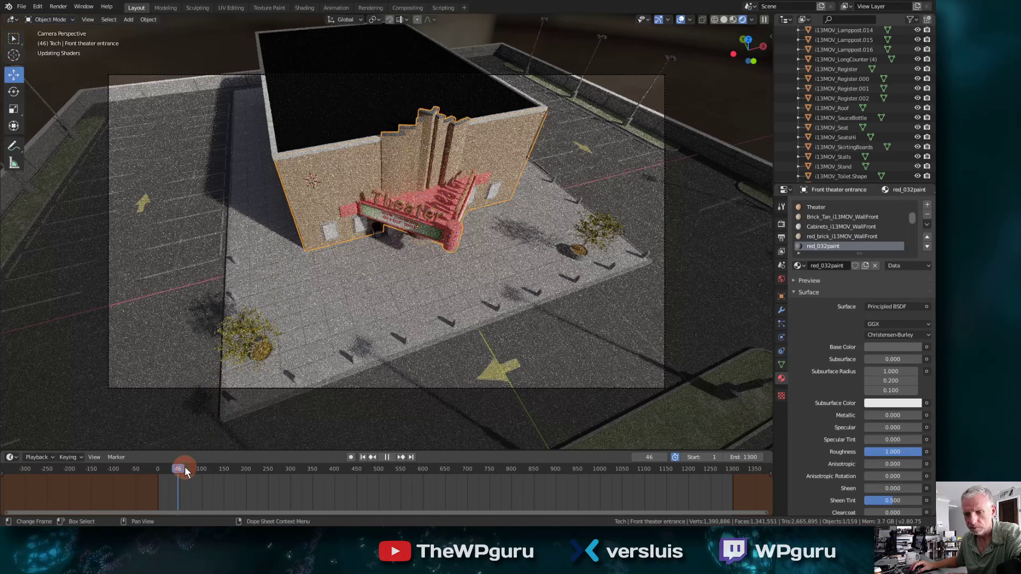
pyautogui.press('space')
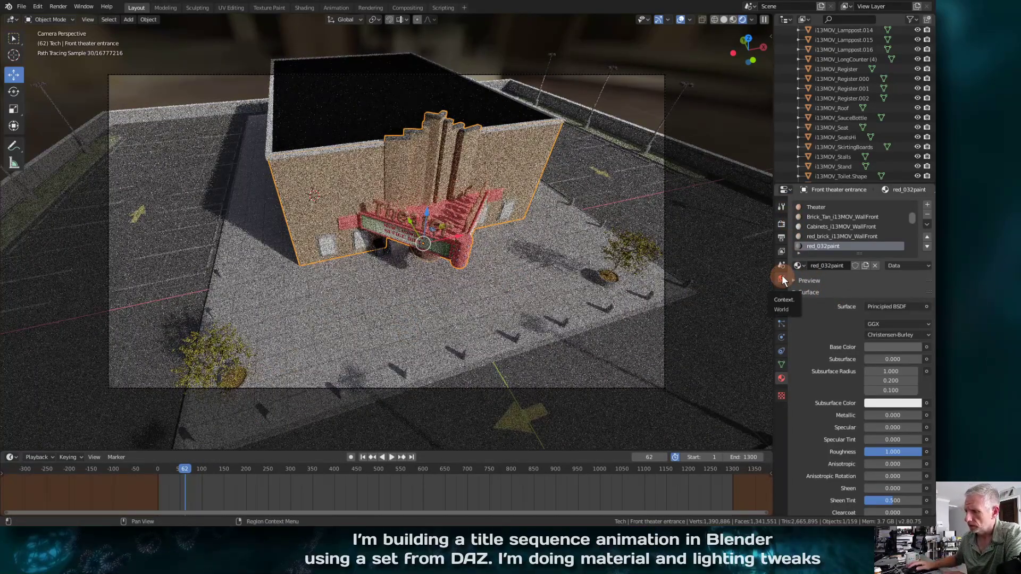
# - Go to frame 39, view the theater's front corner from outside the camera, and show the World settings
pyautogui.moveTo(183, 467); pyautogui.dragTo(175, 468)
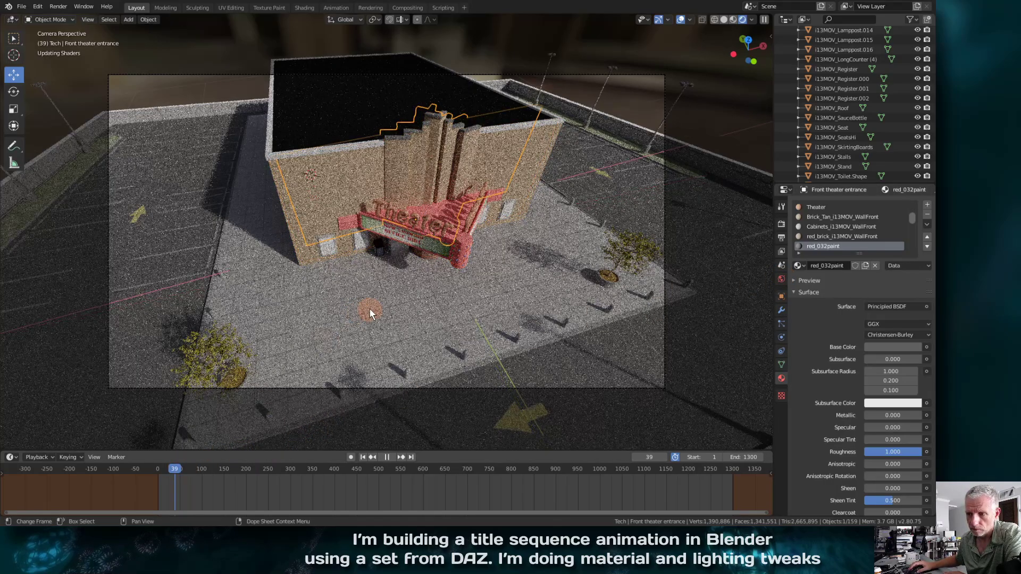
pyautogui.moveTo(369, 309); pyautogui.dragTo(436, 304, button='middle')
pyautogui.scroll(4, 439, 311)
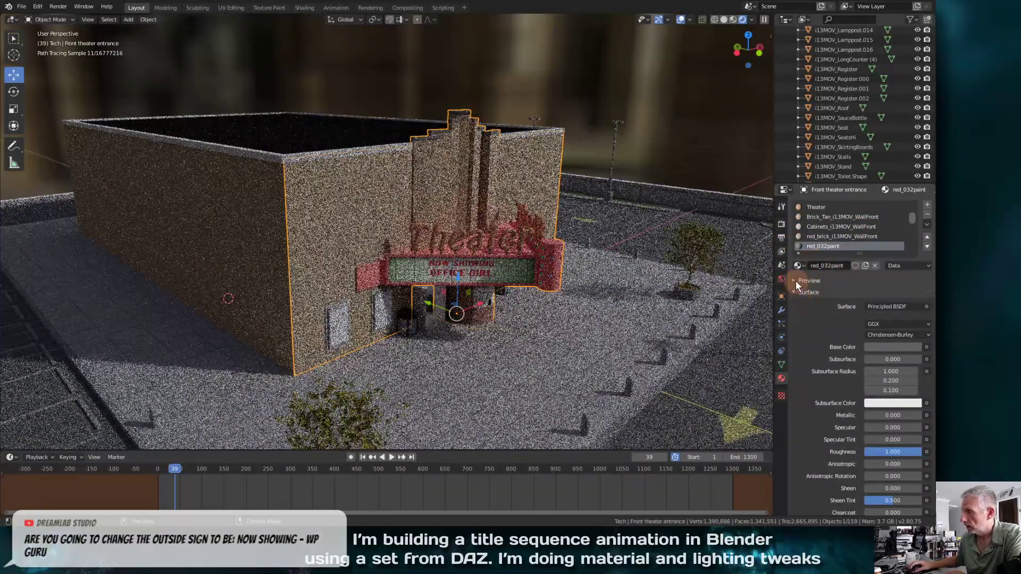
pyautogui.click(782, 279)
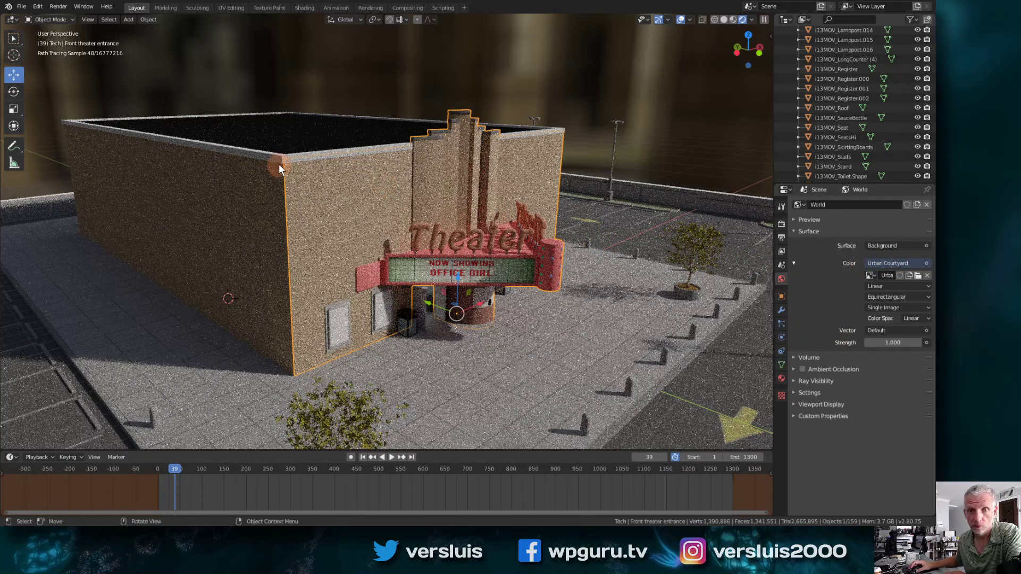
# - Save the scene as a new incremented file named Cinema8.blend in the Cinema folder
pyautogui.click(25, 9)
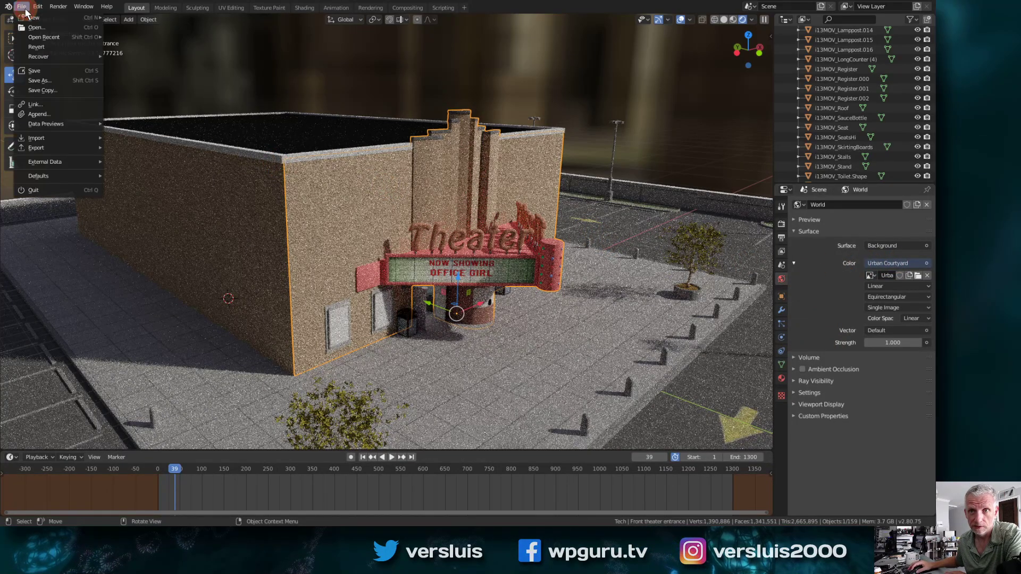
pyautogui.click(56, 82)
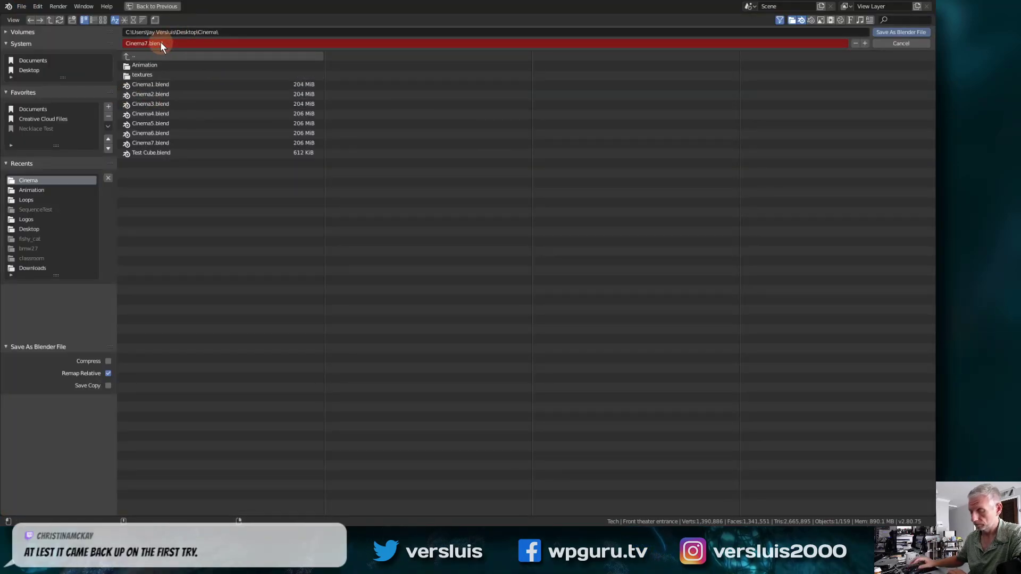
pyautogui.press('KP_Add')
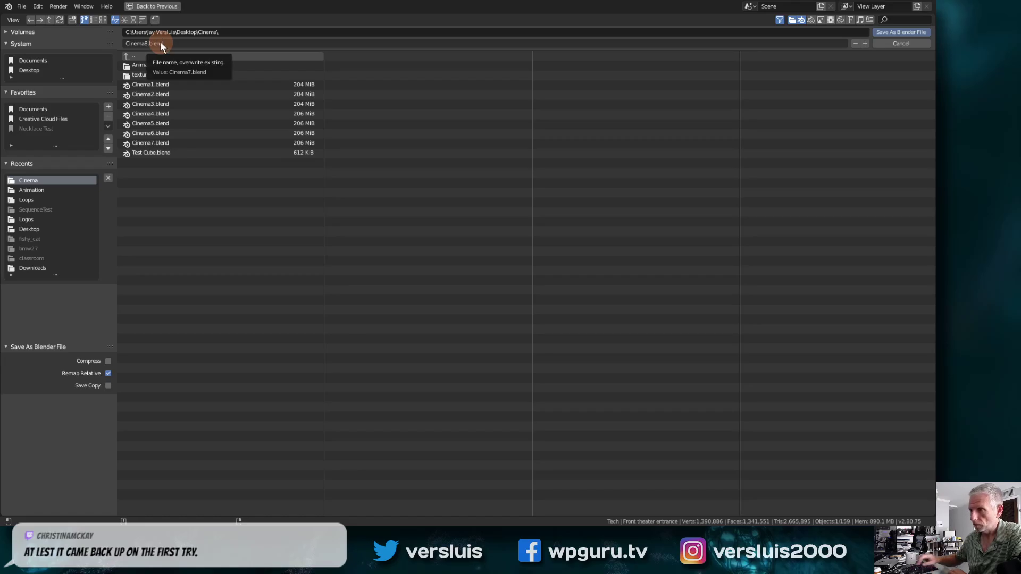
pyautogui.press('Return')
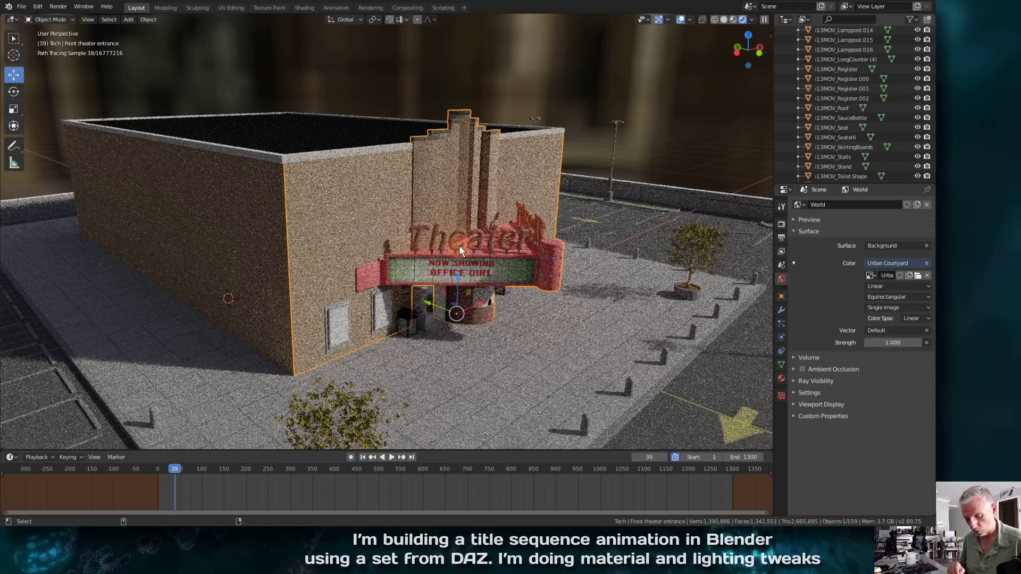
# - Browse the Outdoor folder of the HDRI library for a suitable night-time environment
pyautogui.hotkey('ctrl', 'alt', 'shift', 'a')
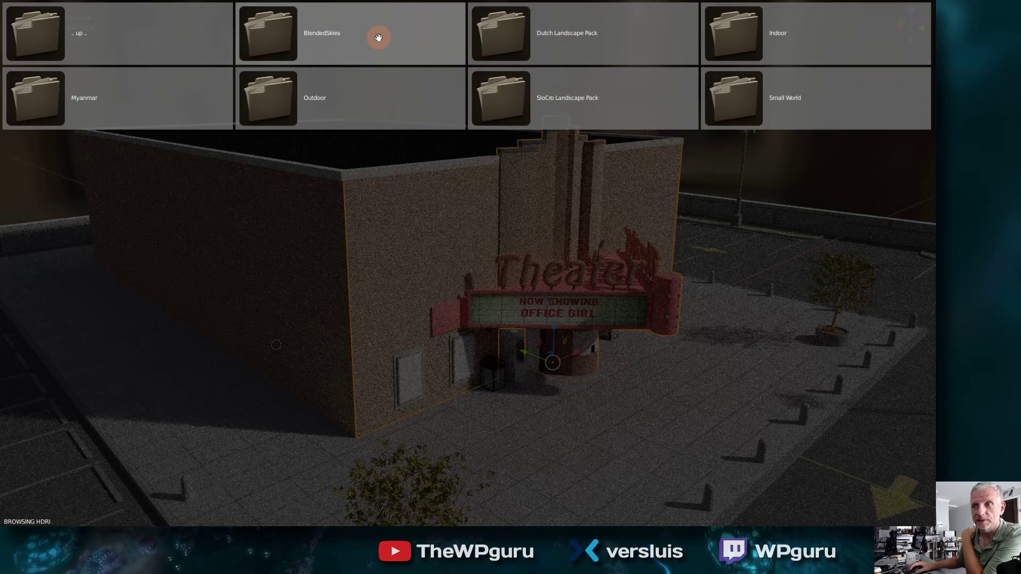
pyautogui.click(371, 82)
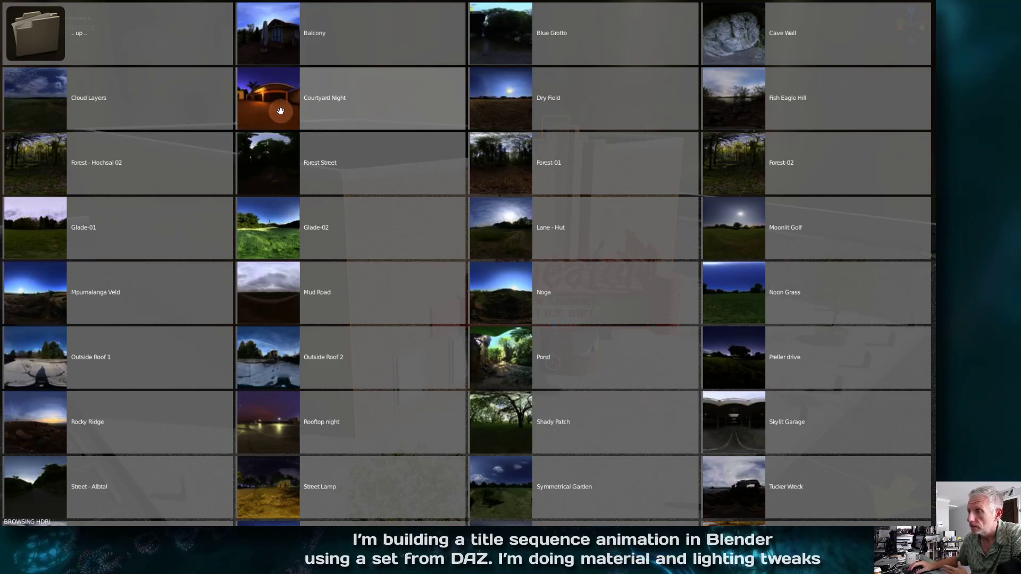
pyautogui.scroll(-5, 480, 205)
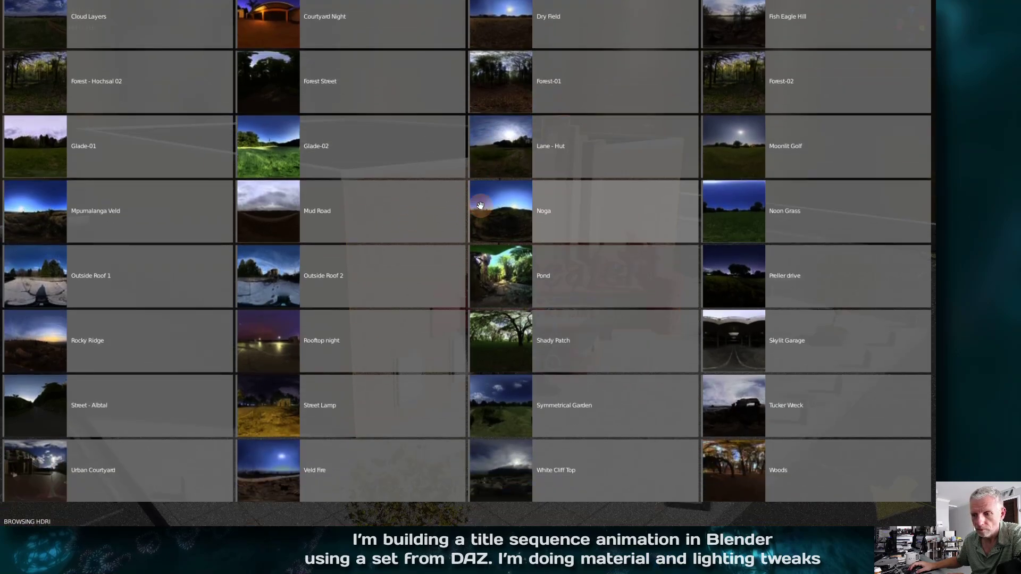
pyautogui.scroll(3, 335, 260)
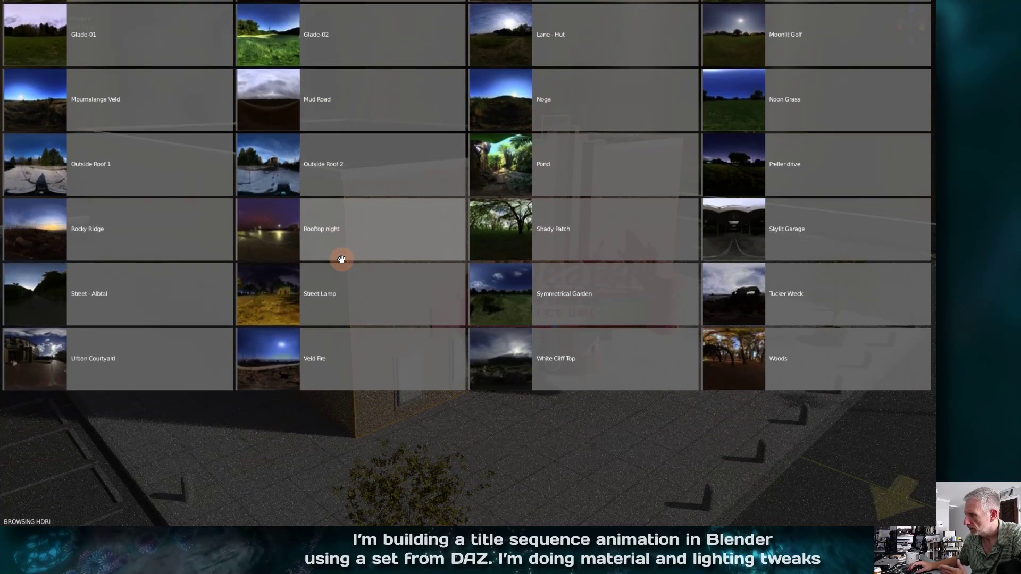
pyautogui.scroll(2, 341, 259)
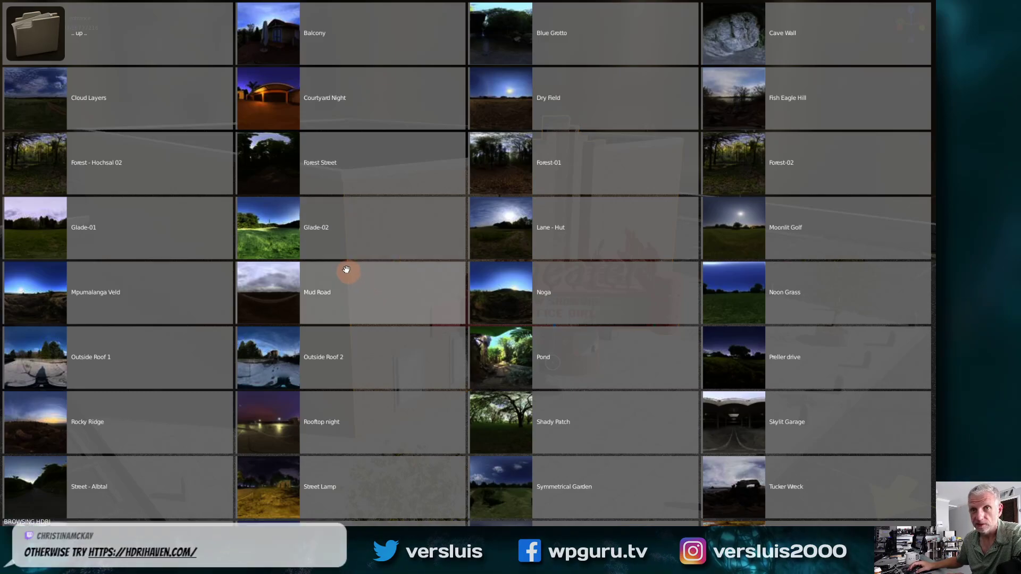
# - Load the Night Time Parking Lot 1 HDRI from the BlendedSkies folder of the HDRI library
pyautogui.click(115, 39)
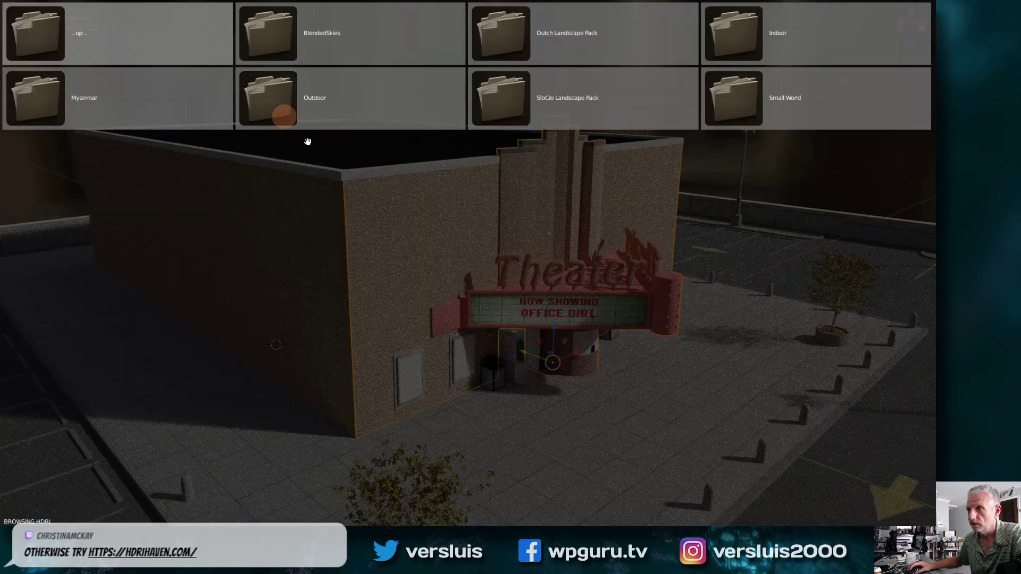
pyautogui.click(385, 53)
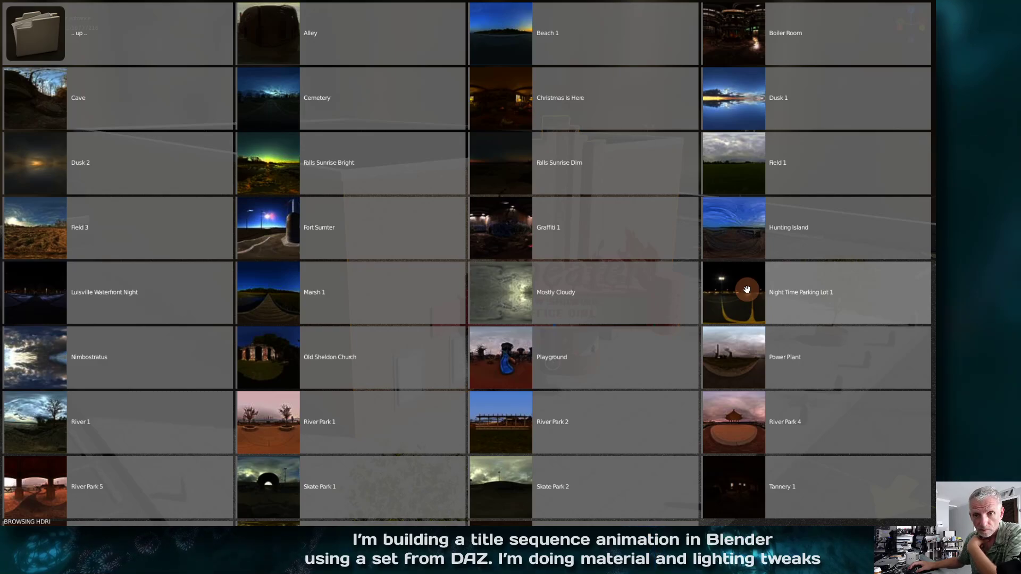
pyautogui.scroll(-5, 672, 315)
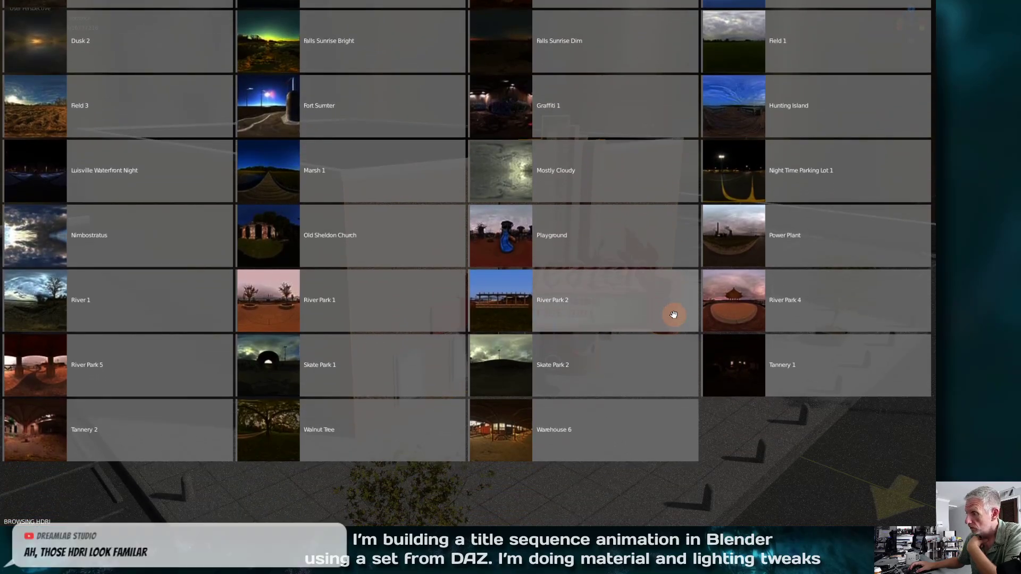
pyautogui.scroll(5, 673, 314)
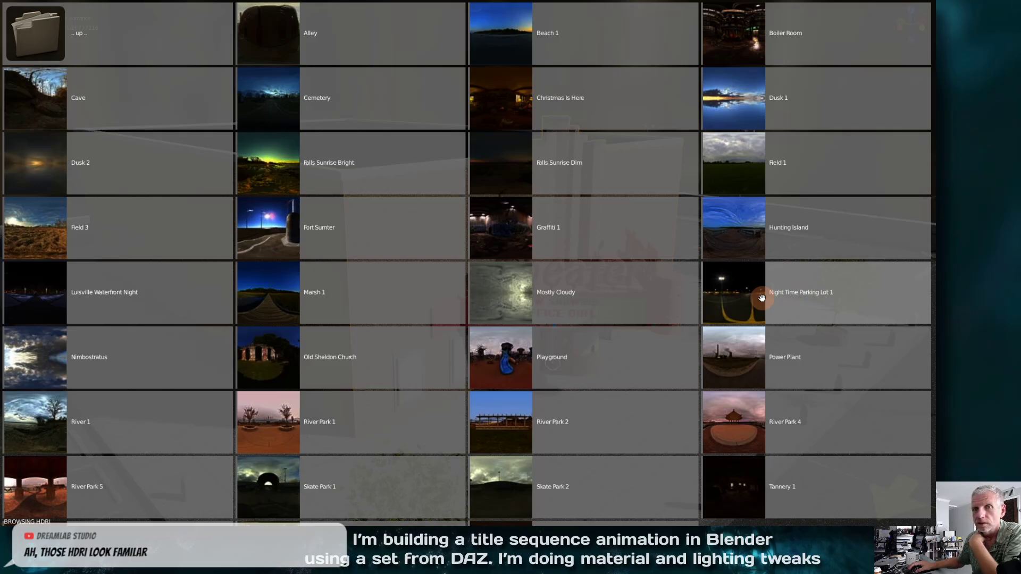
pyautogui.click(745, 304)
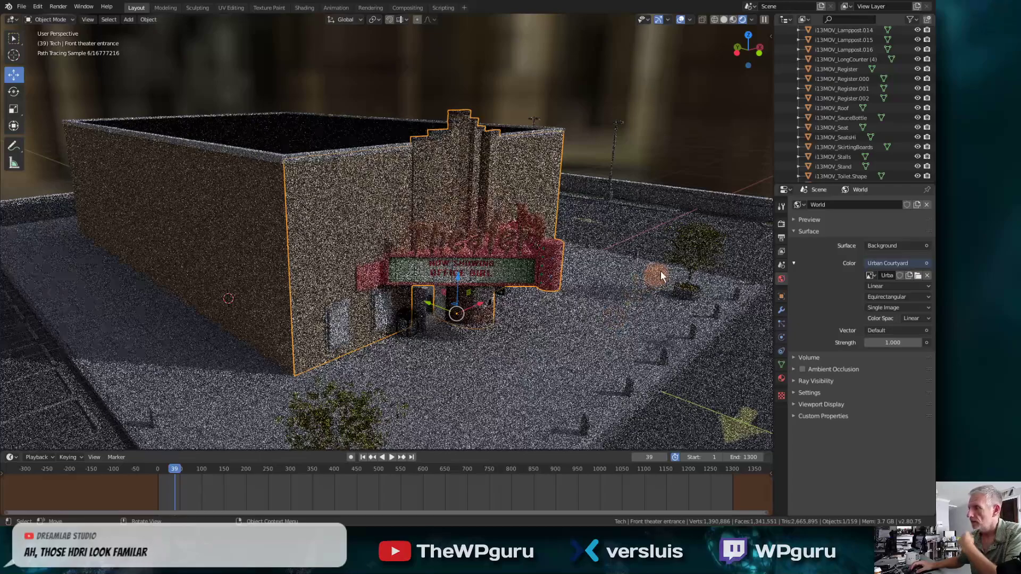
# - Set the world background's environment image to Night Time Parking Lot 1
pyautogui.click(875, 277)
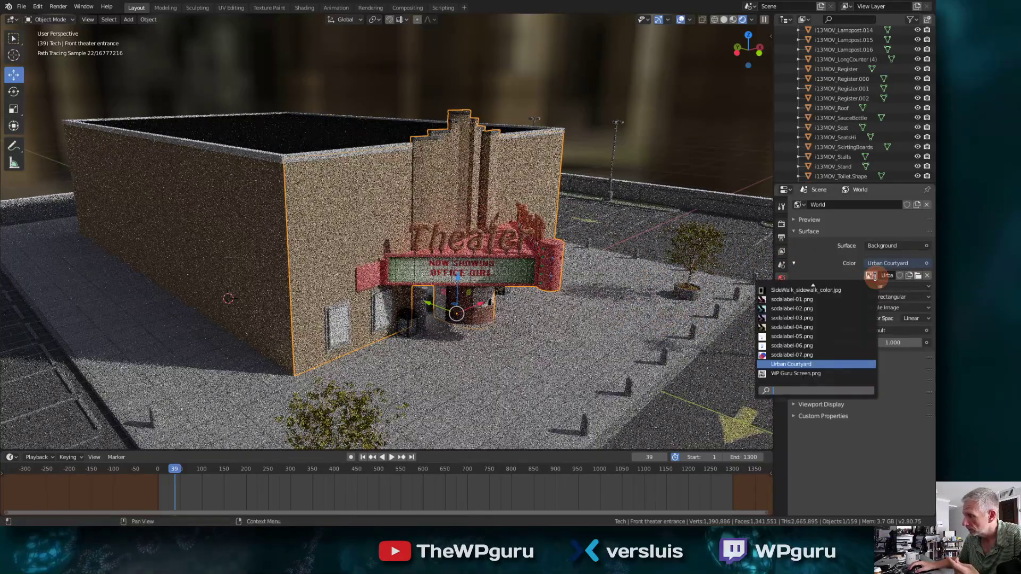
pyautogui.scroll(9, 849, 360)
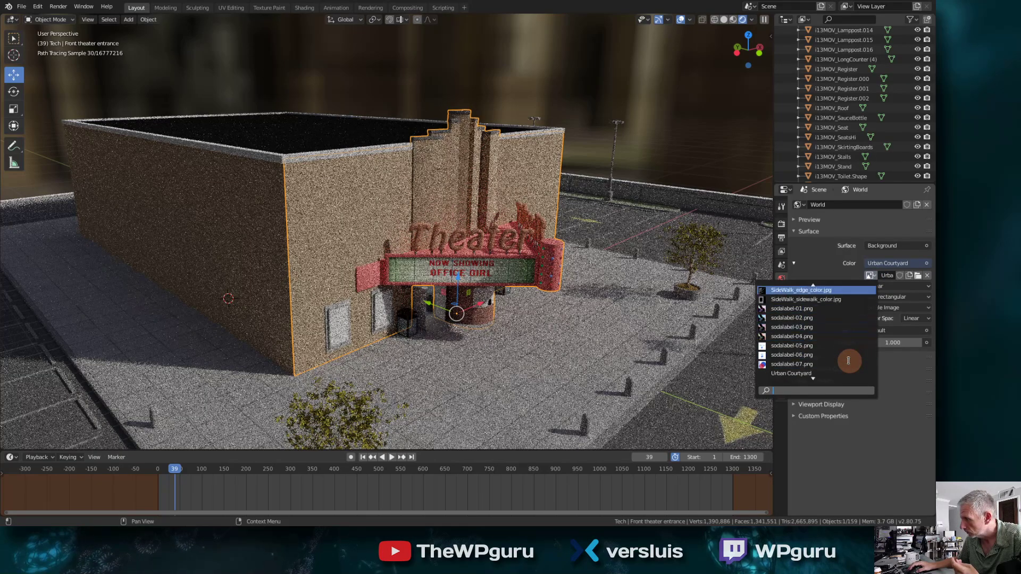
pyautogui.scroll(10, 849, 361)
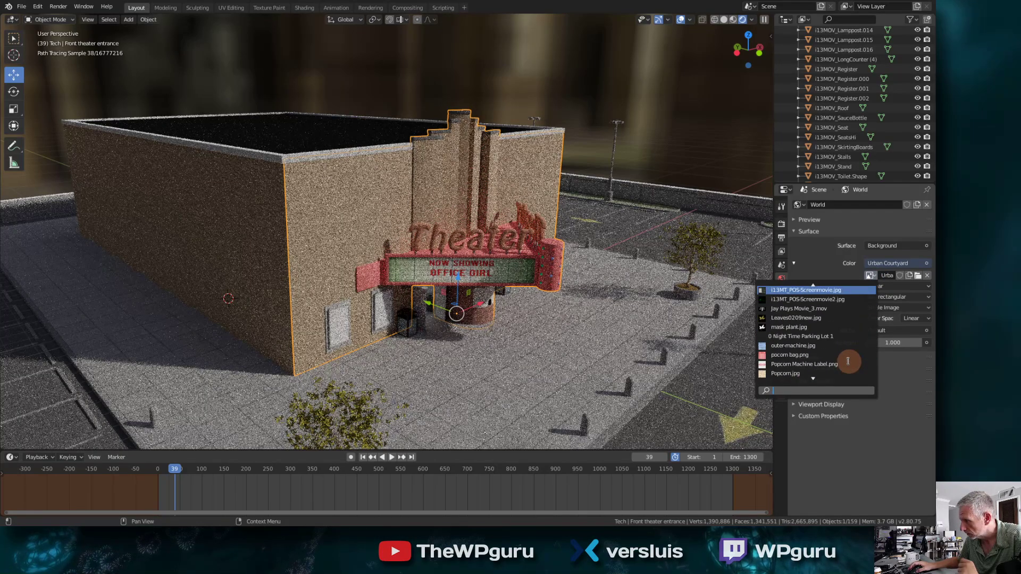
pyautogui.scroll(1, 847, 357)
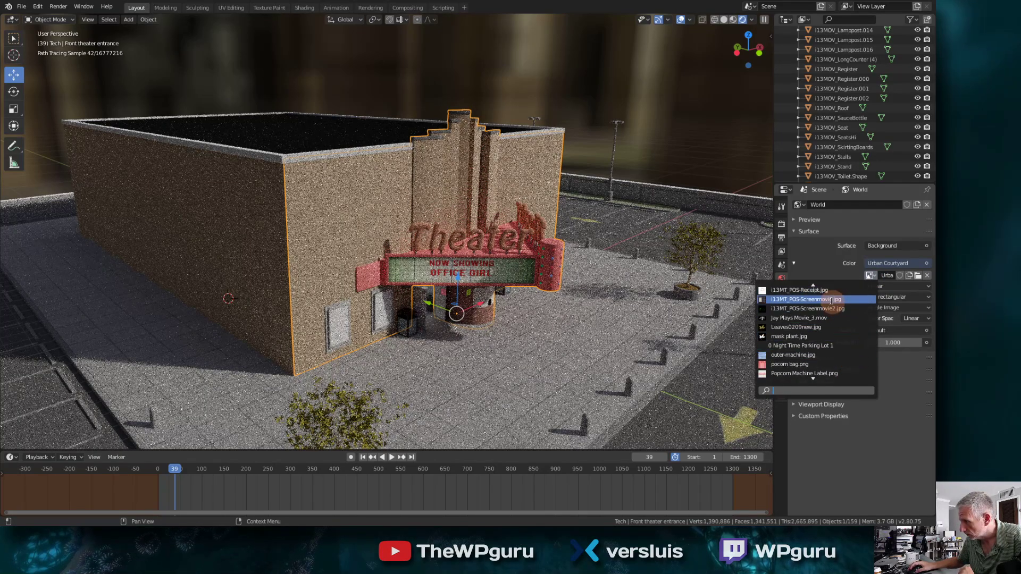
pyautogui.click(828, 345)
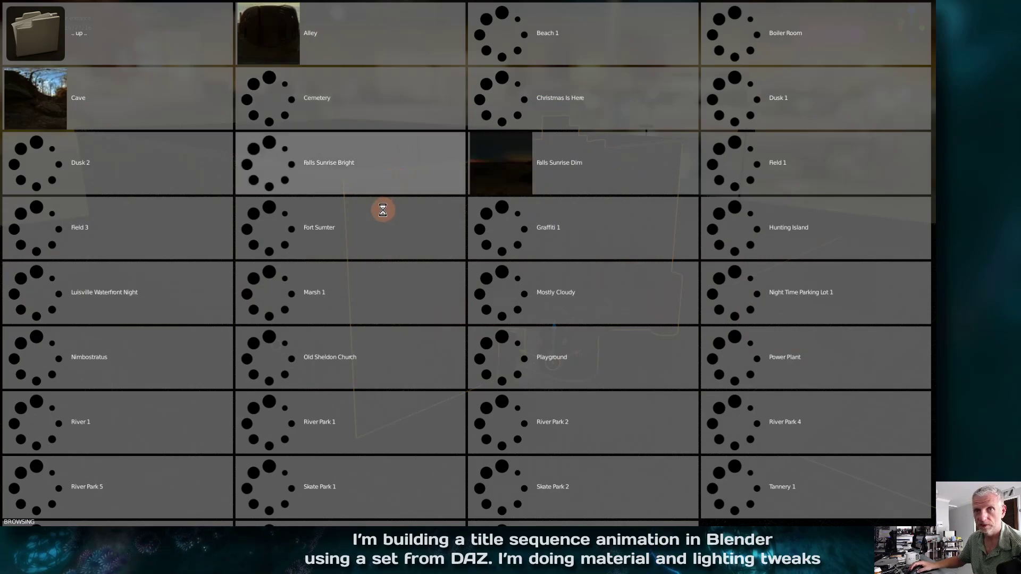
# - Browse the BlendedSkies, SloCro Landscape Pack and Myanmar folders of the HDRI library for another night-time environment
pyautogui.scroll(-2, 403, 264)
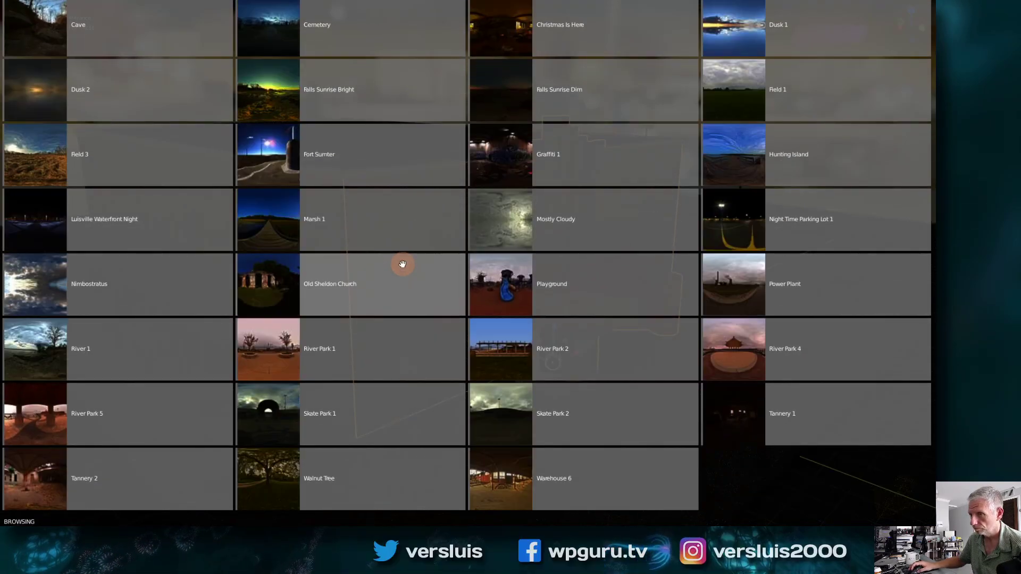
pyautogui.scroll(2, 148, 55)
pyautogui.click(148, 55)
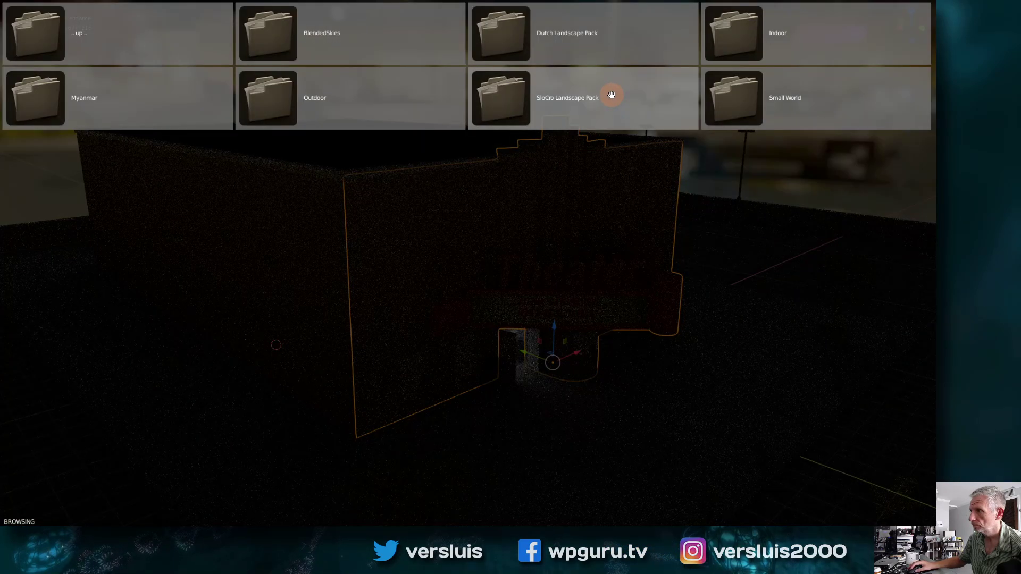
pyautogui.click(612, 94)
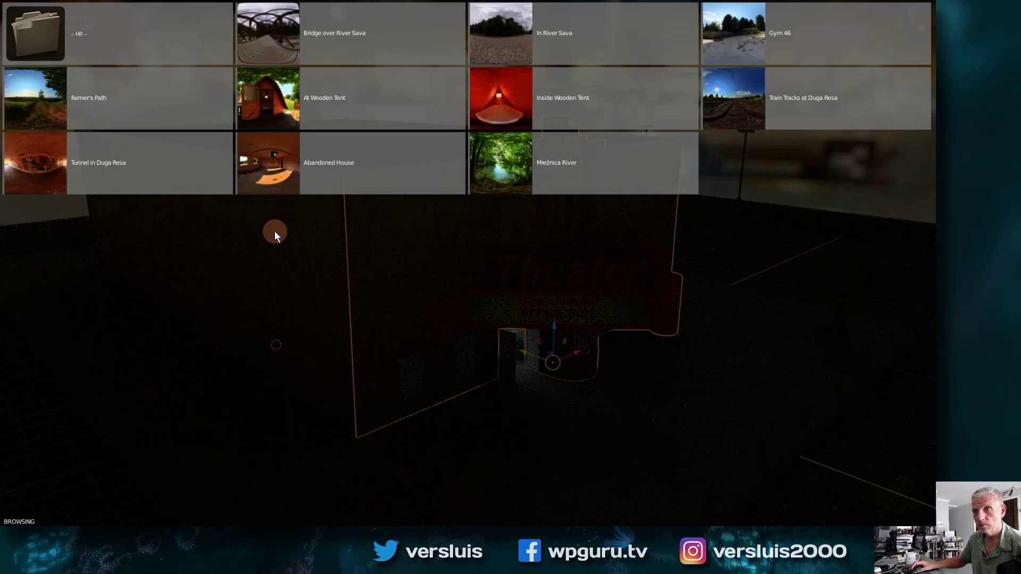
pyautogui.click(17, 23)
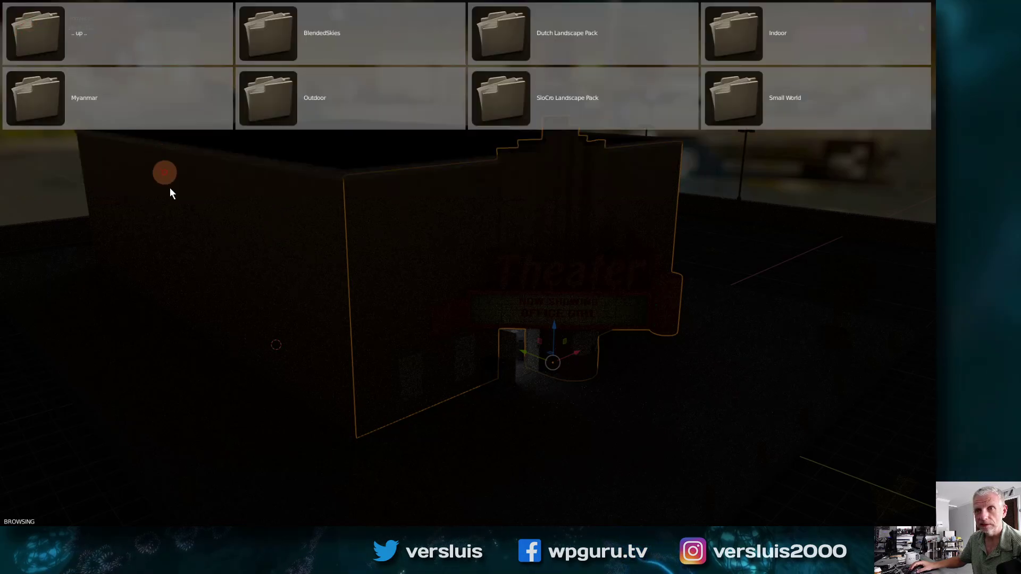
pyautogui.click(137, 119)
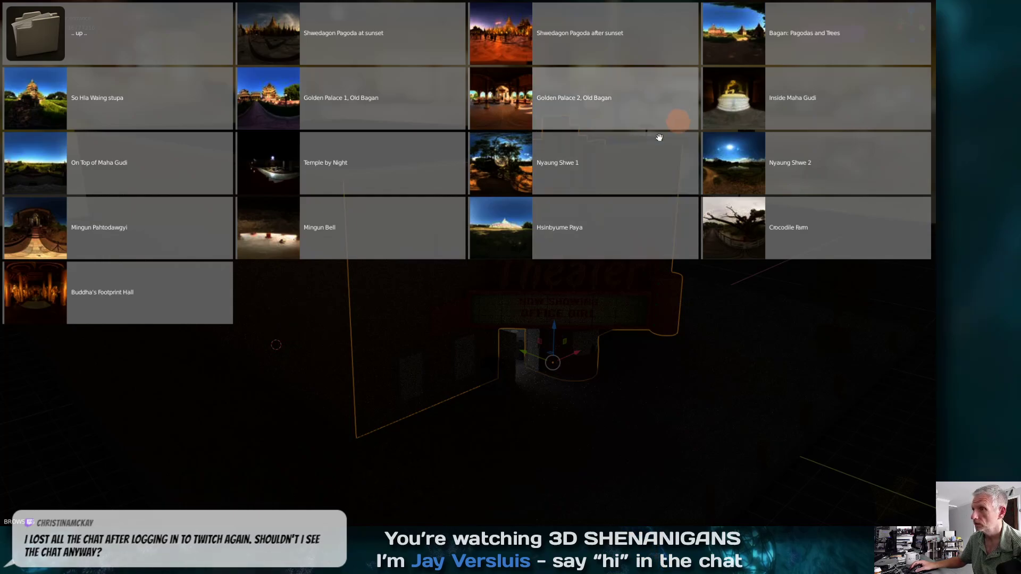
pyautogui.click(120, 58)
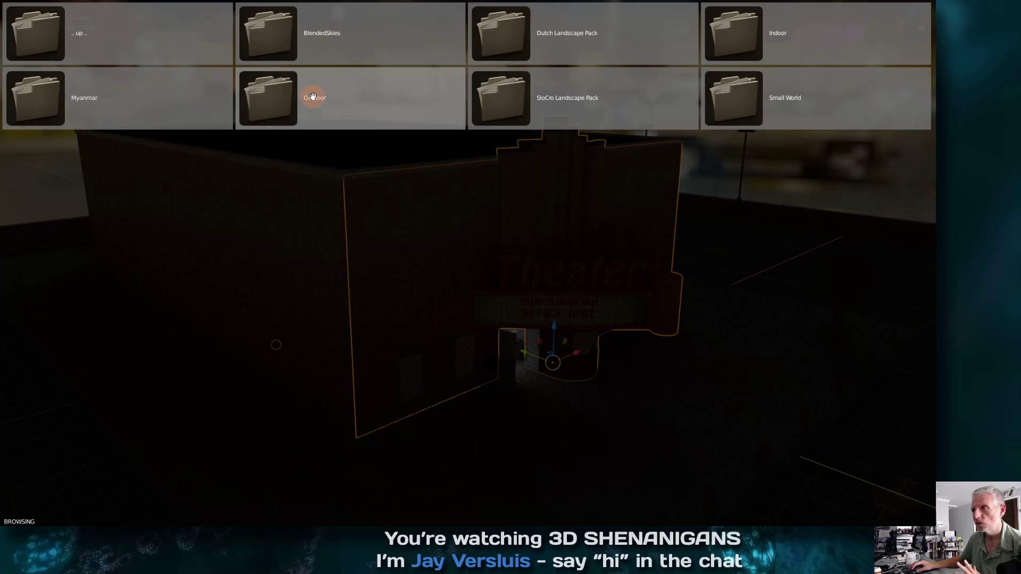
# - Load the Blender Institute HDRI from the Dutch Landscape Pack and set it as the world background's environment image
pyautogui.click(611, 37)
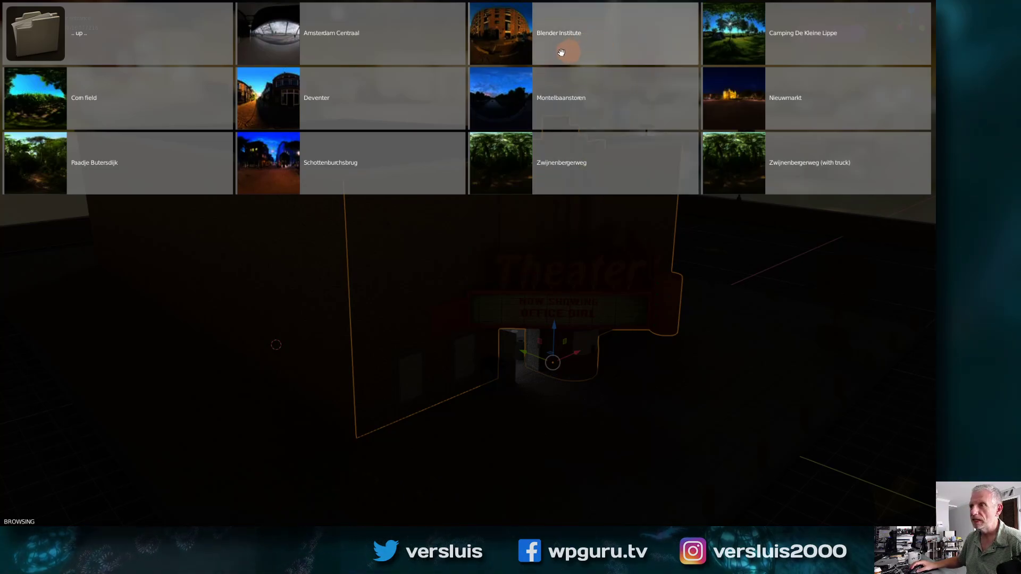
pyautogui.click(527, 53)
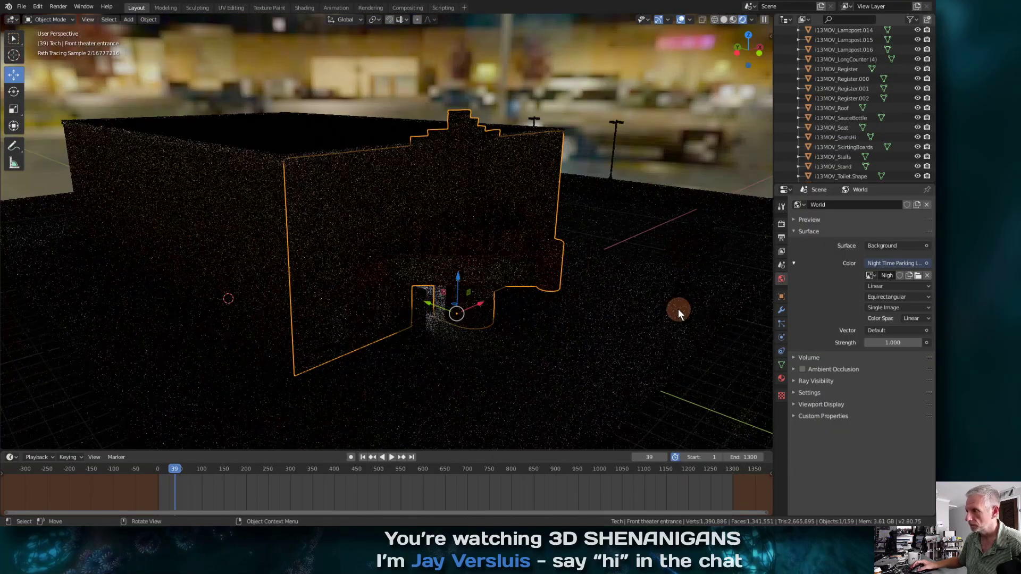
pyautogui.click(885, 263)
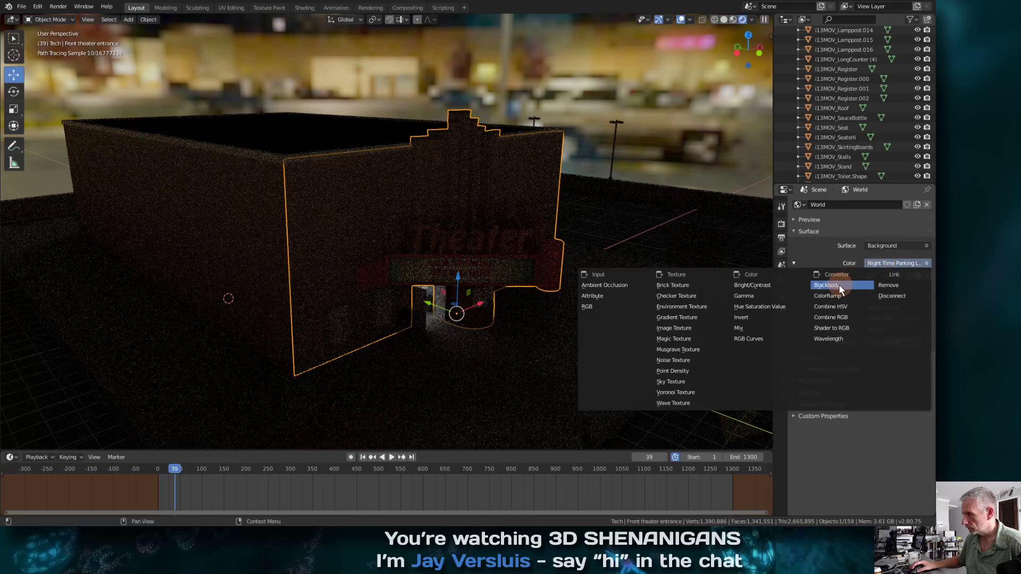
pyautogui.click(850, 428)
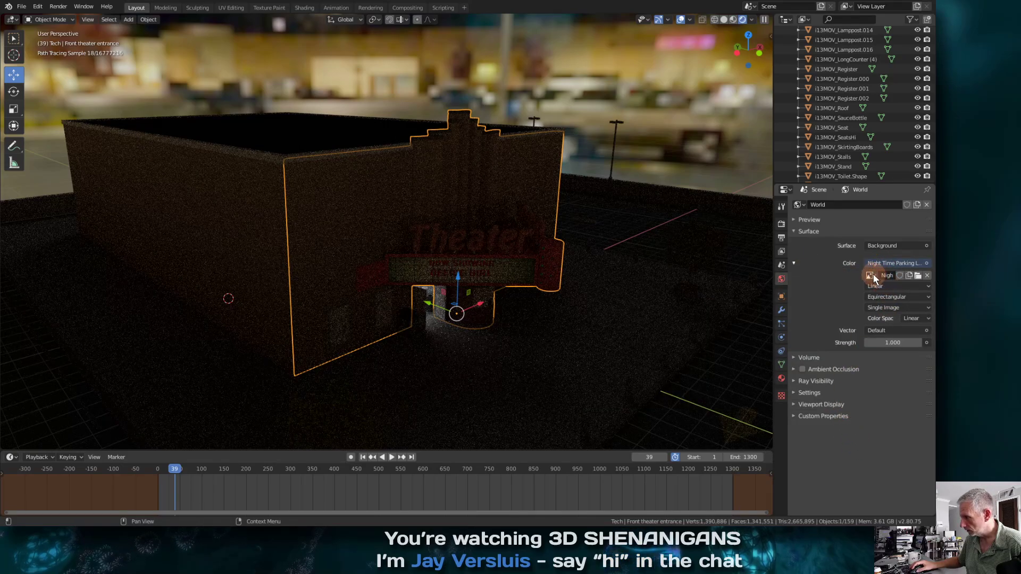
pyautogui.click(889, 274)
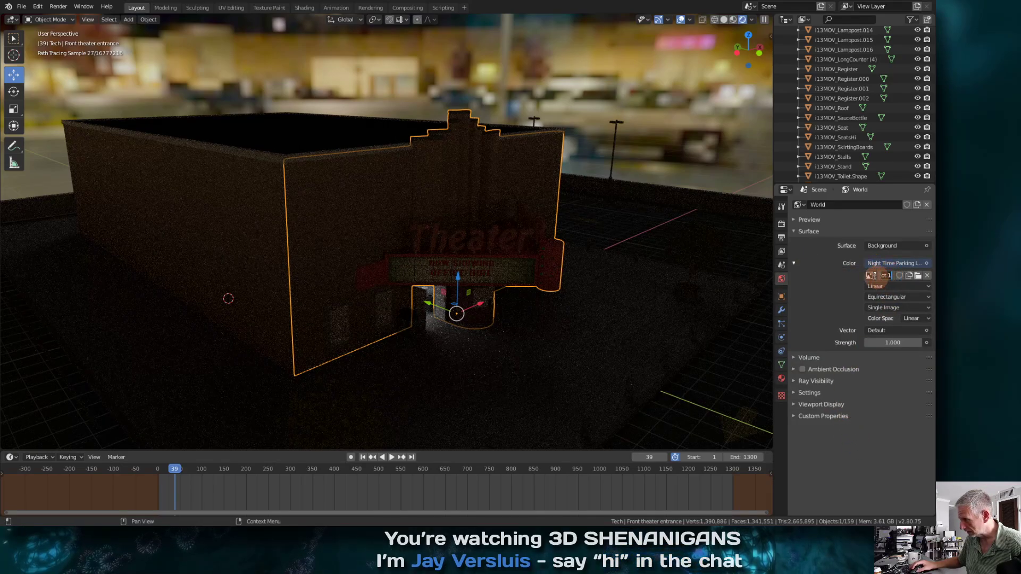
pyautogui.click(875, 276)
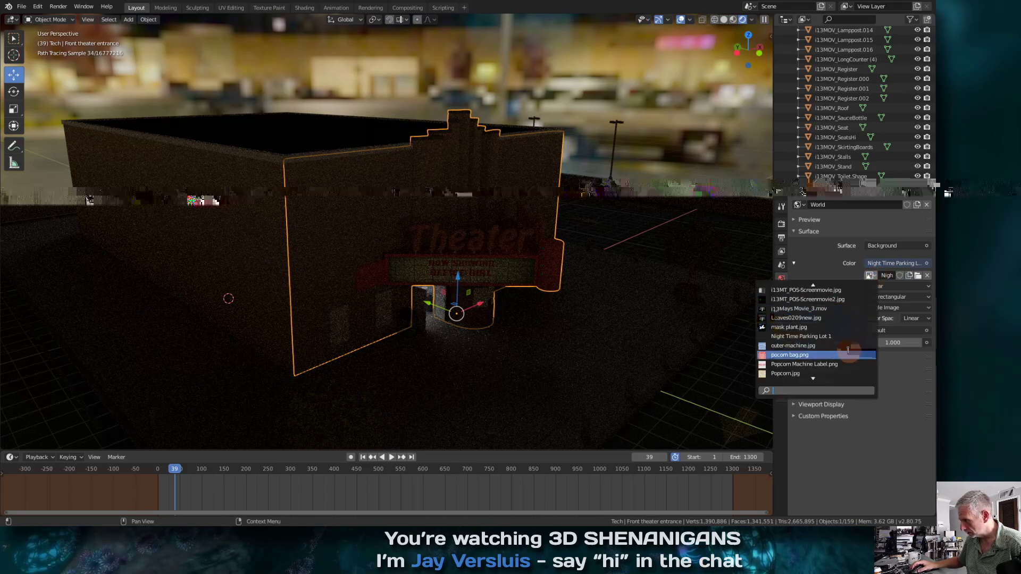
pyautogui.scroll(10, 846, 350)
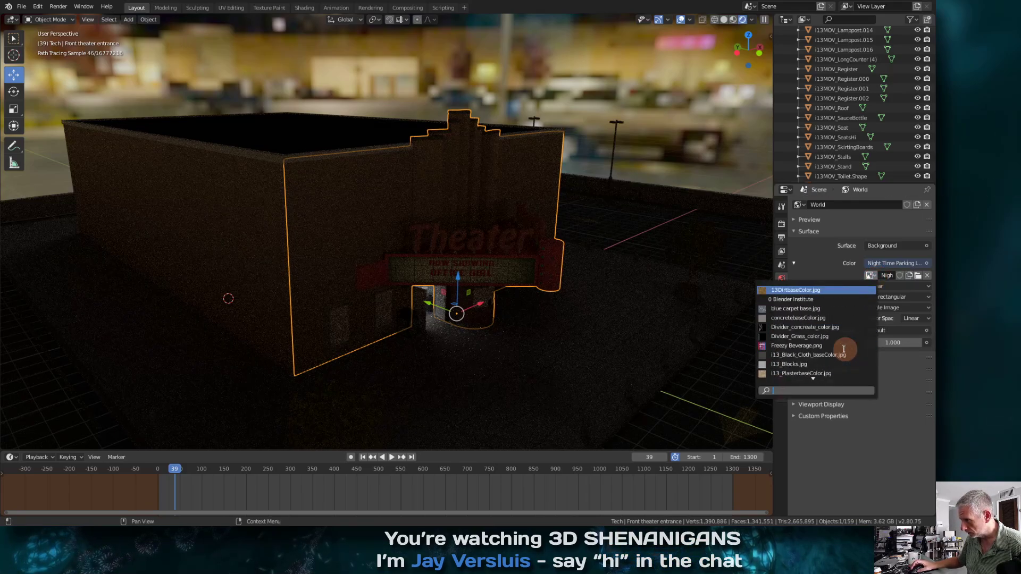
pyautogui.click(827, 300)
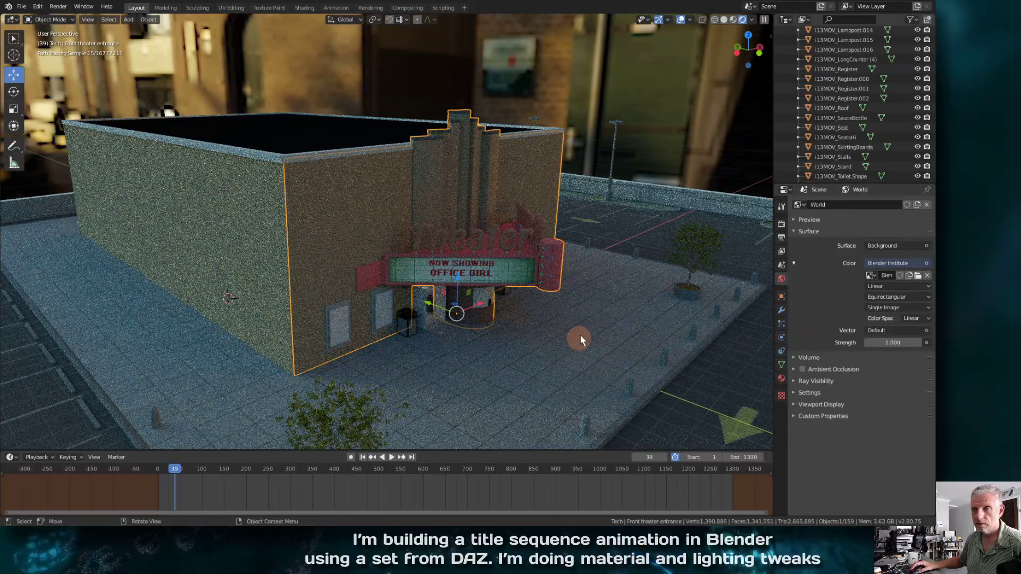
# - Set the world background's environment image to the already loaded Urban Courtyard
pyautogui.moveTo(586, 324)
pyautogui.mouseDown(button='middle')
pyautogui.moveTo(553, 352)
pyautogui.moveTo(458, 356)
pyautogui.moveTo(477, 330)
pyautogui.moveTo(512, 308)
pyautogui.moveTo(524, 313)
pyautogui.moveTo(487, 312)
pyautogui.moveTo(535, 330)
pyautogui.moveTo(518, 303)
pyautogui.moveTo(492, 319)
pyautogui.moveTo(468, 310)
pyautogui.moveTo(481, 328)
pyautogui.moveTo(467, 314)
pyautogui.moveTo(518, 327)
pyautogui.mouseUp(button='middle')
pyautogui.moveTo(452, 314)
pyautogui.mouseDown(button='middle')
pyautogui.moveTo(491, 296)
pyautogui.moveTo(525, 308)
pyautogui.mouseUp(button='middle')
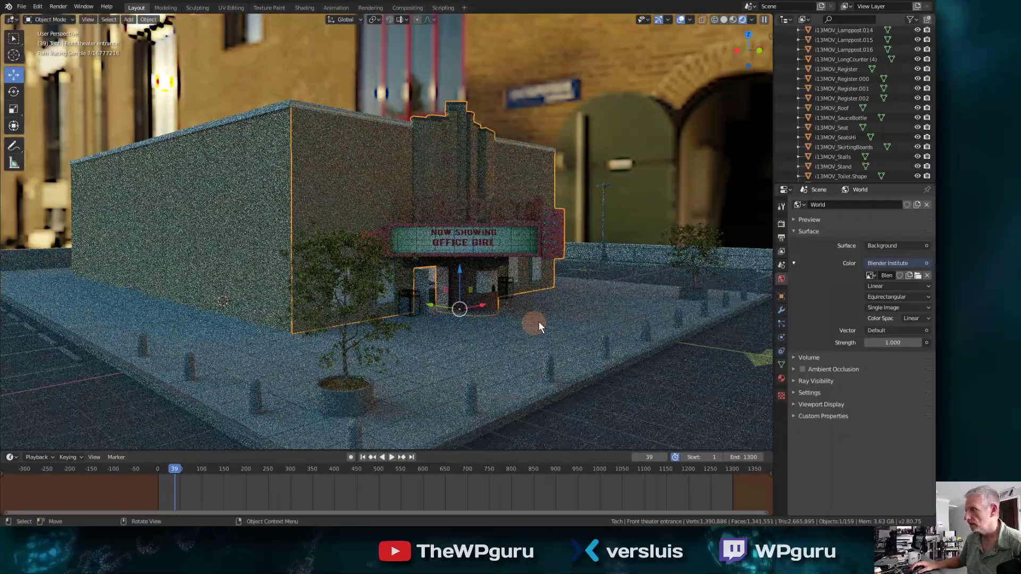
pyautogui.click(872, 275)
pyautogui.scroll(4, 832, 325)
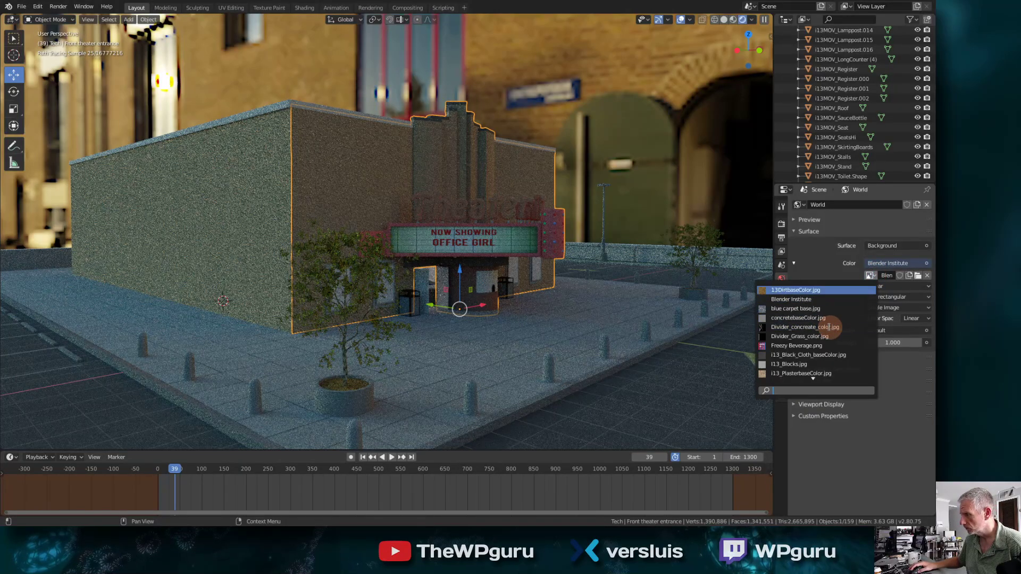
pyautogui.scroll(-5, 859, 322)
pyautogui.scroll(-1, 860, 323)
pyautogui.scroll(9, 860, 323)
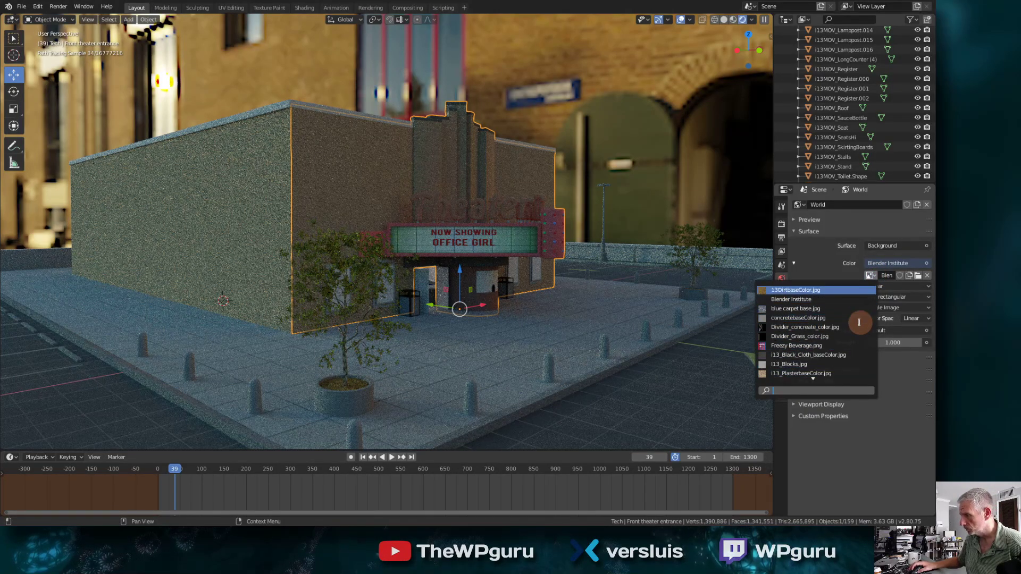
pyautogui.scroll(-5, 860, 323)
pyautogui.scroll(-15, 859, 322)
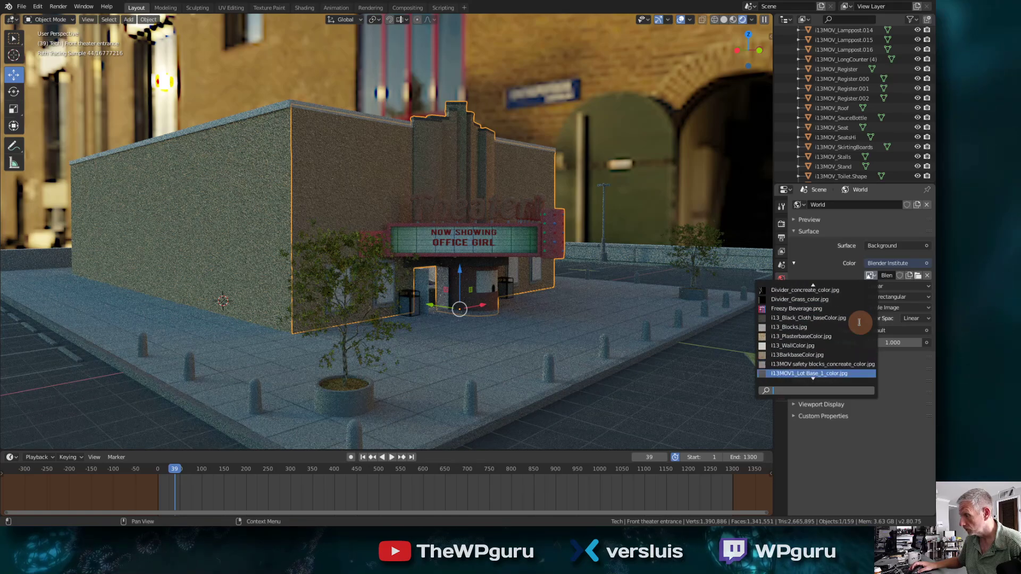
pyautogui.scroll(-7, 859, 323)
pyautogui.scroll(12, 859, 323)
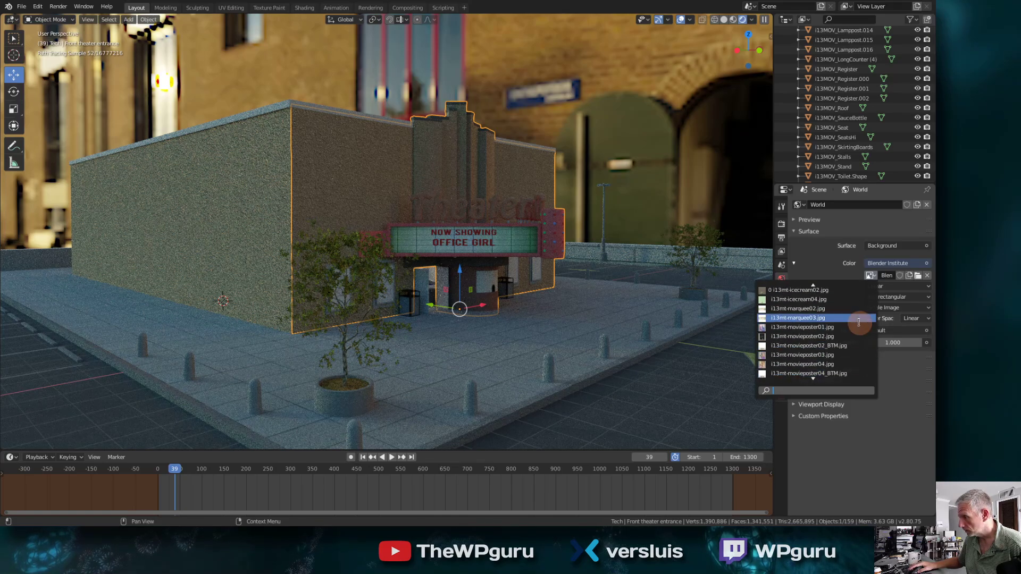
pyautogui.scroll(-7, 859, 323)
pyautogui.scroll(-20, 859, 323)
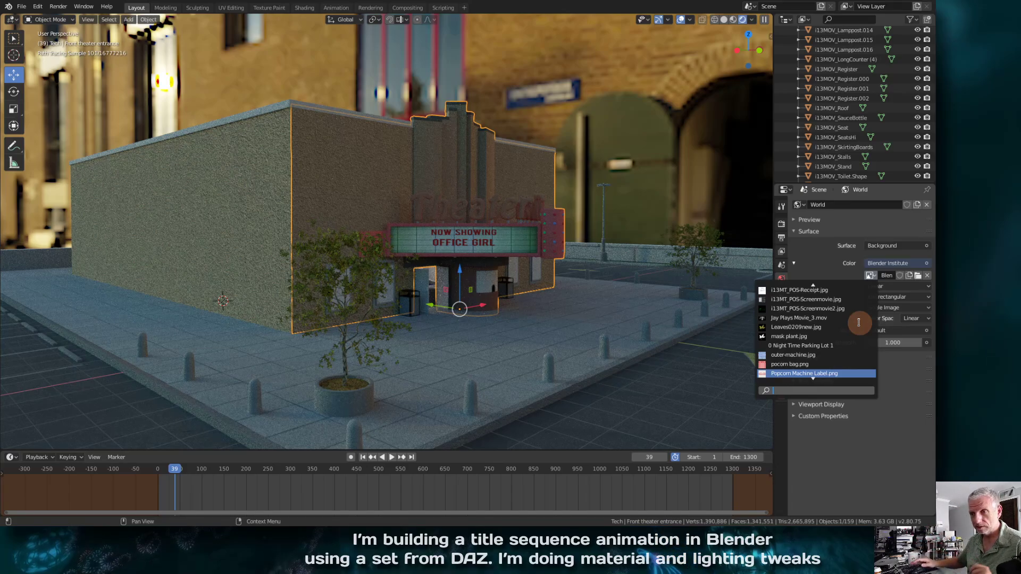
pyautogui.scroll(-10, 859, 322)
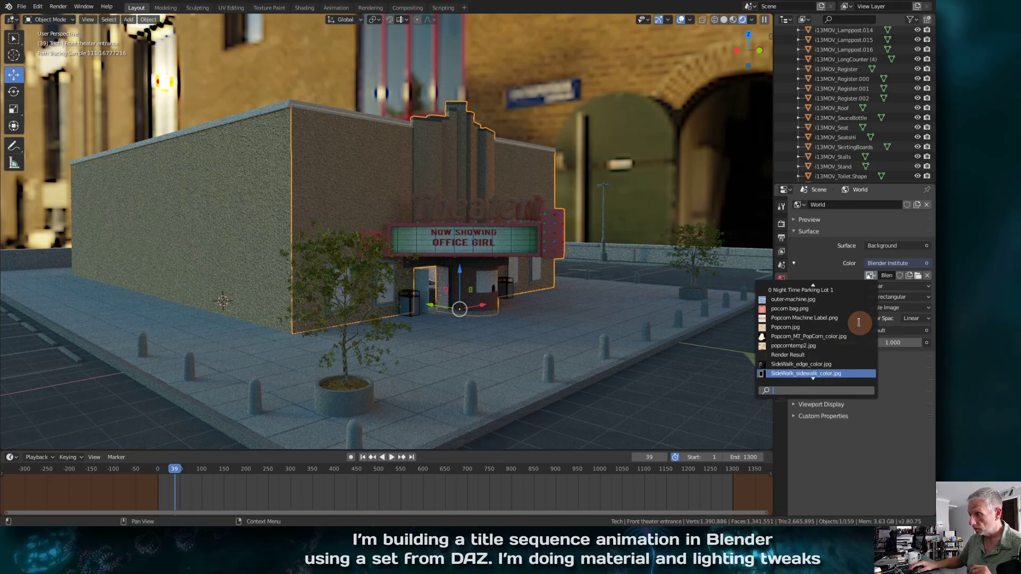
pyautogui.scroll(-5, 853, 324)
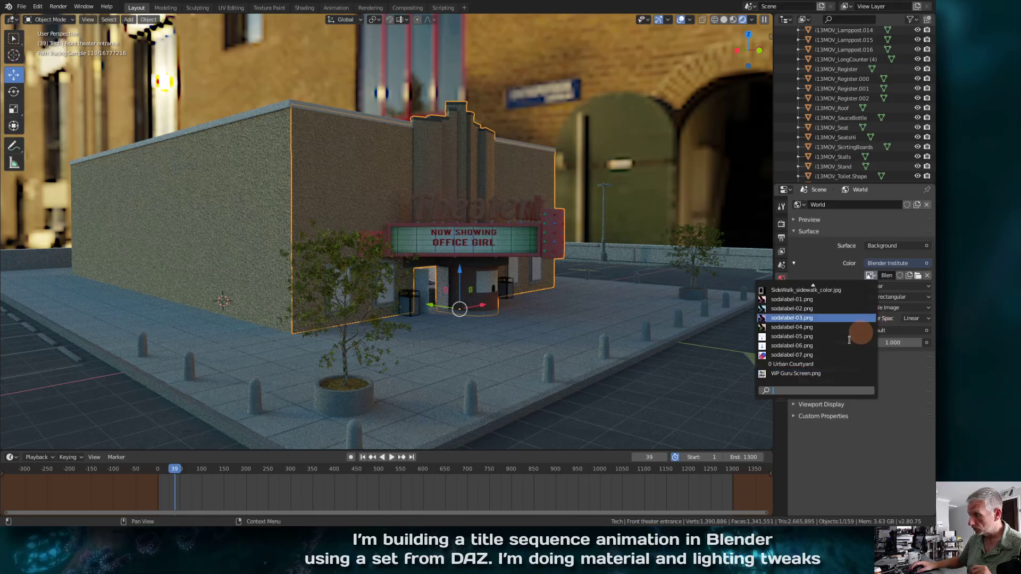
pyautogui.click(810, 365)
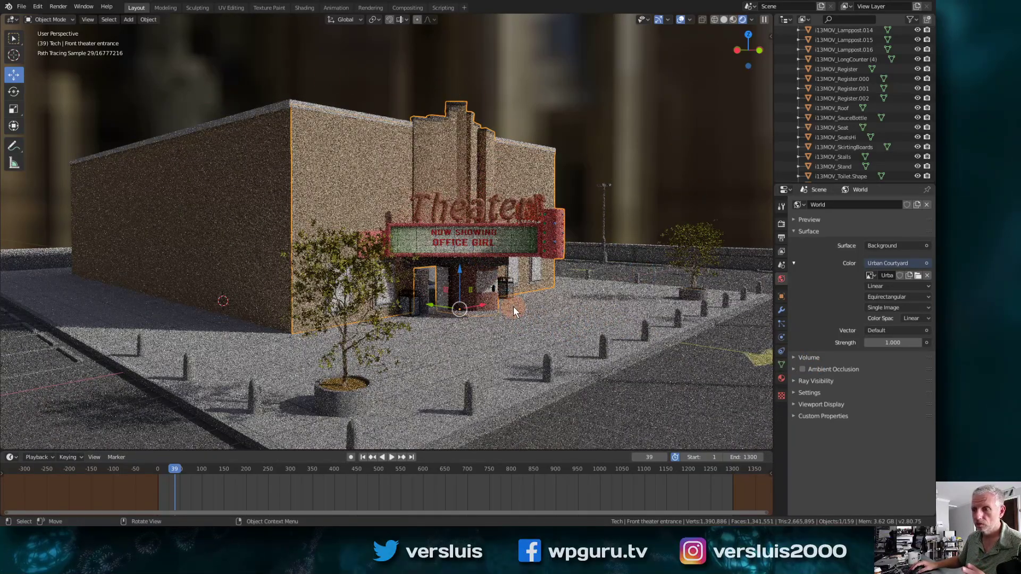
# - Switch the viewport to solid shading and open the front theater entrance mesh for editing at the marquee sign
pyautogui.moveTo(513, 308)
pyautogui.mouseDown(button='middle')
pyautogui.moveTo(483, 315)
pyautogui.moveTo(481, 292)
pyautogui.moveTo(501, 261)
pyautogui.moveTo(451, 291)
pyautogui.mouseUp(button='middle')
pyautogui.scroll(10, 481, 292)
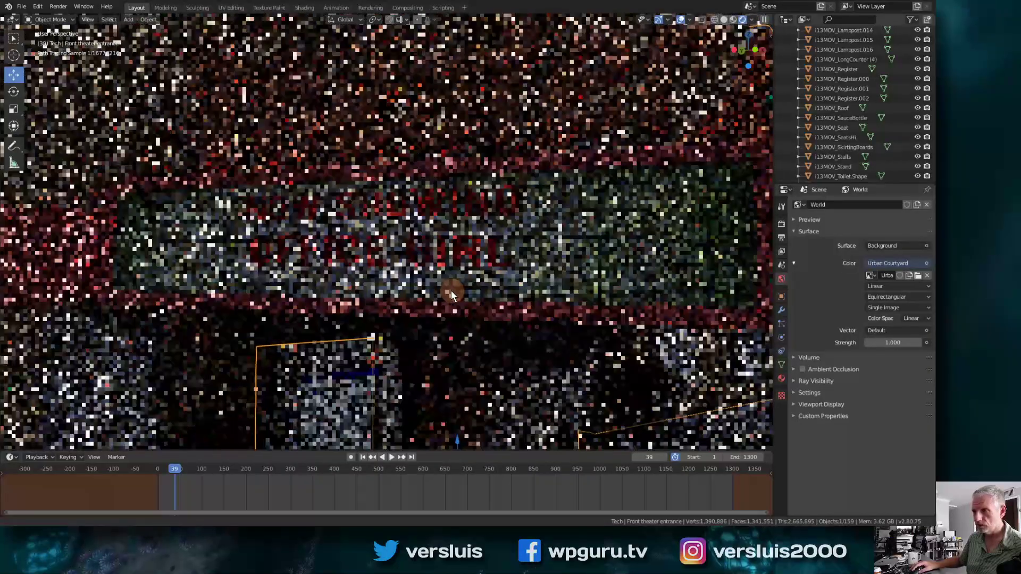
pyautogui.scroll(-5, 447, 292)
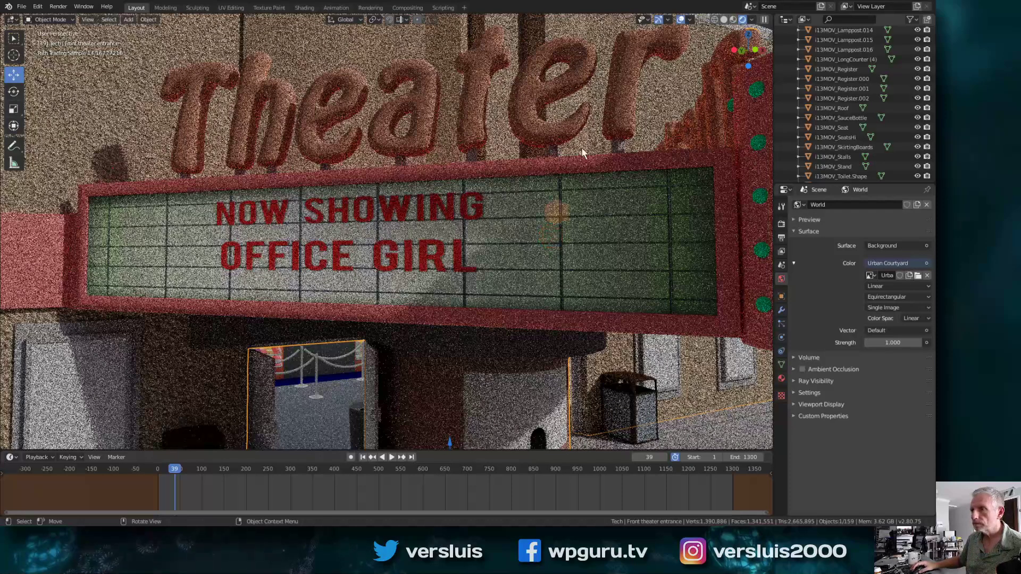
pyautogui.click(724, 19)
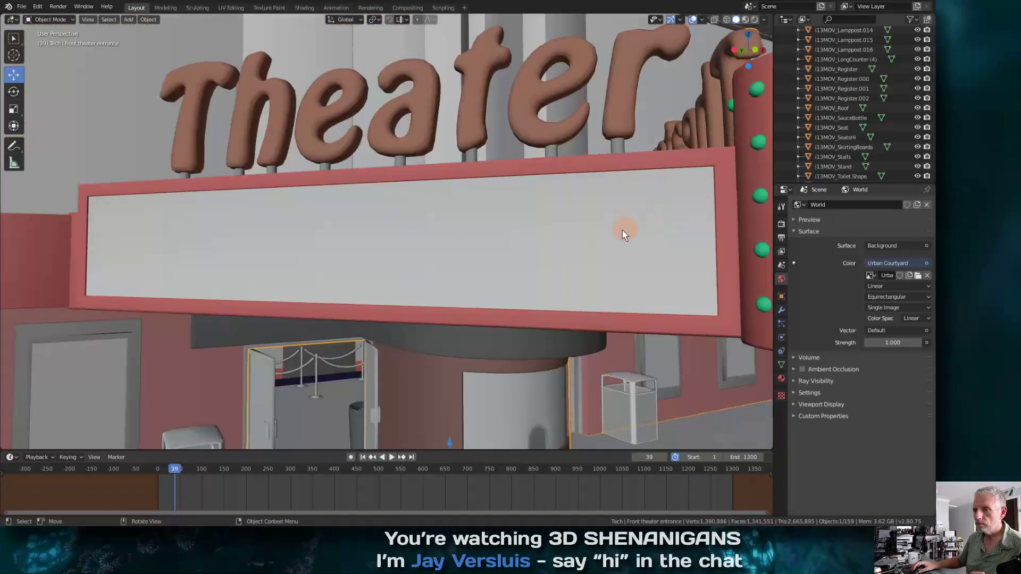
pyautogui.press('Tab')
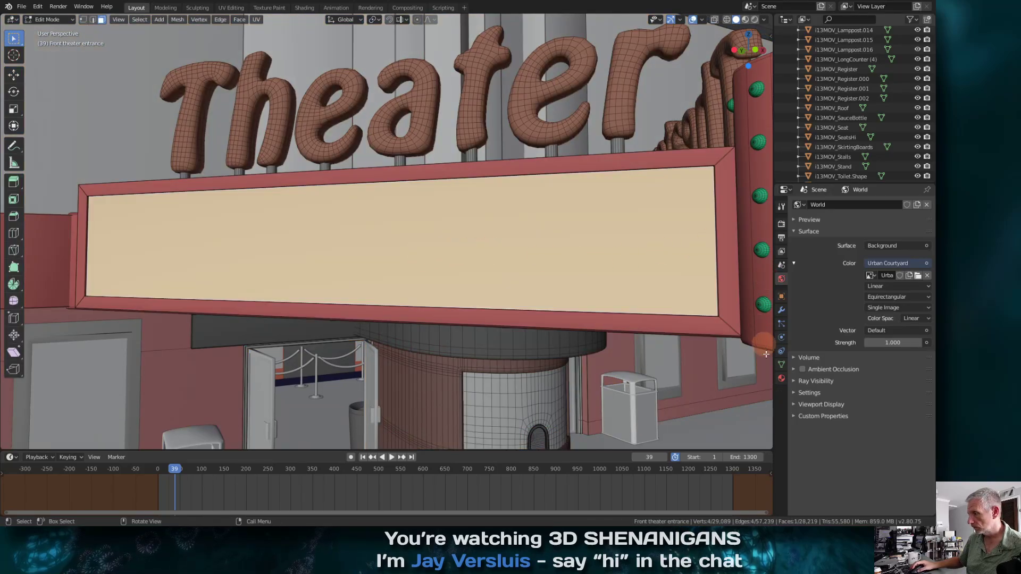
# - Examine the marquee sign's Left_032sign material, texture and UV layout in the UV Editing workspace, and return to the Layout workspace
pyautogui.click(778, 377)
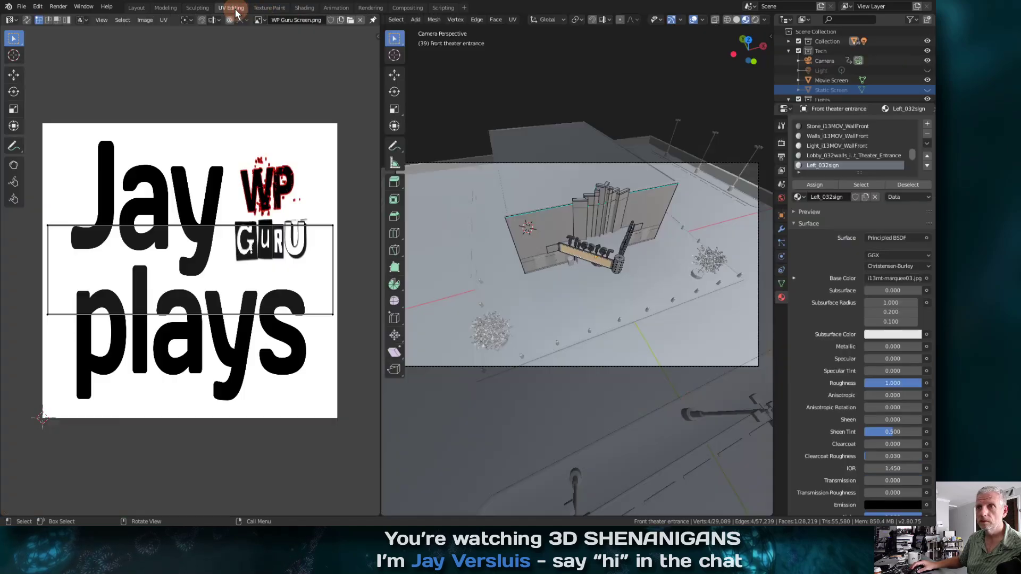
pyautogui.click(232, 7)
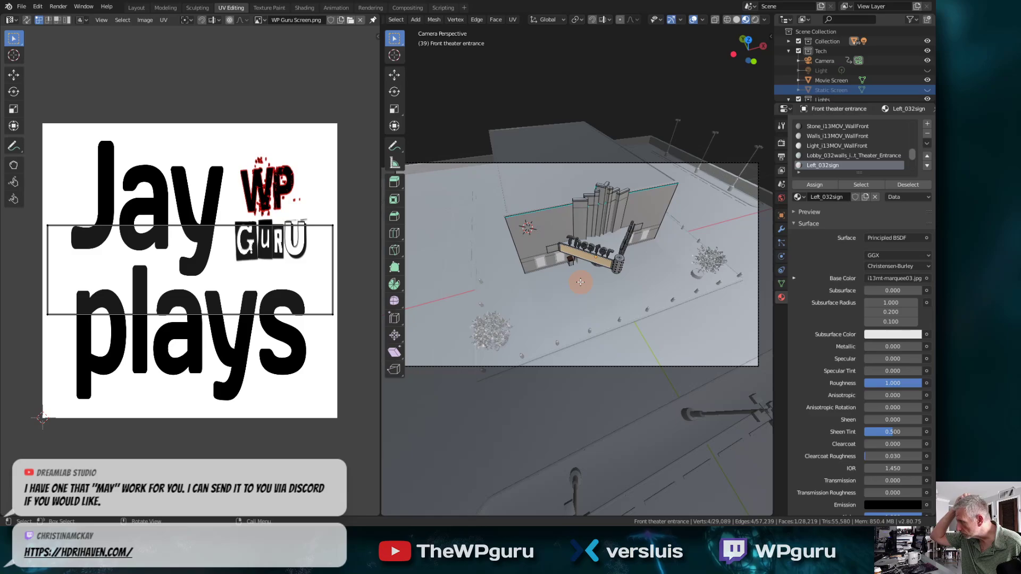
pyautogui.press('KP_0')
pyautogui.press('Tab')
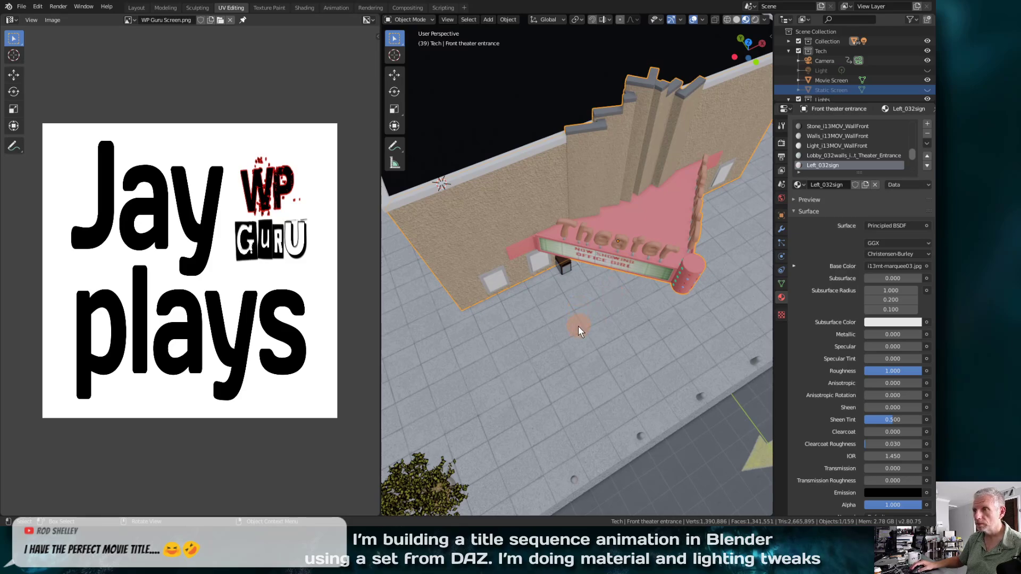
pyautogui.moveTo(579, 327); pyautogui.dragTo(595, 240, button='middle')
pyautogui.scroll(3, 581, 299)
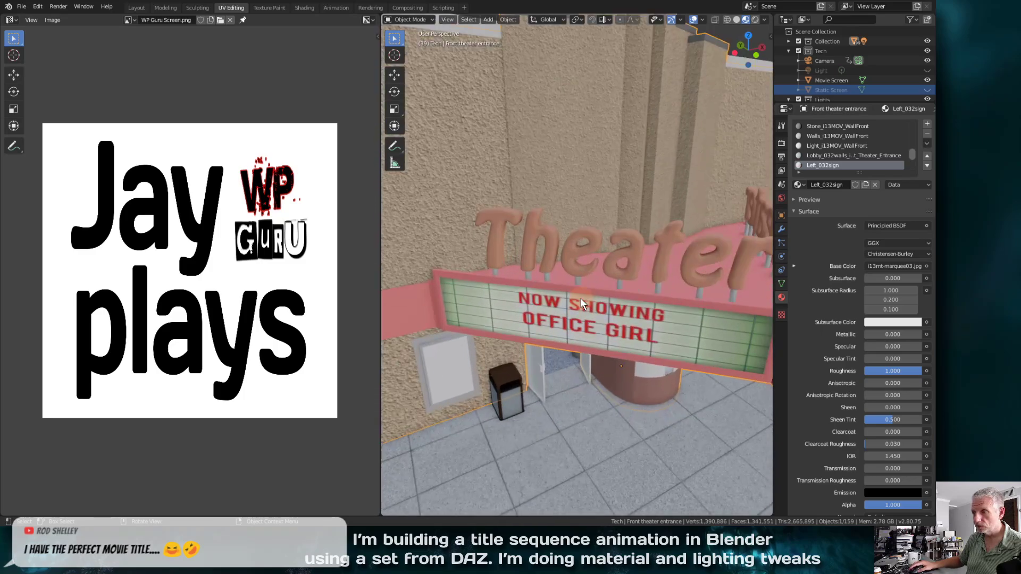
pyautogui.moveTo(580, 311); pyautogui.dragTo(580, 291, button='middle')
pyautogui.scroll(-3, 581, 289)
pyautogui.scroll(2, 582, 291)
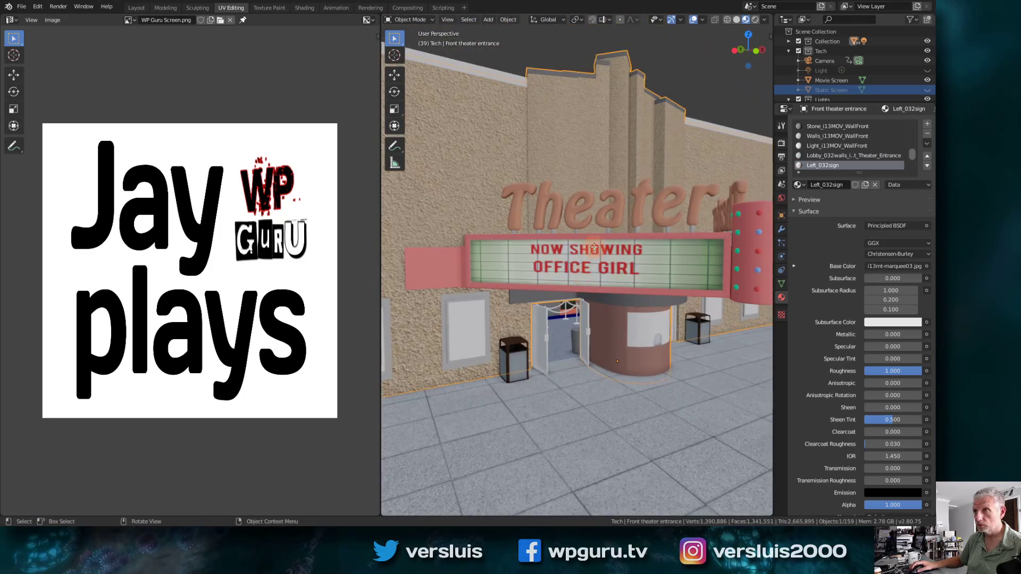
pyautogui.press('Tab')
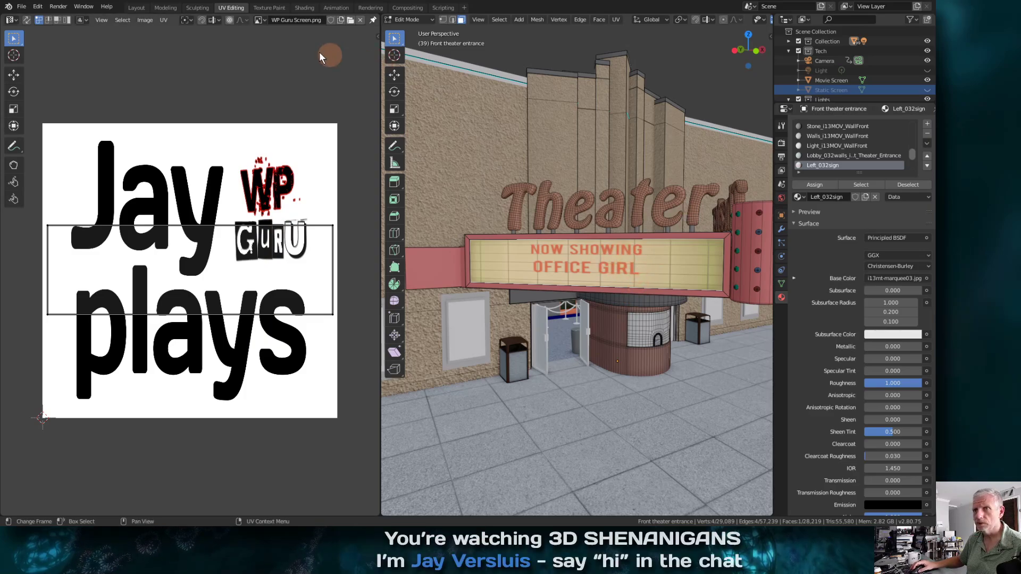
pyautogui.click(136, 8)
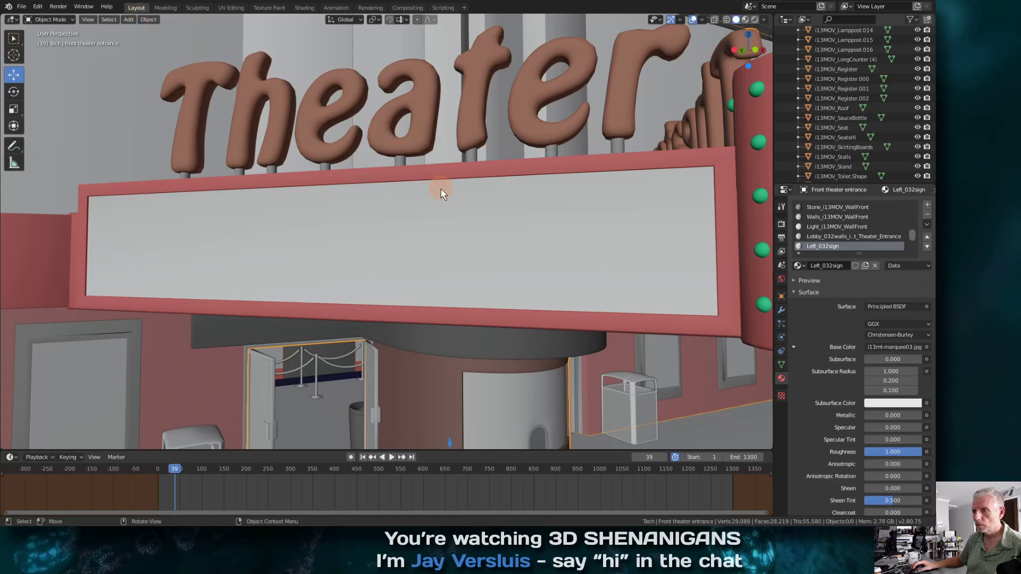
pyautogui.click(439, 213)
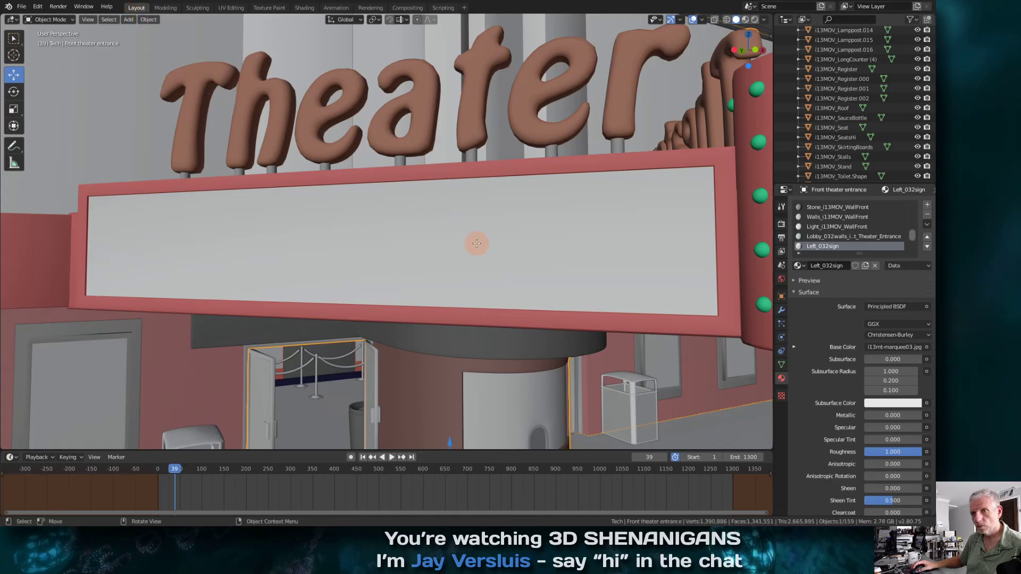
# - Select the marquee sign's large front face on the front theater entrance mesh in Edit Mode
pyautogui.press('Tab')
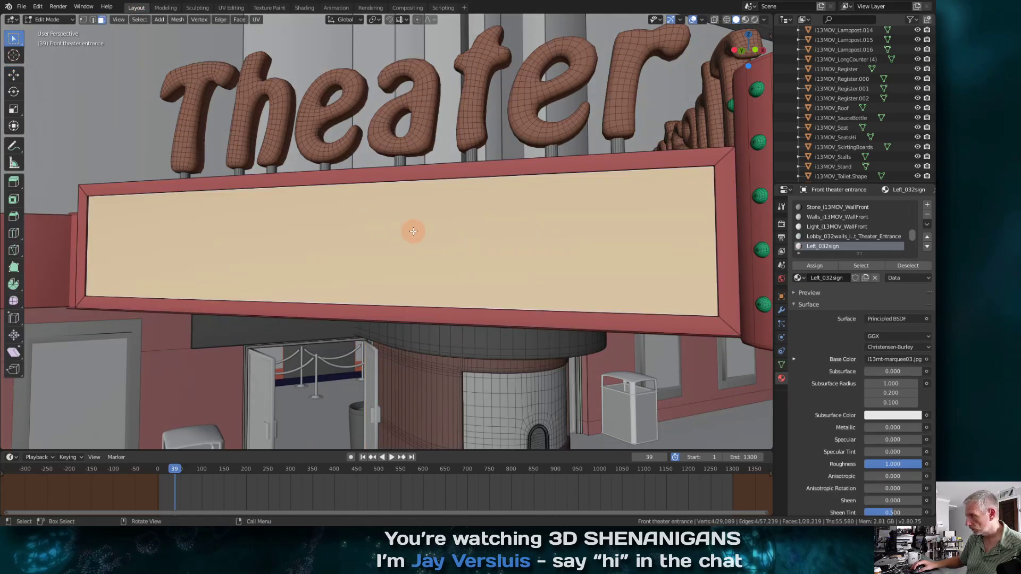
pyautogui.scroll(-3, 825, 242)
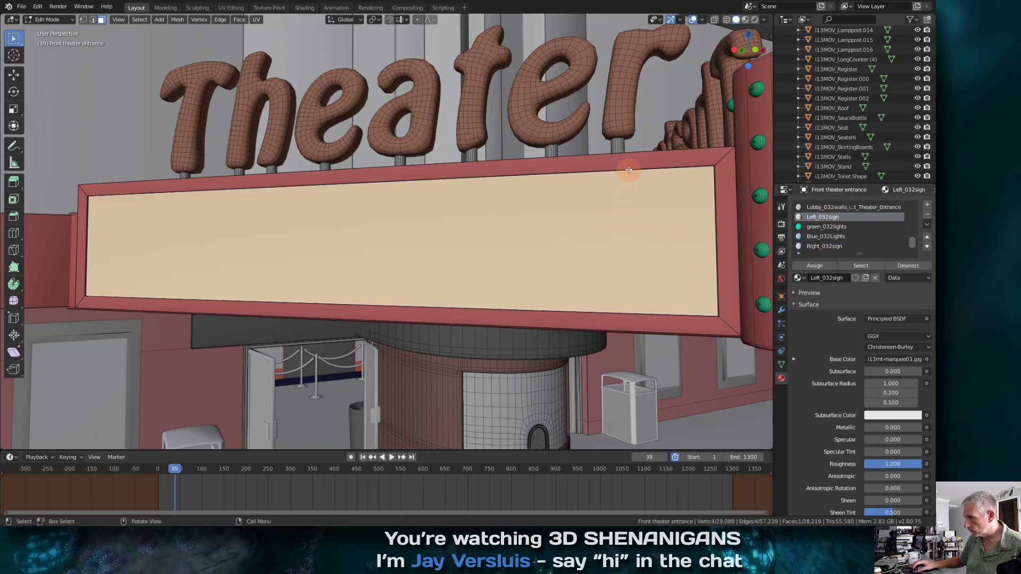
pyautogui.press('Tab')
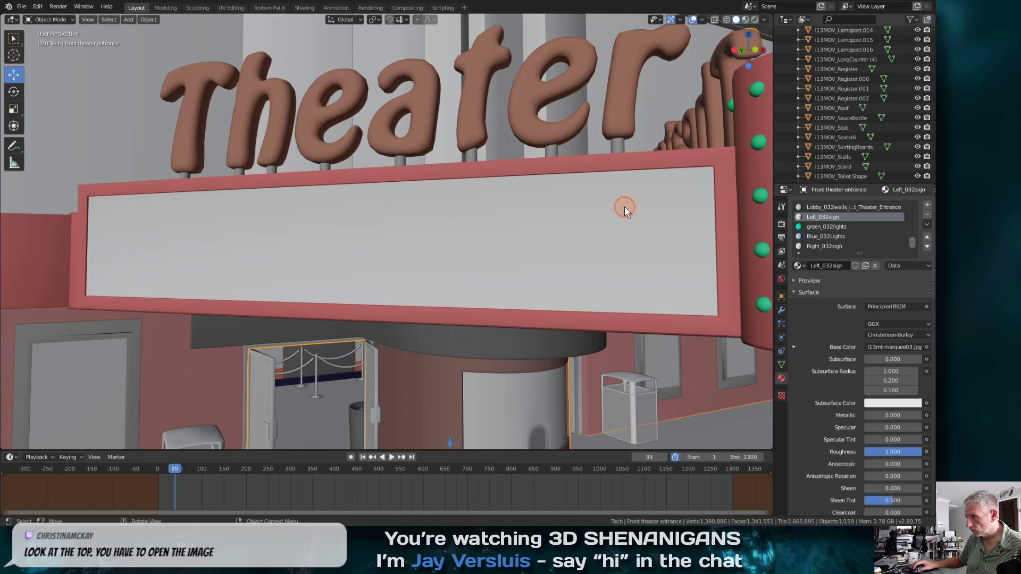
pyautogui.press('Tab')
pyautogui.hotkey('alt', 'a')
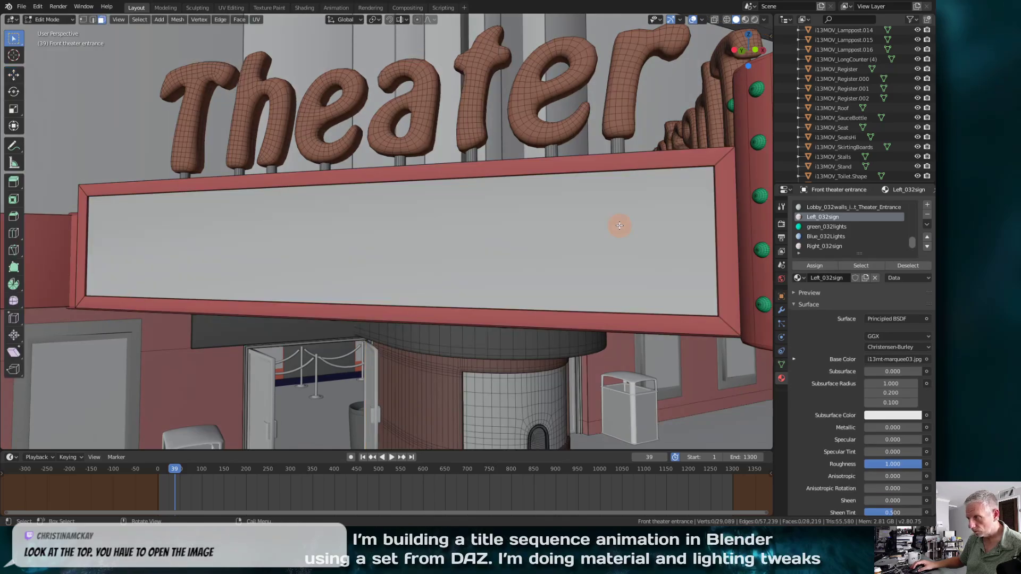
pyautogui.click(620, 225)
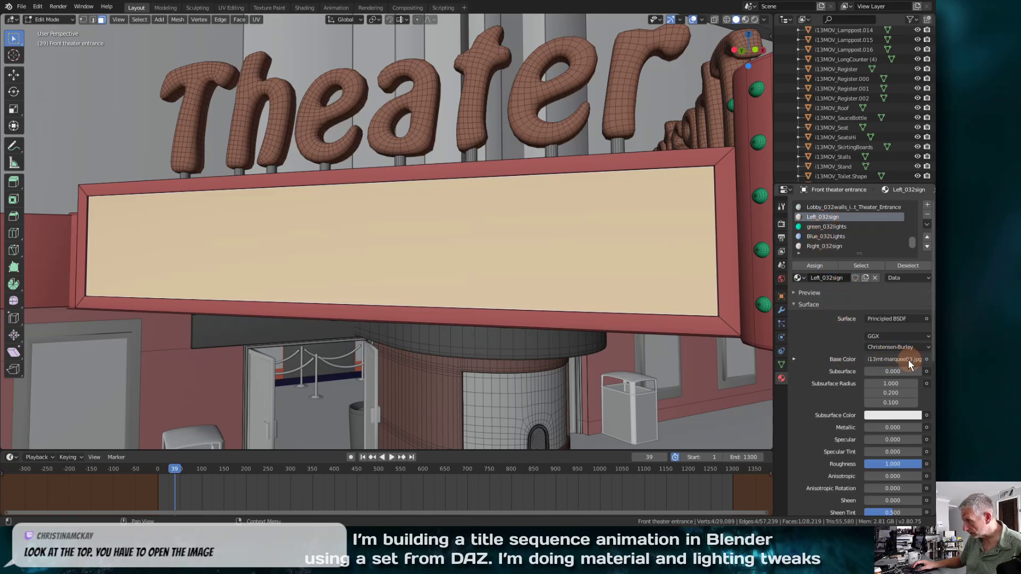
# - Examine the Base Color options of the Left_032sign material for a way to reach its image file
pyautogui.click(873, 360)
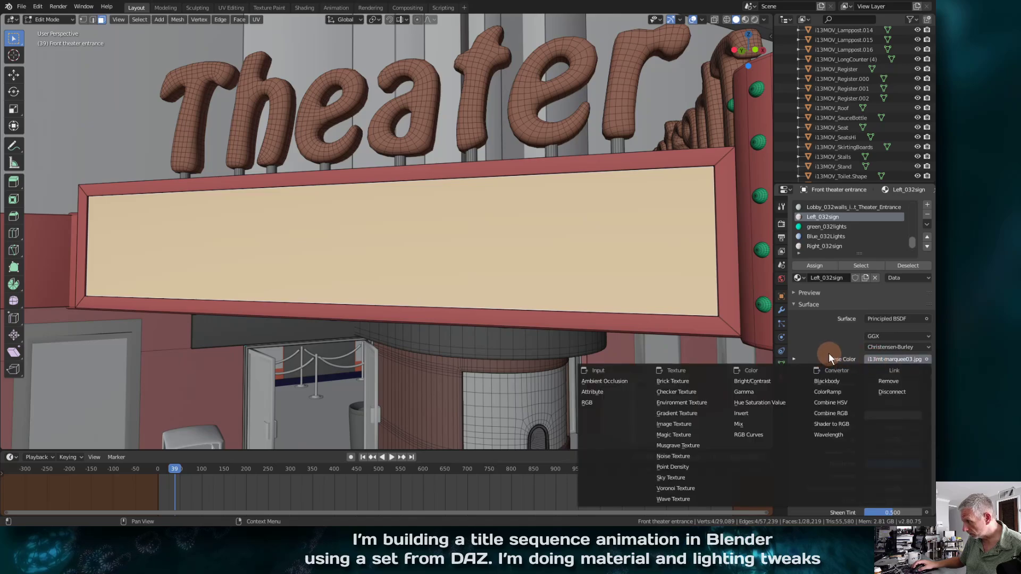
pyautogui.click(865, 359)
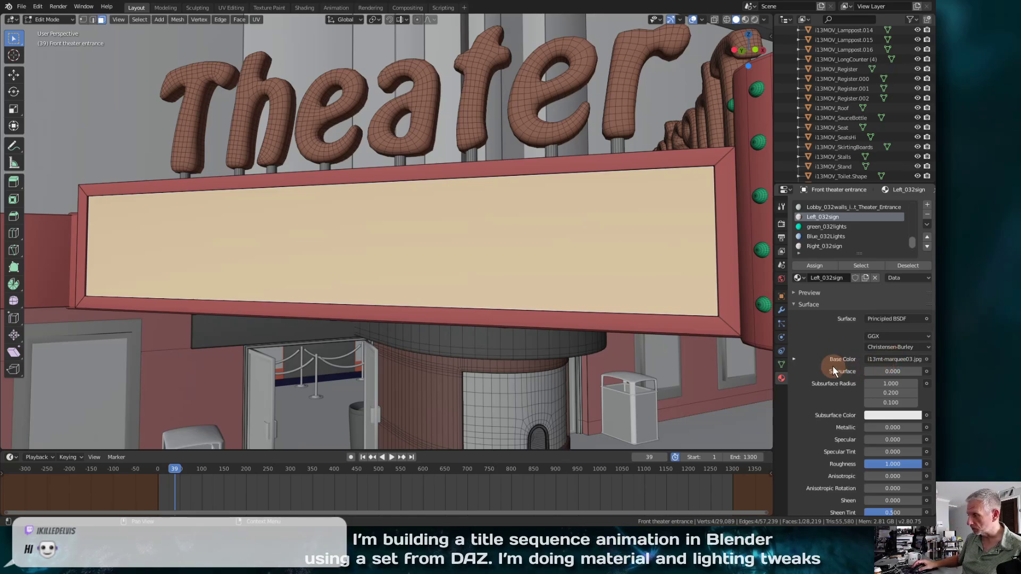
pyautogui.rightClick(917, 358)
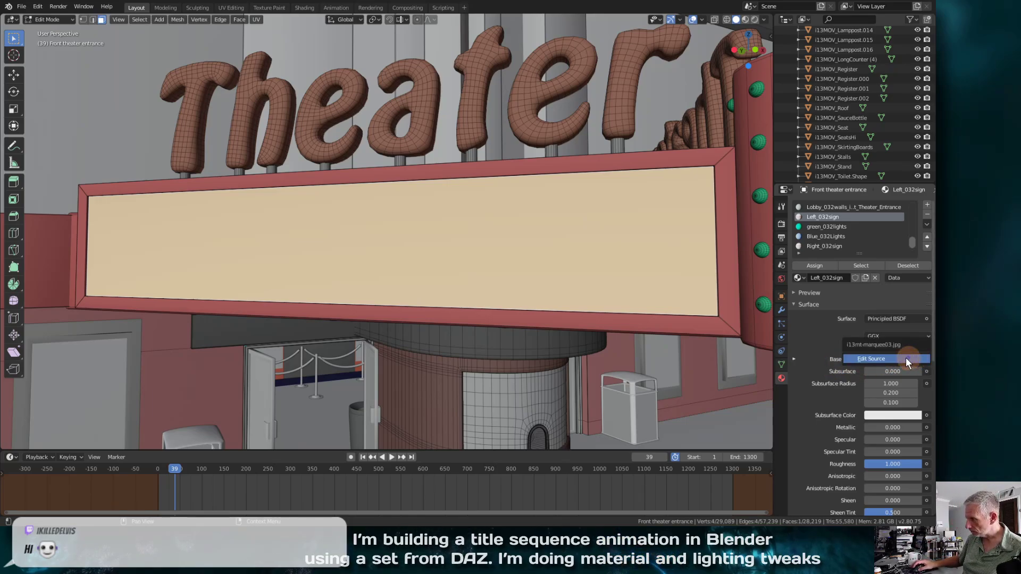
pyautogui.click(892, 359)
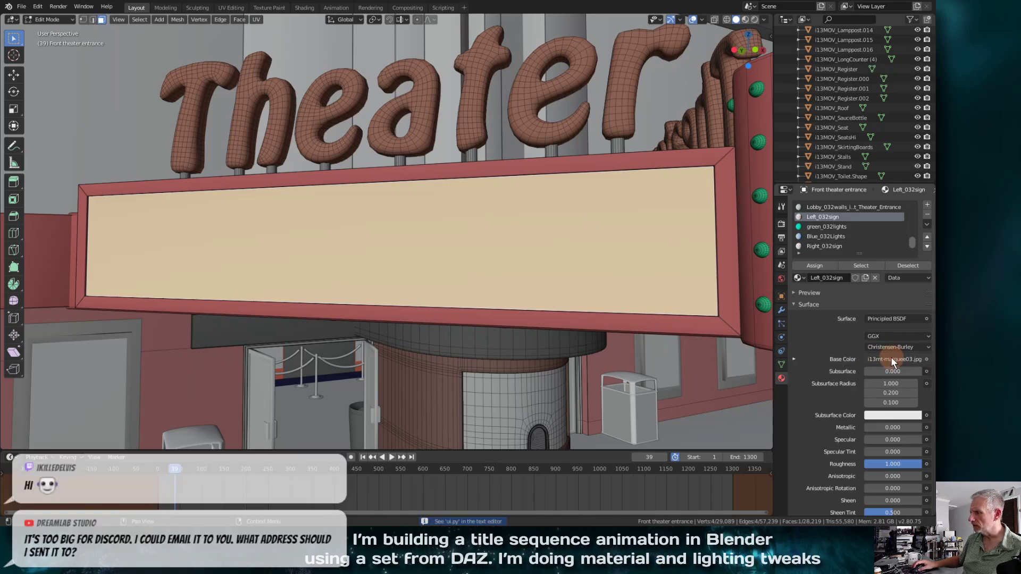
pyautogui.click(891, 359)
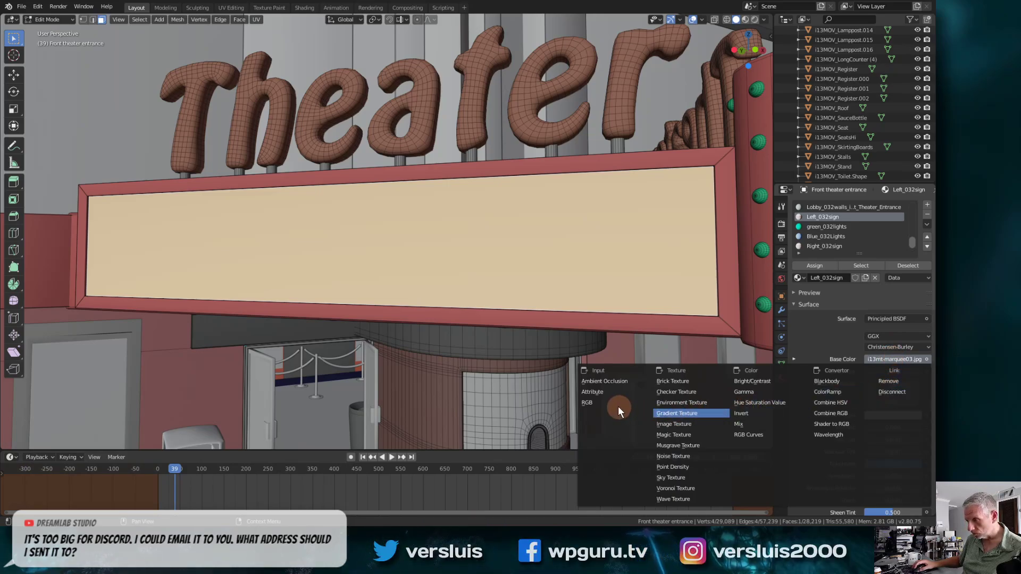
pyautogui.click(891, 348)
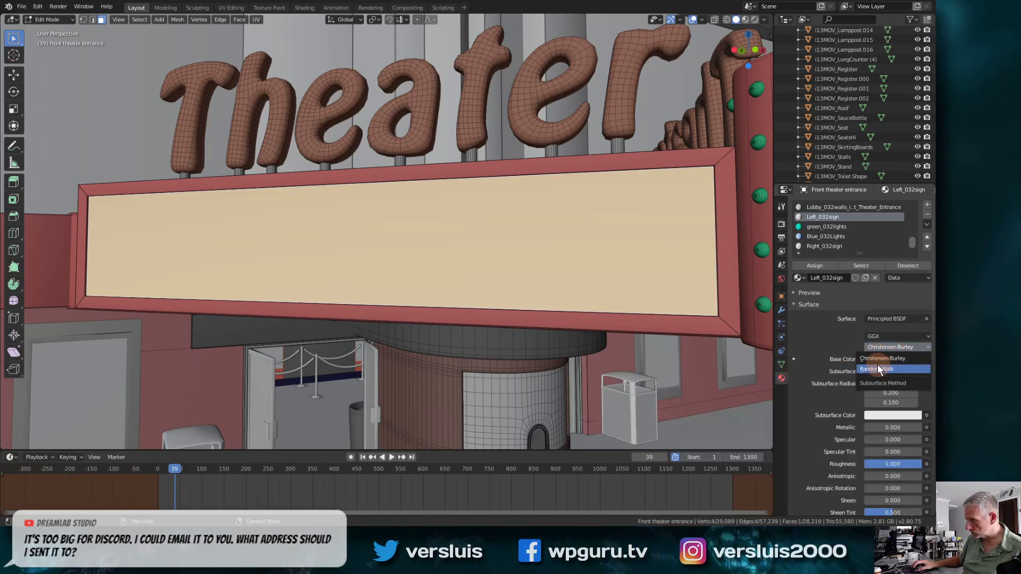
pyautogui.click(927, 359)
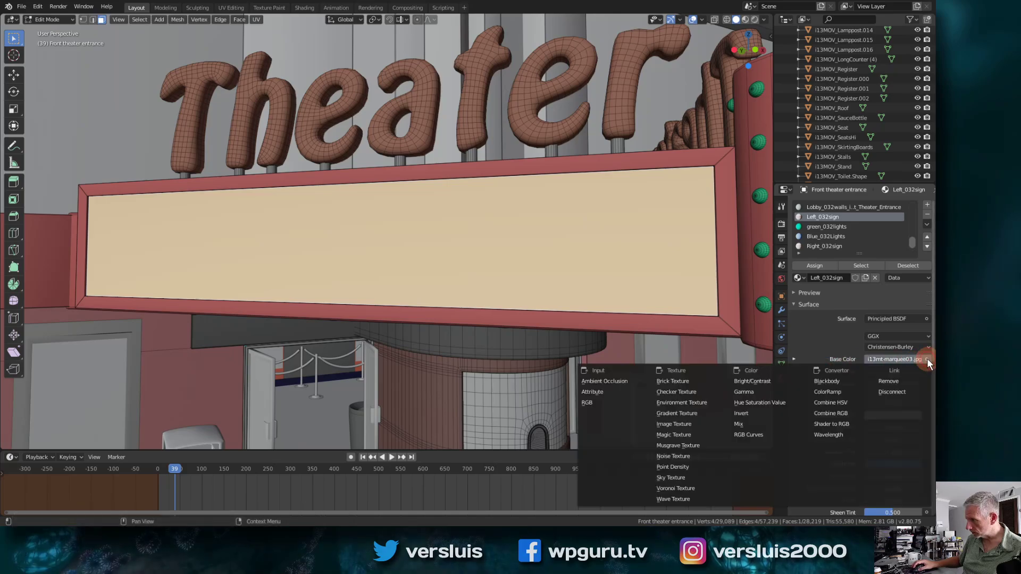
pyautogui.click(832, 352)
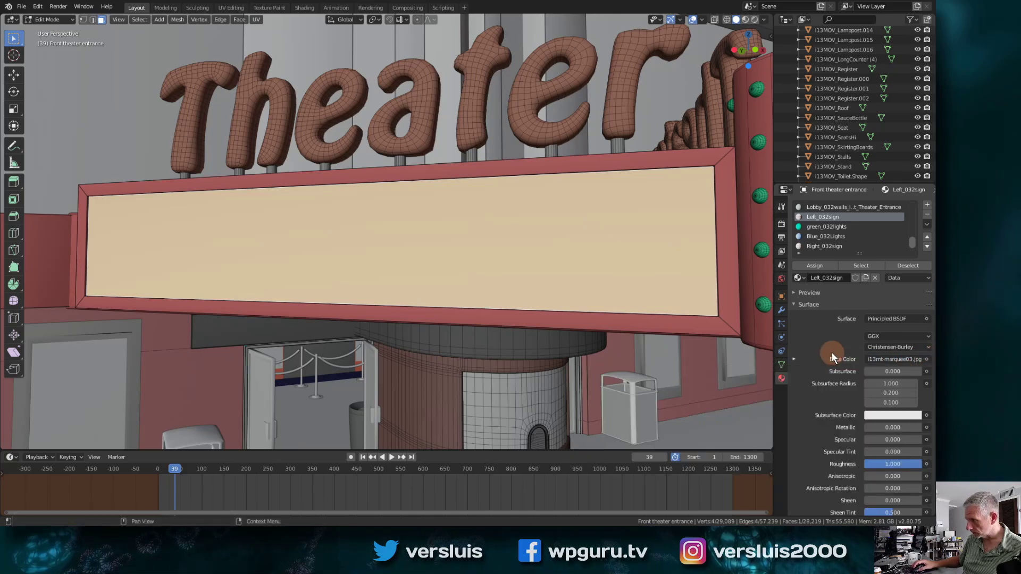
pyautogui.click(896, 359)
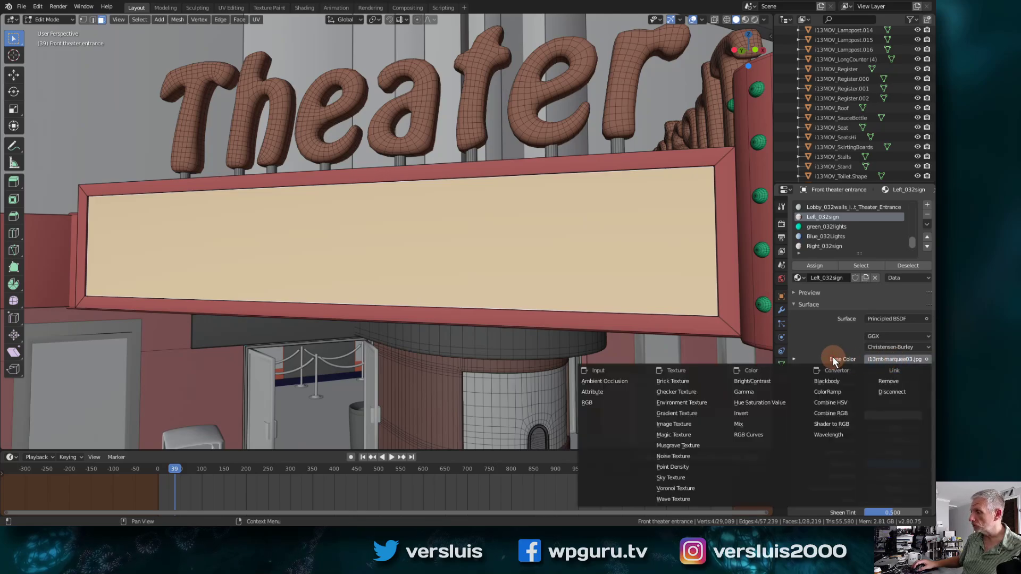
pyautogui.click(833, 358)
pyautogui.click(903, 358)
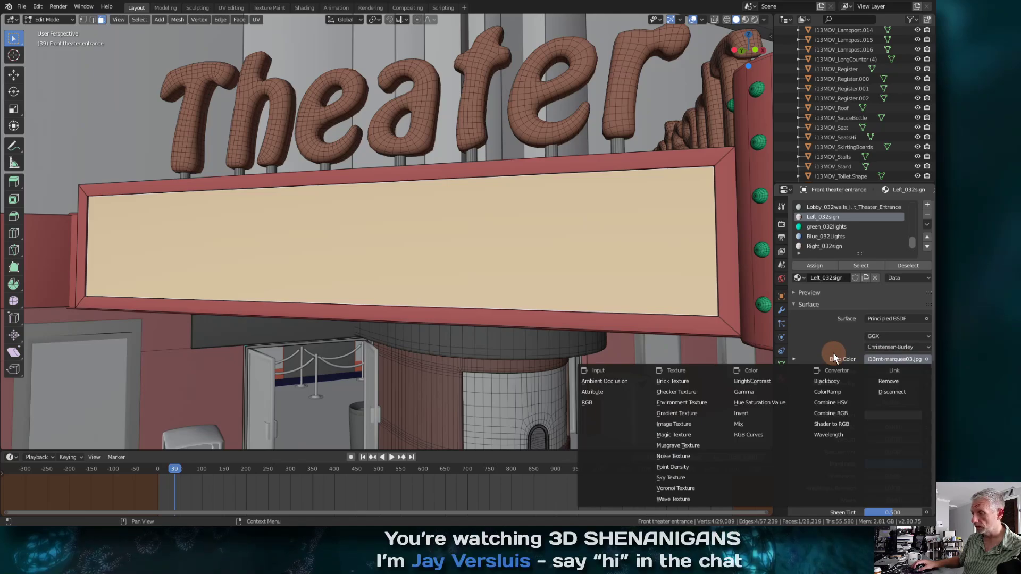
pyautogui.click(833, 353)
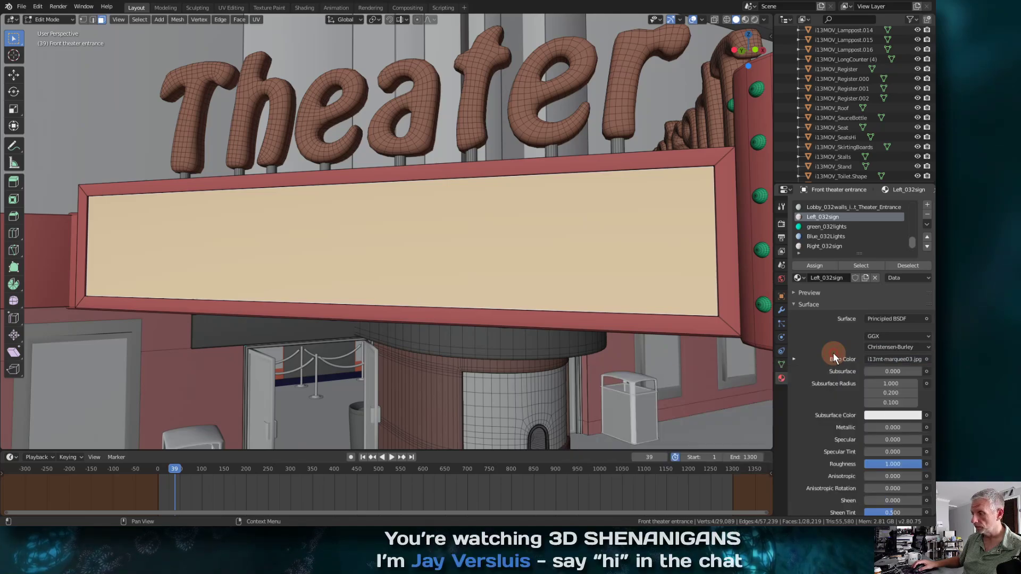
pyautogui.click(876, 358)
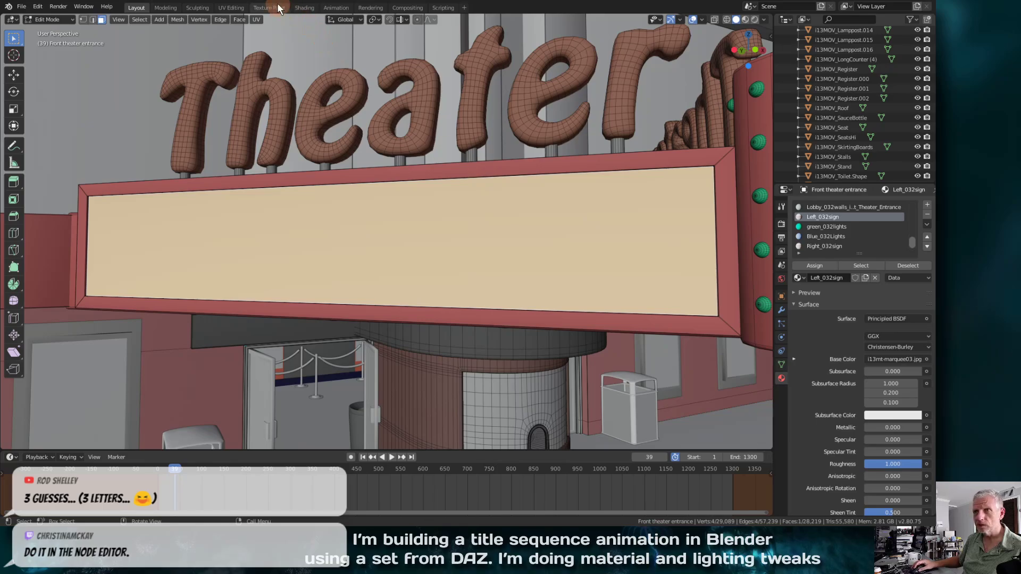
pyautogui.click(197, 8)
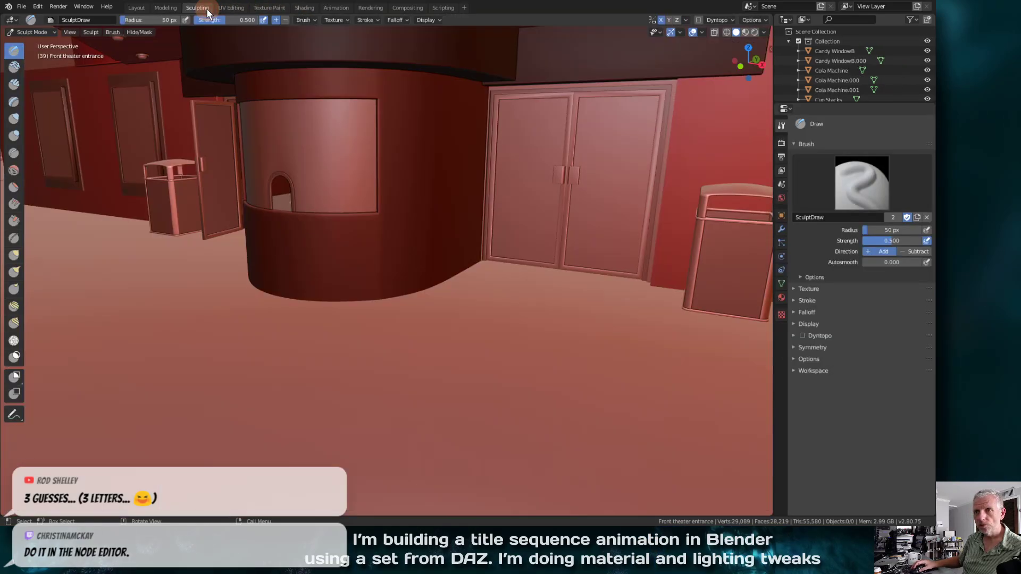
pyautogui.scroll(-15, 455, 226)
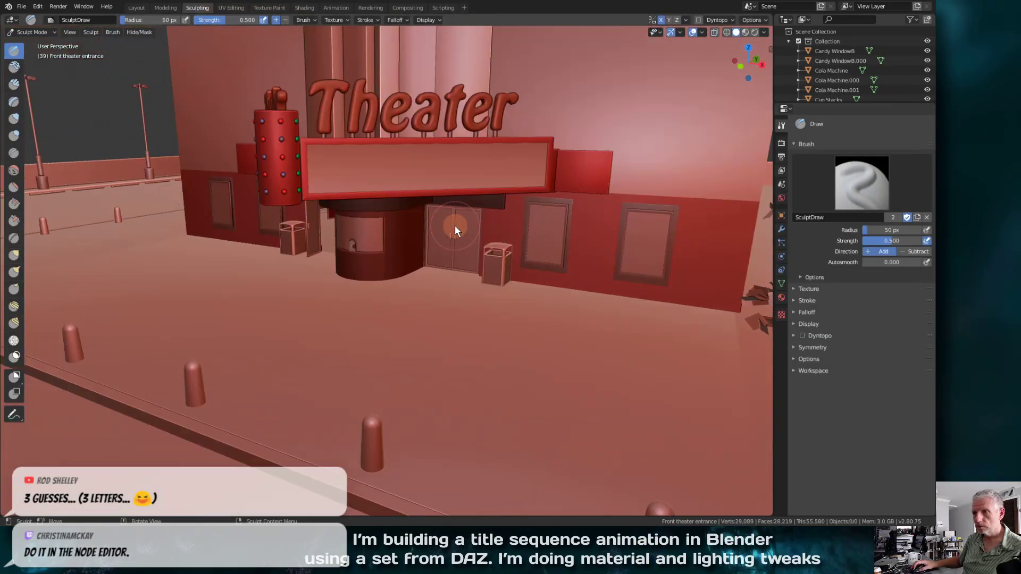
pyautogui.moveTo(407, 235); pyautogui.dragTo(454, 249, button='middle')
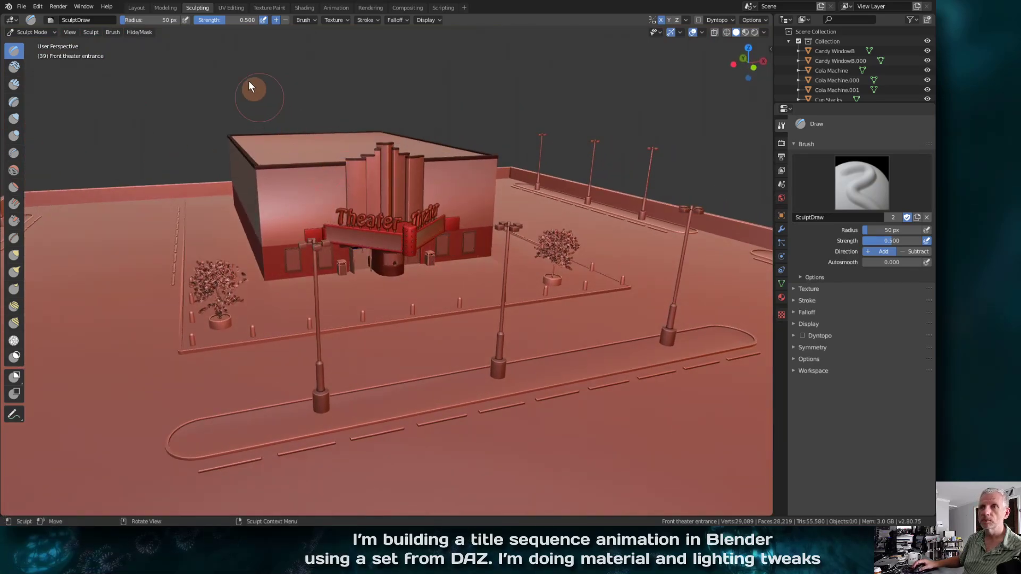
# - Switch to the Shading workspace and set its 3D viewport to solid shading
pyautogui.click(304, 8)
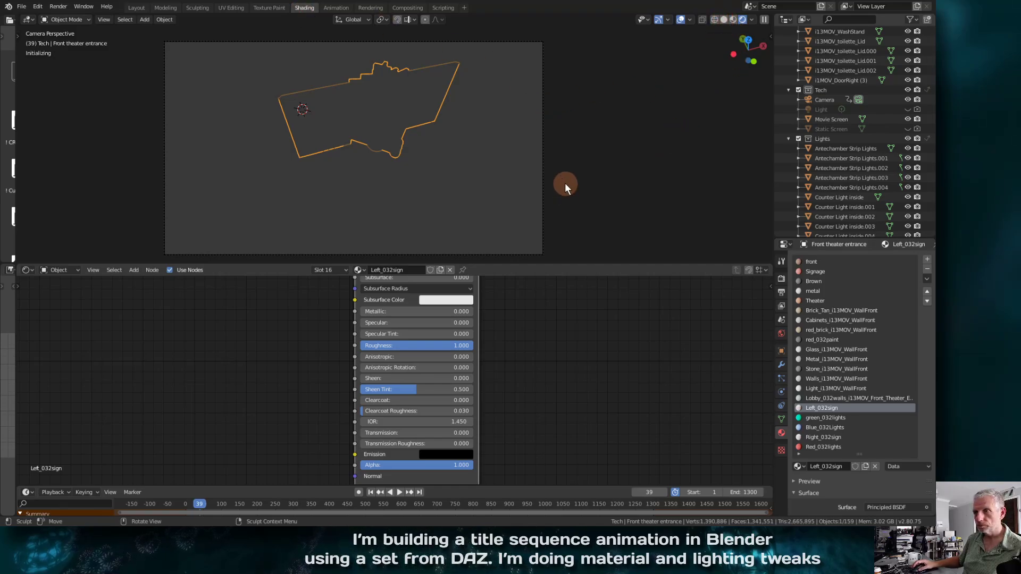
pyautogui.click(592, 116)
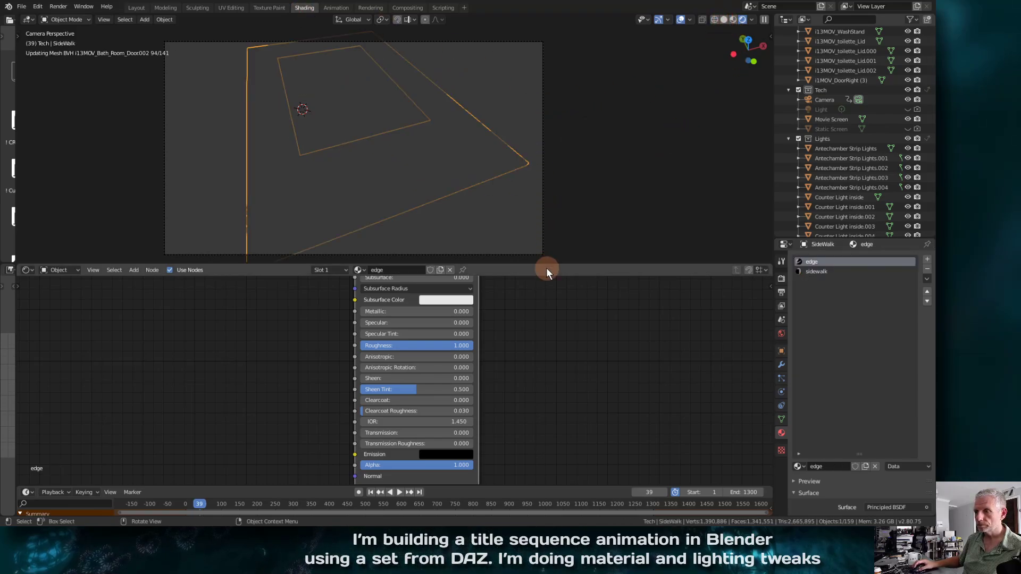
pyautogui.click(725, 20)
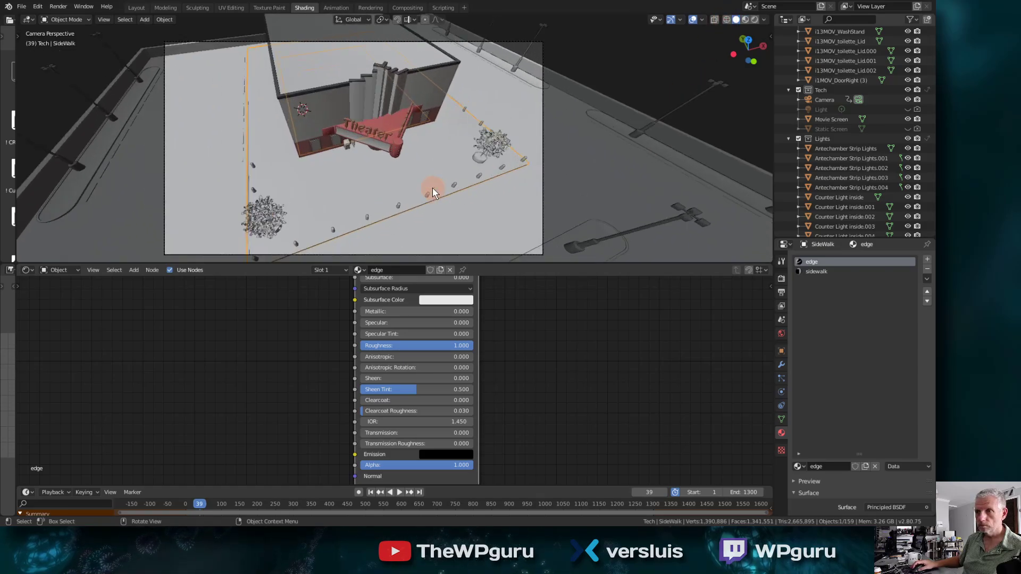
# - Open the front theater entrance mesh for editing and select only the marquee sign's front face
pyautogui.moveTo(432, 187); pyautogui.dragTo(439, 126, button='middle')
pyautogui.scroll(4, 414, 187)
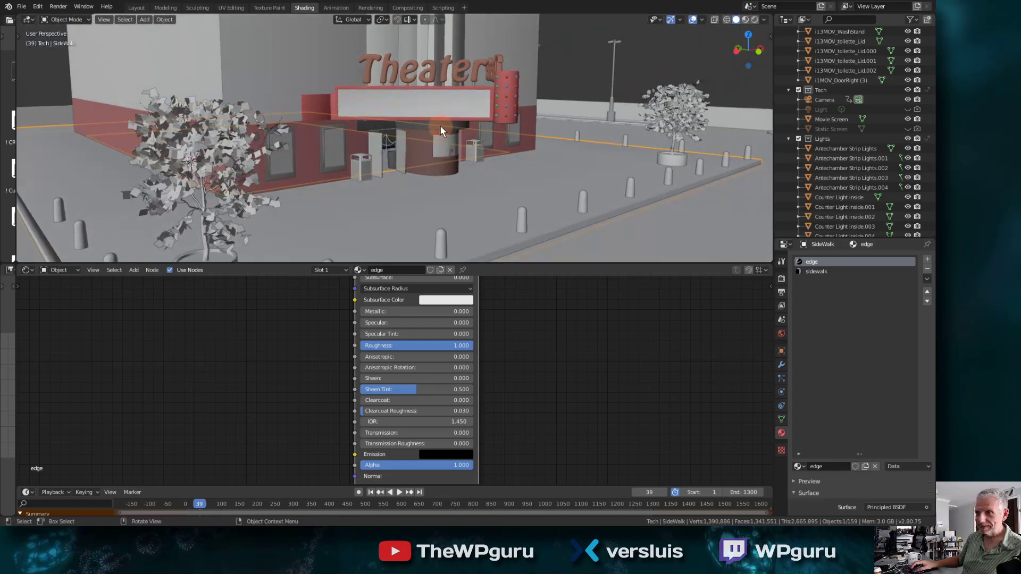
pyautogui.scroll(5, 441, 126)
pyautogui.scroll(-4, 430, 208)
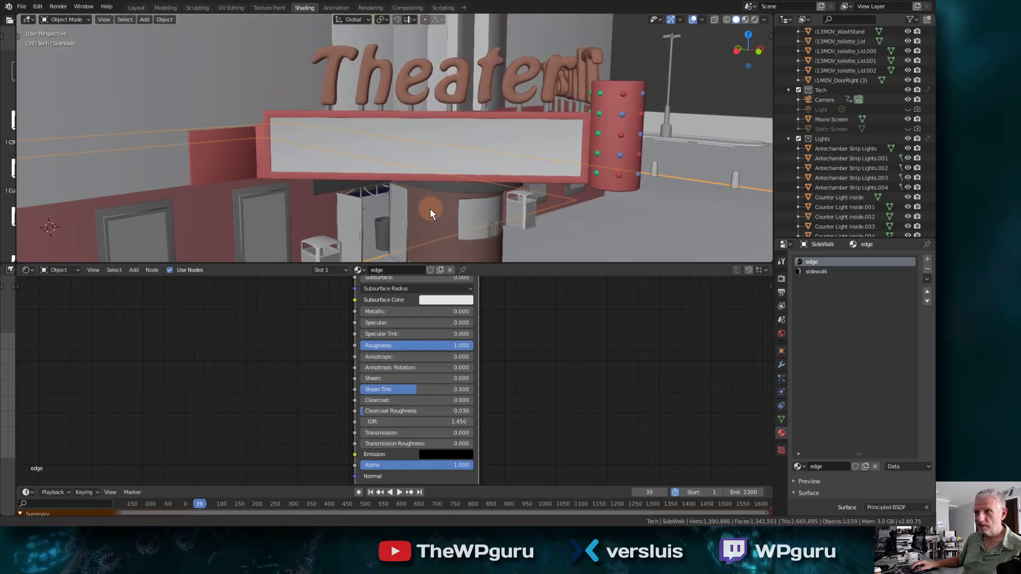
pyautogui.click(510, 142)
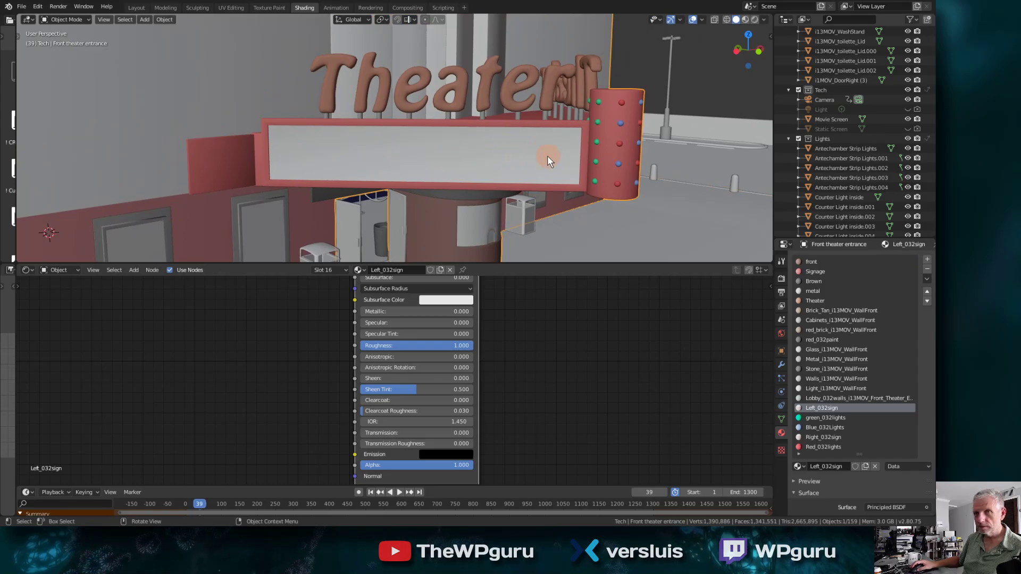
pyautogui.press('Tab')
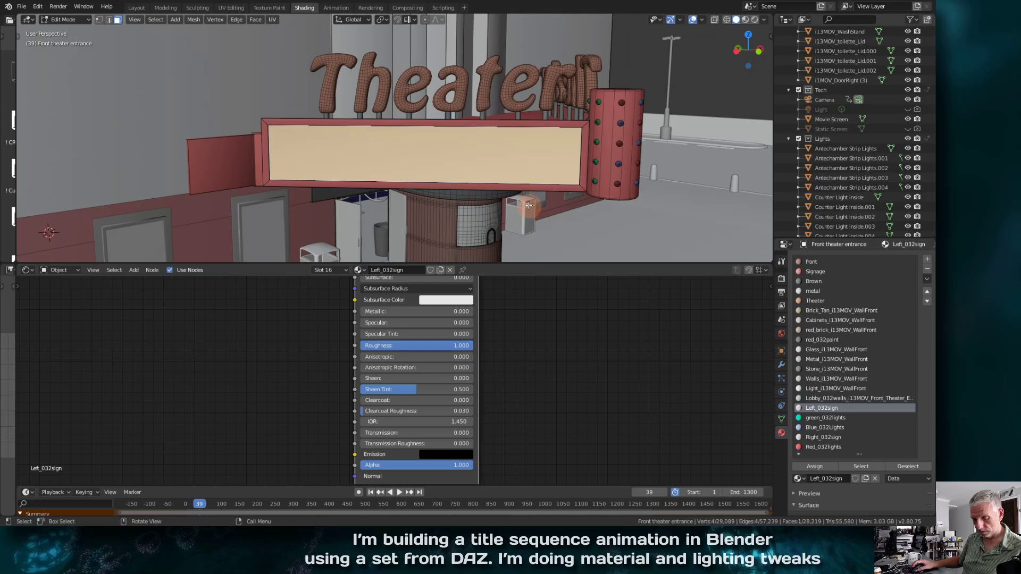
pyautogui.hotkey('alt', 'a')
pyautogui.click(508, 171)
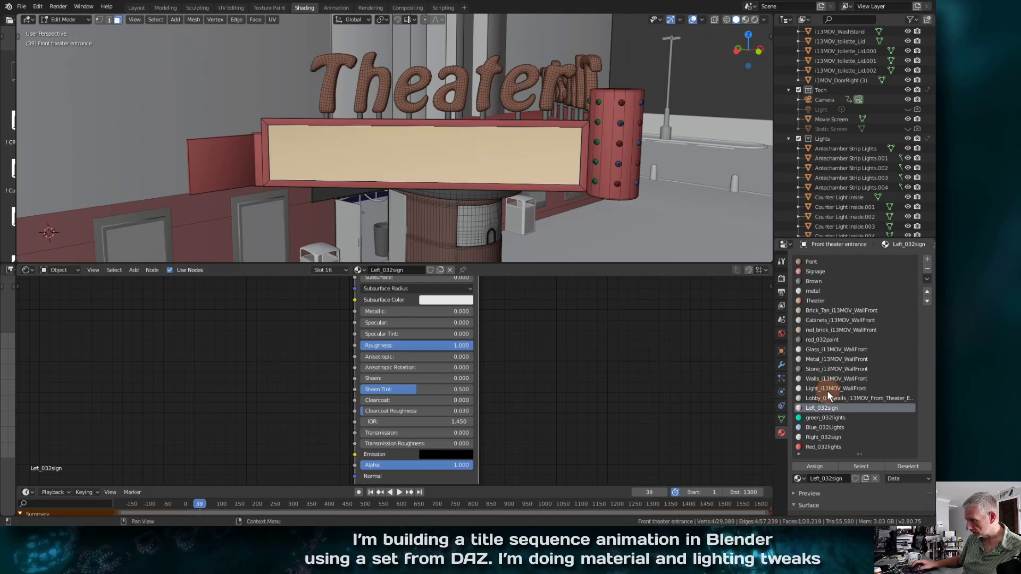
# - Find the image texture node in the Left_032sign node tree and copy its image name
pyautogui.moveTo(565, 385); pyautogui.dragTo(559, 449, button='middle')
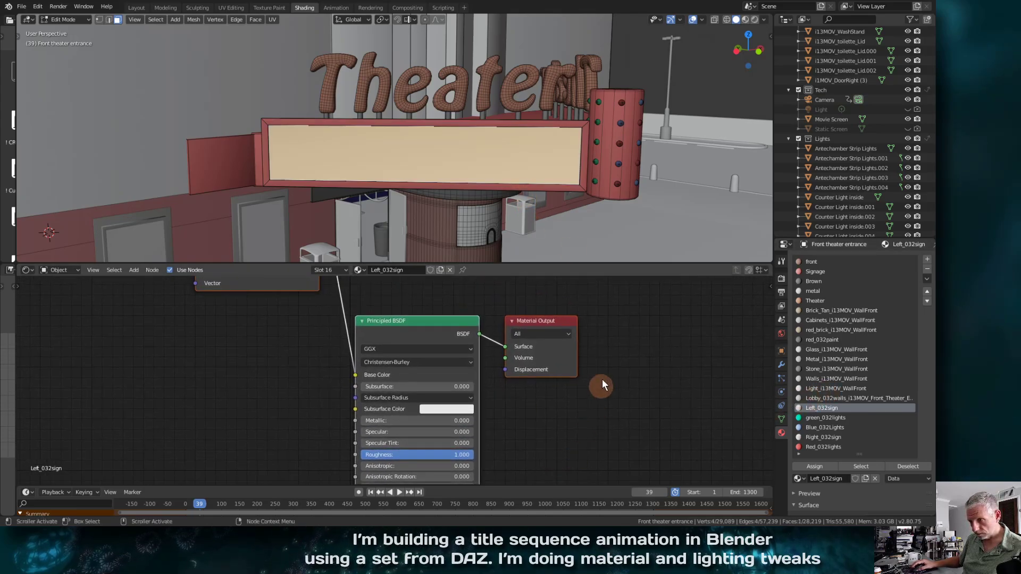
pyautogui.moveTo(599, 383); pyautogui.dragTo(613, 461, button='middle')
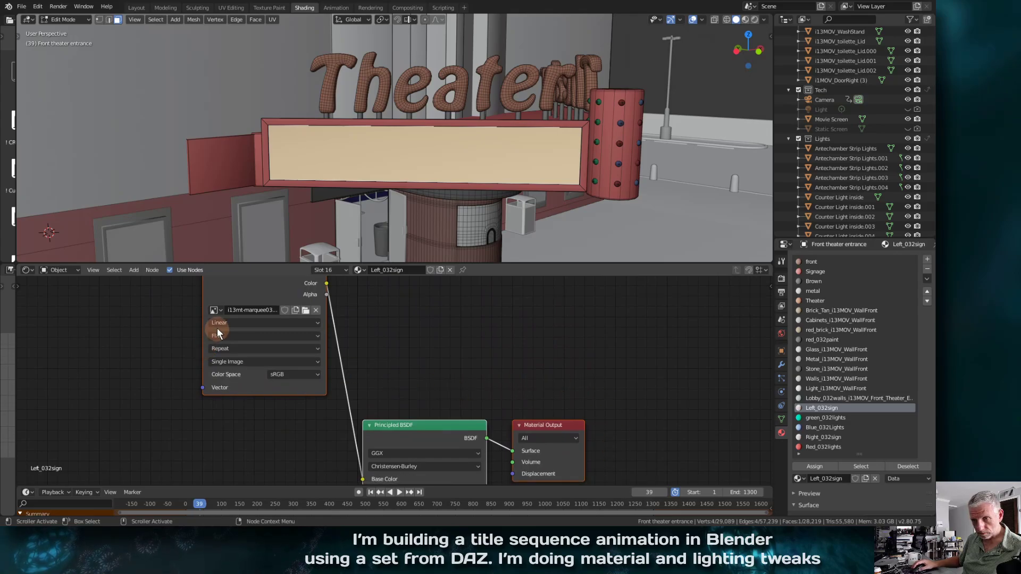
pyautogui.click(219, 311)
pyautogui.hotkey('ctrl', 'c')
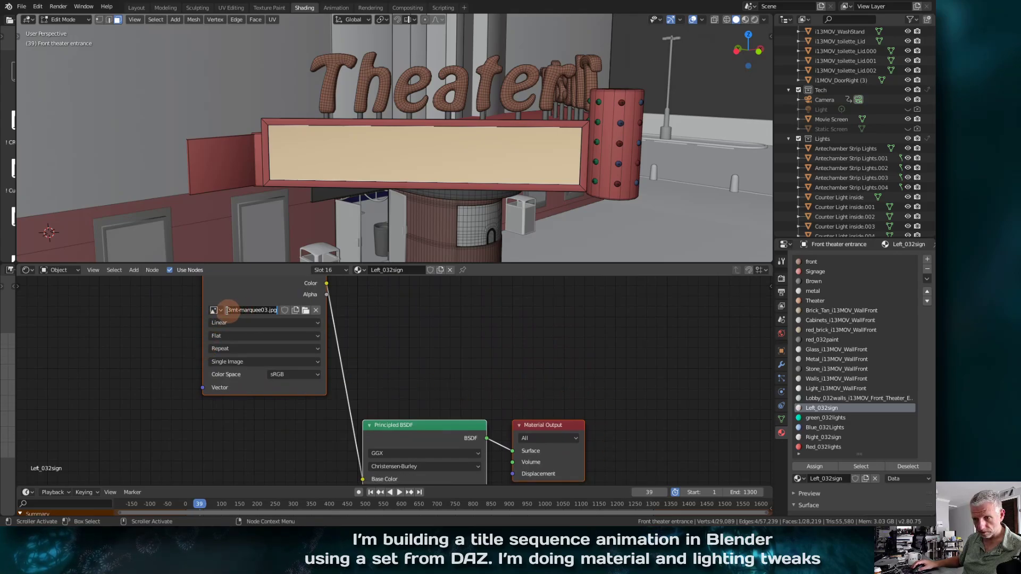
pyautogui.click(155, 369)
# - Reposition the image texture node beside the Principled BSDF node and open the file browser for its image
pyautogui.press('g')
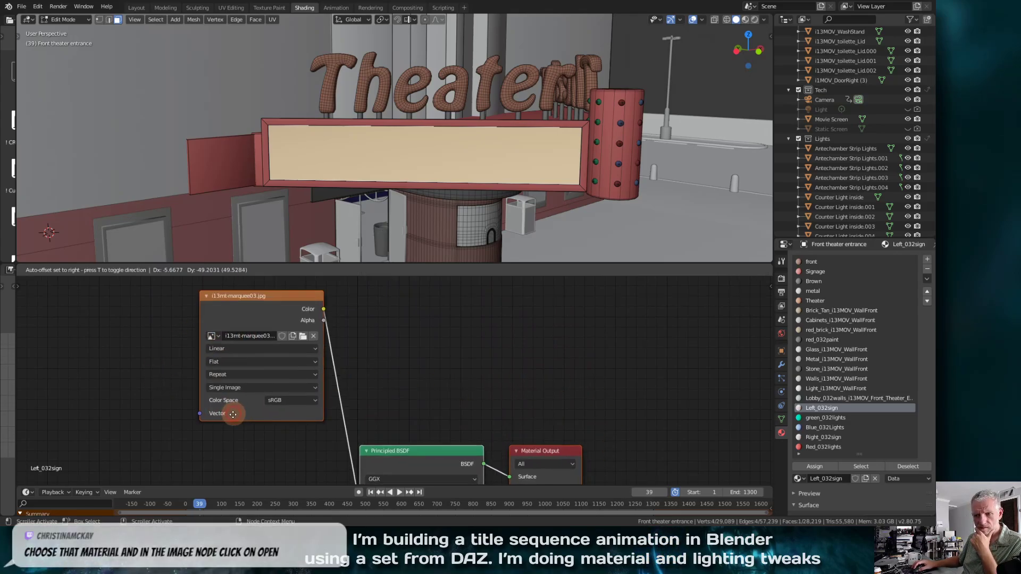
pyautogui.click(232, 424)
pyautogui.click(132, 397)
pyautogui.moveTo(231, 418); pyautogui.dragTo(191, 482)
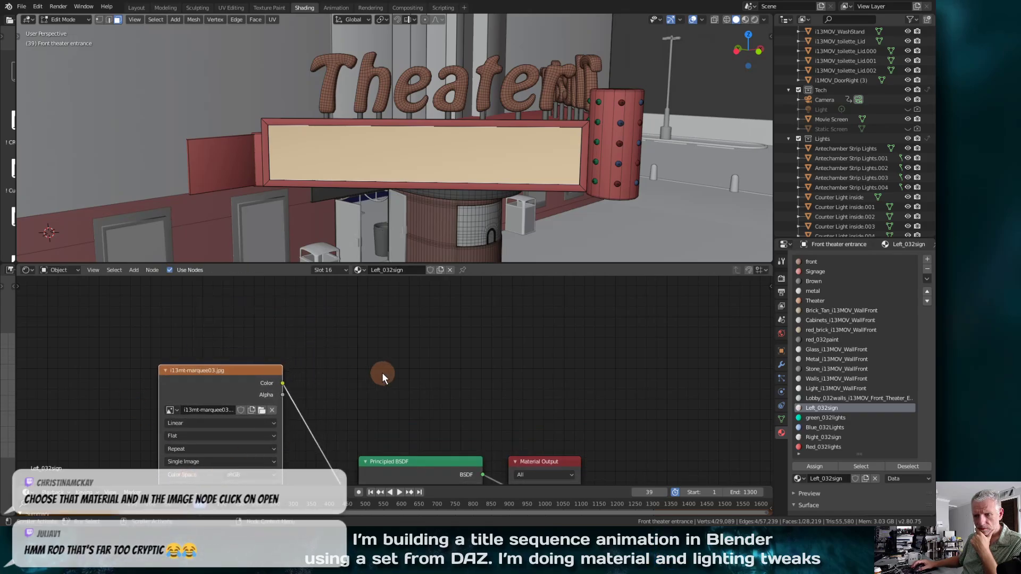
pyautogui.moveTo(382, 372); pyautogui.dragTo(422, 304, button='middle')
pyautogui.moveTo(317, 421); pyautogui.dragTo(324, 466)
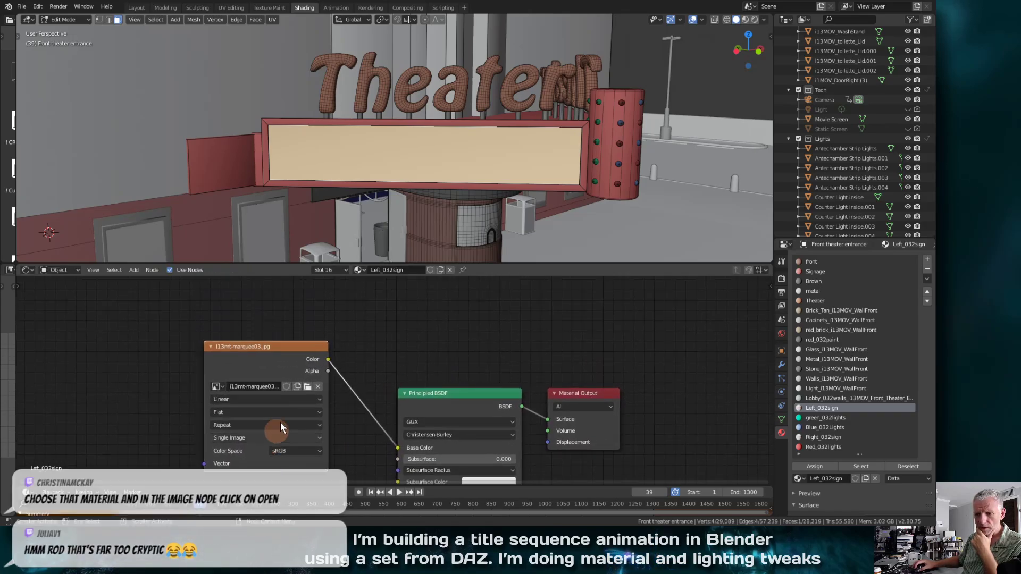
pyautogui.click(307, 387)
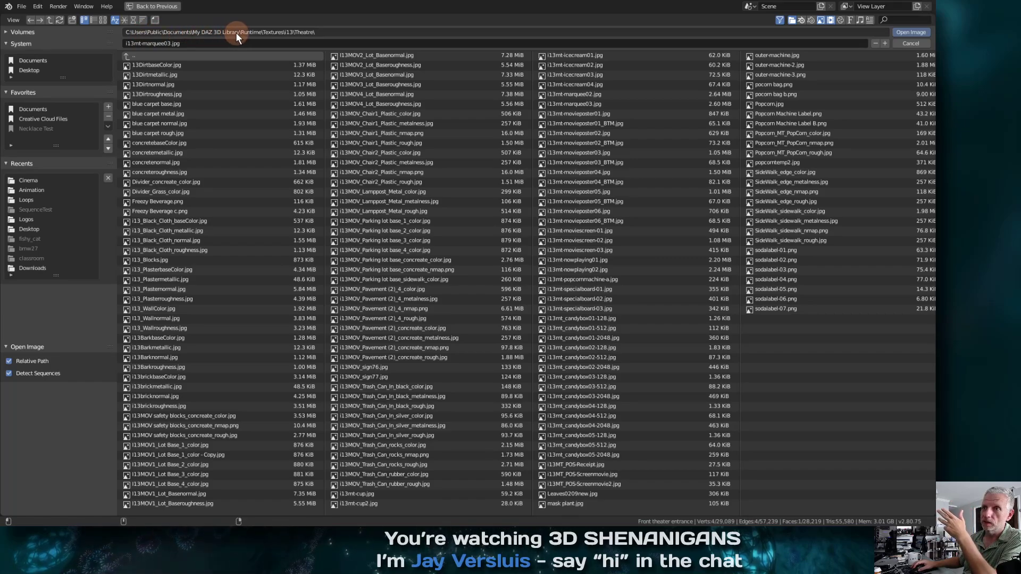
# - Check the marquee texture's folder path and select the file name i13mt-marquee03.jpg for copying
pyautogui.click(292, 31)
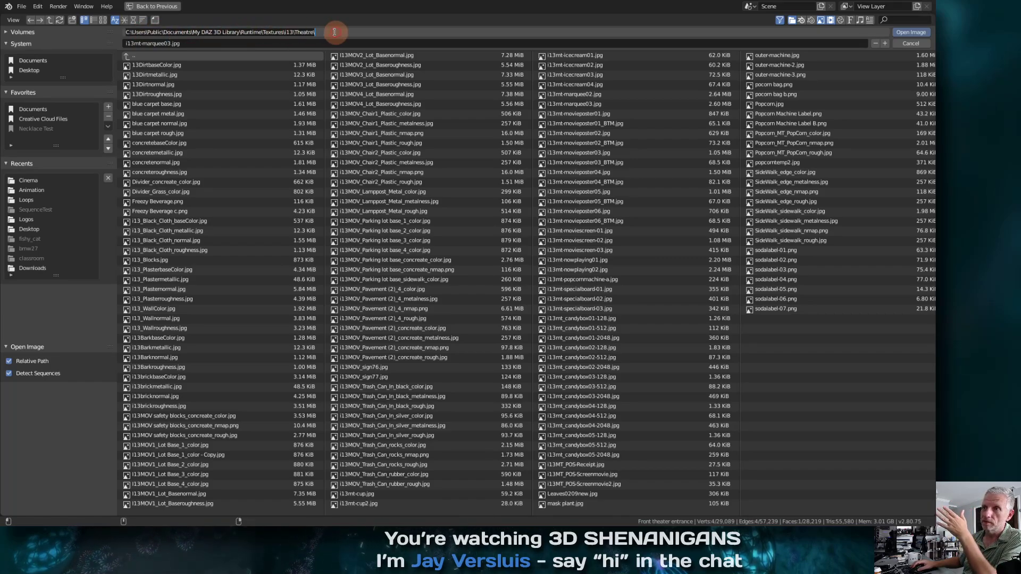
pyautogui.click(207, 44)
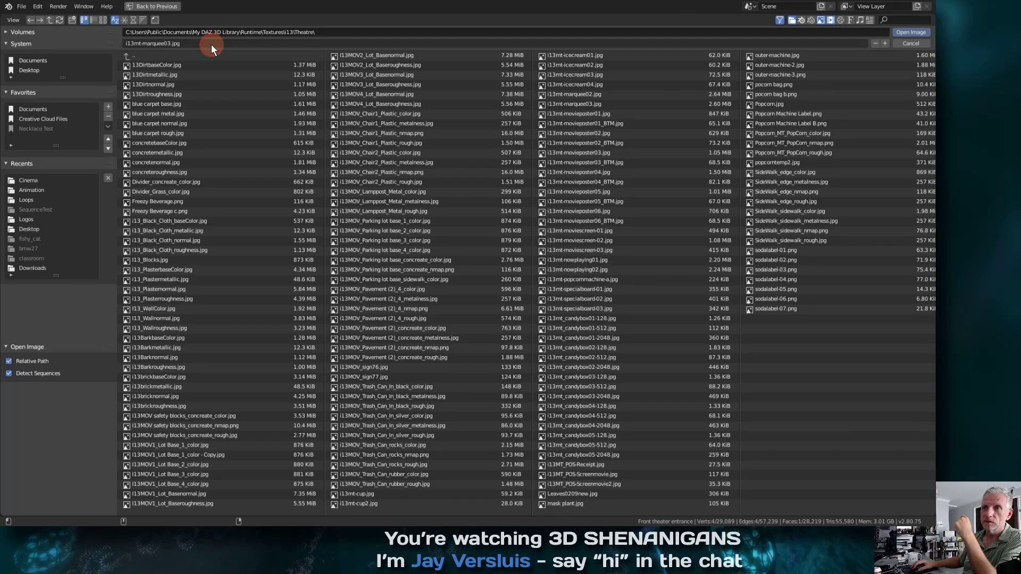
pyautogui.click(158, 45)
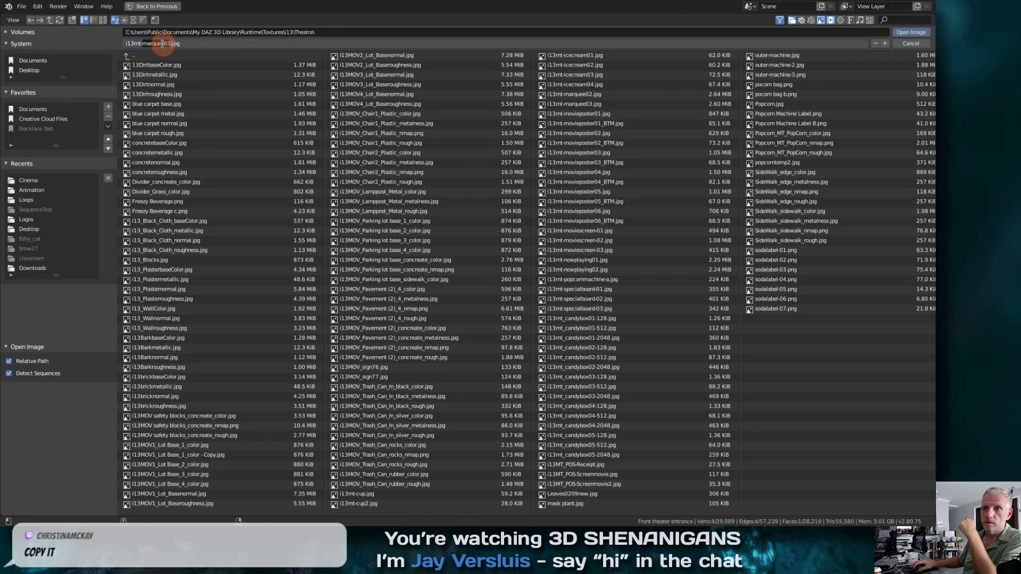
pyautogui.doubleClick(162, 44)
pyautogui.click(162, 44)
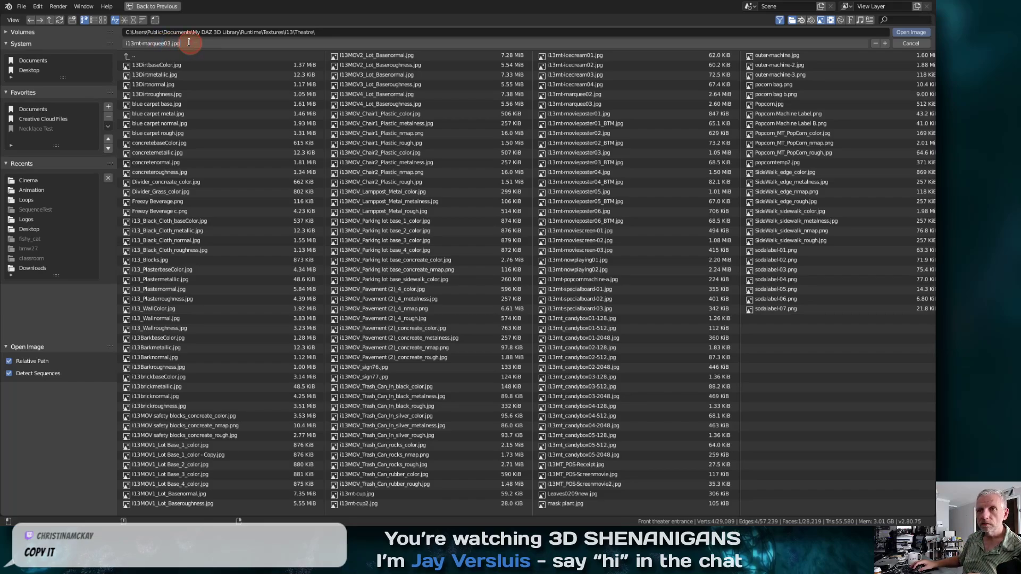
pyautogui.press('Home')
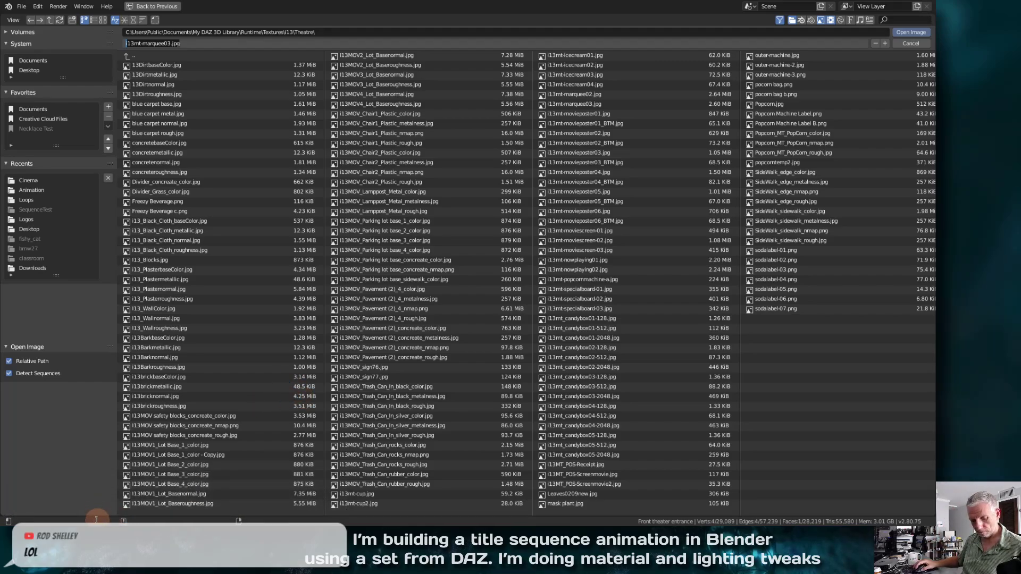
# - Switch to File Explorer and search Quick access for i13mt-marquee03.jpg
pyautogui.press('super')
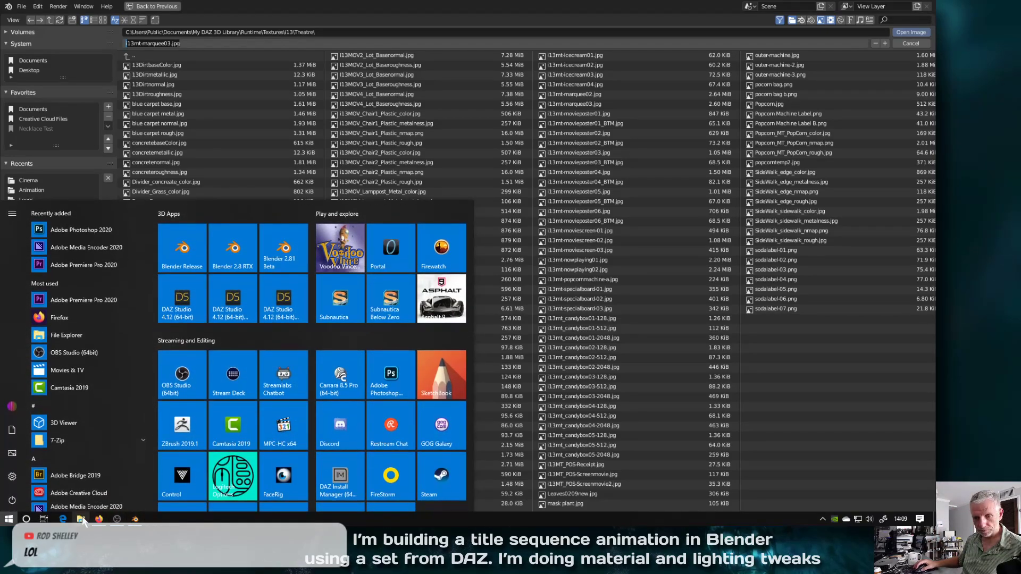
pyautogui.click(81, 518)
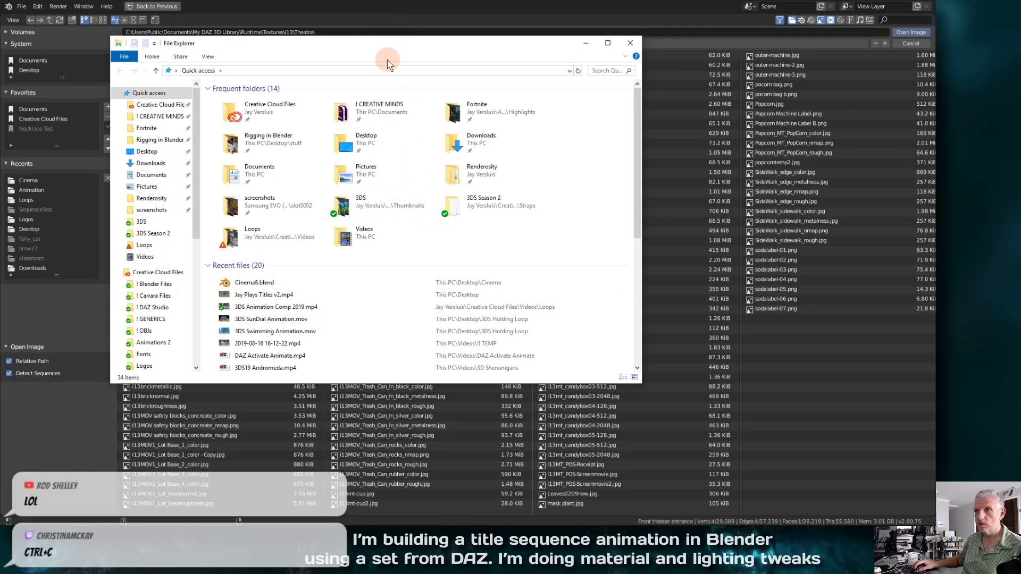
pyautogui.moveTo(384, 46); pyautogui.dragTo(485, 91)
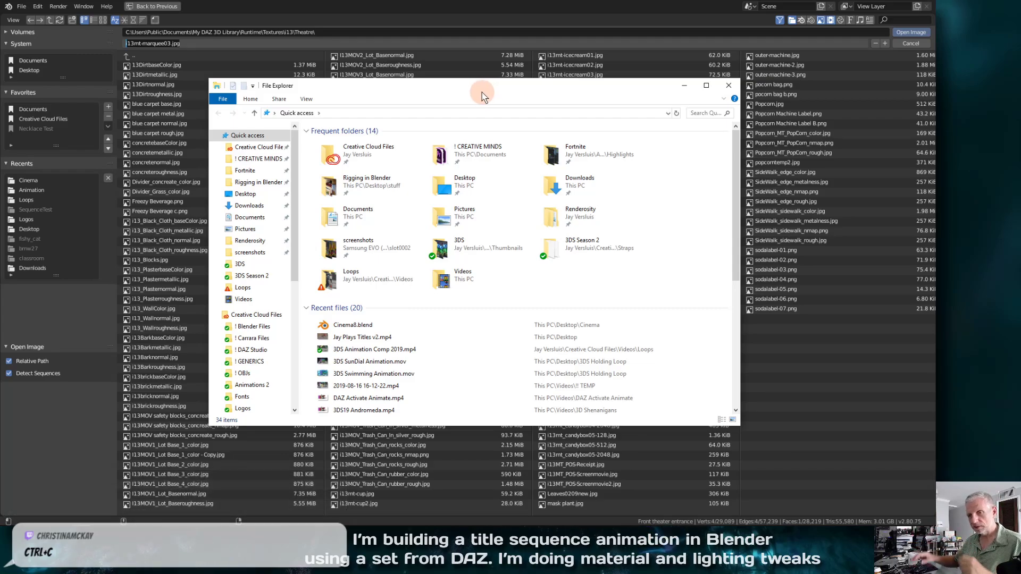
pyautogui.click(703, 114)
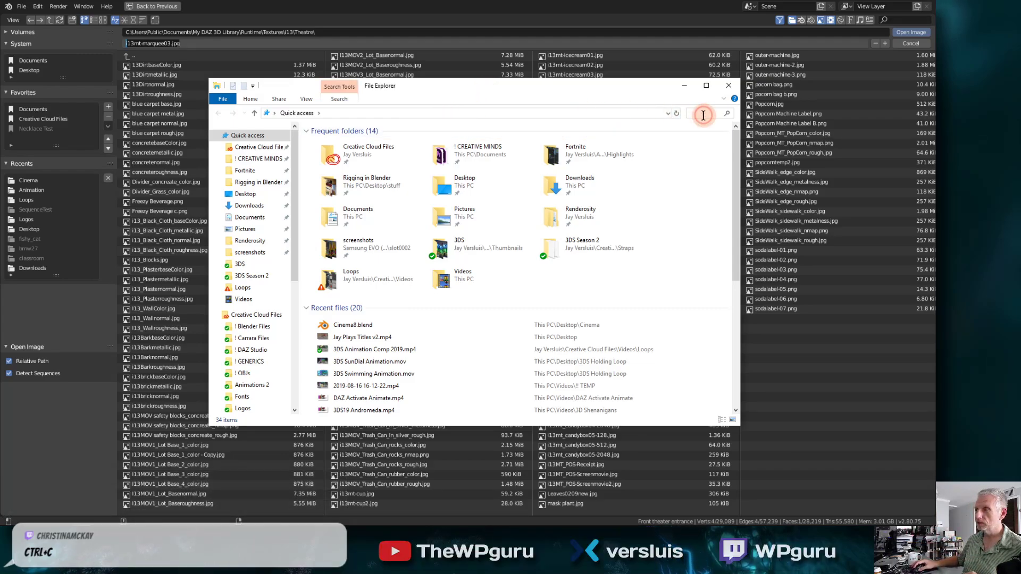
pyautogui.hotkey('ctrl', 'v')
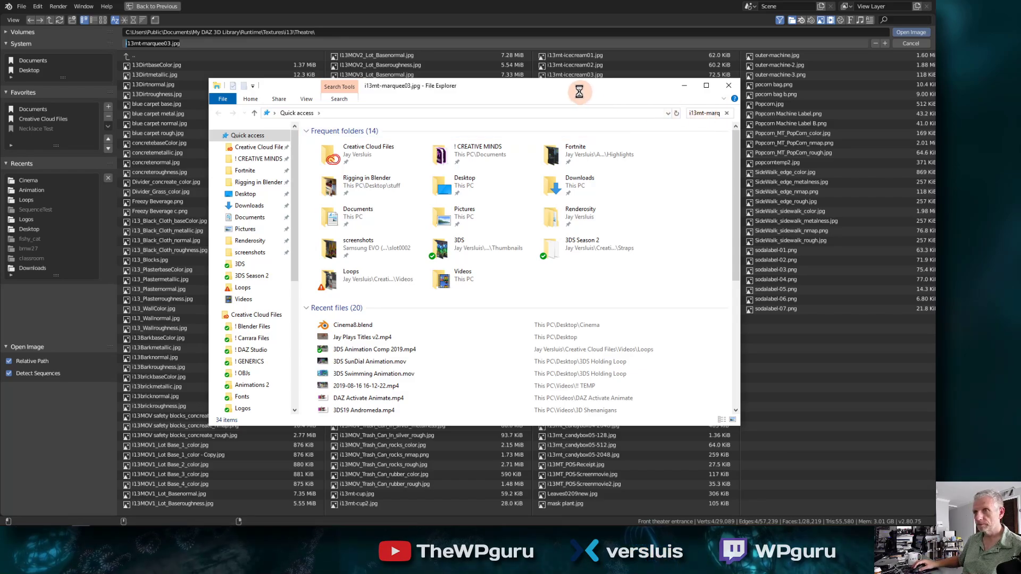
pyautogui.moveTo(570, 84); pyautogui.dragTo(511, 86)
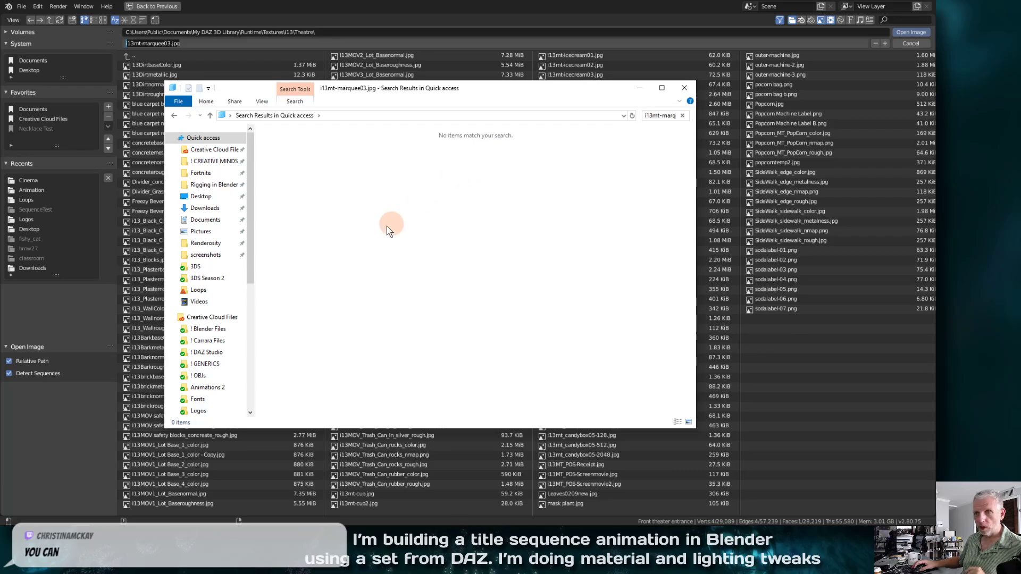
# - Browse to the Users folder on the C: drive
pyautogui.moveTo(250, 217); pyautogui.dragTo(255, 347)
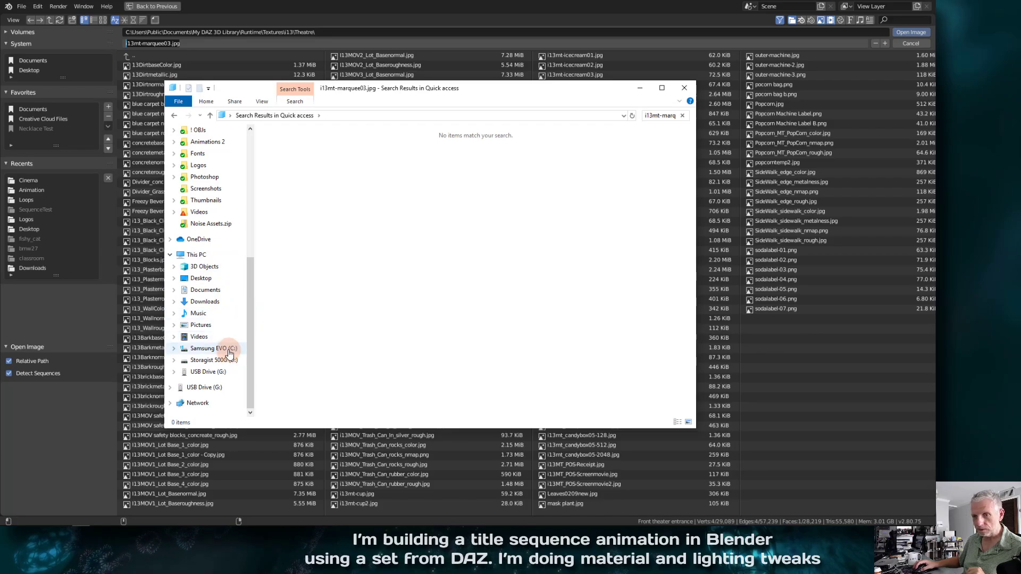
pyautogui.moveTo(248, 313); pyautogui.dragTo(245, 335)
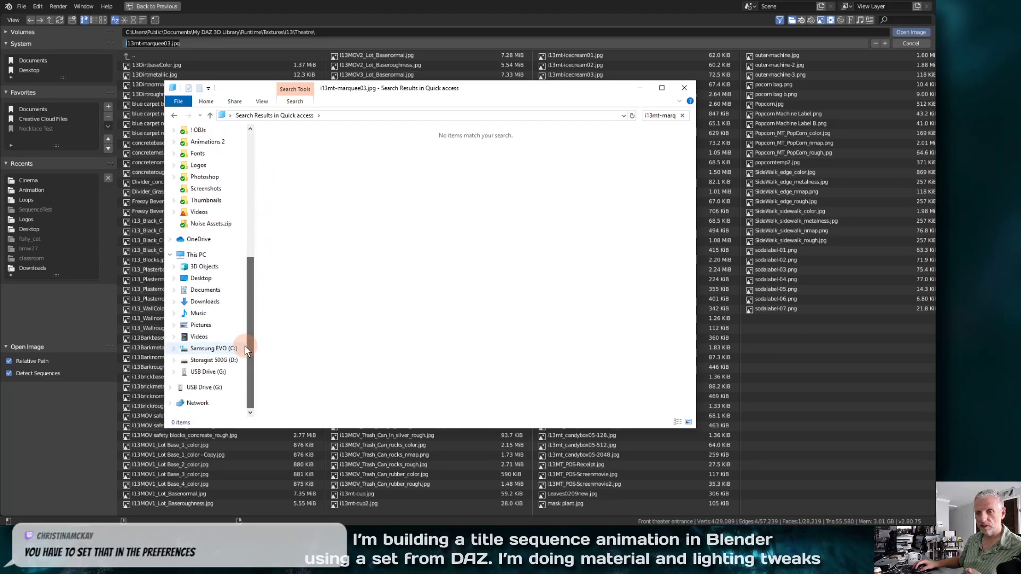
pyautogui.click(219, 350)
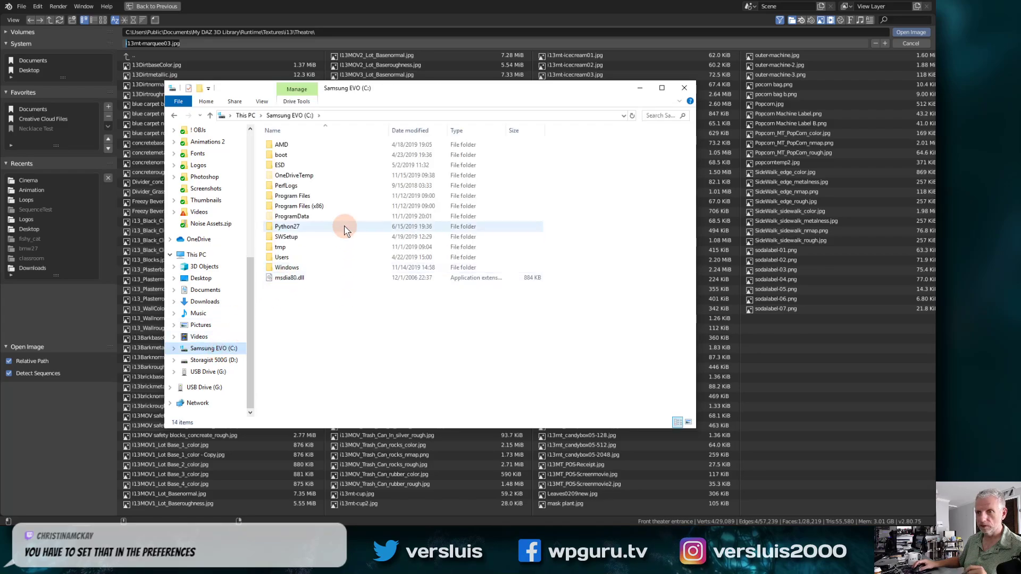
pyautogui.doubleClick(280, 257)
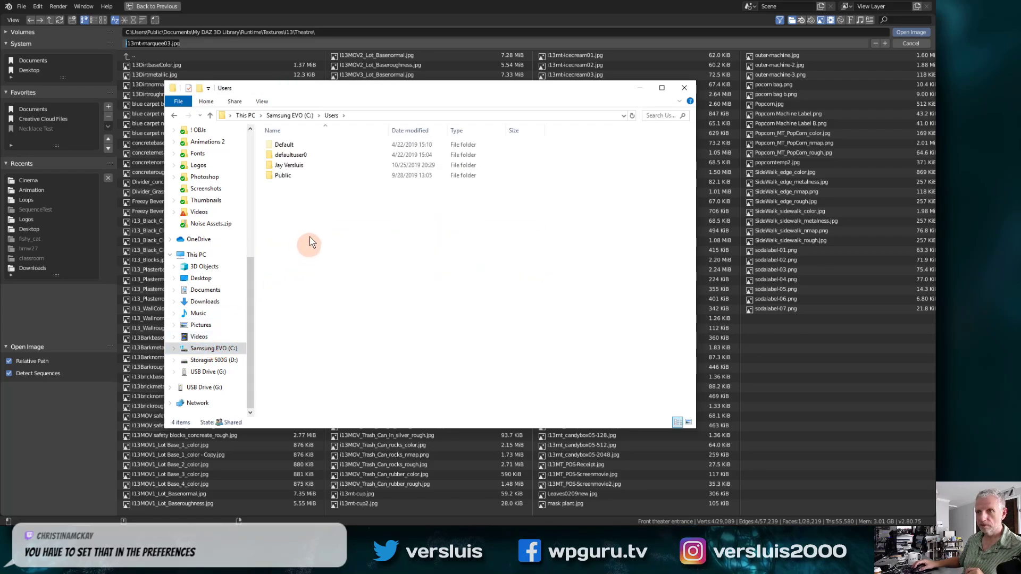
pyautogui.click(305, 167)
pyautogui.doubleClick(305, 167)
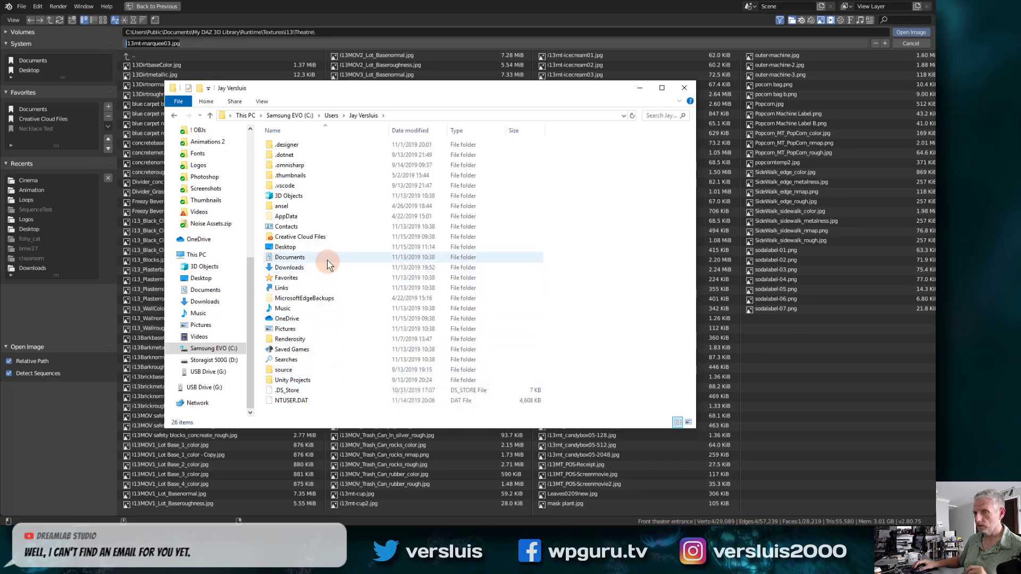
pyautogui.click(331, 116)
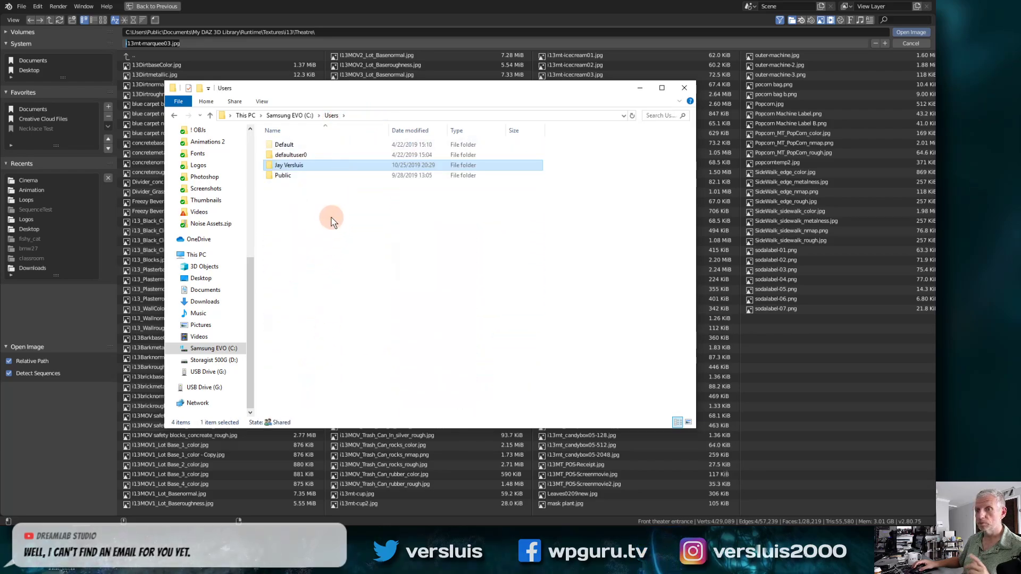
# - Browse from Users into Public\Public Documents\My DAZ 3D Library\Runtime\Textures\i13\Theatre
pyautogui.doubleClick(290, 174)
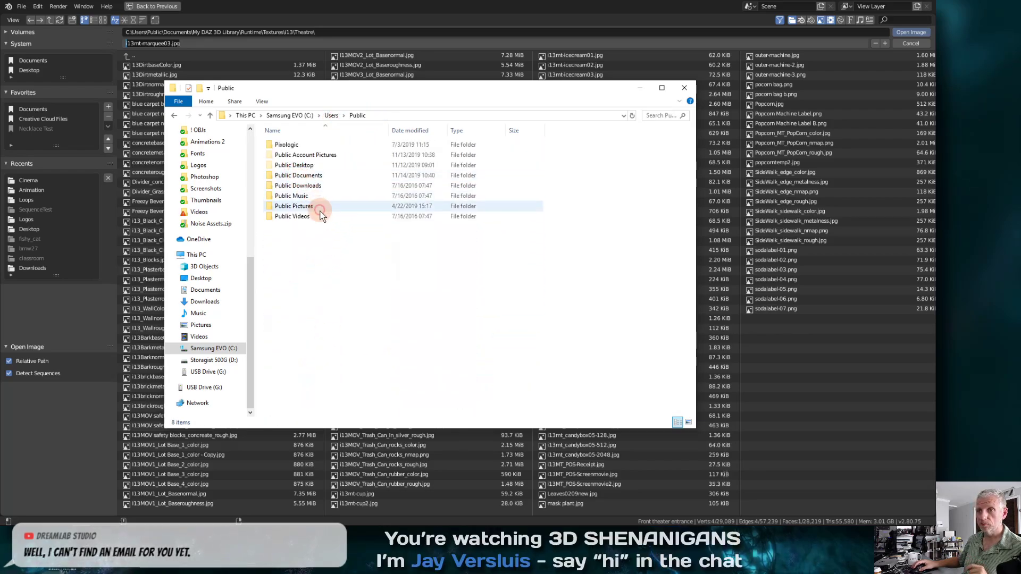
pyautogui.doubleClick(323, 175)
pyautogui.doubleClick(299, 186)
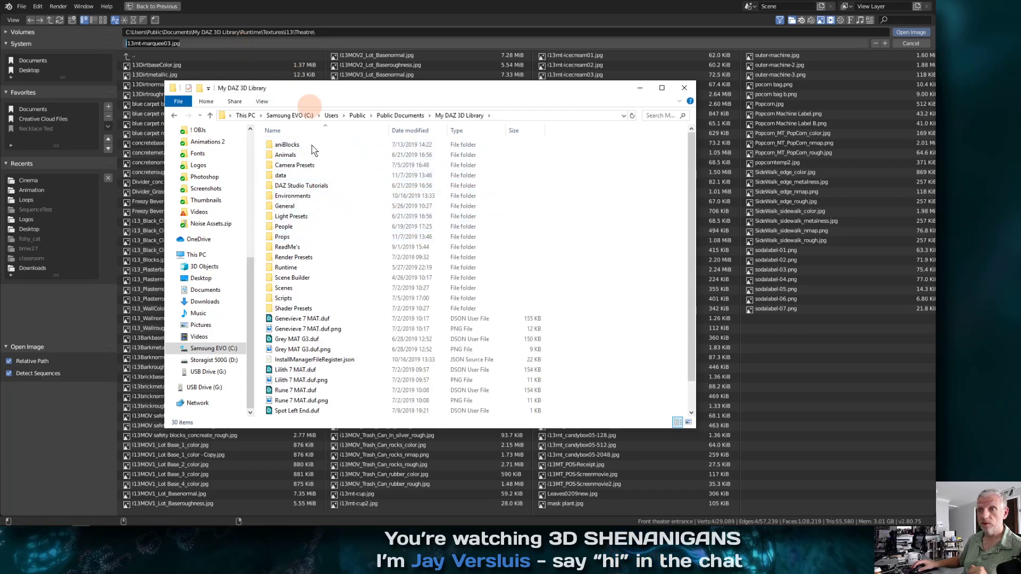
pyautogui.doubleClick(287, 267)
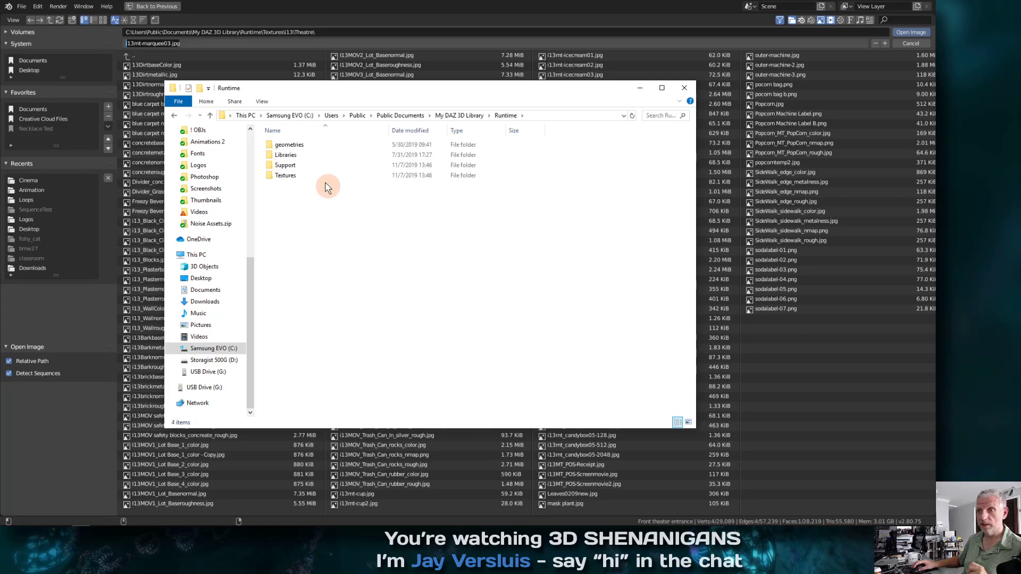
pyautogui.click(292, 176)
pyautogui.doubleClick(292, 176)
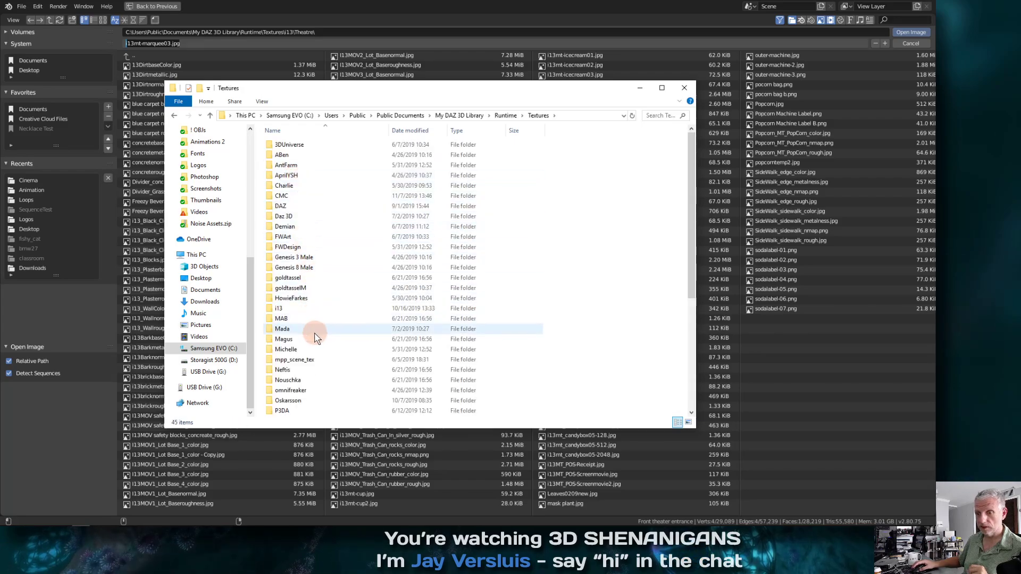
pyautogui.doubleClick(290, 306)
pyautogui.click(296, 178)
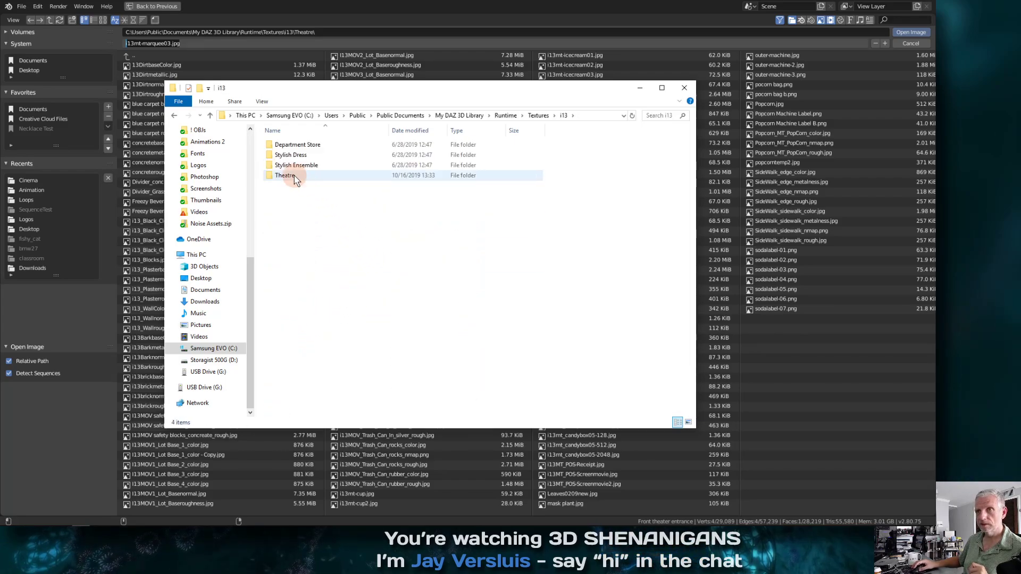
pyautogui.doubleClick(294, 177)
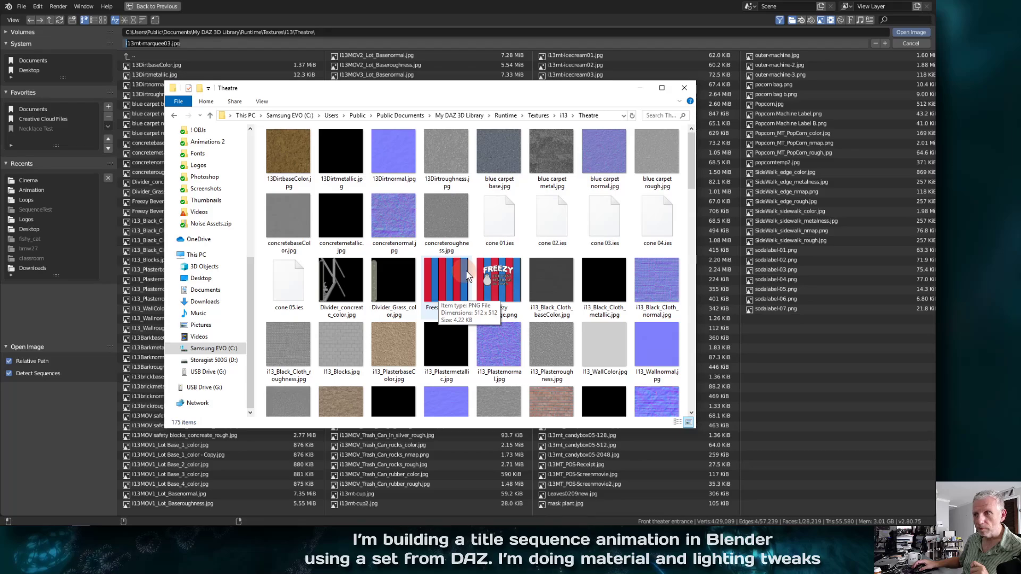
# - Search the Theatre texture folder for i13mt-marquee03.jpg
pyautogui.moveTo(689, 166); pyautogui.dragTo(694, 227)
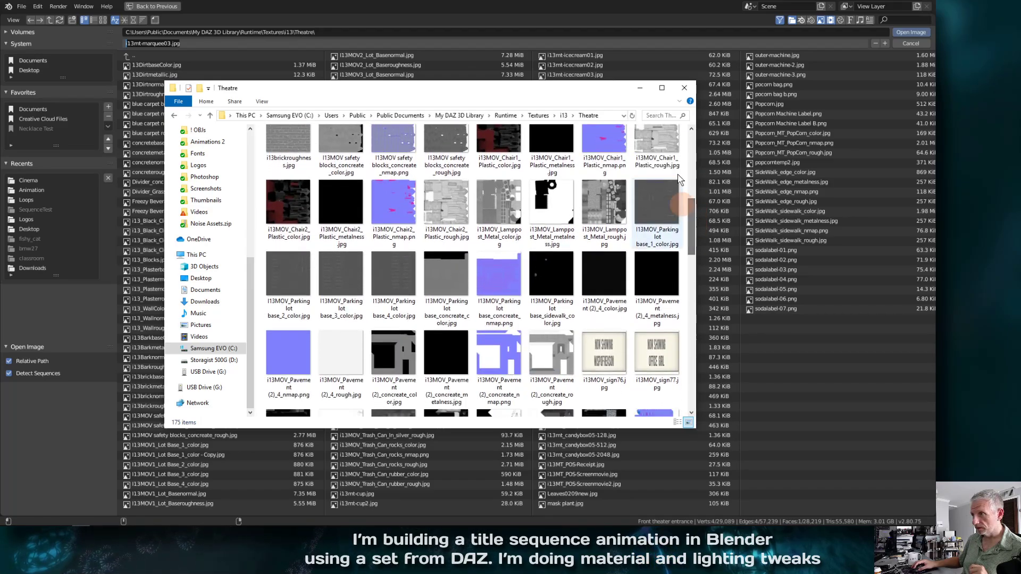
pyautogui.click(662, 116)
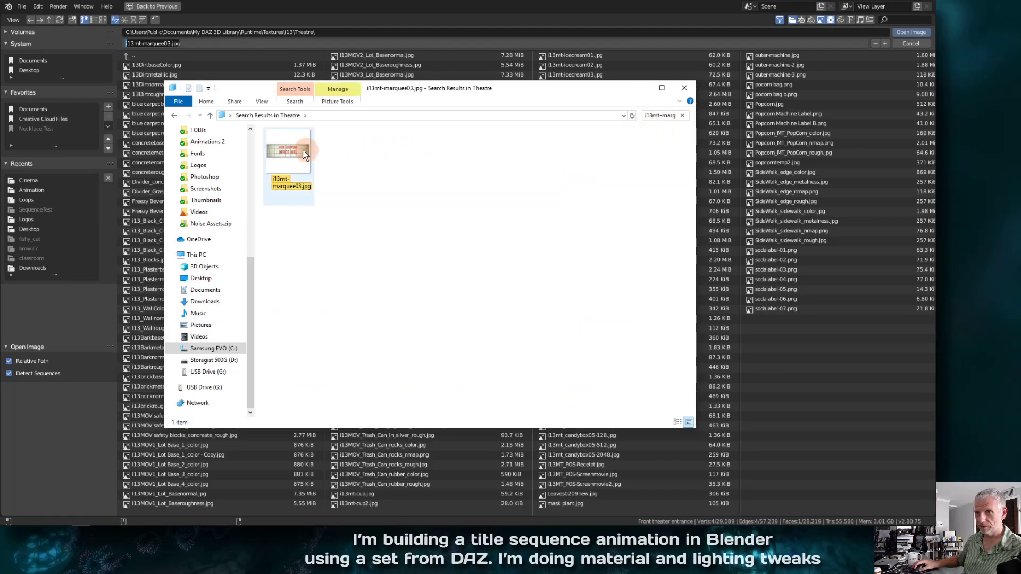
pyautogui.rightClick(304, 154)
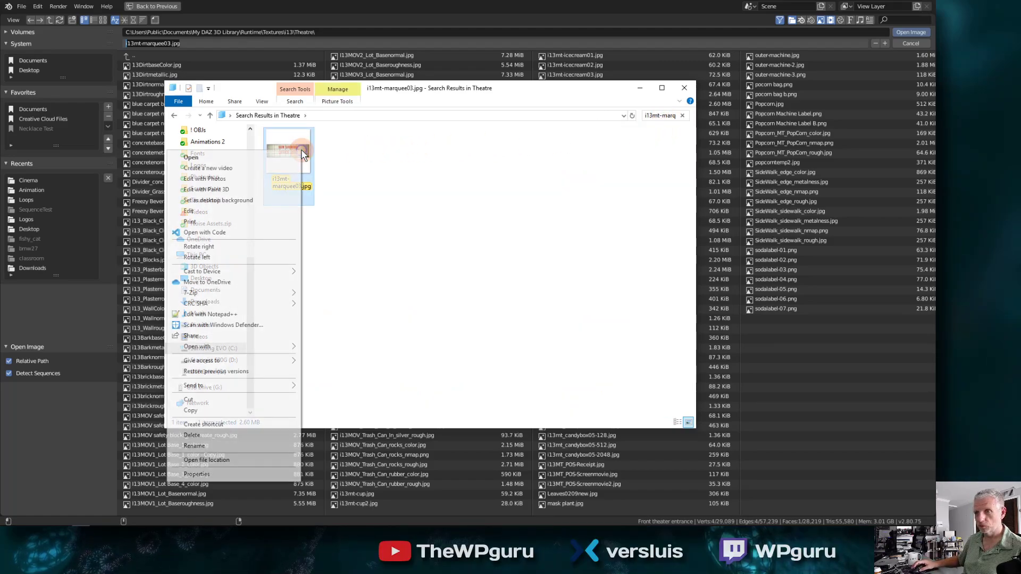
pyautogui.click(272, 212)
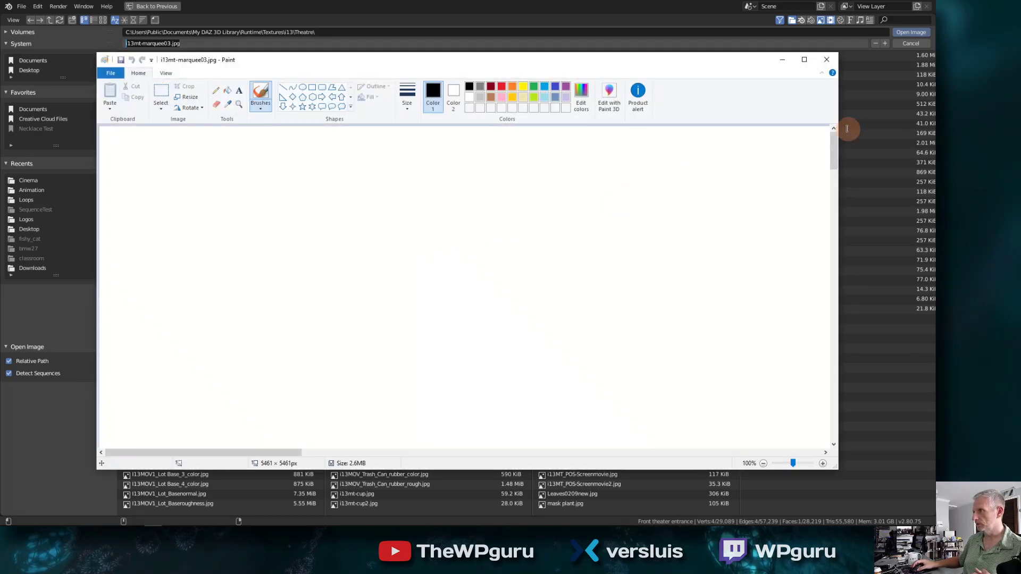
pyautogui.click(823, 56)
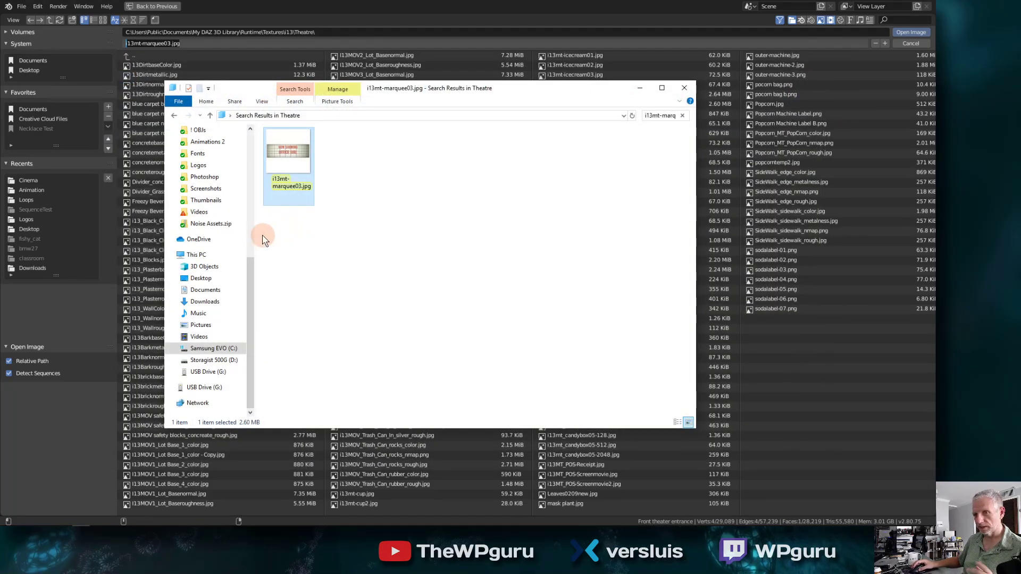
# - Open the i13mt-marquee03.jpg texture with Adobe Photoshop 2020
pyautogui.rightClick(282, 166)
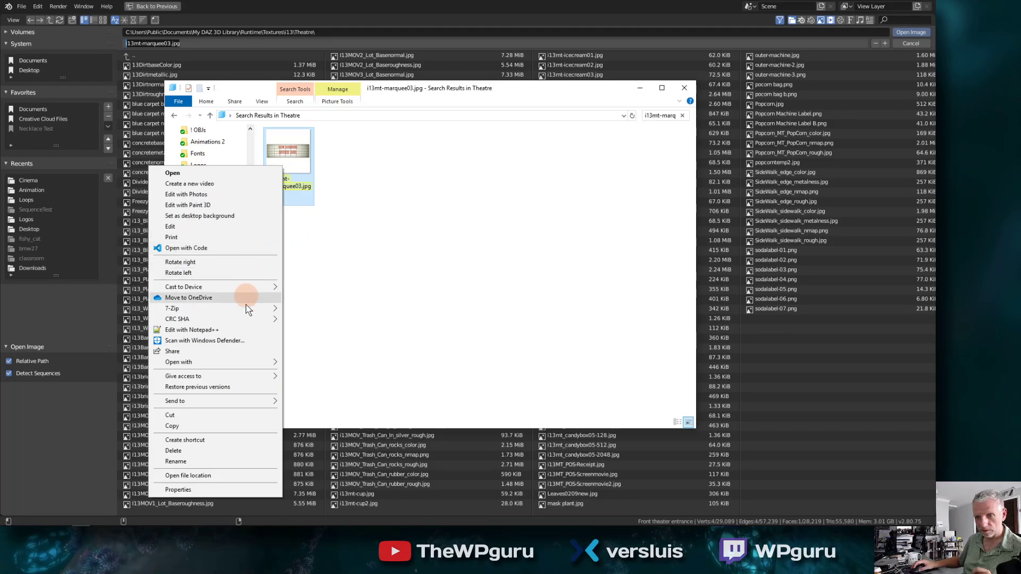
pyautogui.moveTo(244, 362)
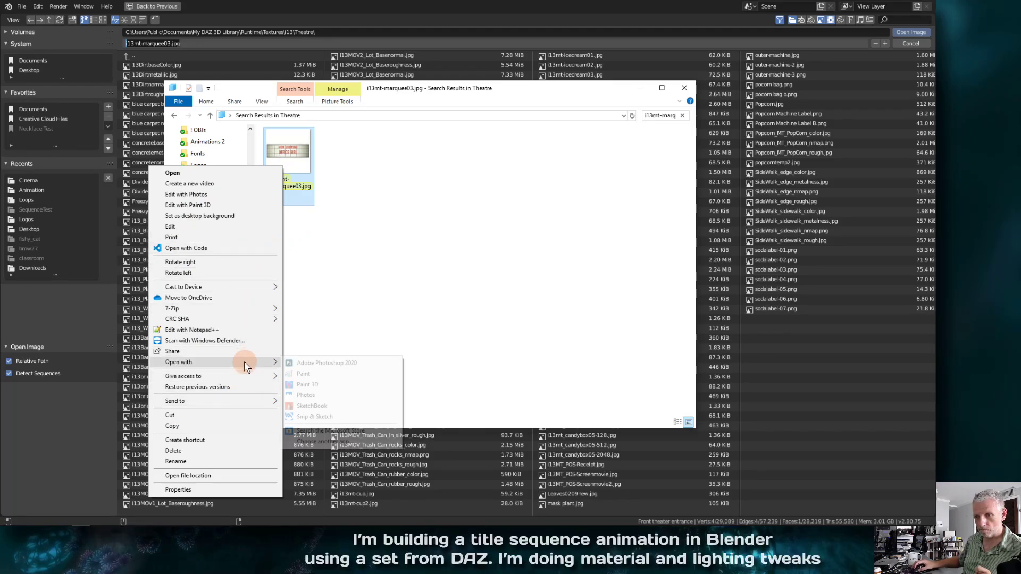
pyautogui.click(330, 367)
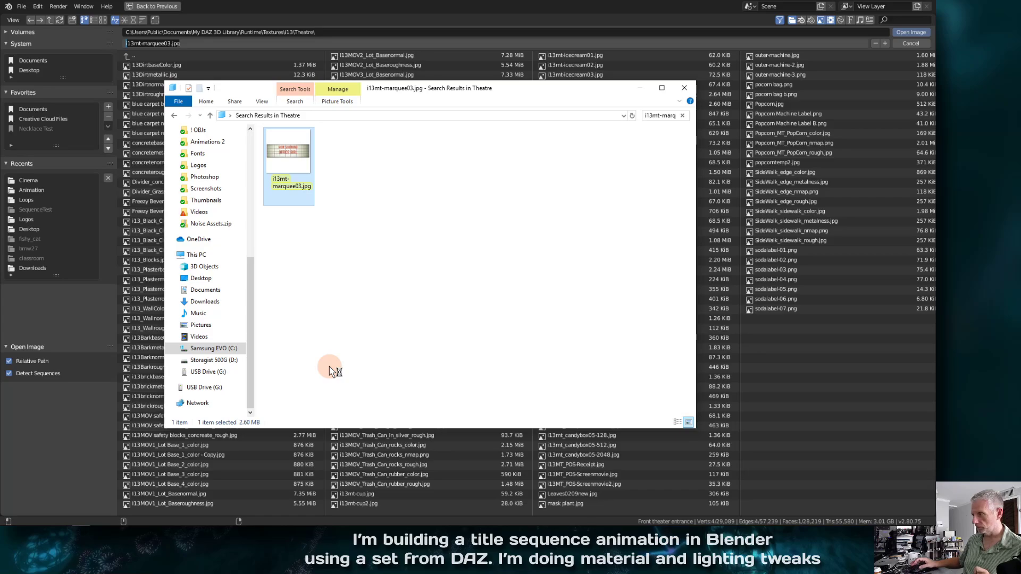
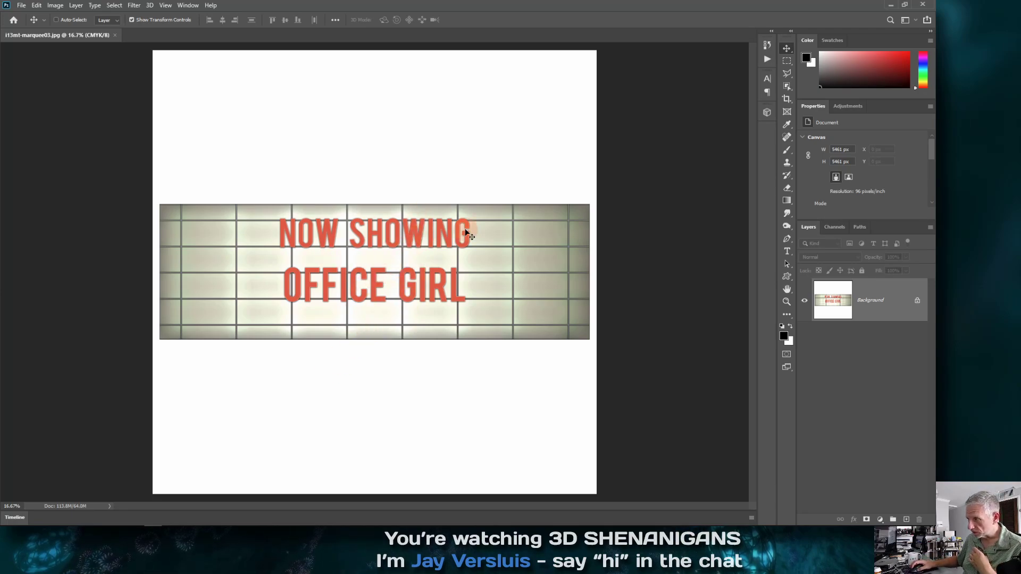
# - Convert the locked Background into an editable layer named Layer 0 and deselect it
pyautogui.doubleClick(837, 302)
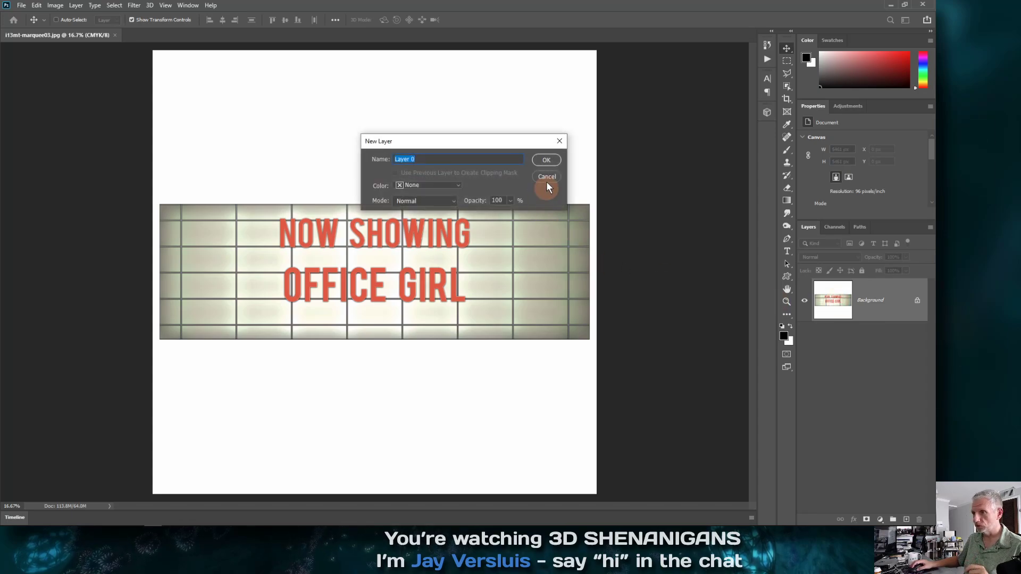
pyautogui.click(550, 163)
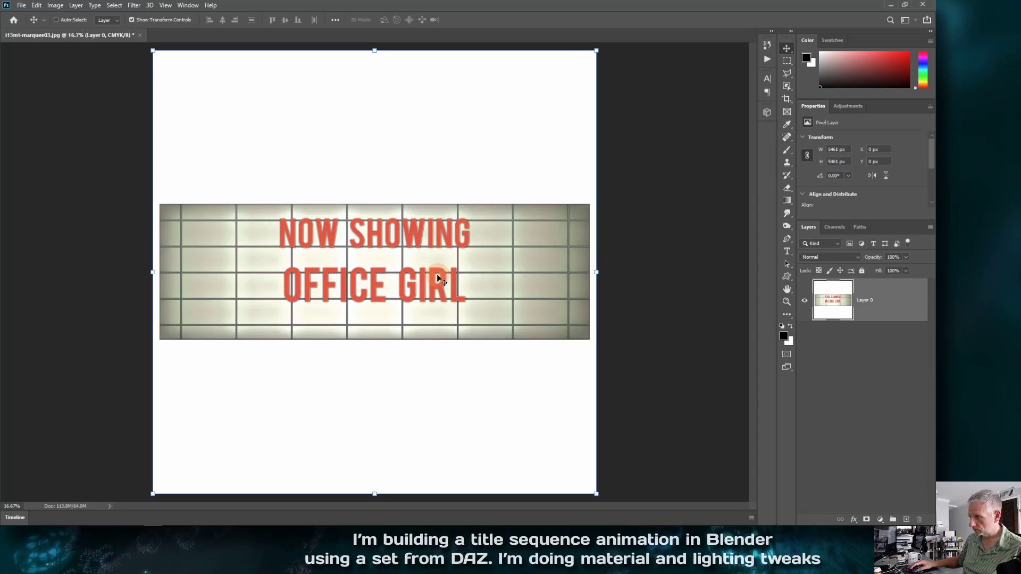
pyautogui.press('ctrl')
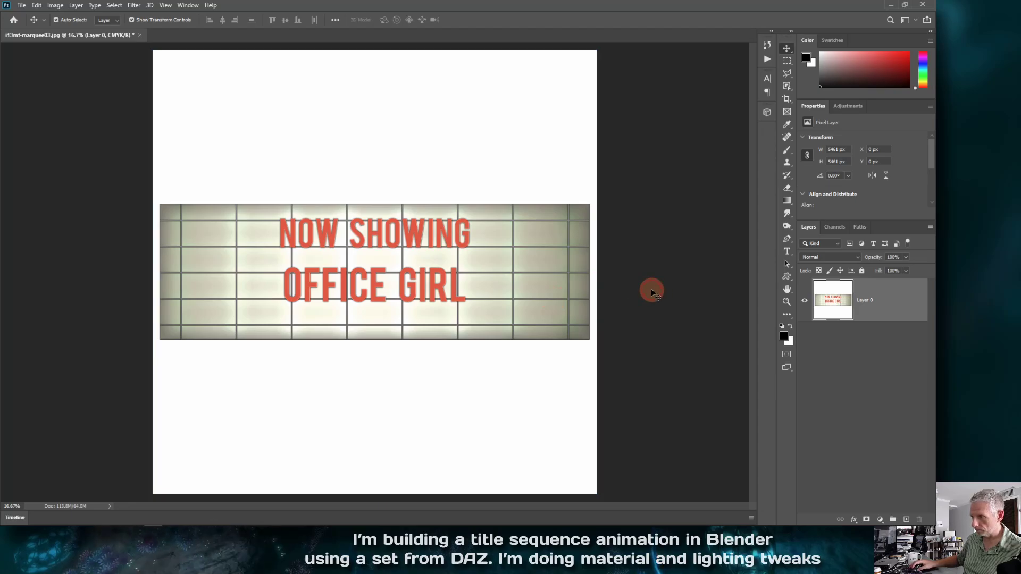
pyautogui.keyDown('ctrl'); pyautogui.click(651, 289); pyautogui.keyUp('ctrl')
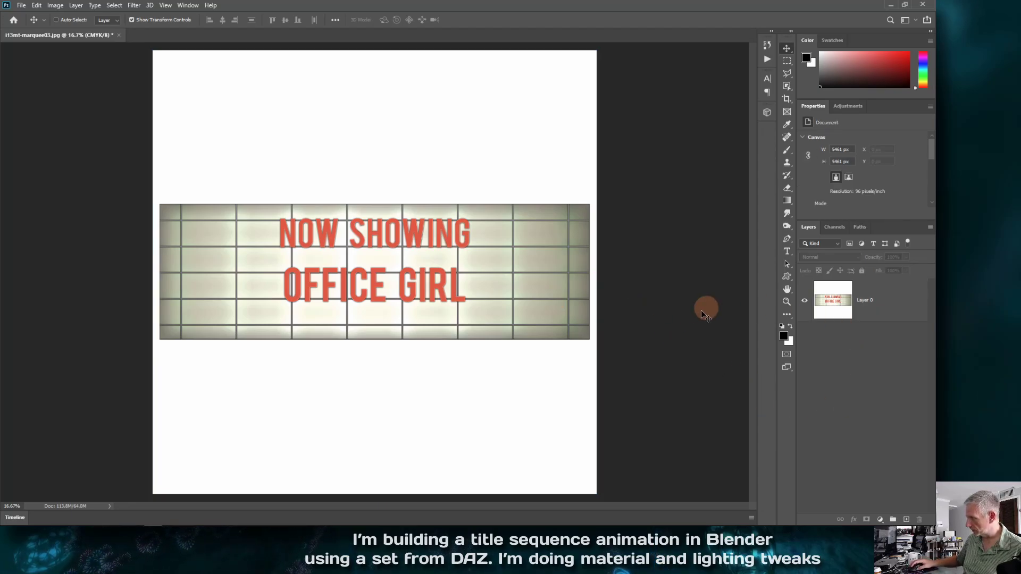
# - Select the OFFICE GIRL lettering on Layer 0 with the Object Selection tool in Rectangle mode
pyautogui.keyDown('alt'); pyautogui.scroll(-5, 501, 302); pyautogui.keyUp('alt')
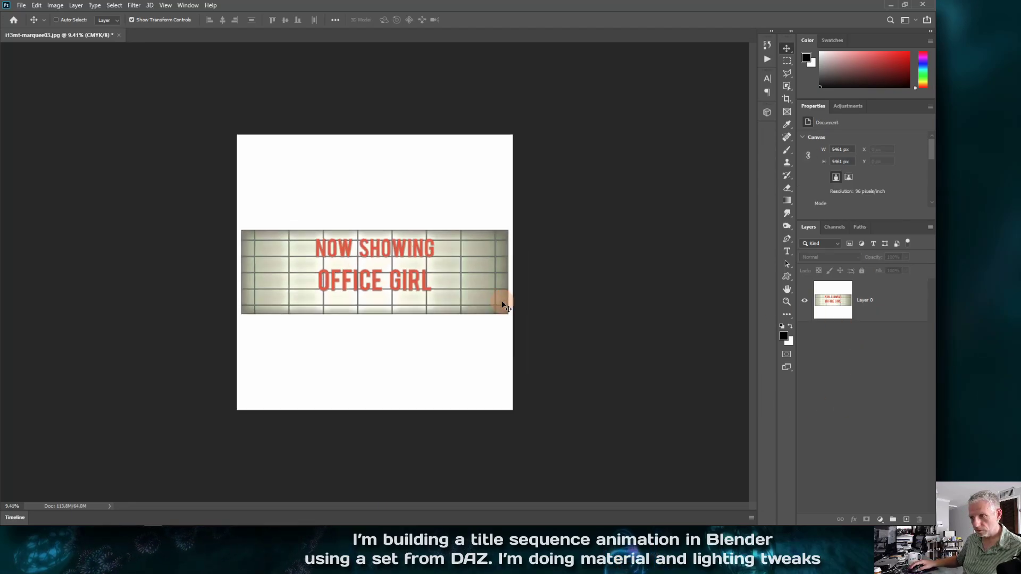
pyautogui.keyDown('alt'); pyautogui.scroll(14, 502, 302); pyautogui.keyUp('alt')
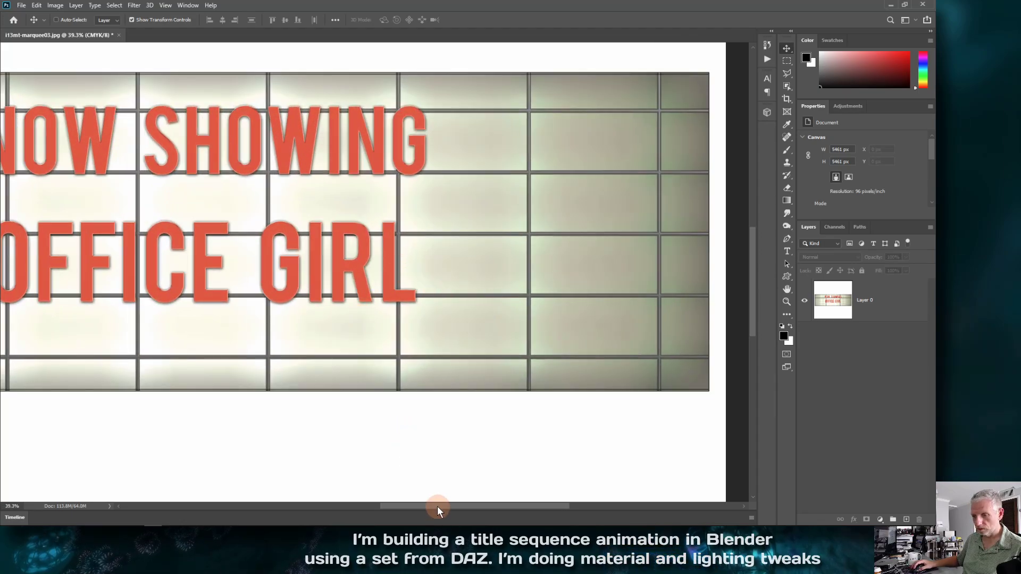
pyautogui.moveTo(438, 506); pyautogui.dragTo(397, 509)
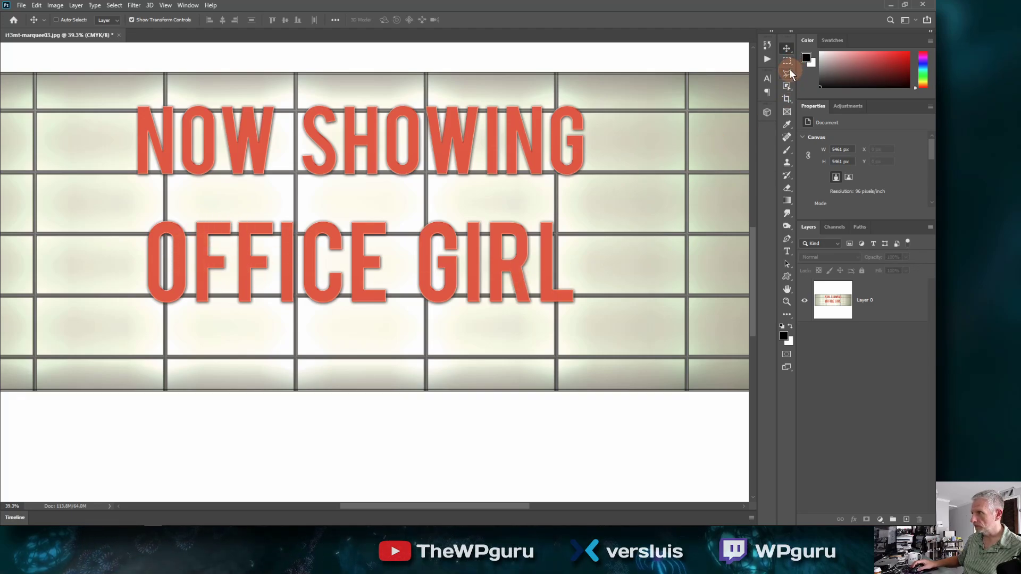
pyautogui.click(787, 85)
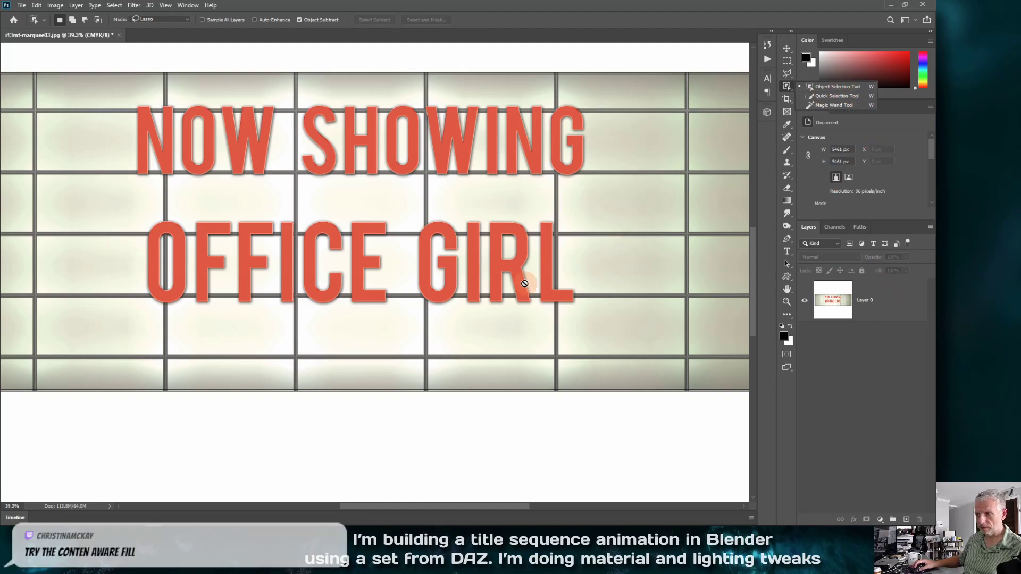
pyautogui.click(832, 89)
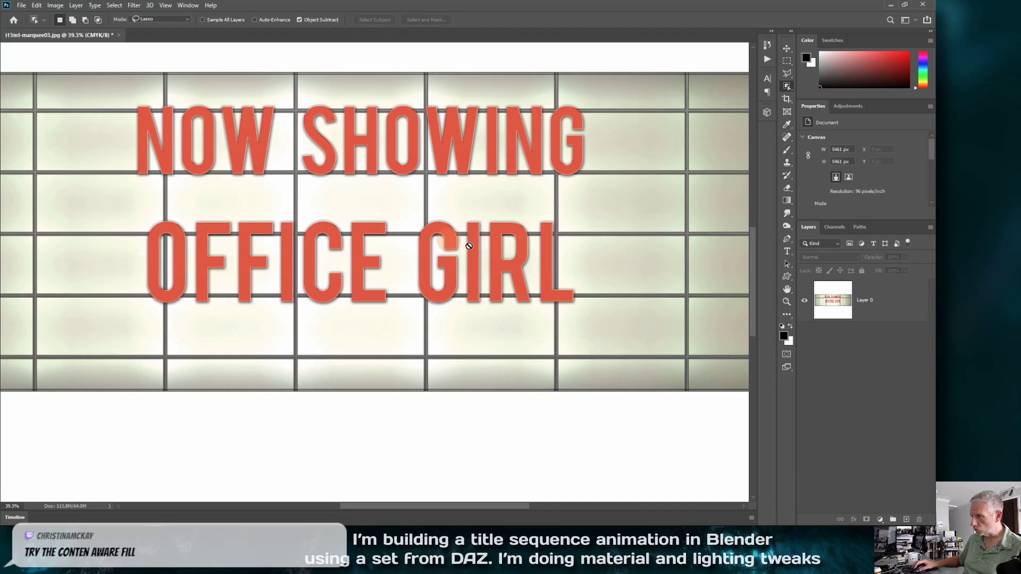
pyautogui.click(841, 301)
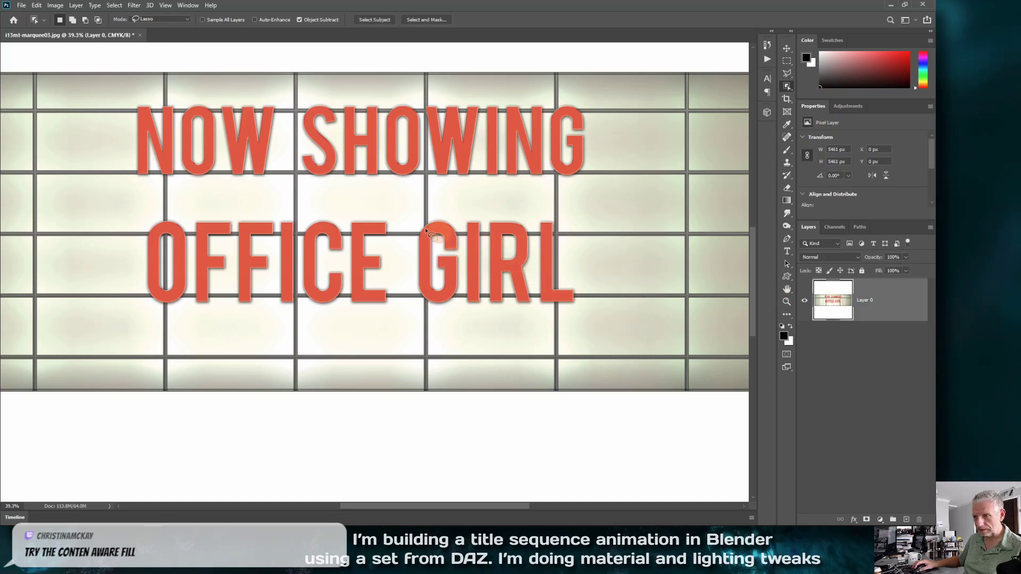
pyautogui.moveTo(418, 217); pyautogui.dragTo(578, 311)
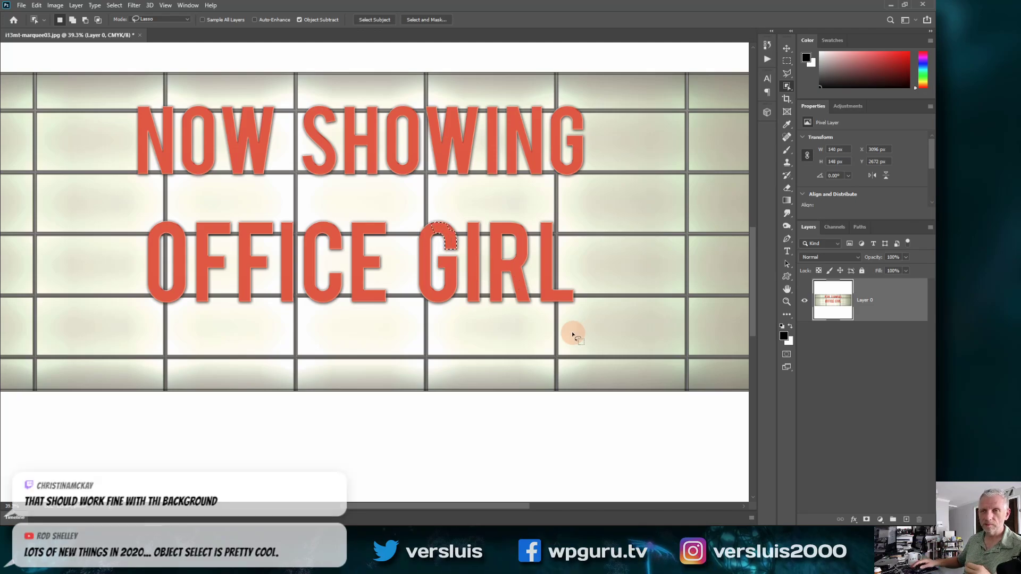
pyautogui.hscroll(1, 574, 335)
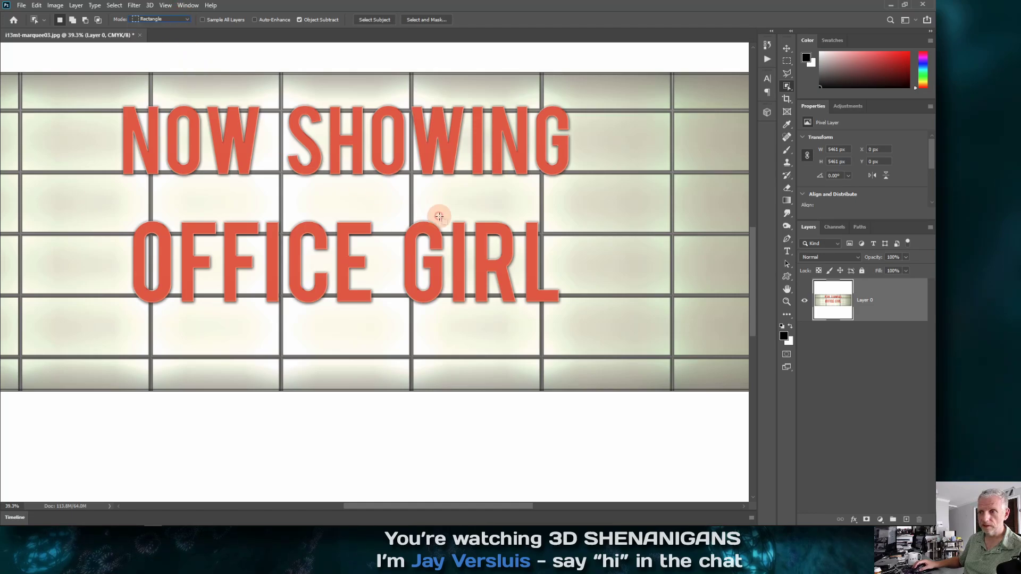
pyautogui.moveTo(116, 209); pyautogui.dragTo(571, 313)
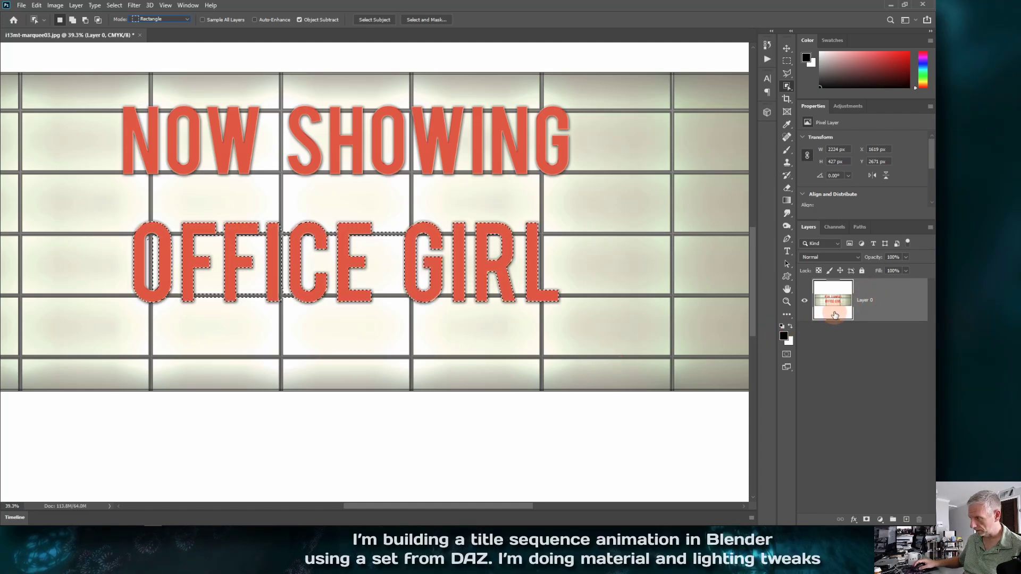
# - Duplicate Layer 0 beneath itself and delete the surplus copy so a single backup layer is kept
pyautogui.keyDown('ctrl'); pyautogui.moveTo(835, 315); pyautogui.dragTo(837, 339); pyautogui.keyUp('ctrl')
pyautogui.keyDown('alt'); pyautogui.moveTo(837, 344); pyautogui.dragTo(836, 327); pyautogui.keyUp('alt')
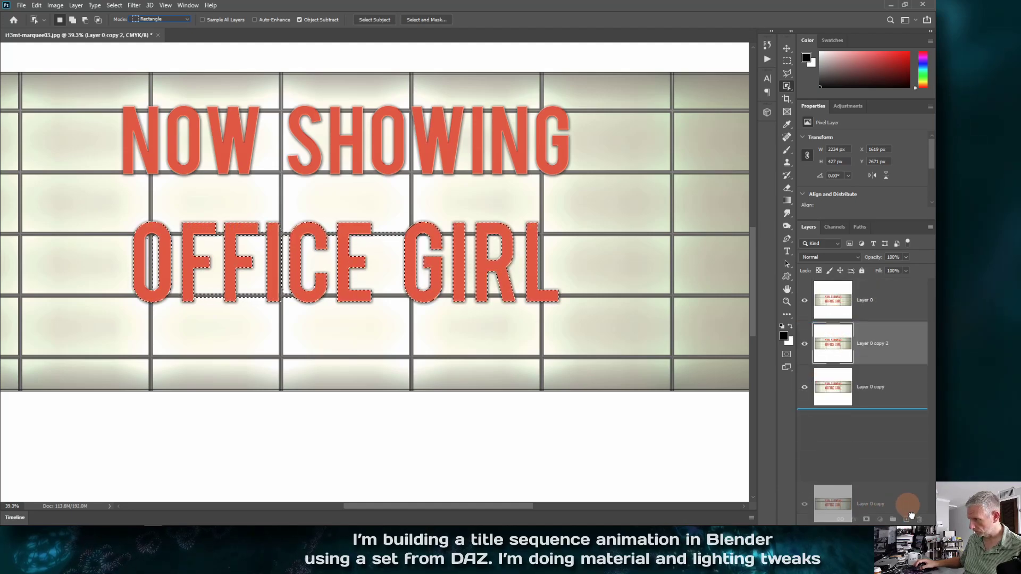
pyautogui.click(851, 399)
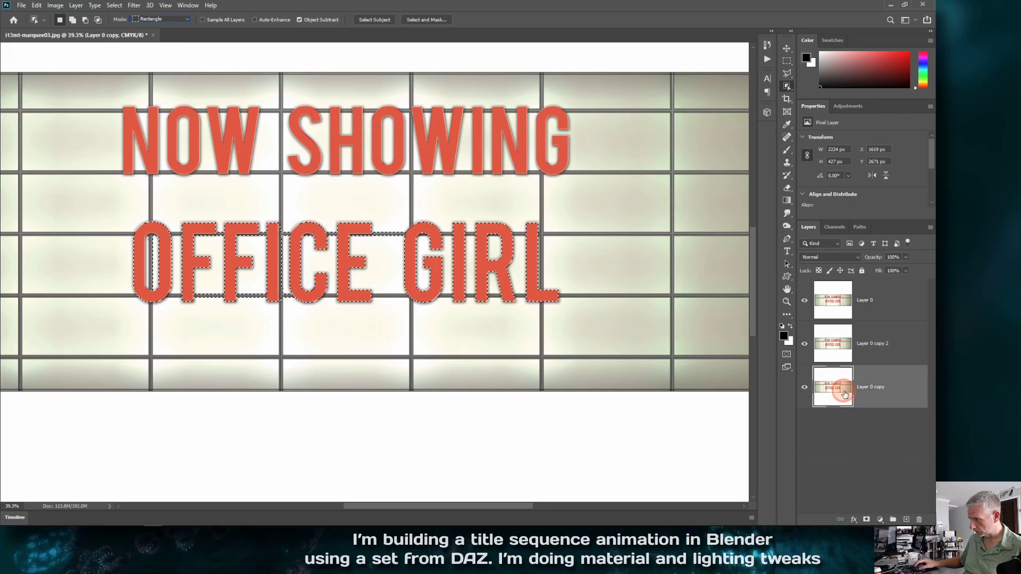
pyautogui.moveTo(840, 396); pyautogui.dragTo(919, 520)
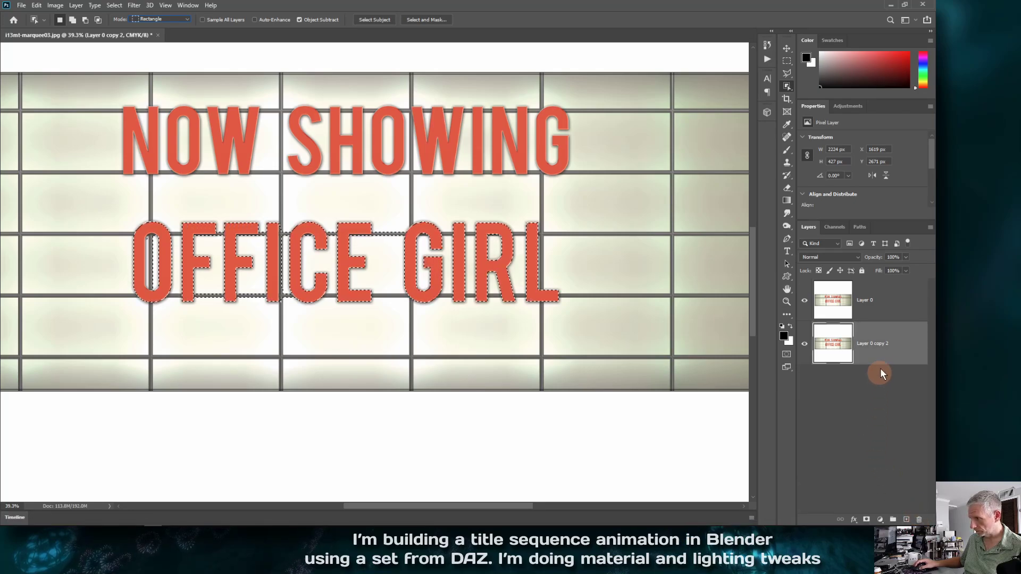
# - Rename the duplicate layer as Original and hide it
pyautogui.click(880, 344)
pyautogui.write('Ori')
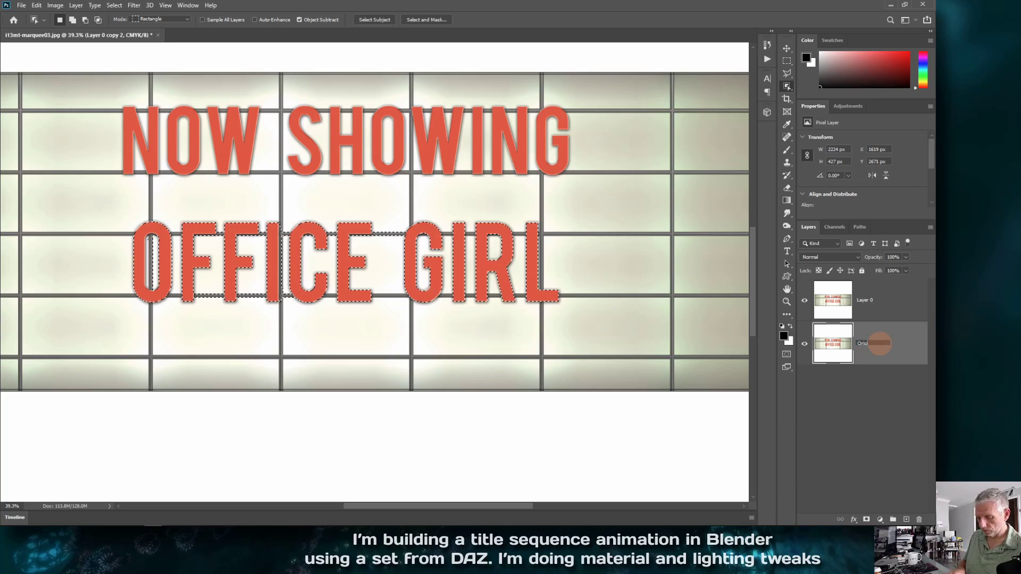
pyautogui.write('gin')
pyautogui.press('BackSpace')
pyautogui.press('BackSpace')
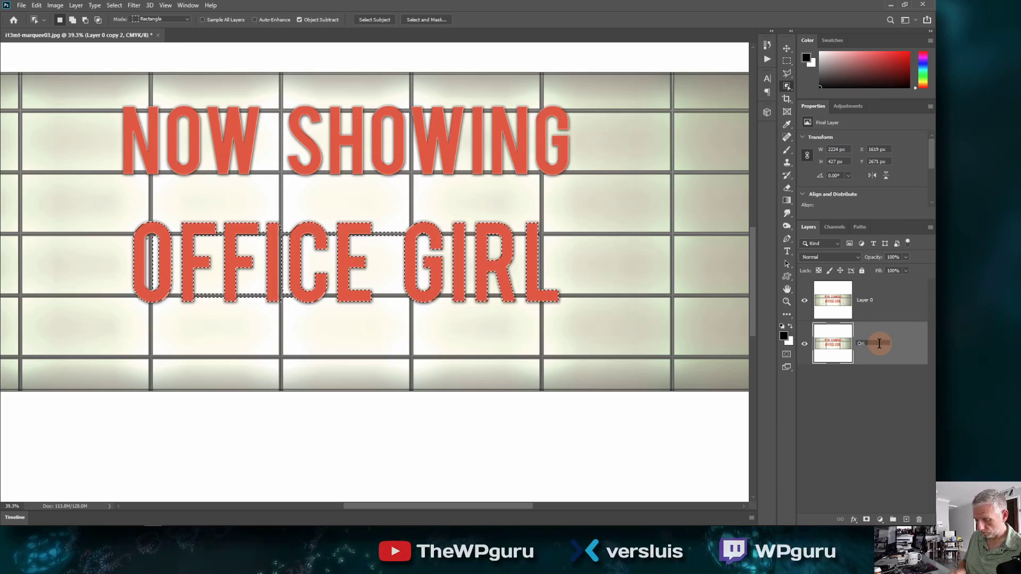
pyautogui.write('iginal')
pyautogui.press('Return')
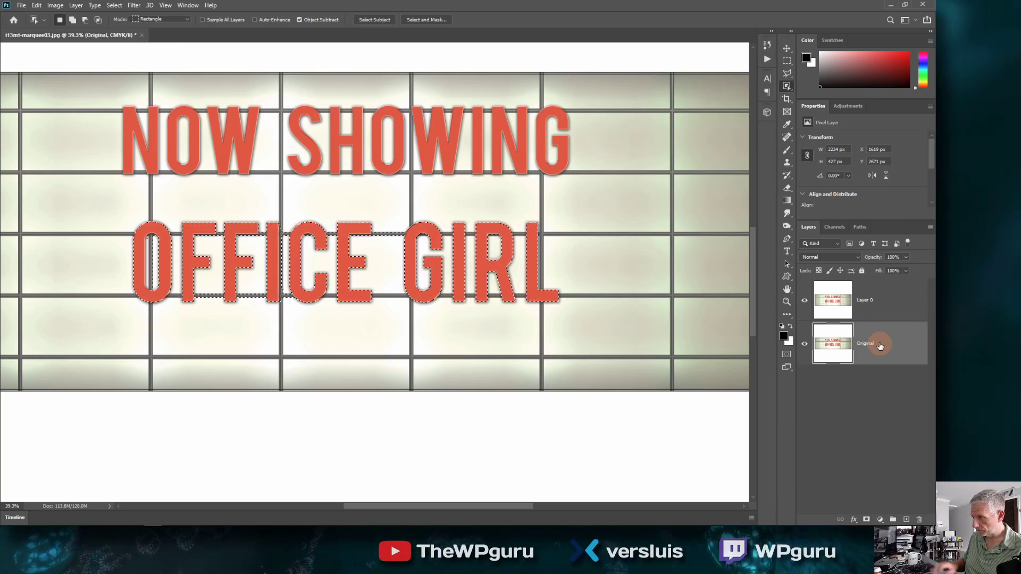
pyautogui.click(806, 345)
# - Delete the selected OFFICE GIRL lettering from Layer 0 and clear the selection
pyautogui.click(831, 301)
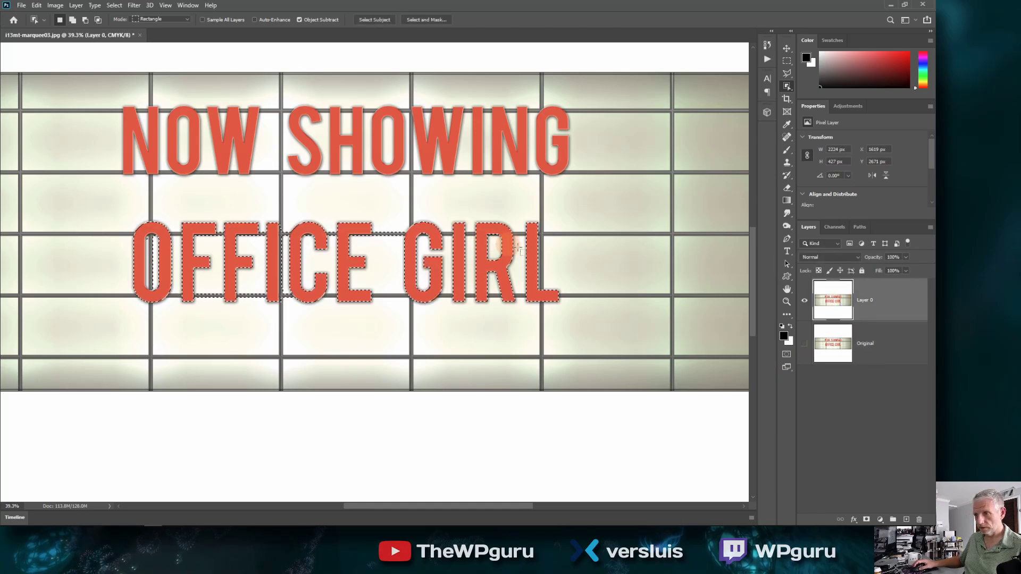
pyautogui.press('Delete')
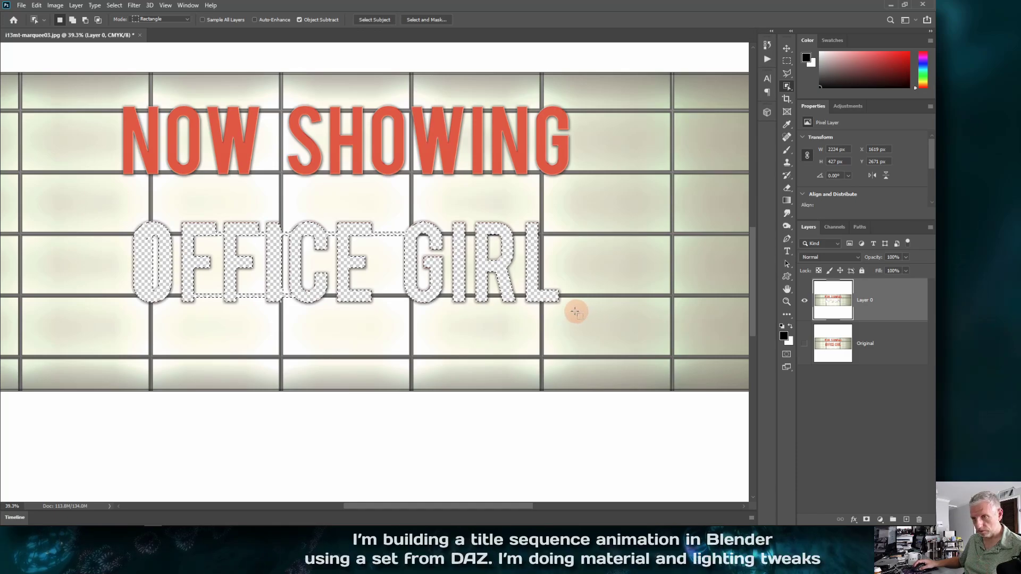
pyautogui.hotkey('ctrl', 'd')
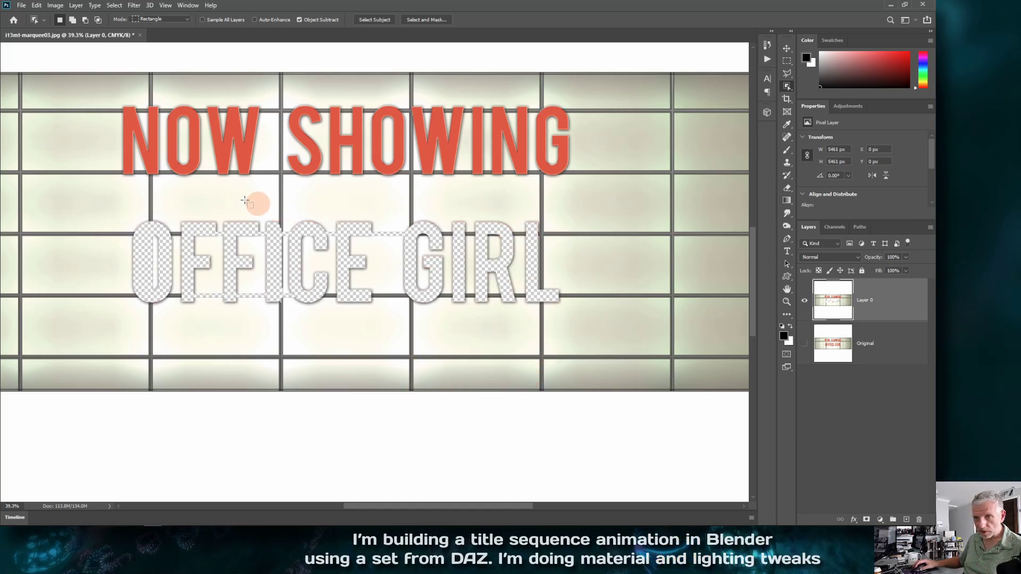
# - Select a rectangle about 2390 by 576 px around the OFFICE GIRL line, feather it by 20 pixels, delete its contents and deselect
pyautogui.click(787, 61)
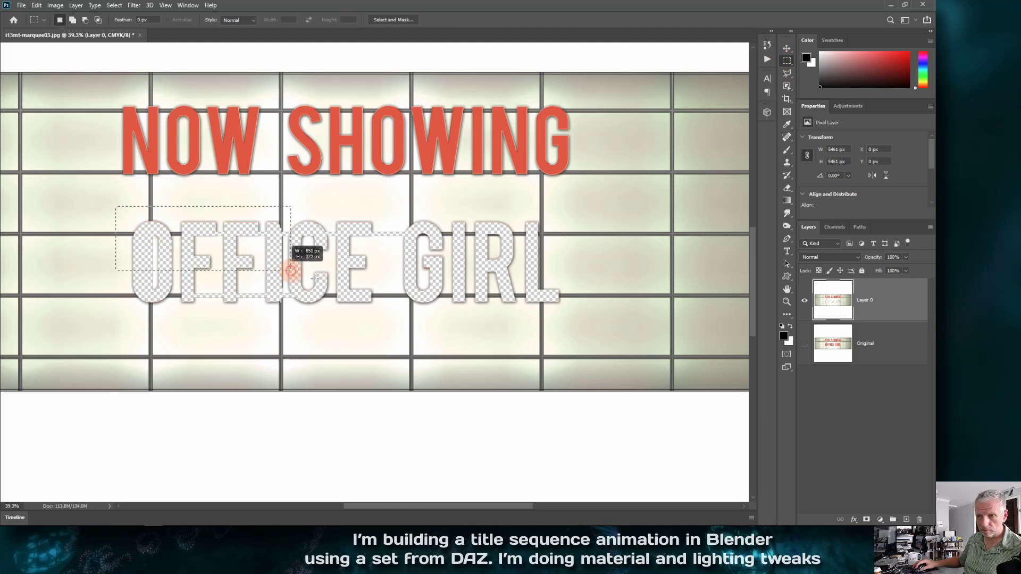
pyautogui.moveTo(291, 270); pyautogui.dragTo(574, 317)
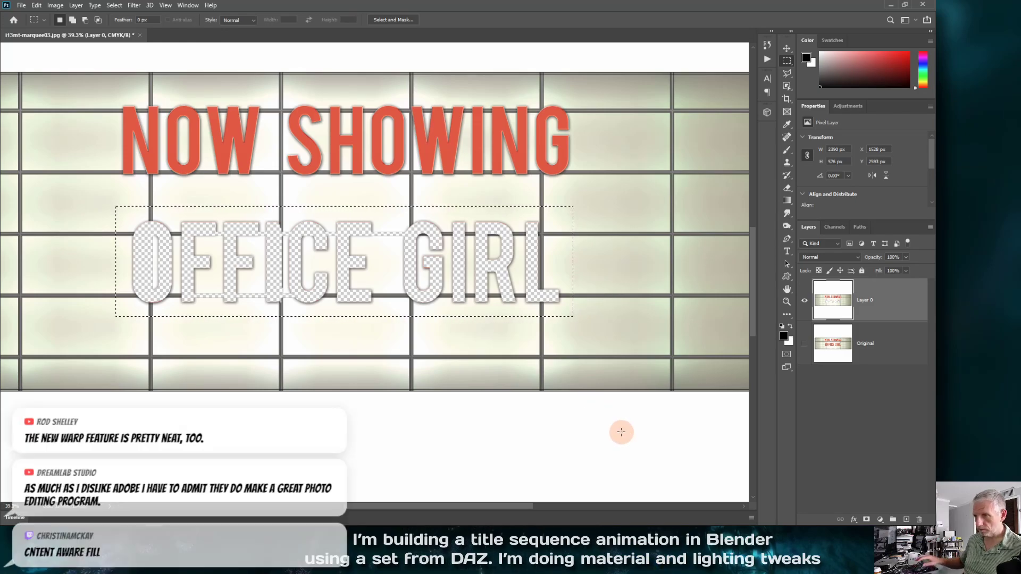
pyautogui.click(114, 4)
pyautogui.moveTo(160, 143)
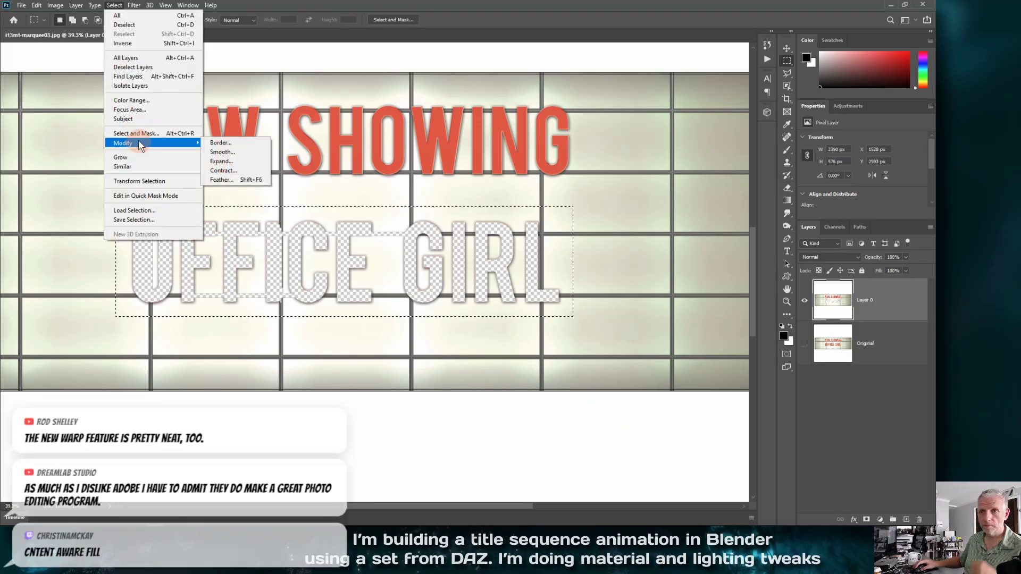
pyautogui.click(220, 180)
pyautogui.click(458, 169)
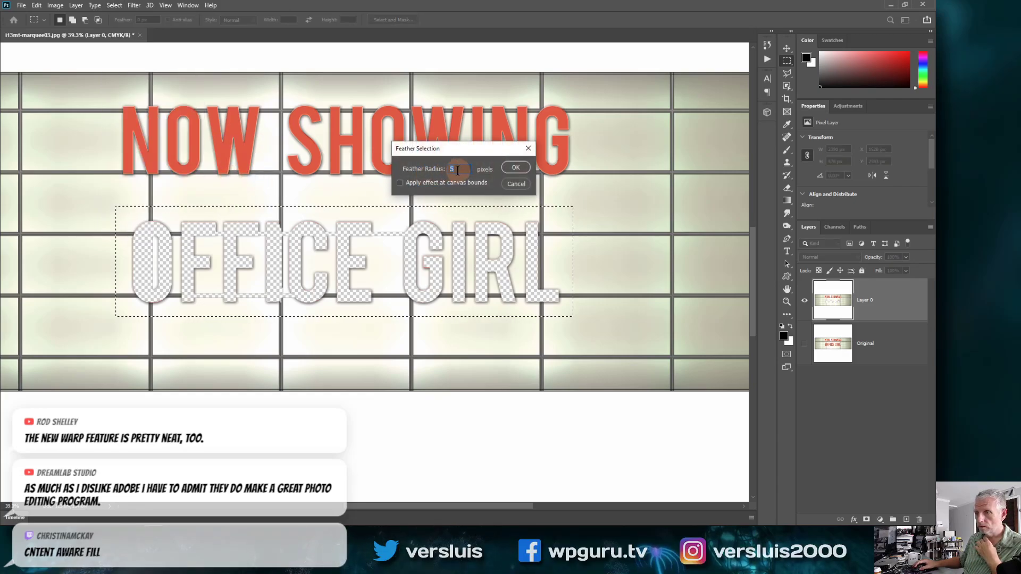
pyautogui.write('20')
pyautogui.press('Return')
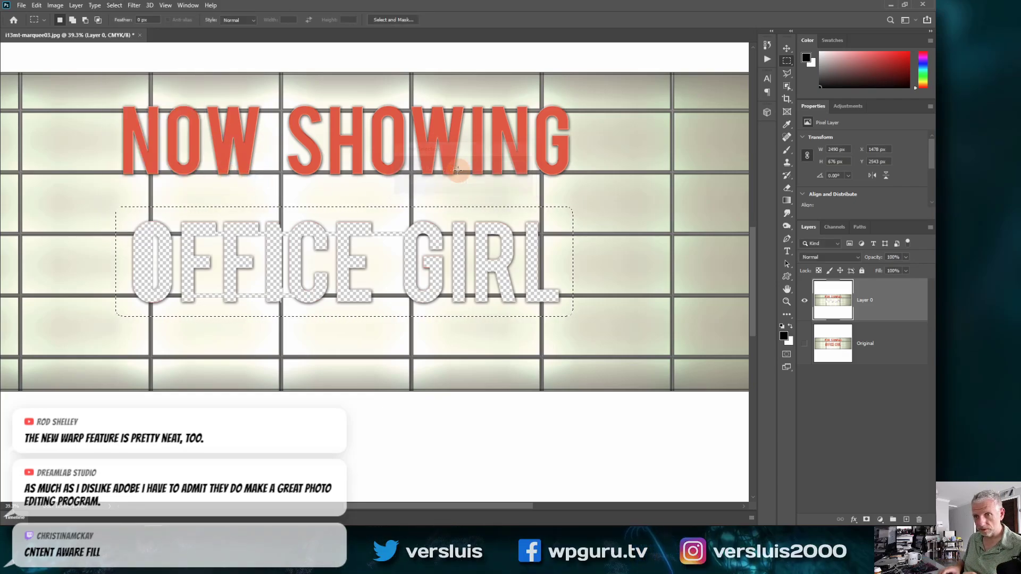
pyautogui.press('Delete')
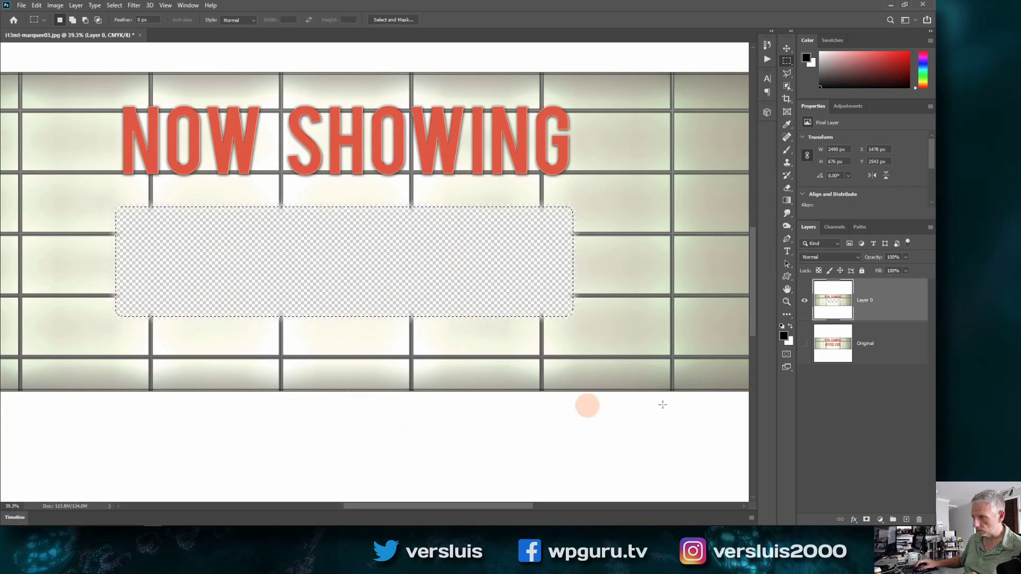
pyautogui.hotkey('ctrl', 'd')
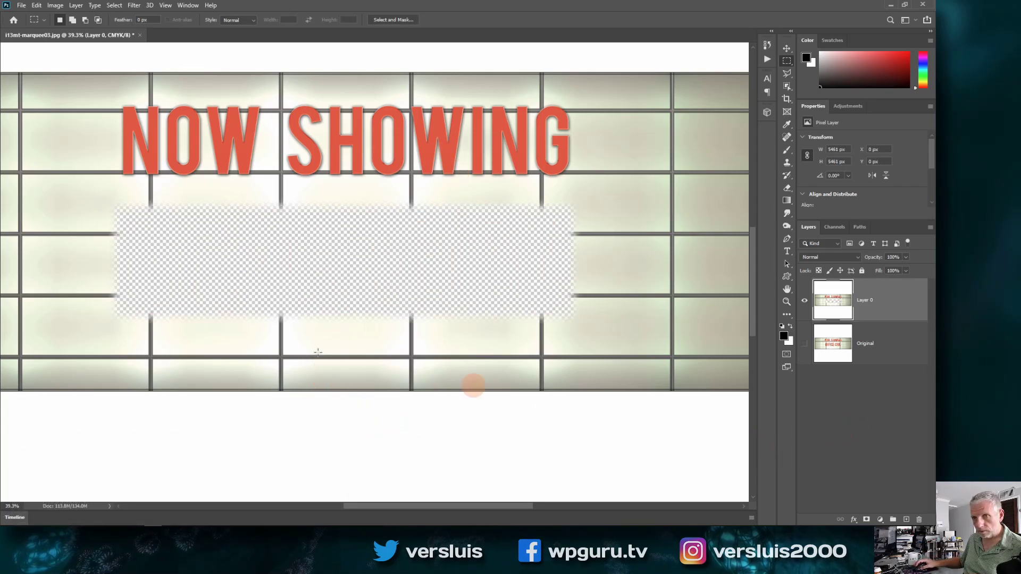
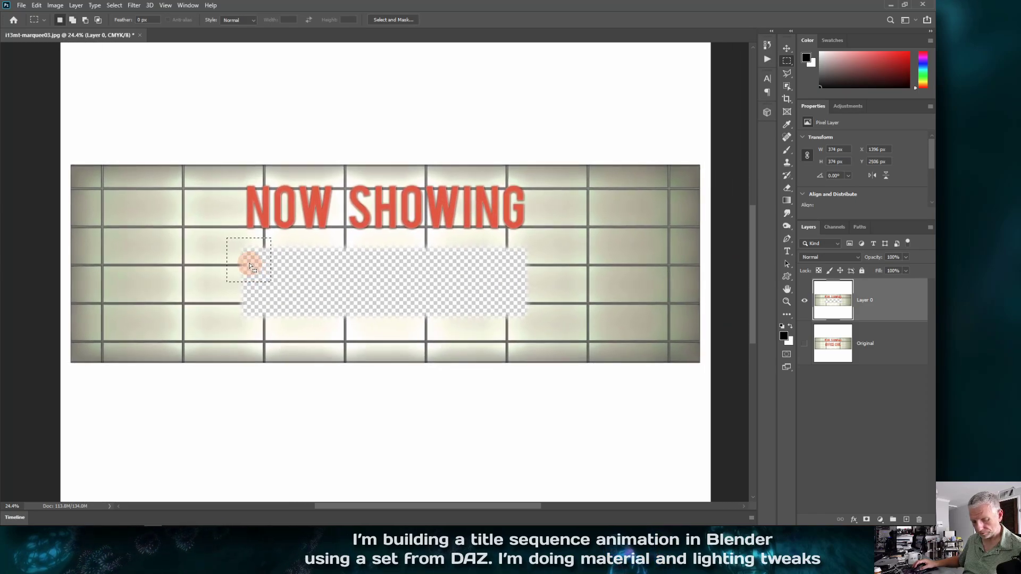
# - Try a content-aware fill in a strip about 477 by 796 px over the cleared area's left end, then remove the fill
pyautogui.click(261, 282)
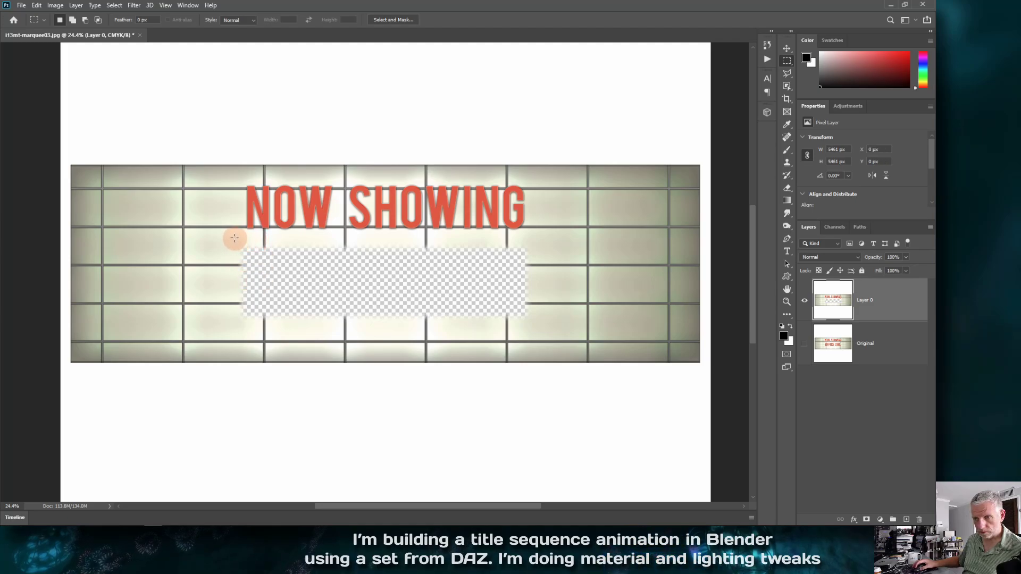
pyautogui.moveTo(271, 274); pyautogui.dragTo(290, 332)
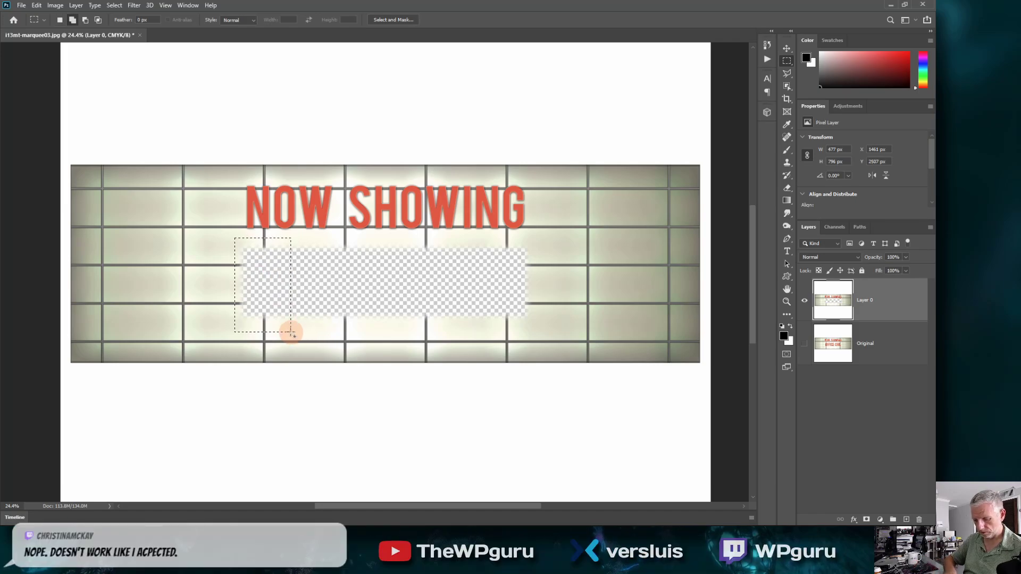
pyautogui.hotkey('shift', 'F5')
pyautogui.click(534, 148)
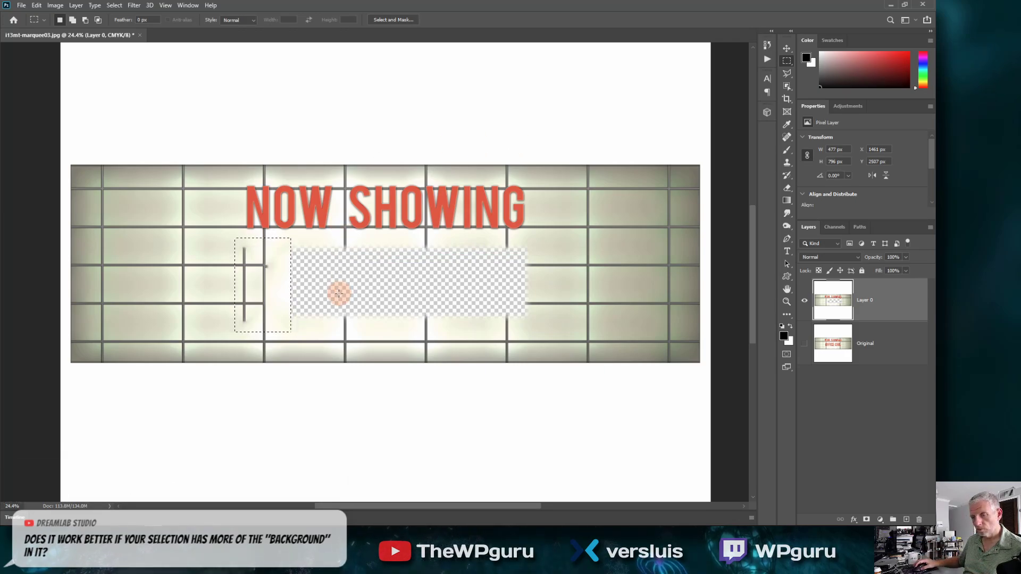
pyautogui.press('Delete')
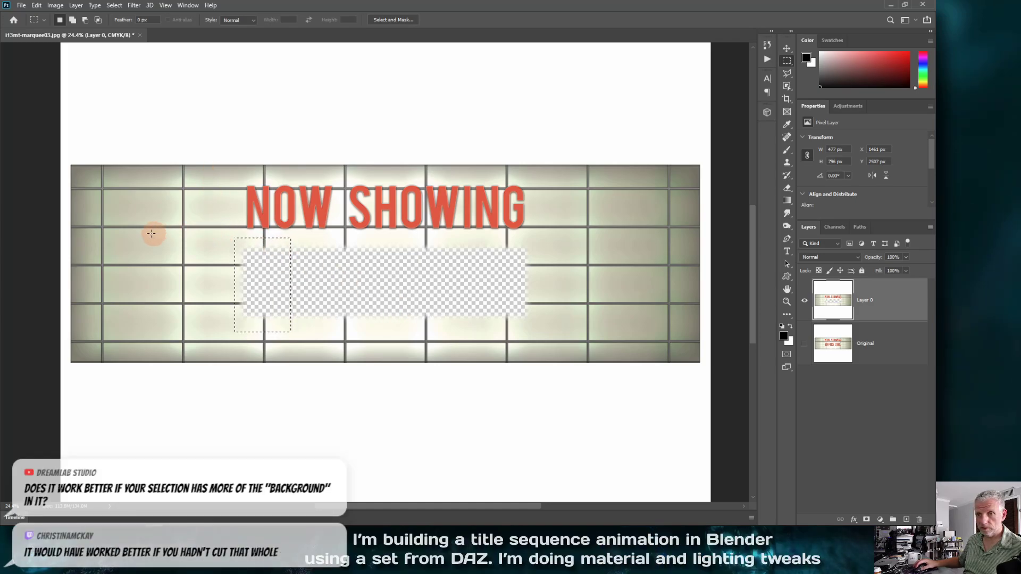
# - Content-aware fill a rectangle about 5216 by 1058 px across the marquee's lower part on Layer 0, keeping the layer's fill at 100%
pyautogui.moveTo(77, 232); pyautogui.dragTo(698, 357)
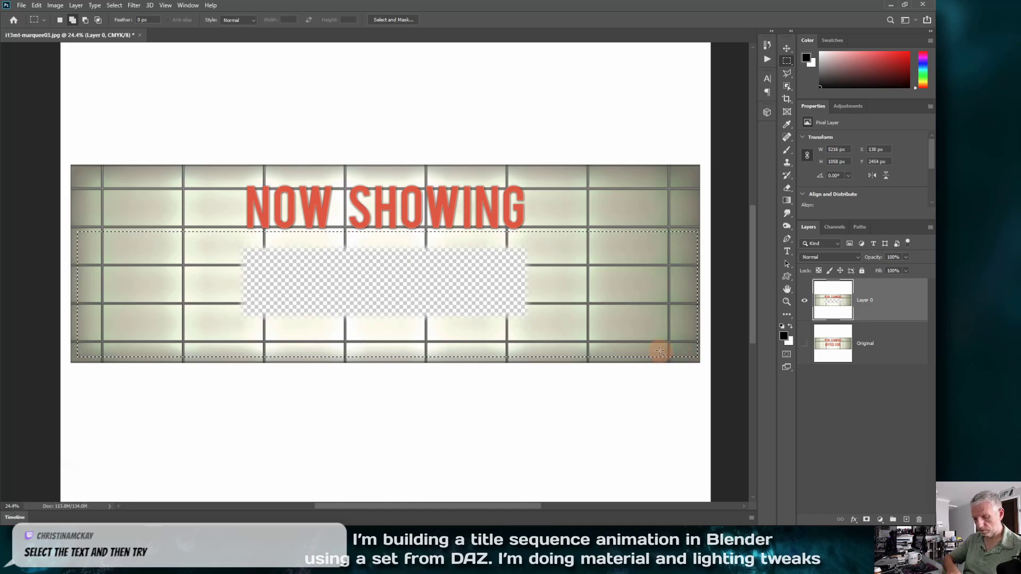
pyautogui.hotkey('shift', '5')
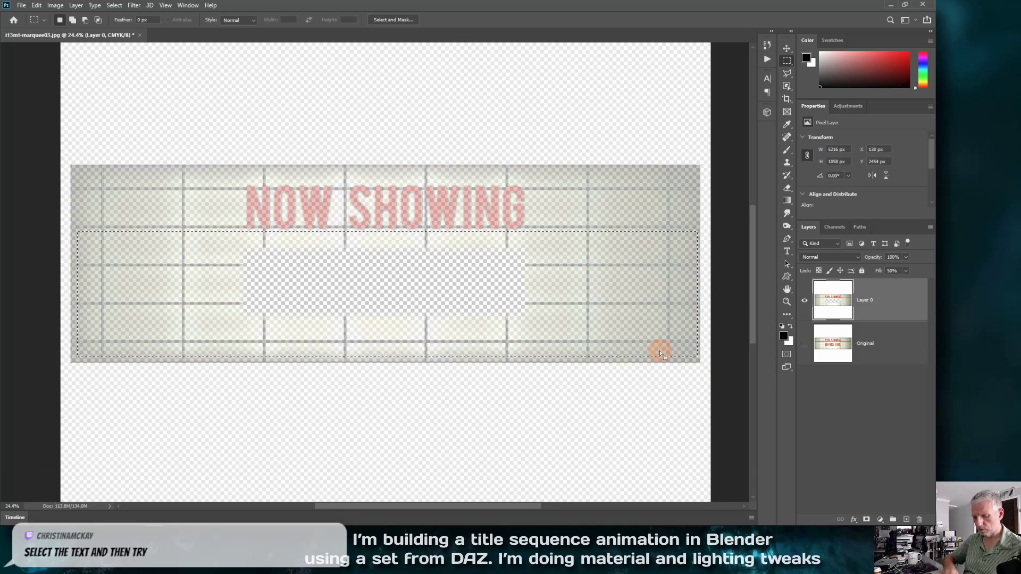
pyautogui.hotkey('shift', '0')
pyautogui.hotkey('shift', '1')
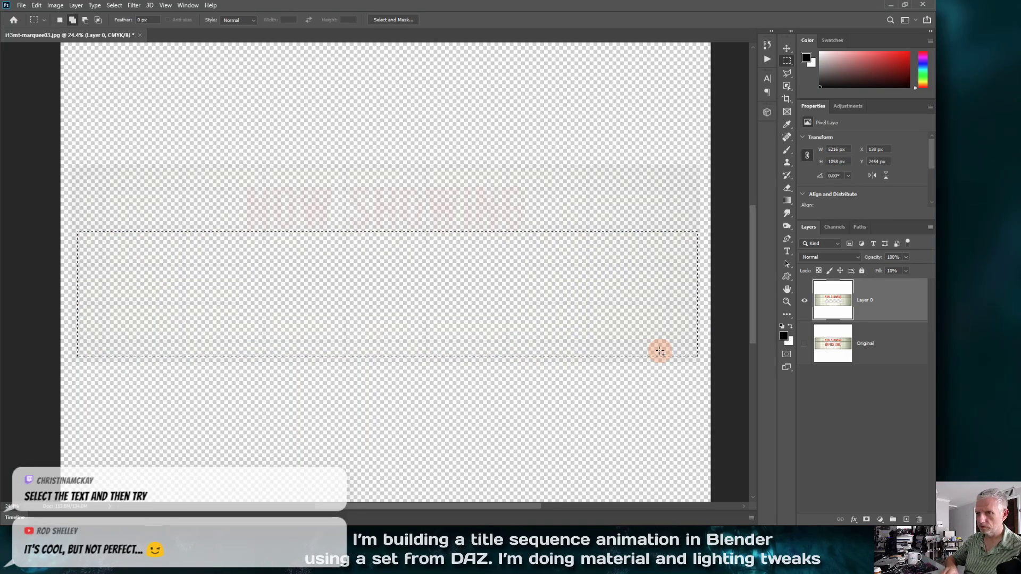
pyautogui.hotkey('shift', '0')
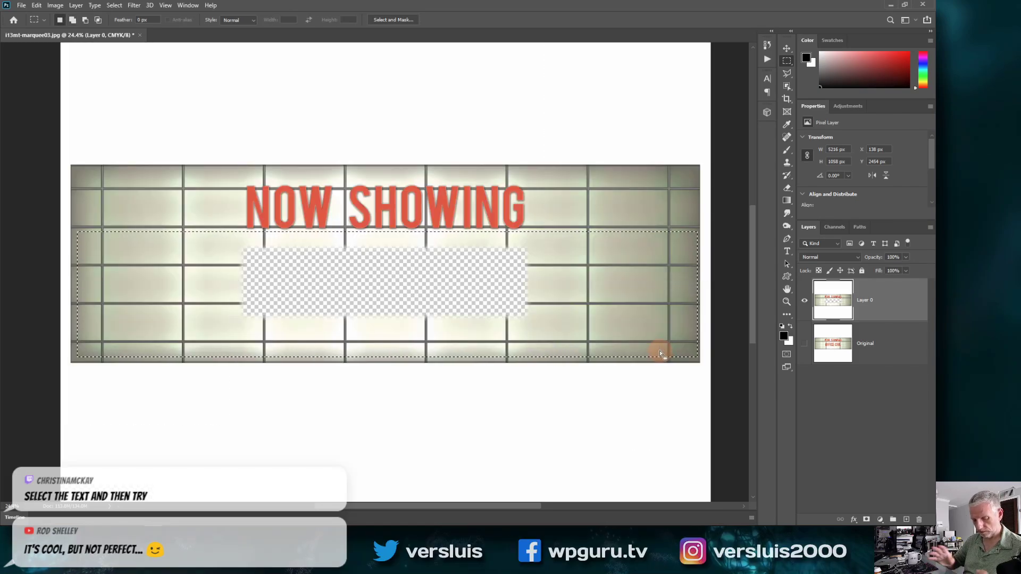
pyautogui.hotkey('shift', 'BackSpace')
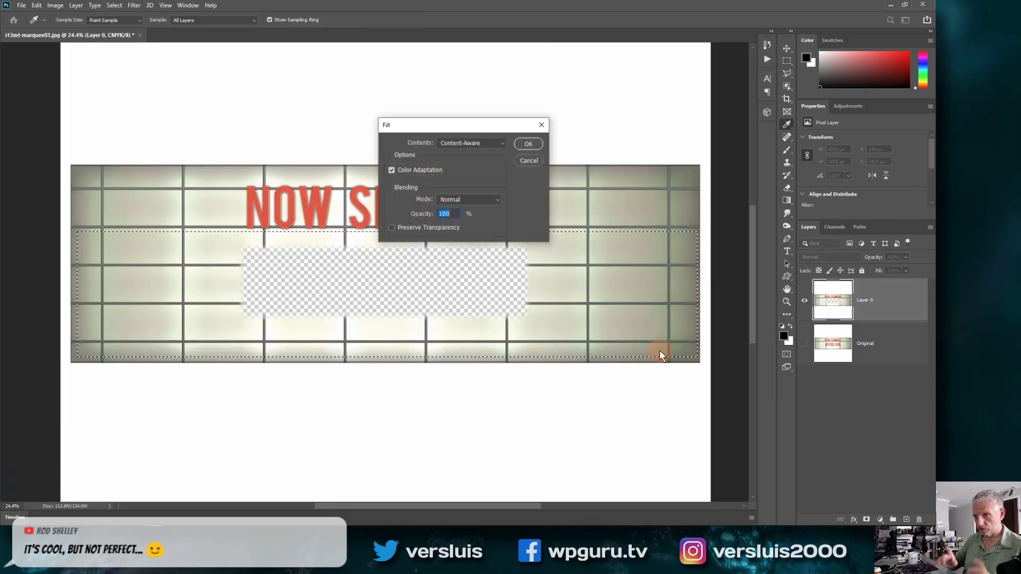
pyautogui.click(528, 145)
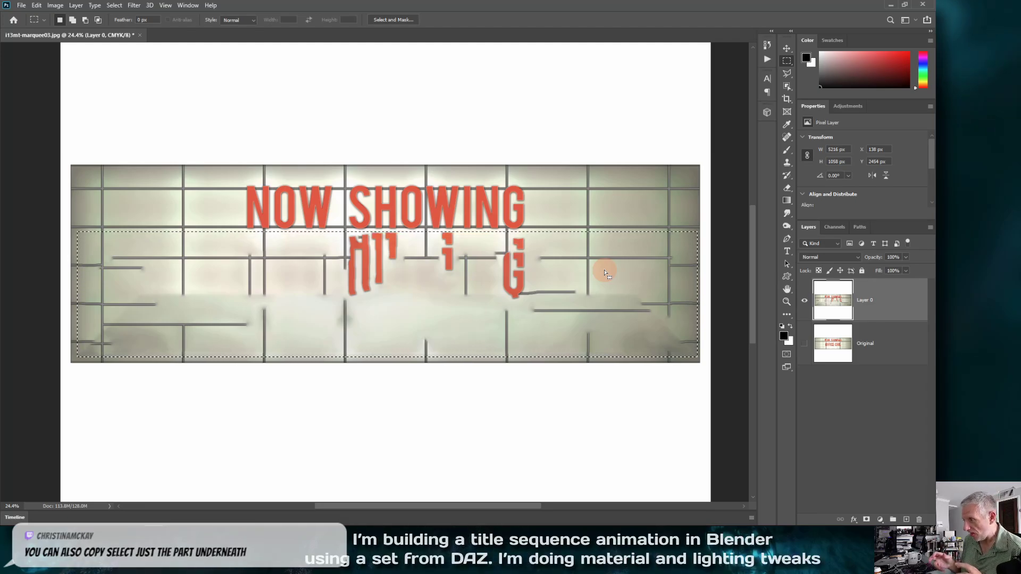
# - Switch visibility from Layer 0 to the Original layer, duplicate Original beneath itself and hide the copy
pyautogui.click(804, 302)
pyautogui.click(804, 343)
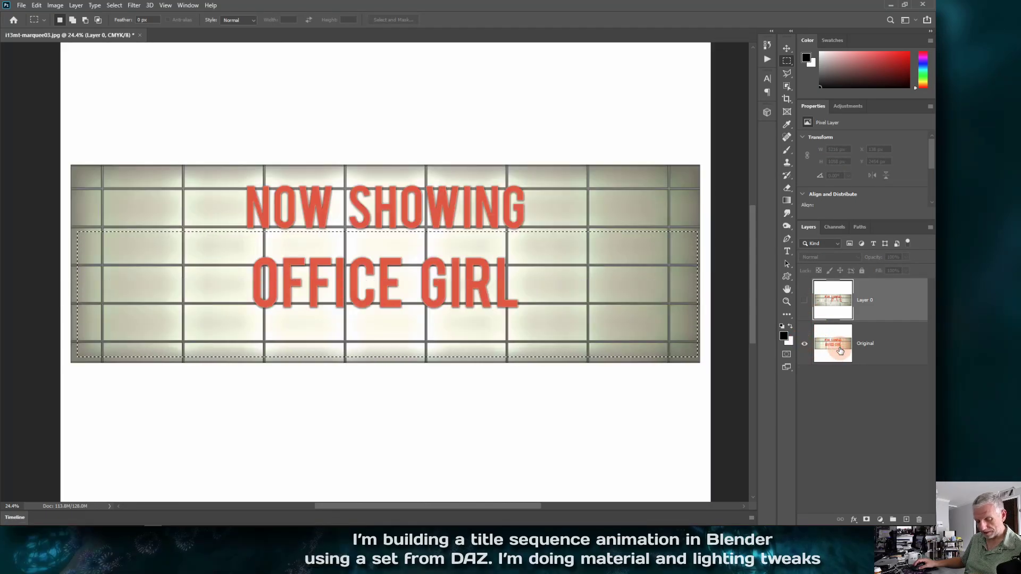
pyautogui.click(840, 348)
pyautogui.keyDown('alt'); pyautogui.moveTo(841, 364); pyautogui.dragTo(833, 375); pyautogui.keyUp('alt')
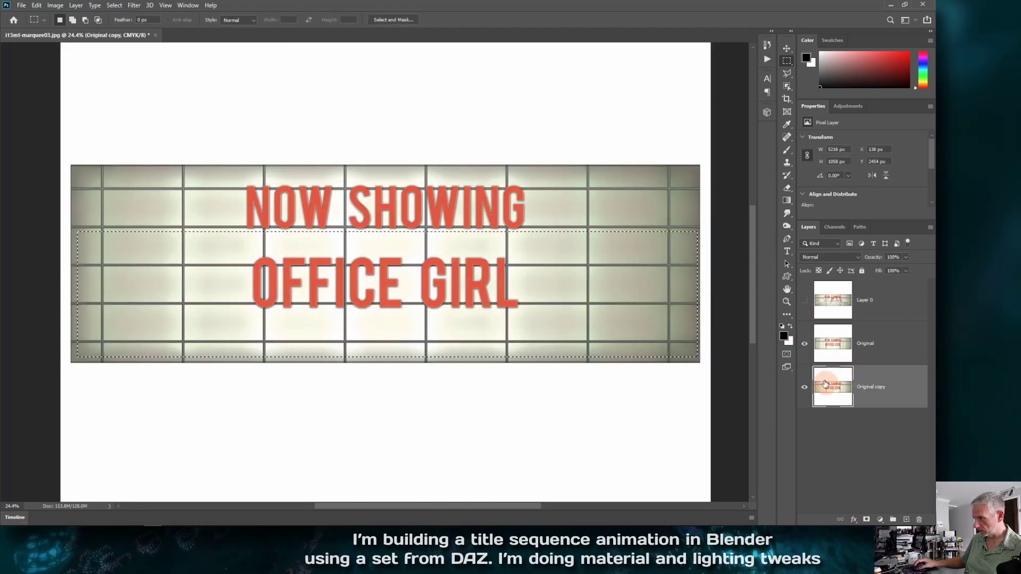
pyautogui.click(805, 388)
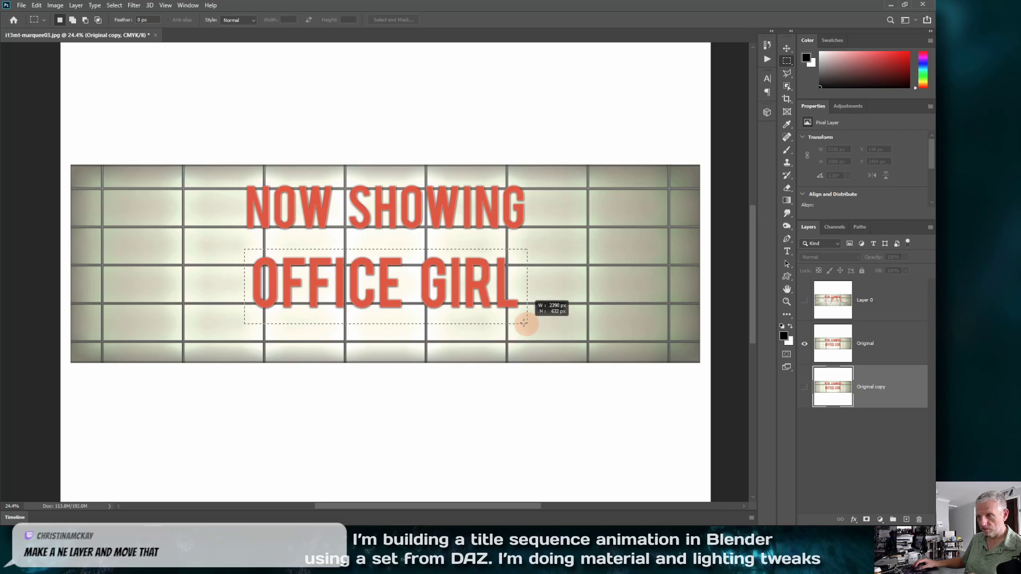
# - Select a rectangle about 2341 by 579 px around OFFICE GIRL and content-aware fill it on the Original layer
pyautogui.moveTo(524, 323); pyautogui.dragTo(522, 318)
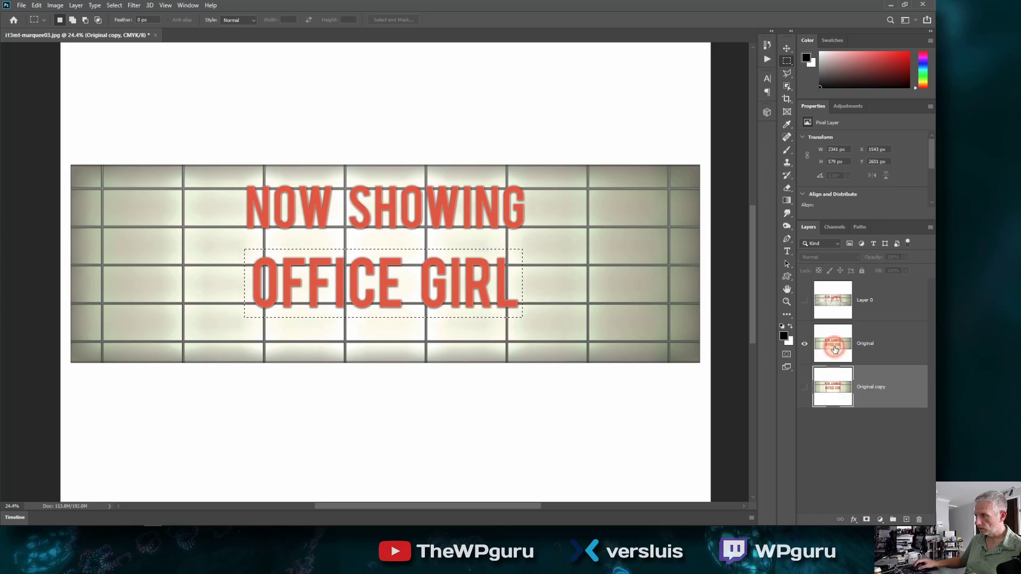
pyautogui.click(834, 348)
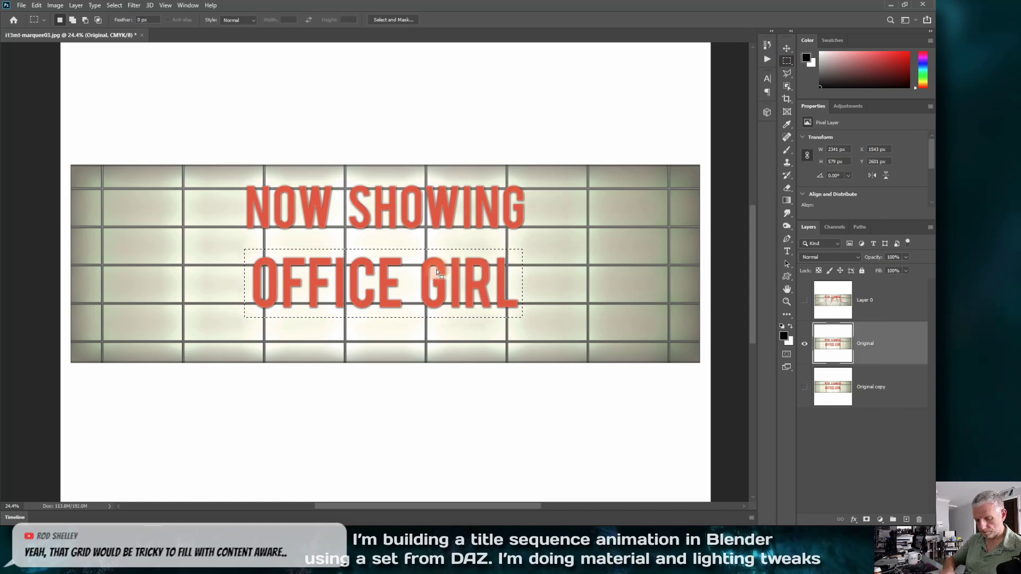
pyautogui.hotkey('shift', 'BackSpace')
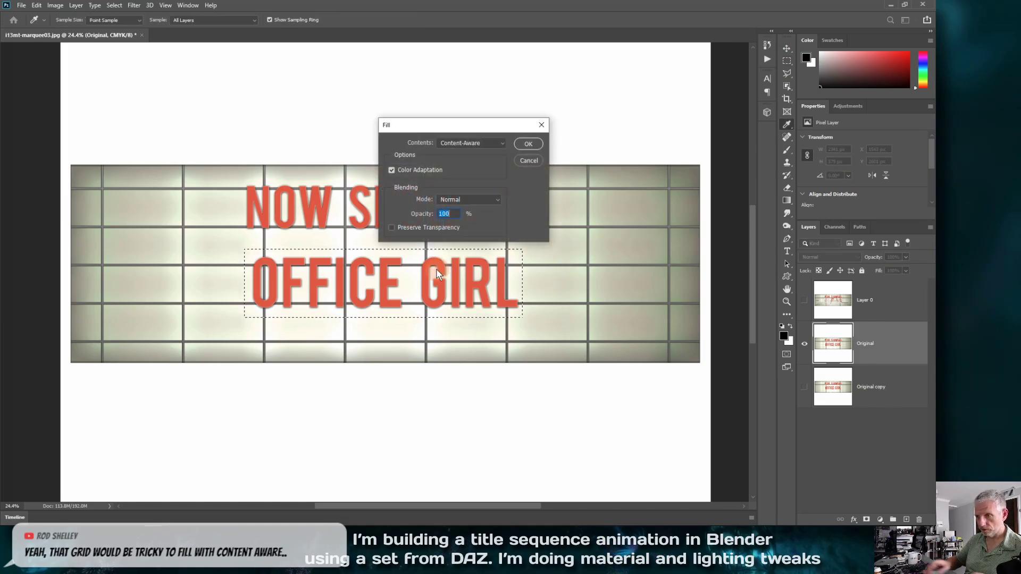
pyautogui.click(532, 141)
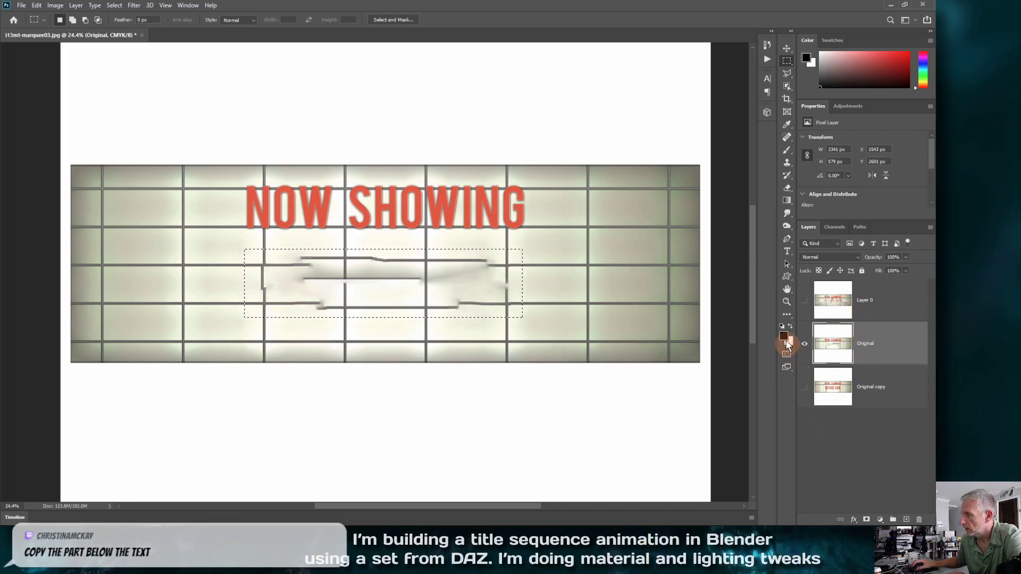
# - Clear the selection and add the text "Jay Plays" beneath NOW SHOWING on its own type layer
pyautogui.click(787, 251)
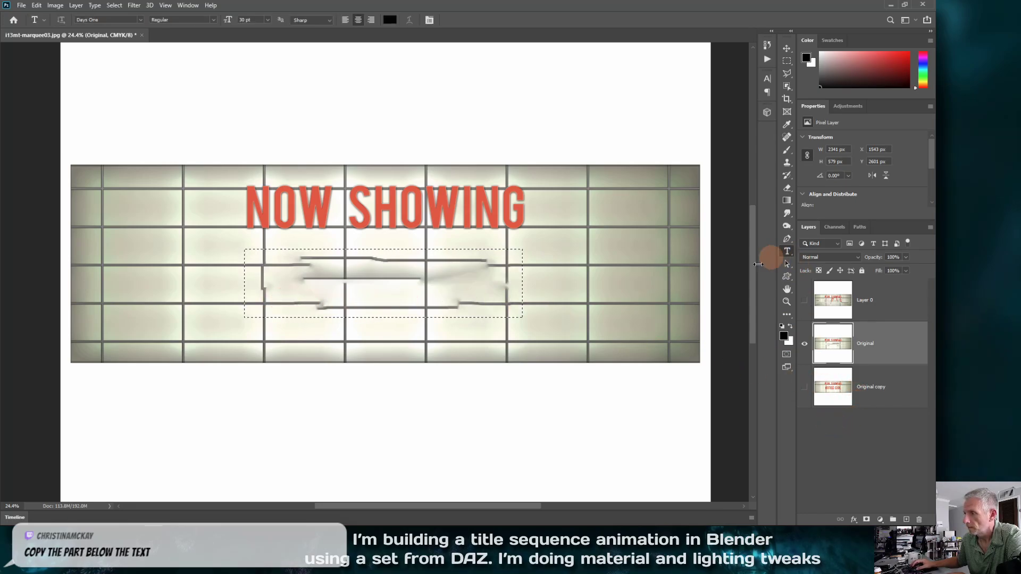
pyautogui.hotkey('ctrl', 'd')
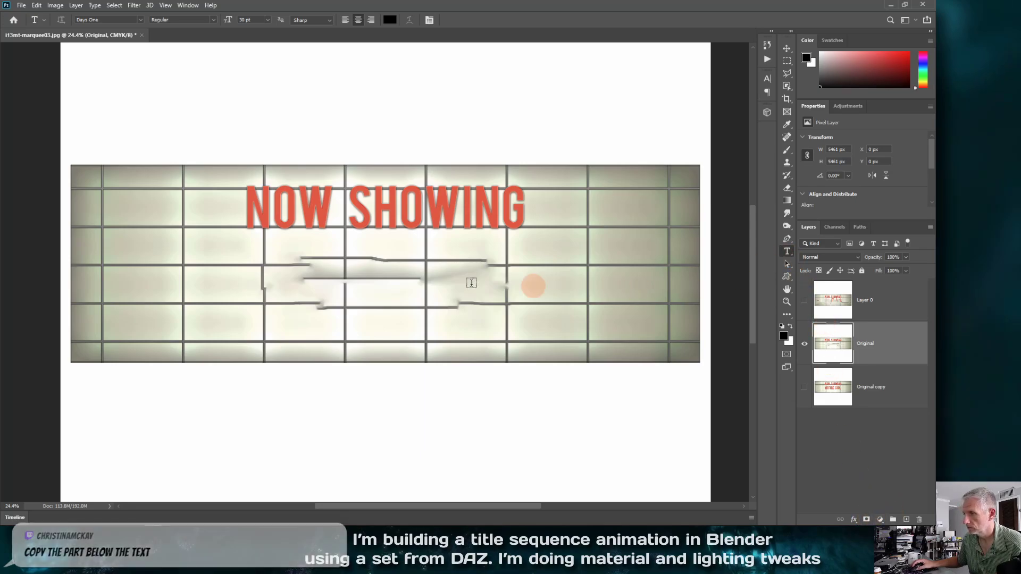
pyautogui.click(253, 280)
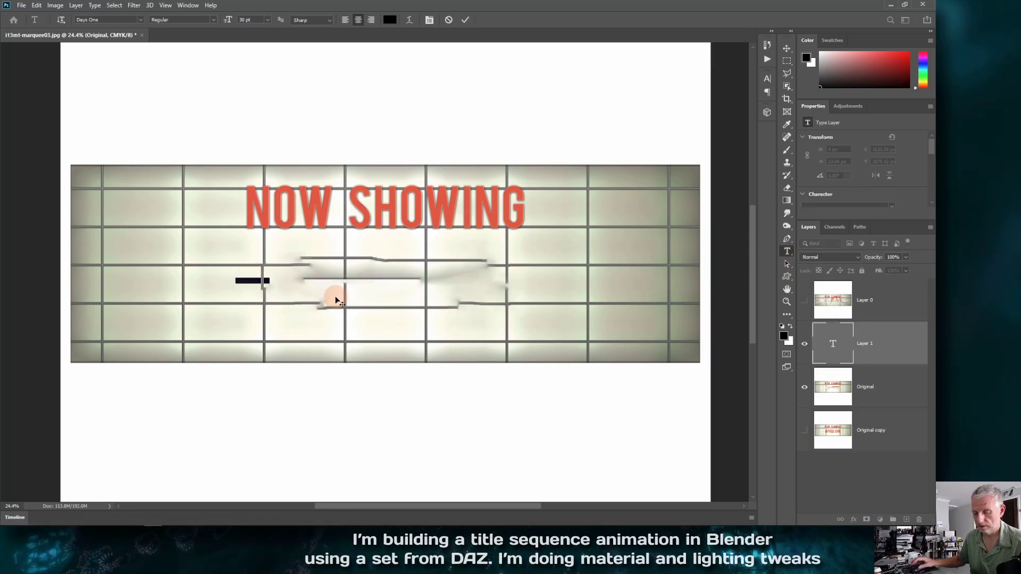
pyautogui.write('Jay Plays')
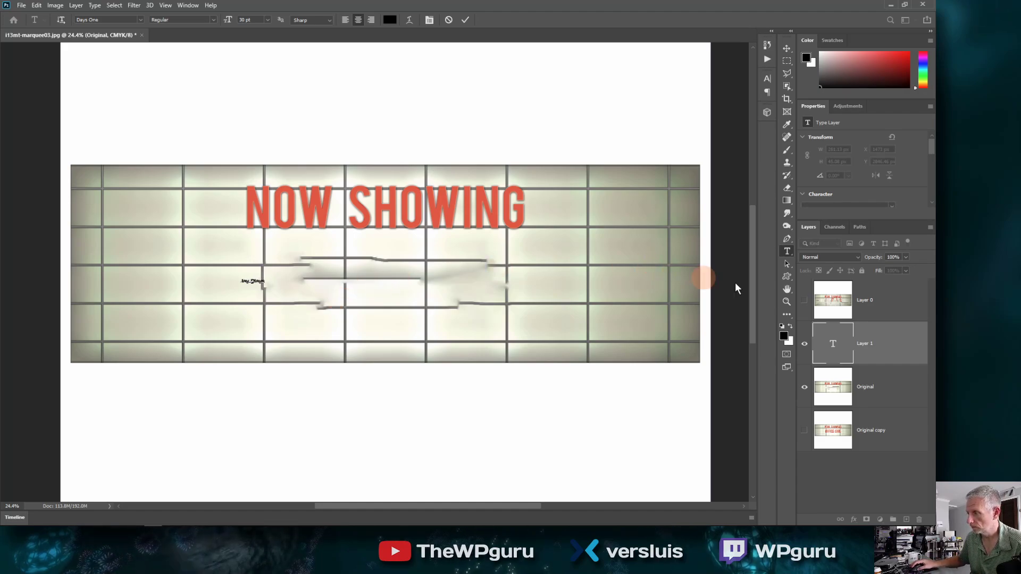
pyautogui.click(819, 295)
pyautogui.click(832, 337)
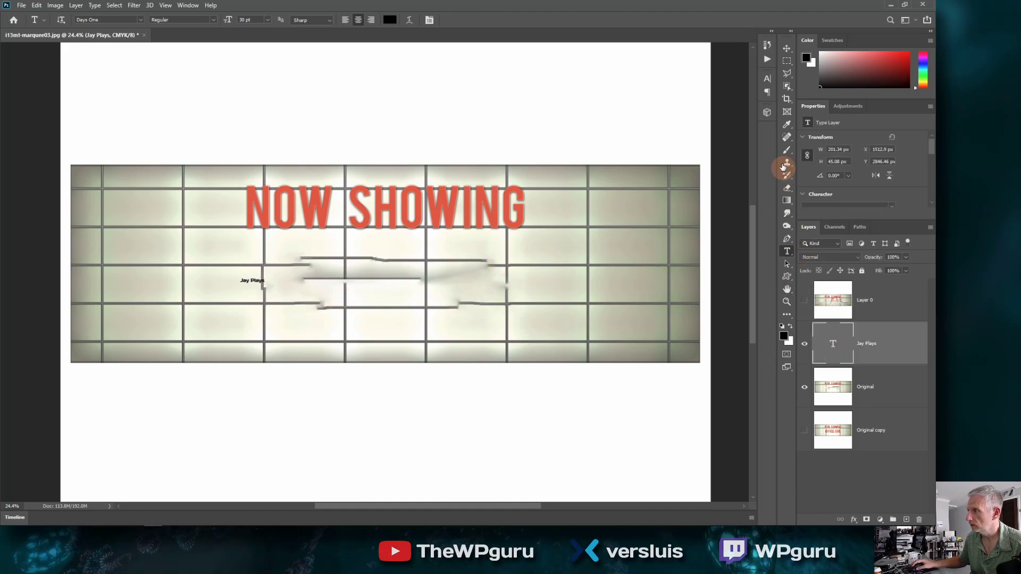
# - Set the font size of the Jay Plays text to 500 pt
pyautogui.click(767, 79)
pyautogui.moveTo(683, 103); pyautogui.dragTo(643, 106)
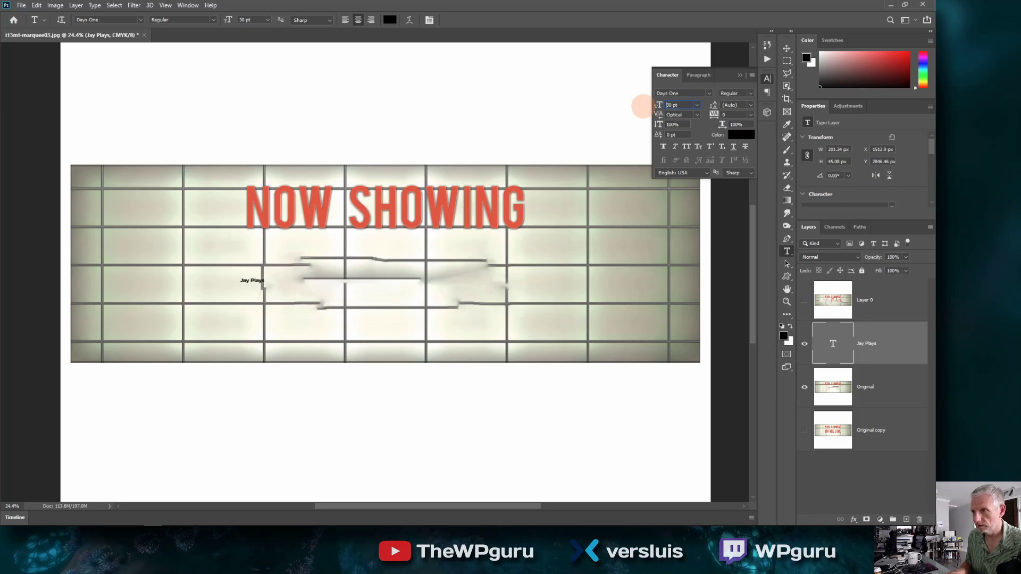
pyautogui.press('Return')
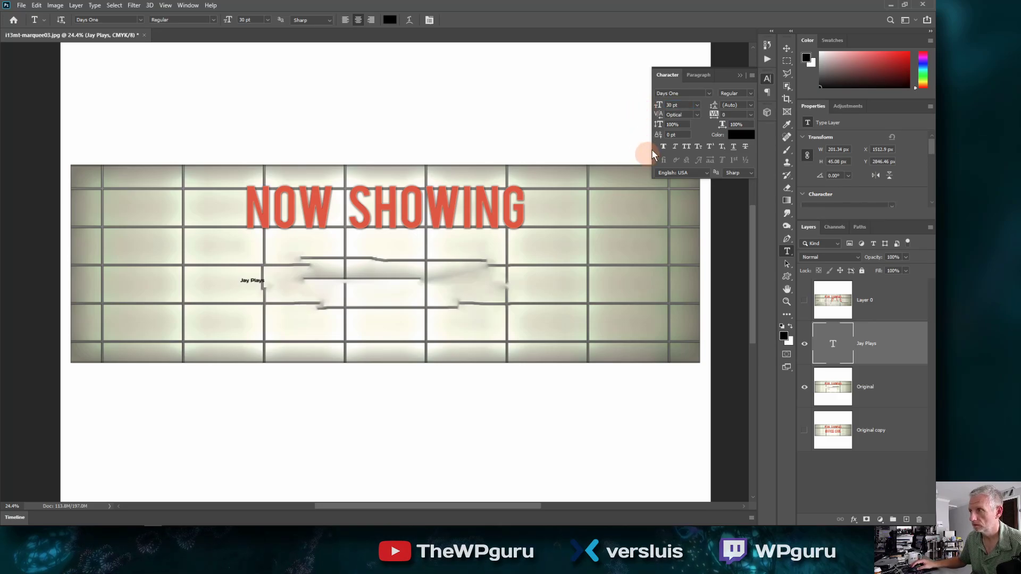
pyautogui.moveTo(681, 105); pyautogui.dragTo(649, 105)
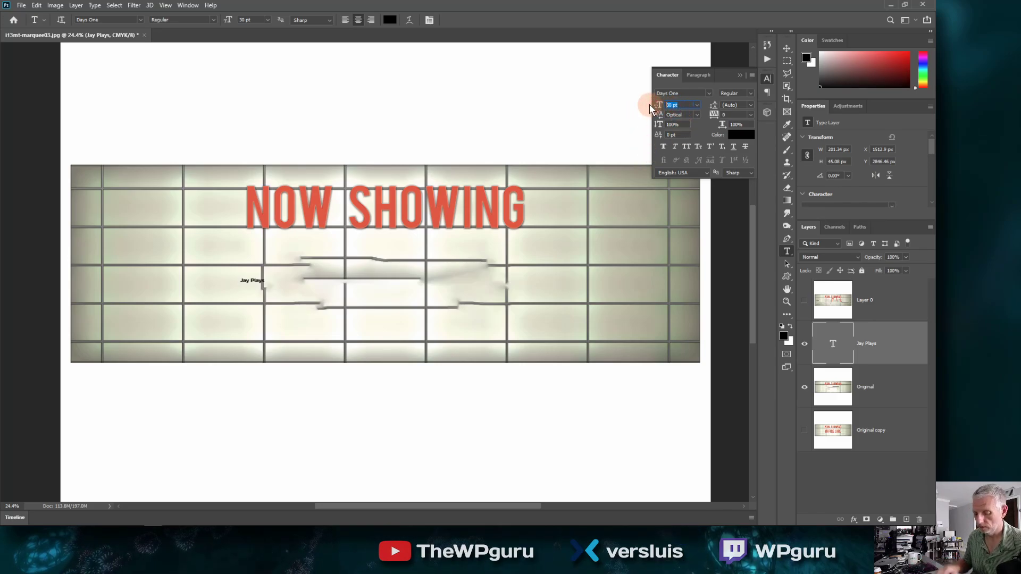
pyautogui.write('30')
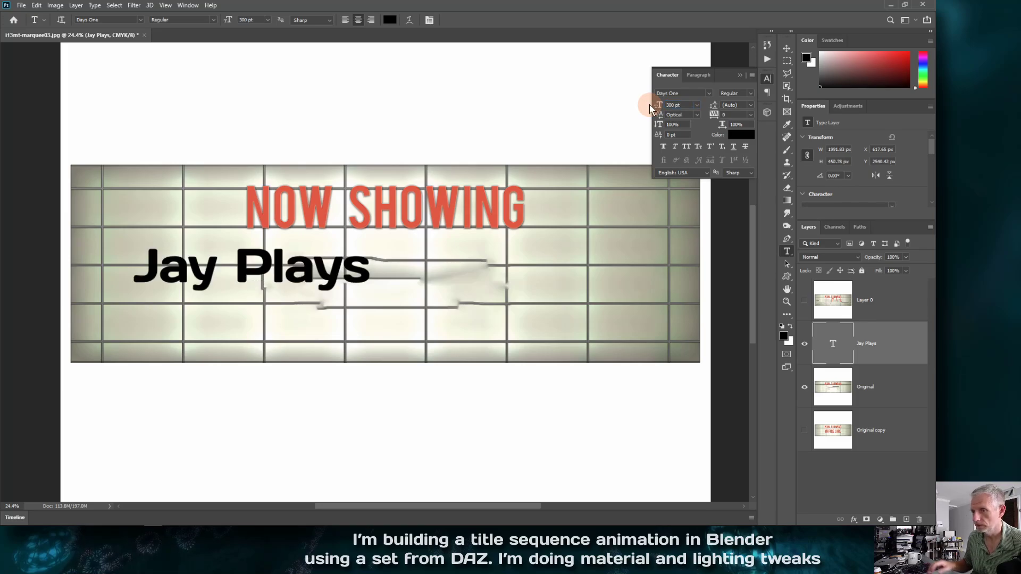
pyautogui.moveTo(665, 106); pyautogui.dragTo(709, 113)
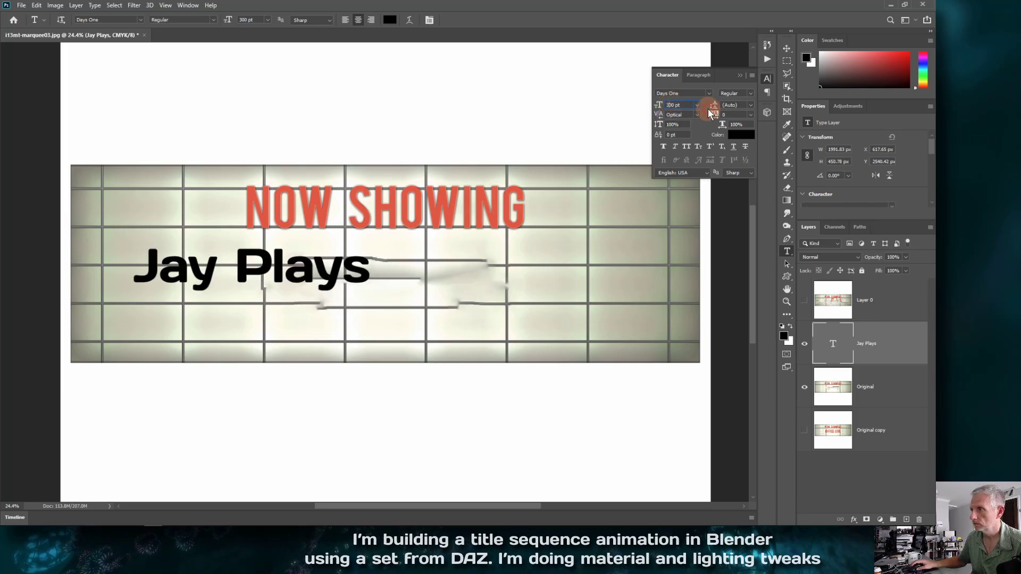
pyautogui.write('500')
pyautogui.press('Return')
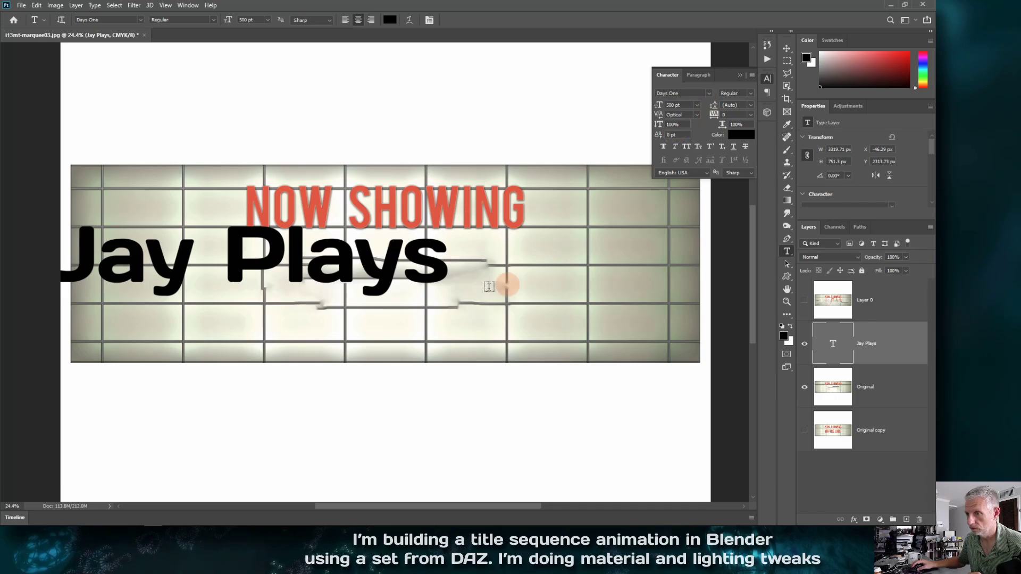
# - Move the Jay Plays text beneath NOW SHOWING so it covers the area where OFFICE GIRL was
pyautogui.click(787, 48)
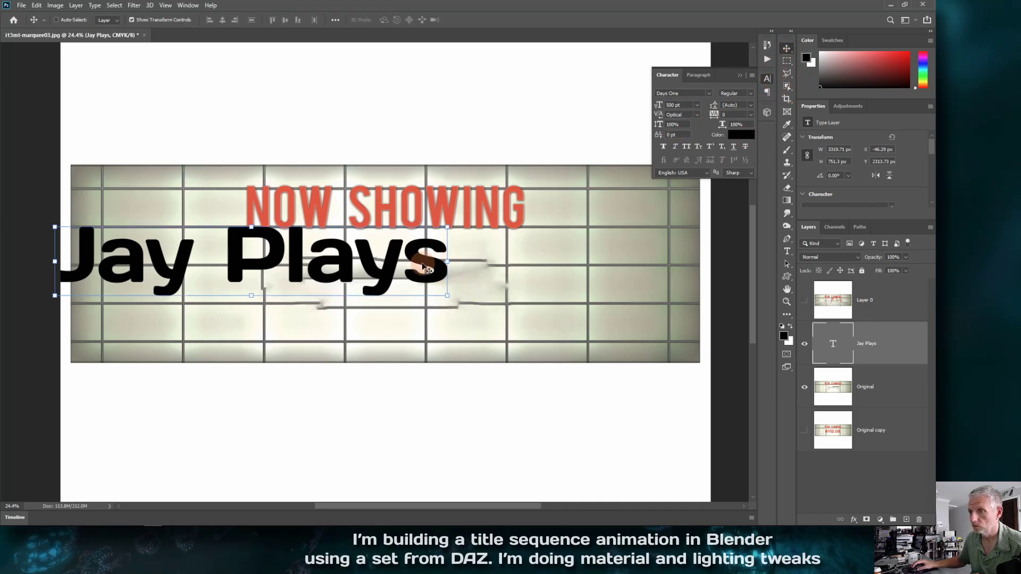
pyautogui.moveTo(440, 266); pyautogui.dragTo(532, 287)
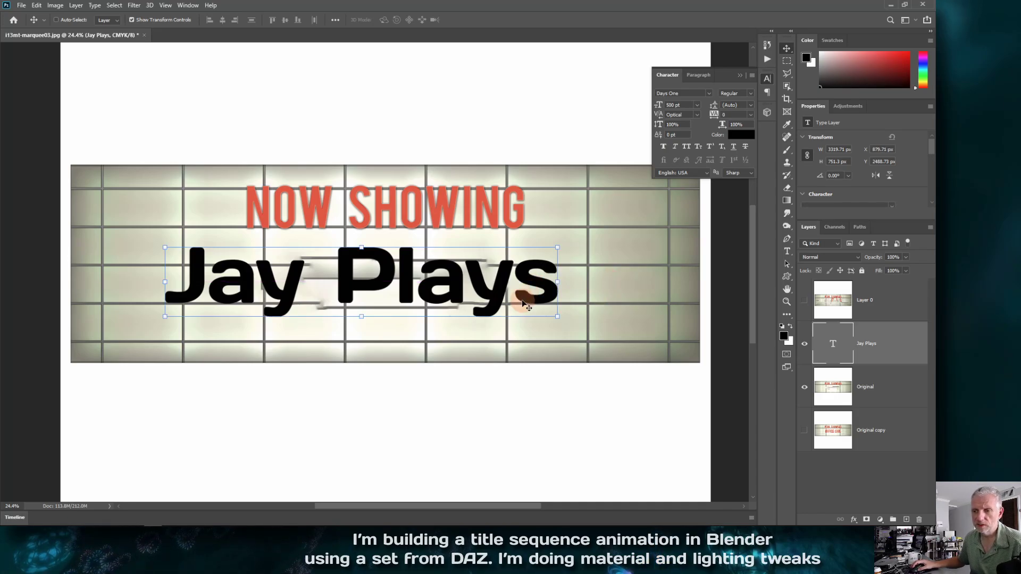
pyautogui.moveTo(552, 304); pyautogui.dragTo(558, 304)
# - Recolor the Jay Plays text to the red sampled from the NOW SHOWING lettering, e5573f
pyautogui.click(741, 134)
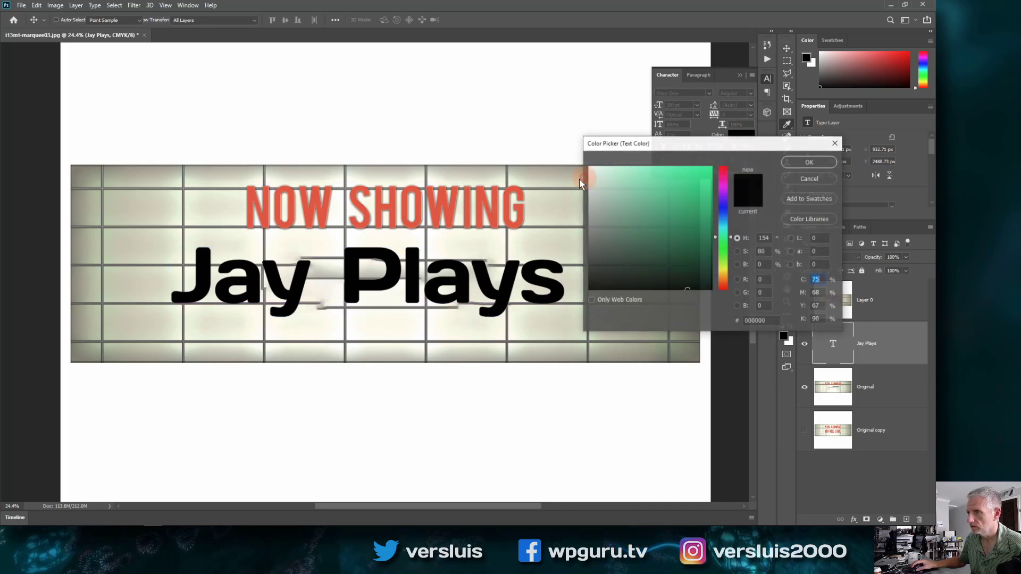
pyautogui.click(532, 191)
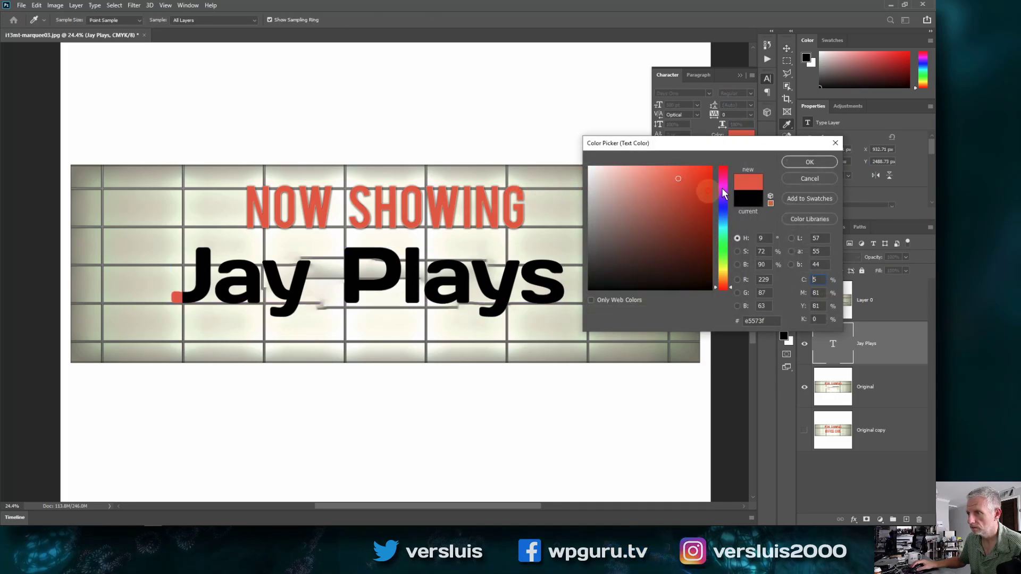
pyautogui.click(830, 162)
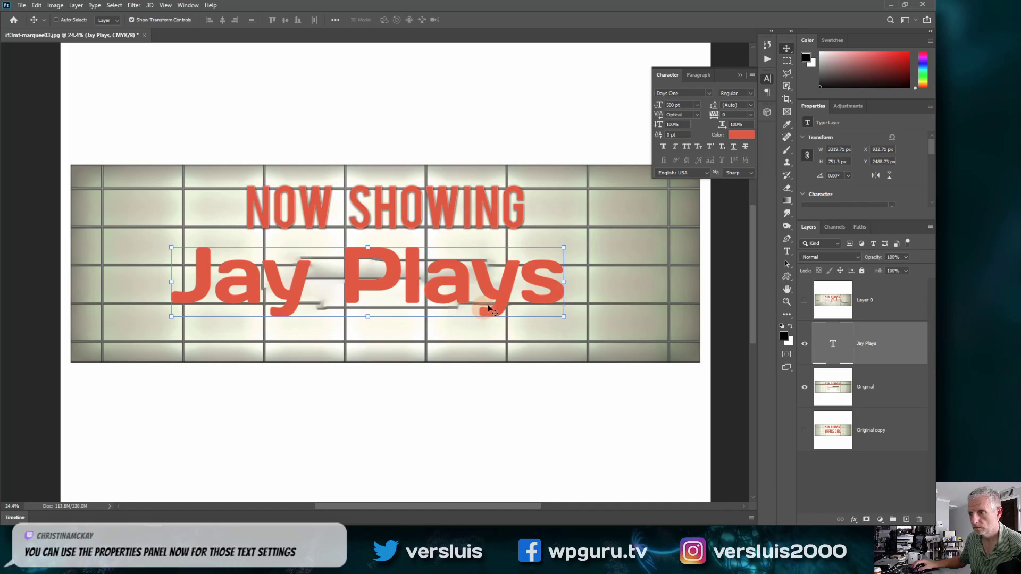
# - Add an Outer Glow layer style to the Jay Plays text with 71% spread and 128 px size
pyautogui.rightClick(884, 345)
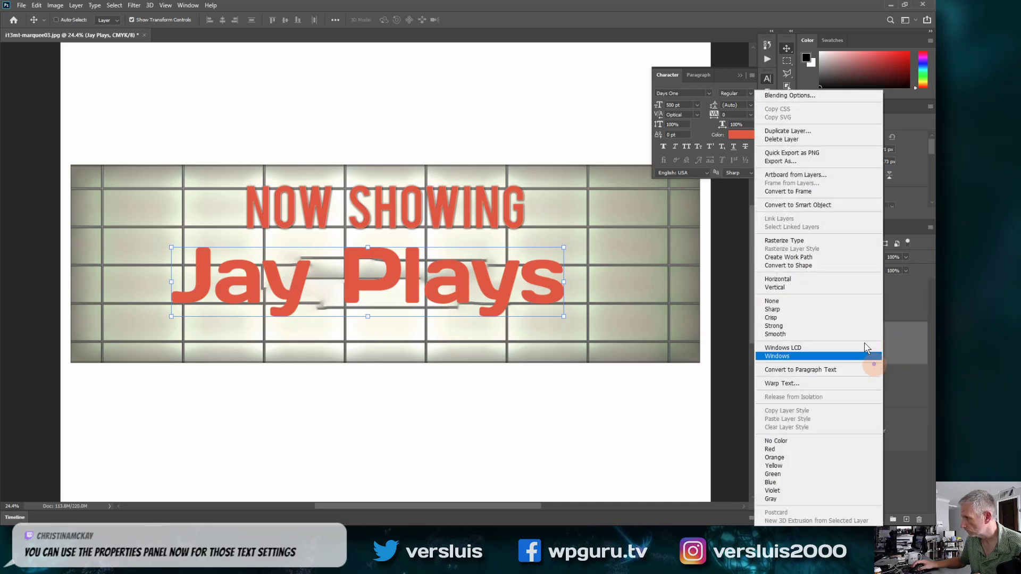
pyautogui.click(850, 97)
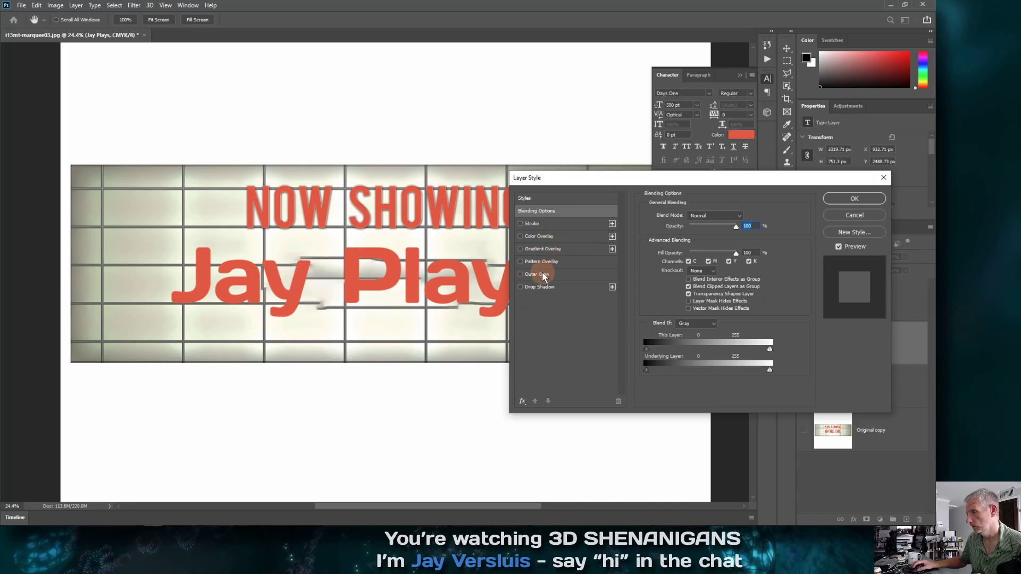
pyautogui.click(558, 274)
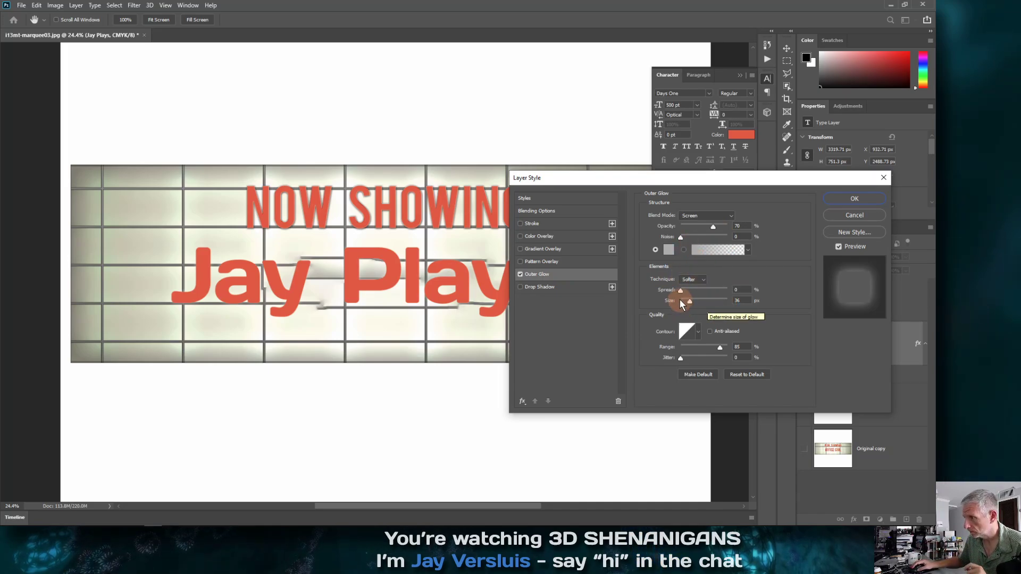
pyautogui.moveTo(691, 301); pyautogui.dragTo(714, 289)
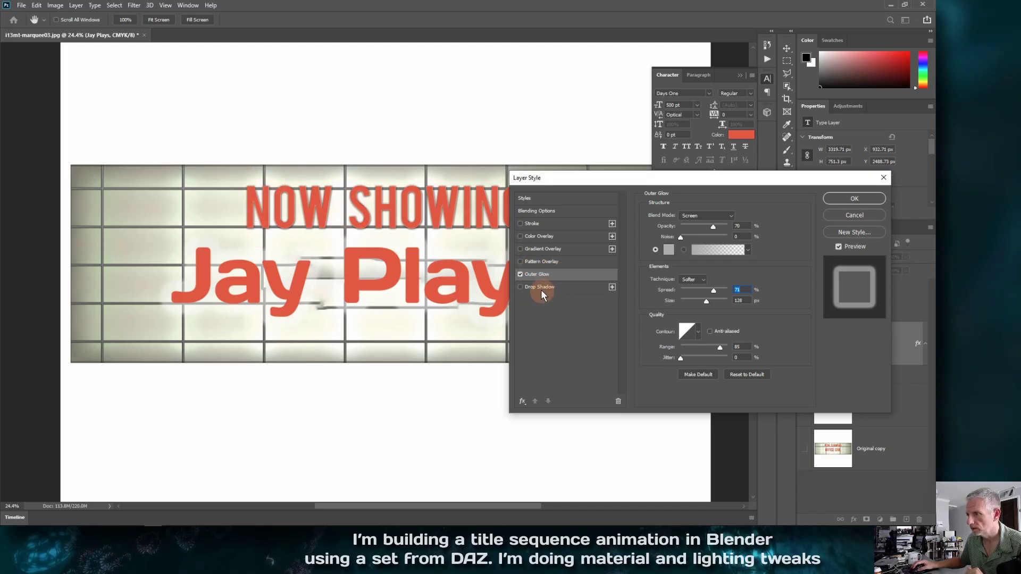
# - Add a Stroke layer style to the Jay Plays text and color it yellow-green, b7d757
pyautogui.click(543, 223)
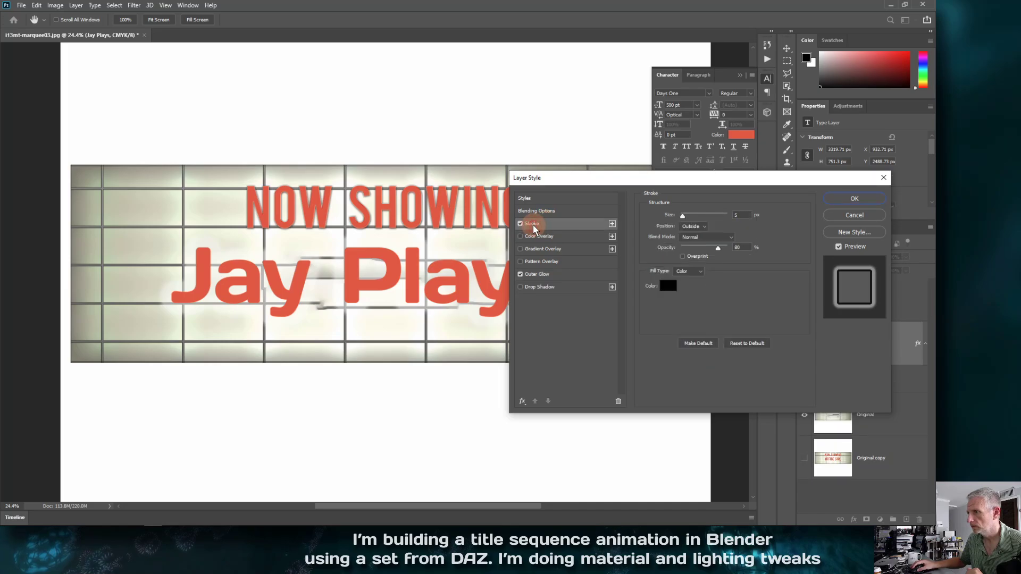
pyautogui.click(667, 285)
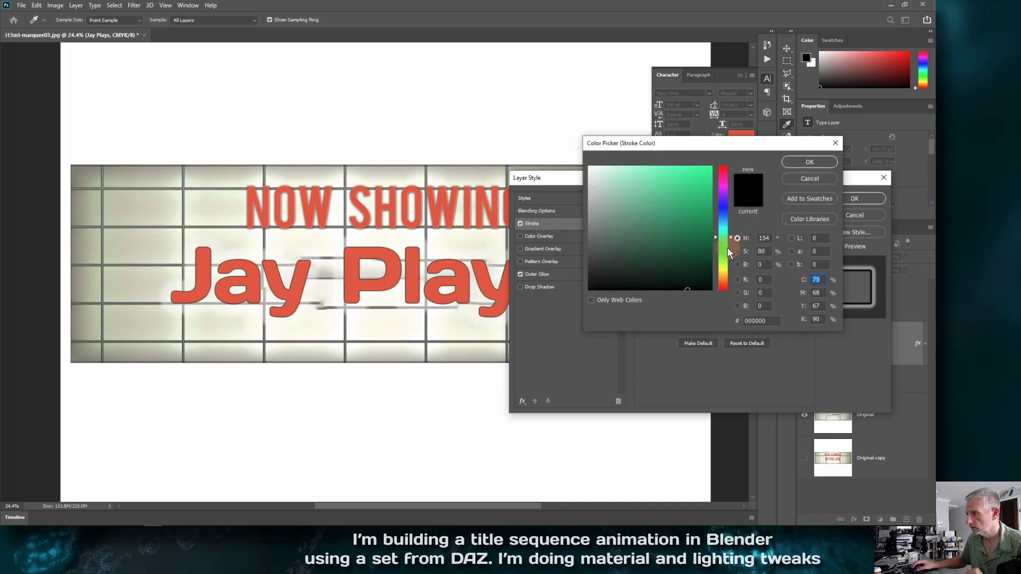
pyautogui.click(727, 265)
pyautogui.click(660, 177)
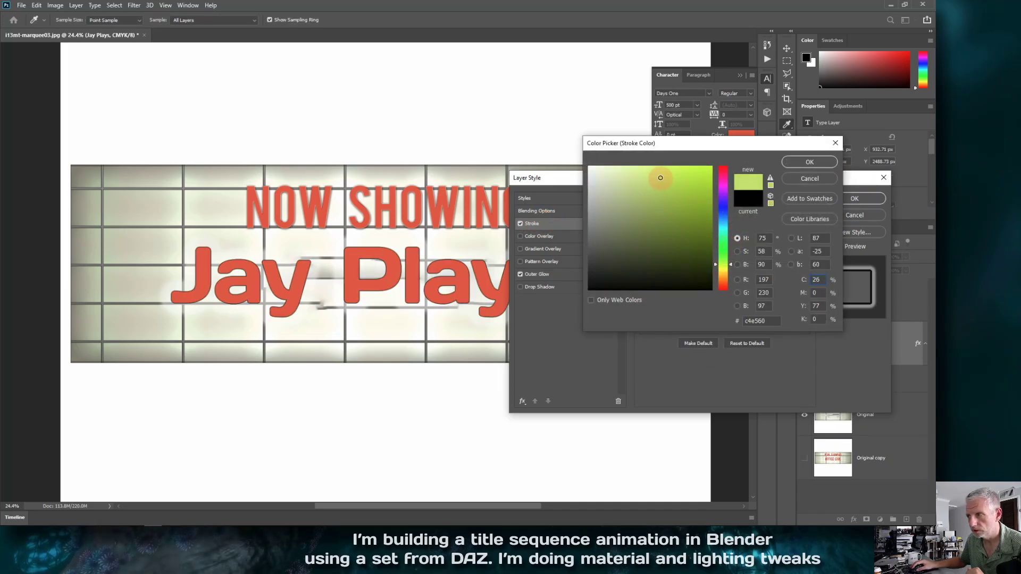
pyautogui.click(659, 174)
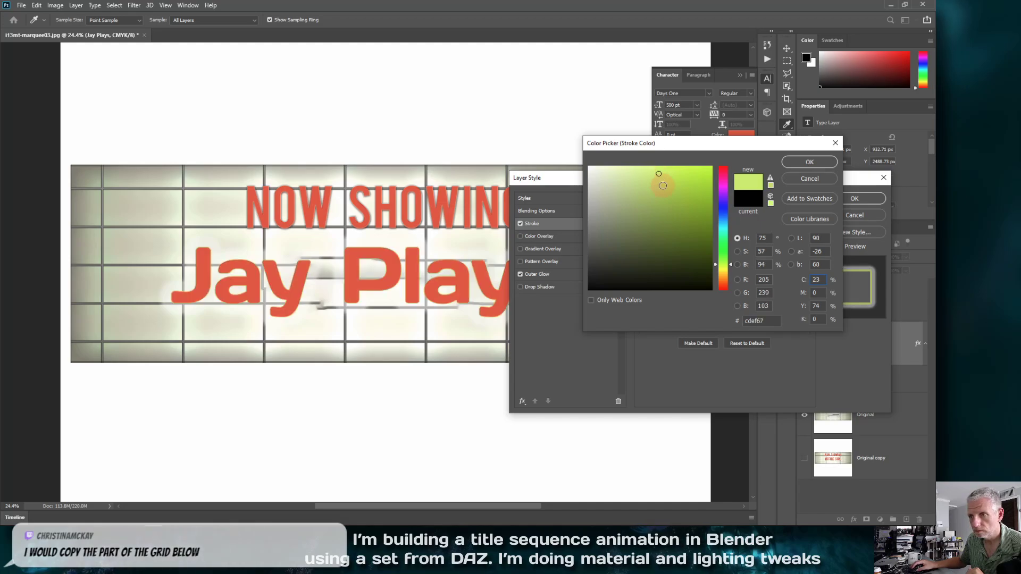
pyautogui.click(662, 185)
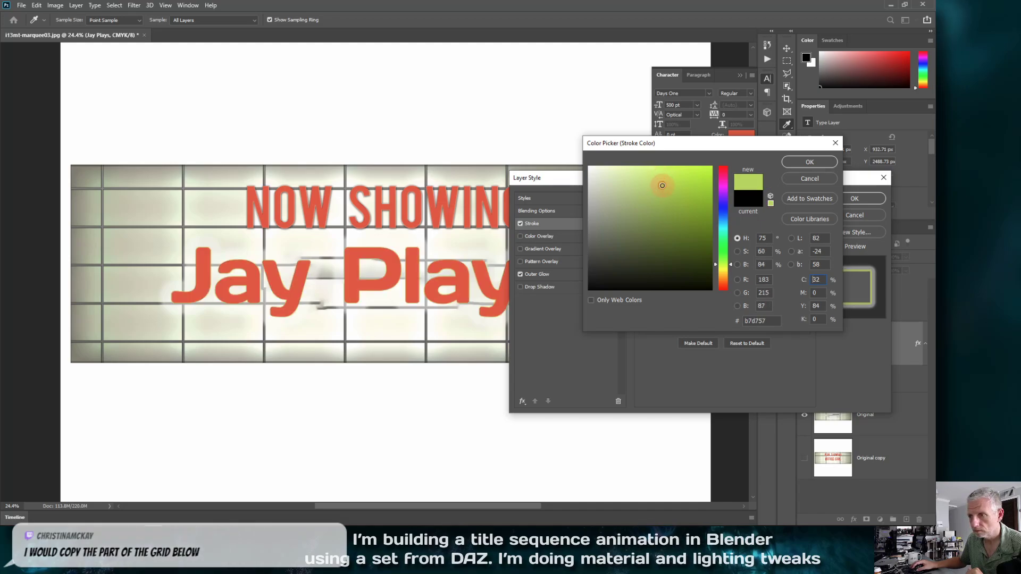
pyautogui.click(810, 162)
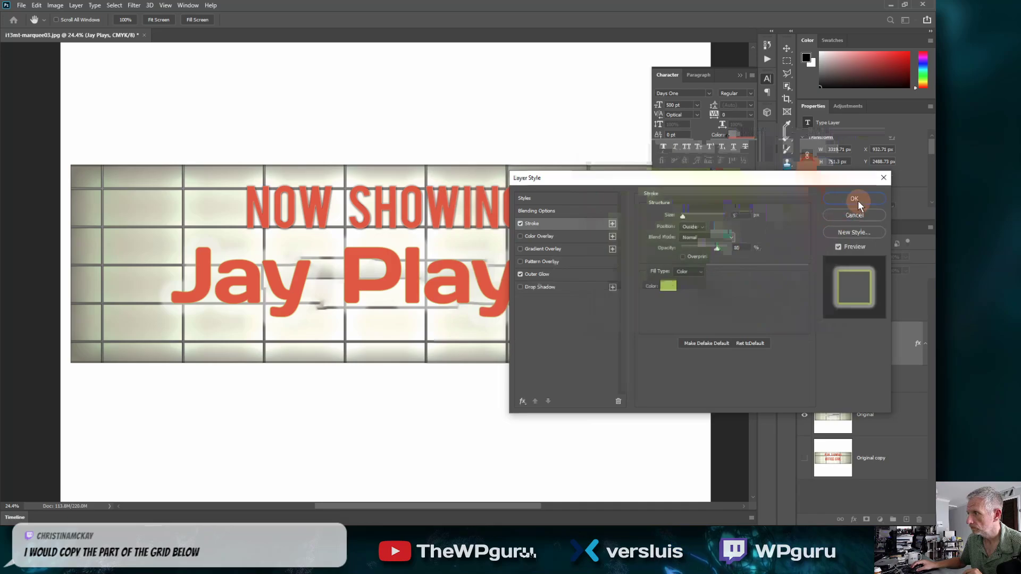
# - Add a Drop Shadow to the Jay Plays text with its default settings and apply the layer styles
pyautogui.click(537, 275)
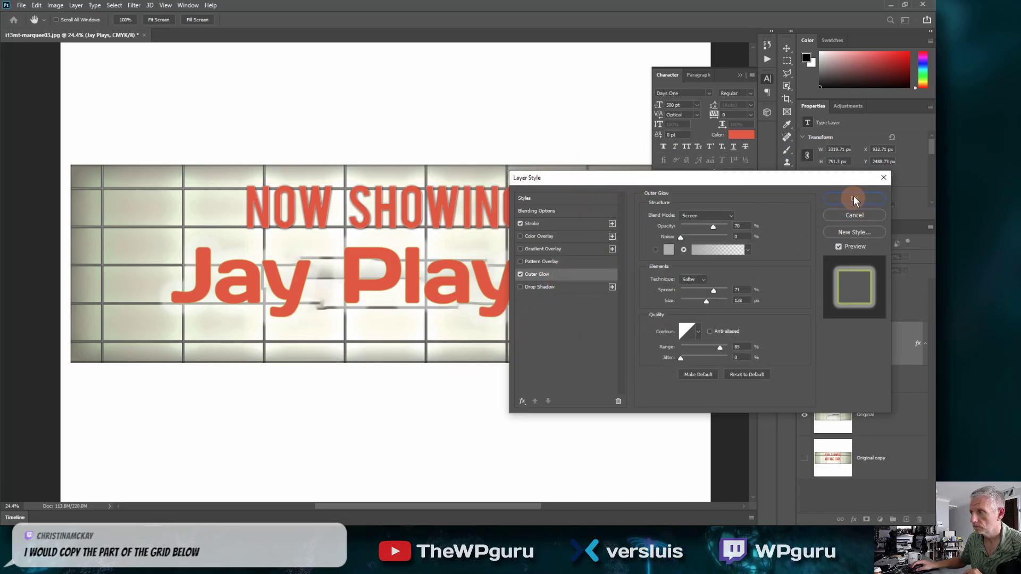
pyautogui.click(564, 288)
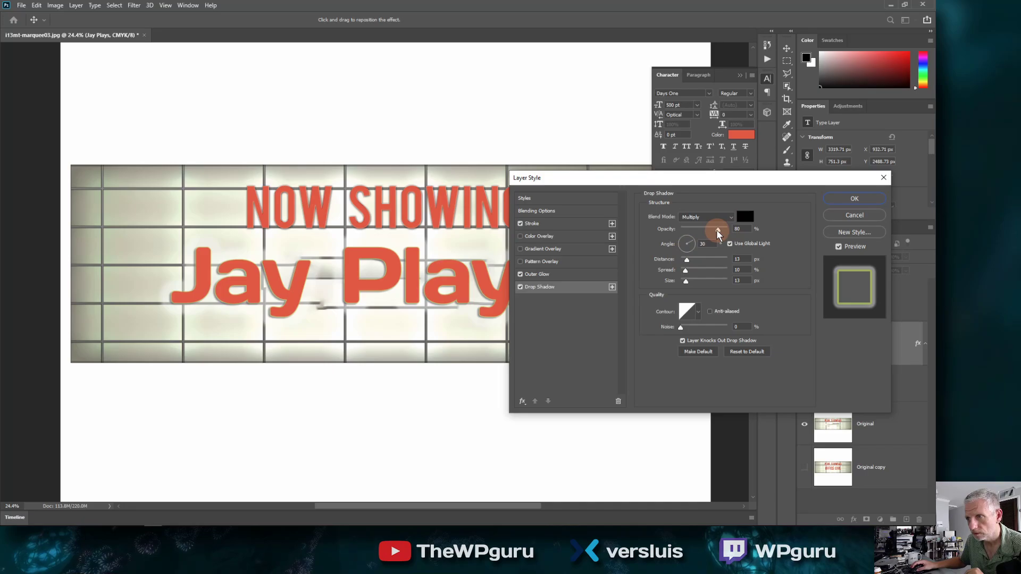
pyautogui.click(850, 202)
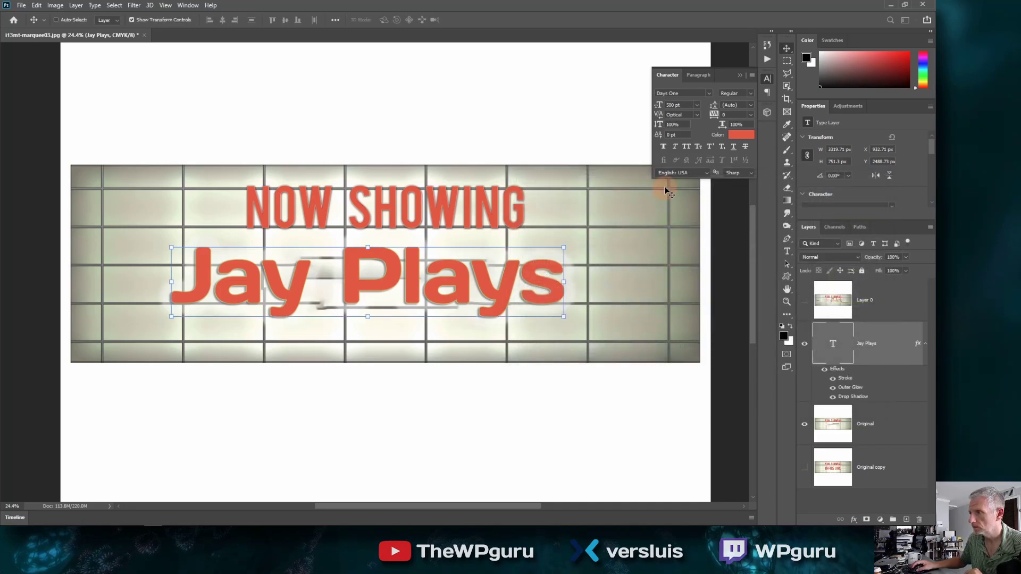
# - Center the Jay Plays text horizontally under NOW SHOWING and change its font to Bebas Neue
pyautogui.click(566, 397)
pyautogui.moveTo(432, 297); pyautogui.dragTo(432, 294)
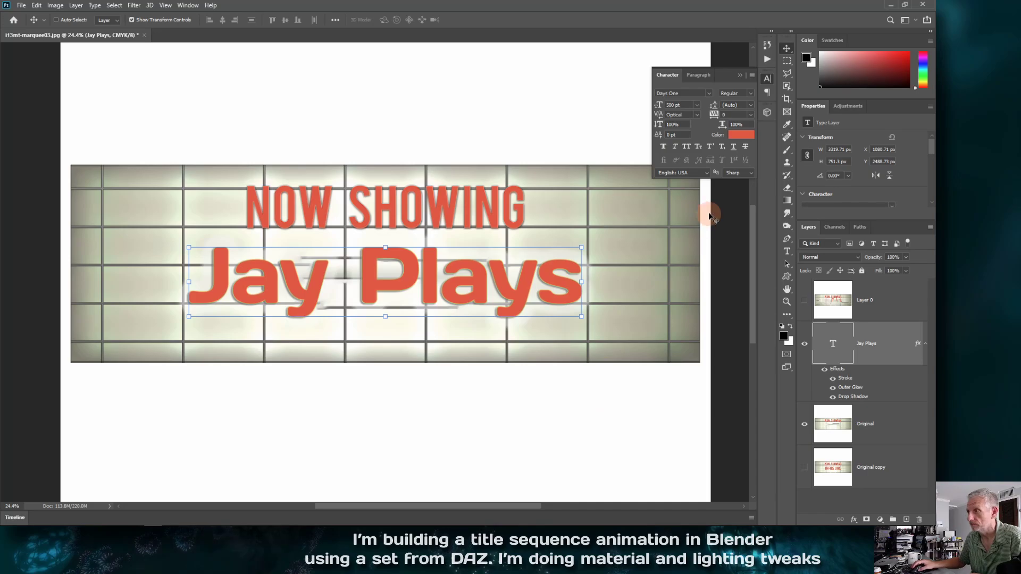
pyautogui.click(709, 91)
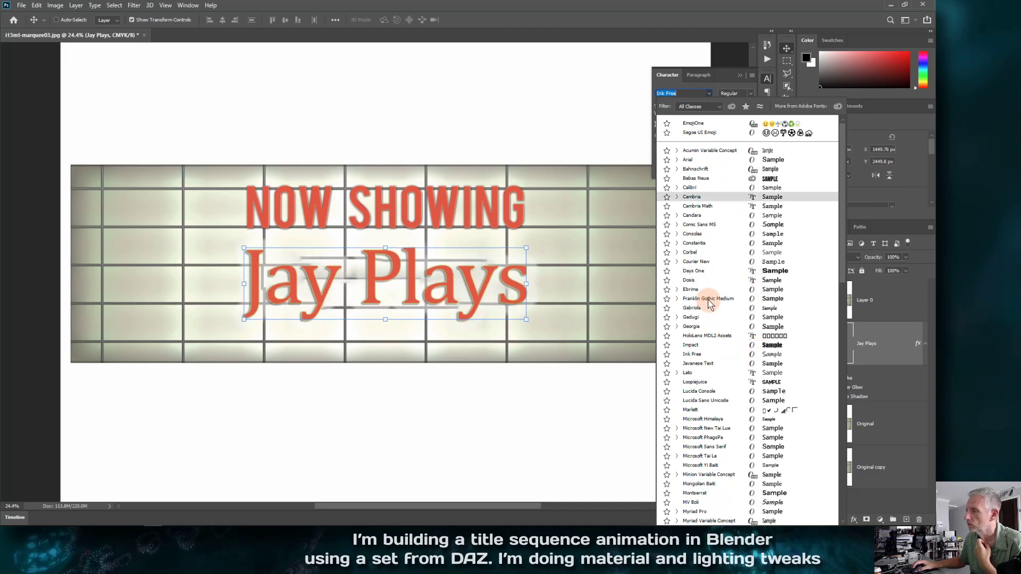
pyautogui.click(707, 298)
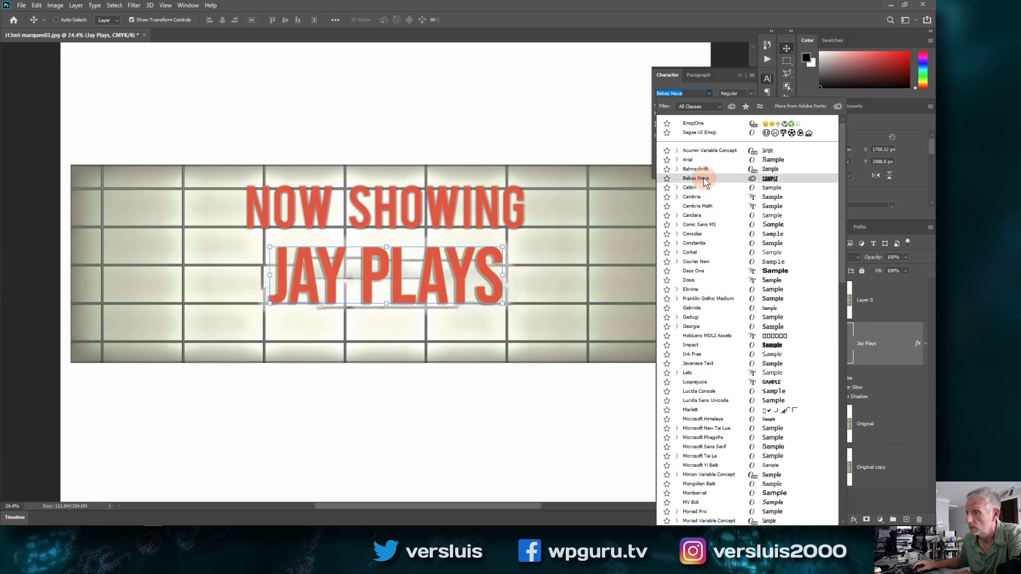
pyautogui.click(703, 180)
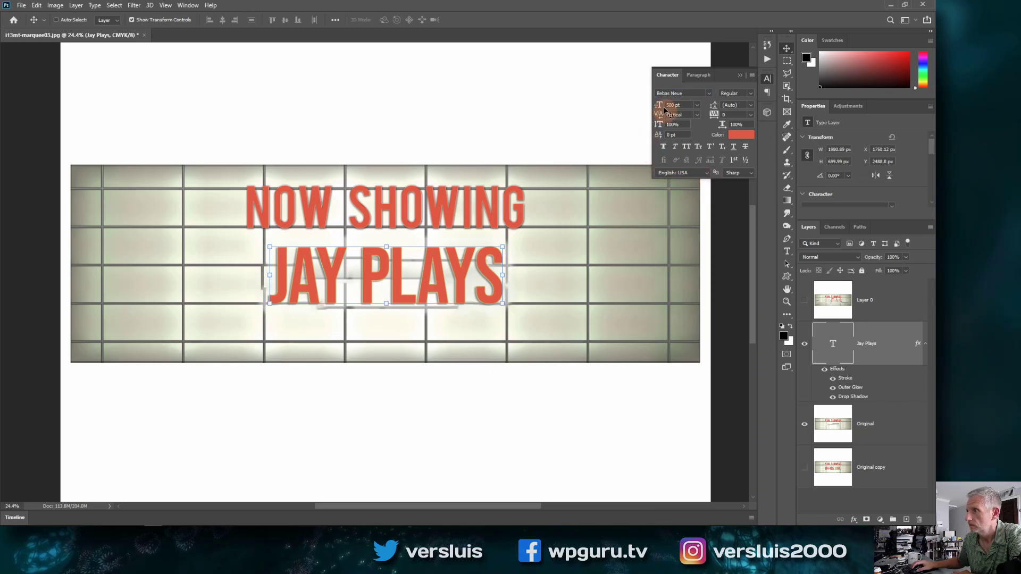
# - Scale the Jay Plays text proportionally to about 146% and center it beneath NOW SHOWING
pyautogui.hotkey('ctrl', 't')
pyautogui.moveTo(512, 233); pyautogui.dragTo(552, 217)
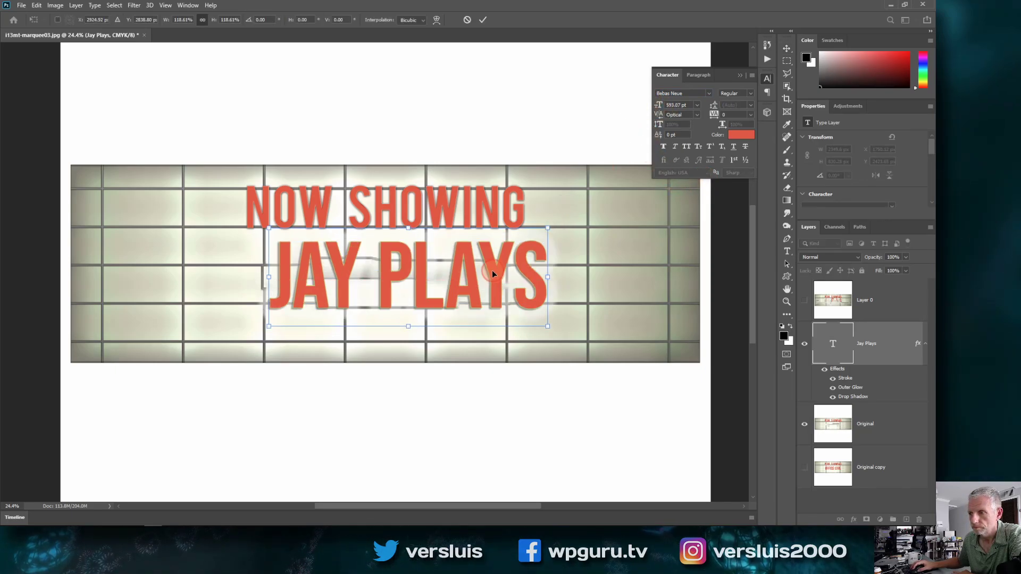
pyautogui.moveTo(493, 270); pyautogui.dragTo(467, 283)
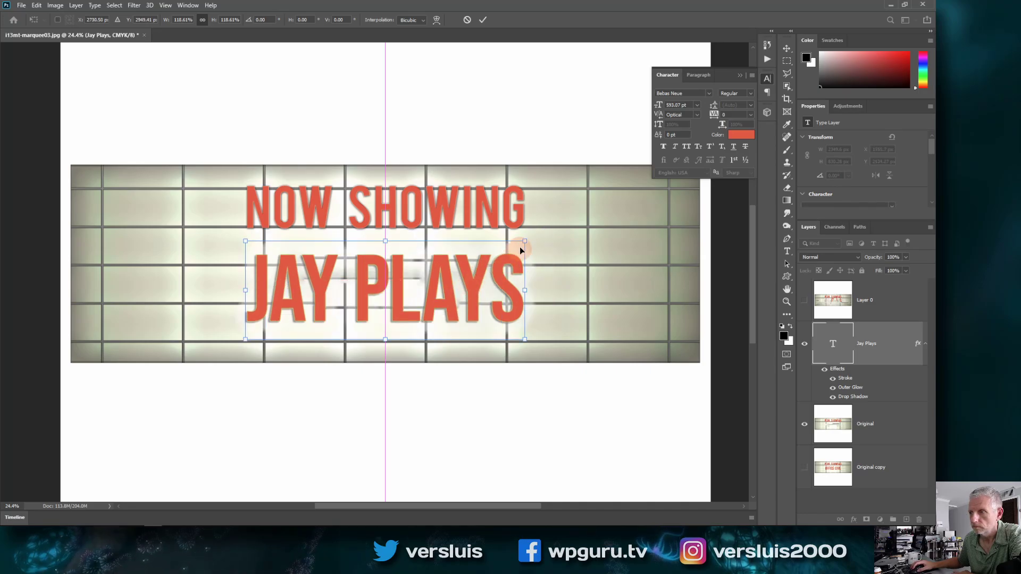
pyautogui.moveTo(525, 243); pyautogui.dragTo(588, 218)
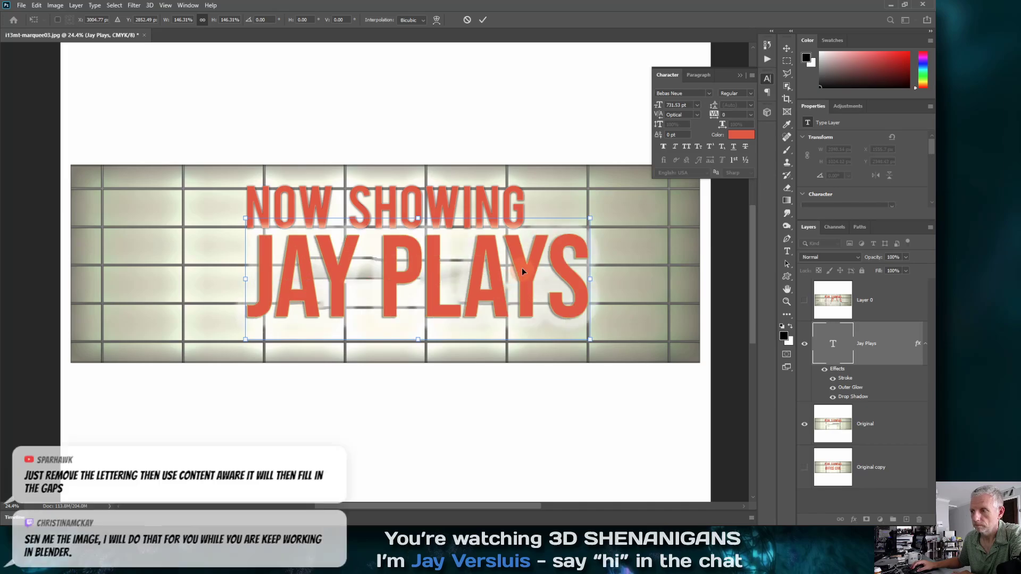
pyautogui.moveTo(512, 274); pyautogui.dragTo(486, 274)
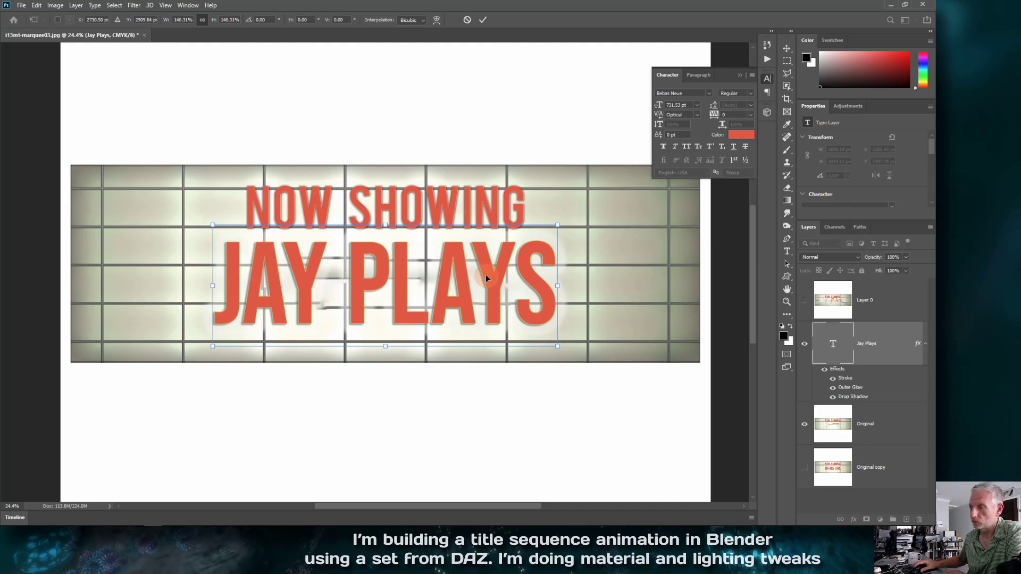
# - Hide and reshow the Jay Plays layer to compare the lettering with the patched marquee background beneath it
pyautogui.click(804, 343)
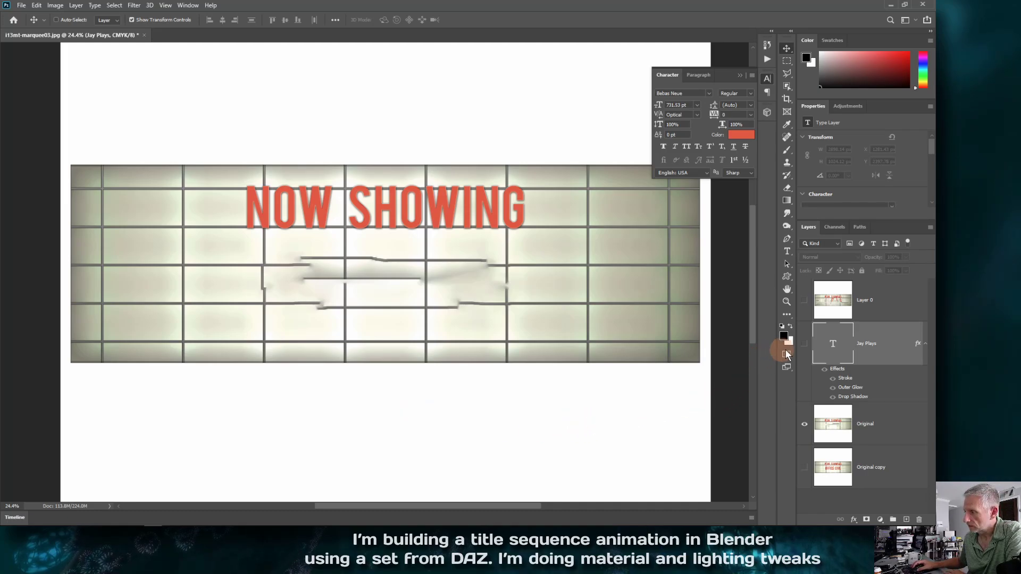
pyautogui.click(804, 344)
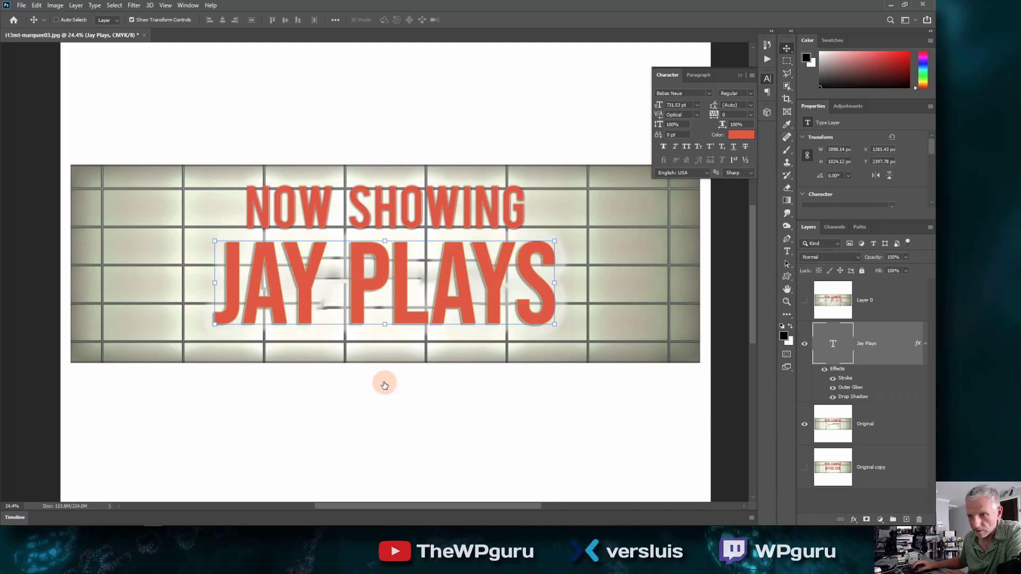
pyautogui.click(406, 315)
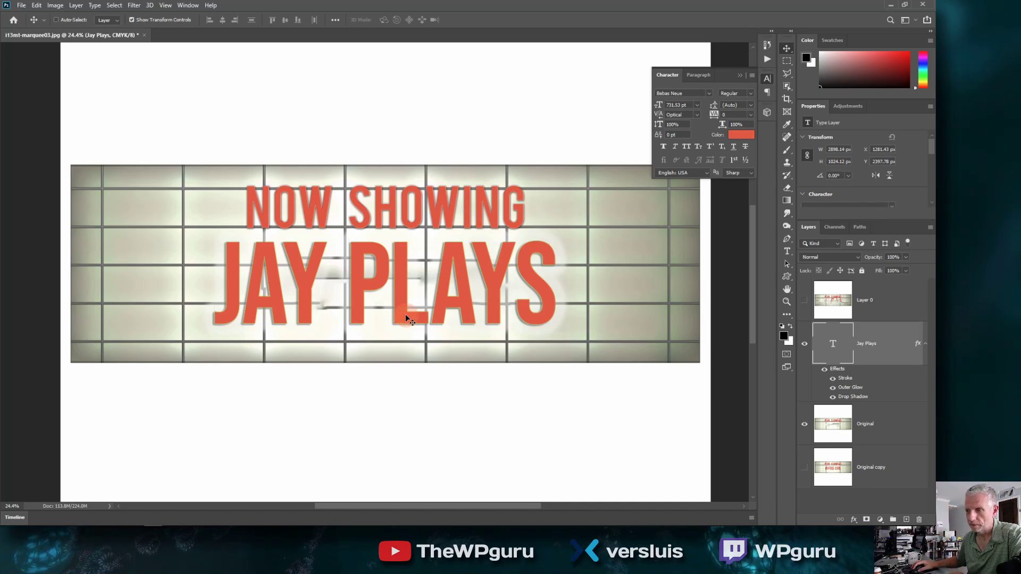
pyautogui.click(406, 315)
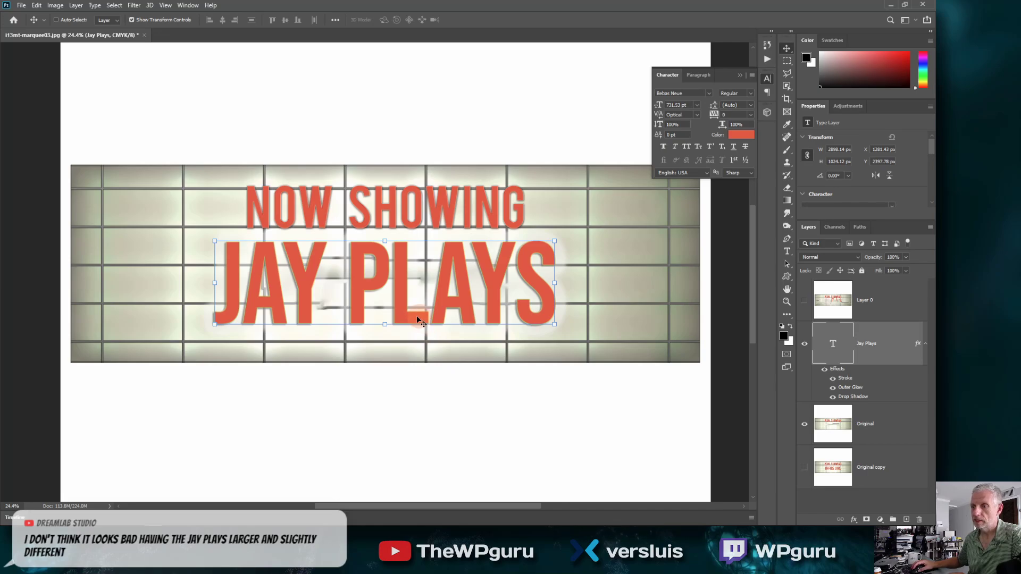
# - Nudge the Jay Plays text straight down by 10 px
pyautogui.moveTo(417, 316); pyautogui.dragTo(417, 321)
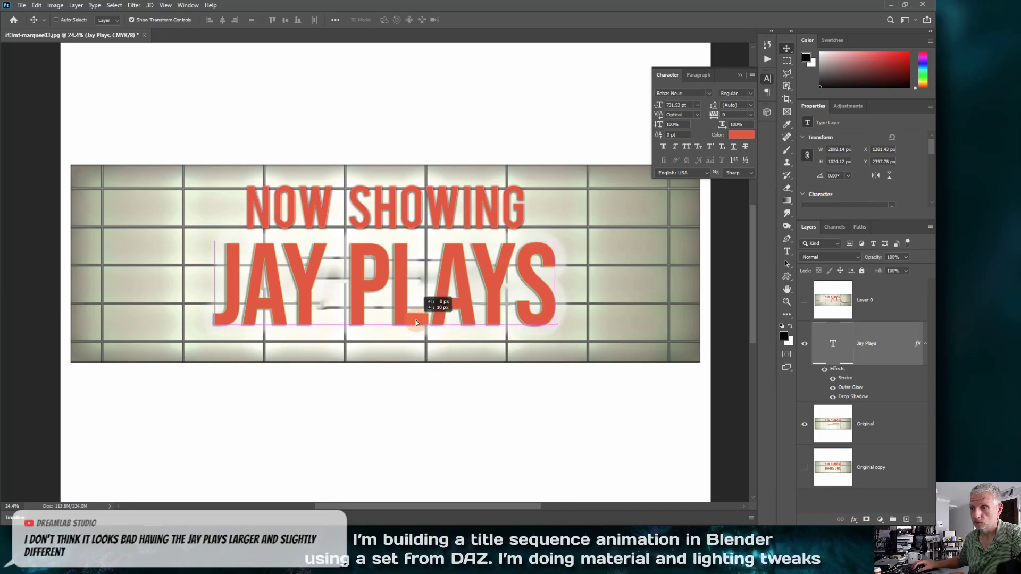
pyautogui.moveTo(416, 323); pyautogui.dragTo(416, 323)
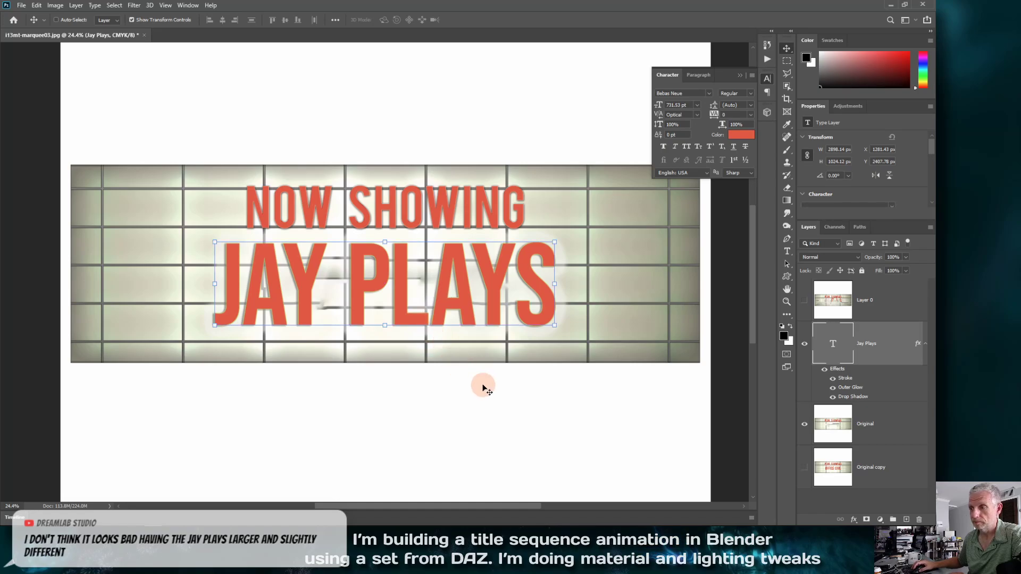
pyautogui.moveTo(418, 321); pyautogui.dragTo(418, 322)
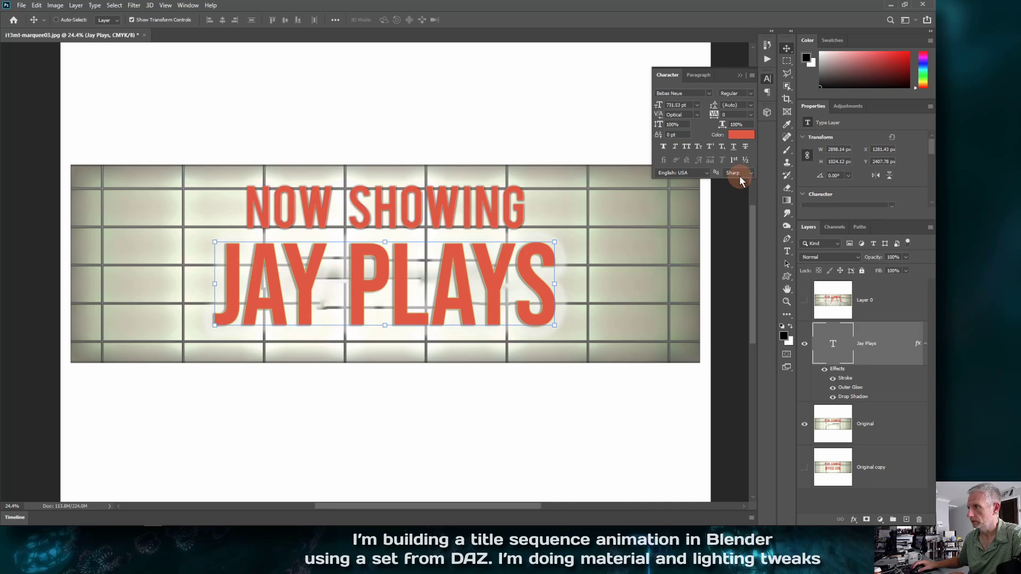
# - Set the Jay Plays font size to 750 pt and shift the enlarged text slightly down under NOW SHOWING
pyautogui.click(679, 104)
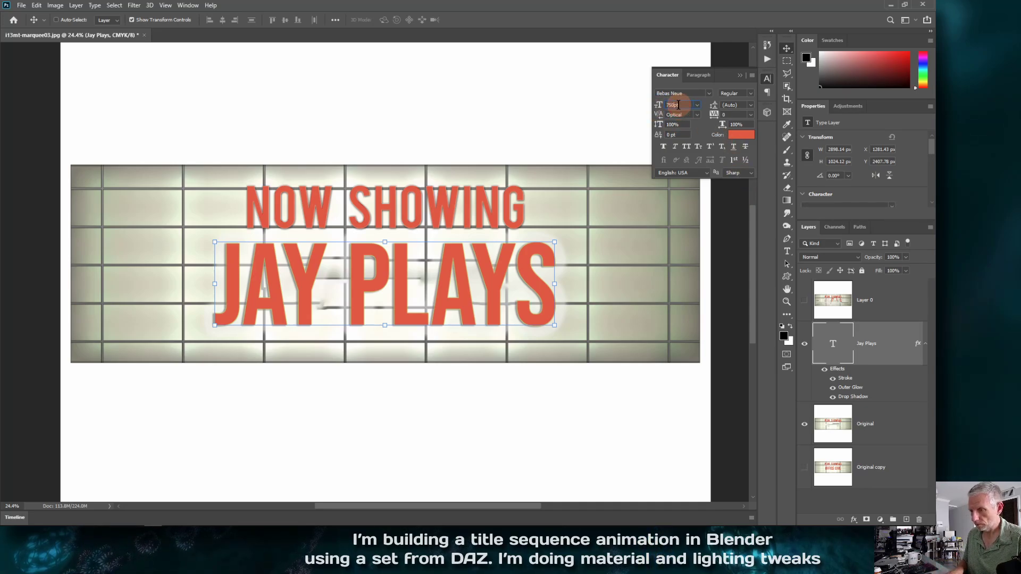
pyautogui.press('Return')
pyautogui.moveTo(493, 283); pyautogui.dragTo(493, 289)
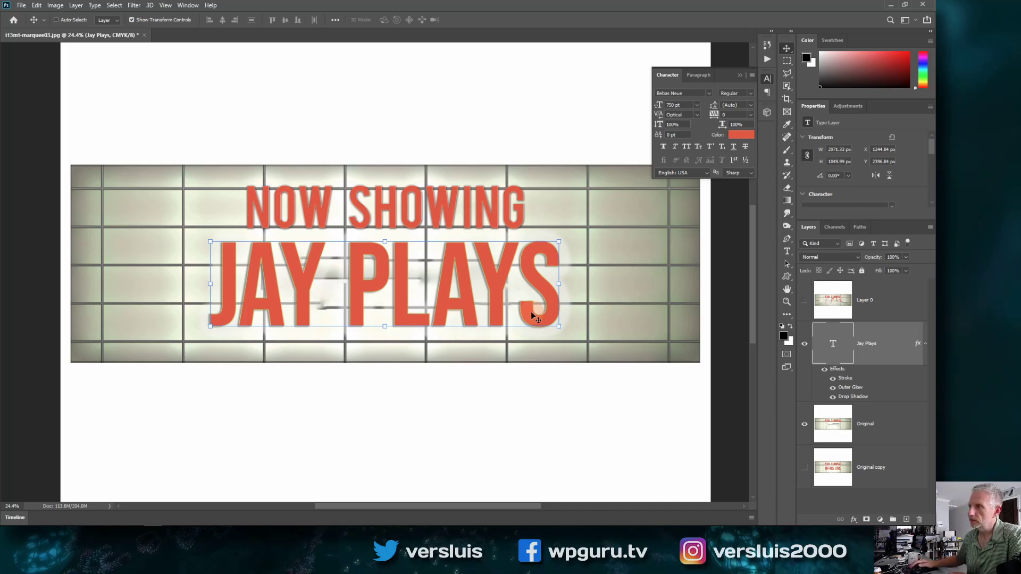
pyautogui.click(767, 80)
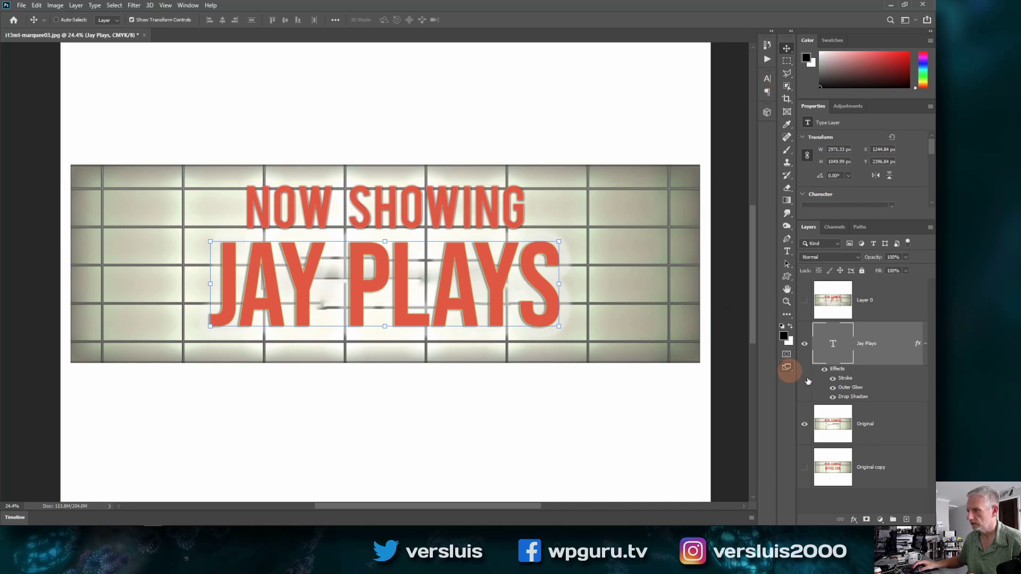
# - Save the layered marquee on the computer as i13mt-marquee03.psd in the Theatre textures folder
pyautogui.click(22, 6)
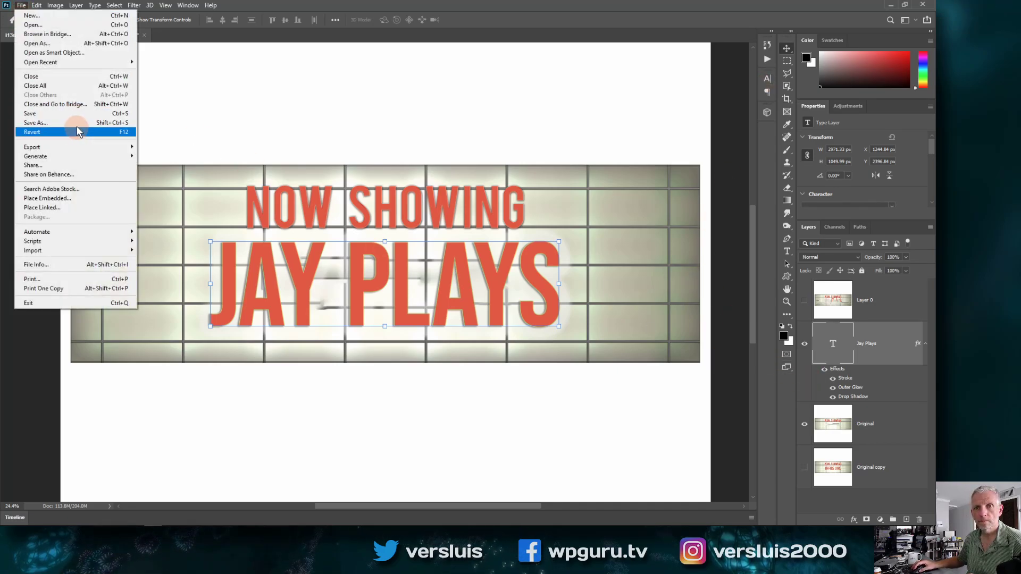
pyautogui.click(80, 130)
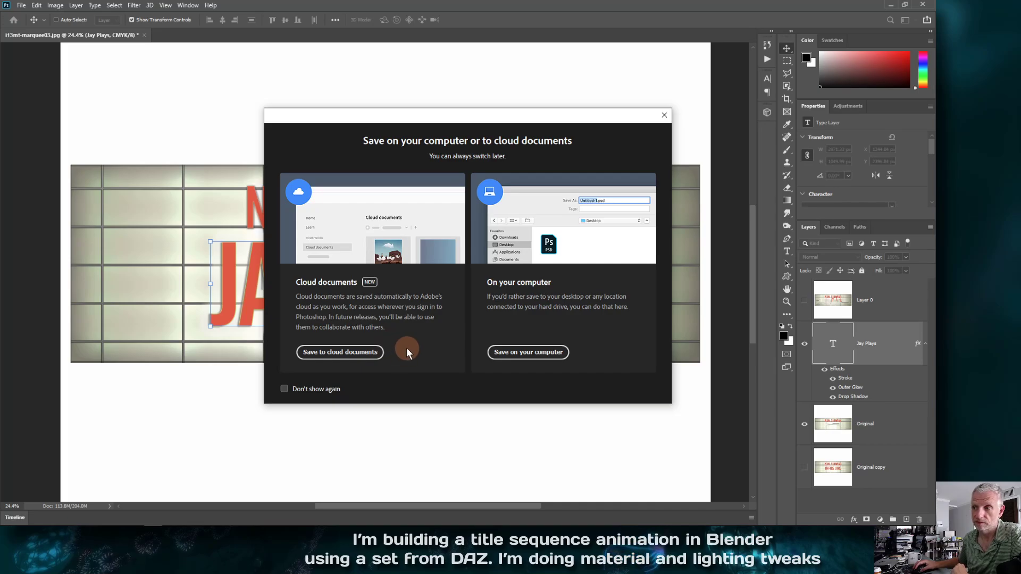
pyautogui.click(526, 358)
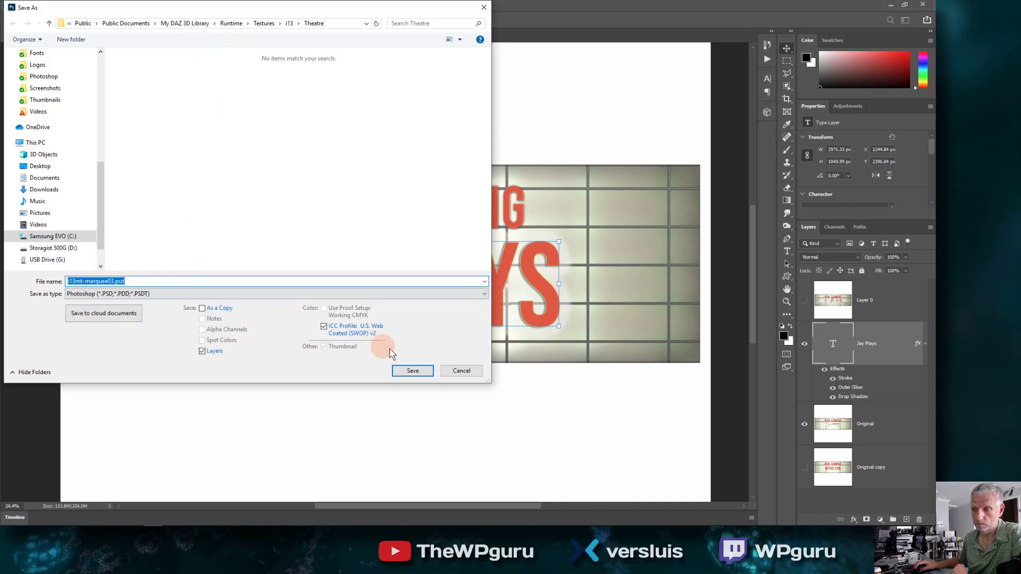
pyautogui.click(414, 371)
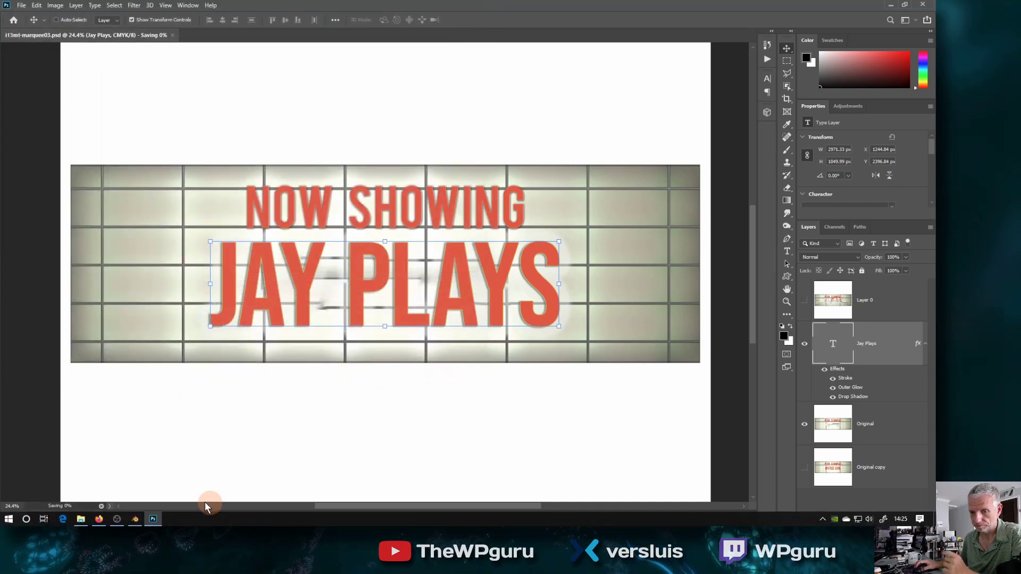
# - In File Explorer, rename the original i13mt-marquee03.jpg texture as i13mt-marquee03-original.jpg
pyautogui.click(81, 520)
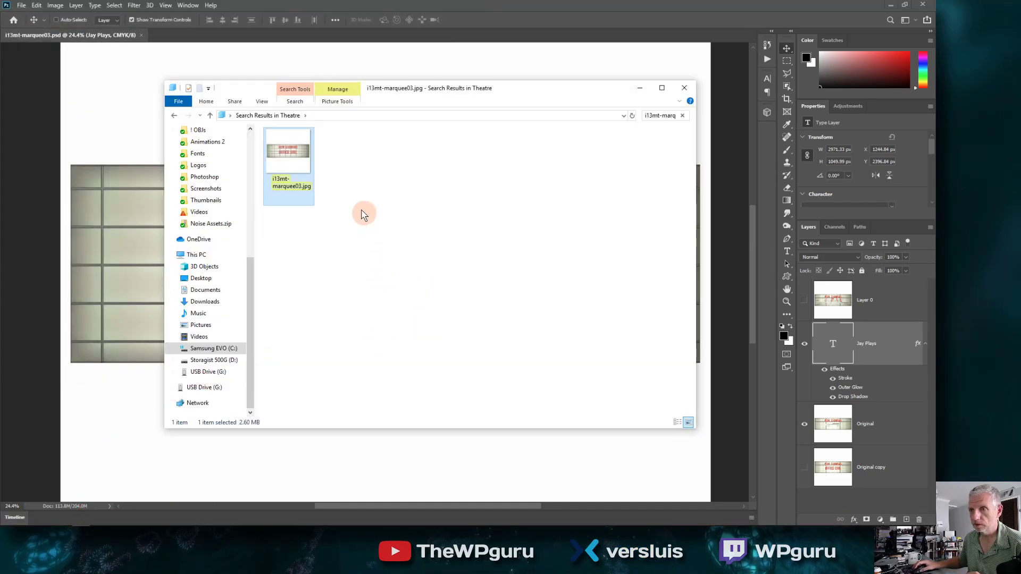
pyautogui.click(292, 190)
pyautogui.click(292, 193)
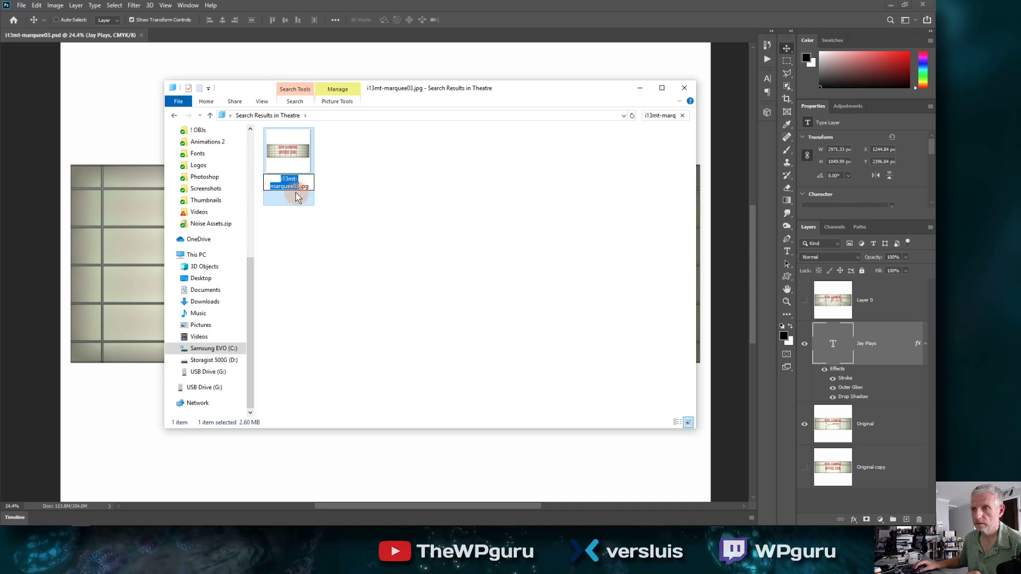
pyautogui.press('Right')
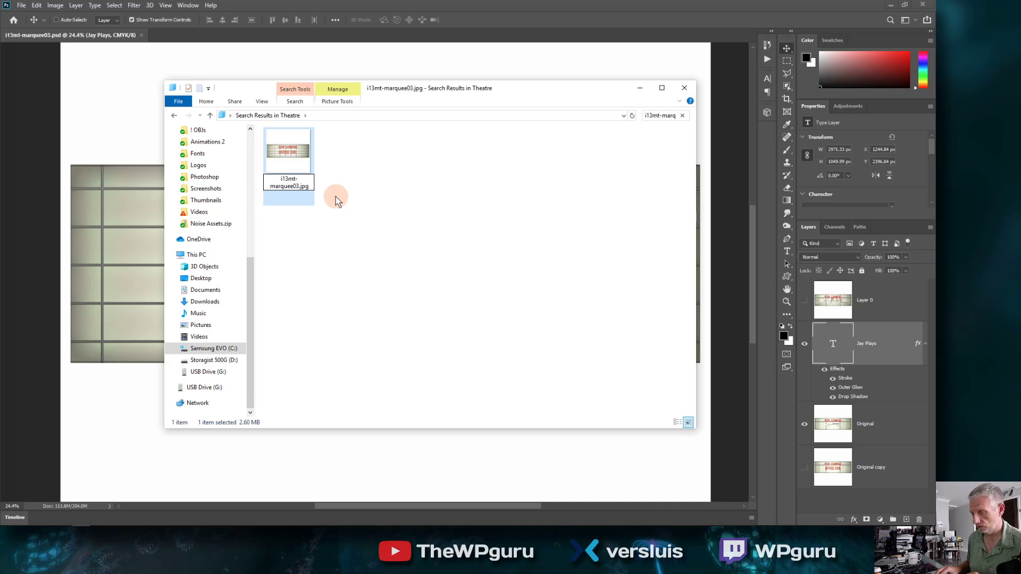
pyautogui.write('-ori')
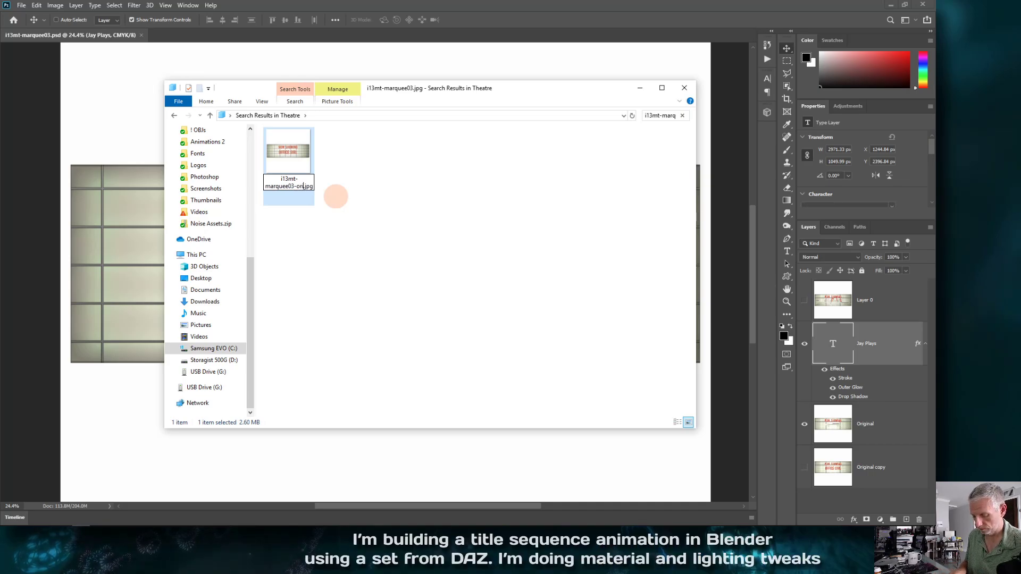
pyautogui.write('ginal')
pyautogui.press('Return')
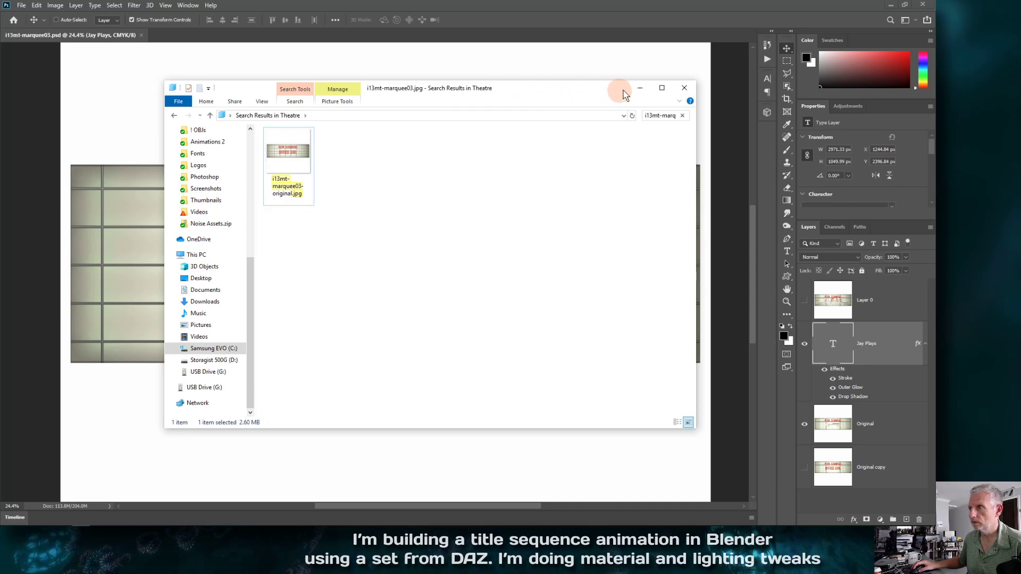
# - Switch back to Photoshop and export the Jay Plays marquee as i13mt-marquee03.jpg at 100% quality into the Theatre textures folder
pyautogui.click(527, 7)
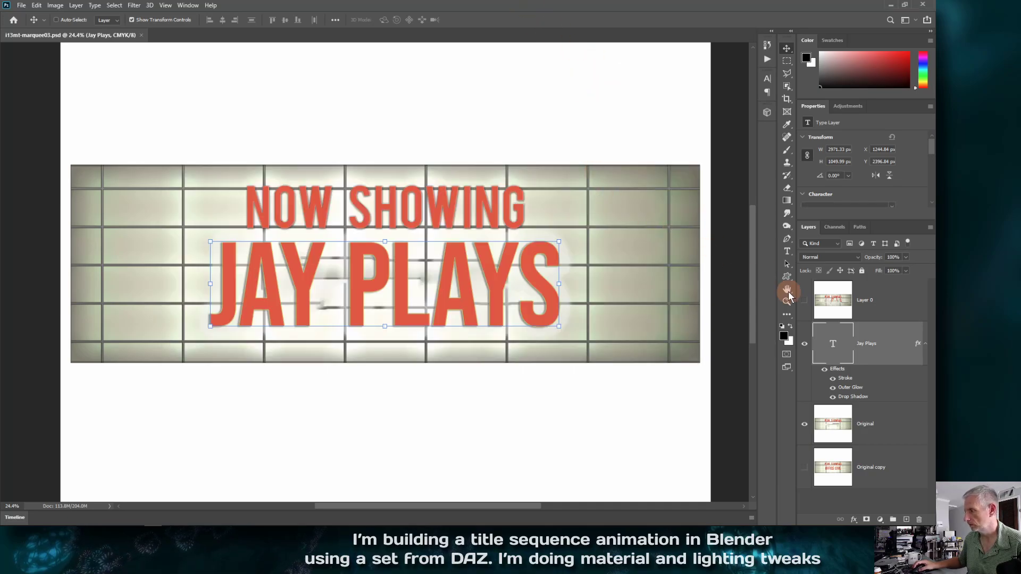
pyautogui.click(34, 20)
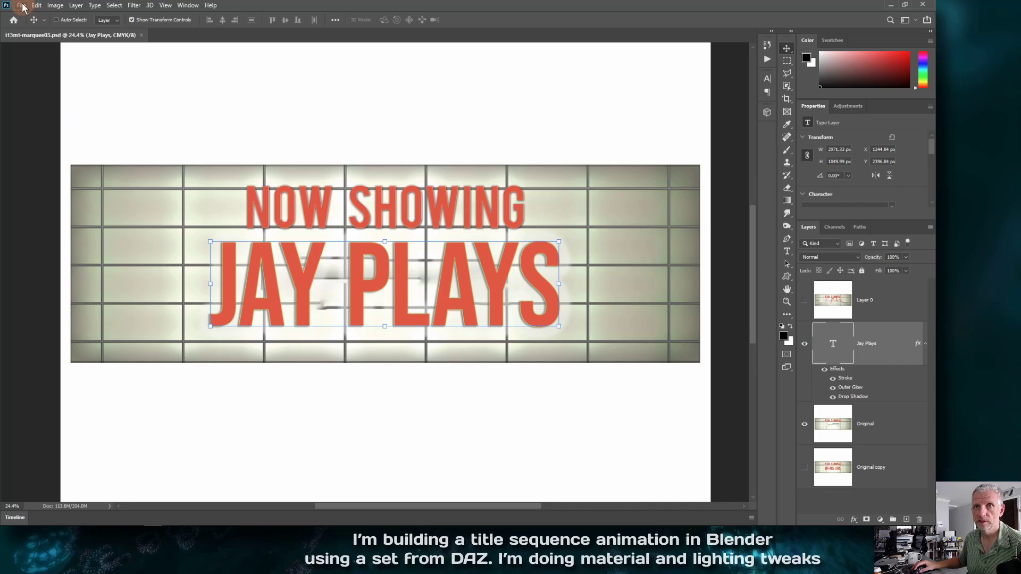
pyautogui.click(22, 5)
pyautogui.click(72, 148)
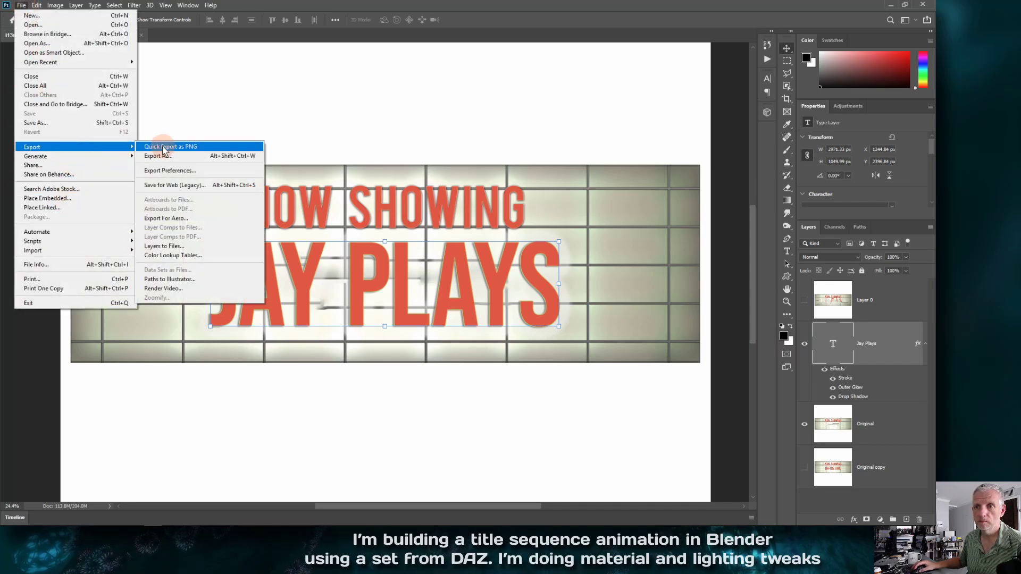
pyautogui.click(165, 151)
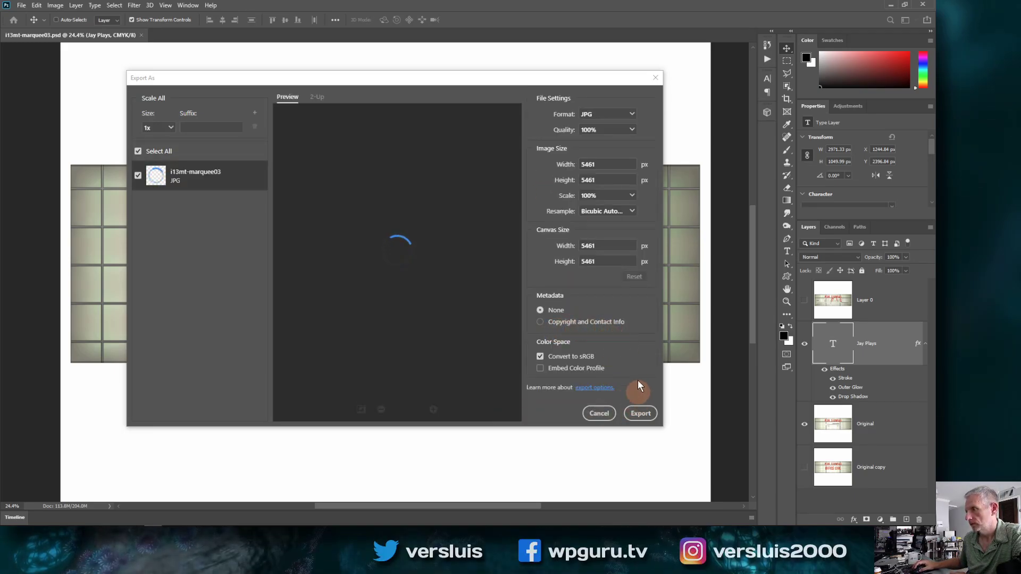
pyautogui.click(642, 416)
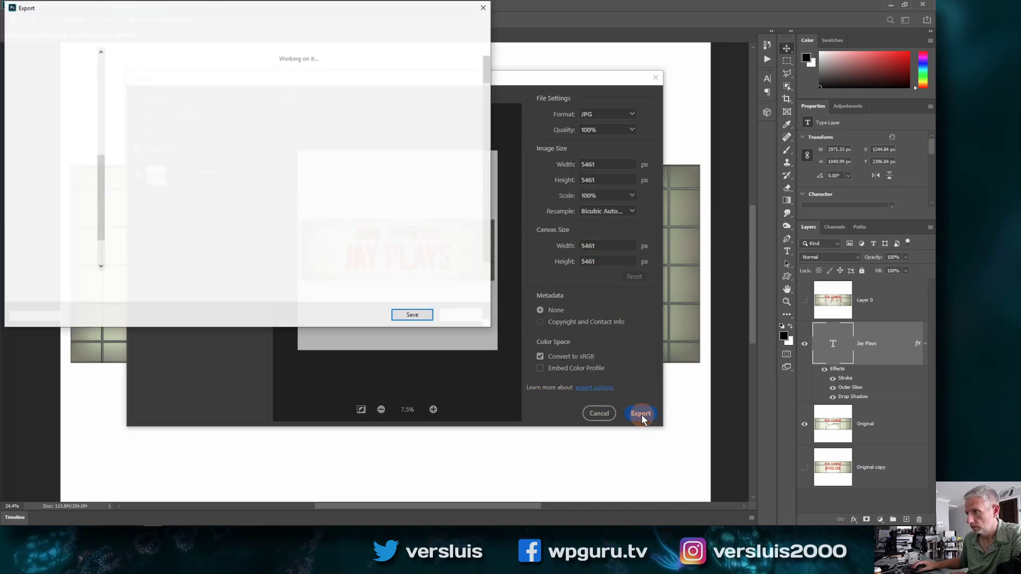
pyautogui.click(416, 315)
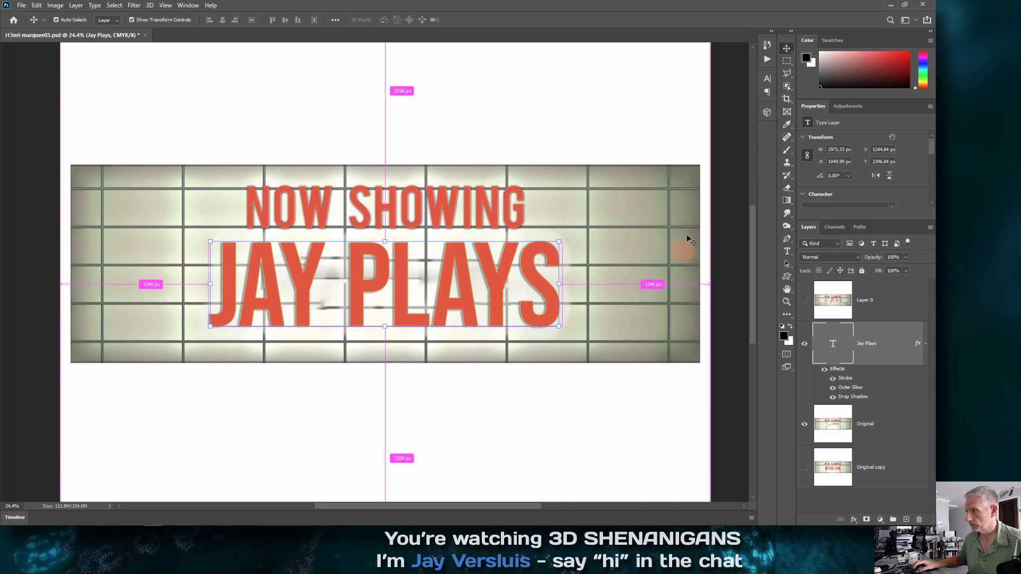
# - Check the exported marquee in File Explorer, clear the file search, and look through the full Theatre textures folder
pyautogui.click(889, 5)
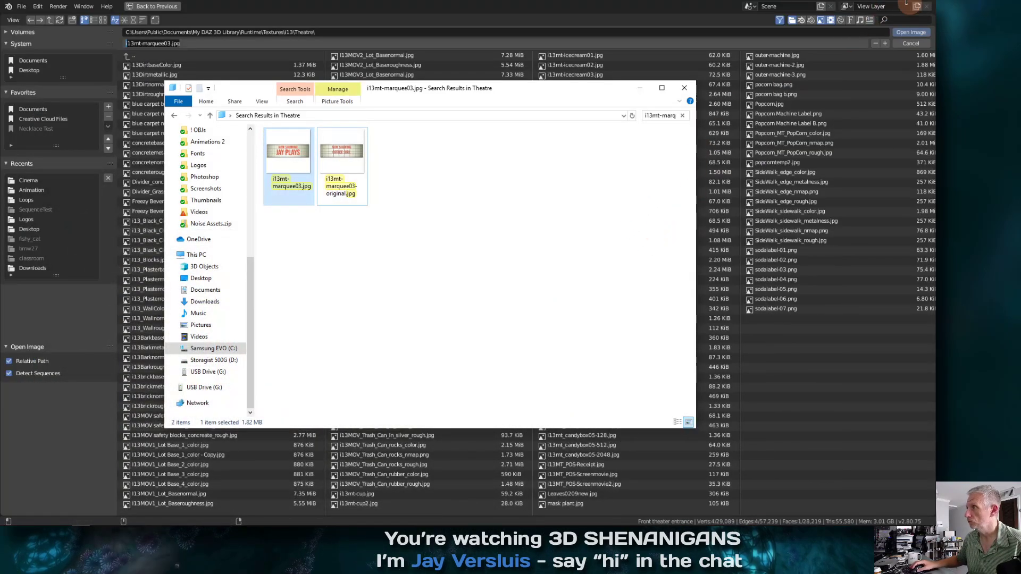
pyautogui.press('super')
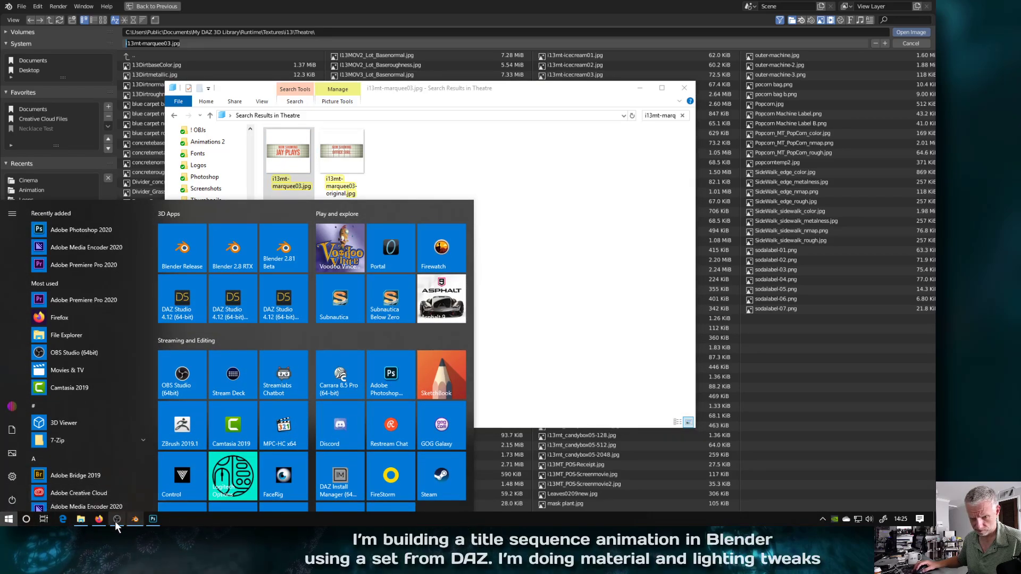
pyautogui.click(83, 520)
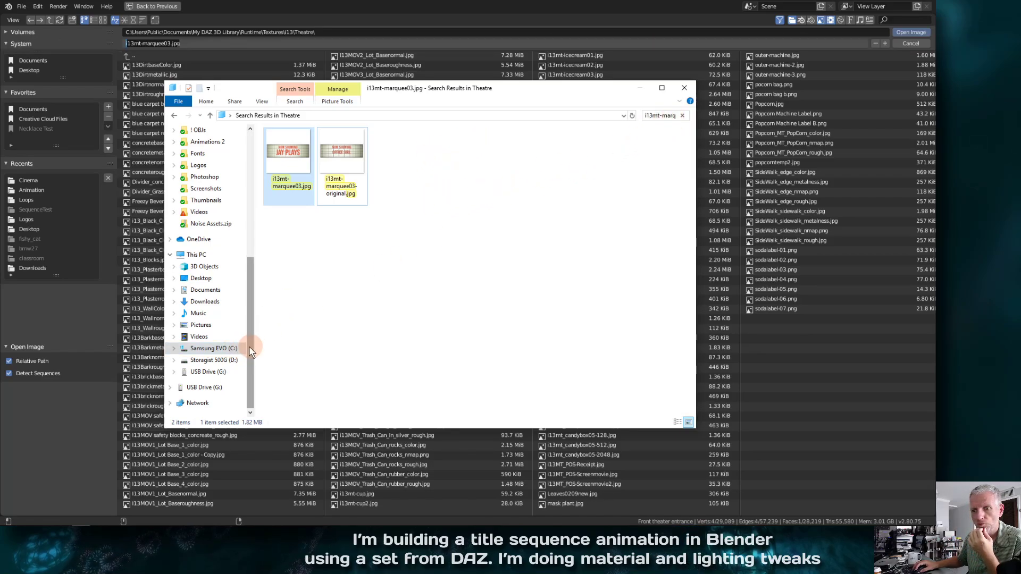
pyautogui.click(683, 115)
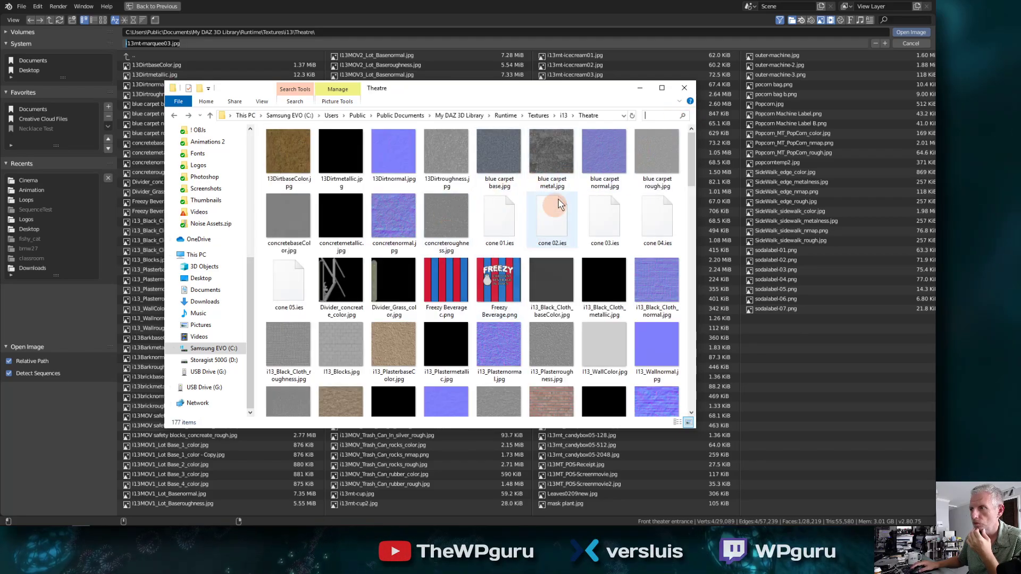
pyautogui.scroll(-15, 617, 282)
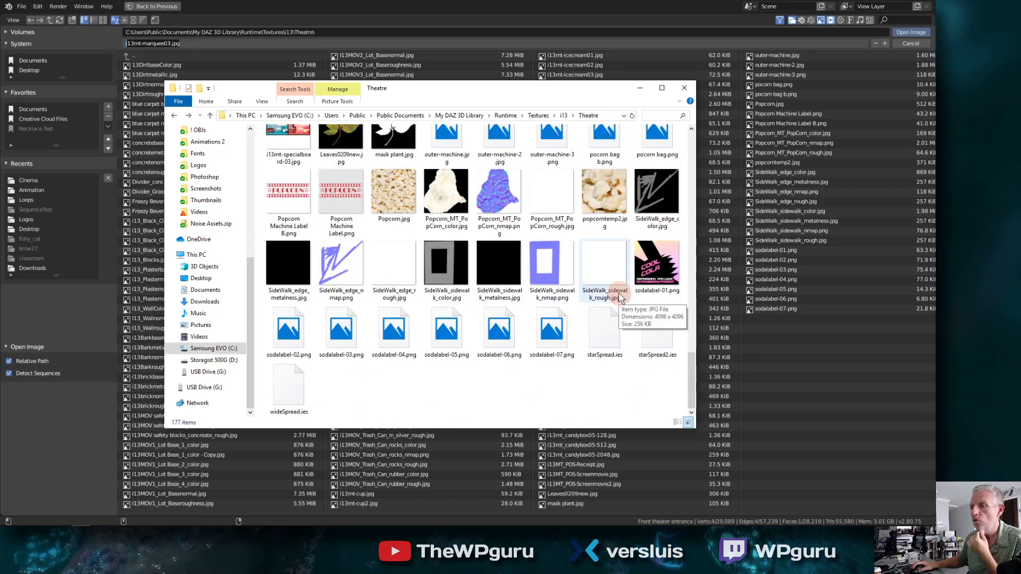
pyautogui.scroll(3, 619, 293)
pyautogui.scroll(10, 618, 292)
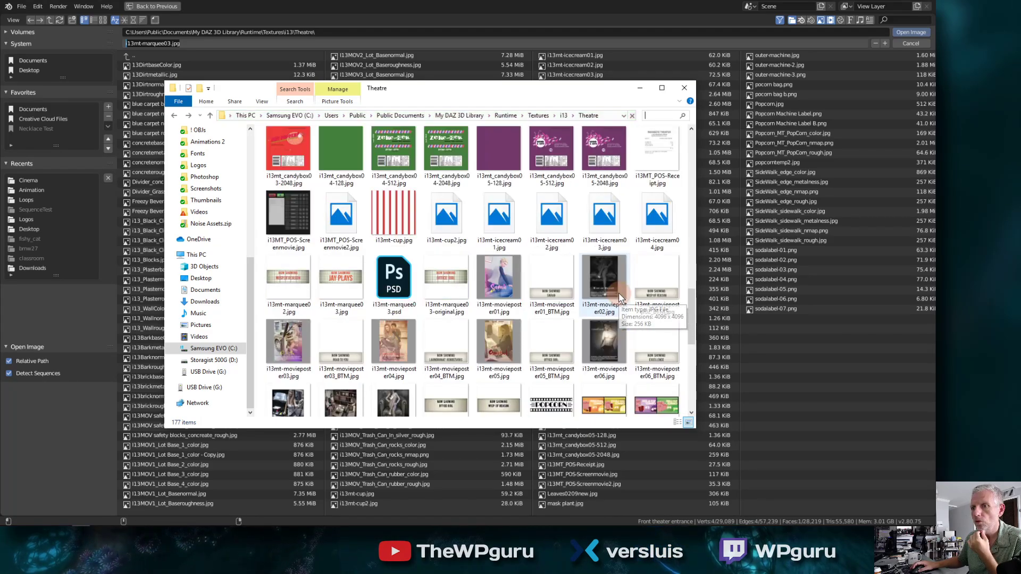
pyautogui.scroll(3, 618, 296)
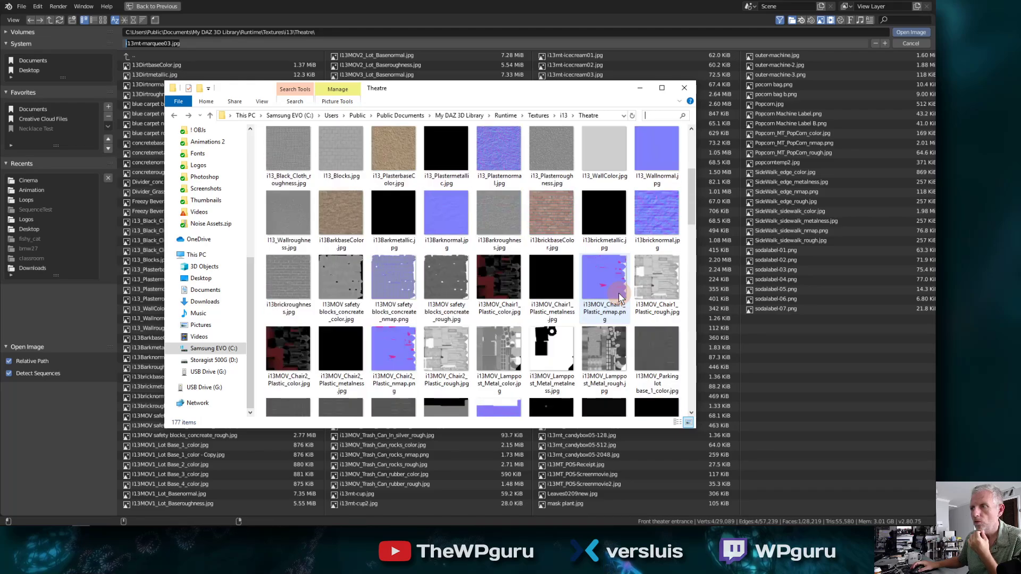
pyautogui.scroll(3, 618, 292)
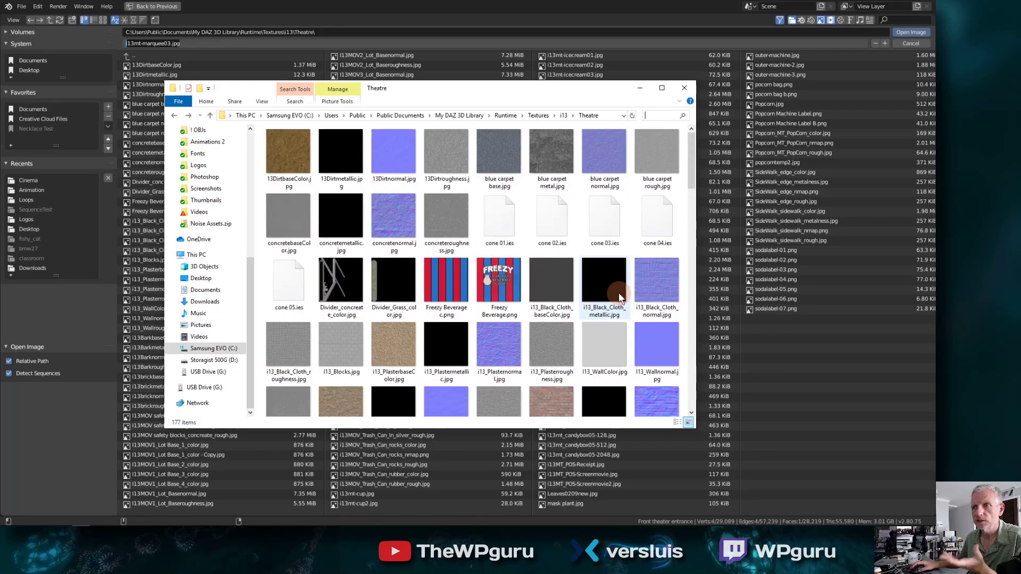
pyautogui.click(153, 519)
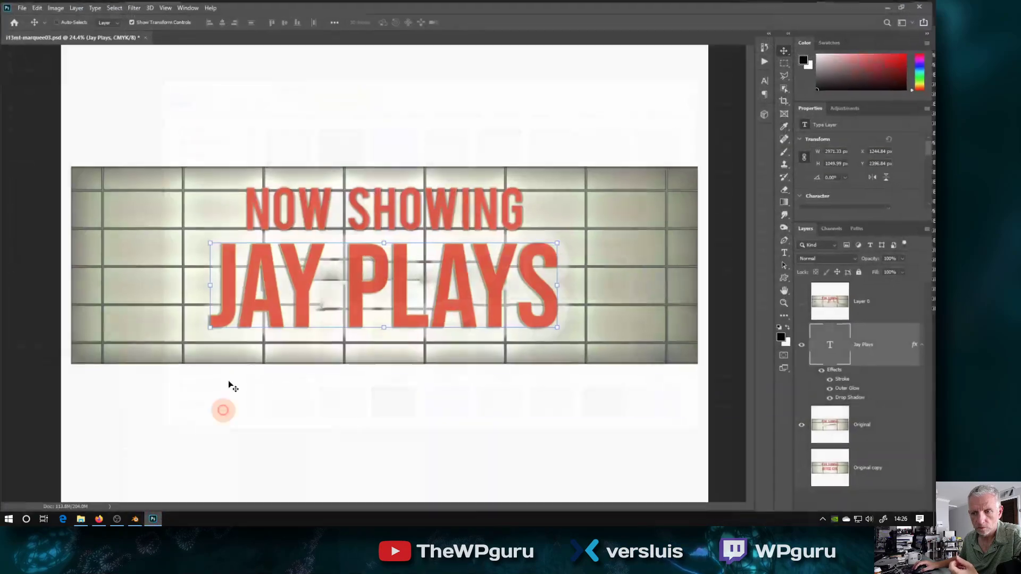
pyautogui.click(20, 5)
pyautogui.click(32, 18)
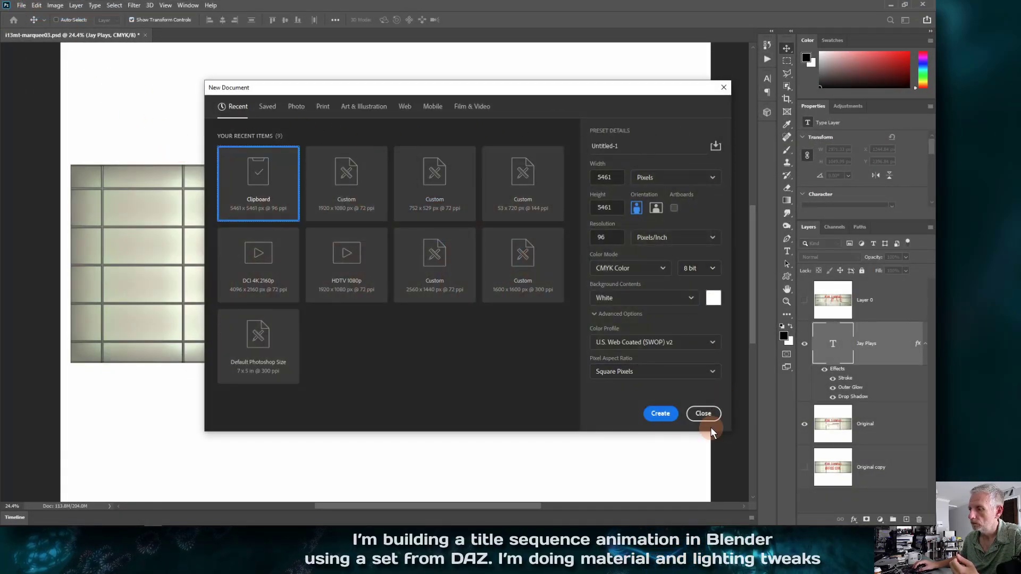
pyautogui.click(706, 416)
pyautogui.click(21, 5)
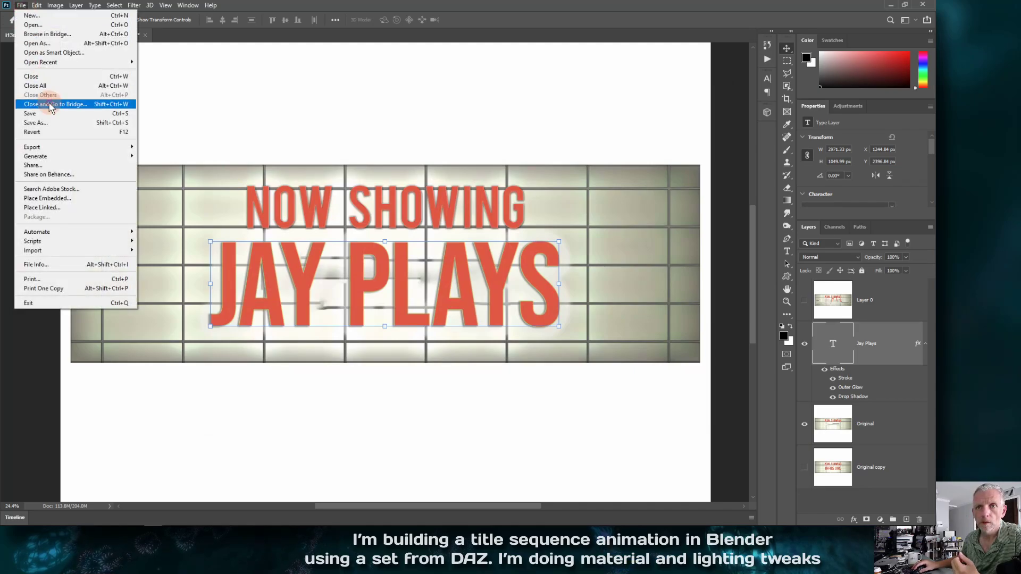
pyautogui.click(75, 123)
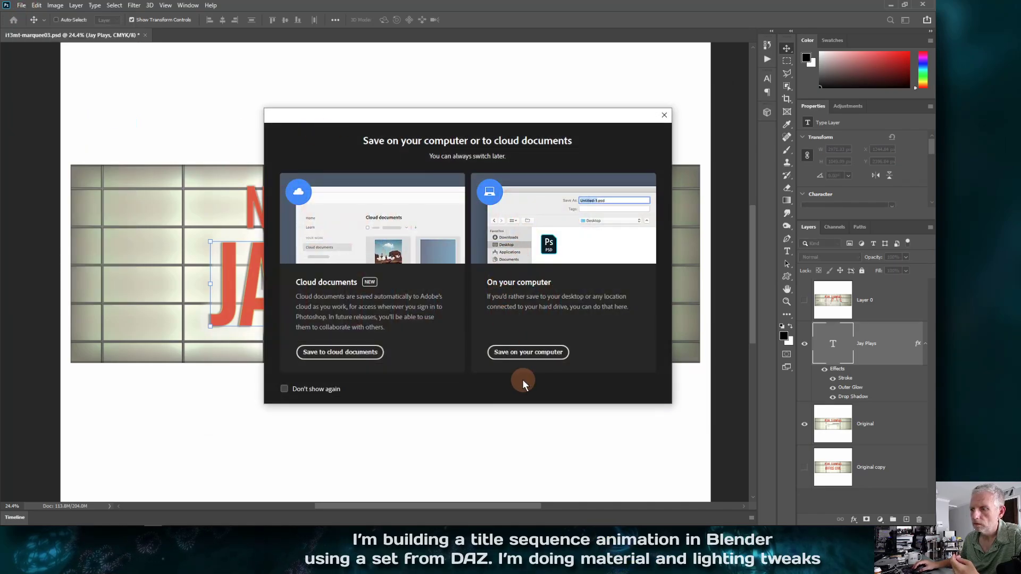
pyautogui.click(531, 353)
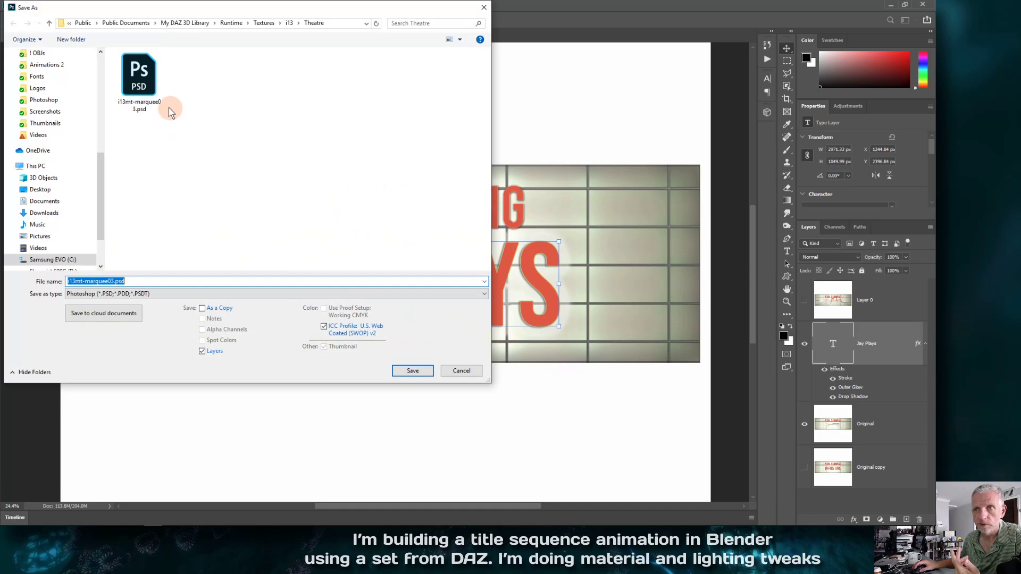
pyautogui.click(153, 78)
pyautogui.rightClick(154, 77)
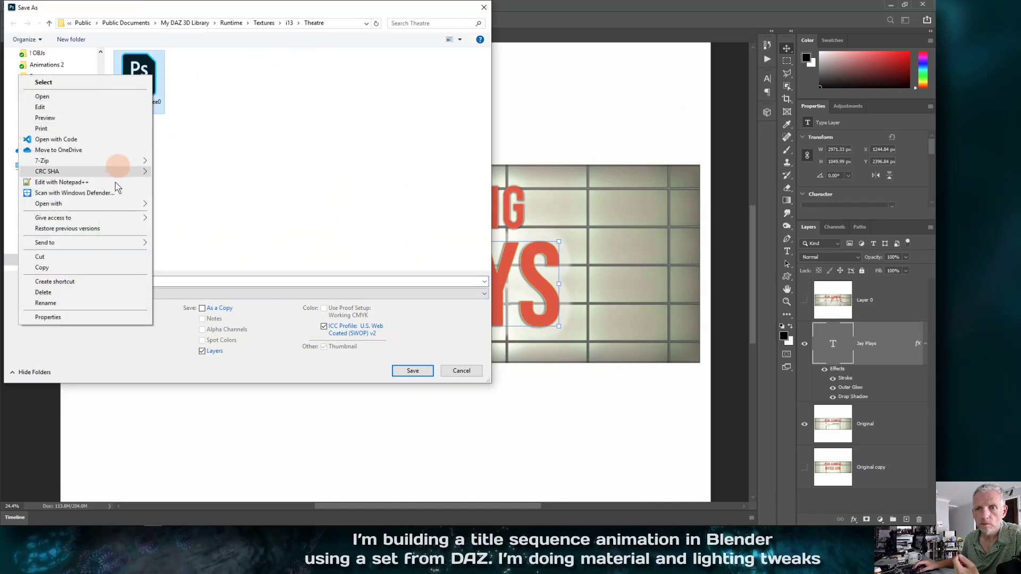
pyautogui.click(114, 269)
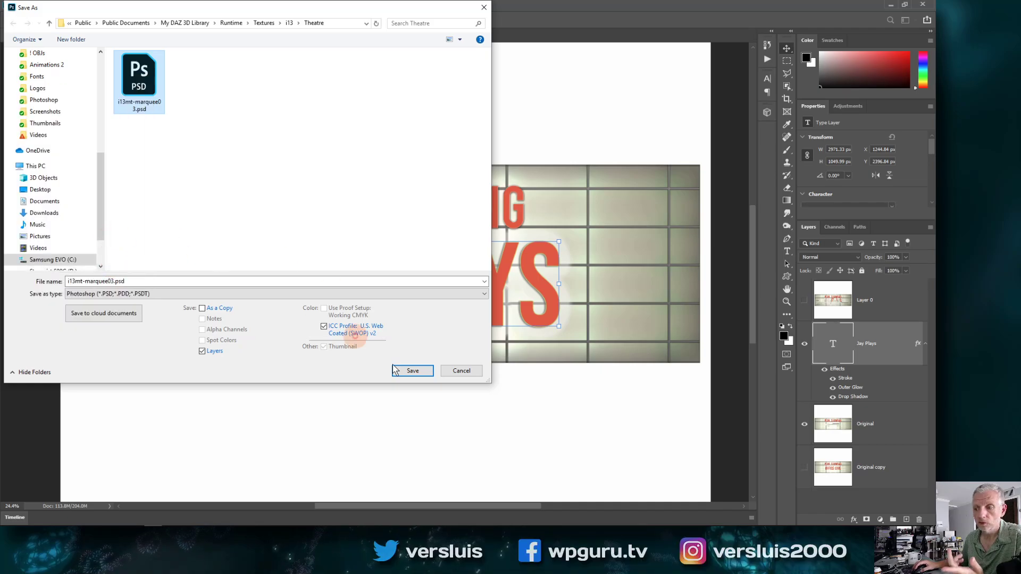
pyautogui.click(461, 371)
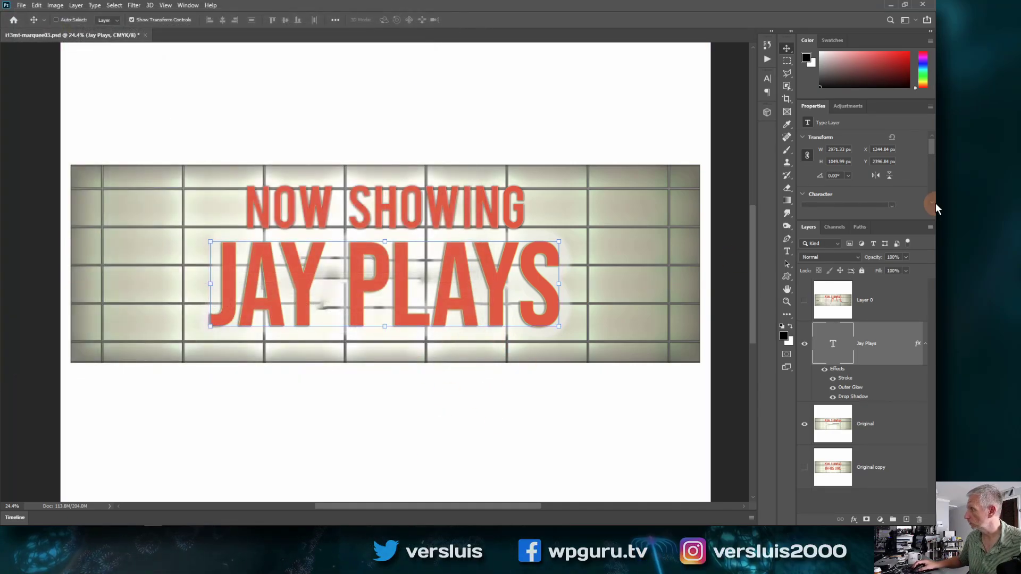
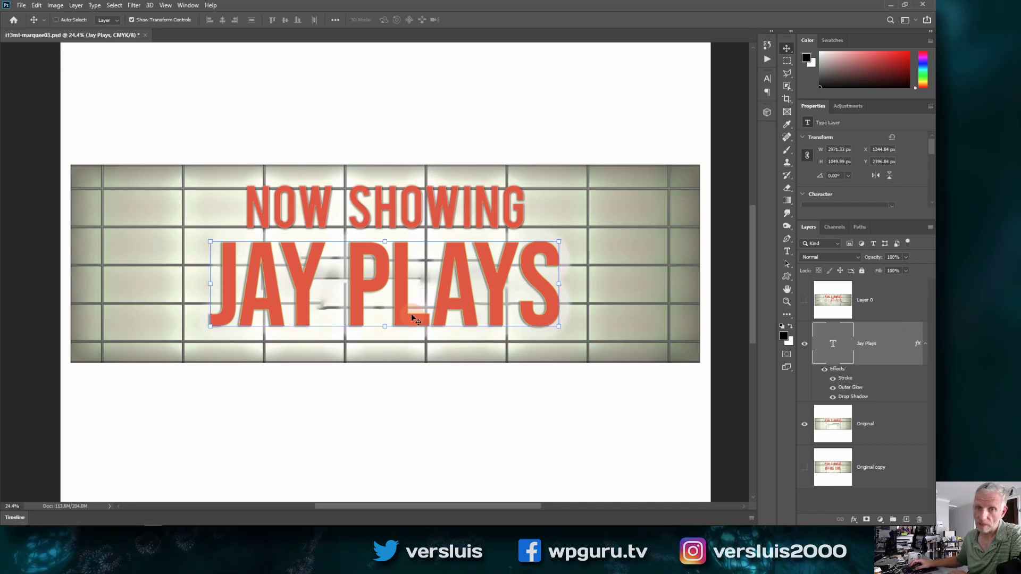
# - Switch to Blender and load the new i13mt-marquee03.jpg as the Left_032sign material's image texture
pyautogui.click(892, 6)
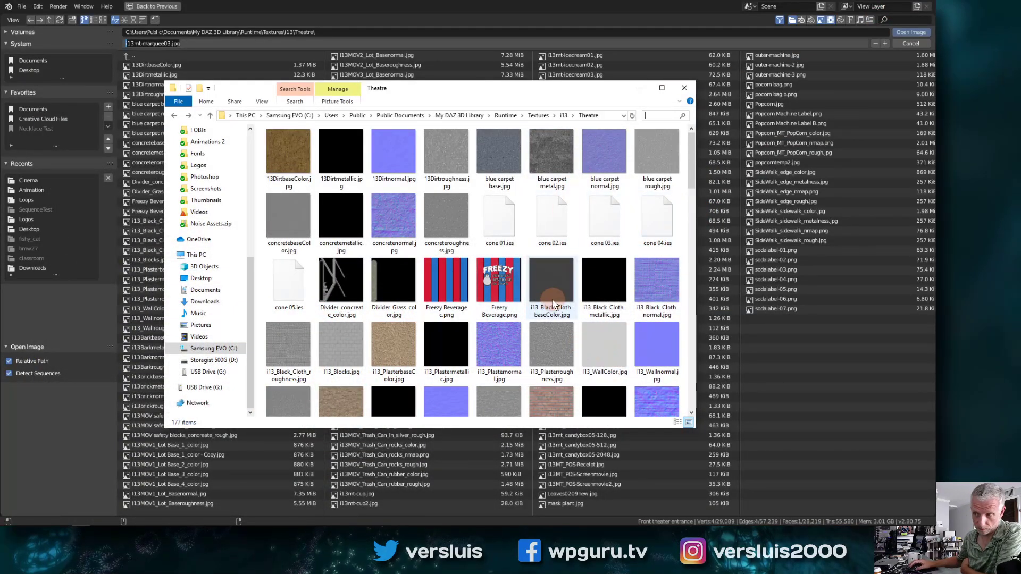
pyautogui.scroll(-10, 551, 295)
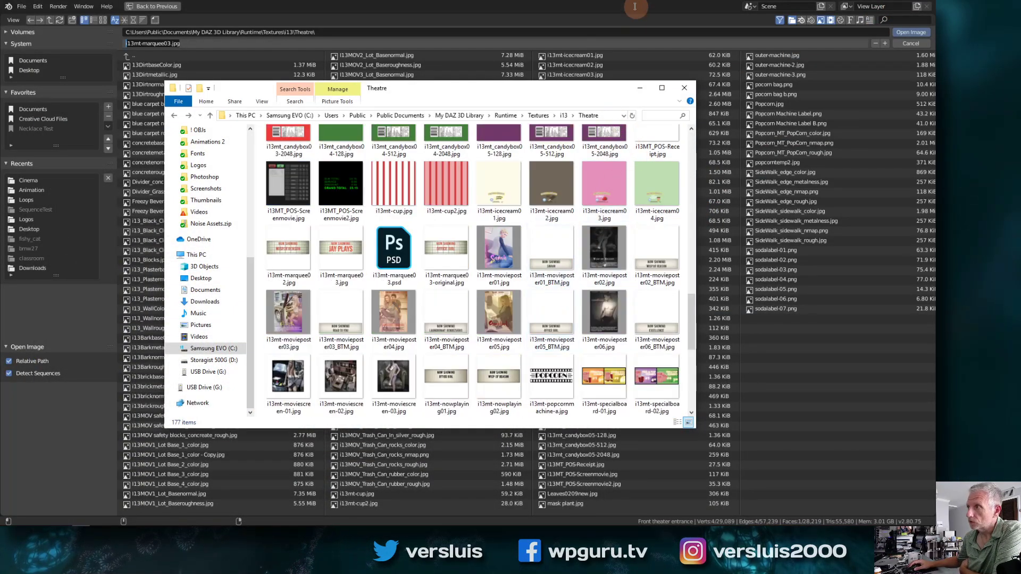
pyautogui.click(635, 7)
pyautogui.click(907, 33)
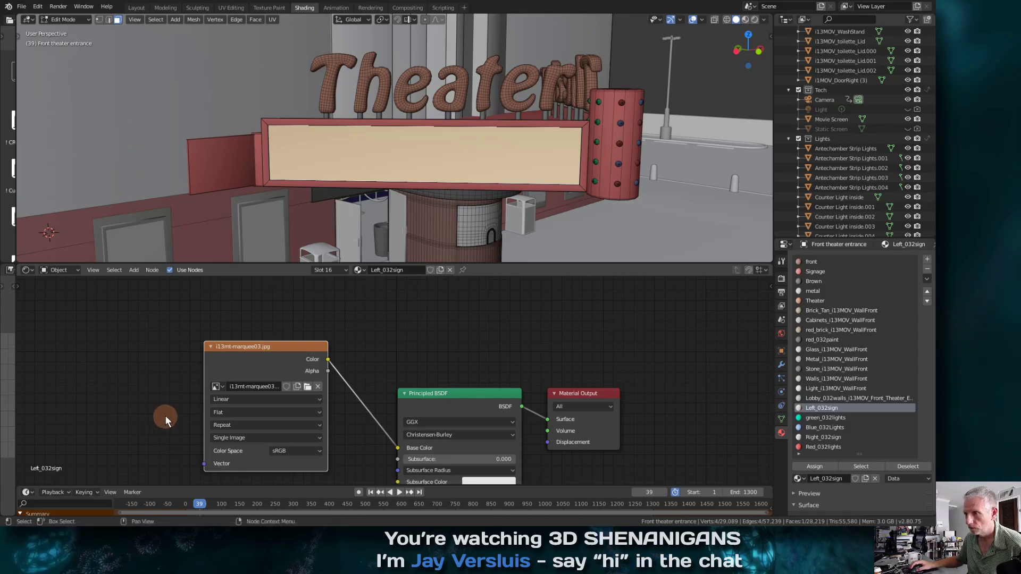
# - Leave Edit Mode to inspect the marquee signs on both sides in rendered shading, and switch to the Layout workspace
pyautogui.click(755, 19)
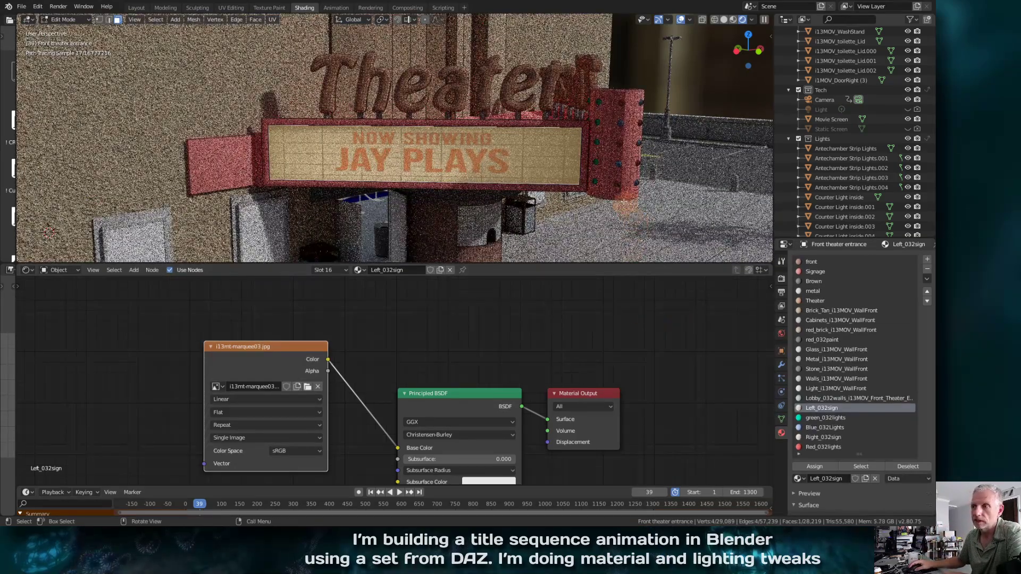
pyautogui.press('Tab')
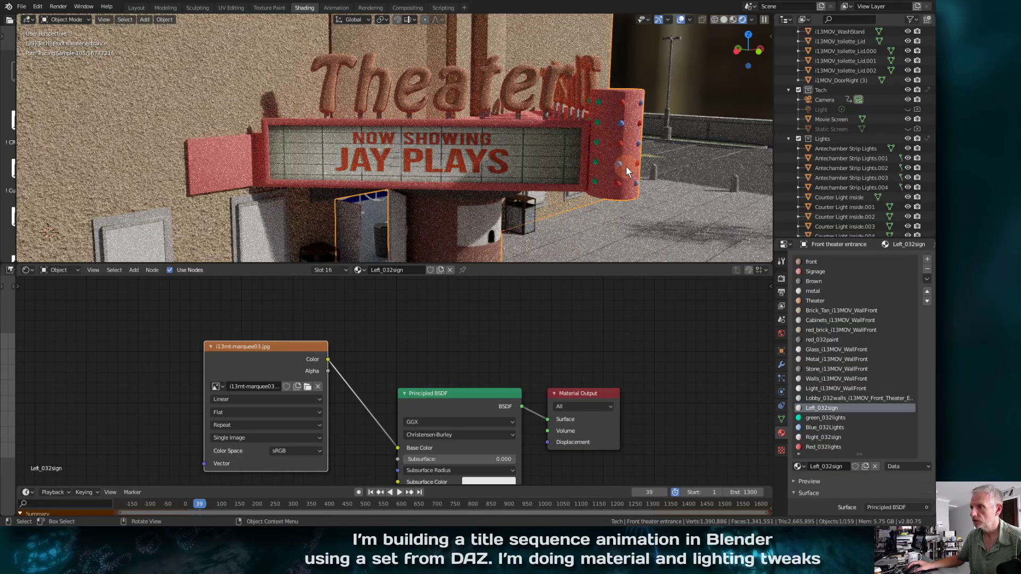
pyautogui.moveTo(627, 166)
pyautogui.mouseDown(button='middle')
pyautogui.moveTo(543, 176)
pyautogui.moveTo(424, 150)
pyautogui.moveTo(473, 163)
pyautogui.moveTo(365, 113)
pyautogui.mouseUp(button='middle')
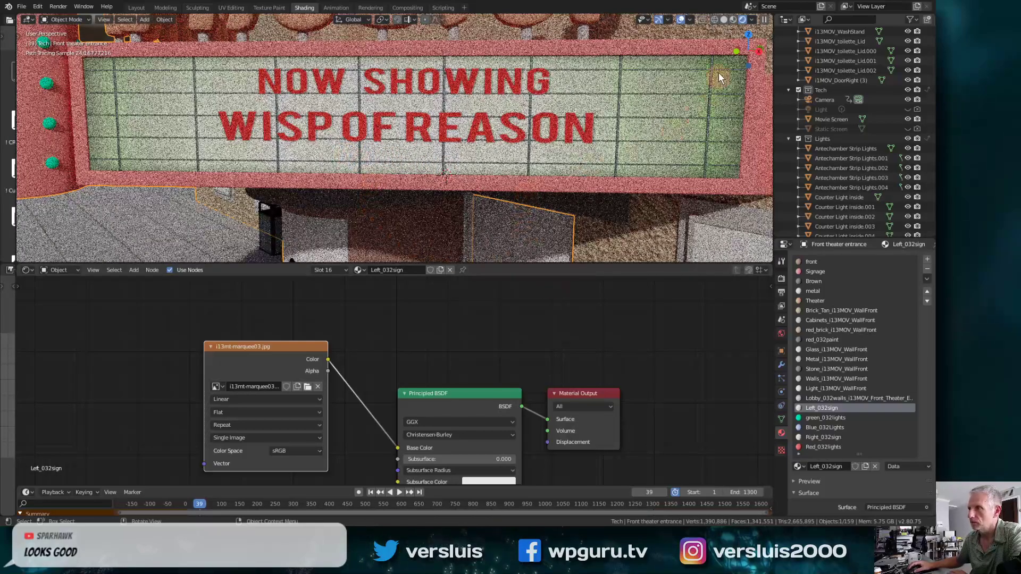
pyautogui.click(136, 8)
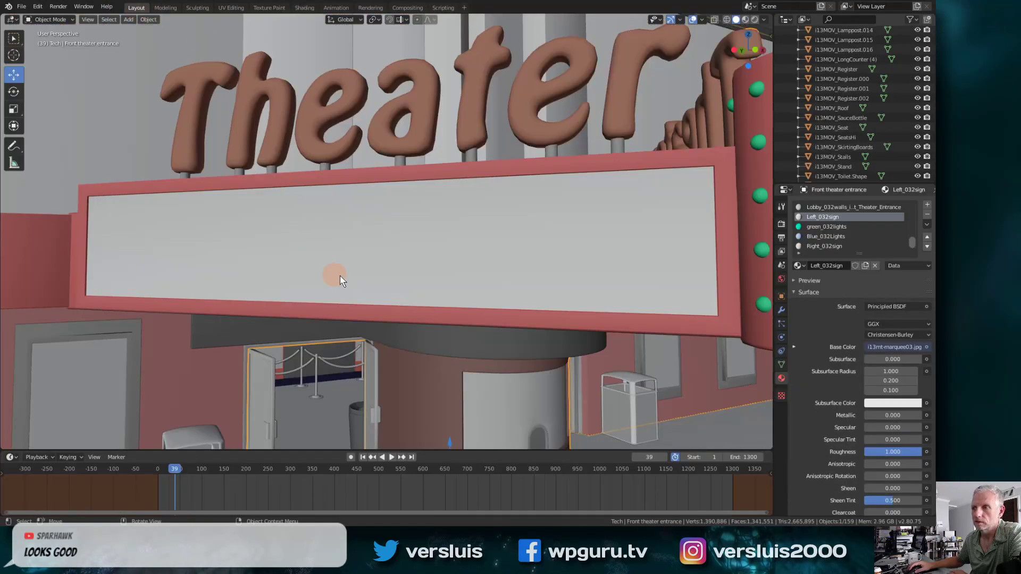
# - Inspect the theater through the camera in rendered shading at frames 176, 128, 115 and 157, and return to solid shading
pyautogui.press('KP_0')
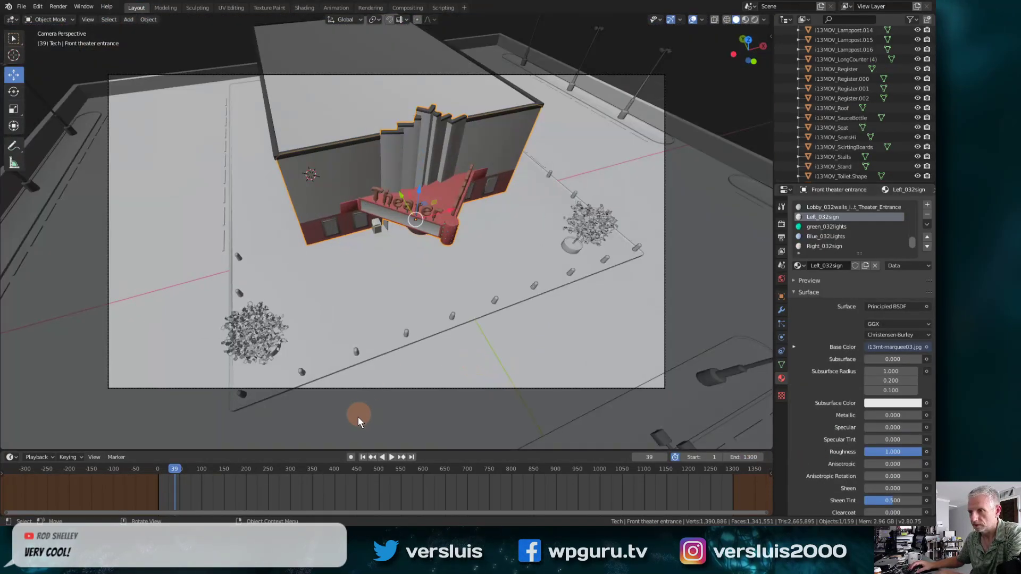
pyautogui.moveTo(177, 468)
pyautogui.mouseDown()
pyautogui.moveTo(168, 469)
pyautogui.moveTo(277, 472)
pyautogui.moveTo(210, 475)
pyautogui.moveTo(246, 475)
pyautogui.moveTo(235, 478)
pyautogui.mouseUp()
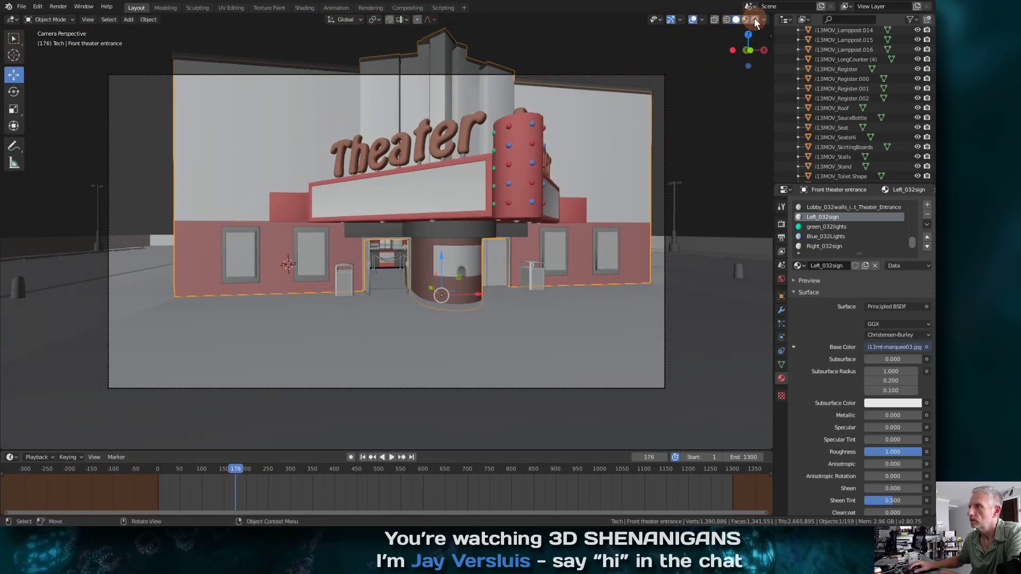
pyautogui.click(754, 20)
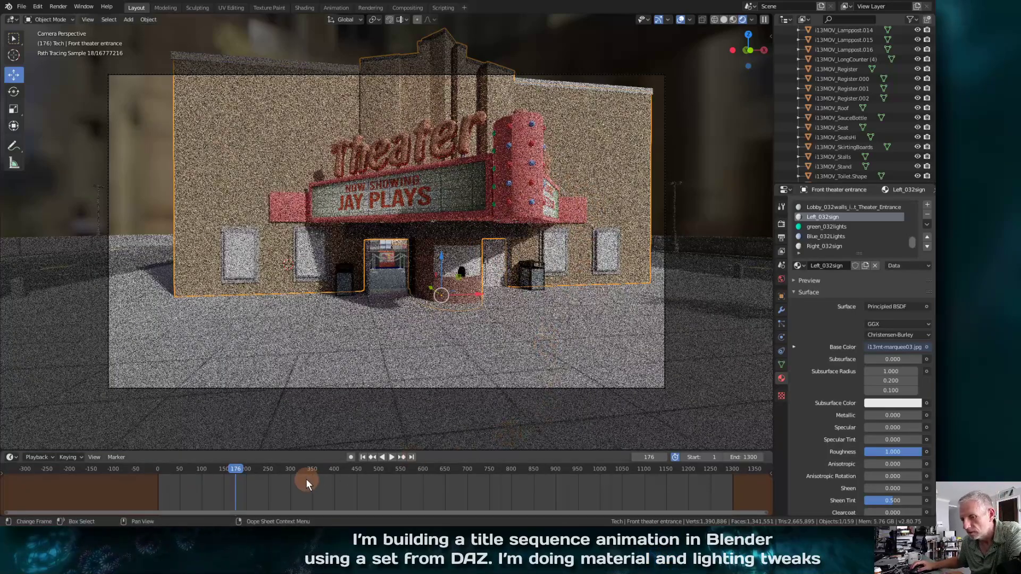
pyautogui.moveTo(235, 469); pyautogui.dragTo(214, 470)
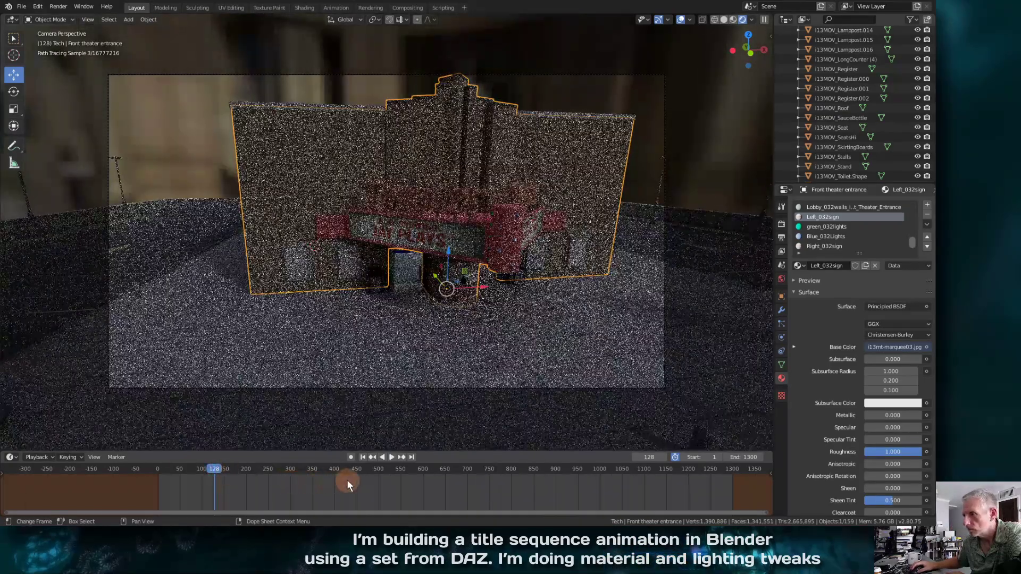
pyautogui.press('space')
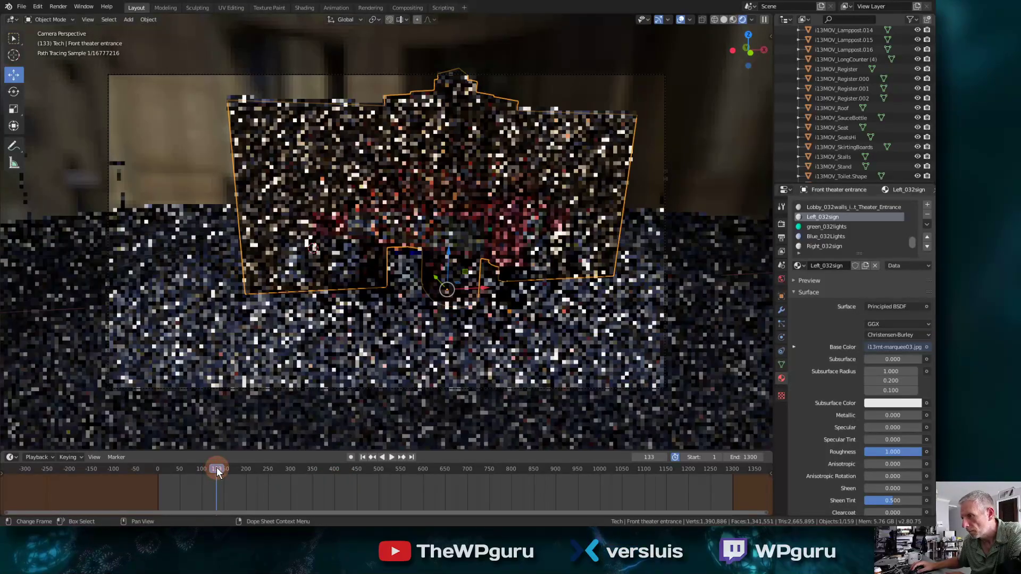
pyautogui.moveTo(216, 468)
pyautogui.mouseDown()
pyautogui.moveTo(253, 466)
pyautogui.moveTo(207, 474)
pyautogui.mouseUp()
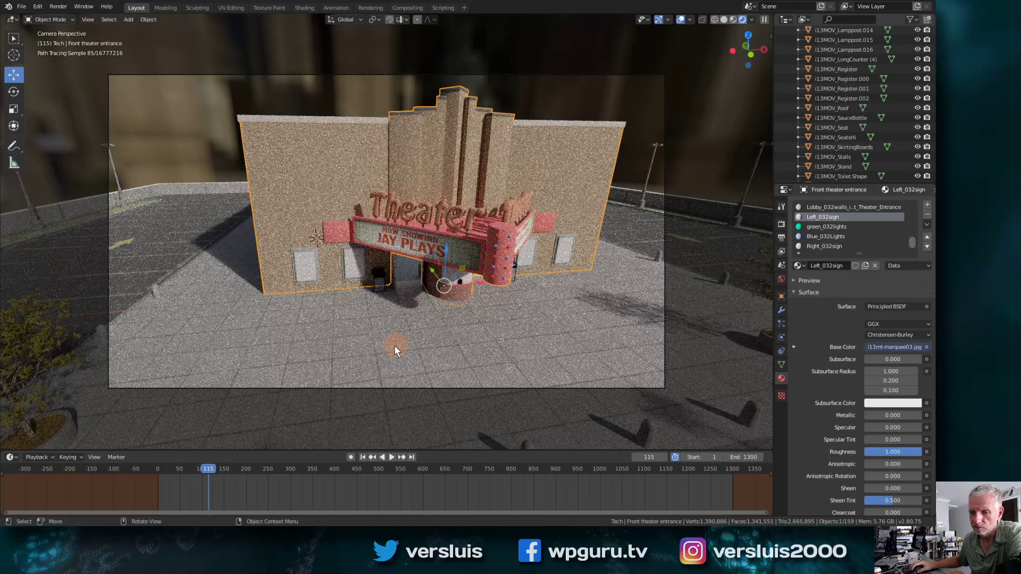
pyautogui.moveTo(206, 469); pyautogui.dragTo(228, 468)
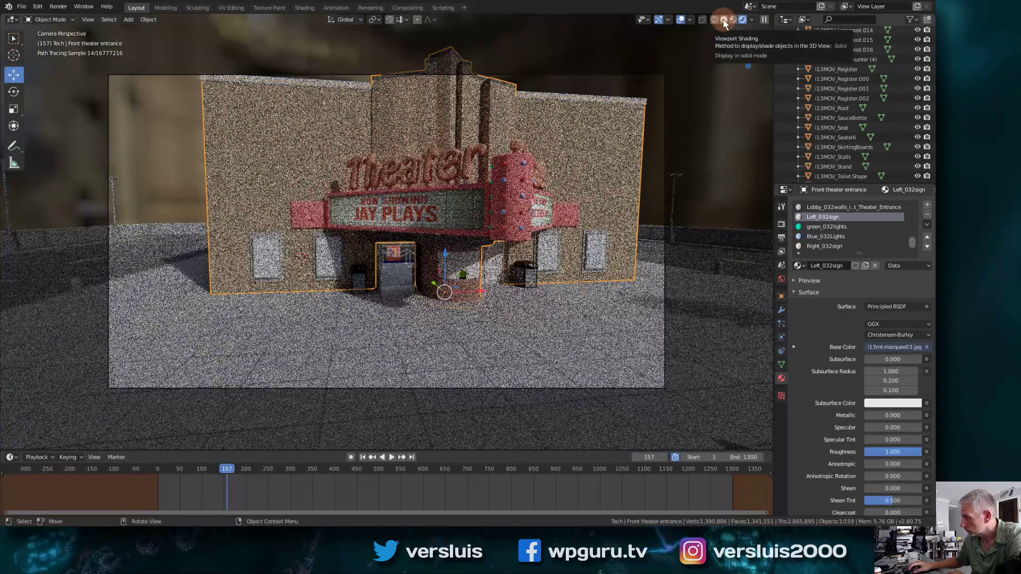
pyautogui.click(723, 19)
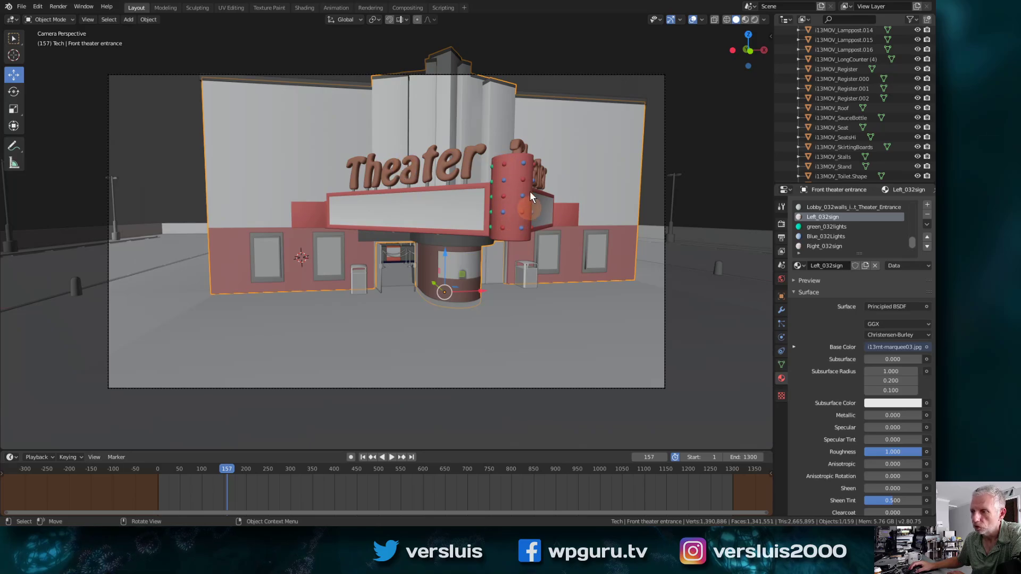
# - In the Shading workspace with solid shading, enter Edit Mode and select all faces that use the Theater lettering material
pyautogui.click(256, 83)
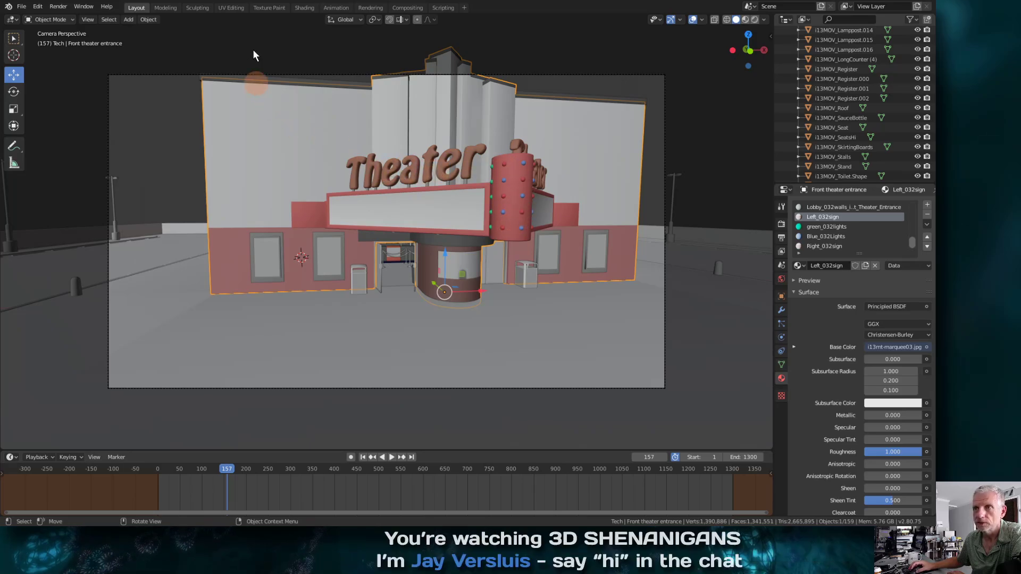
pyautogui.click(304, 8)
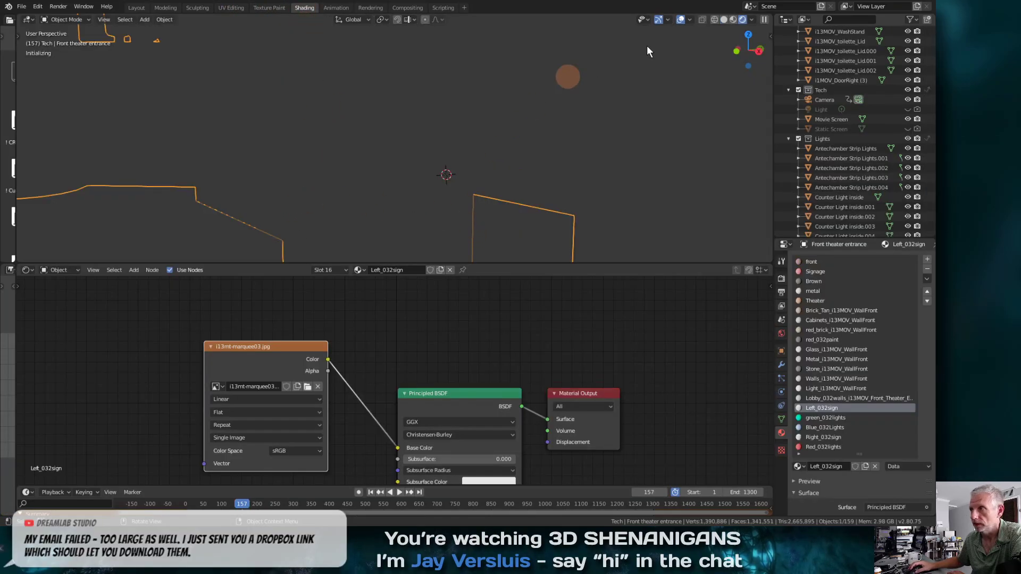
pyautogui.click(733, 19)
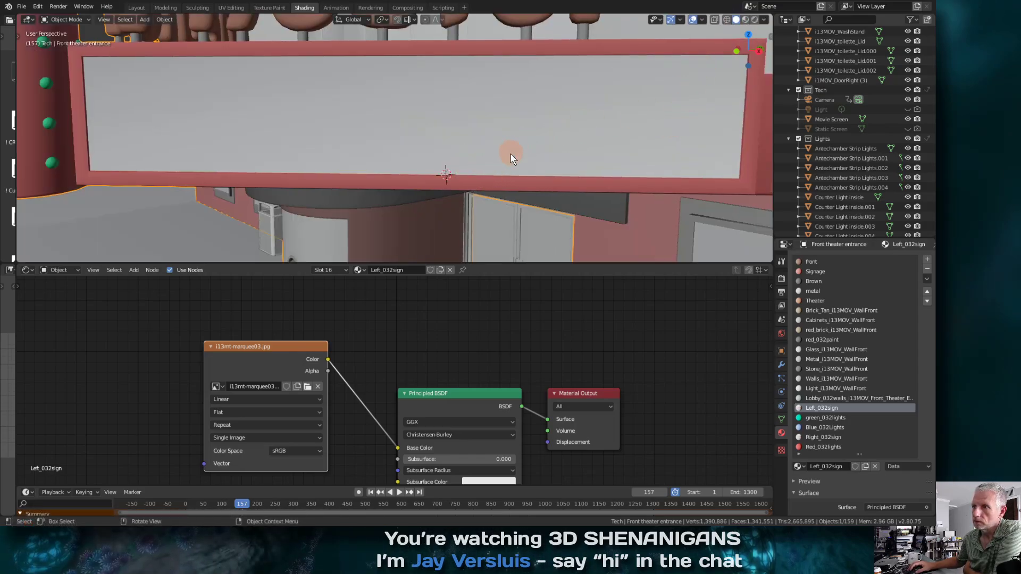
pyautogui.moveTo(413, 109); pyautogui.dragTo(436, 145, button='middle')
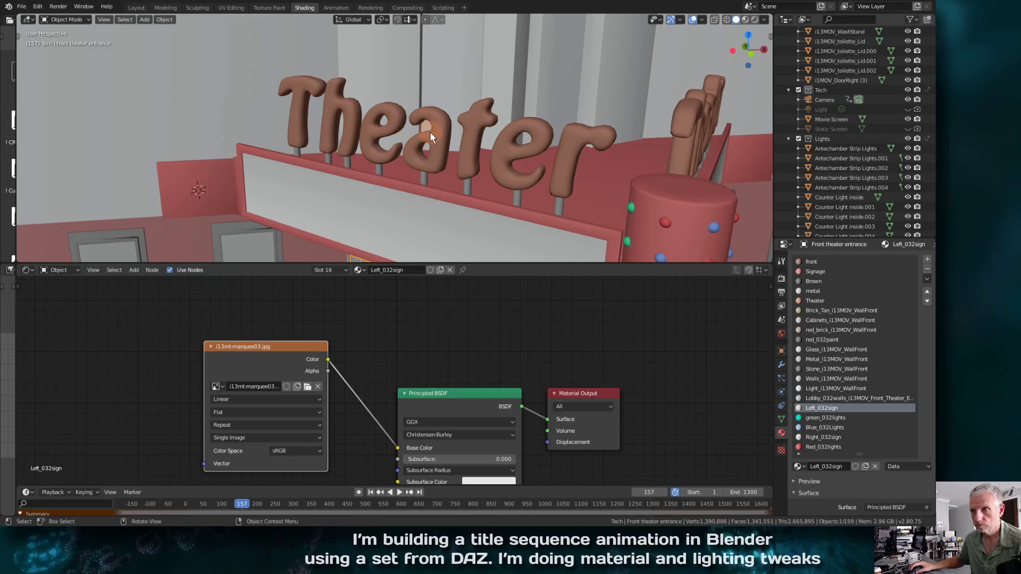
pyautogui.press('Tab')
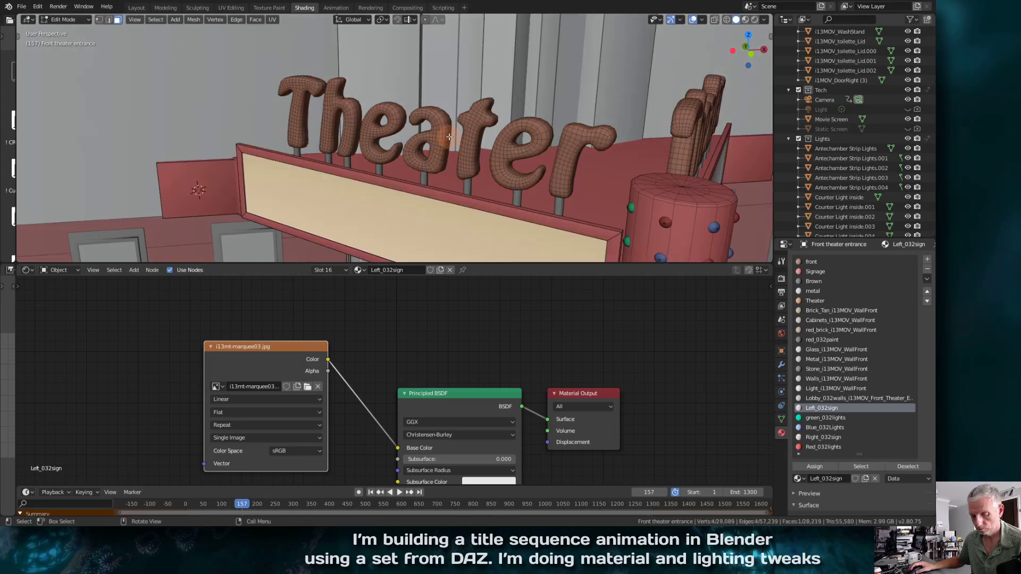
pyautogui.click(444, 137)
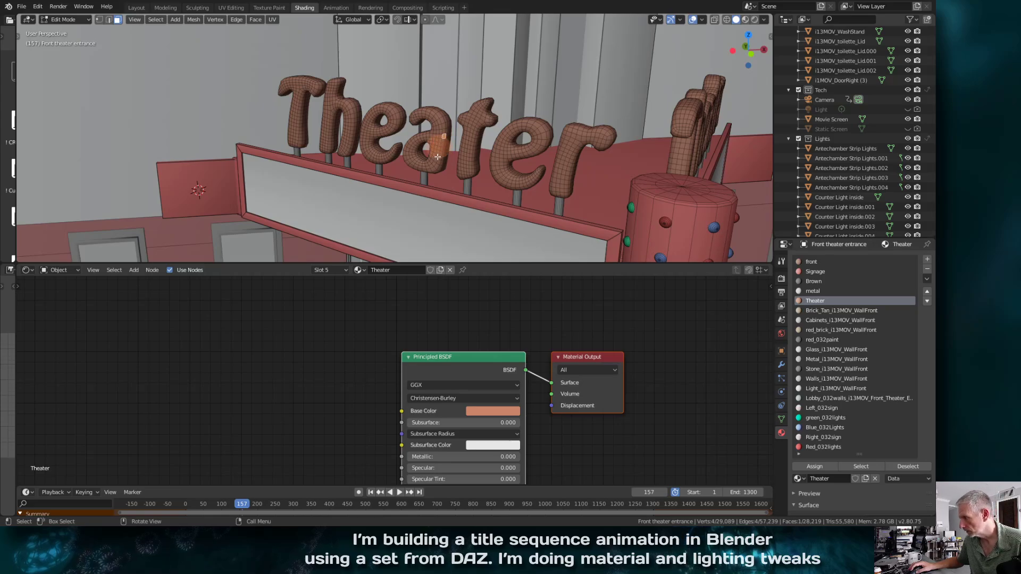
pyautogui.click(837, 298)
pyautogui.click(857, 466)
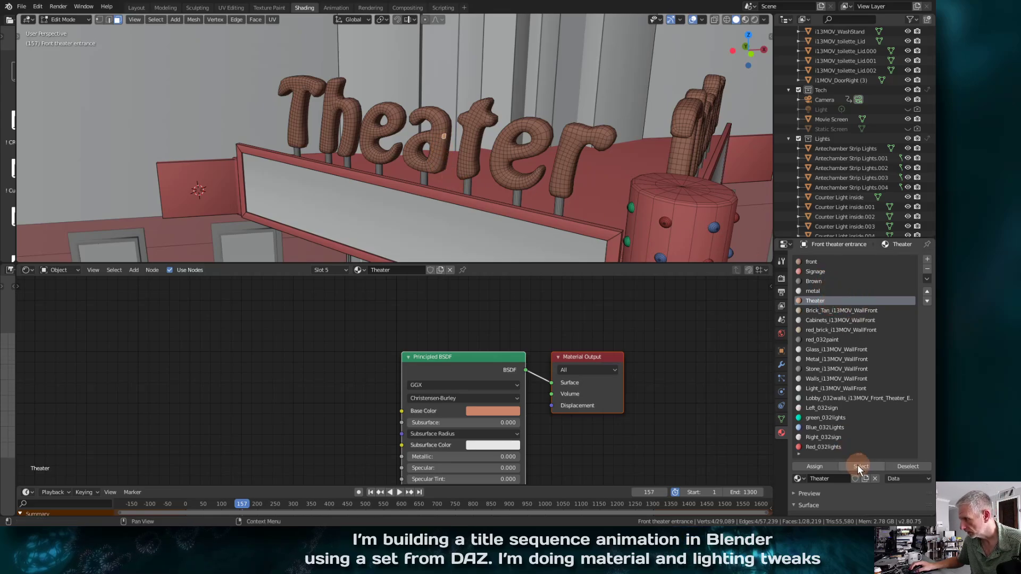
pyautogui.click(566, 311)
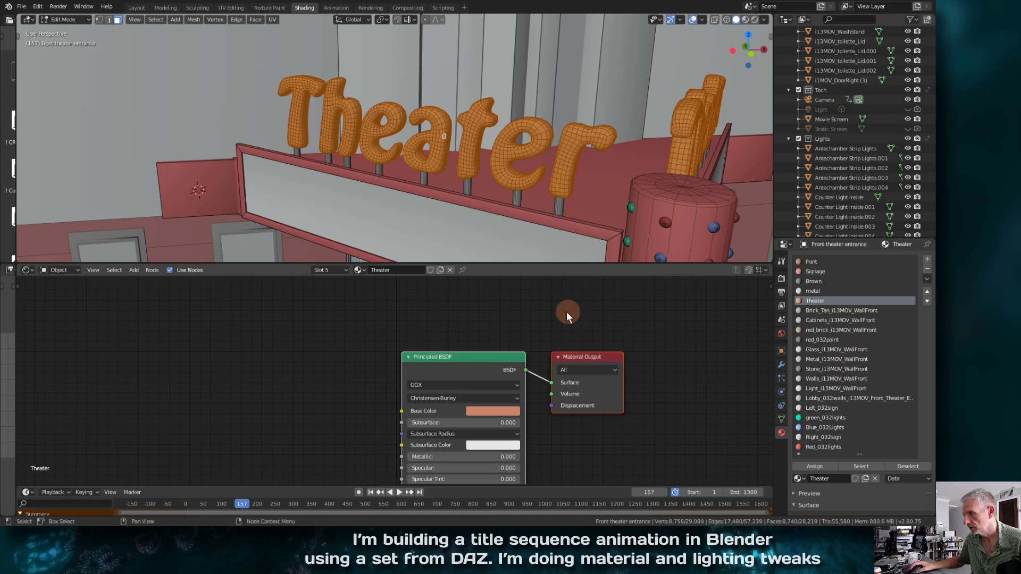
# - Enlarge the node editor and sample the Theater material's Base Color into the Emission color of its Principled BSDF
pyautogui.moveTo(598, 319); pyautogui.dragTo(530, 460, button='middle')
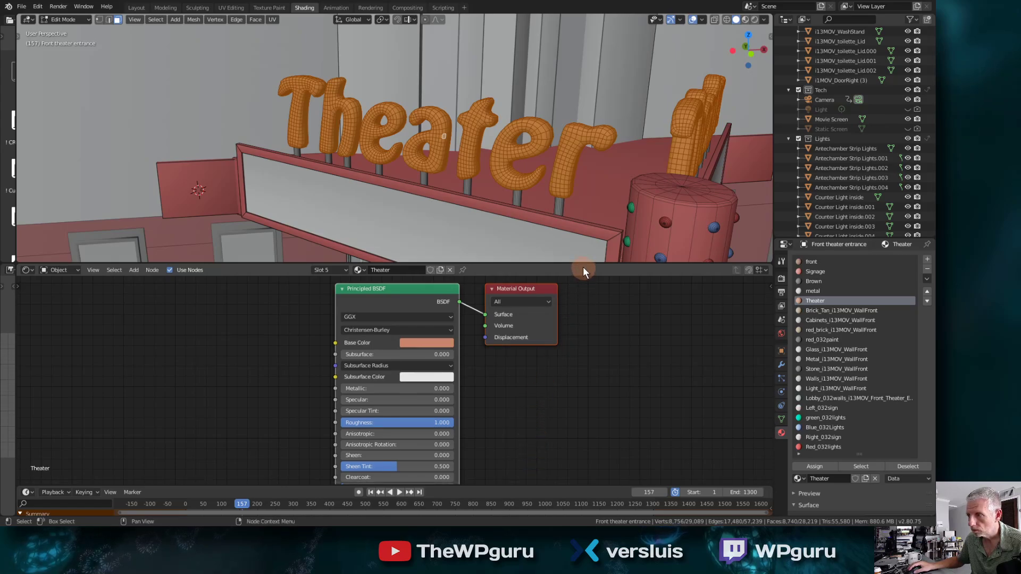
pyautogui.moveTo(583, 264); pyautogui.dragTo(574, 176)
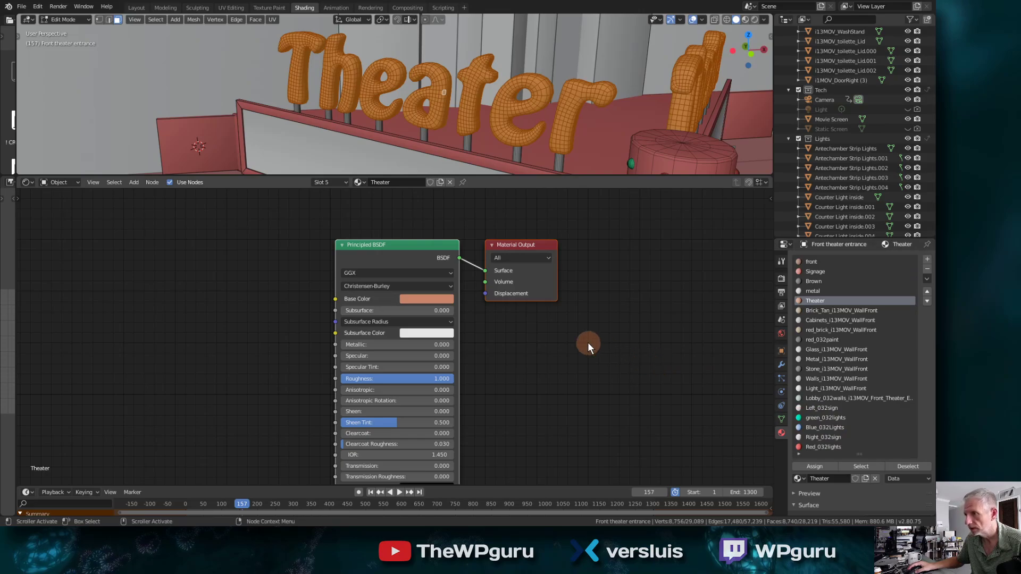
pyautogui.moveTo(588, 347); pyautogui.dragTo(505, 293, button='middle')
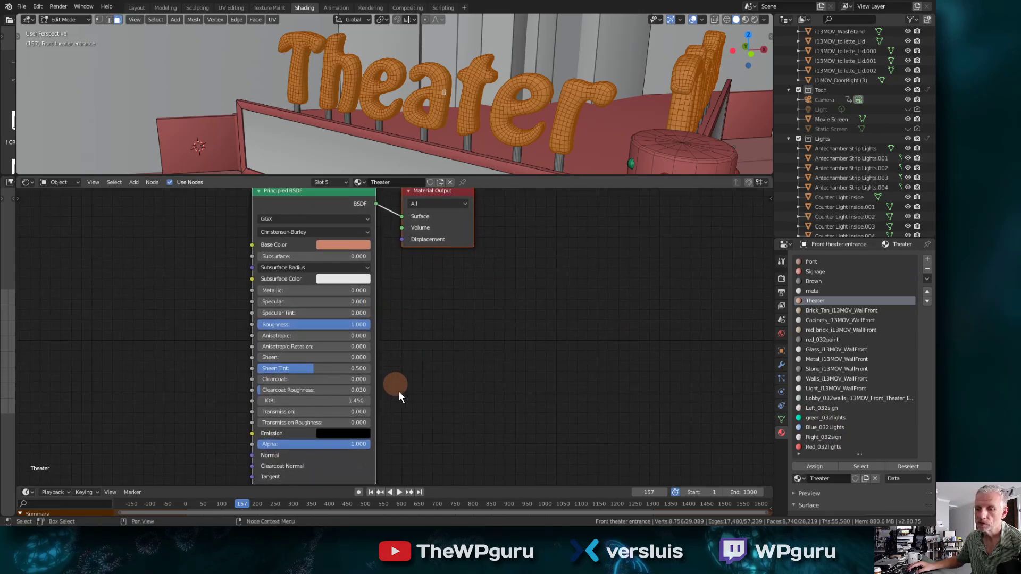
pyautogui.click(340, 432)
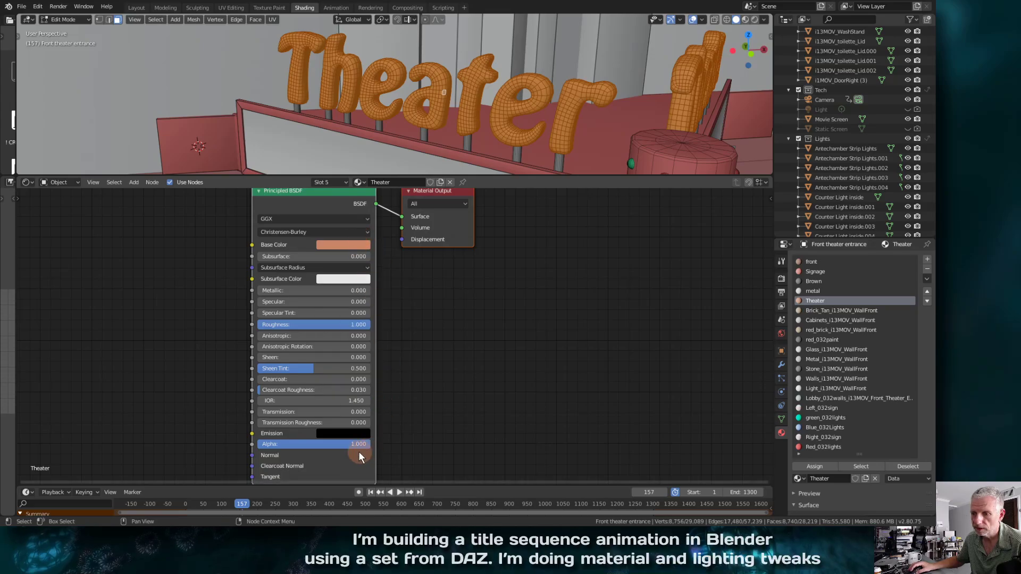
pyautogui.click(356, 432)
pyautogui.click(405, 388)
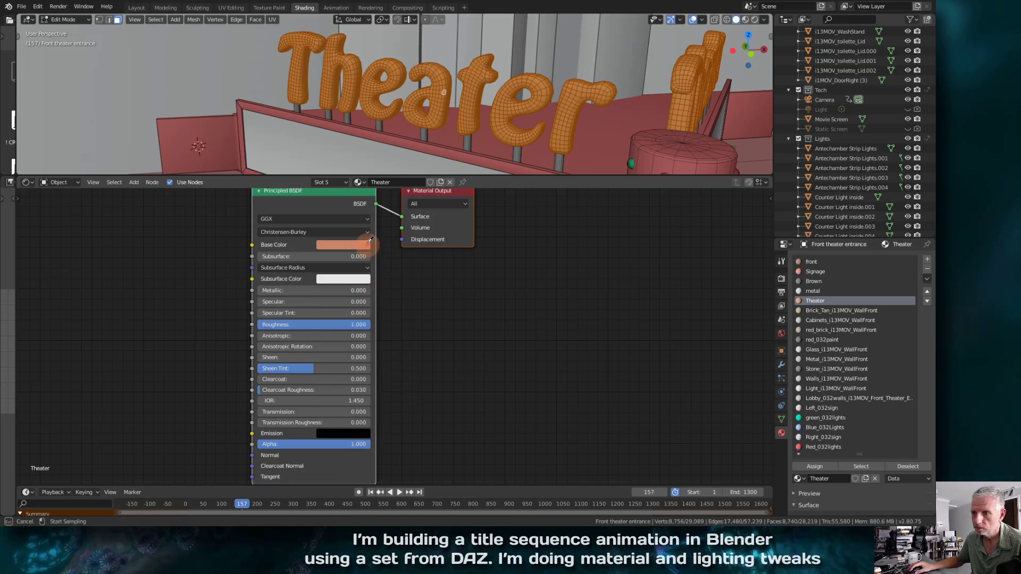
pyautogui.click(369, 240)
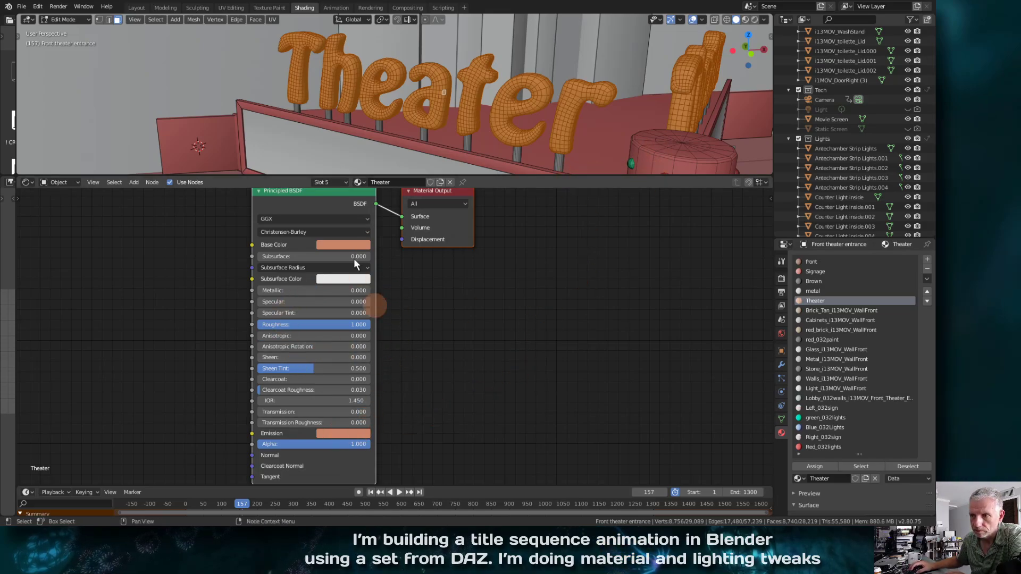
pyautogui.moveTo(319, 193); pyautogui.dragTo(310, 206)
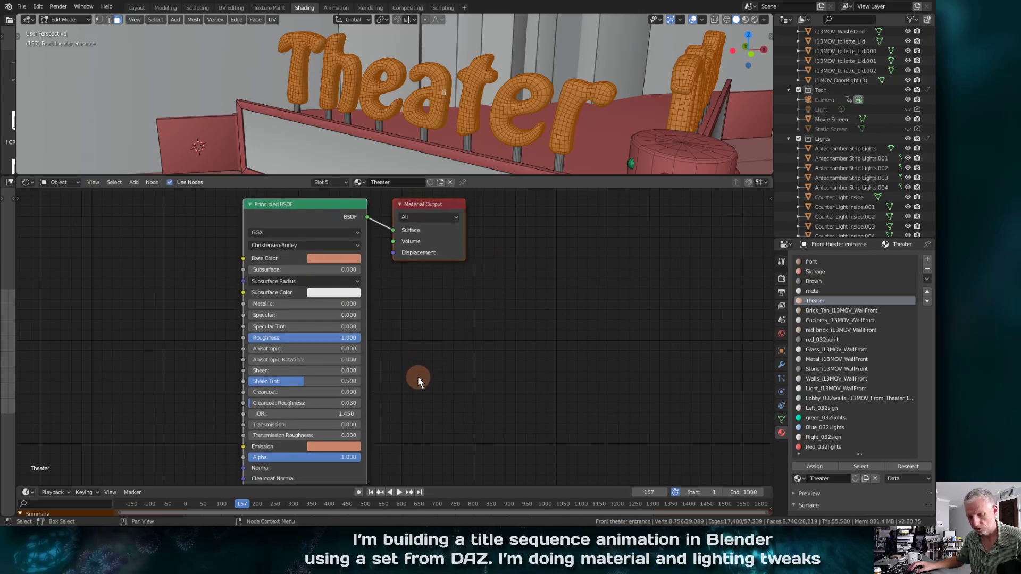
# - Add an Emission shader, connect it to the Material Output's Surface in place of the Principled BSDF, and space out the nodes
pyautogui.hotkey('shift', 'a')
pyautogui.moveTo(414, 388)
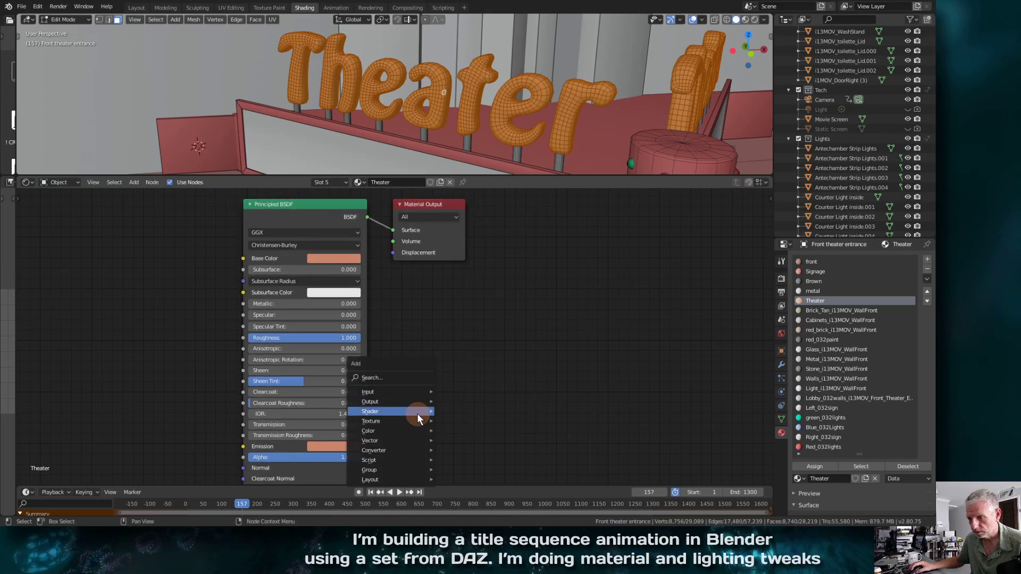
pyautogui.moveTo(430, 412)
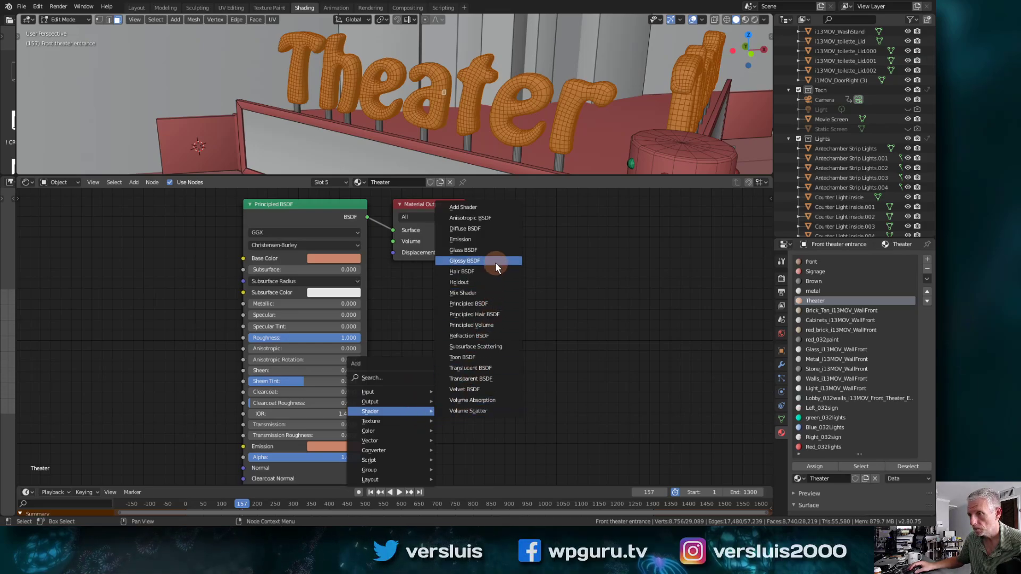
pyautogui.click(496, 243)
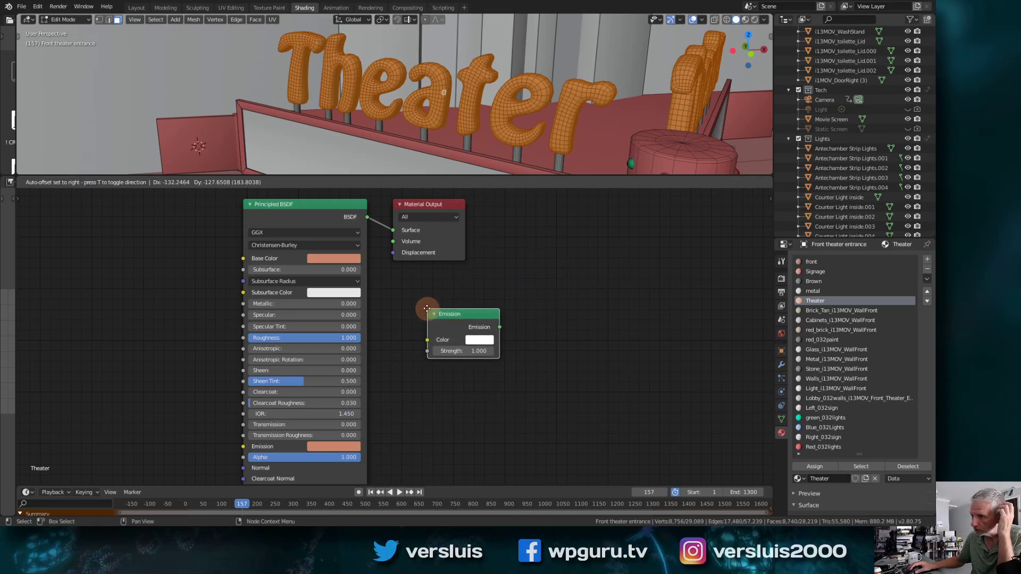
pyautogui.click(396, 314)
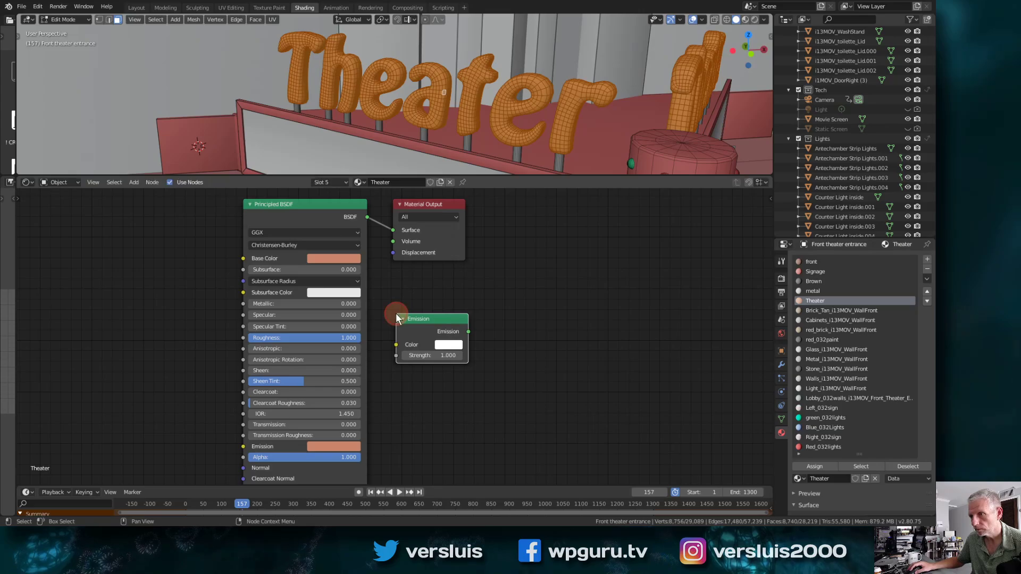
pyautogui.moveTo(443, 204); pyautogui.dragTo(586, 209)
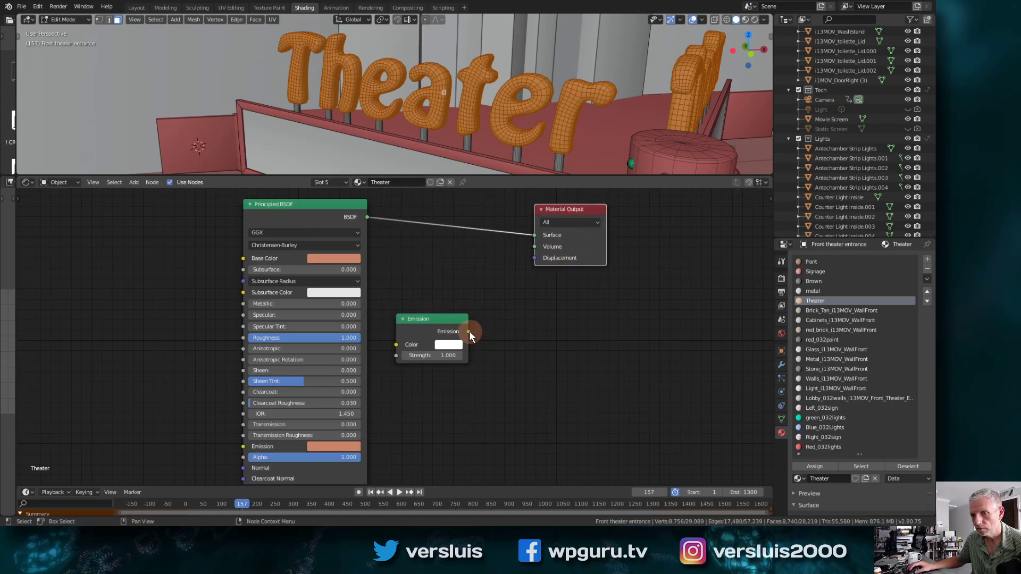
pyautogui.moveTo(469, 331); pyautogui.dragTo(534, 235)
pyautogui.moveTo(439, 320); pyautogui.dragTo(451, 224)
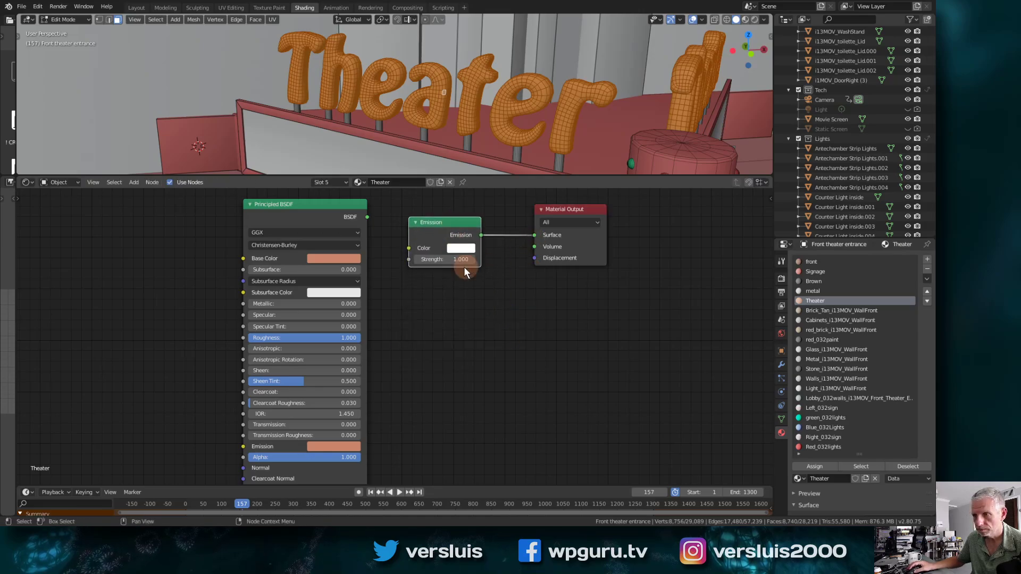
pyautogui.moveTo(331, 206); pyautogui.dragTo(285, 205)
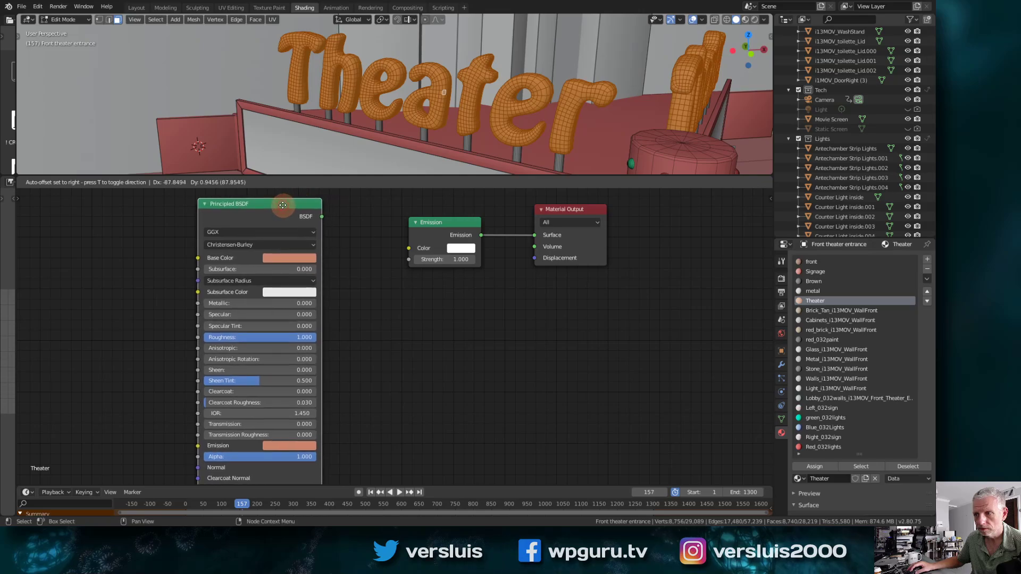
# - Set the Emission node's color by sampling the Base Color of the Principled BSDF
pyautogui.click(466, 248)
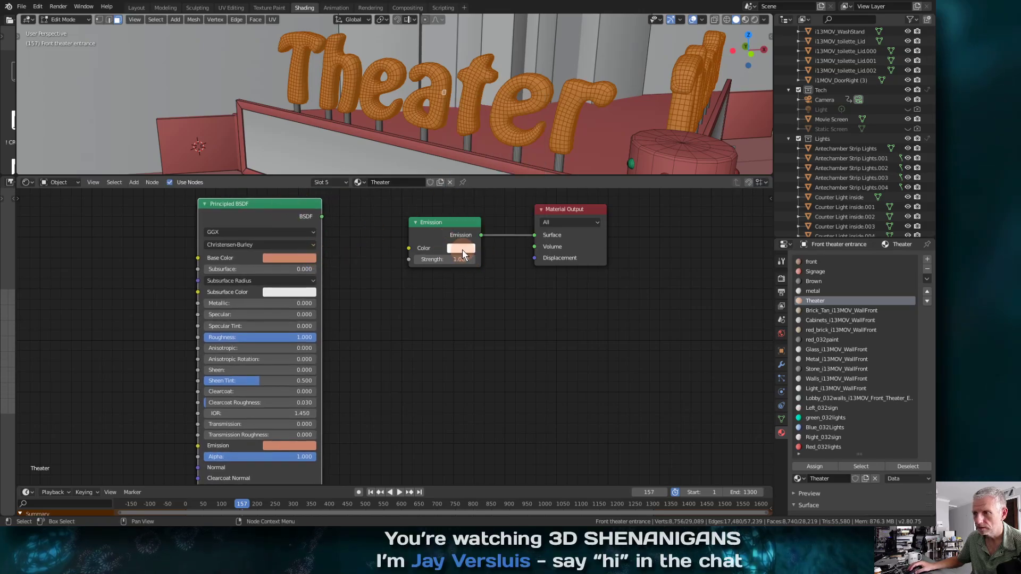
pyautogui.click(462, 249)
pyautogui.click(535, 203)
pyautogui.click(300, 258)
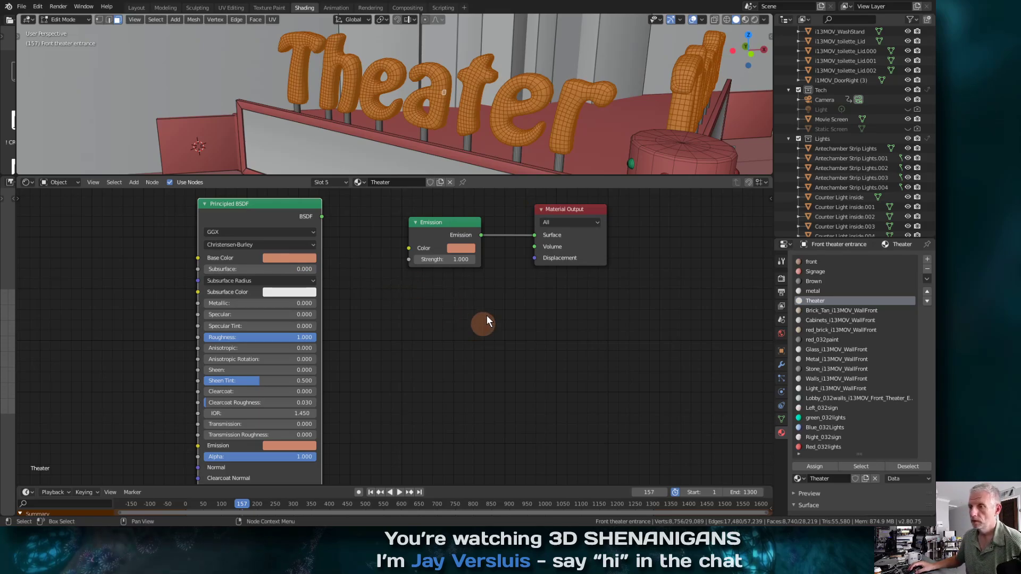
# - Preview the emissive Theater lettering in rendered shading and return to Object Mode
pyautogui.moveTo(474, 326); pyautogui.dragTo(418, 384, button='middle')
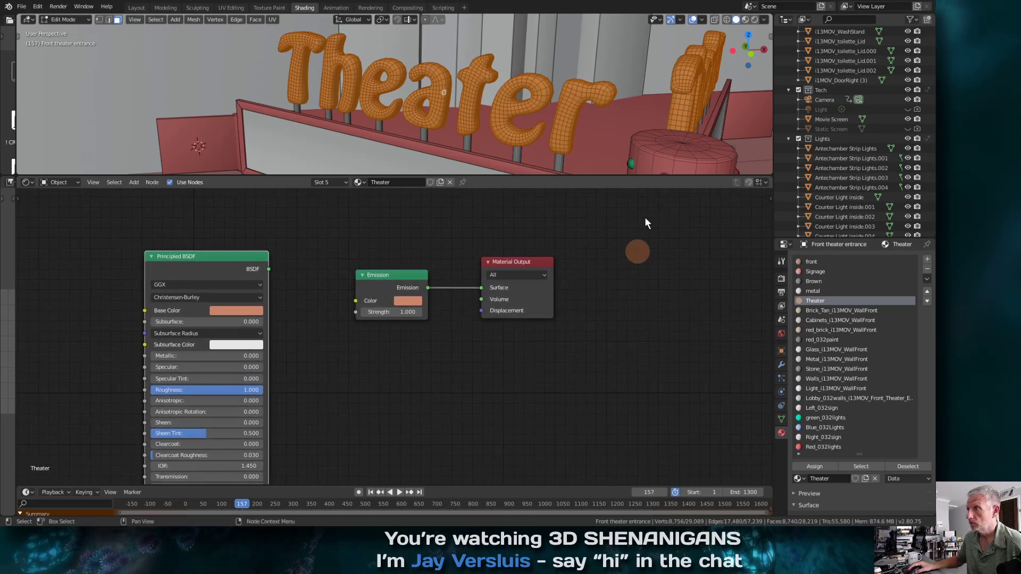
pyautogui.click(757, 20)
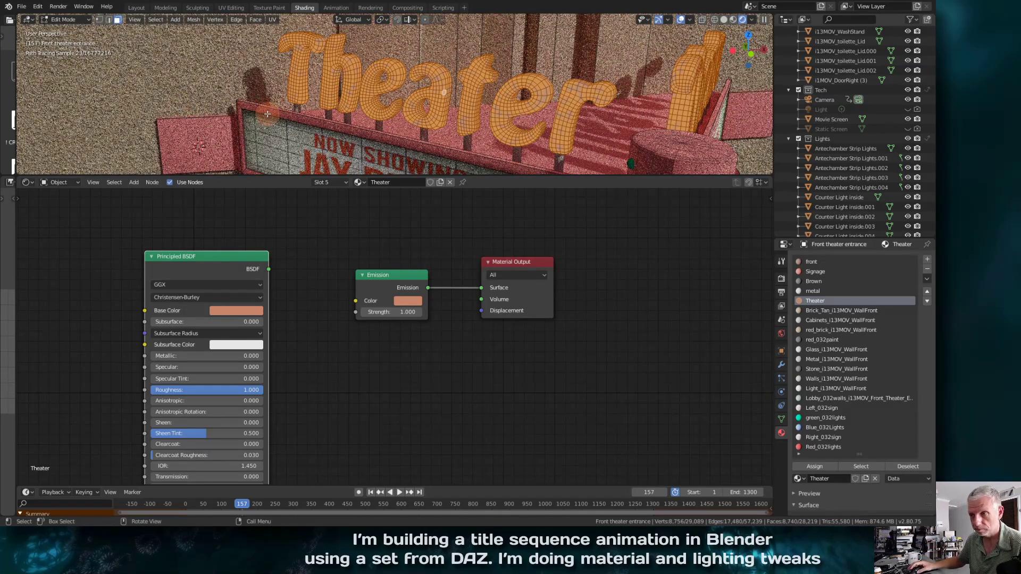
pyautogui.press('Tab')
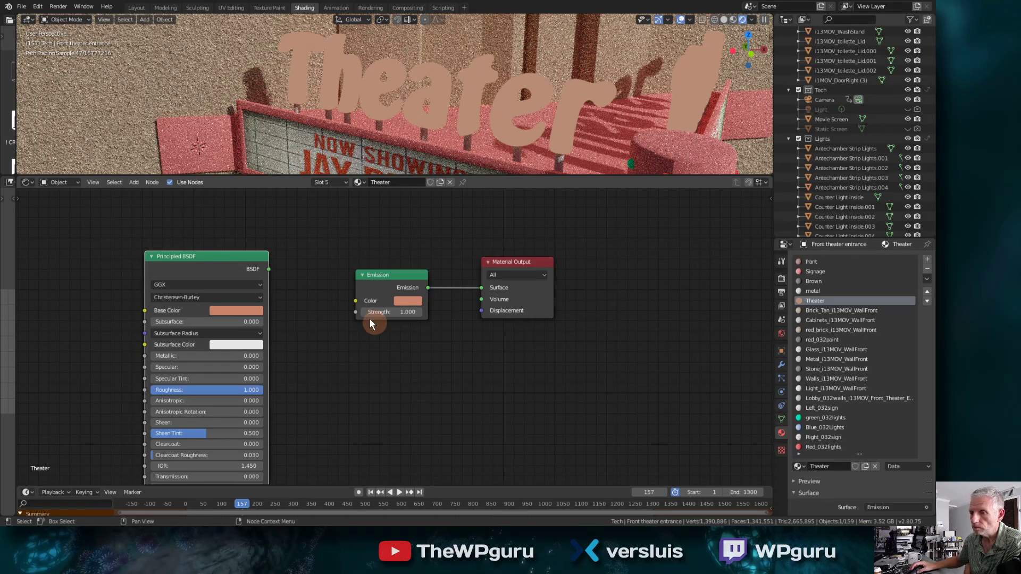
# - Try Emission strengths of 0.5 and 200 on the Theater material
pyautogui.click(394, 317)
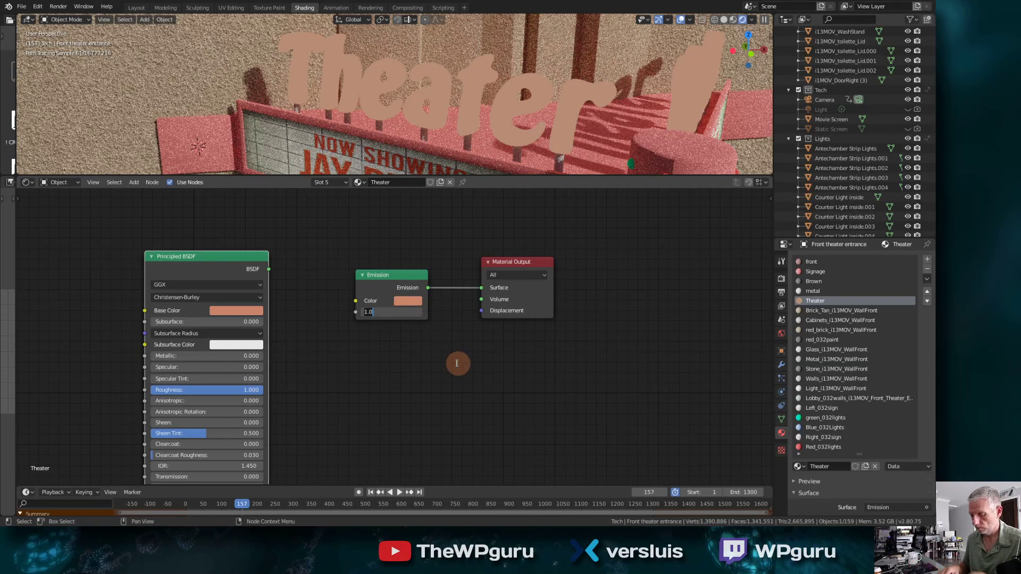
pyautogui.write('0.5')
pyautogui.press('Return')
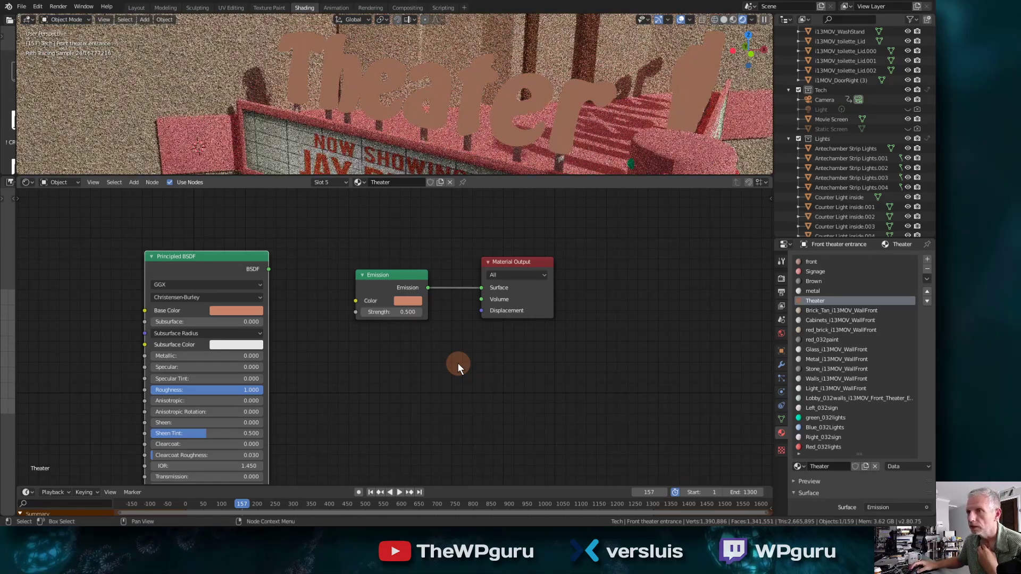
pyautogui.click(406, 312)
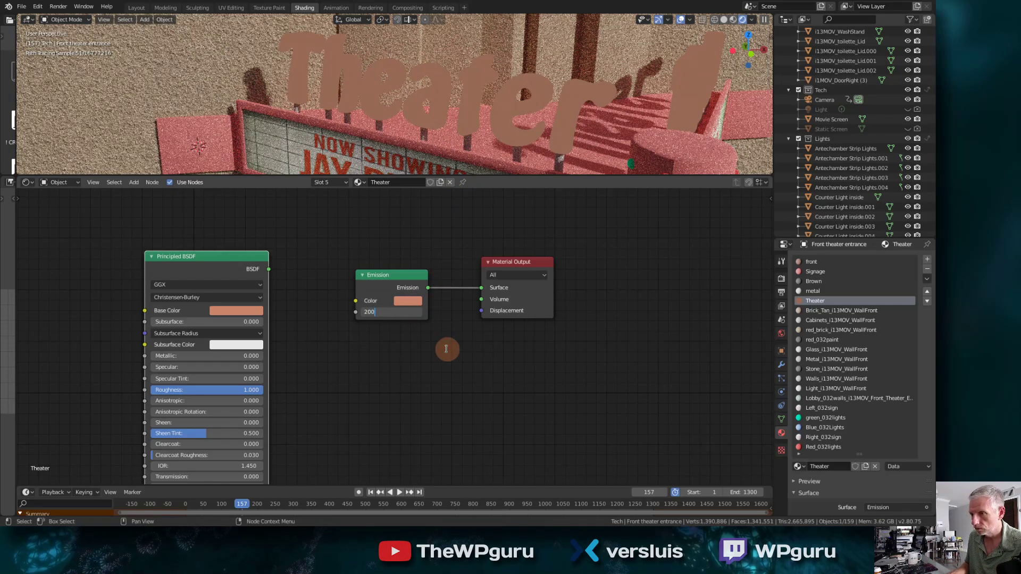
pyautogui.write('200')
pyautogui.press('Return')
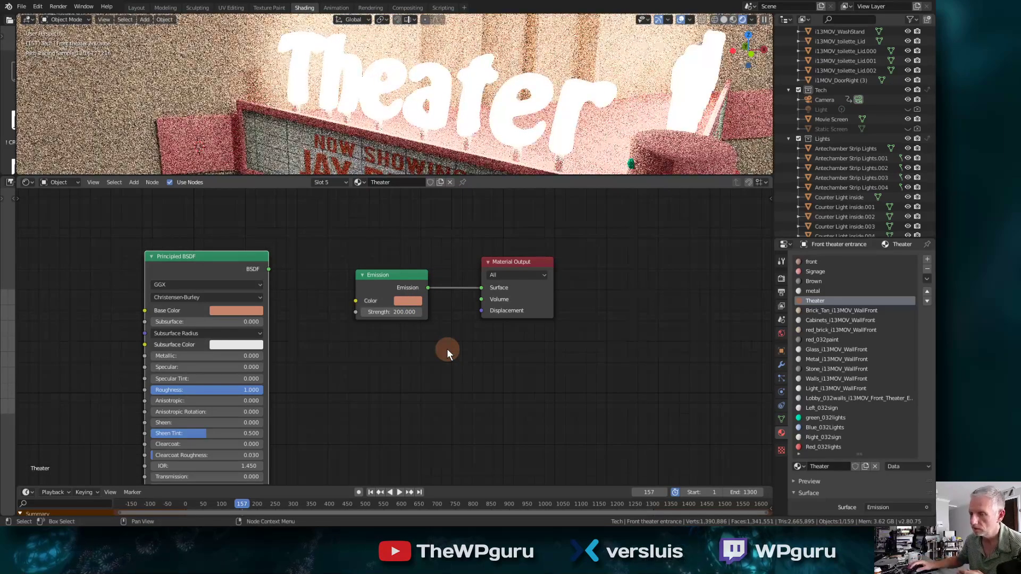
# - Lower the Theater material's Emission strength to 10, followed by 1
pyautogui.click(404, 313)
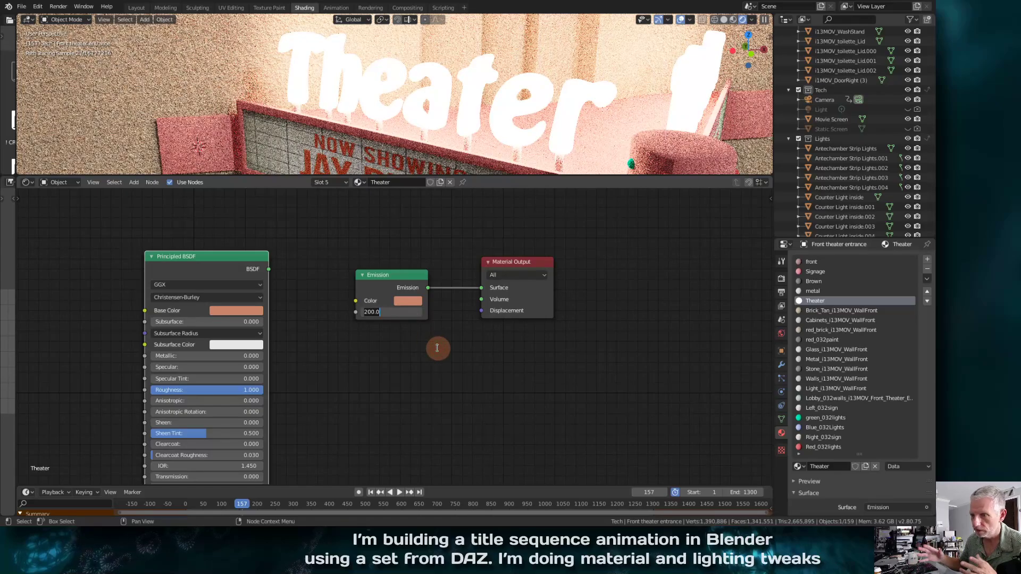
pyautogui.write('10')
pyautogui.press('Return')
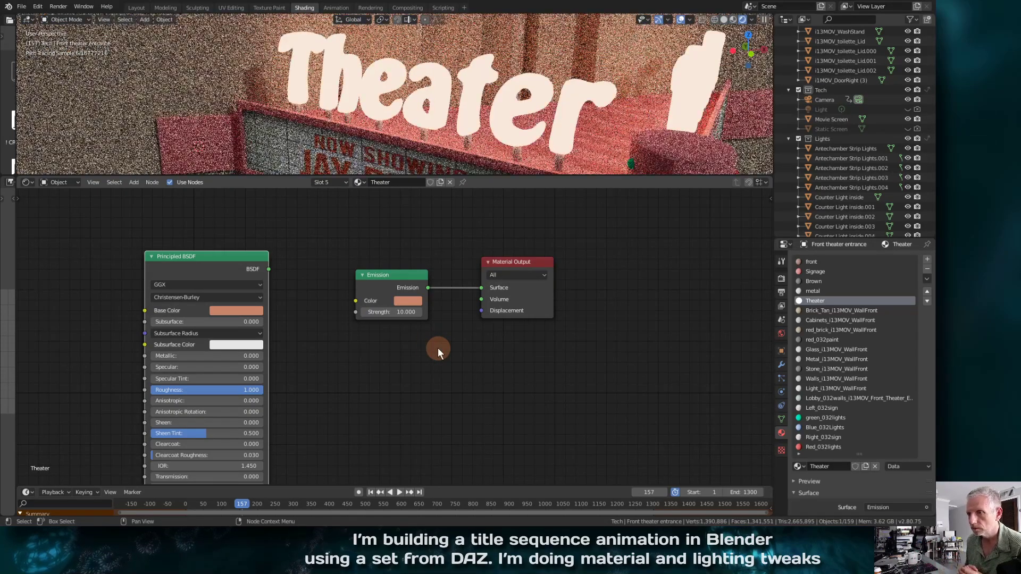
pyautogui.click(413, 315)
pyautogui.write('1')
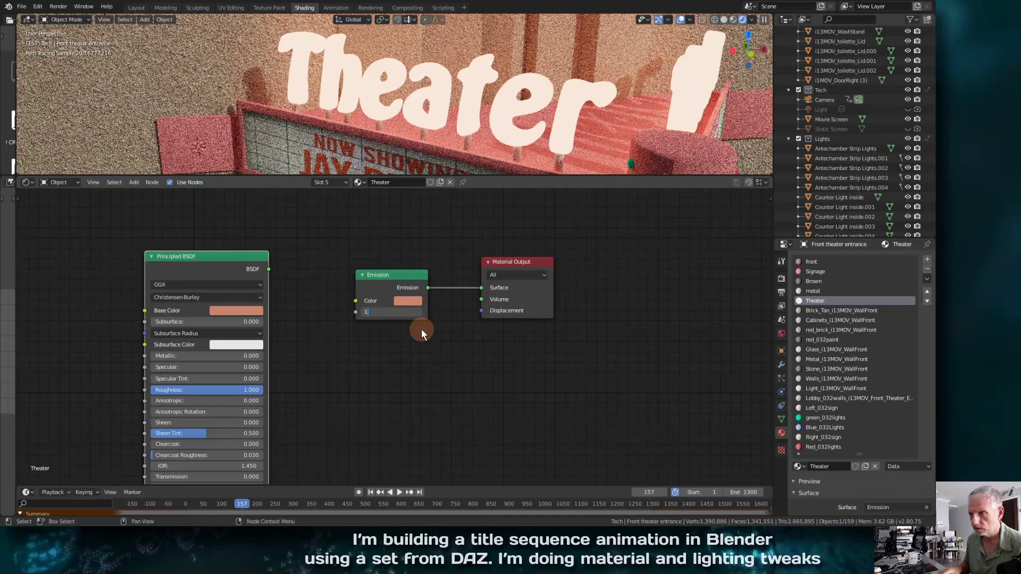
pyautogui.press('Return')
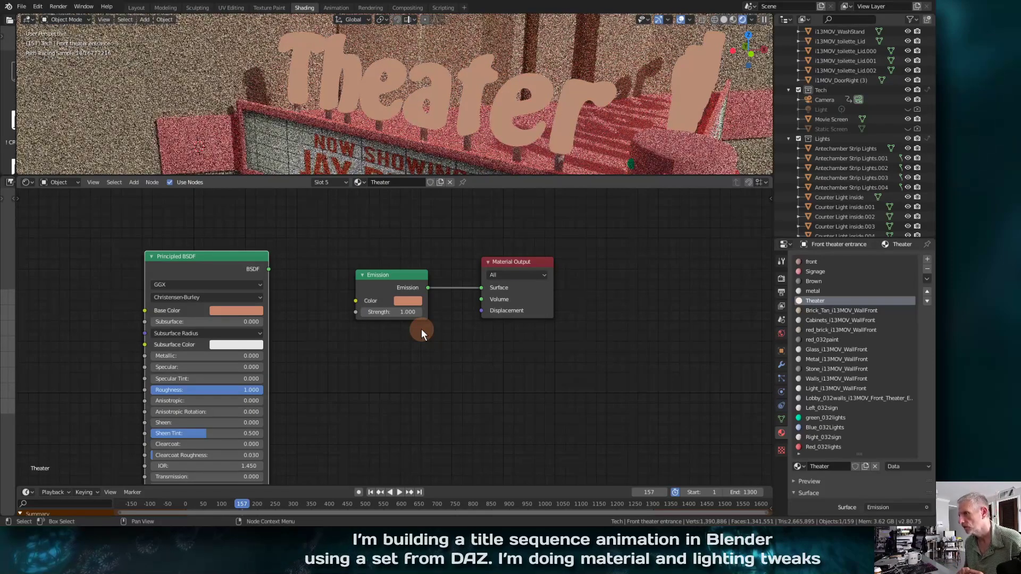
# - Set the Emission strength to 5 and inspect both sides of the marquee in an enlarged 3D viewport
pyautogui.click(410, 313)
pyautogui.write('1.0')
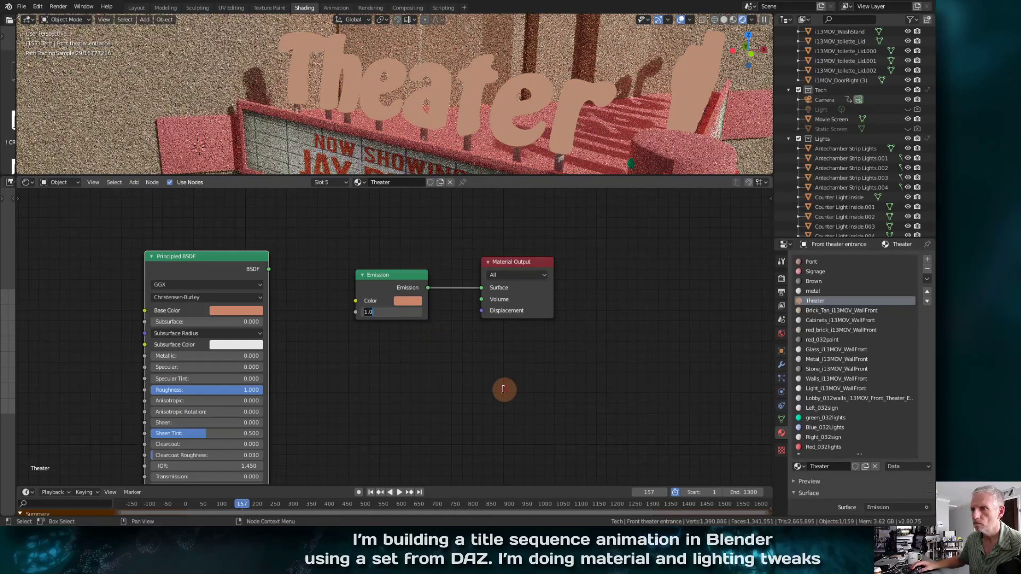
pyautogui.press('BackSpace')
pyautogui.press('BackSpace')
pyautogui.press('BackSpace')
pyautogui.write('5')
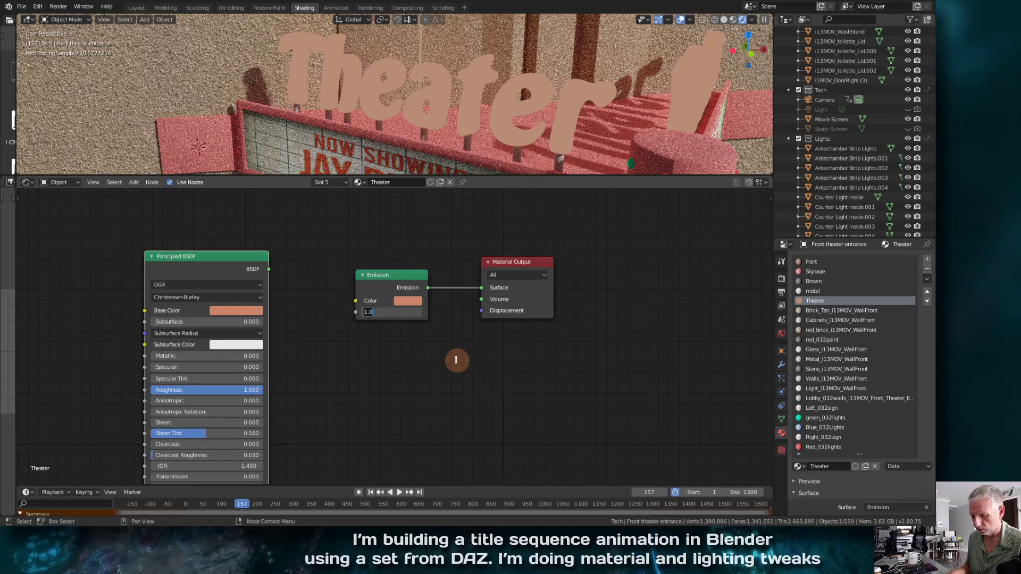
pyautogui.press('Return')
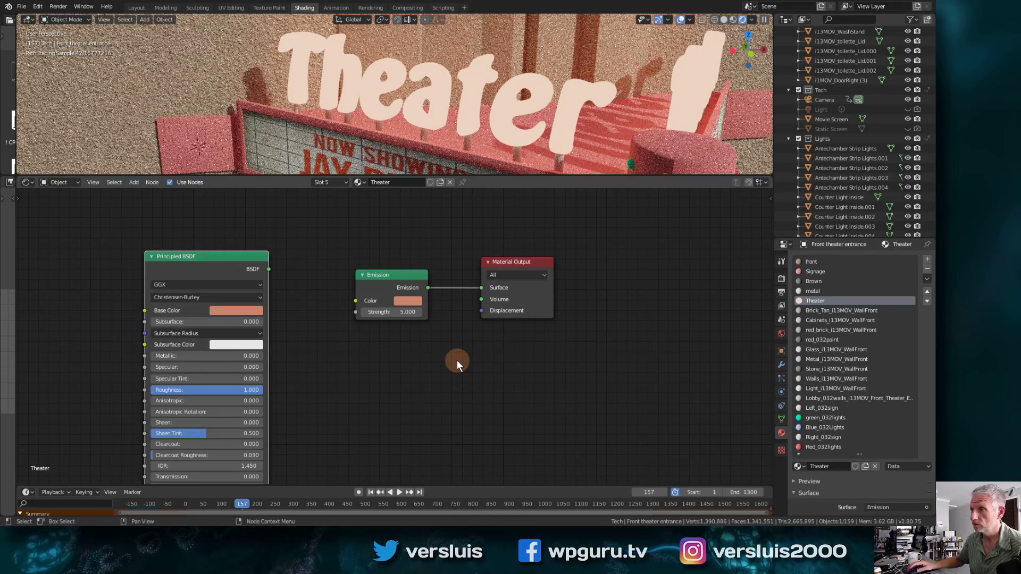
pyautogui.moveTo(555, 175); pyautogui.dragTo(557, 361)
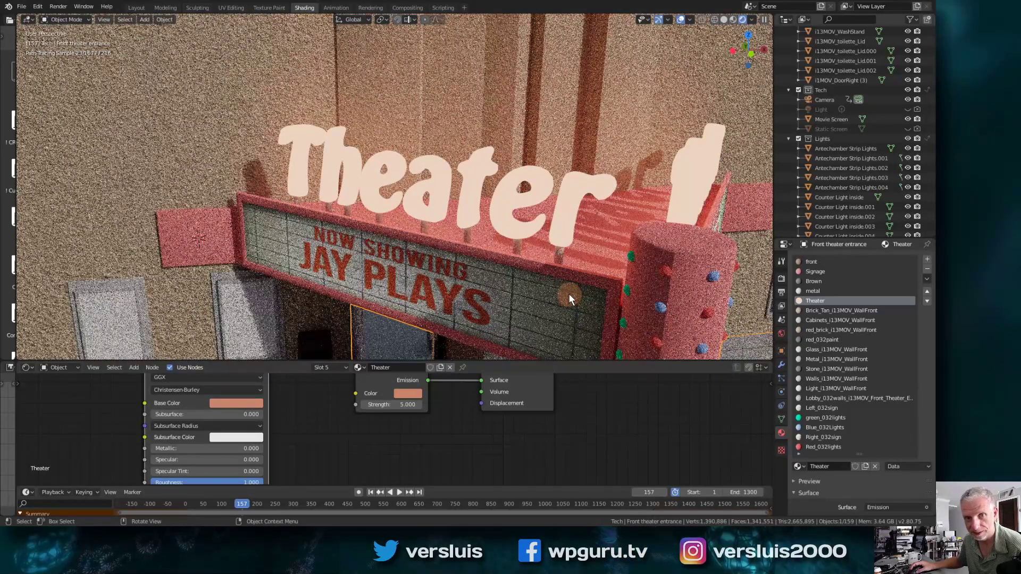
pyautogui.moveTo(569, 295); pyautogui.dragTo(457, 232, button='middle')
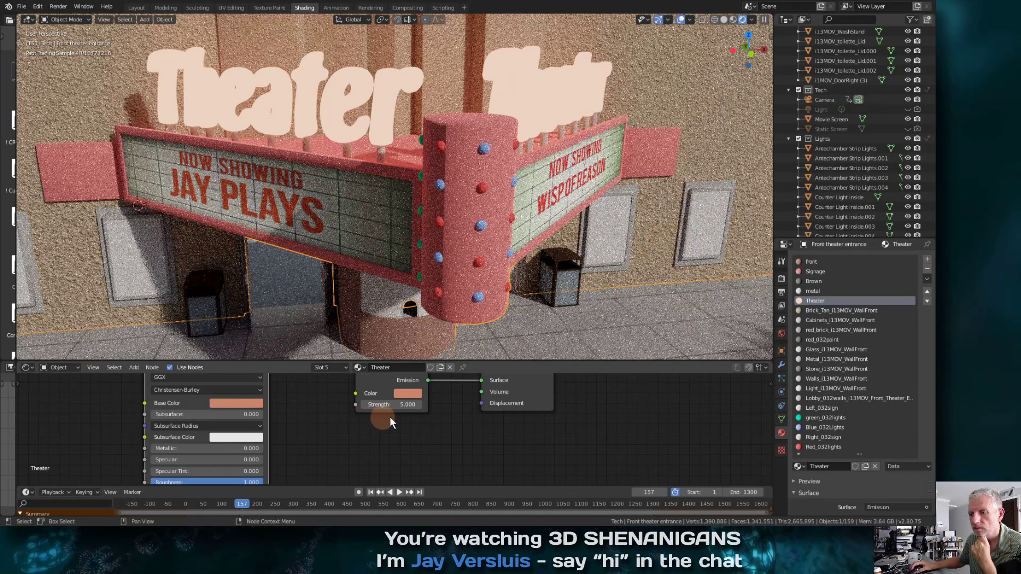
# - Reduce the Theater material's Emission strength to 0.5
pyautogui.click(401, 404)
pyautogui.write('0.5')
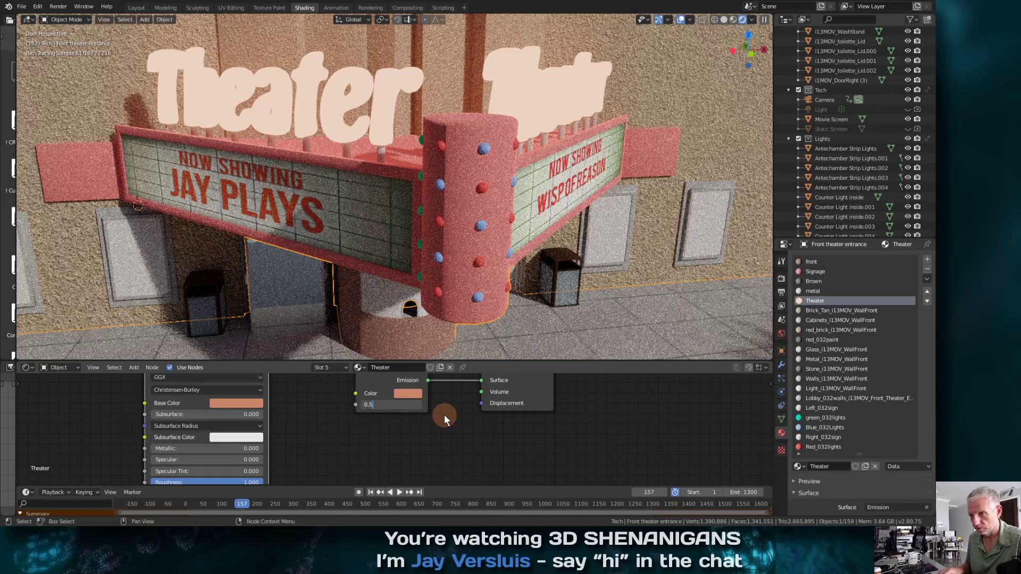
pyautogui.press('Return')
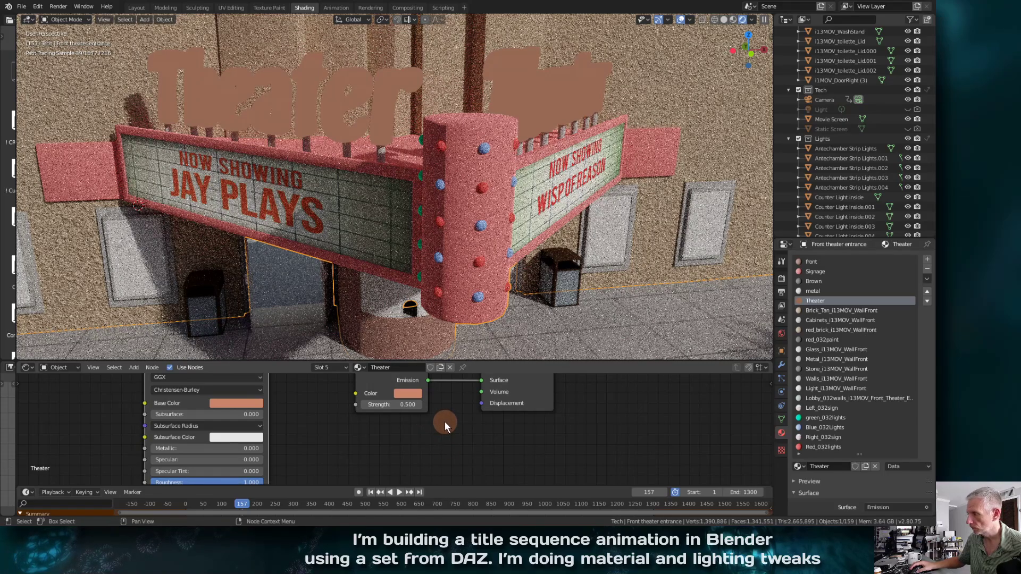
# - Delete the Emission node and connect the Principled BSDF to the Material Output's Surface
pyautogui.moveTo(445, 422); pyautogui.dragTo(490, 456, button='middle')
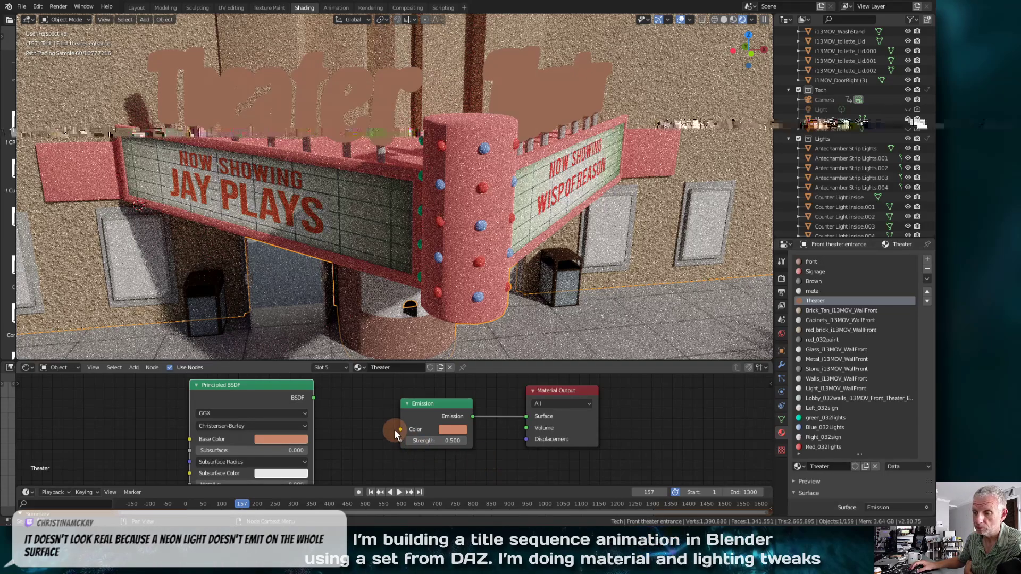
pyautogui.moveTo(444, 407); pyautogui.dragTo(411, 407)
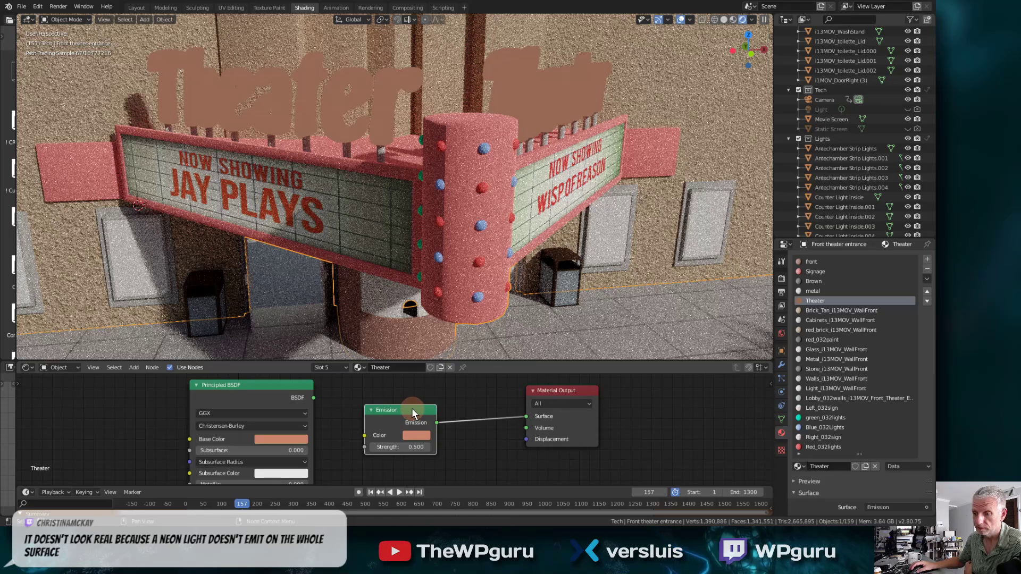
pyautogui.press('x')
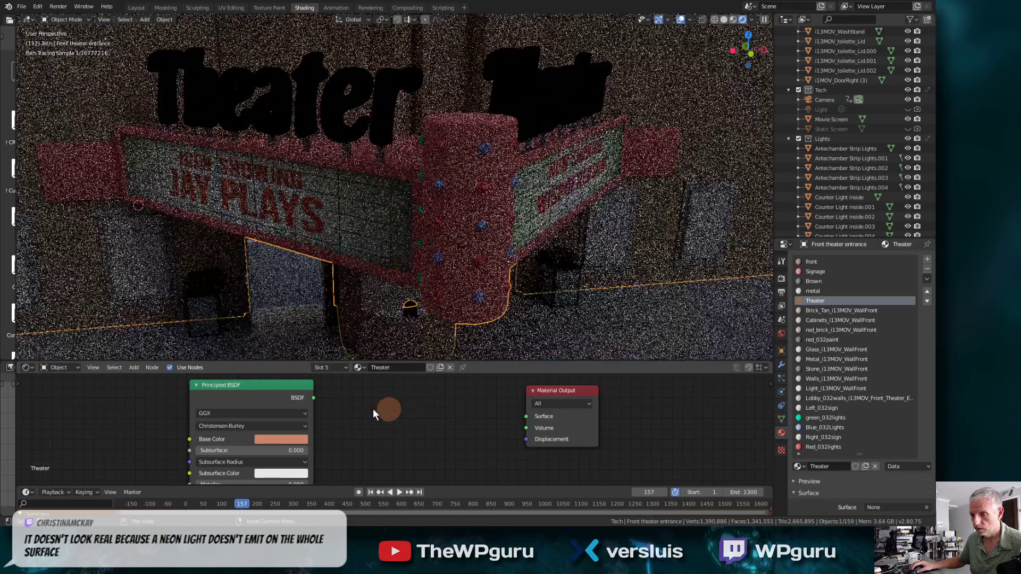
pyautogui.moveTo(313, 398); pyautogui.dragTo(525, 417)
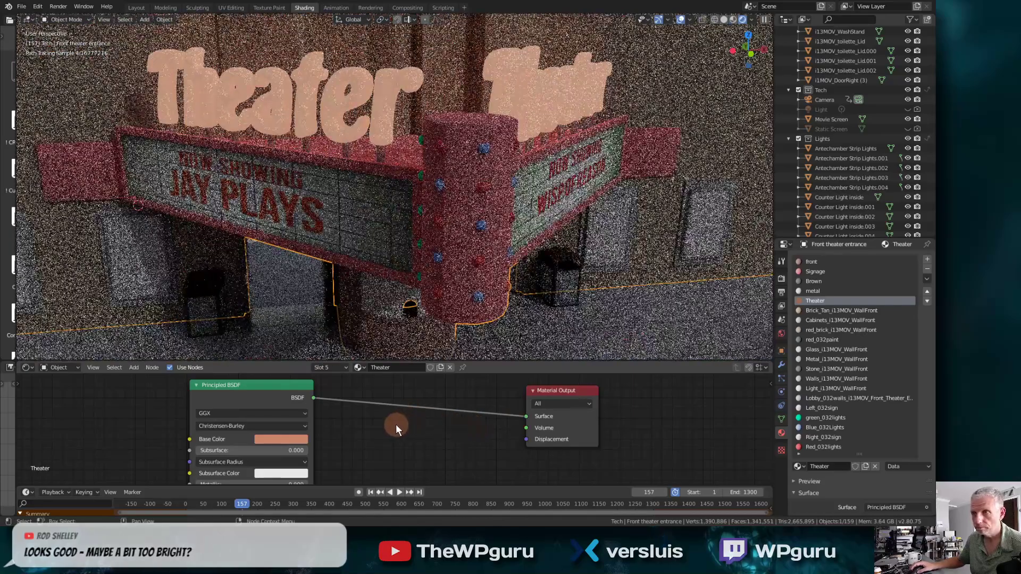
# - Brighten the Principled BSDF's Emission color to FFA786
pyautogui.moveTo(398, 427); pyautogui.dragTo(489, 467, button='middle')
pyautogui.keyDown('shift'); pyautogui.scroll(-5, 496, 425); pyautogui.keyUp('shift')
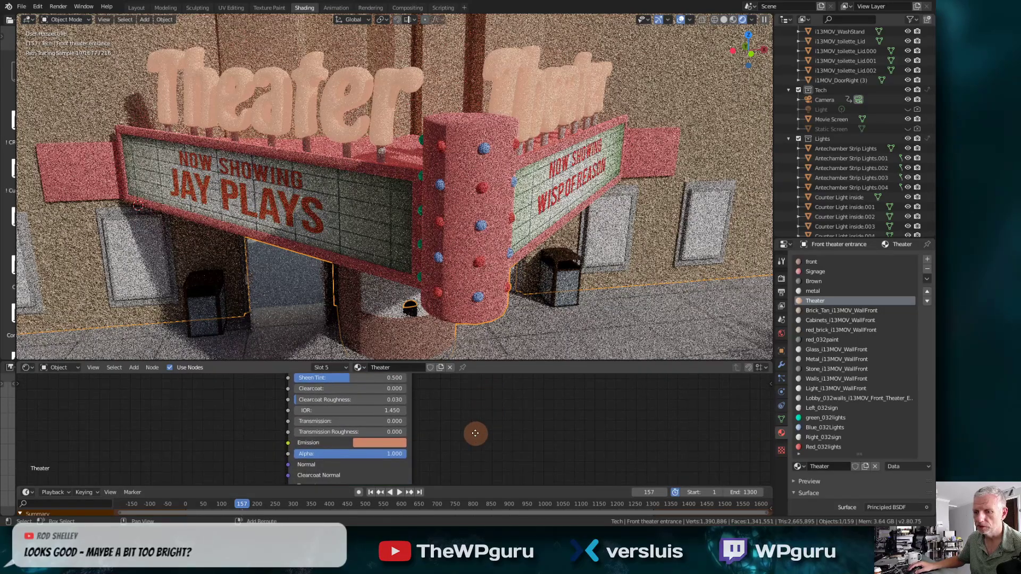
pyautogui.moveTo(475, 434); pyautogui.dragTo(475, 411, button='middle')
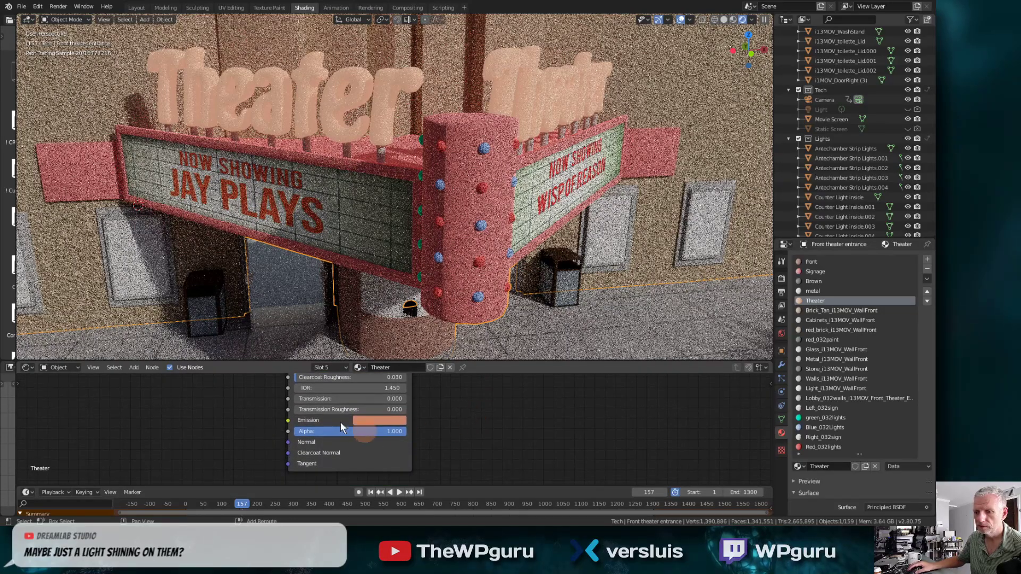
pyautogui.click(376, 421)
pyautogui.moveTo(443, 296); pyautogui.dragTo(442, 274)
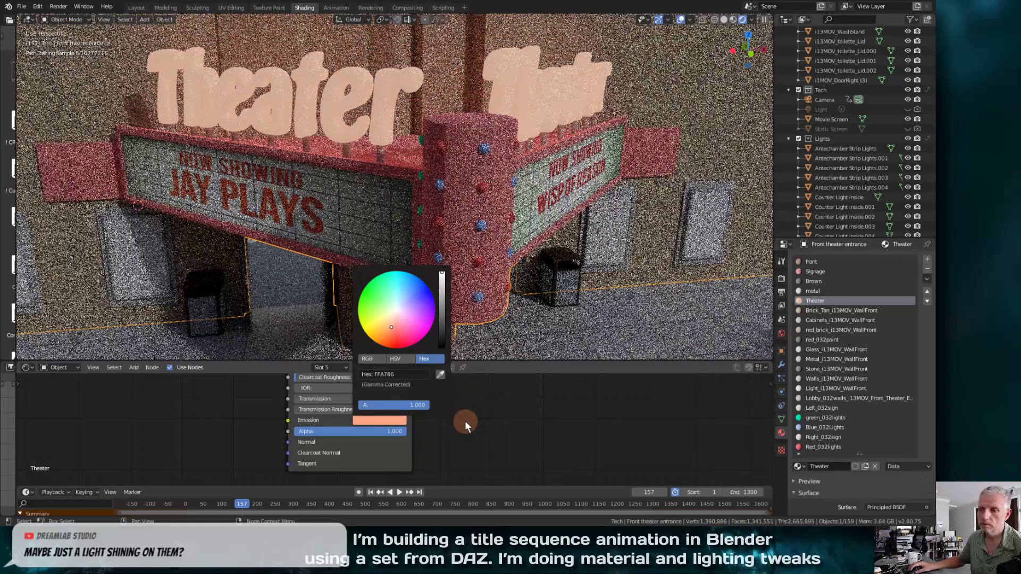
# - Set the Principled BSDF's Emission color to white with the hex value fff
pyautogui.click(392, 421)
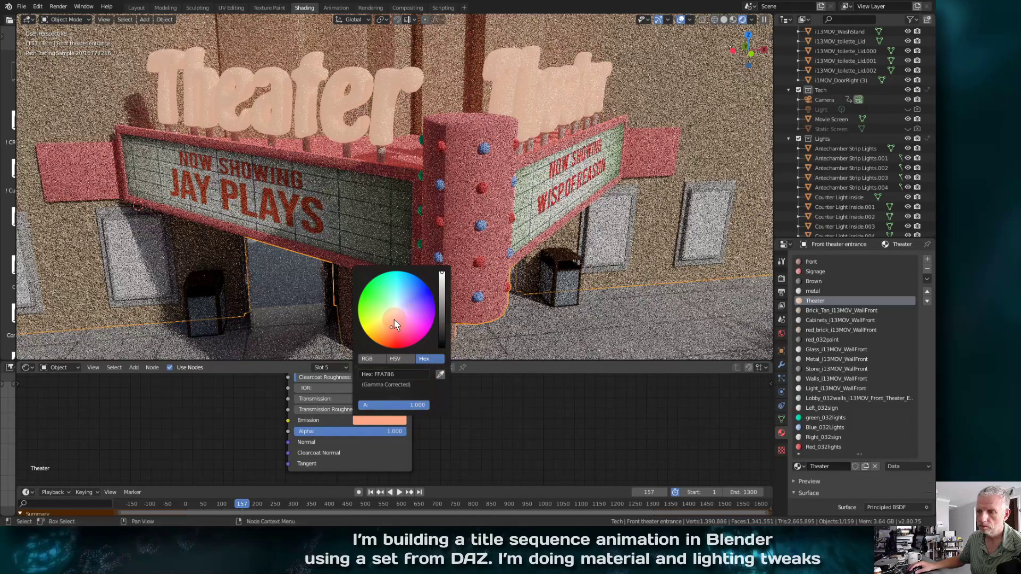
pyautogui.click(401, 375)
pyautogui.write('fff')
pyautogui.press('Return')
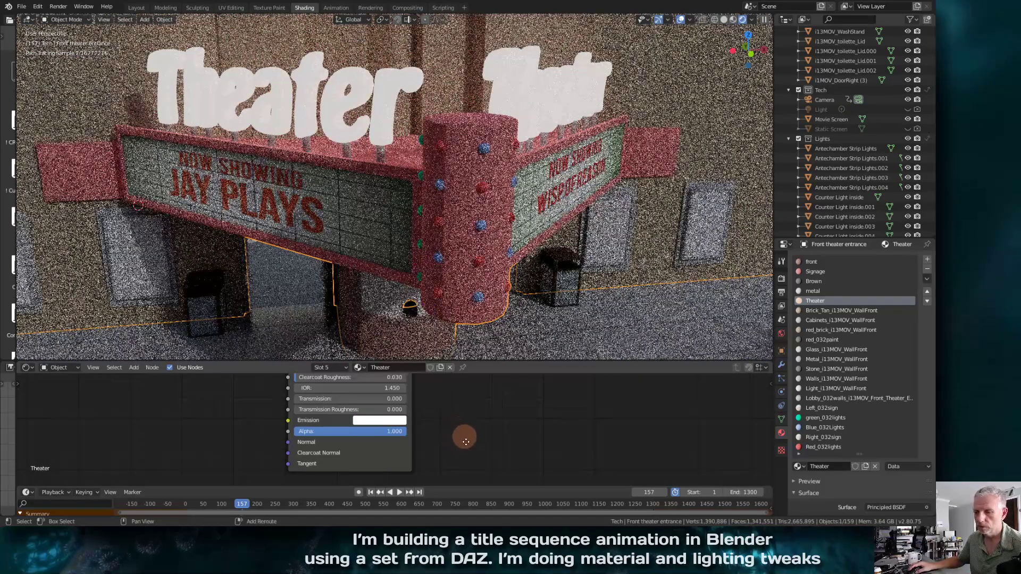
# - Enlarge the node editor and sample the Base Color into the Principled BSDF's Emission color
pyautogui.moveTo(465, 436); pyautogui.dragTo(479, 478, button='middle')
pyautogui.moveTo(503, 362); pyautogui.dragTo(496, 246)
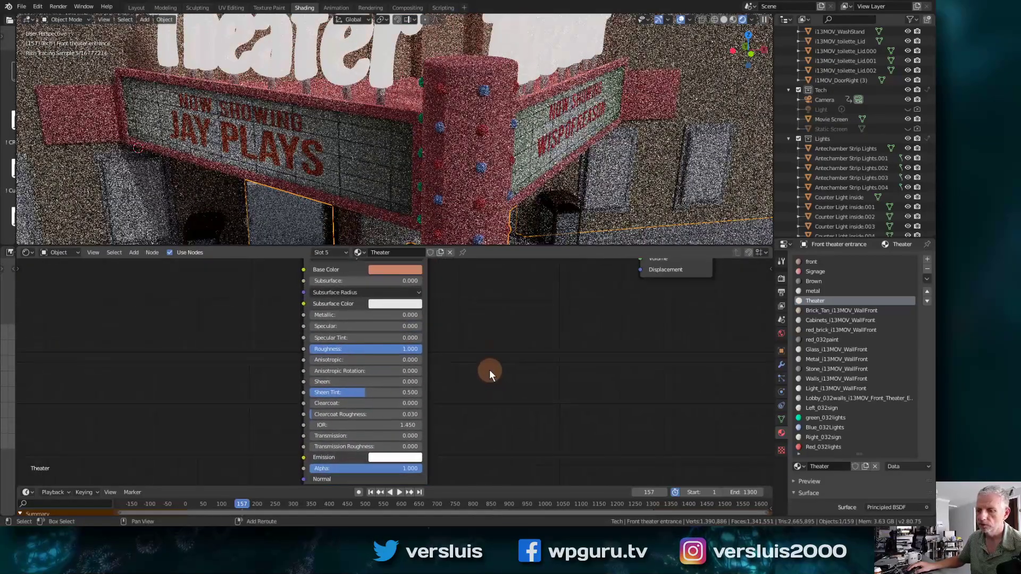
pyautogui.click(413, 458)
pyautogui.click(457, 411)
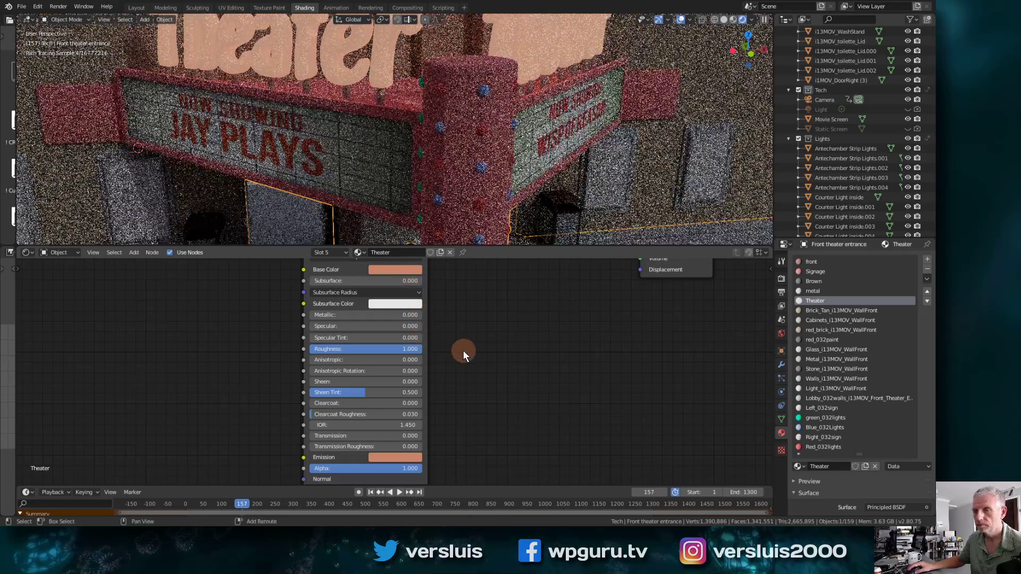
pyautogui.moveTo(464, 351); pyautogui.dragTo(394, 429, button='middle')
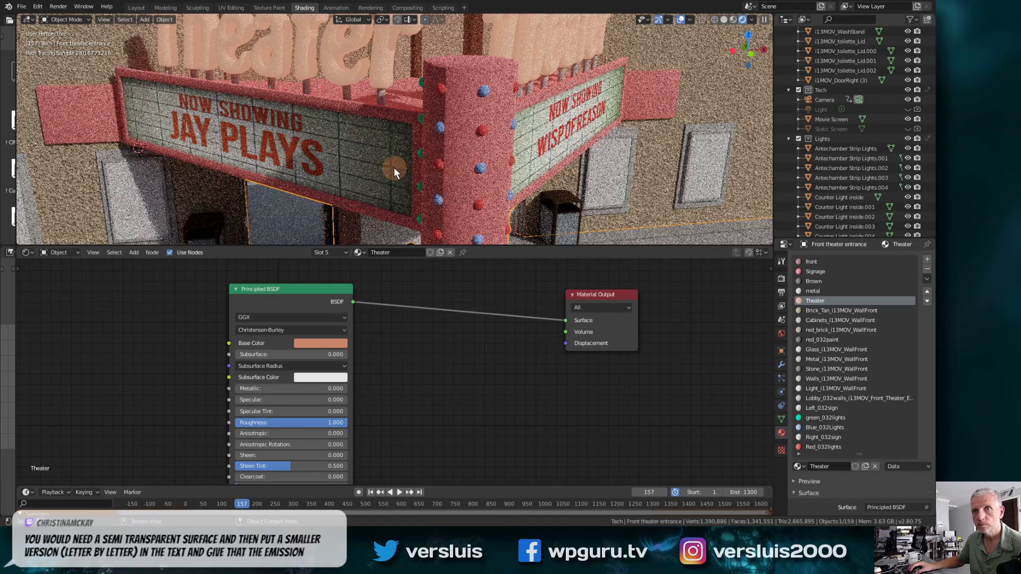
# - Select the Jay Plays sign face in Edit Mode and move its i13mt-marquee03.jpg texture node down beside the Principled BSDF's Emission input
pyautogui.press('Tab')
pyautogui.click(360, 158)
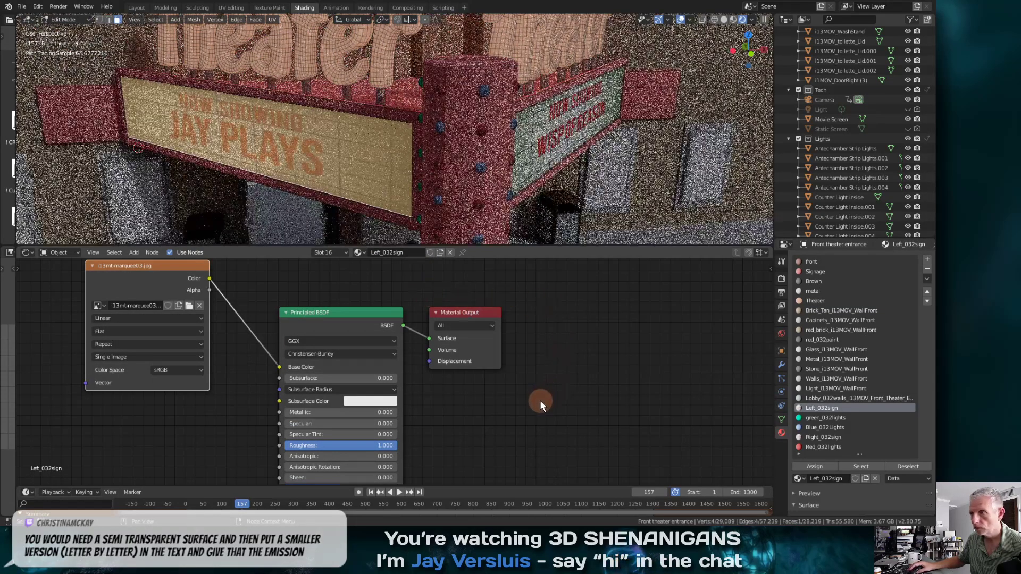
pyautogui.moveTo(540, 400); pyautogui.dragTo(614, 323, button='middle')
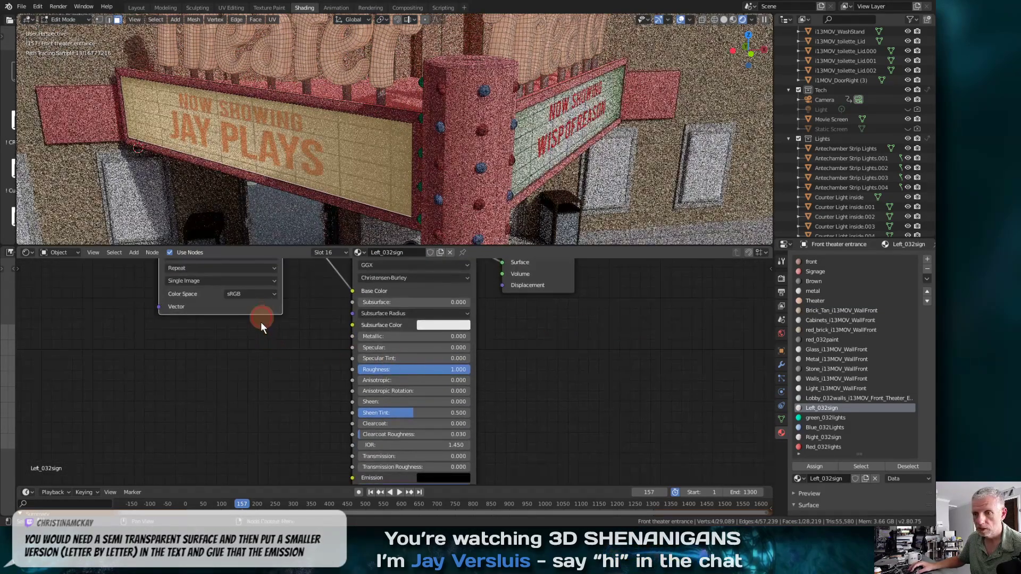
pyautogui.moveTo(260, 311); pyautogui.dragTo(272, 400)
pyautogui.moveTo(297, 374); pyautogui.dragTo(229, 325, button='middle')
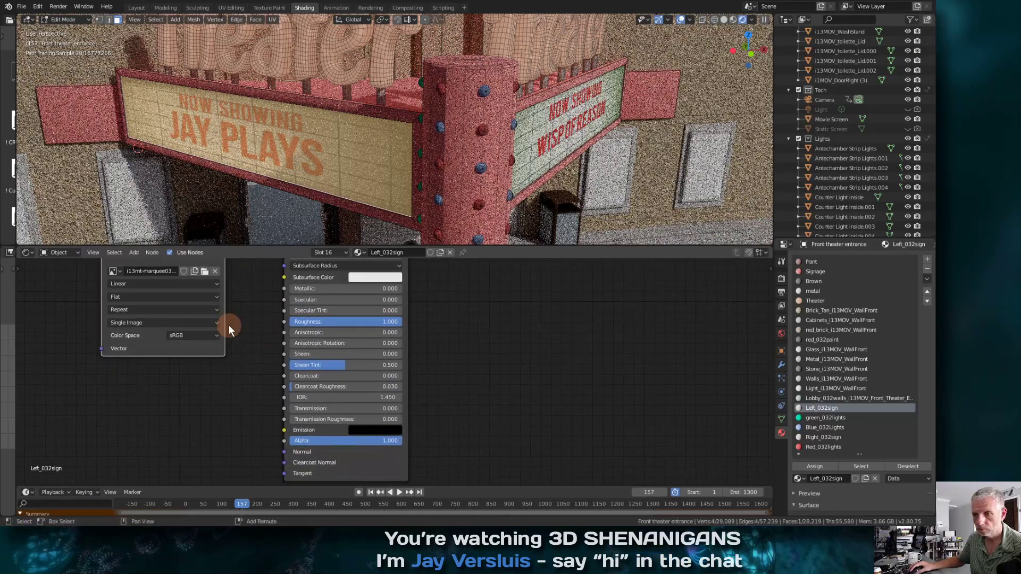
pyautogui.moveTo(207, 350); pyautogui.dragTo(203, 420)
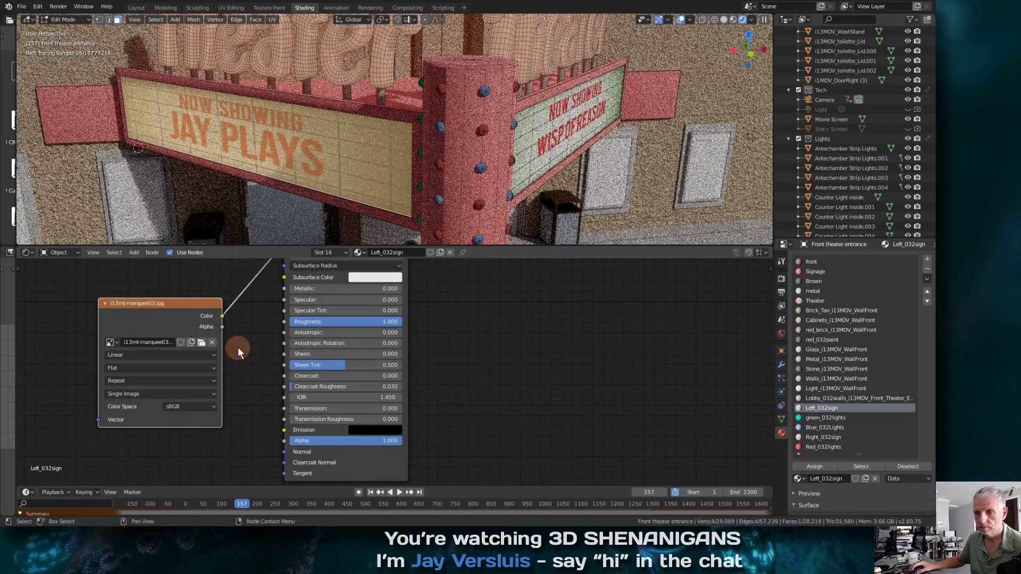
# - Connect the i13mt-marquee03.jpg texture's Color output to the Principled BSDF's Emission input in the Left_032sign material
pyautogui.moveTo(238, 349); pyautogui.dragTo(235, 329, button='middle')
pyautogui.moveTo(219, 306); pyautogui.dragTo(253, 371)
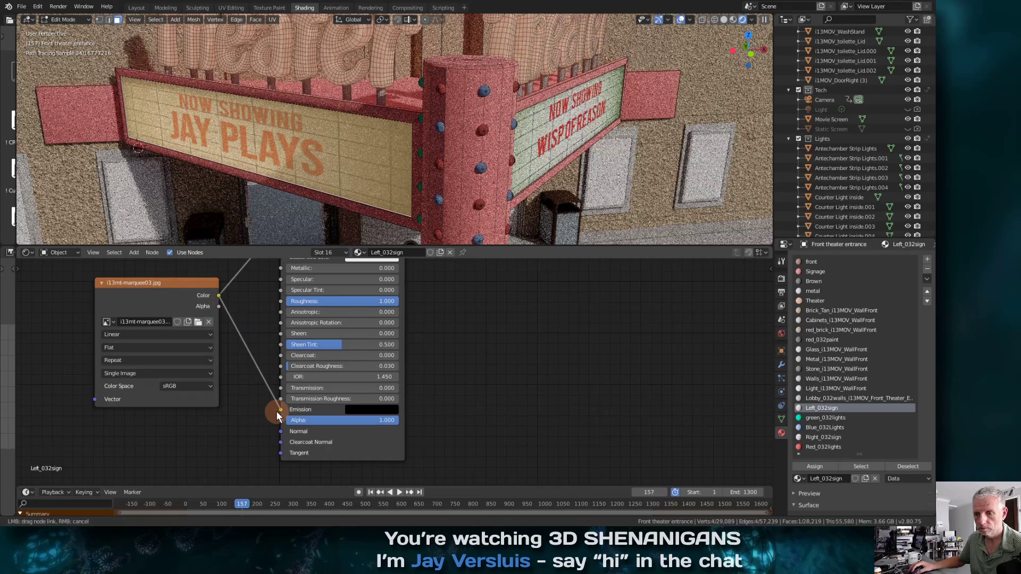
pyautogui.moveTo(277, 411); pyautogui.dragTo(281, 410)
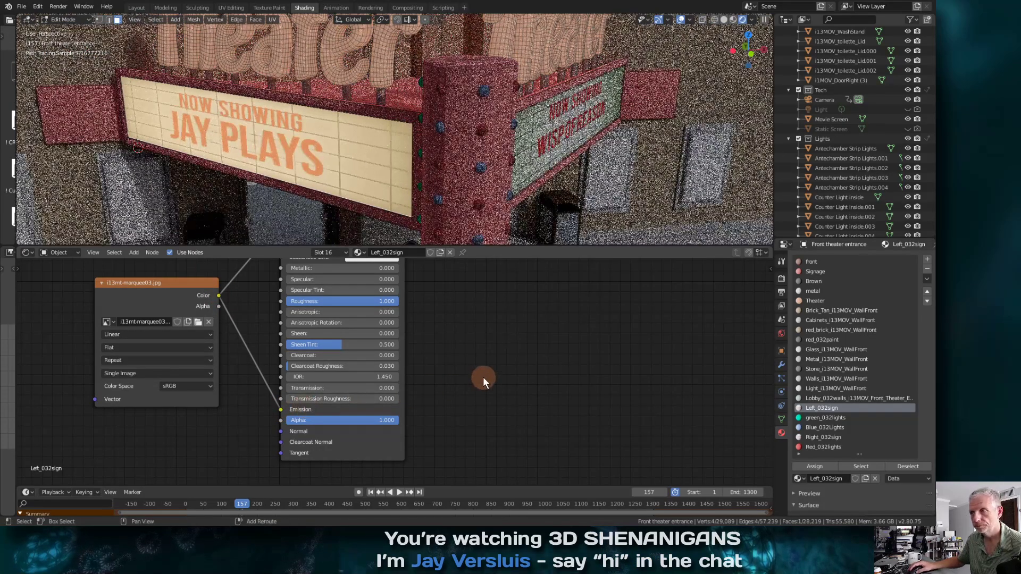
# - Open the Right_032sign material and move its i13mt-marquee02.jpg texture node down beside the Principled BSDF
pyautogui.moveTo(483, 377); pyautogui.dragTo(447, 394, button='middle')
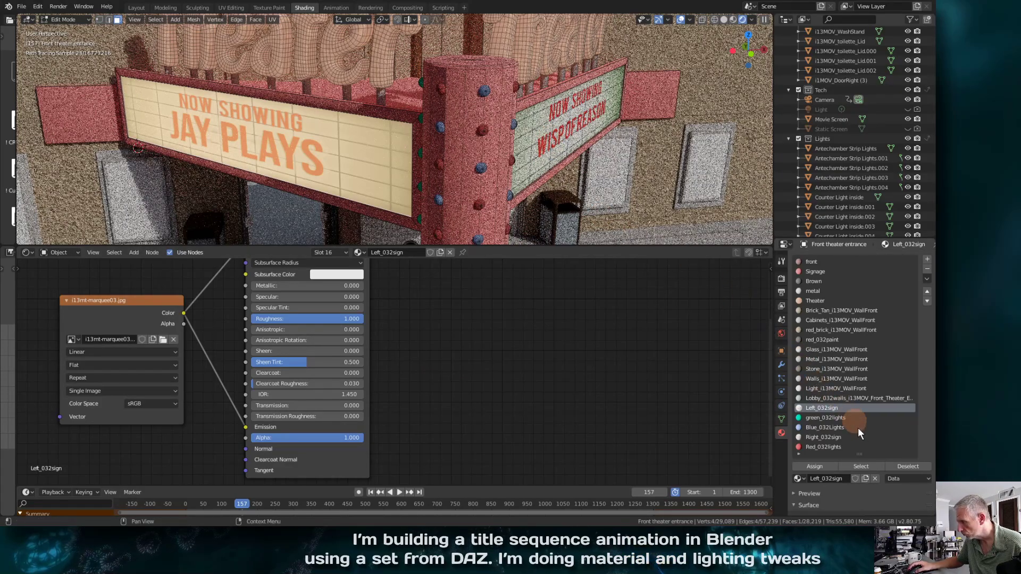
pyautogui.click(828, 439)
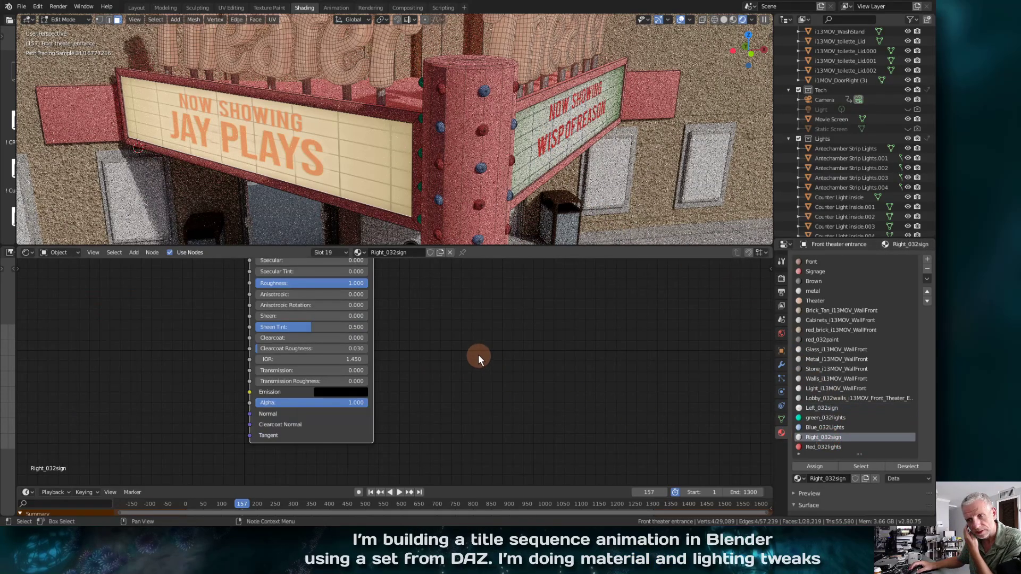
pyautogui.moveTo(426, 328); pyautogui.dragTo(481, 387, button='middle')
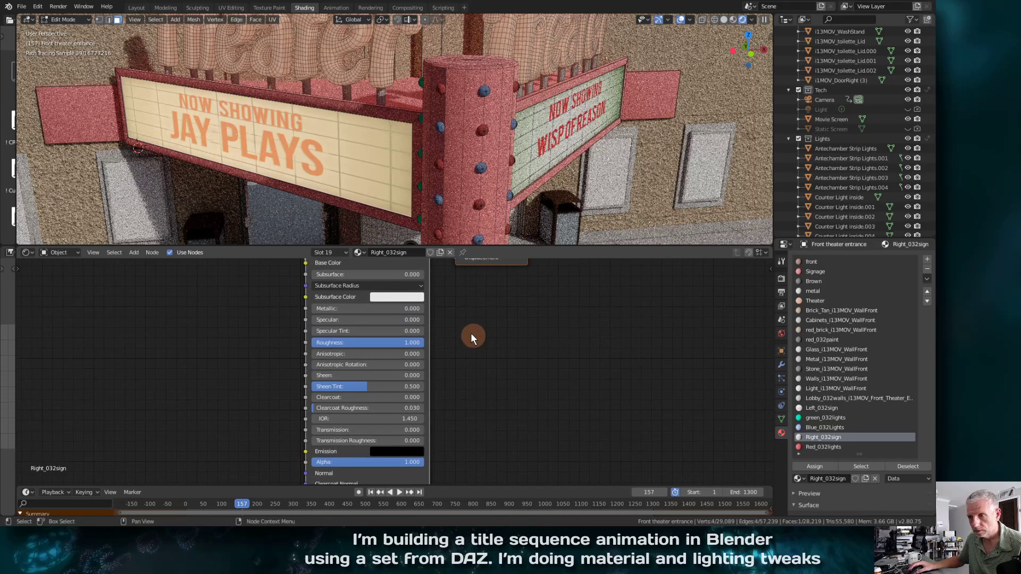
pyautogui.moveTo(470, 332); pyautogui.dragTo(512, 429, button='middle')
pyautogui.click(277, 271)
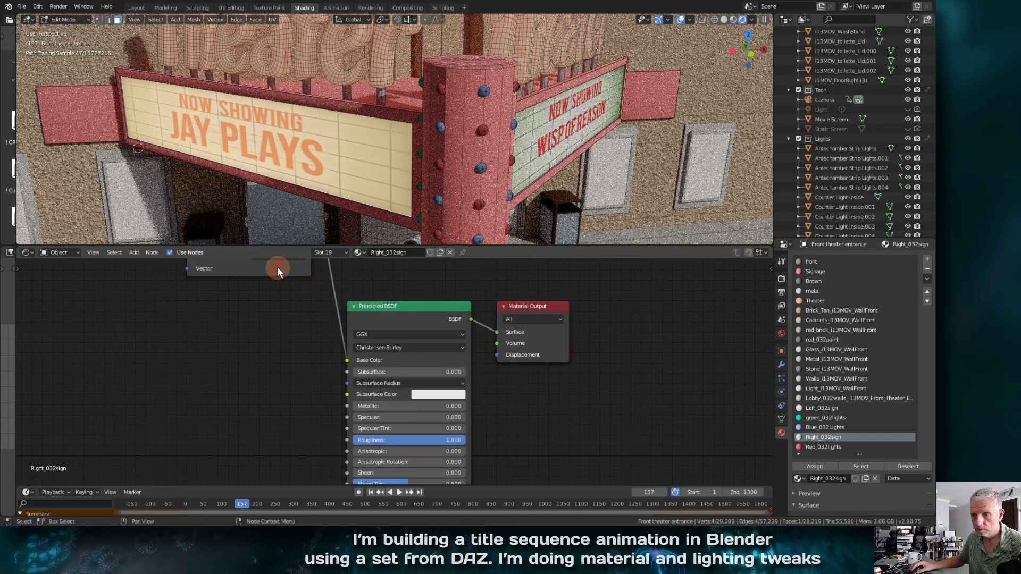
pyautogui.moveTo(276, 276); pyautogui.dragTo(281, 455)
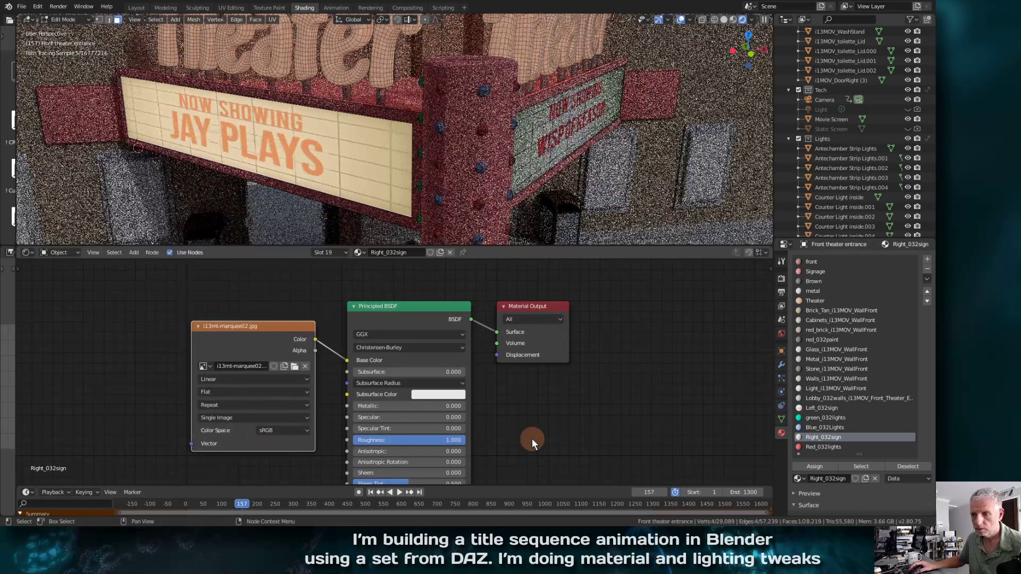
pyautogui.moveTo(532, 439); pyautogui.dragTo(504, 355, button='middle')
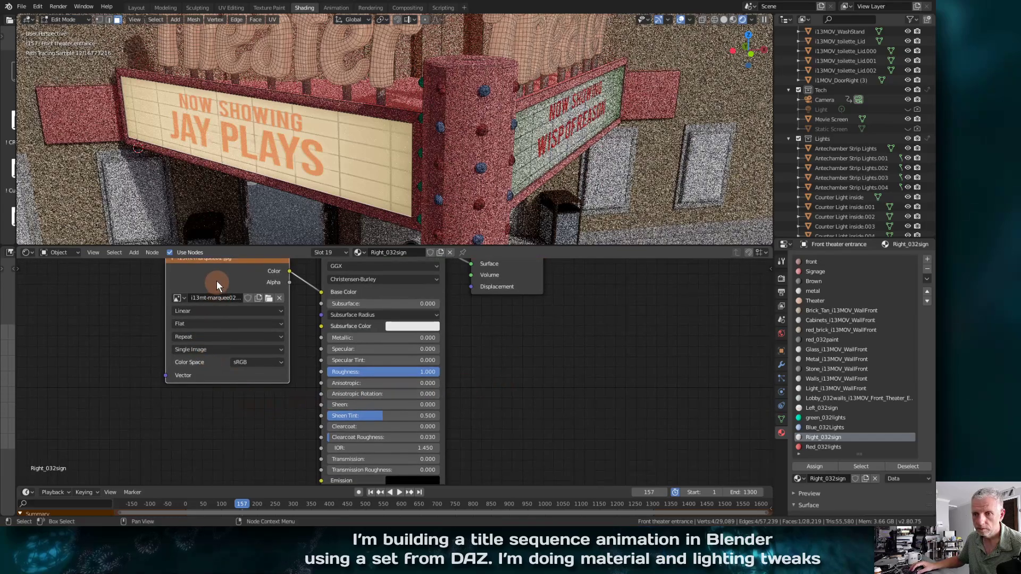
pyautogui.moveTo(197, 283); pyautogui.dragTo(134, 309)
# - Connect the Right_032sign texture's Color output to the Principled BSDF's Emission input and switch its image to i13mt-marquee03.jpg
pyautogui.moveTo(271, 371); pyautogui.dragTo(271, 340, button='middle')
pyautogui.moveTo(211, 272); pyautogui.dragTo(320, 450)
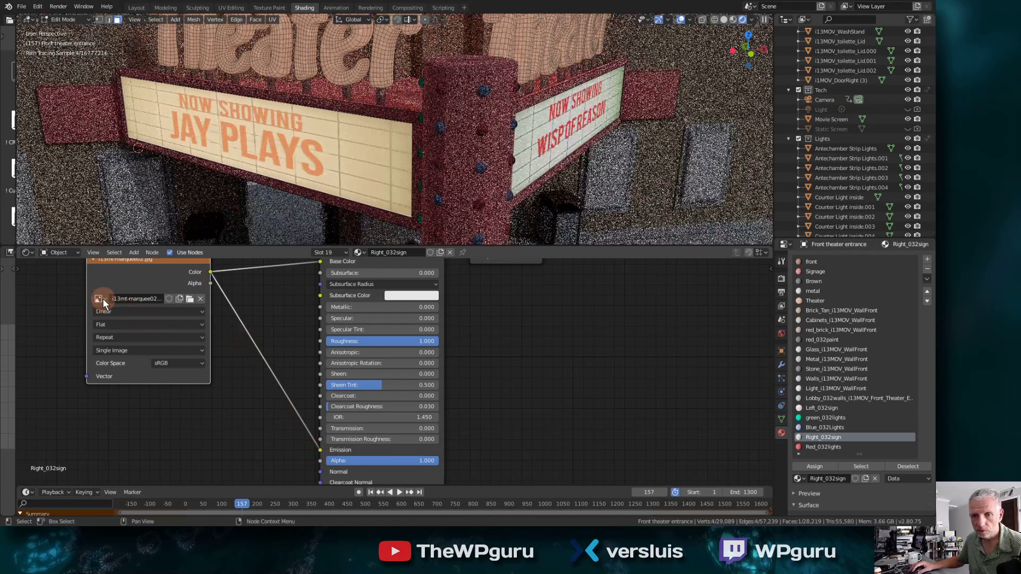
pyautogui.click(101, 299)
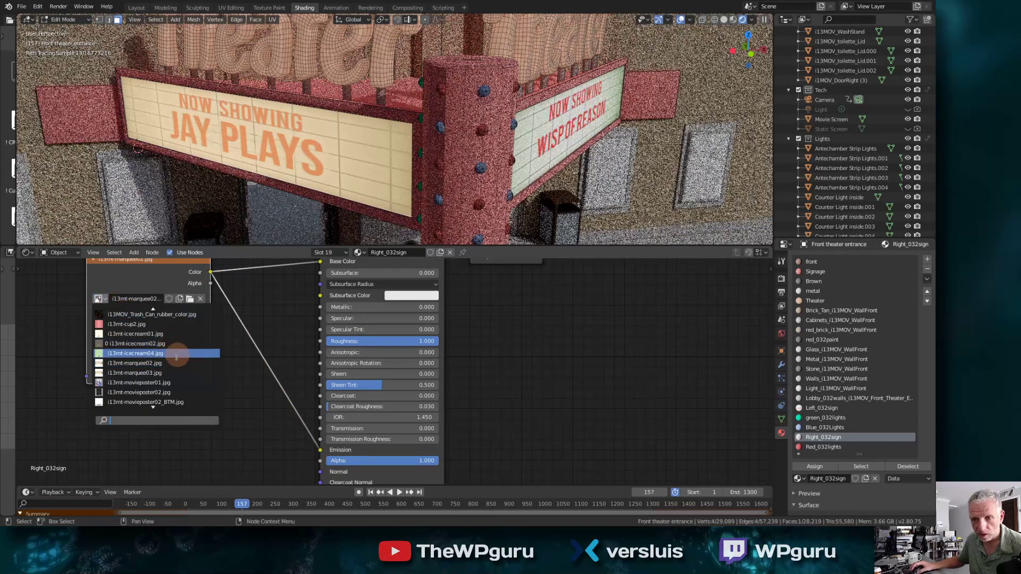
pyautogui.click(162, 373)
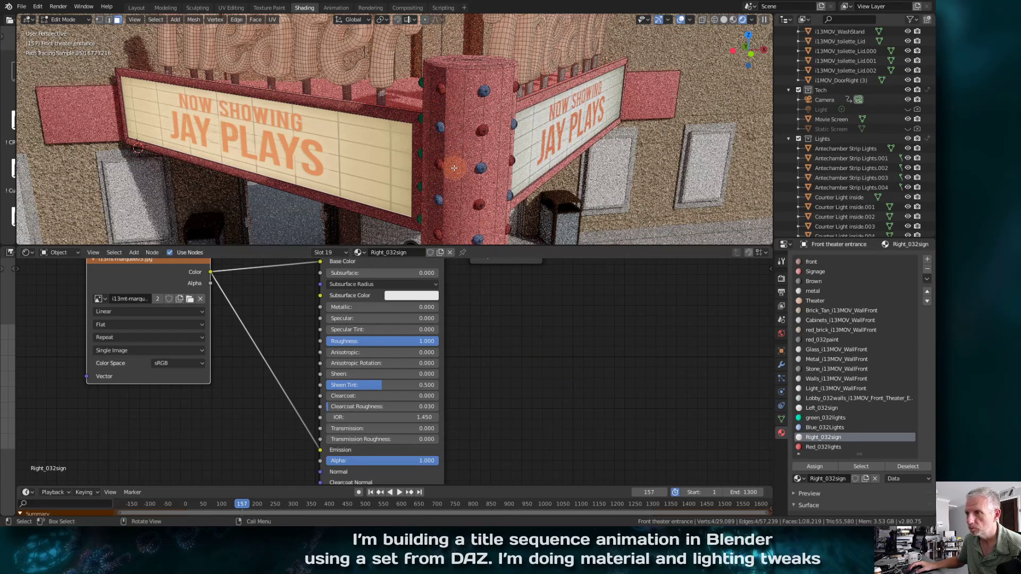
# - Select all faces of the theater entrance that use the green_032lights material
pyautogui.moveTo(461, 172)
pyautogui.mouseDown(button='middle')
pyautogui.moveTo(537, 141)
pyautogui.moveTo(506, 76)
pyautogui.mouseUp(button='middle')
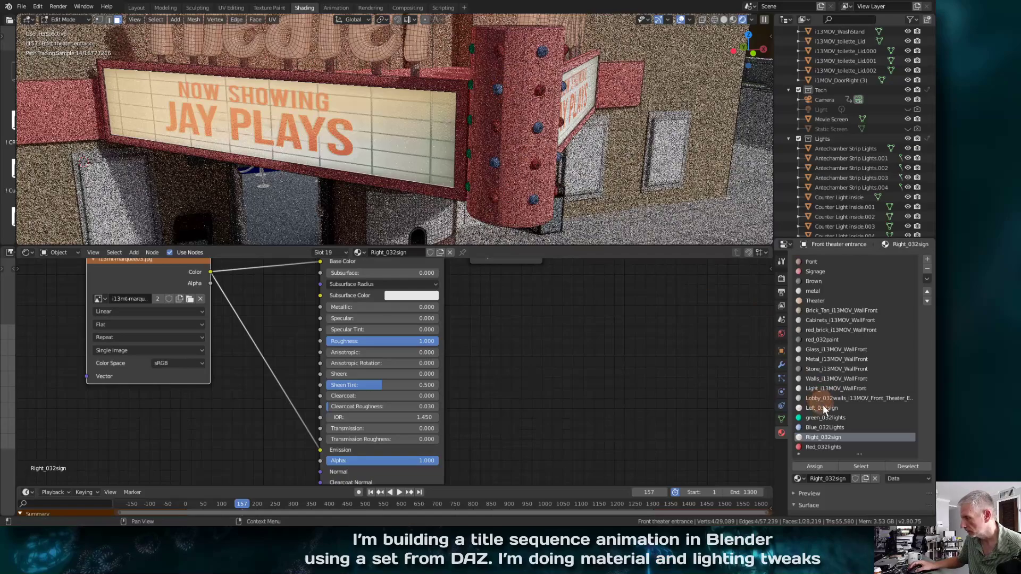
pyautogui.click(832, 417)
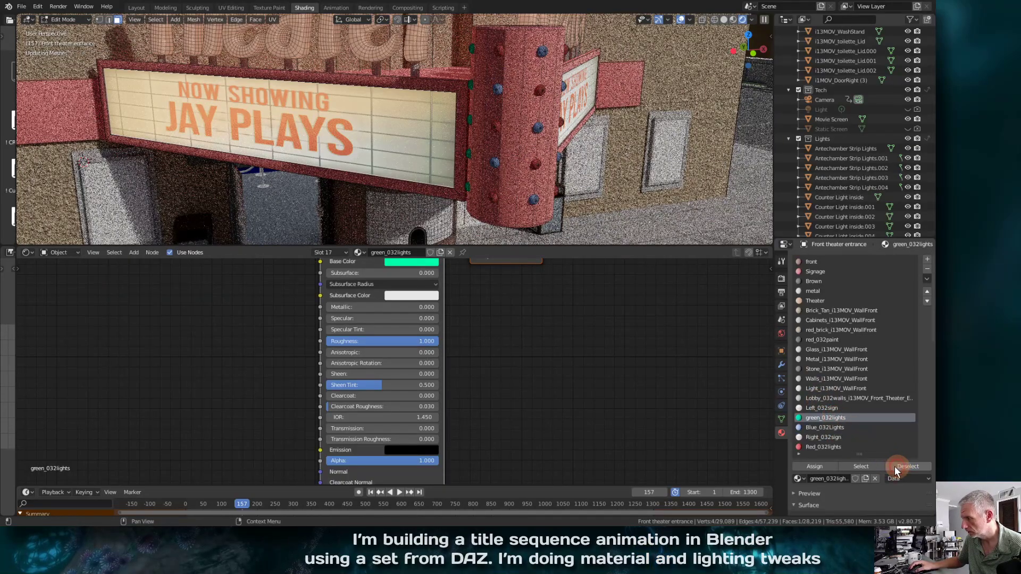
pyautogui.click(858, 467)
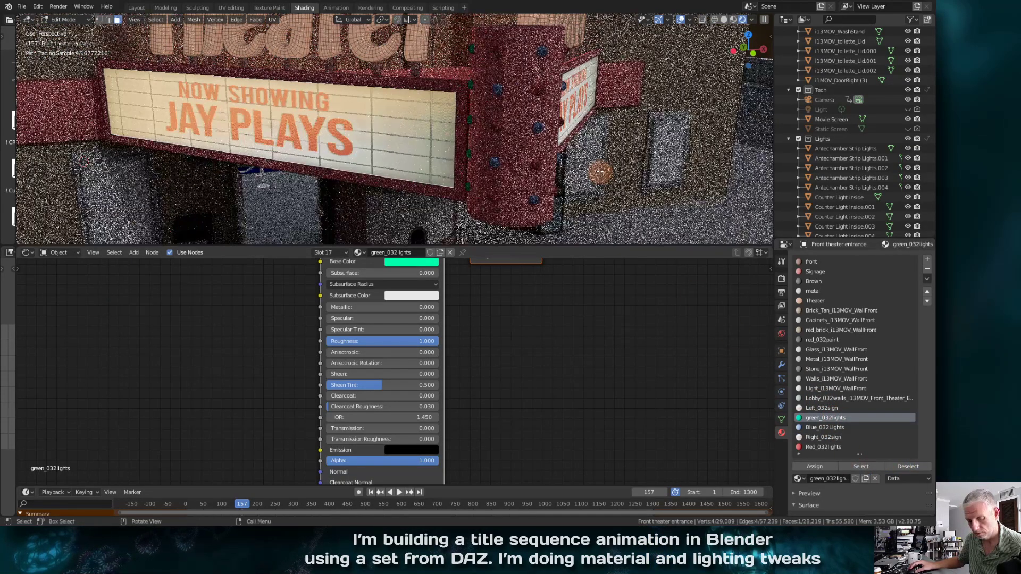
pyautogui.click(876, 467)
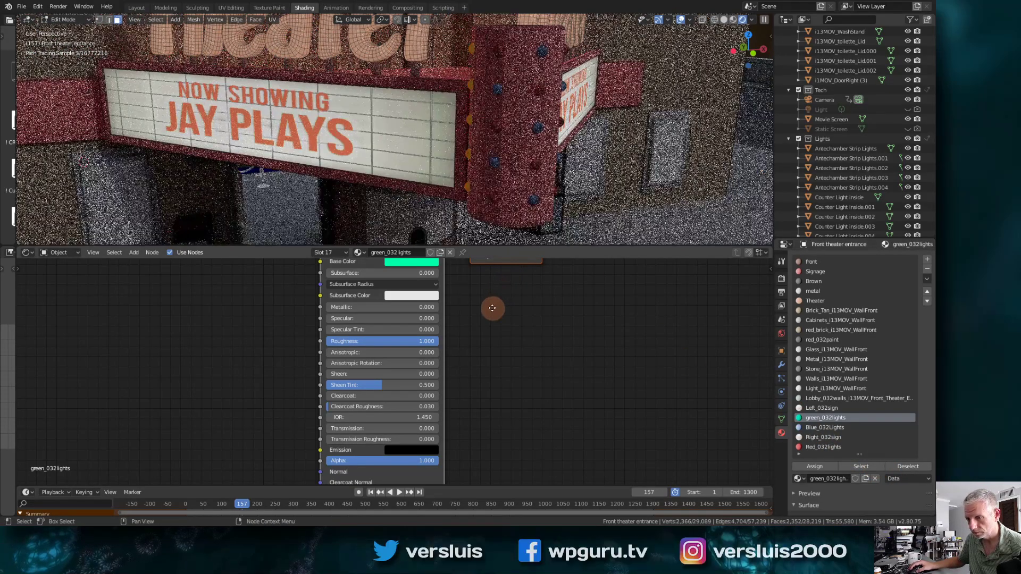
# - Enlarge the node editor and sample the green_032lights Base Color into its Emission color
pyautogui.moveTo(490, 308); pyautogui.dragTo(447, 321, button='middle')
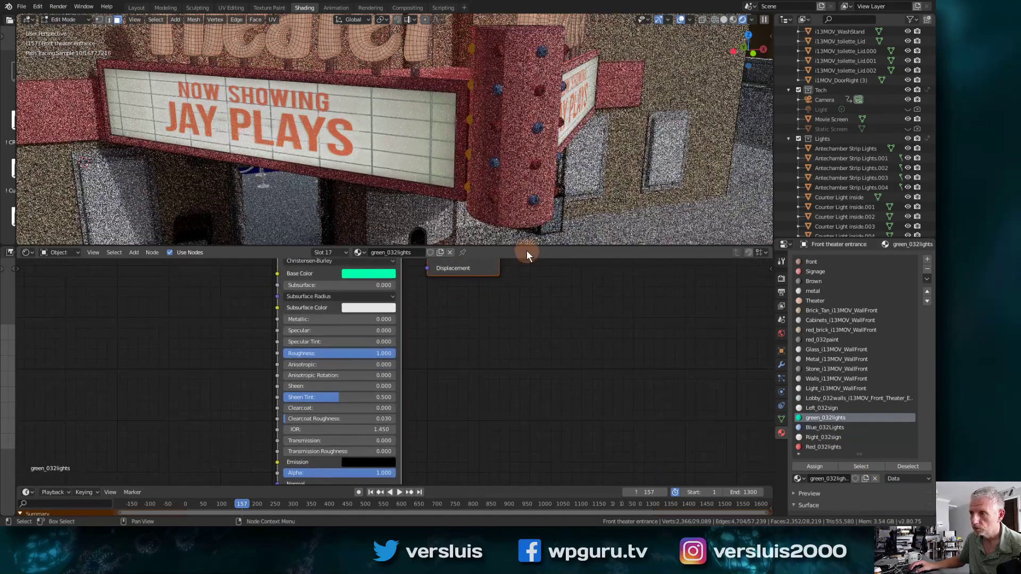
pyautogui.moveTo(526, 246); pyautogui.dragTo(520, 207)
pyautogui.moveTo(457, 335); pyautogui.dragTo(443, 313, button='middle')
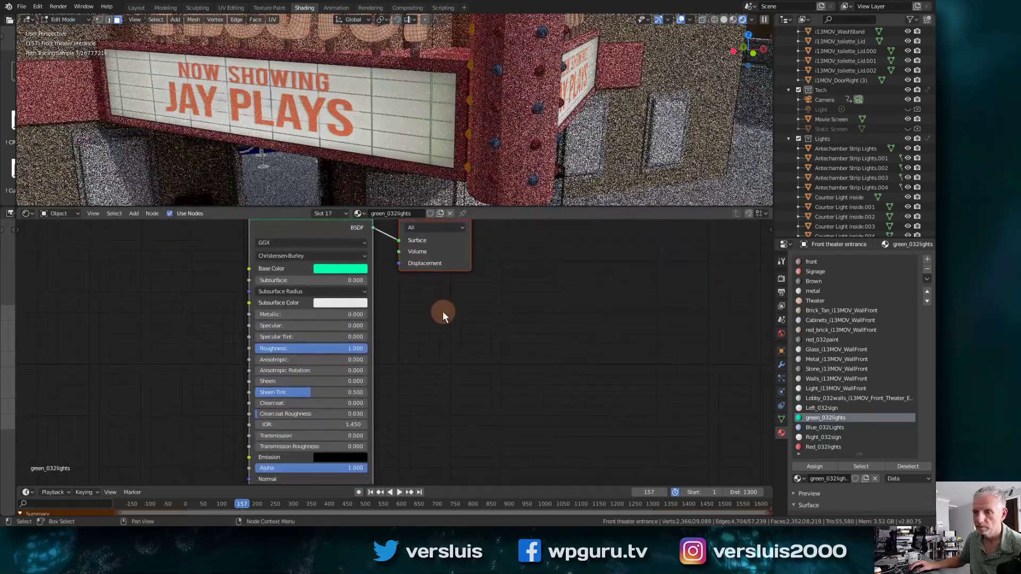
pyautogui.click(343, 457)
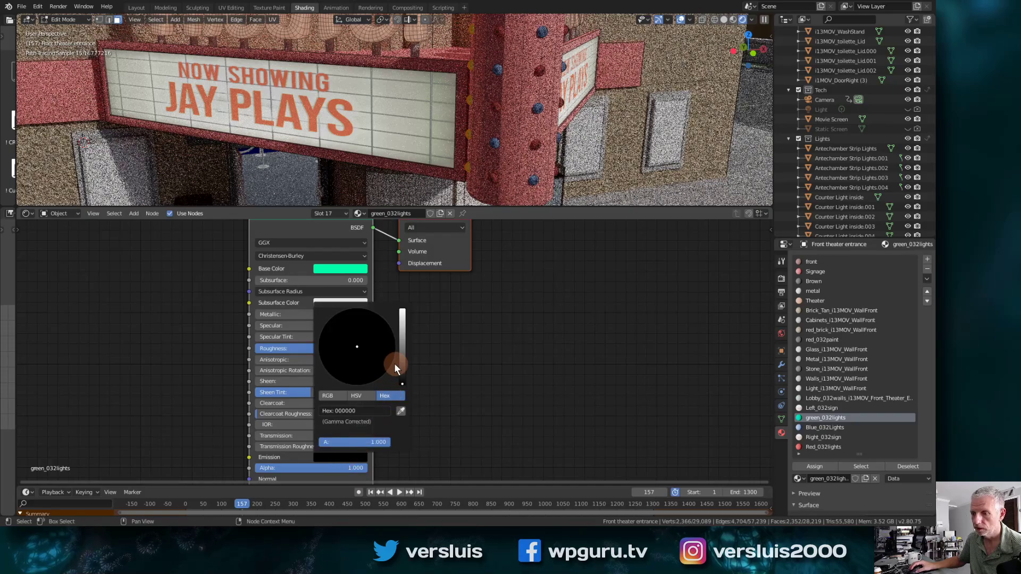
pyautogui.click(401, 411)
pyautogui.click(354, 271)
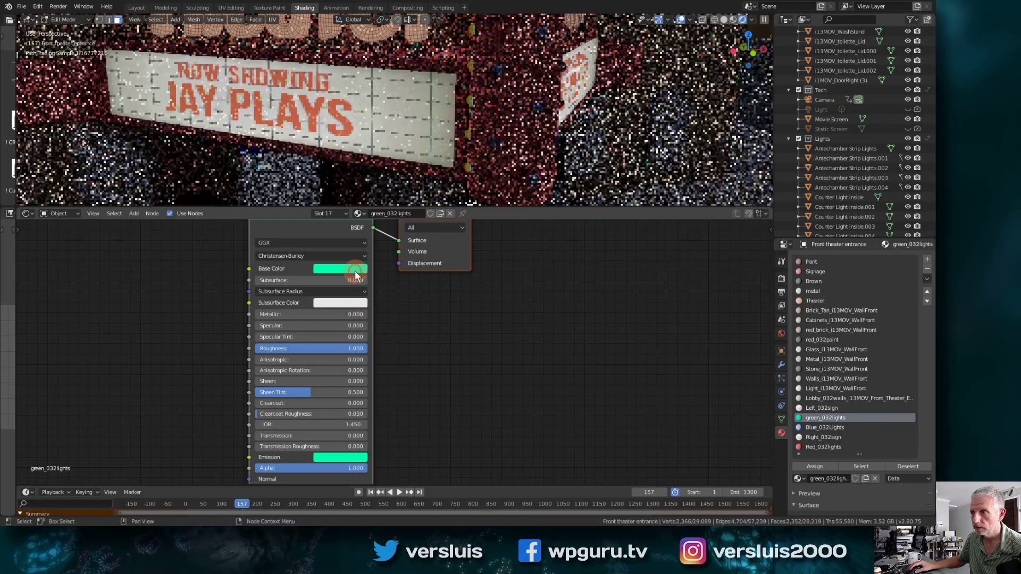
# - Sample the Blue_032Lights material's Base Color into its Emission color
pyautogui.click(827, 428)
pyautogui.click(350, 457)
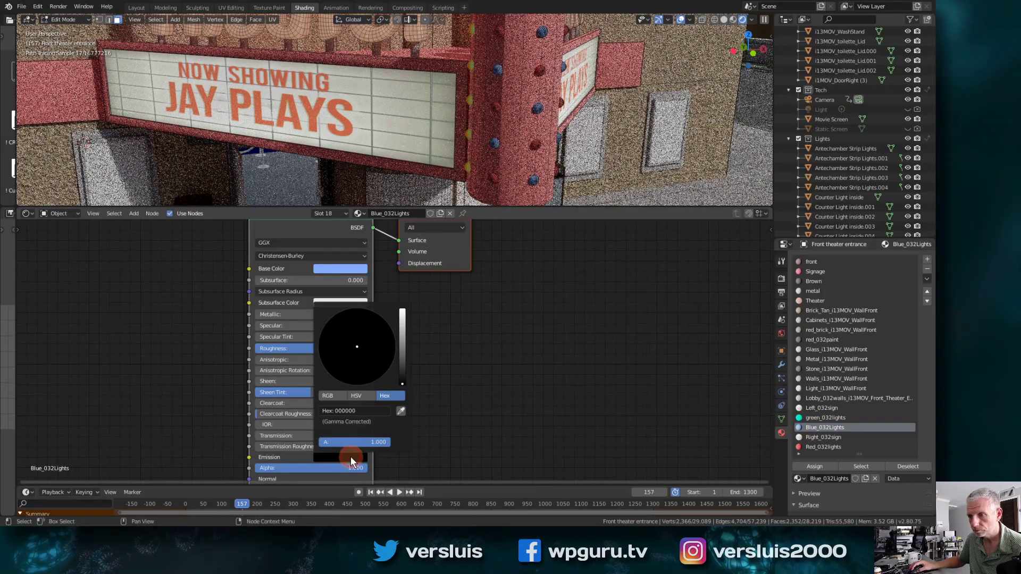
pyautogui.click(401, 411)
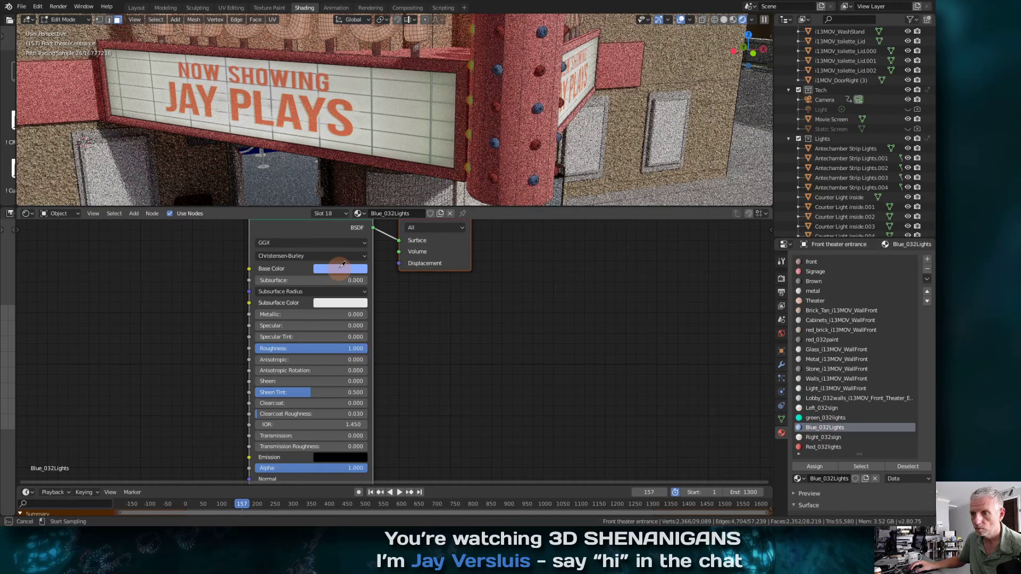
pyautogui.click(341, 266)
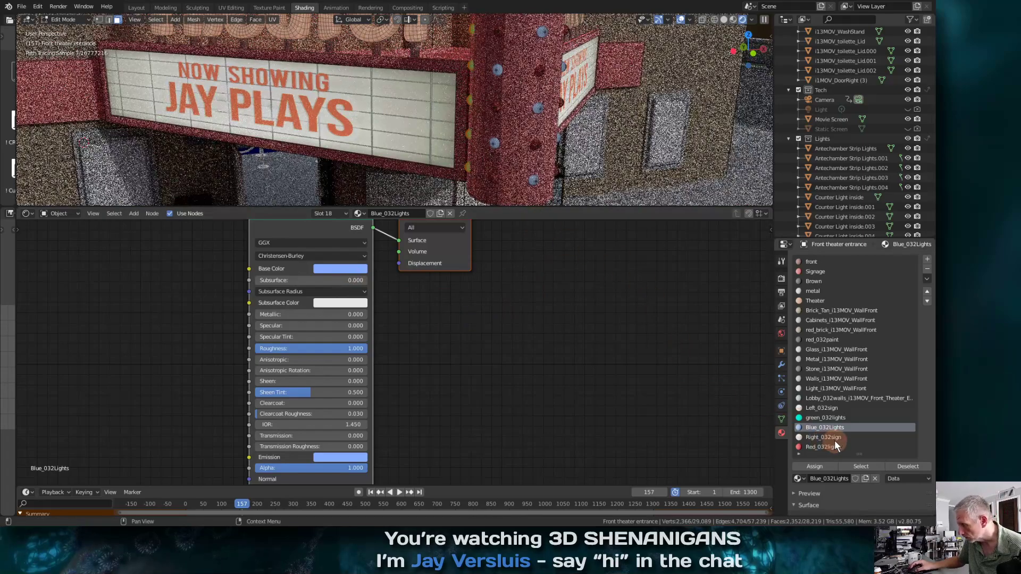
# - Sample the Red_032lights material's Base Color into its Emission color
pyautogui.click(835, 447)
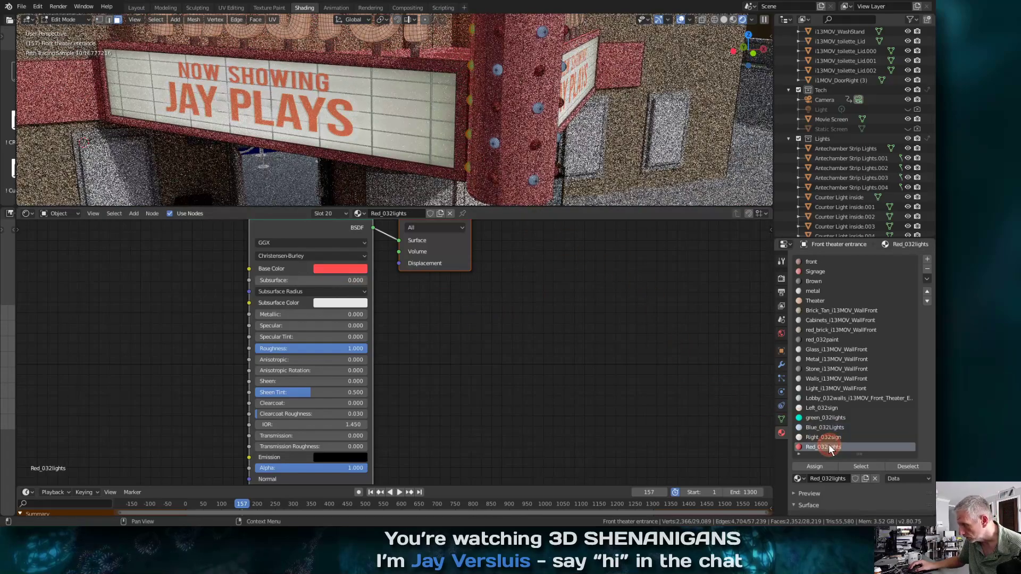
pyautogui.click(360, 458)
pyautogui.click(401, 411)
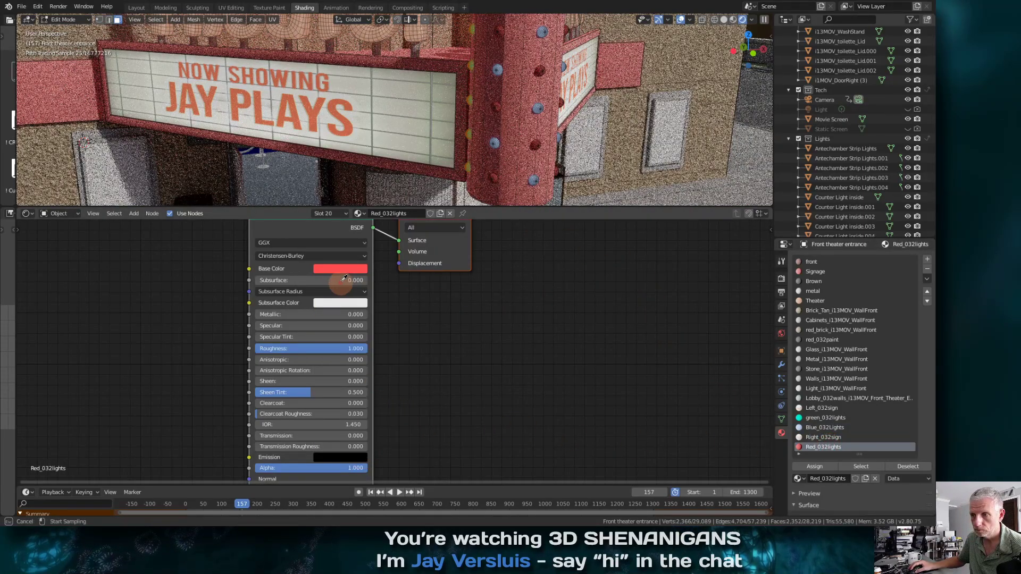
pyautogui.click(346, 266)
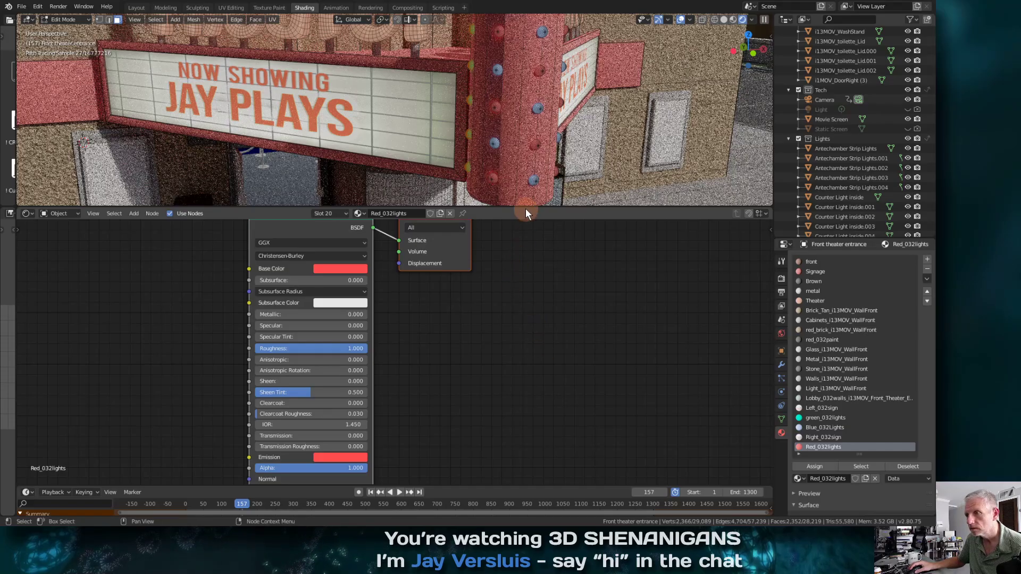
# - Enlarge the 3D viewport to inspect the rendered marquee lights and switch the viewport to solid shading
pyautogui.moveTo(526, 210); pyautogui.dragTo(545, 446)
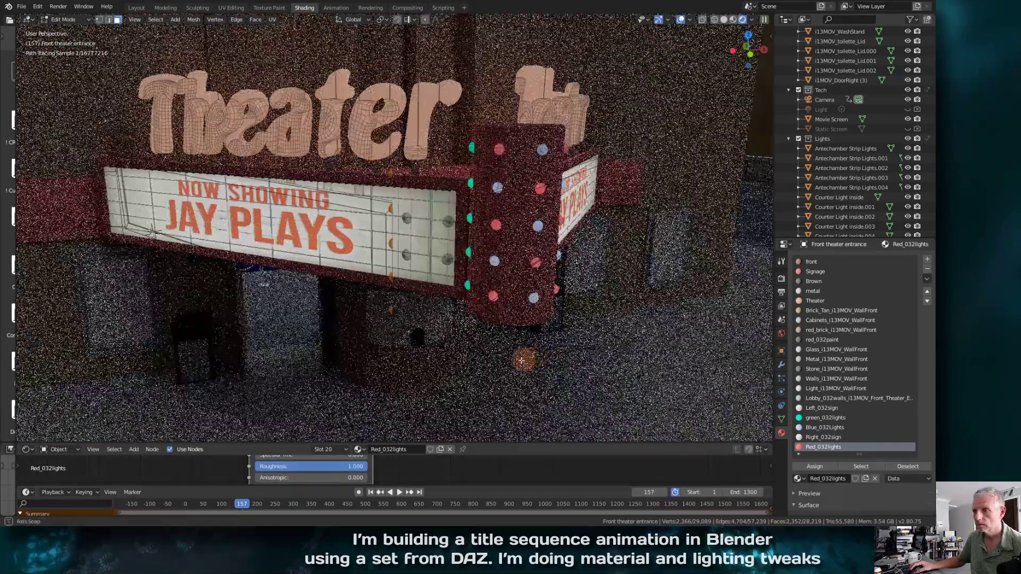
pyautogui.moveTo(527, 358)
pyautogui.mouseDown(button='middle')
pyautogui.moveTo(485, 361)
pyautogui.moveTo(531, 353)
pyautogui.mouseUp(button='middle')
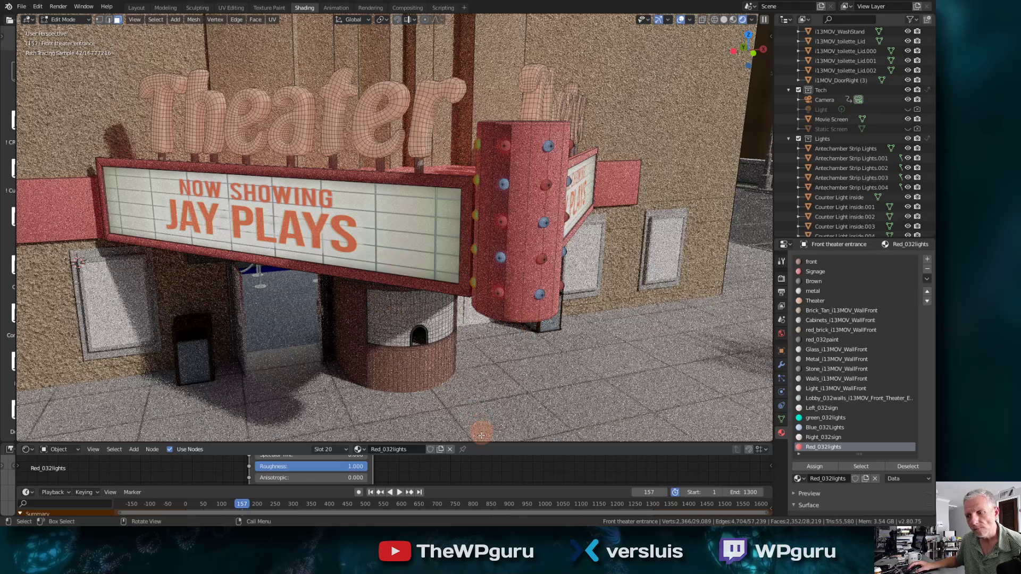
pyautogui.moveTo(485, 444); pyautogui.dragTo(486, 400)
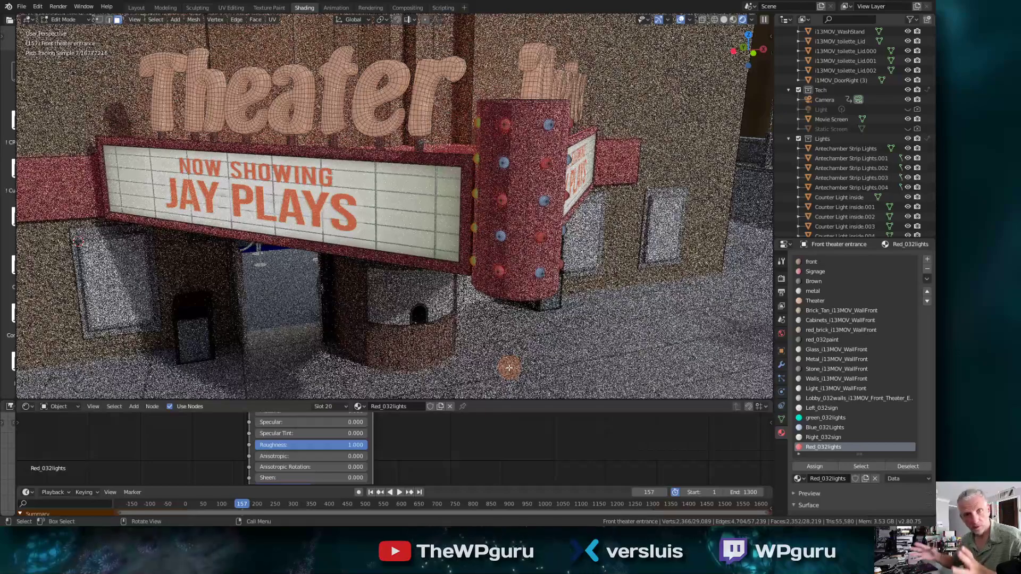
pyautogui.click(723, 20)
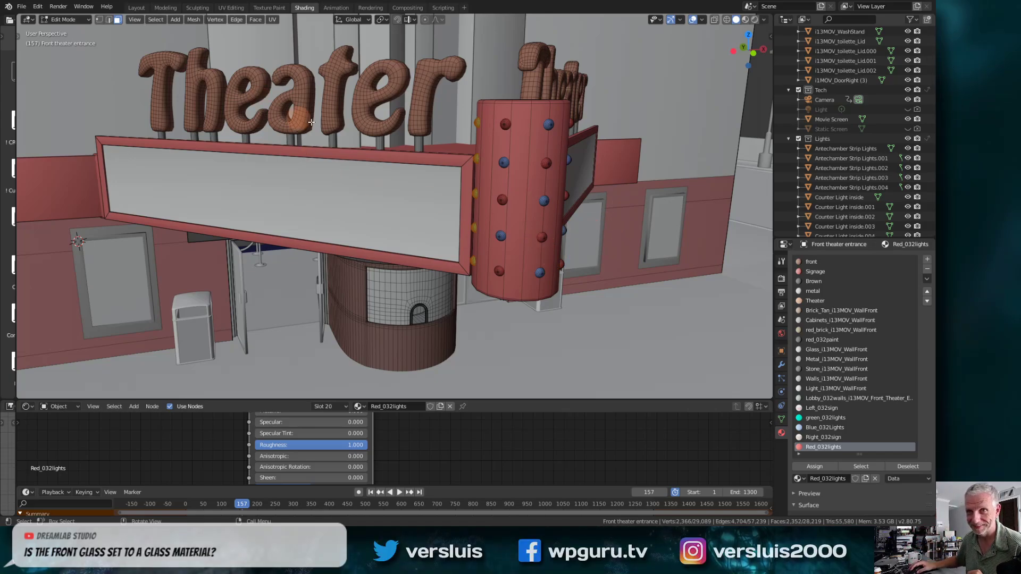
# - Save the scene as a new incremental file named Cinema9.blend in the Cinema folder
pyautogui.click(21, 6)
pyautogui.click(73, 79)
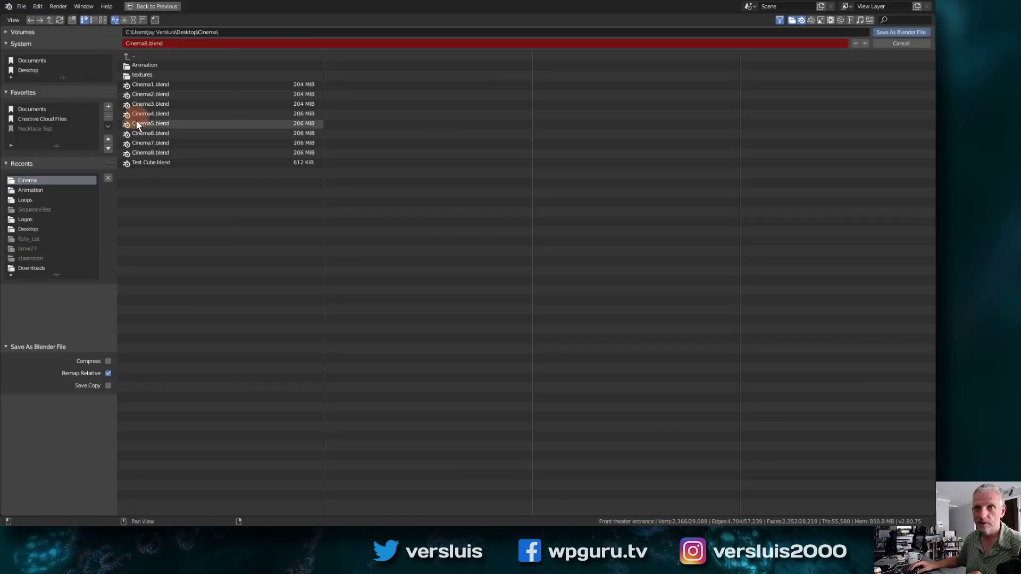
pyautogui.press('KP_Add')
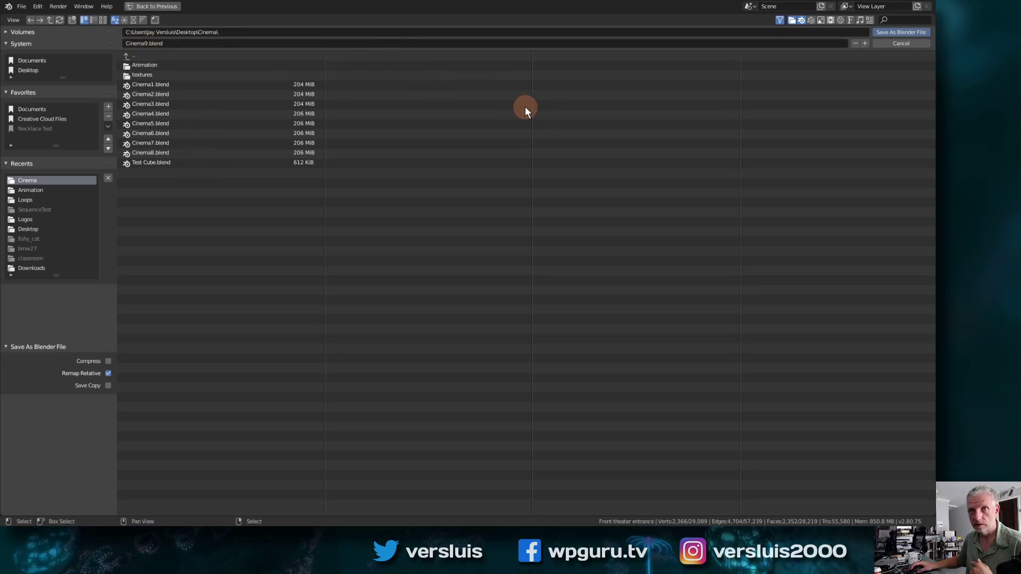
pyautogui.click(884, 33)
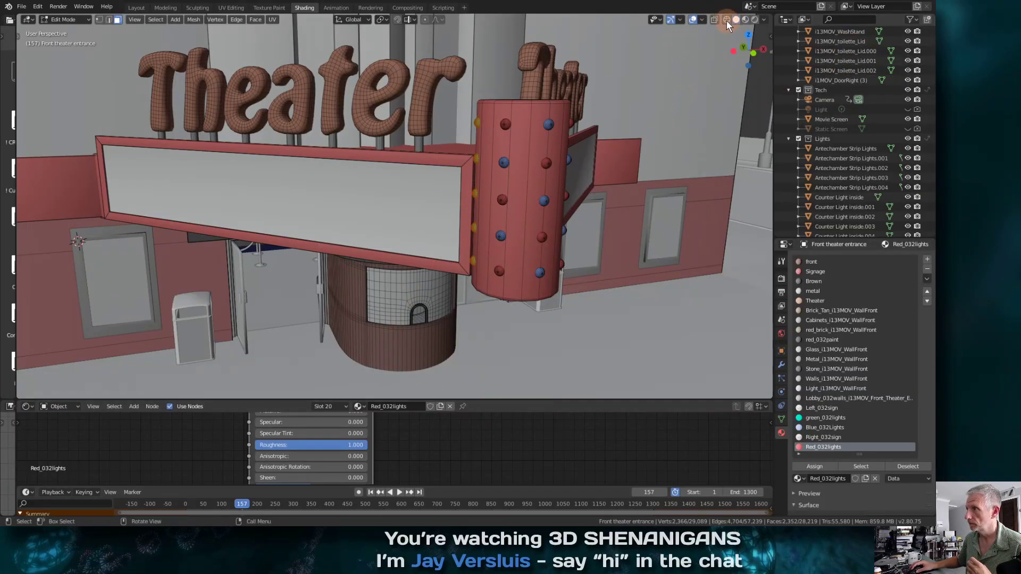
# - Switch to the Layout workspace, preview the camera animation and return the timeline to frame 0
pyautogui.click(136, 7)
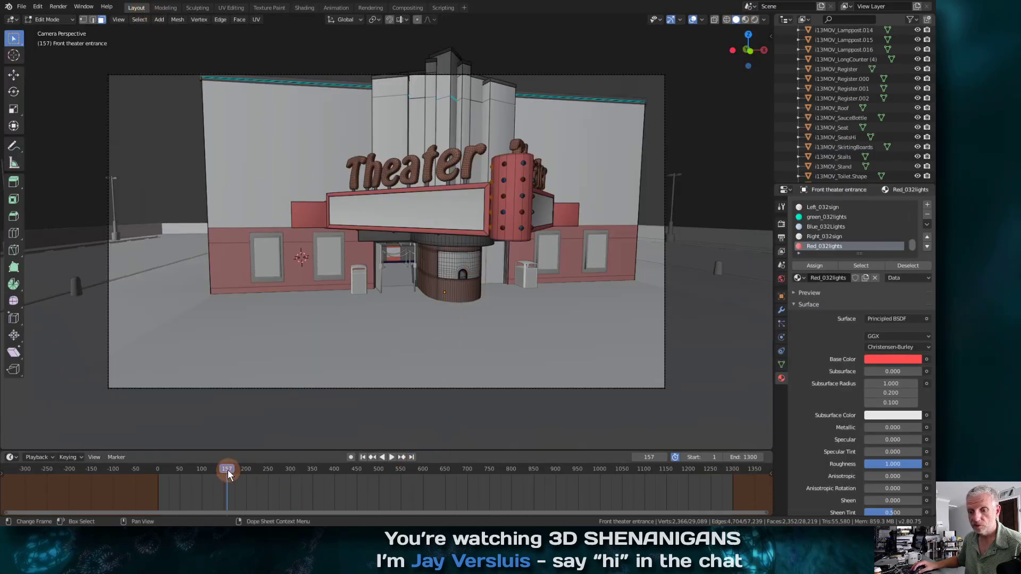
pyautogui.press('space')
pyautogui.moveTo(228, 471); pyautogui.dragTo(153, 503)
pyautogui.press('space')
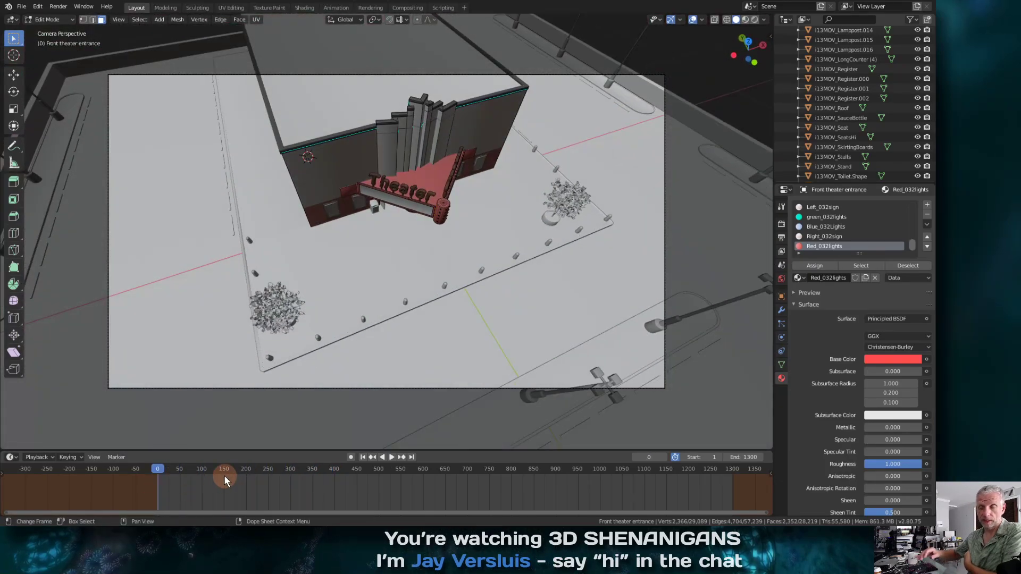